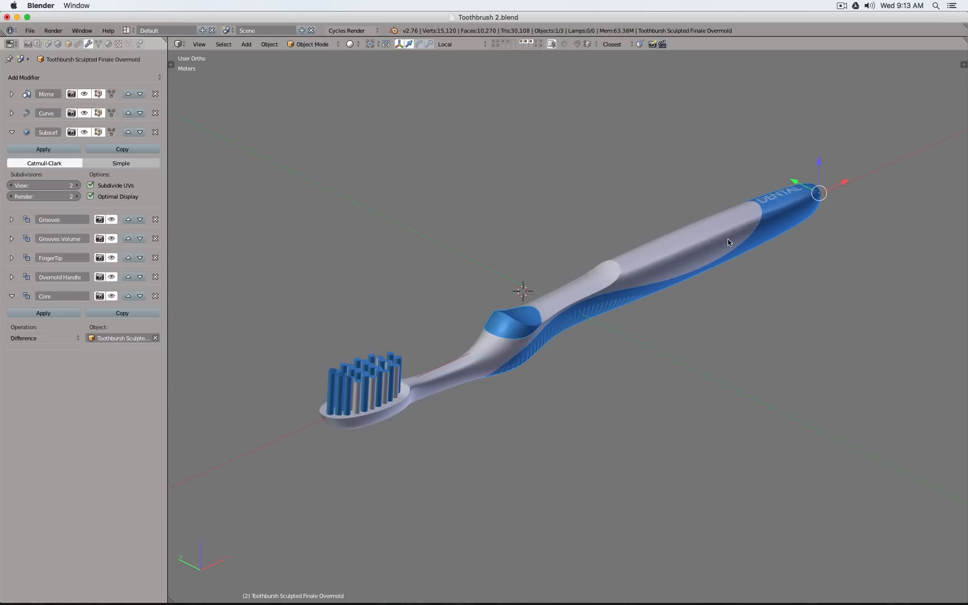
Isolate the layer holding the Toothbursh Sculpted Finale Handle object and inspect the handle body from several angles
{"action": "key", "text": "KP_1"}
{"action": "right_click", "coordinate": [657, 278]}
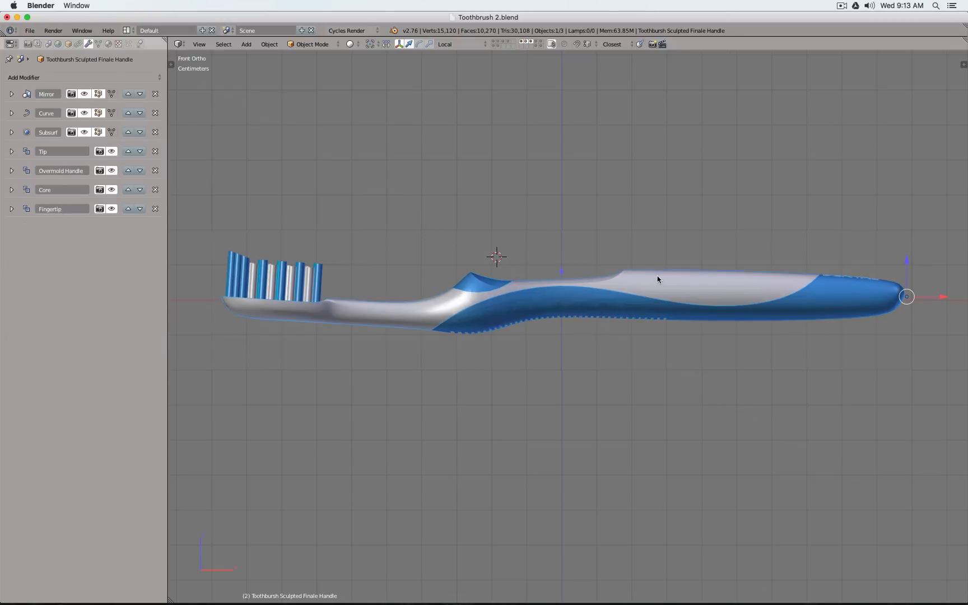
{"action": "left_click", "coordinate": [528, 43]}
{"action": "middle_click_drag", "start_coordinate": [544, 115], "coordinate": [573, 139]}
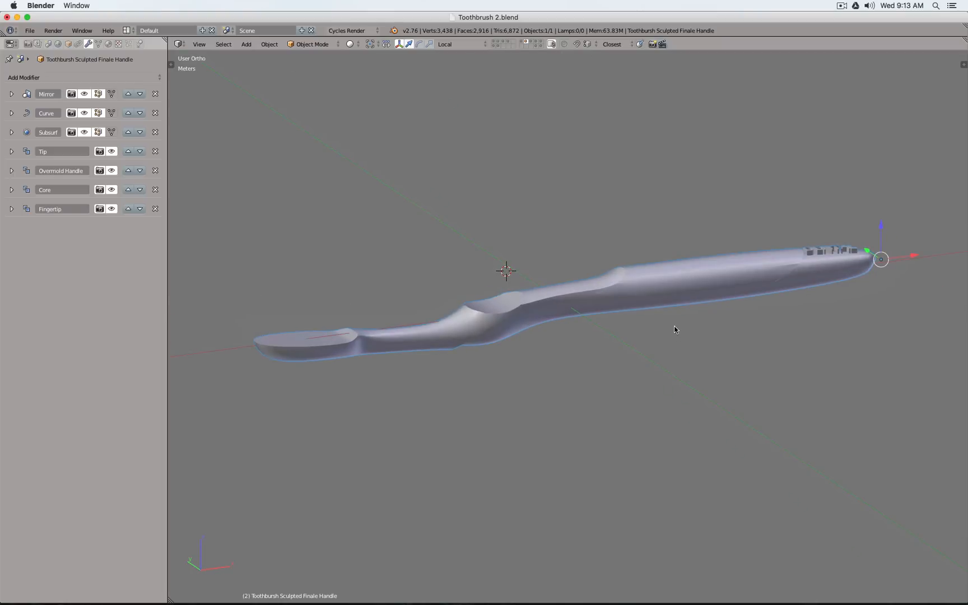
{"action": "middle_click_drag", "start_coordinate": [735, 388], "coordinate": [661, 364]}
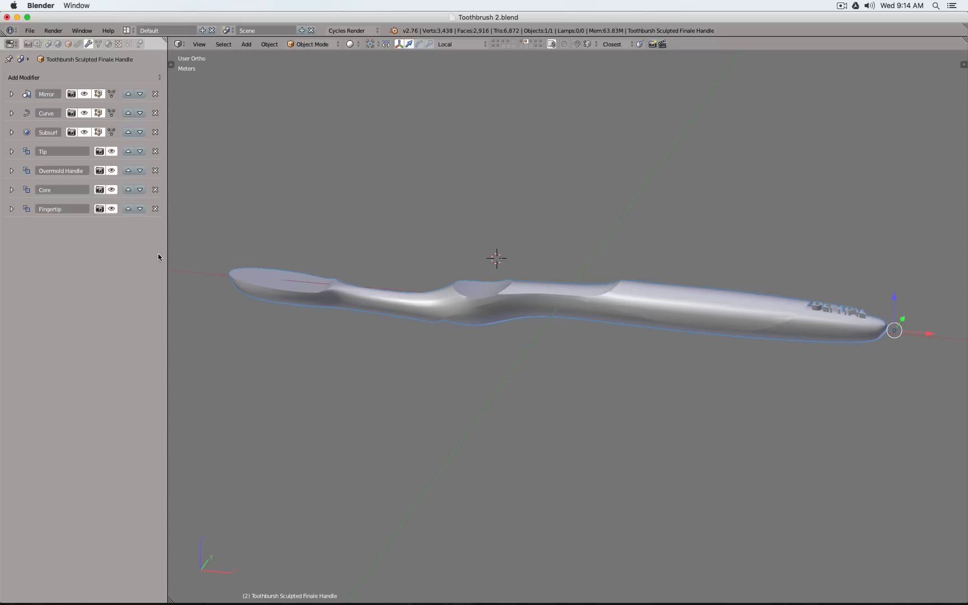
Show the first layer with the base bodies and select the Toothbursh Start body
{"action": "left_click", "coordinate": [98, 43]}
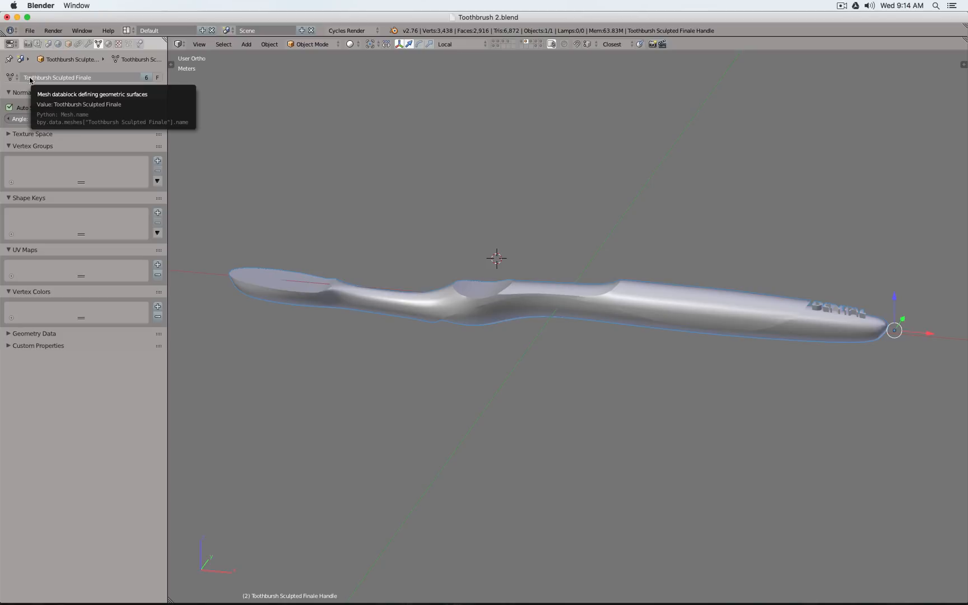
{"action": "left_click", "coordinate": [494, 44]}
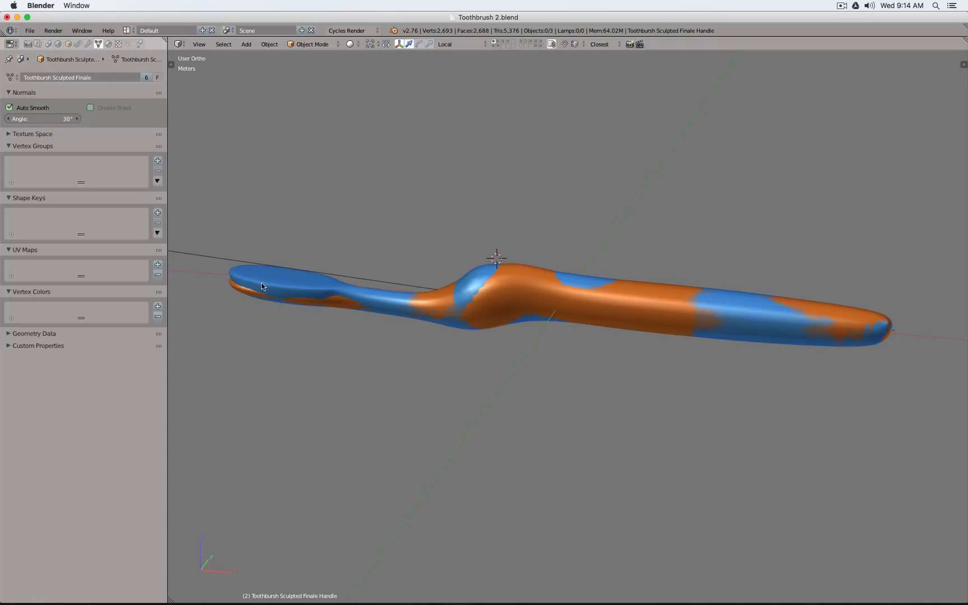
{"action": "key", "text": "z"}
{"action": "right_click", "coordinate": [232, 290]}
{"action": "key", "text": "z"}
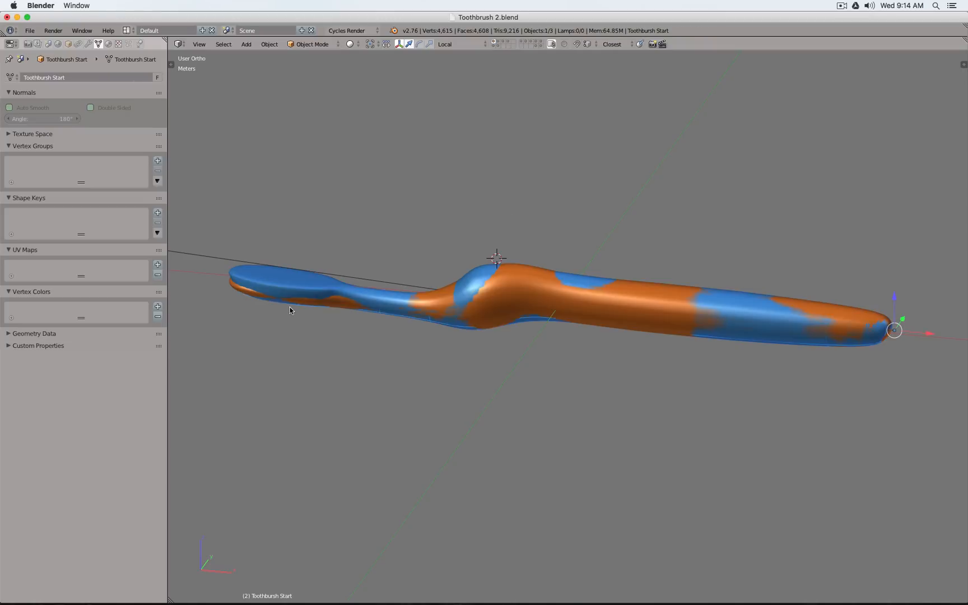
Check the bend curve of the base shape and select the Toothbursh Sculpted Finale Master body in front view
{"action": "key", "text": "KP_1"}
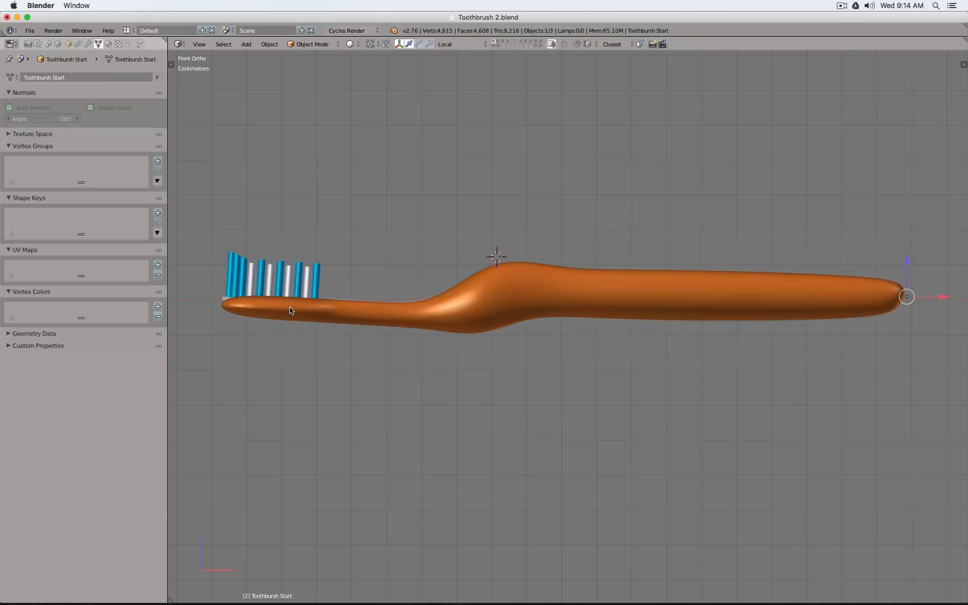
{"action": "right_click", "coordinate": [290, 308]}
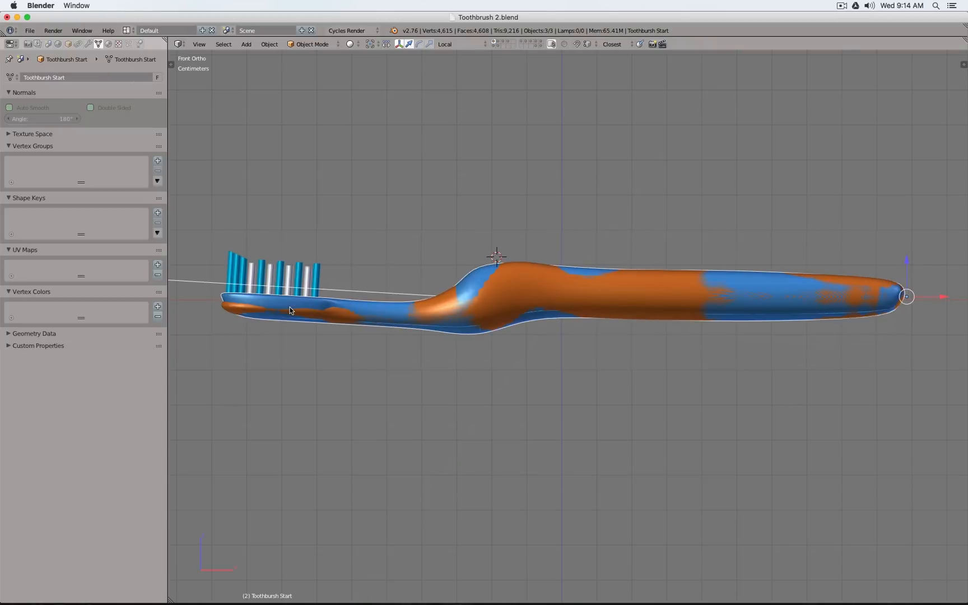
{"action": "right_click", "coordinate": [245, 295]}
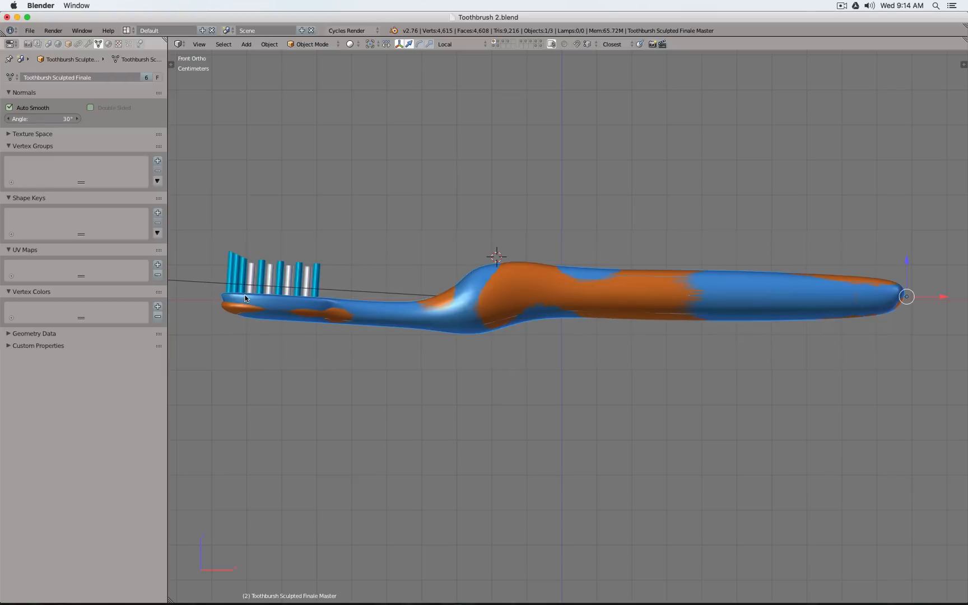
{"action": "right_click", "coordinate": [328, 286], "text": "shift"}
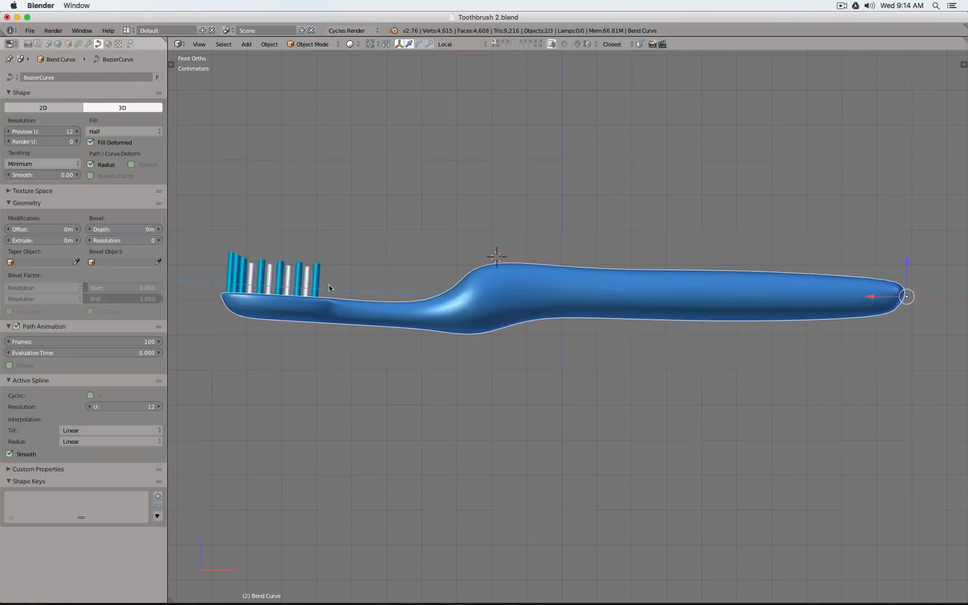
{"action": "mouse_move", "coordinate": [560, 246]}
{"action": "middle_mouse_down"}
{"action": "mouse_move", "coordinate": [547, 500]}
{"action": "mouse_move", "coordinate": [553, 265]}
{"action": "middle_mouse_up"}
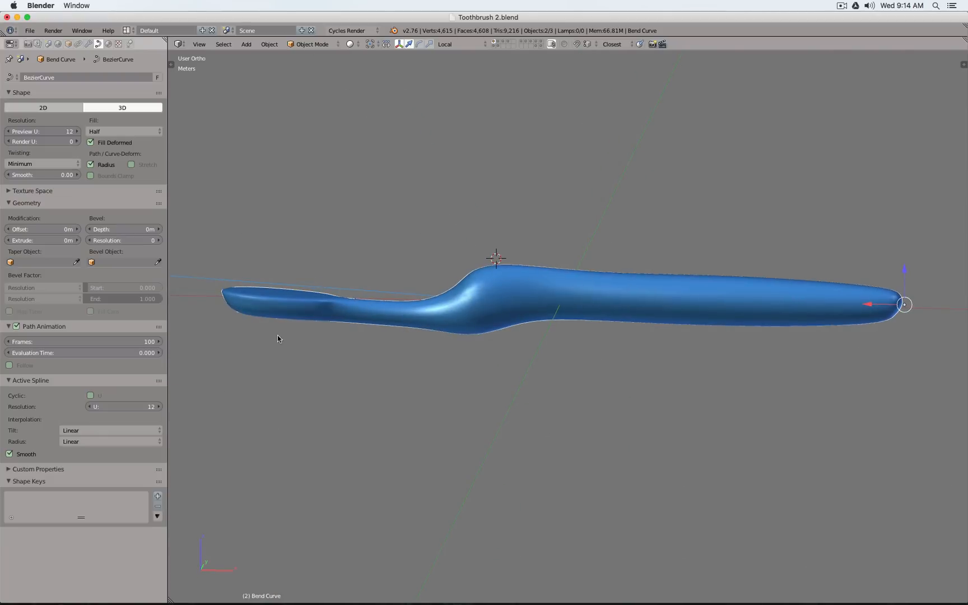
{"action": "right_click", "coordinate": [270, 317]}
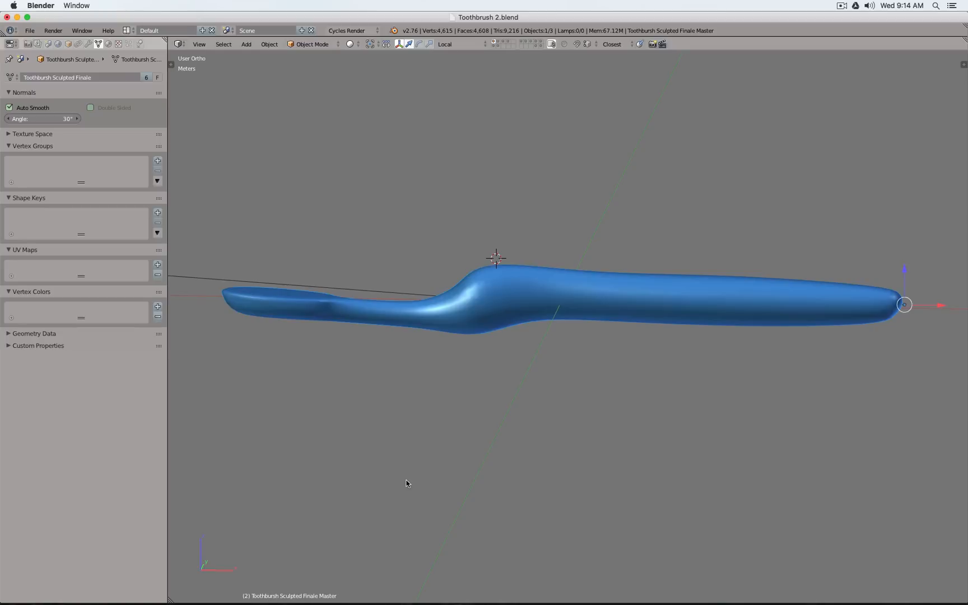
{"action": "key", "text": "KP_1"}
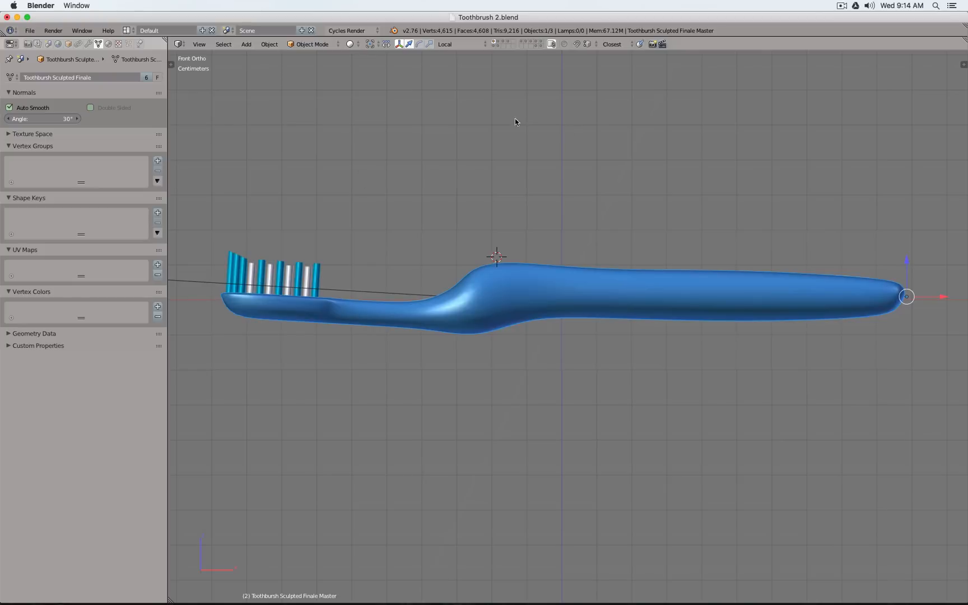
Display the finished overmold layer, select the Toothbursh Sculpted Finale Overmold object and review its modifier stack
{"action": "left_click", "coordinate": [521, 44]}
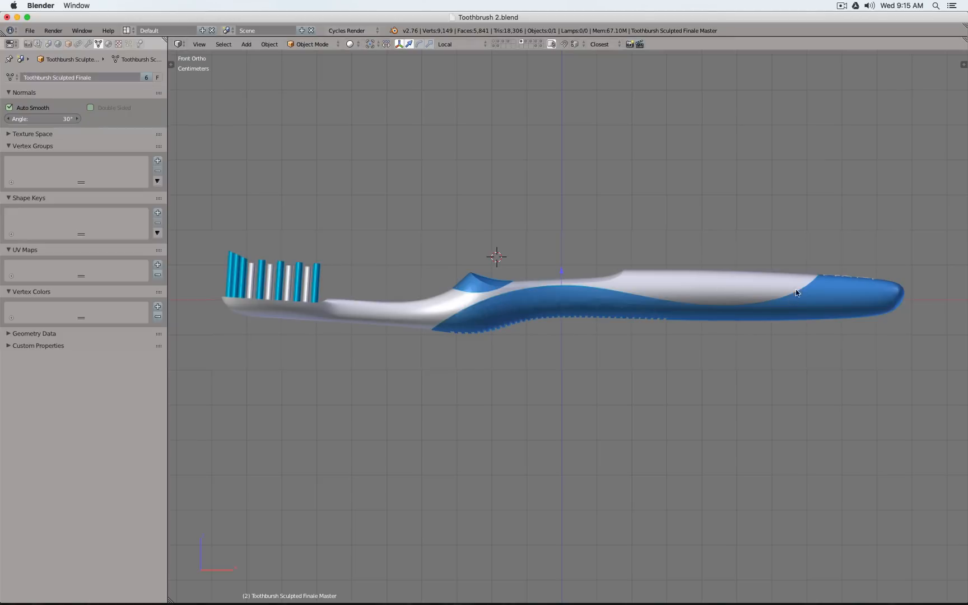
{"action": "right_click", "coordinate": [500, 286]}
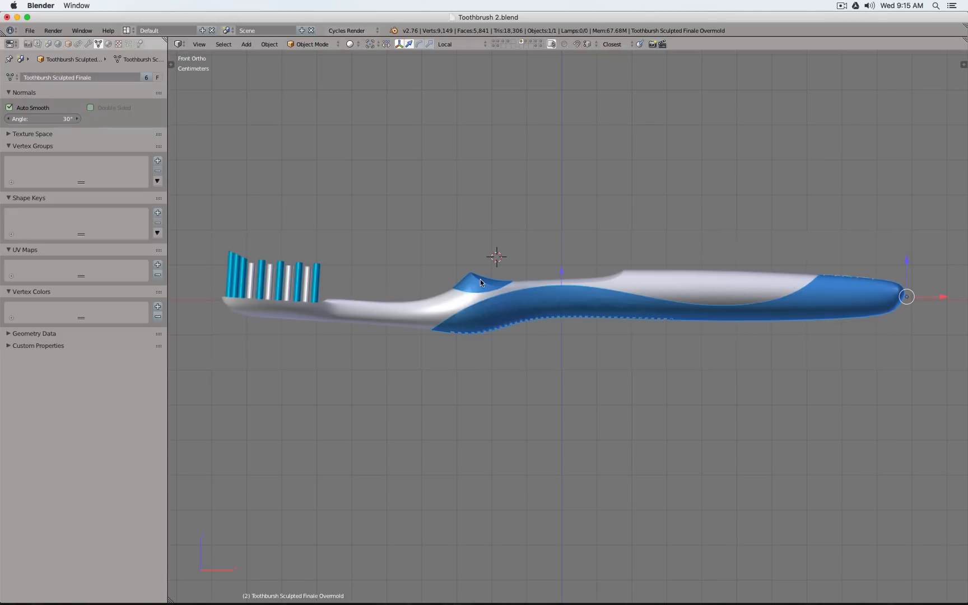
{"action": "left_click", "coordinate": [88, 44]}
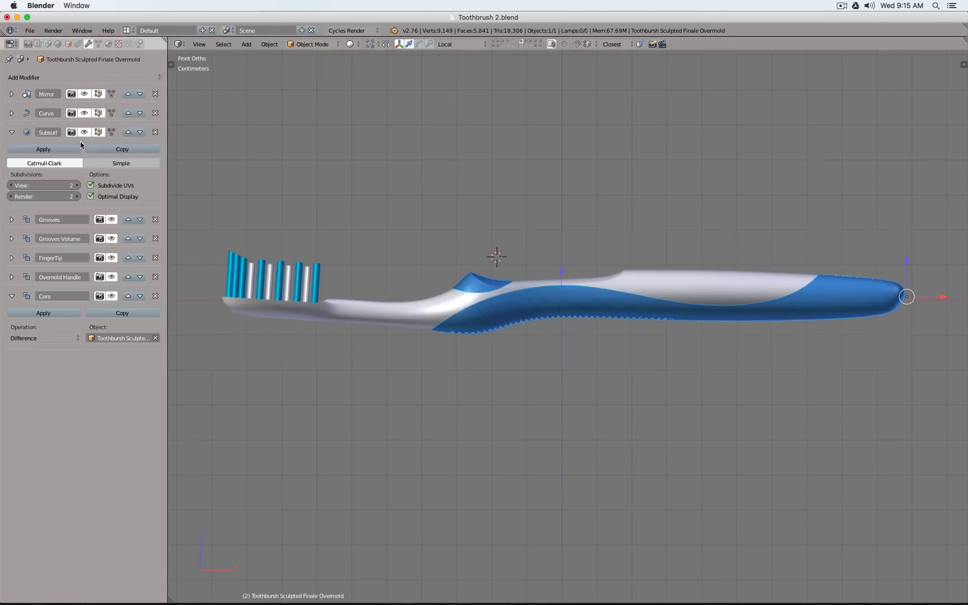
Return to the first layer and turn off viewport display of the master body's Subsurf modifier
{"action": "left_click", "coordinate": [495, 44]}
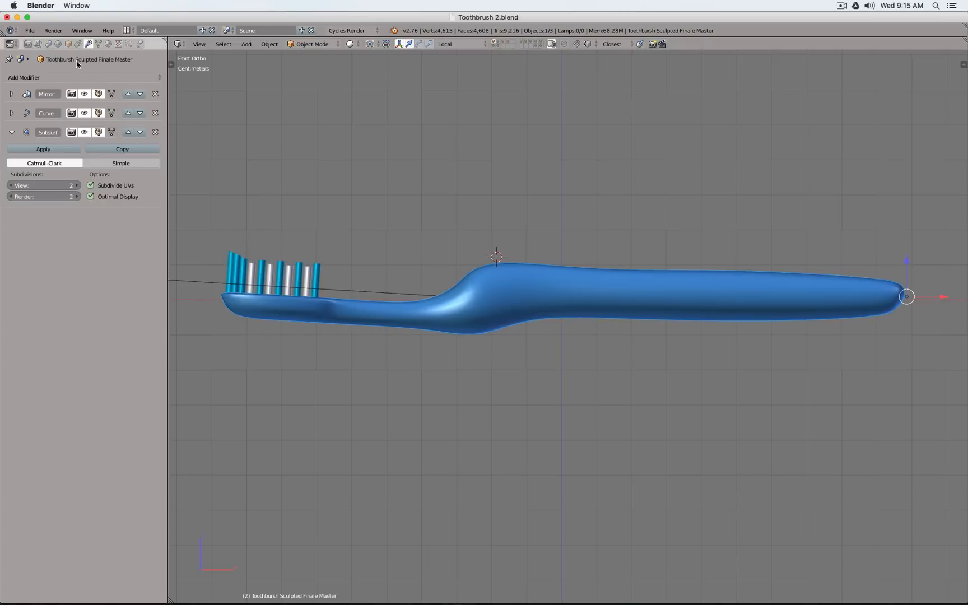
{"action": "left_click", "coordinate": [30, 31]}
{"action": "left_click", "coordinate": [84, 132]}
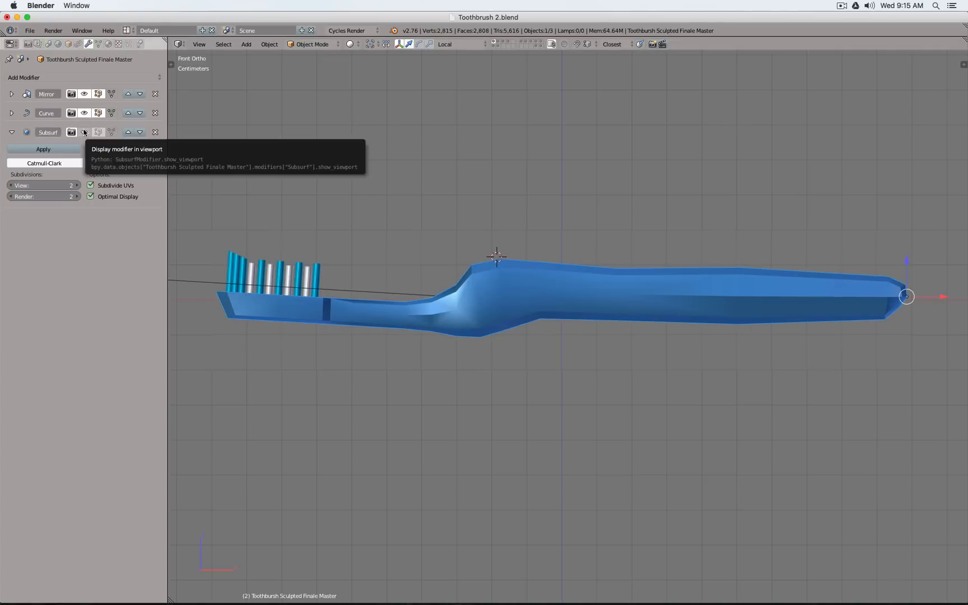
Start a Wavefront OBJ export and choose the Desktop as the destination folder
{"action": "left_click", "coordinate": [30, 30]}
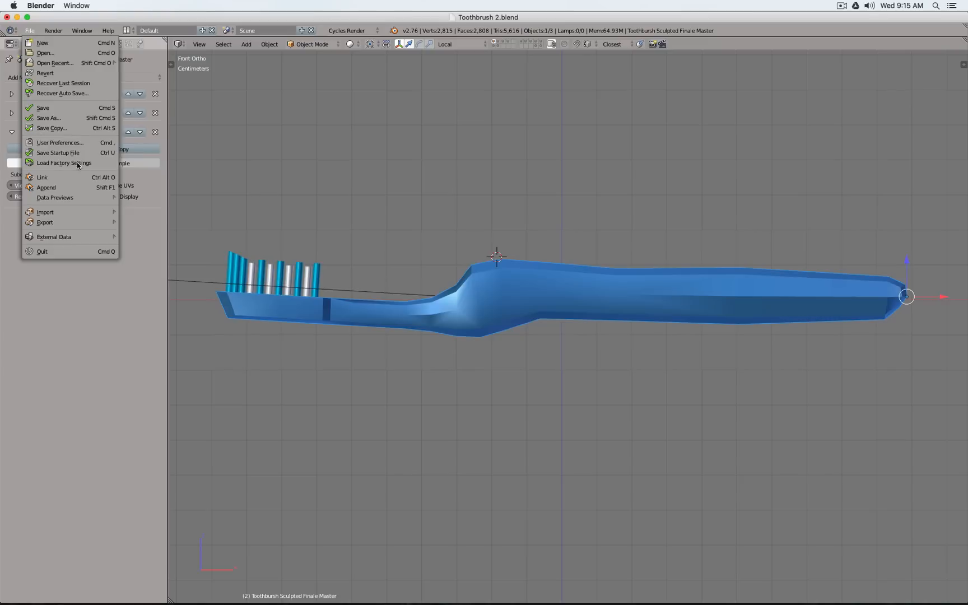
{"action": "mouse_move", "coordinate": [79, 223]}
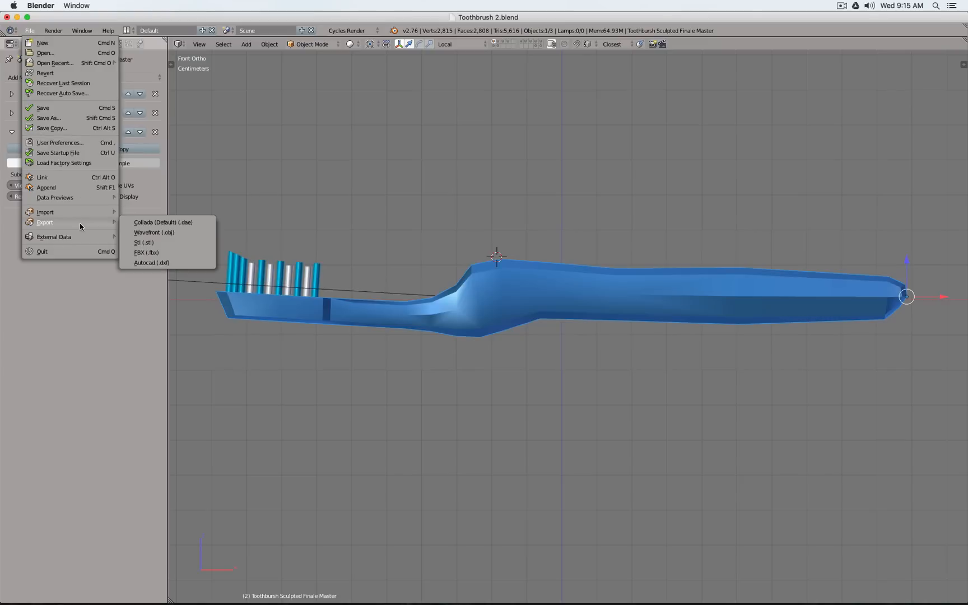
{"action": "left_click", "coordinate": [192, 233]}
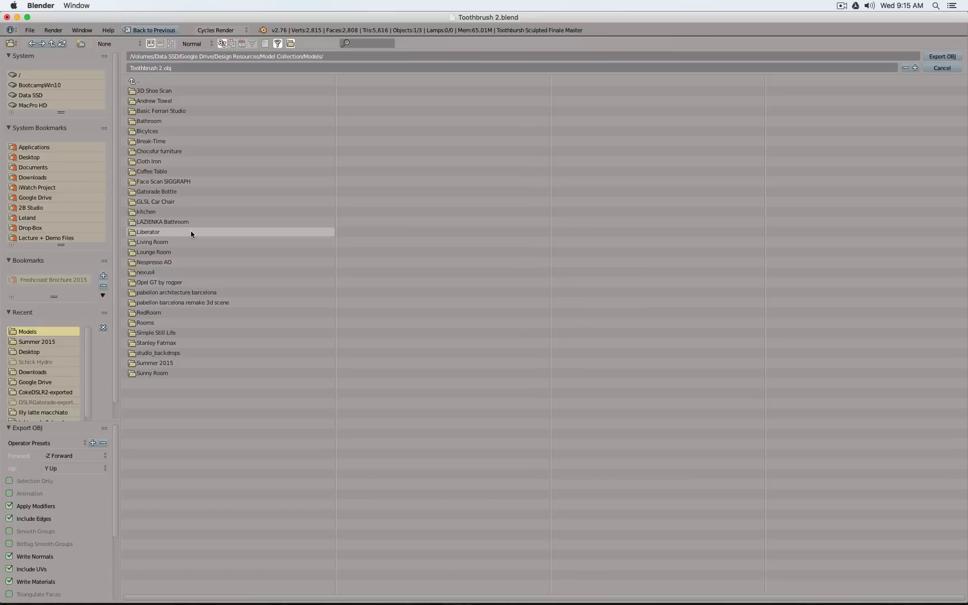
{"action": "left_click", "coordinate": [32, 157]}
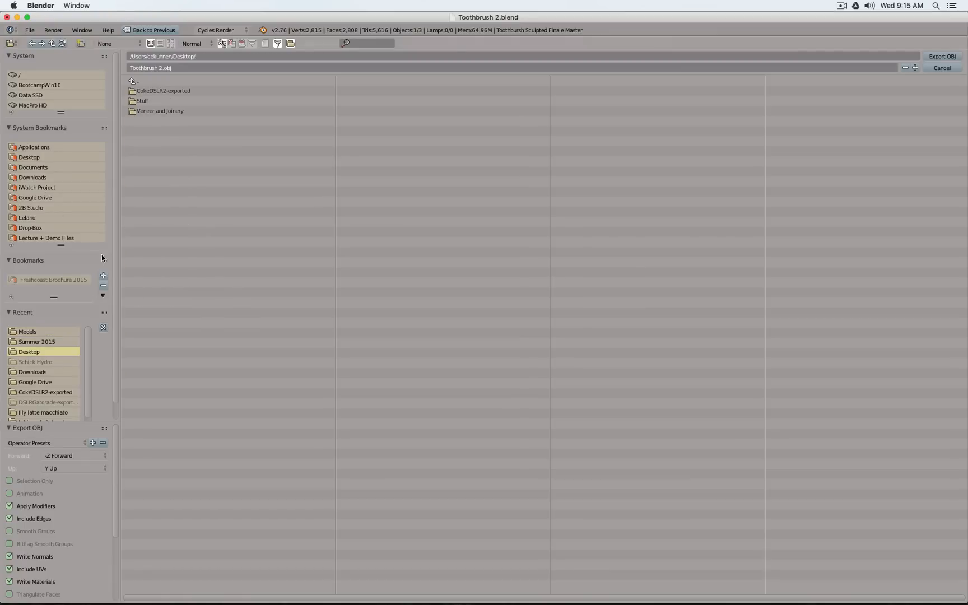
Export the master body as Toothbrush 2.obj with Selection Only enabled, Z Up and X Forward
{"action": "left_click", "coordinate": [18, 481]}
{"action": "left_click", "coordinate": [77, 467]}
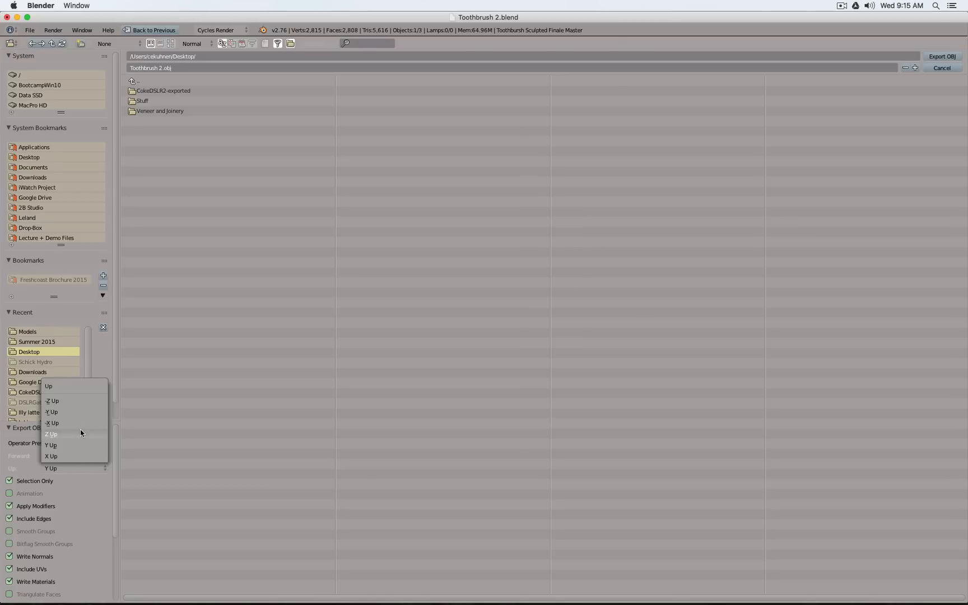
{"action": "left_click", "coordinate": [80, 428]}
{"action": "left_click", "coordinate": [67, 456]}
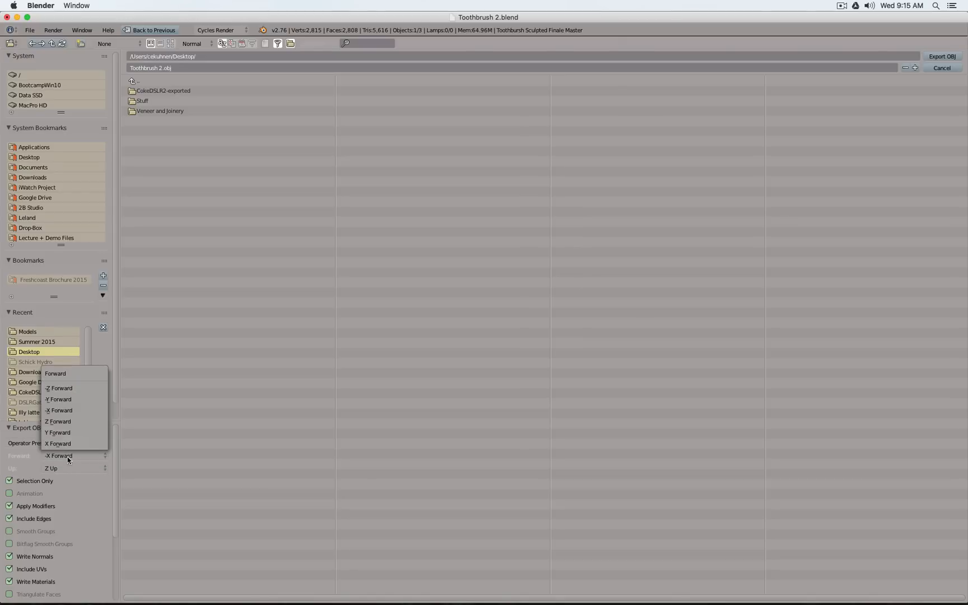
{"action": "left_click", "coordinate": [68, 443]}
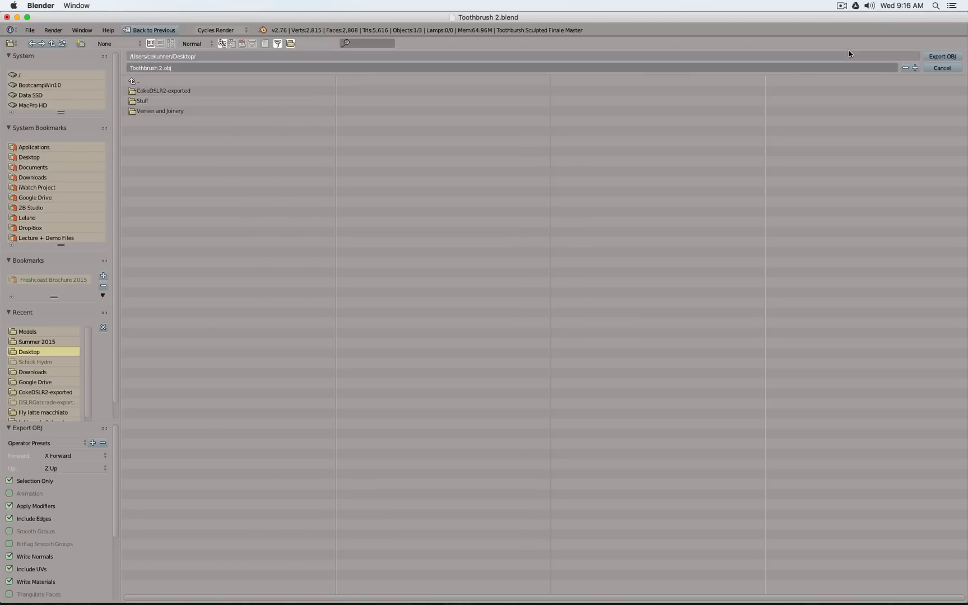
{"action": "left_click", "coordinate": [950, 58]}
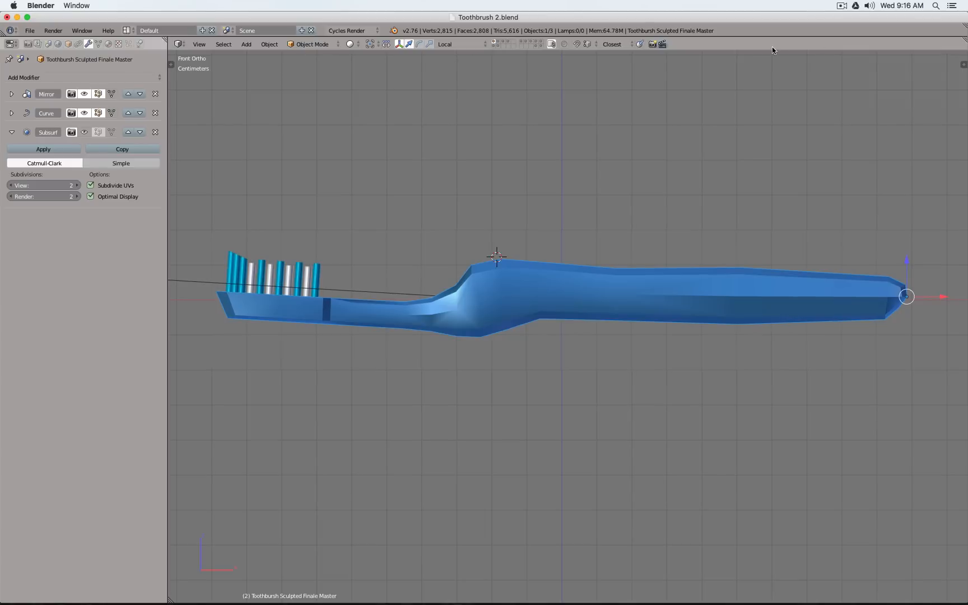
Switch to Autodesk Fusion 360 and check that the default modeling orientation in the general preferences is Z up
{"action": "mouse_move", "coordinate": [575, 602]}
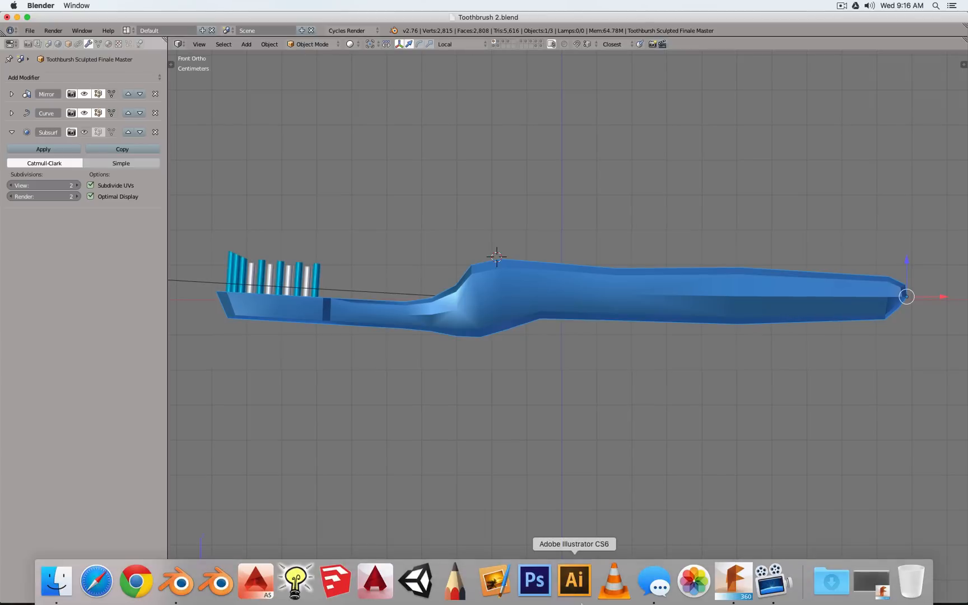
{"action": "left_click", "coordinate": [877, 588]}
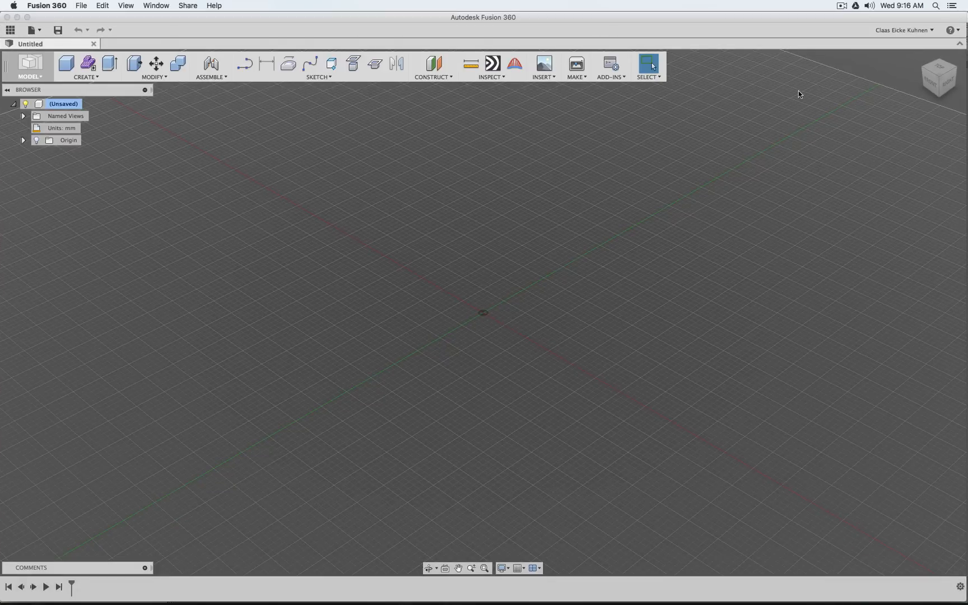
{"action": "left_click", "coordinate": [931, 31]}
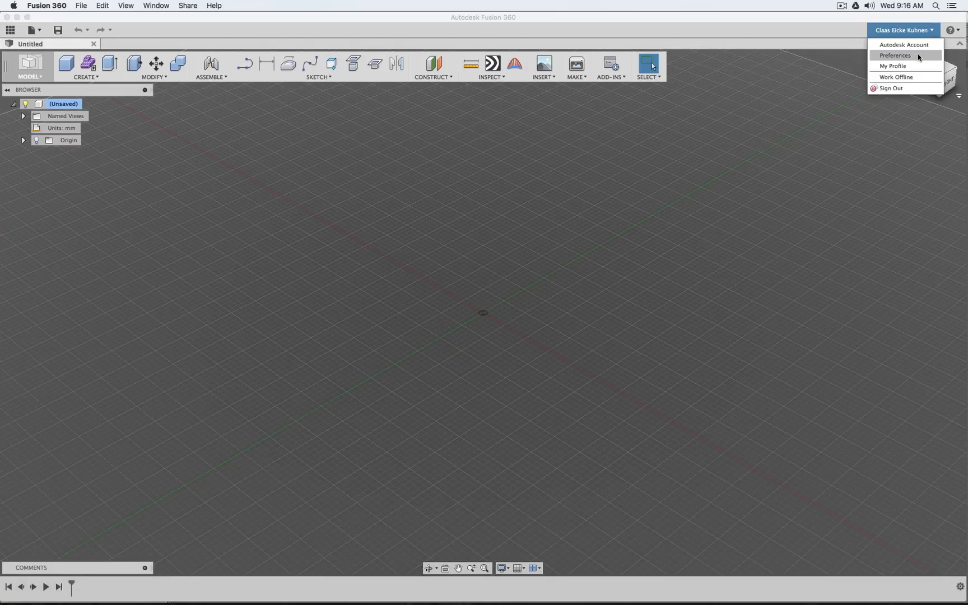
{"action": "left_click", "coordinate": [918, 57]}
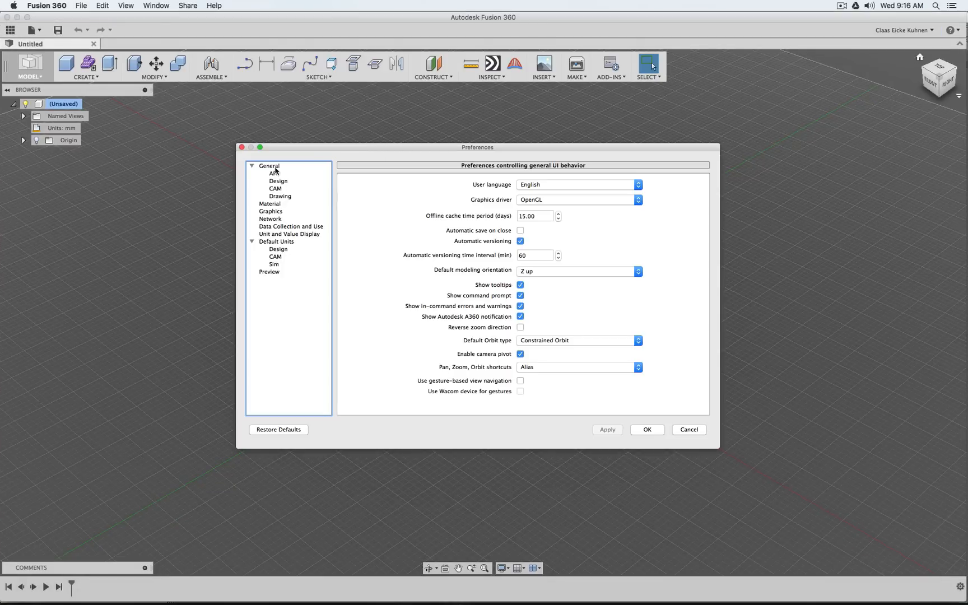
{"action": "left_click", "coordinate": [282, 182]}
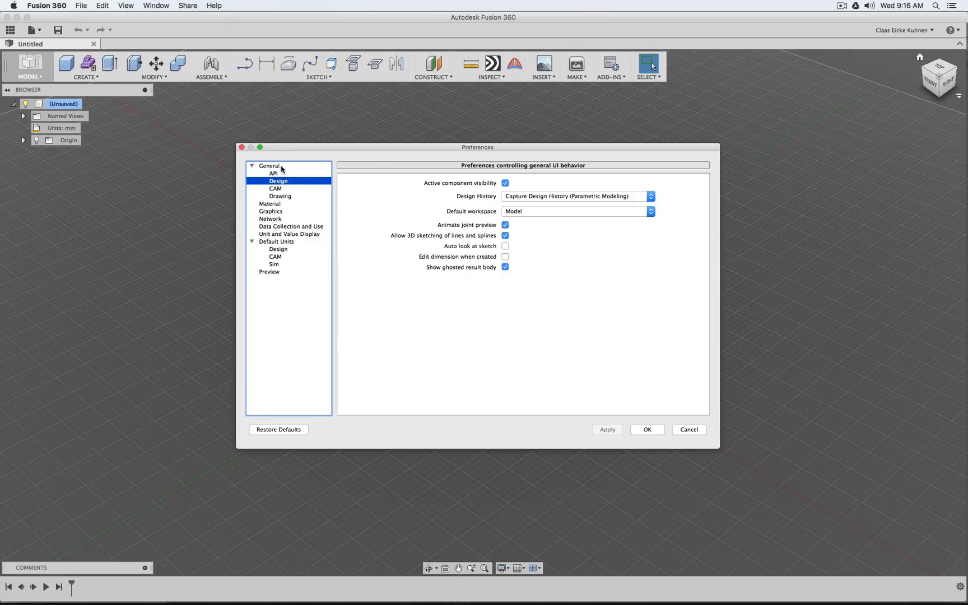
{"action": "left_click", "coordinate": [280, 166]}
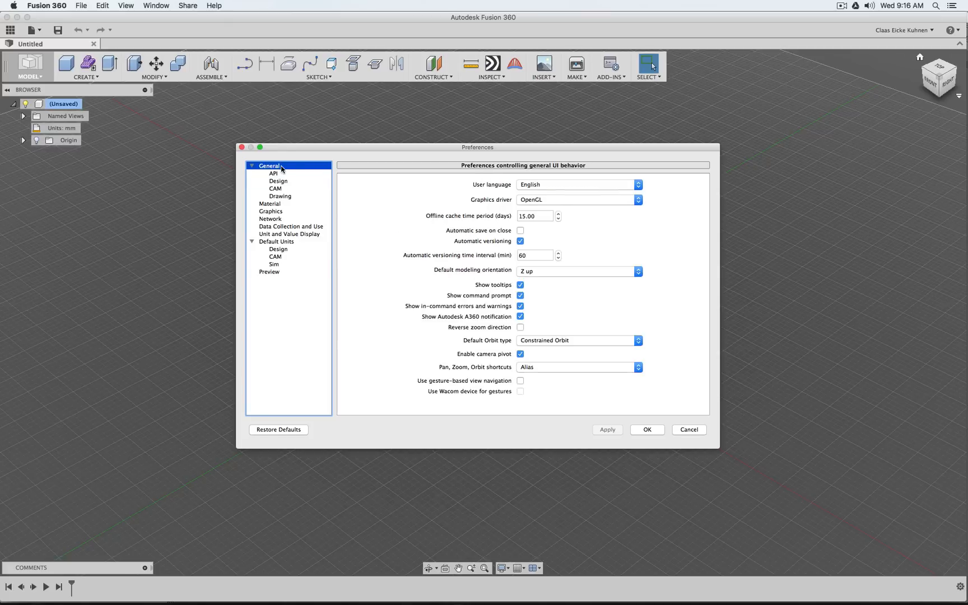
{"action": "left_click", "coordinate": [533, 271]}
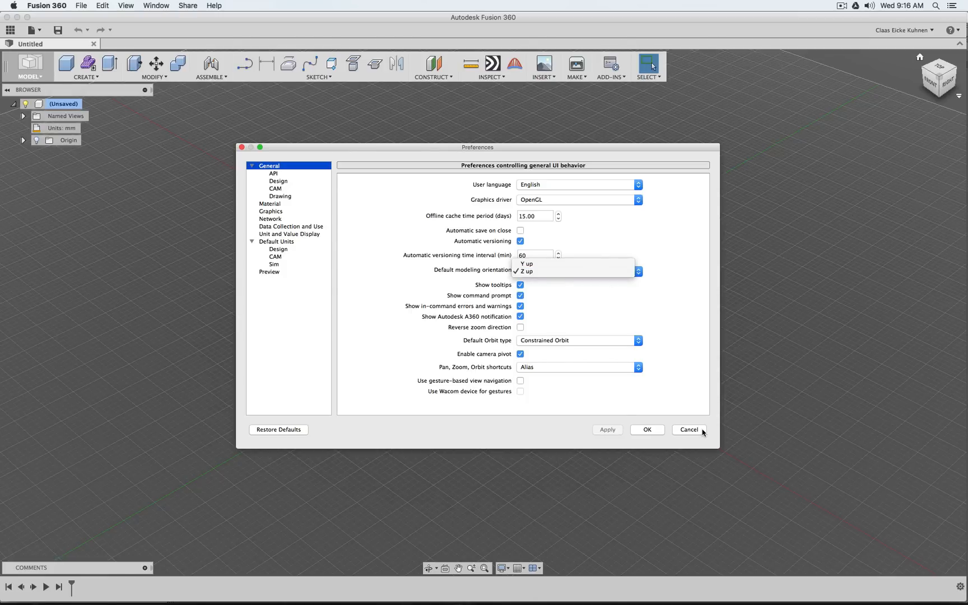
{"action": "left_click", "coordinate": [664, 430]}
{"action": "left_click", "coordinate": [649, 430]}
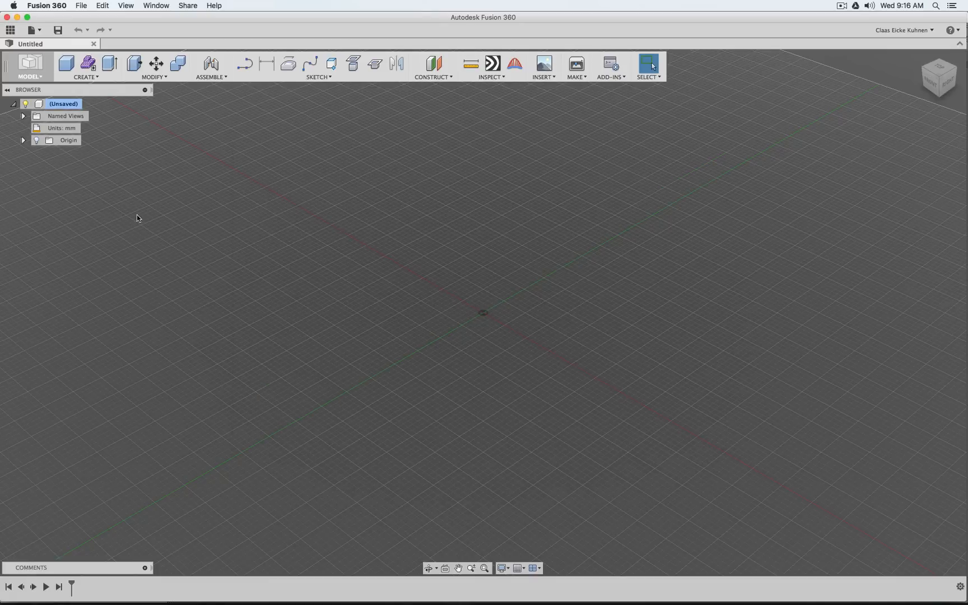
{"action": "left_click", "coordinate": [36, 31]}
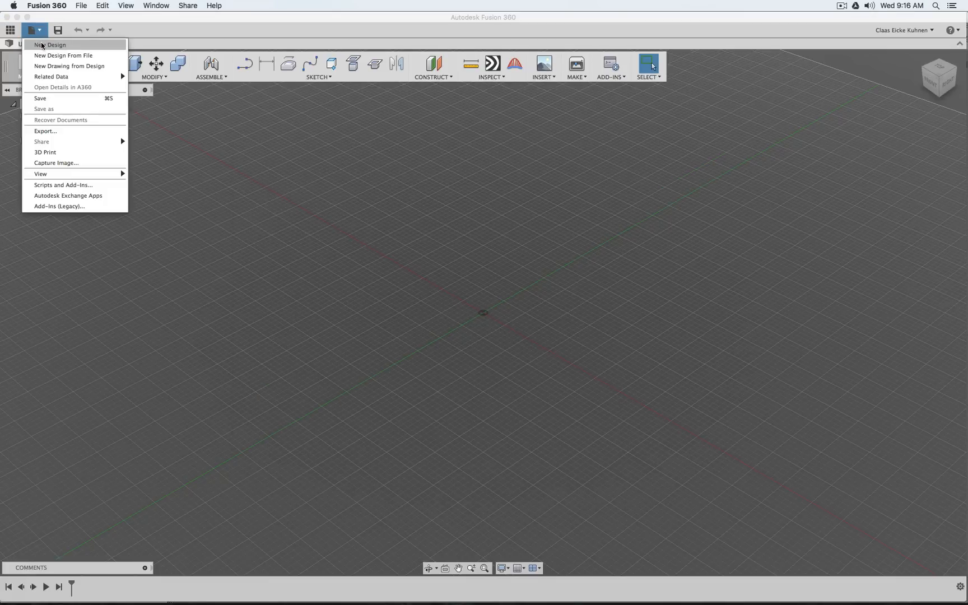
{"action": "left_click", "coordinate": [45, 45]}
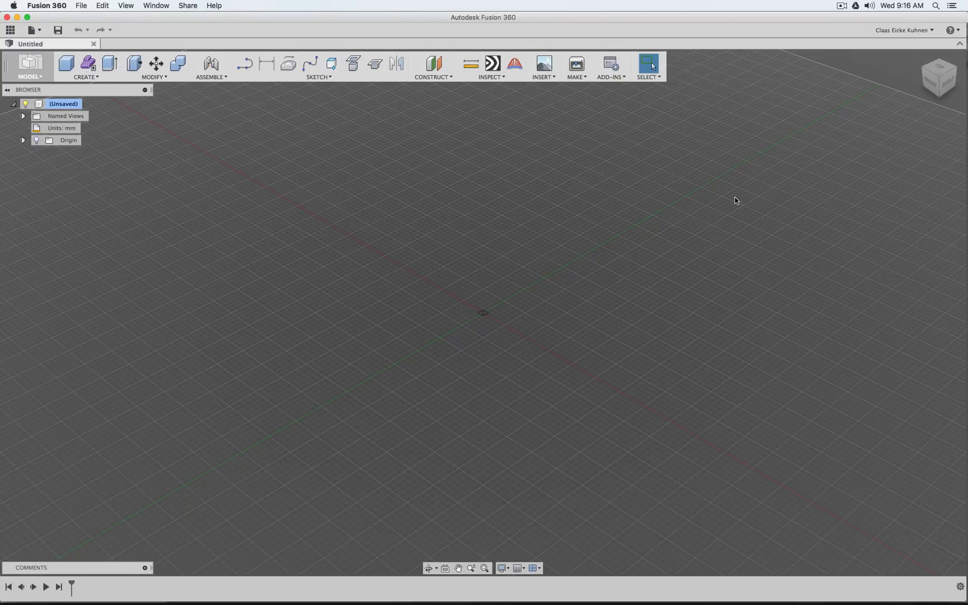
{"action": "middle_click_drag", "start_coordinate": [944, 81], "coordinate": [948, 53], "text": "shift"}
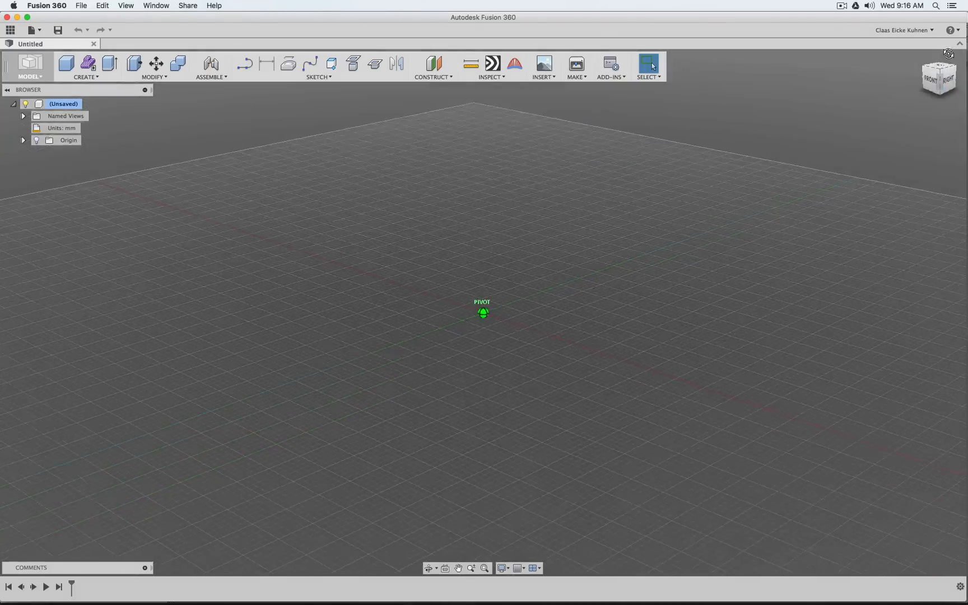
{"action": "mouse_move", "coordinate": [949, 53]}
{"action": "left_mouse_down"}
{"action": "mouse_move", "coordinate": [862, 56]}
{"action": "mouse_move", "coordinate": [851, 76]}
{"action": "mouse_move", "coordinate": [891, 55]}
{"action": "mouse_move", "coordinate": [874, 124]}
{"action": "mouse_move", "coordinate": [919, 100]}
{"action": "mouse_move", "coordinate": [936, 67]}
{"action": "mouse_move", "coordinate": [908, 67]}
{"action": "mouse_move", "coordinate": [907, 83]}
{"action": "left_mouse_up"}
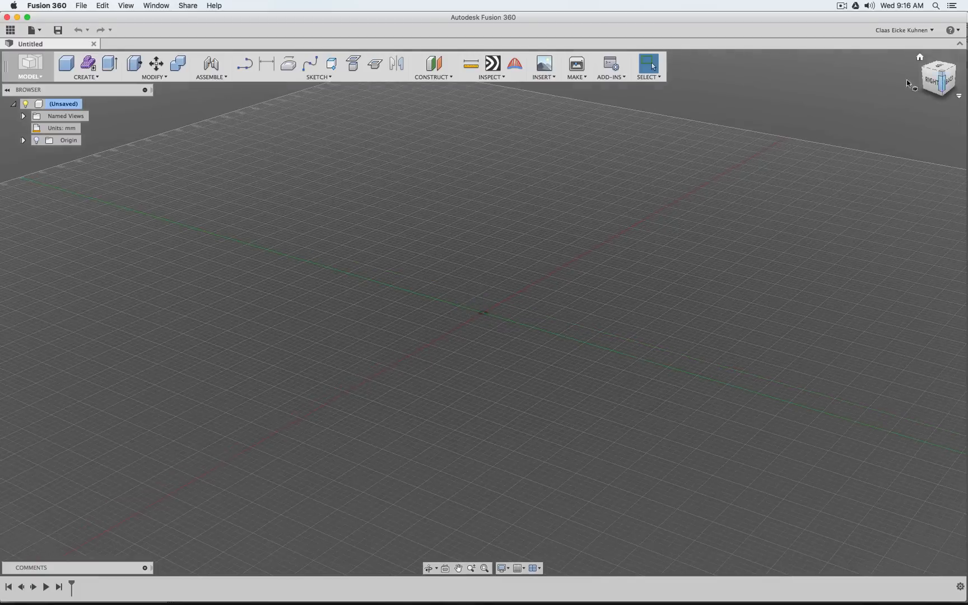
{"action": "left_click", "coordinate": [93, 78]}
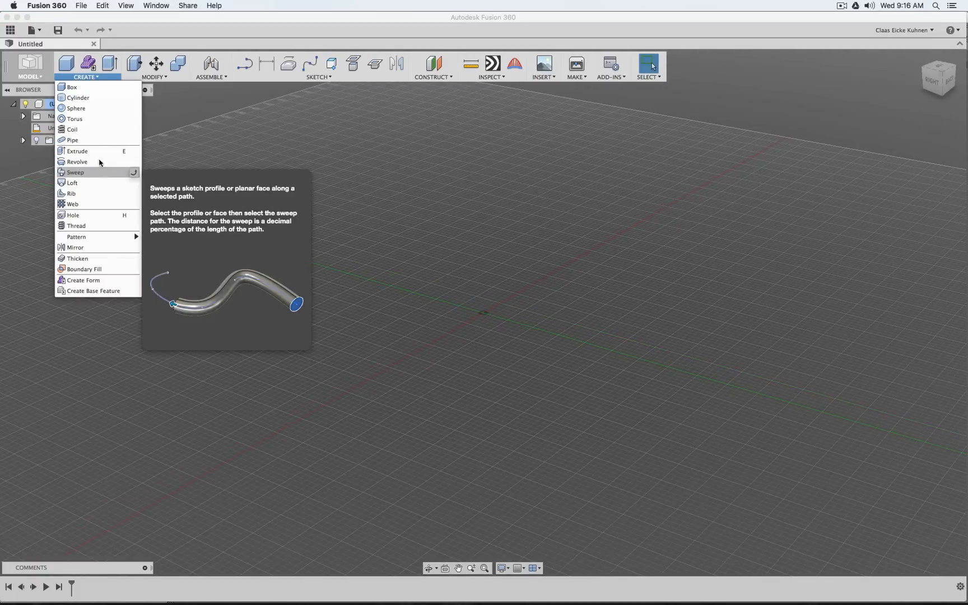
{"action": "left_click", "coordinate": [161, 77]}
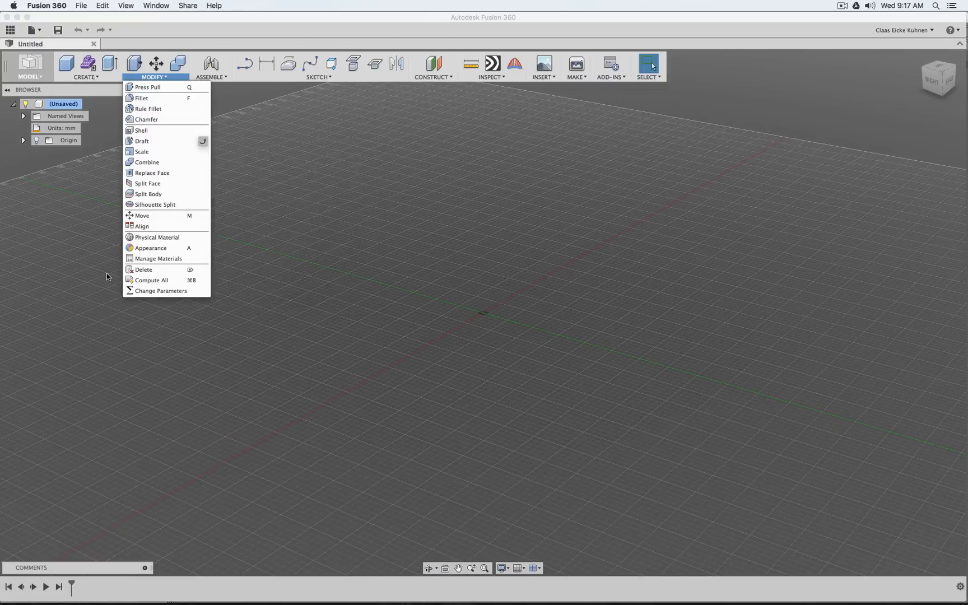
{"action": "left_click", "coordinate": [614, 199]}
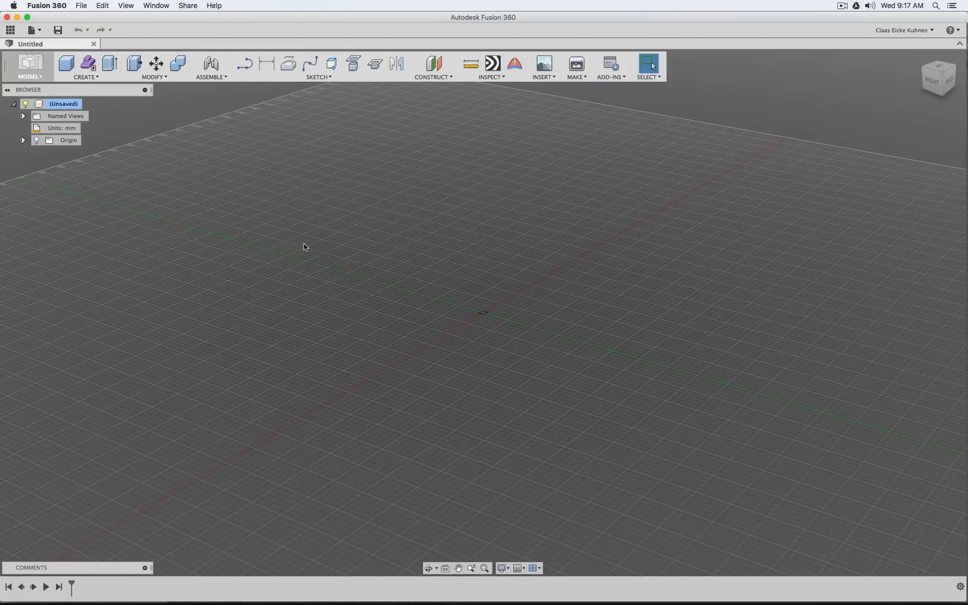
Create a form to enter the Sculpt environment and choose Toothbrush 2.obj from the Desktop as the mesh to insert
{"action": "left_click", "coordinate": [94, 79]}
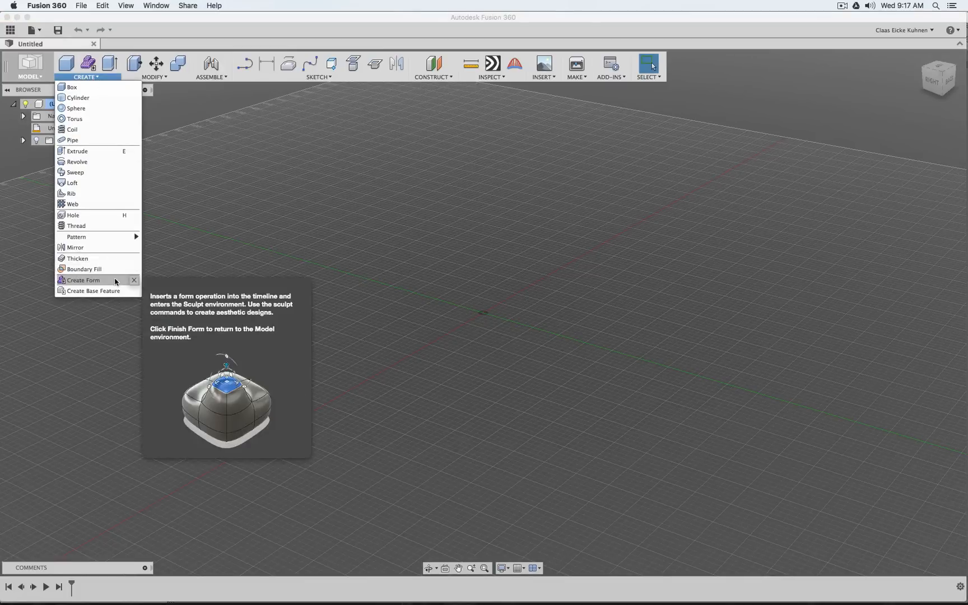
{"action": "left_click", "coordinate": [81, 281]}
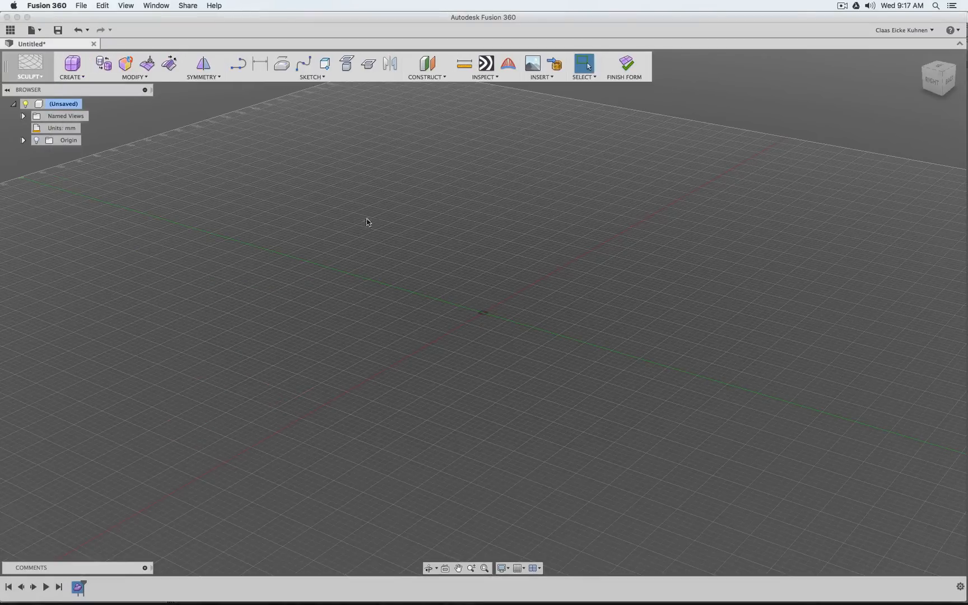
{"action": "left_click", "coordinate": [544, 77]}
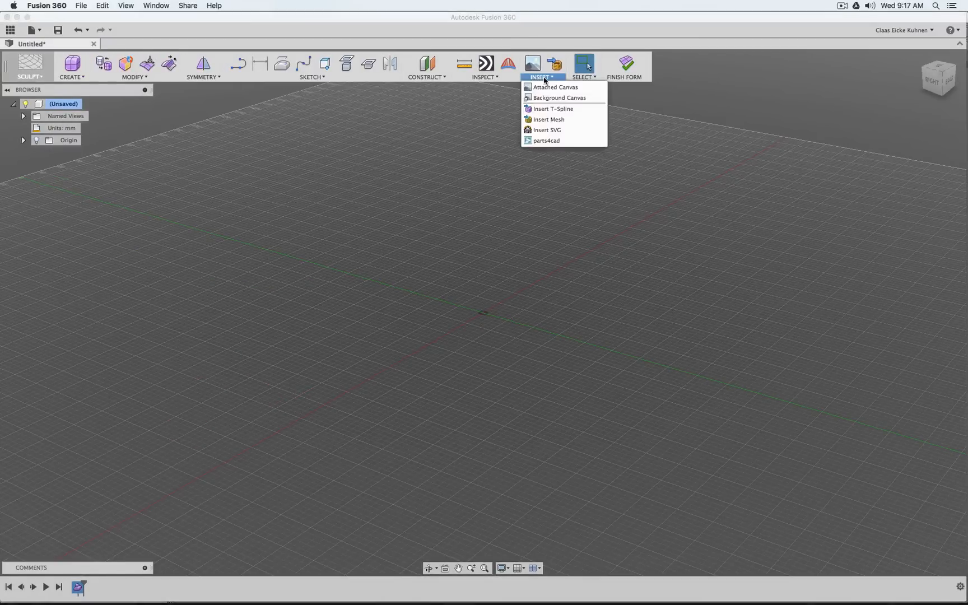
{"action": "left_click", "coordinate": [561, 120]}
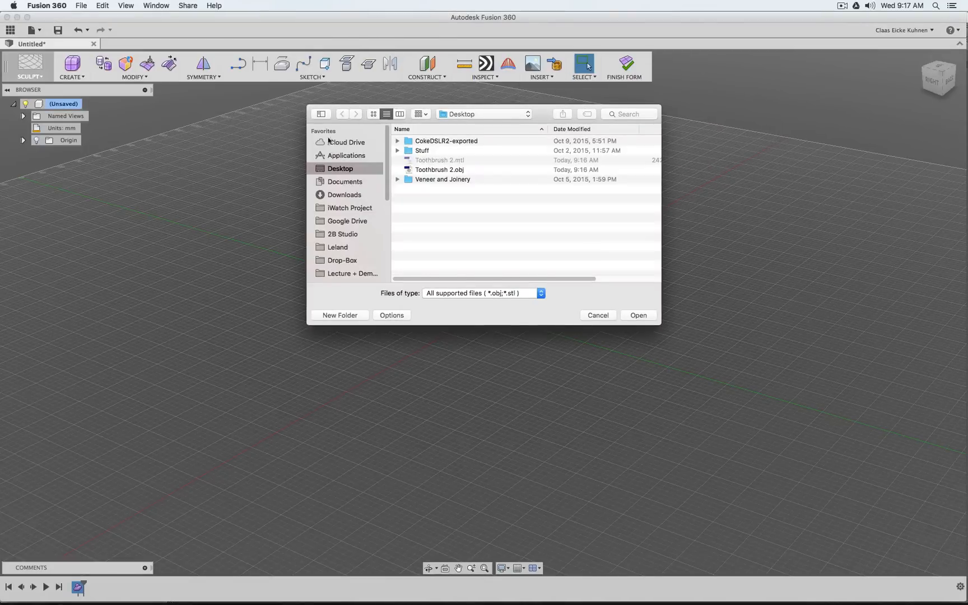
{"action": "left_click", "coordinate": [447, 170]}
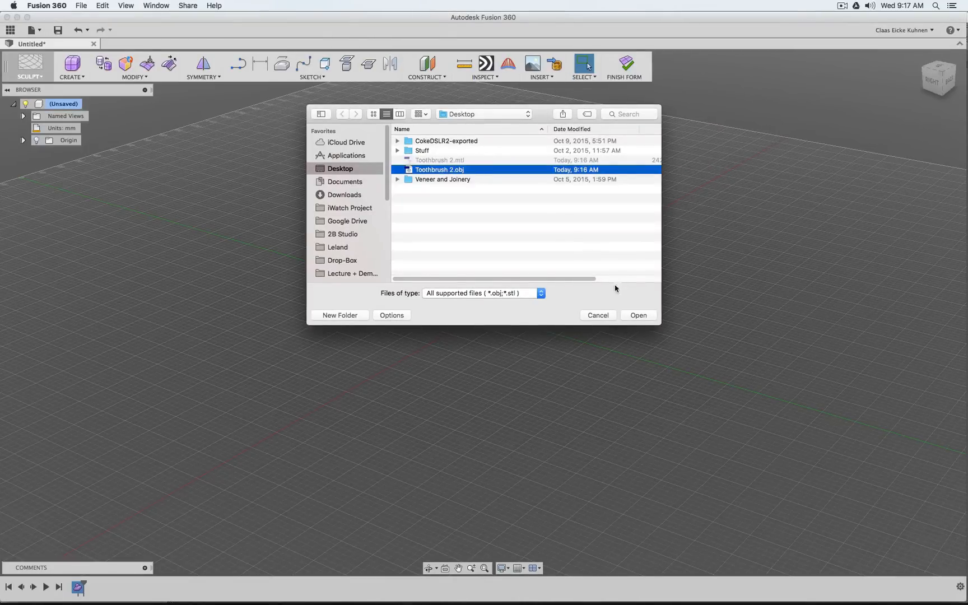
{"action": "left_click", "coordinate": [639, 315]}
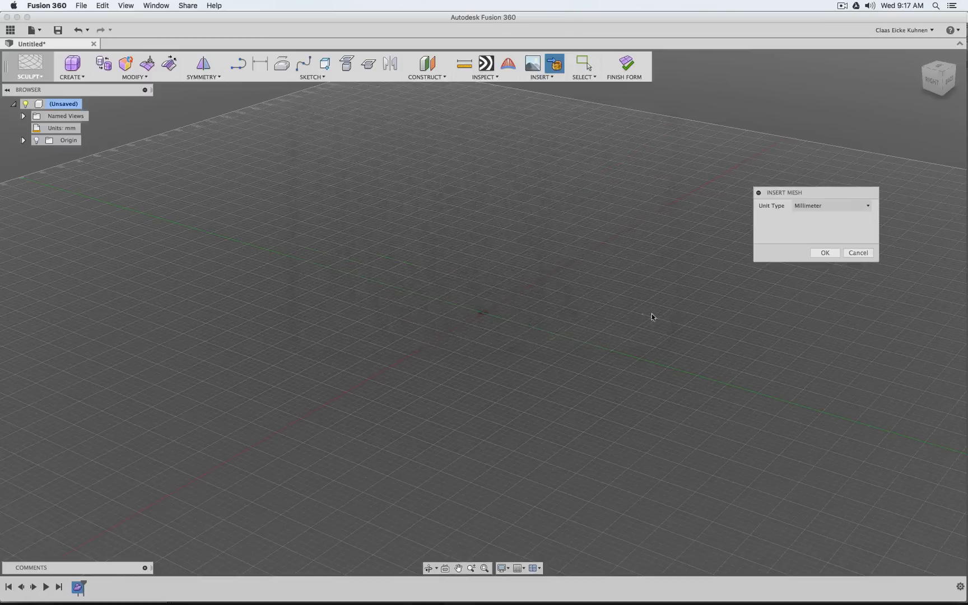
Set the mesh's unit type to Meter and confirm its insertion
{"action": "left_click", "coordinate": [818, 207]}
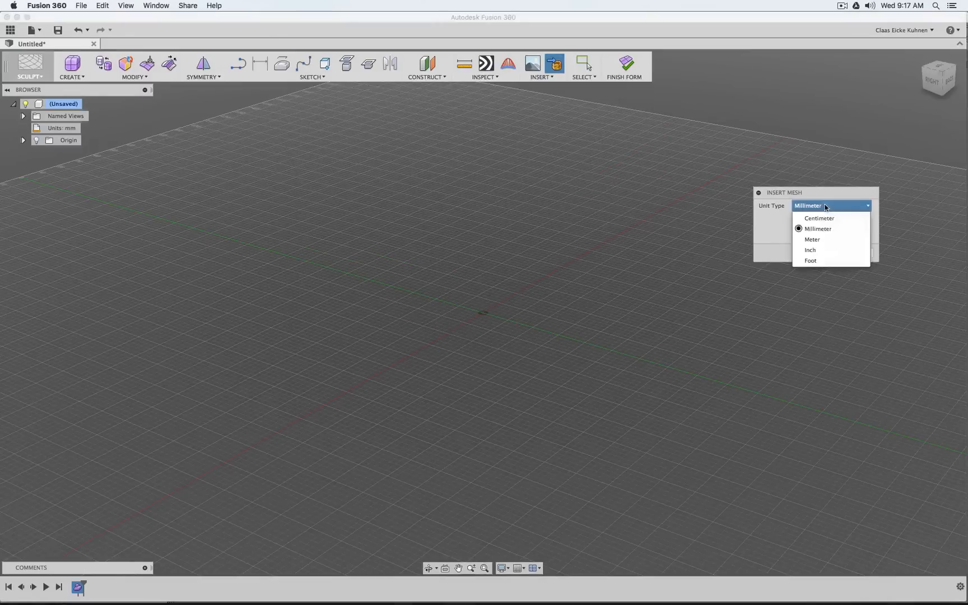
{"action": "left_click", "coordinate": [826, 241]}
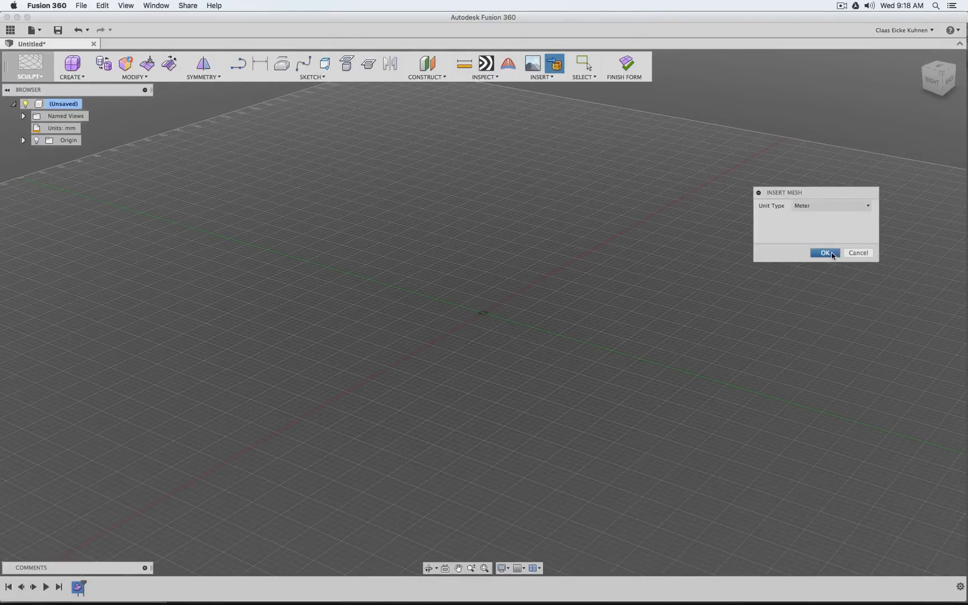
{"action": "left_click", "coordinate": [825, 253]}
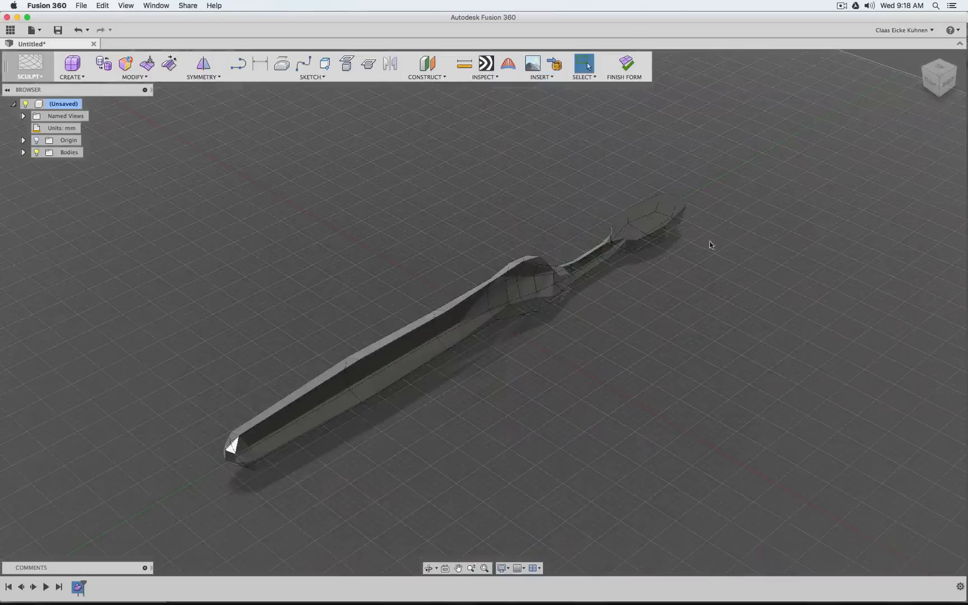
Compare the inserted mesh's orientation with the original toothbrush by switching to Blender and back to Fusion 360
{"action": "mouse_move", "coordinate": [951, 84]}
{"action": "left_mouse_down"}
{"action": "mouse_move", "coordinate": [933, 63]}
{"action": "mouse_move", "coordinate": [860, 60]}
{"action": "mouse_move", "coordinate": [896, 45]}
{"action": "mouse_move", "coordinate": [919, 73]}
{"action": "mouse_move", "coordinate": [936, 134]}
{"action": "mouse_move", "coordinate": [812, 224]}
{"action": "mouse_move", "coordinate": [740, 196]}
{"action": "mouse_move", "coordinate": [706, 170]}
{"action": "left_mouse_up"}
{"action": "mouse_move", "coordinate": [519, 600]}
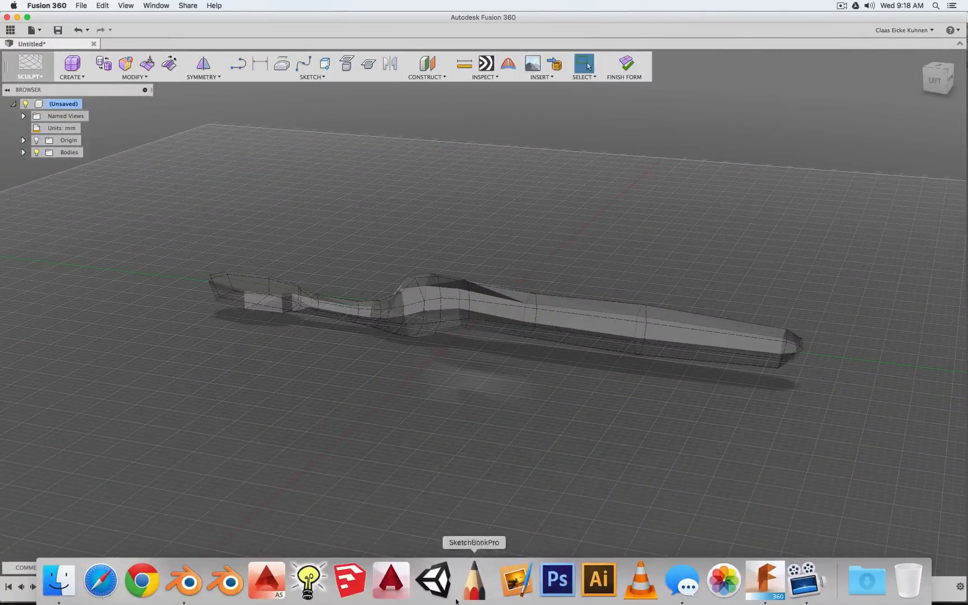
{"action": "left_click", "coordinate": [185, 581]}
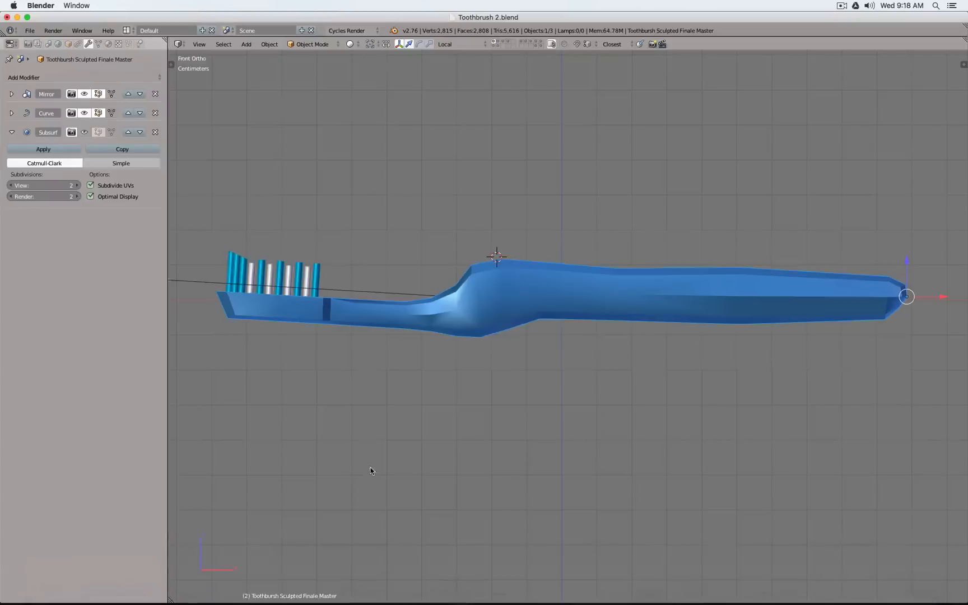
{"action": "middle_click_drag", "start_coordinate": [702, 211], "coordinate": [650, 259]}
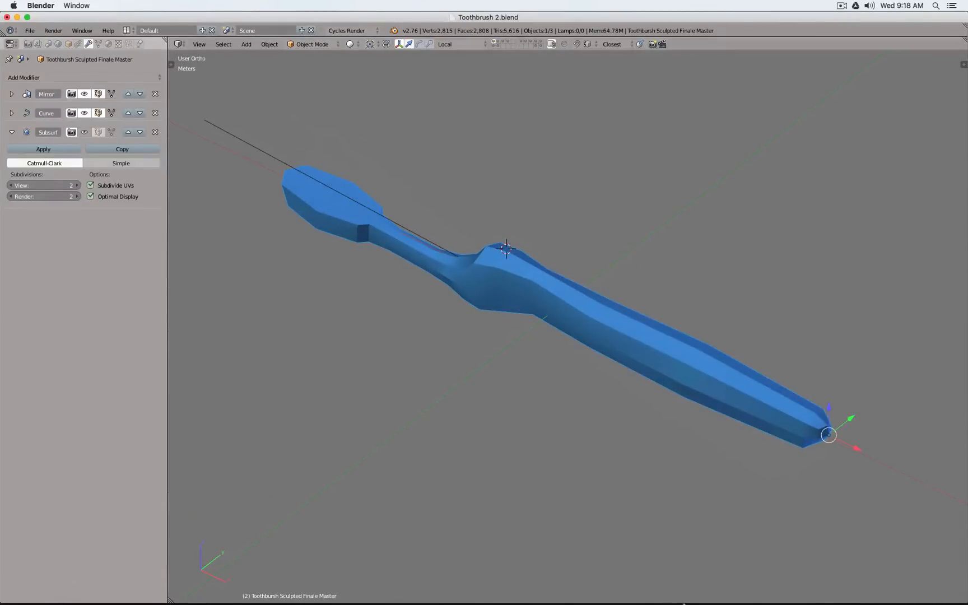
{"action": "mouse_move", "coordinate": [680, 599]}
{"action": "left_click", "coordinate": [779, 587]}
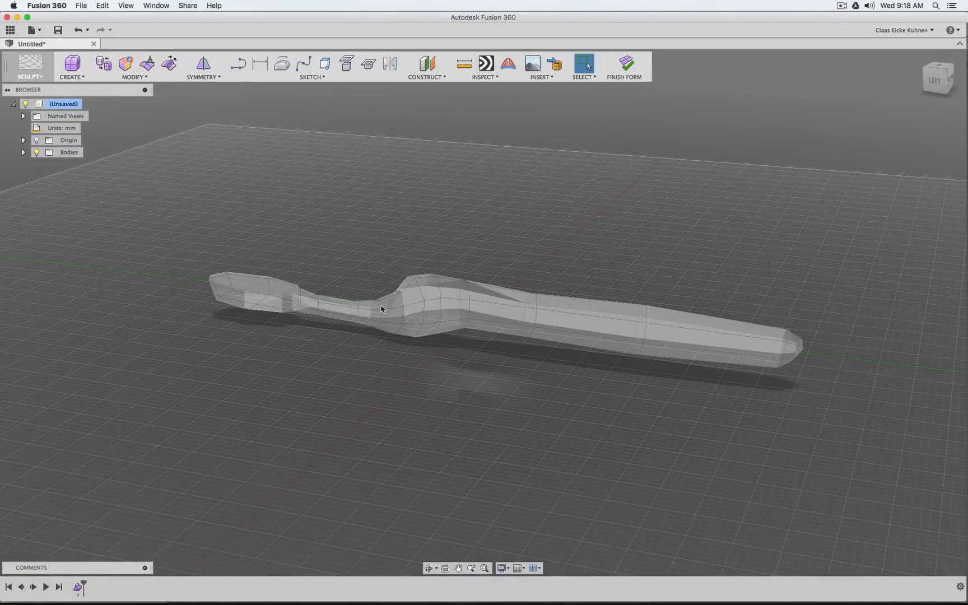
Convert the inserted toothbrush mesh into a T-Spline body, using the Mesh Body selection filter and the New Body operation
{"action": "left_click", "coordinate": [446, 294]}
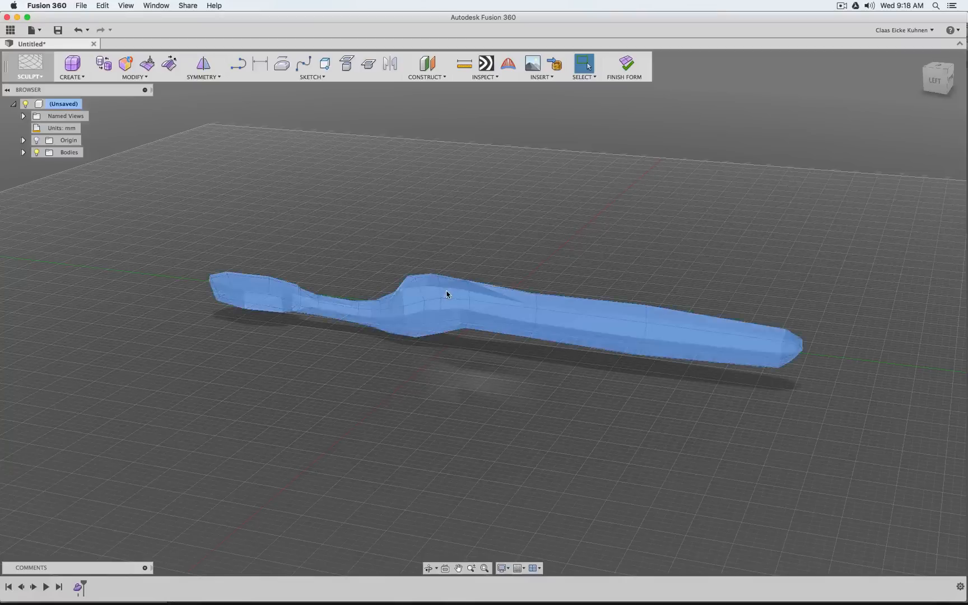
{"action": "left_click", "coordinate": [131, 77]}
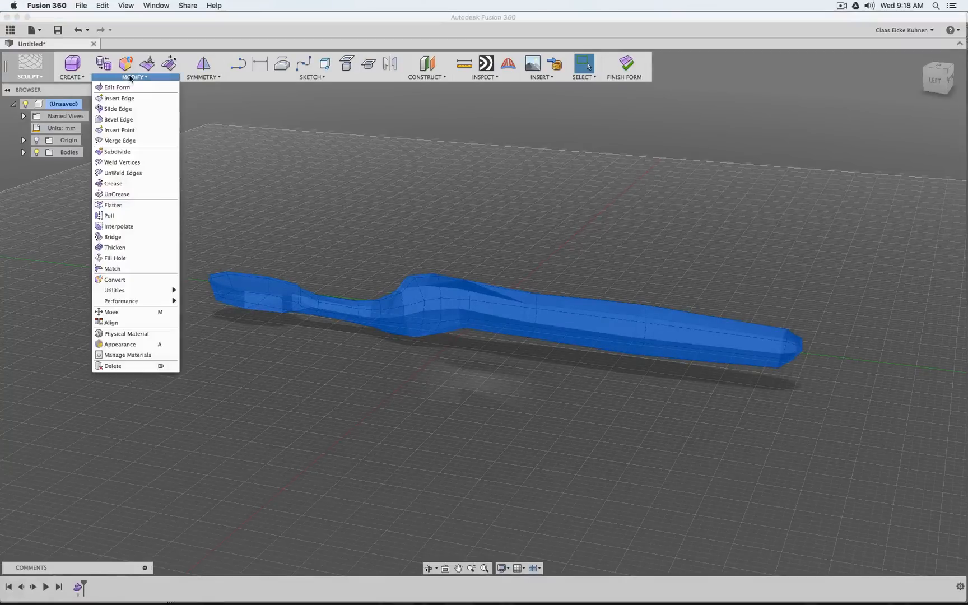
{"action": "left_click", "coordinate": [132, 281]}
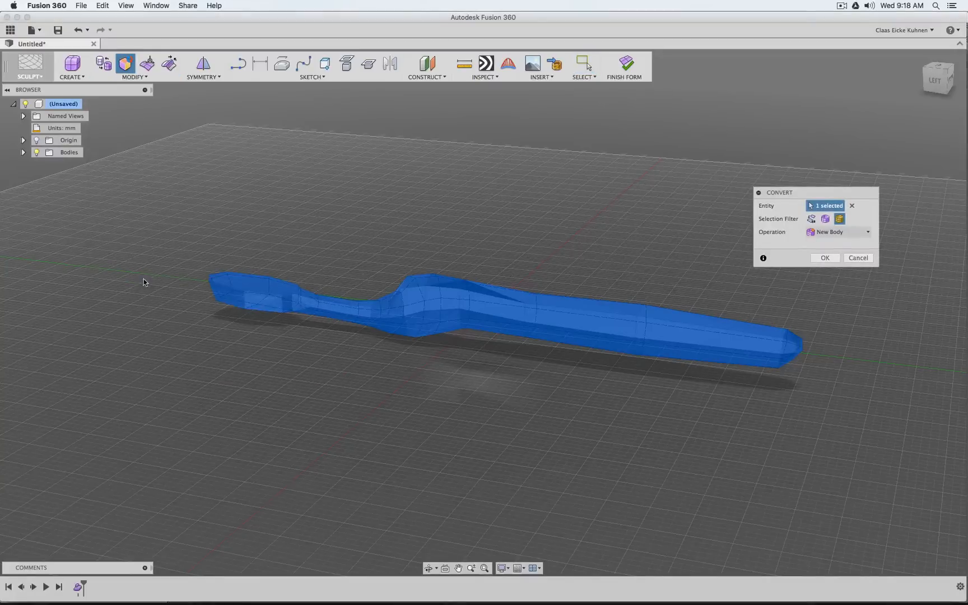
{"action": "left_click", "coordinate": [825, 218]}
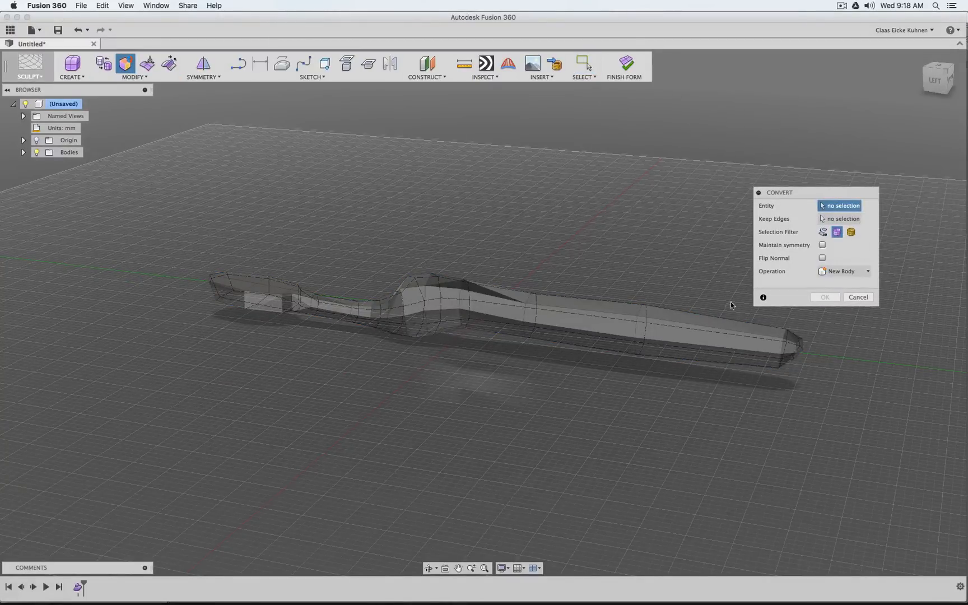
{"action": "left_click", "coordinate": [851, 232]}
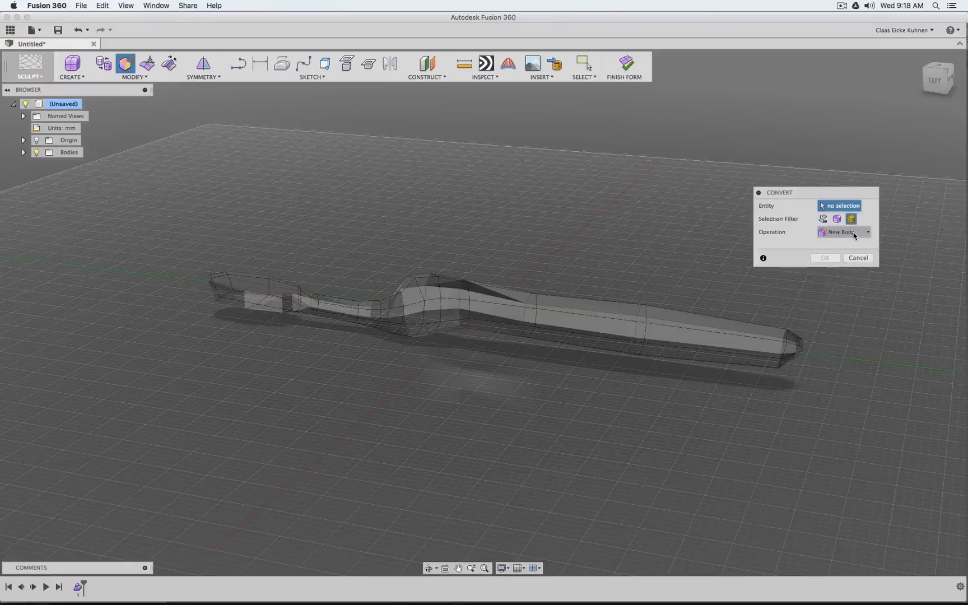
{"action": "left_click", "coordinate": [464, 298]}
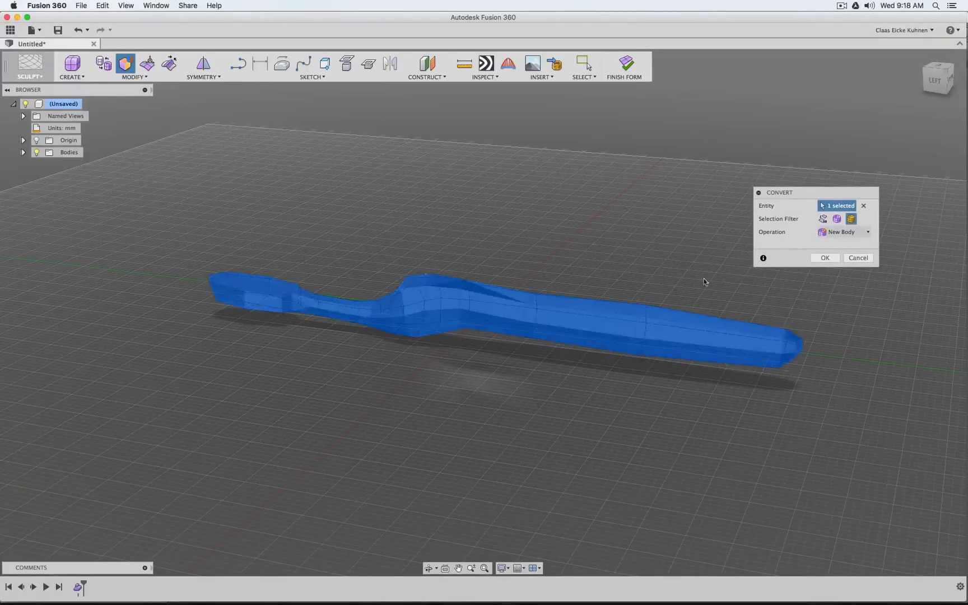
{"action": "left_click", "coordinate": [834, 234]}
{"action": "left_click", "coordinate": [781, 248]}
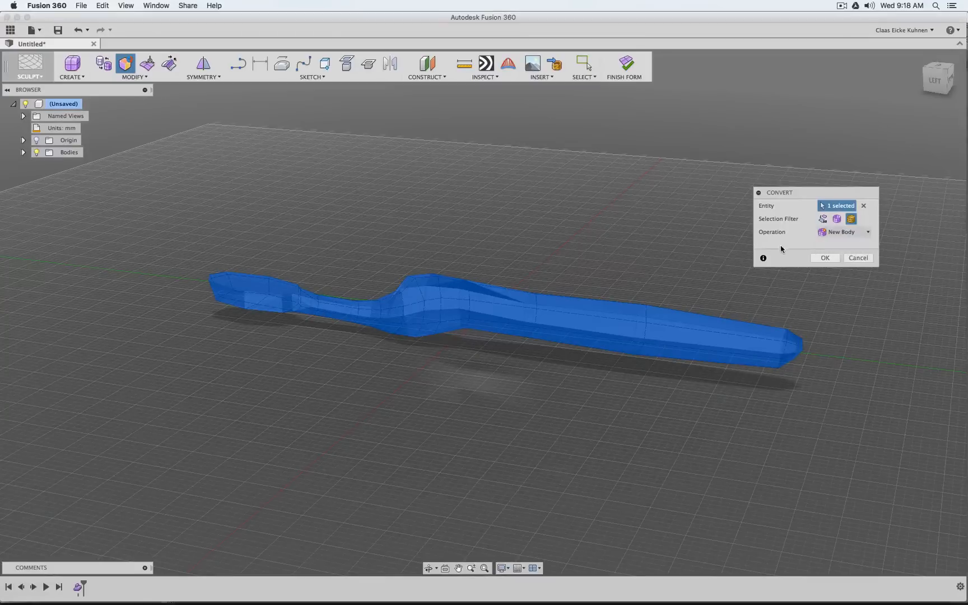
{"action": "left_click", "coordinate": [826, 258]}
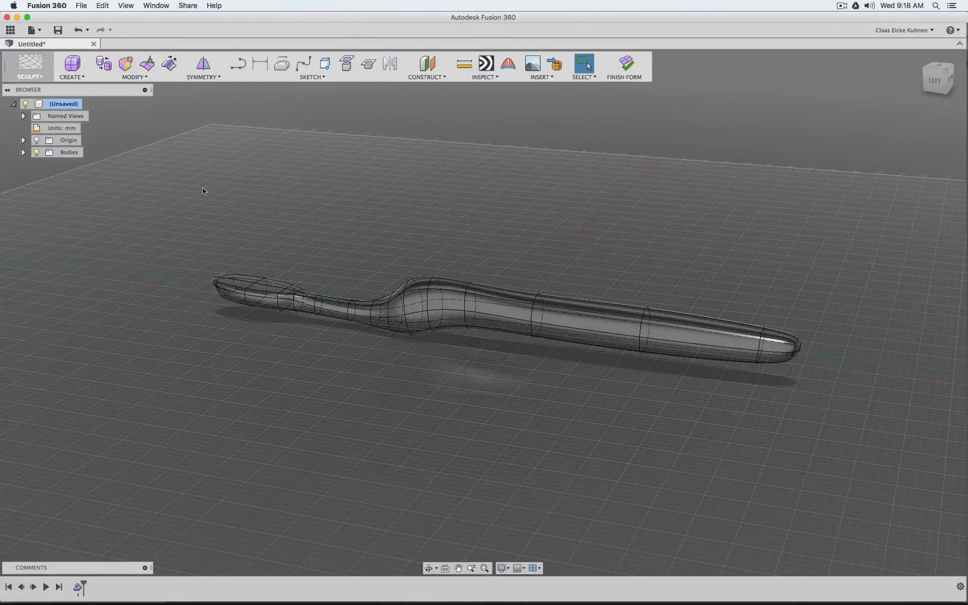
Delete the Toothbrush 2 mesh body and finish the form to return to the Model environment
{"action": "left_click", "coordinate": [935, 80]}
{"action": "mouse_move", "coordinate": [936, 81]}
{"action": "left_mouse_down"}
{"action": "mouse_move", "coordinate": [917, 103]}
{"action": "mouse_move", "coordinate": [880, 108]}
{"action": "mouse_move", "coordinate": [796, 84]}
{"action": "mouse_move", "coordinate": [616, 106]}
{"action": "mouse_move", "coordinate": [634, 101]}
{"action": "left_mouse_up"}
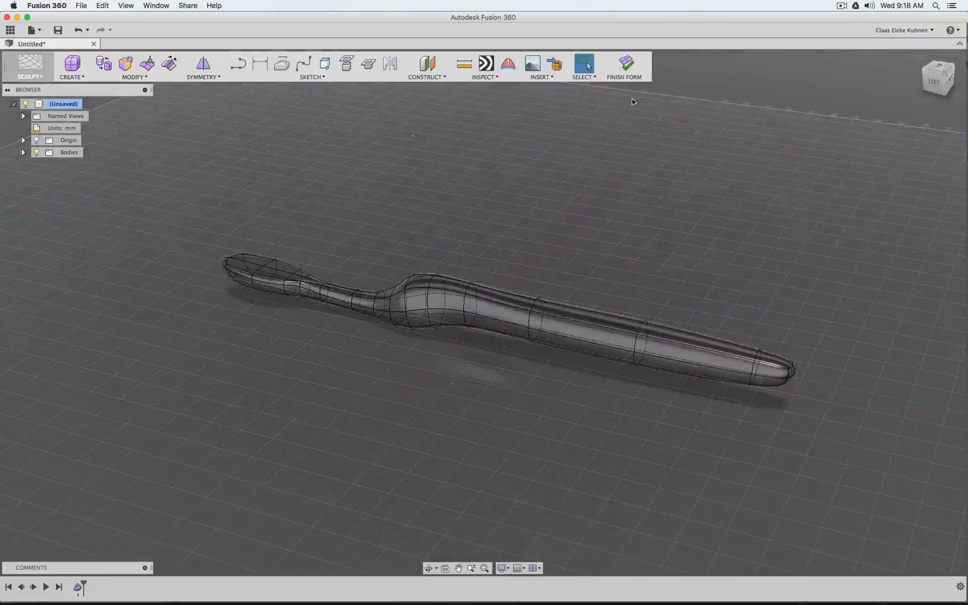
{"action": "left_click", "coordinate": [23, 152]}
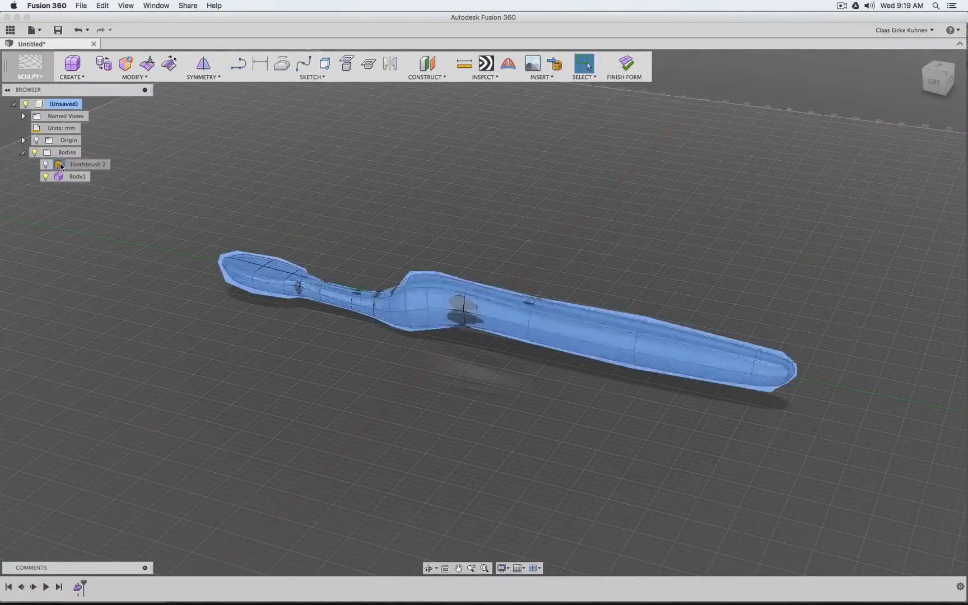
{"action": "left_click", "coordinate": [62, 166]}
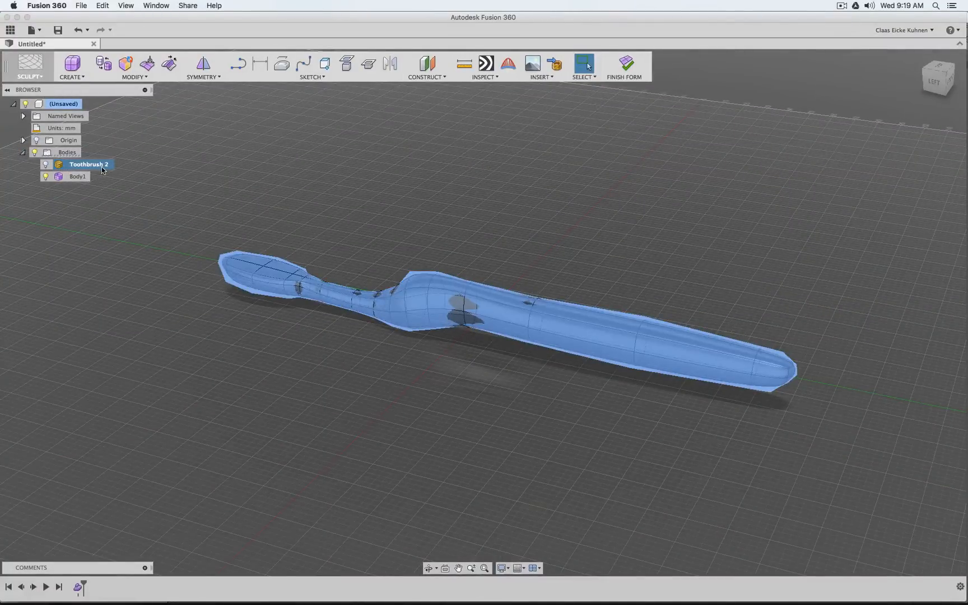
{"action": "key", "text": "Delete"}
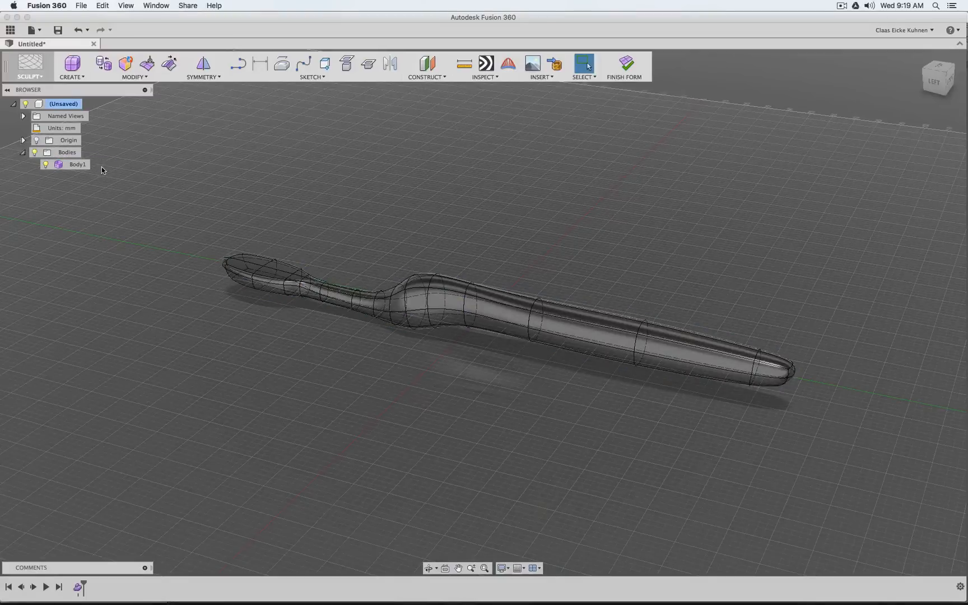
{"action": "left_click", "coordinate": [632, 68]}
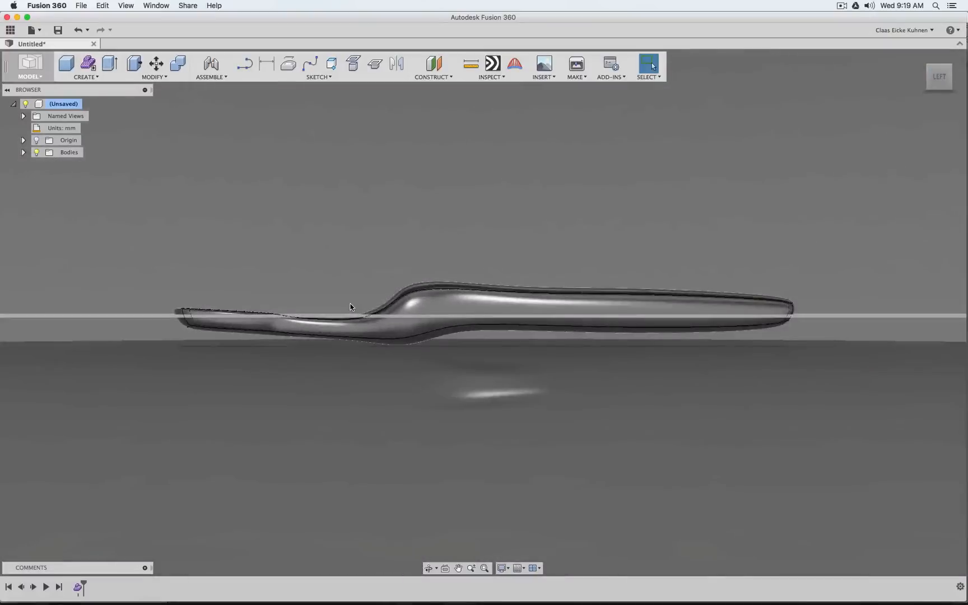
Set the camera projection to Orthographic and inspect the toothbrush's profile in the Left view
{"action": "scroll", "coordinate": [353, 308], "scroll_direction": "up", "scroll_amount": 5}
{"action": "left_click", "coordinate": [959, 96]}
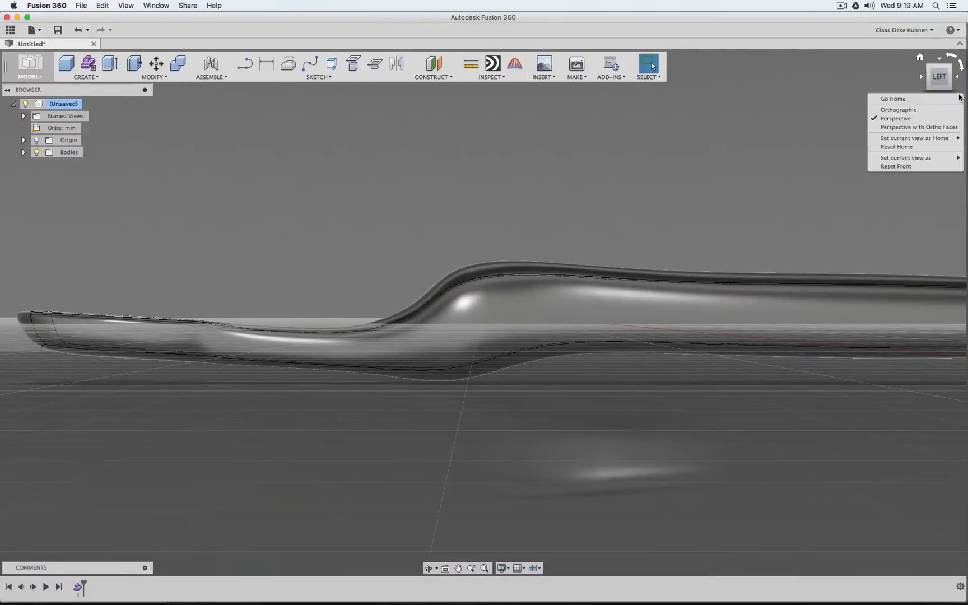
{"action": "left_click", "coordinate": [942, 109]}
{"action": "scroll", "coordinate": [434, 303], "scroll_direction": "down", "scroll_amount": 5}
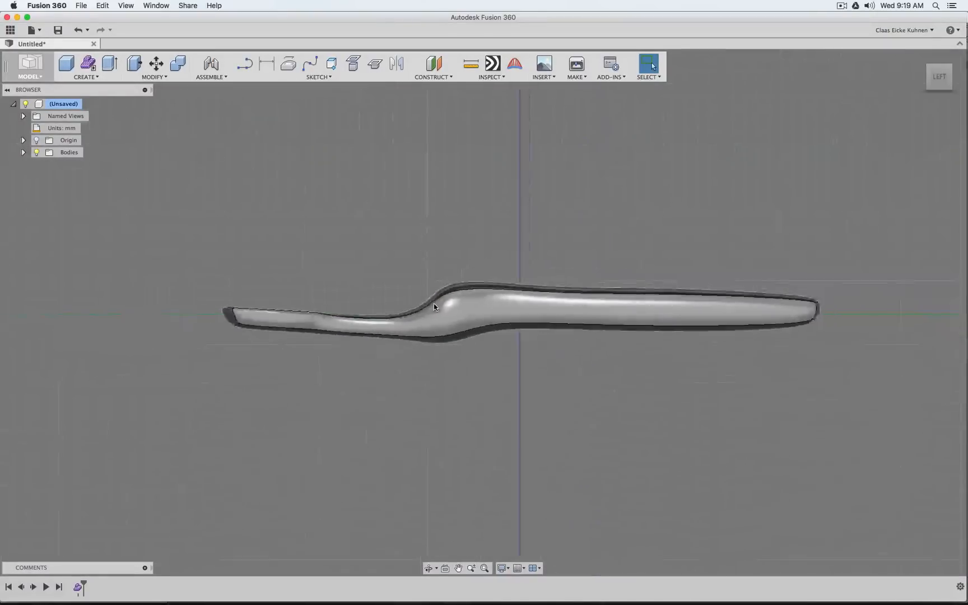
{"action": "scroll", "coordinate": [434, 304], "scroll_direction": "up", "scroll_amount": 5}
{"action": "scroll", "coordinate": [423, 306], "scroll_direction": "down", "scroll_amount": 3}
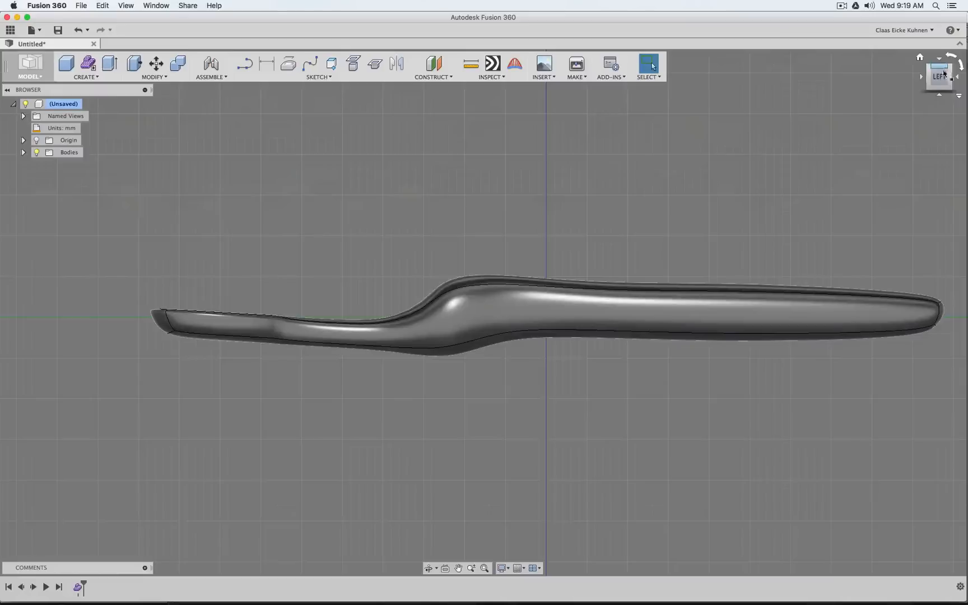
Reopen the toothbrush's form feature from the design history for sculpt editing
{"action": "mouse_move", "coordinate": [942, 77]}
{"action": "left_mouse_down"}
{"action": "mouse_move", "coordinate": [957, 89]}
{"action": "mouse_move", "coordinate": [924, 103]}
{"action": "mouse_move", "coordinate": [911, 98]}
{"action": "mouse_move", "coordinate": [910, 82]}
{"action": "mouse_move", "coordinate": [857, 78]}
{"action": "mouse_move", "coordinate": [881, 95]}
{"action": "mouse_move", "coordinate": [930, 78]}
{"action": "mouse_move", "coordinate": [964, 88]}
{"action": "left_mouse_up"}
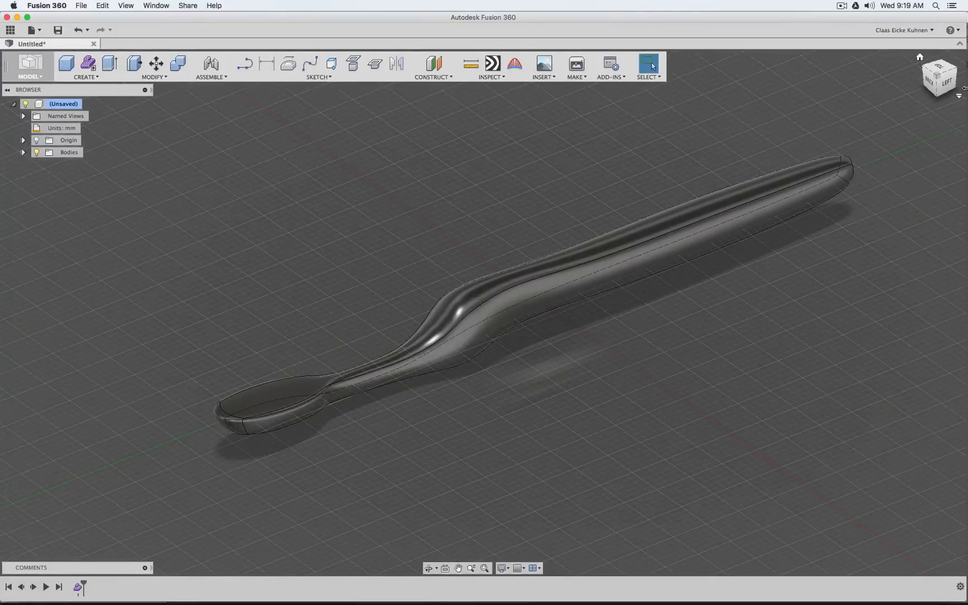
{"action": "left_click", "coordinate": [945, 83]}
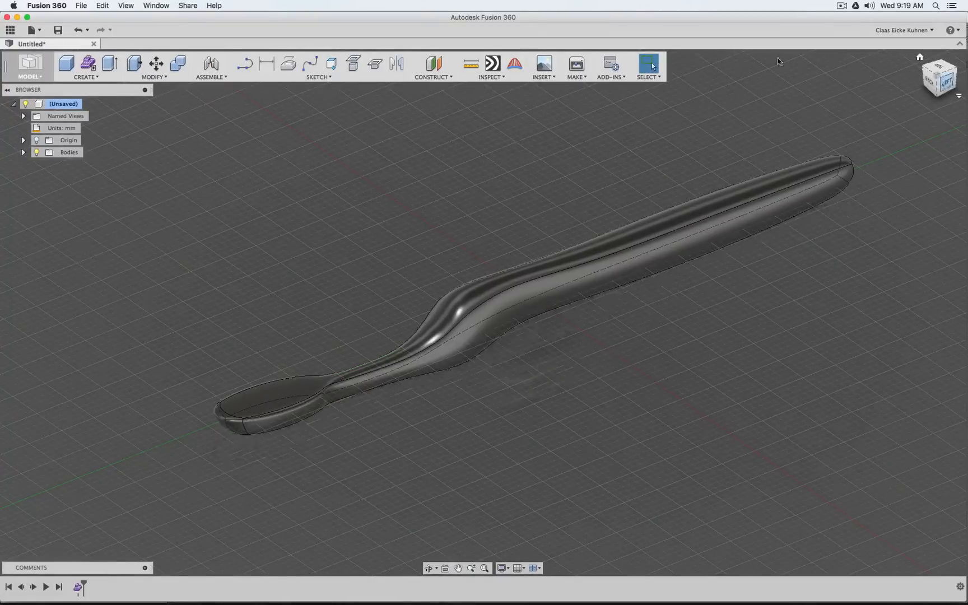
{"action": "left_click", "coordinate": [79, 588]}
{"action": "right_click", "coordinate": [79, 588]}
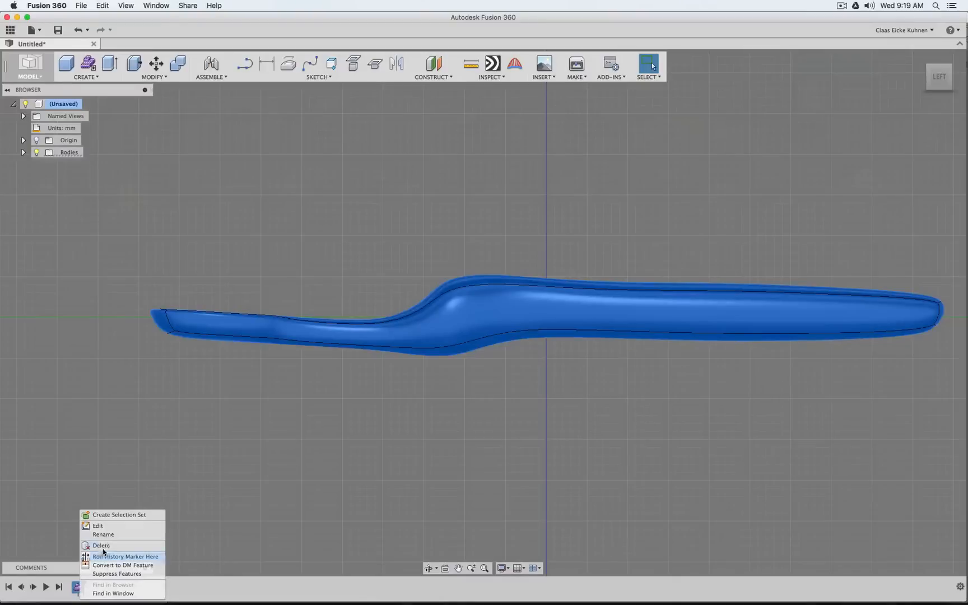
{"action": "left_click", "coordinate": [110, 528]}
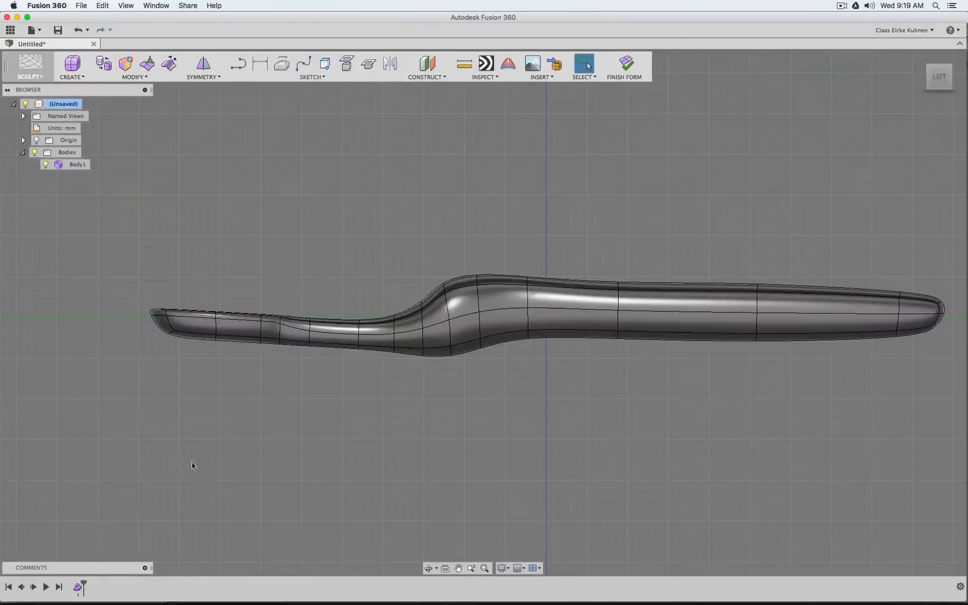
Try lowering one vertex on the upper neck bend by about 2.2 mm with Edit Form, and cancel the change
{"action": "left_click", "coordinate": [946, 66]}
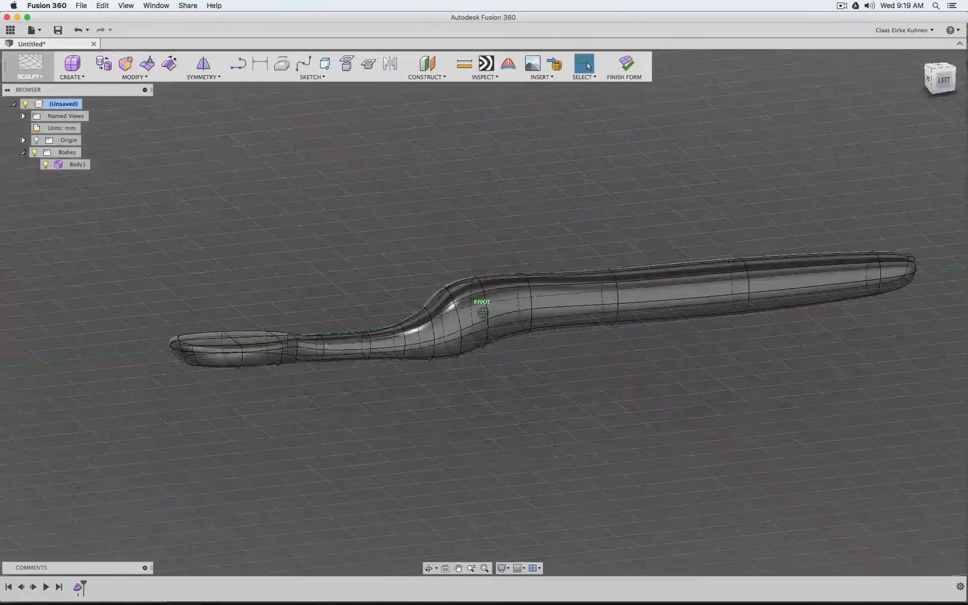
{"action": "scroll", "coordinate": [401, 268], "scroll_direction": "up", "scroll_amount": 5}
{"action": "scroll", "coordinate": [401, 267], "scroll_direction": "up", "scroll_amount": 3}
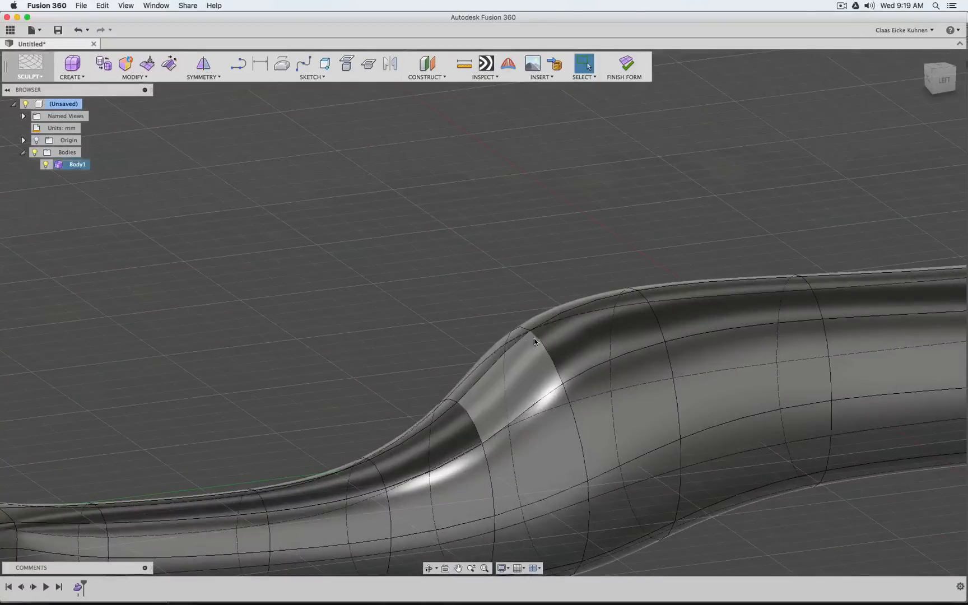
{"action": "left_click", "coordinate": [531, 334]}
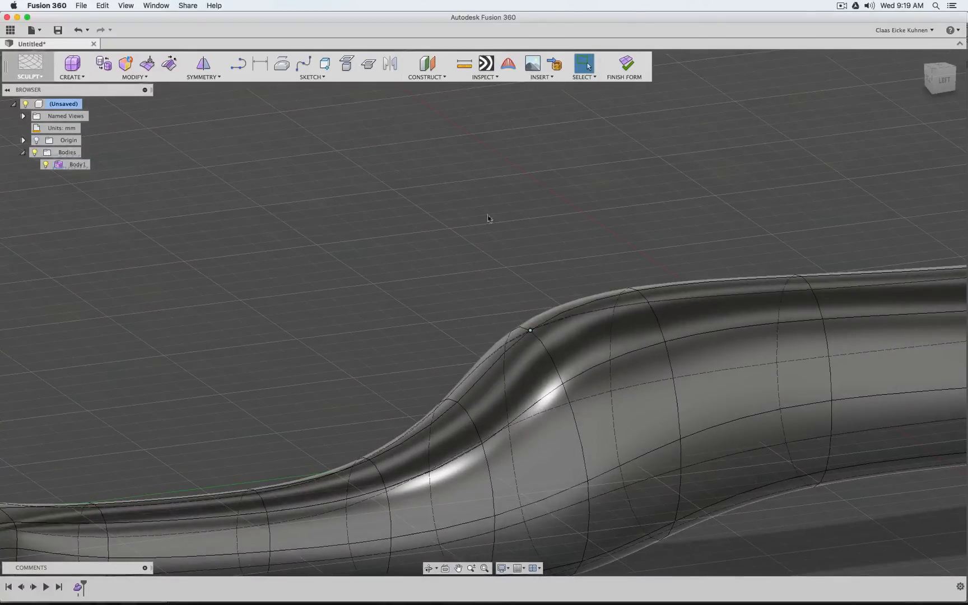
{"action": "scroll", "coordinate": [488, 217], "scroll_direction": "down", "scroll_amount": 3}
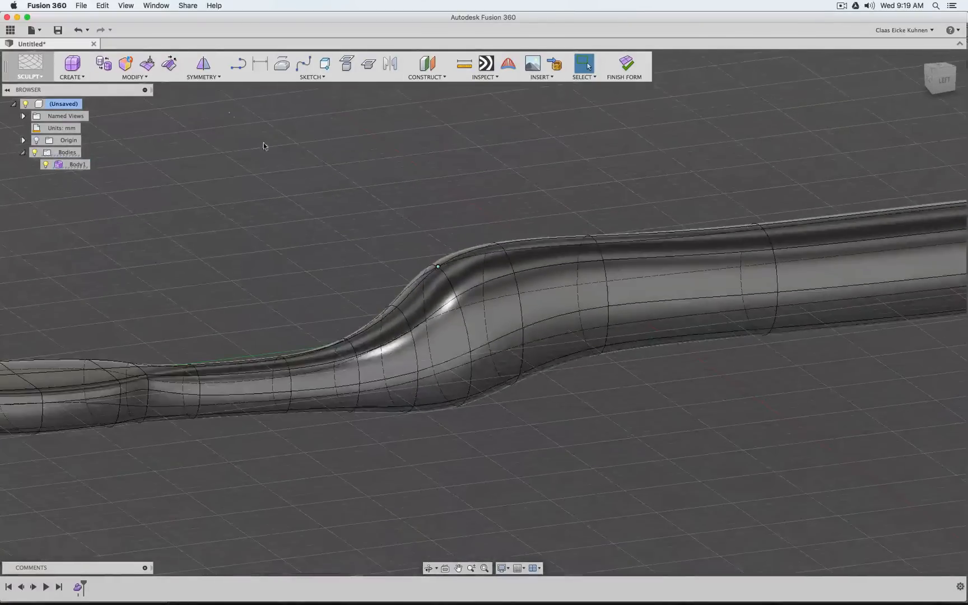
{"action": "left_click", "coordinate": [144, 66]}
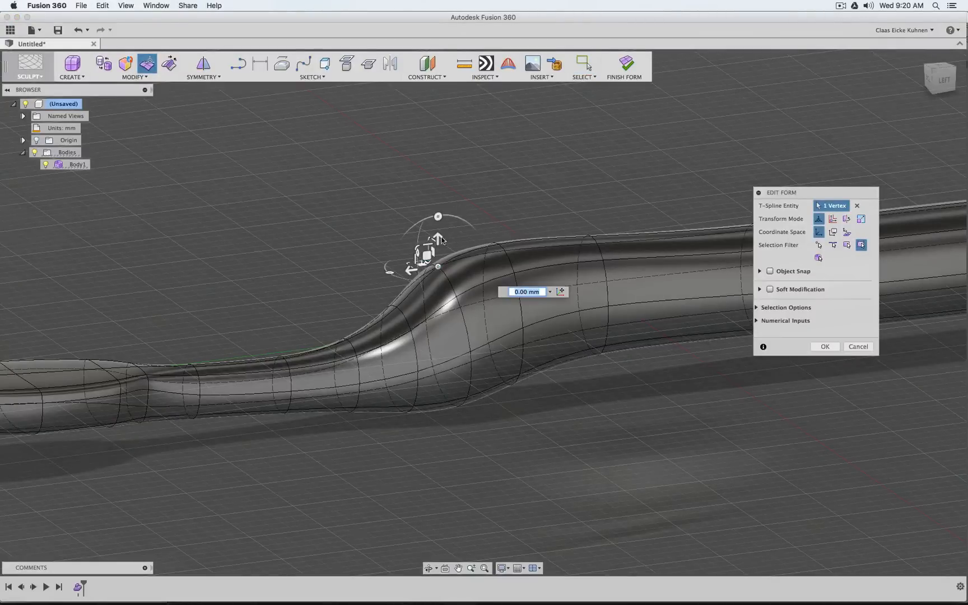
{"action": "left_click_drag", "start_coordinate": [442, 240], "coordinate": [436, 263]}
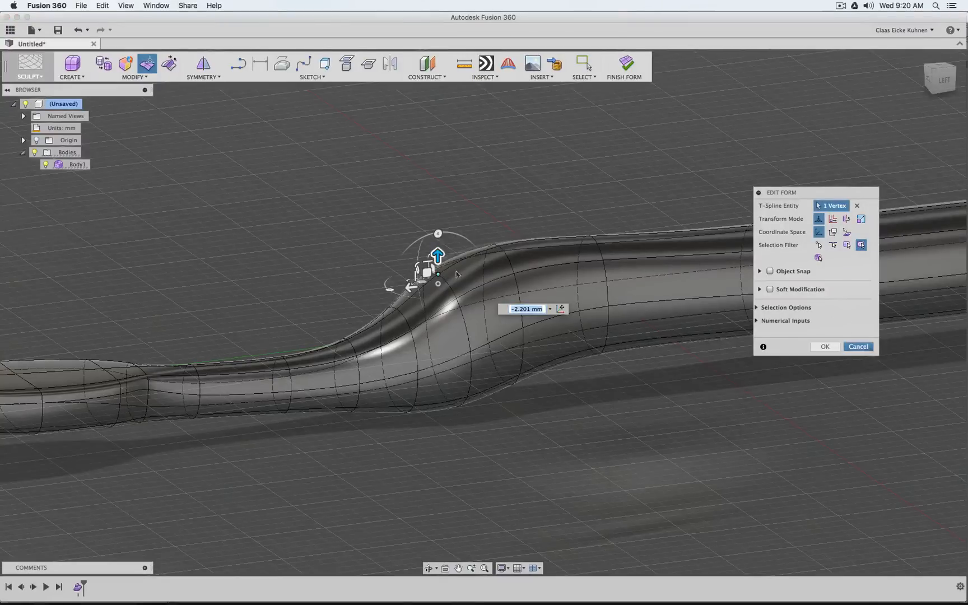
{"action": "left_click", "coordinate": [858, 347]}
Try raising the four flat top faces of the brush head by about 12.65 mm with Edit Form, and cancel the change
{"action": "scroll", "coordinate": [315, 242], "scroll_direction": "up", "scroll_amount": 3}
{"action": "scroll", "coordinate": [227, 296], "scroll_direction": "down", "scroll_amount": 5}
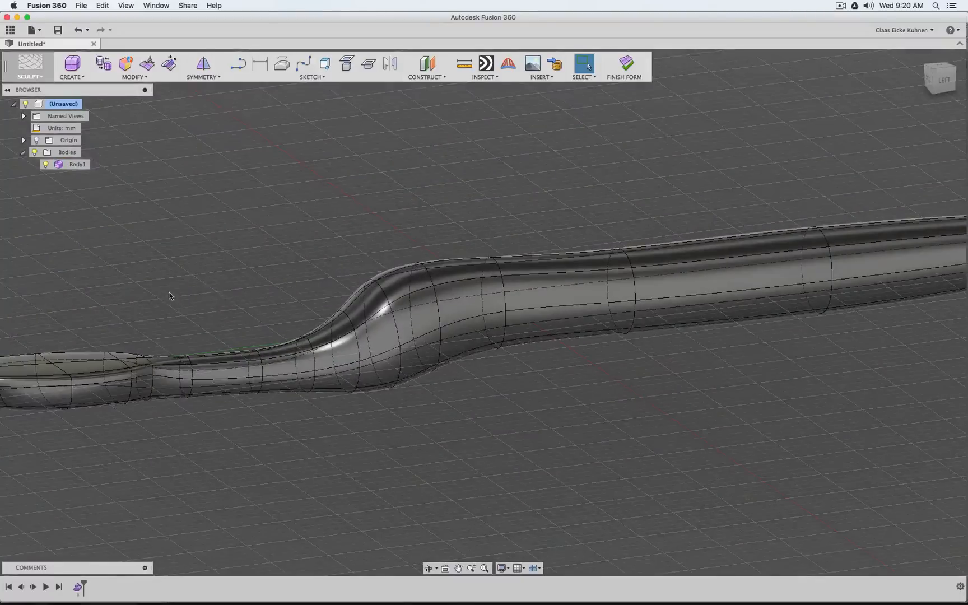
{"action": "scroll", "coordinate": [381, 327], "scroll_direction": "up", "scroll_amount": 3}
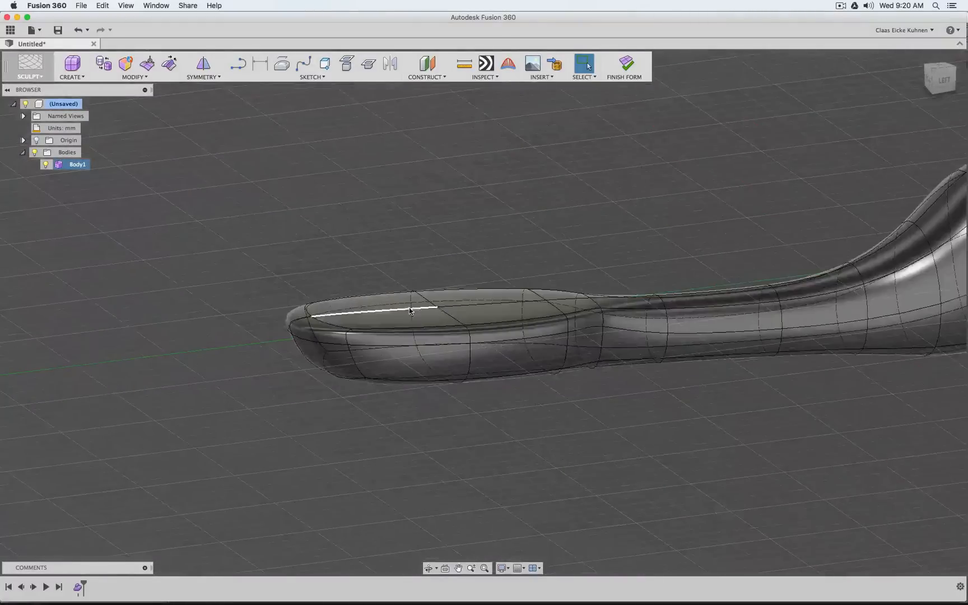
{"action": "left_click", "coordinate": [421, 320]}
{"action": "left_click", "coordinate": [479, 321], "text": "shift"}
{"action": "left_click", "coordinate": [447, 300], "text": "shift"}
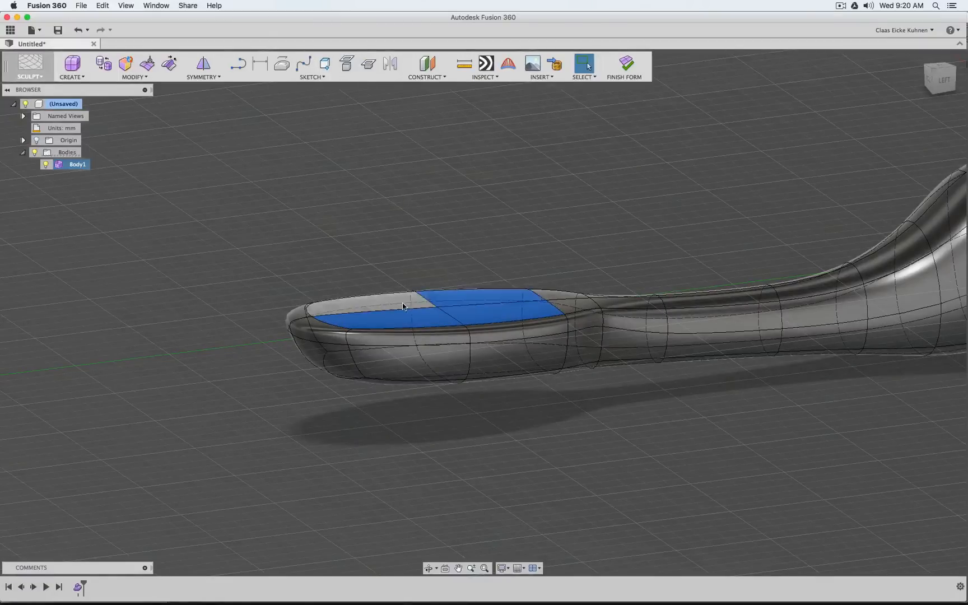
{"action": "left_click", "coordinate": [404, 307], "text": "shift"}
{"action": "left_click", "coordinate": [147, 63]}
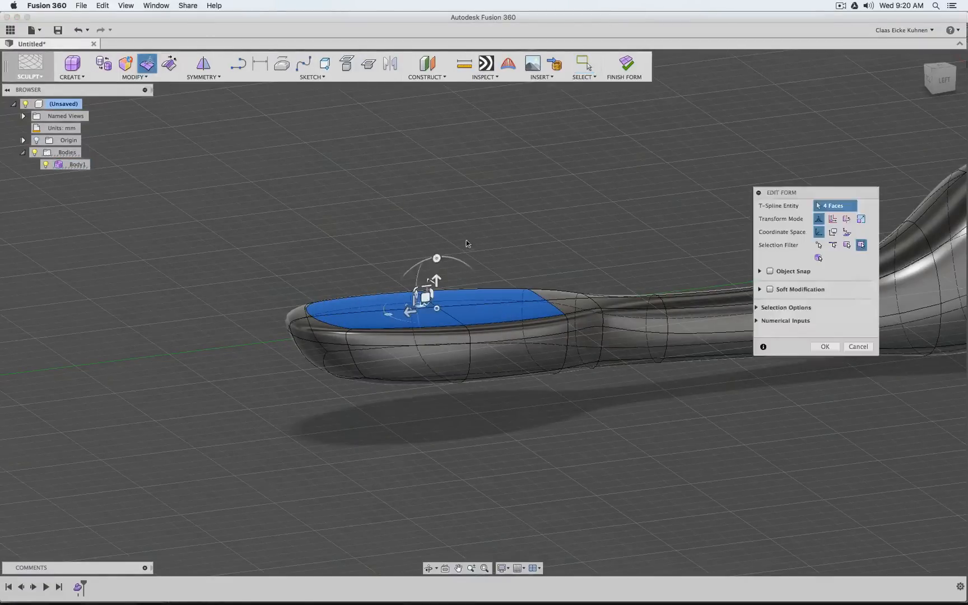
{"action": "left_click_drag", "start_coordinate": [437, 280], "coordinate": [437, 160]}
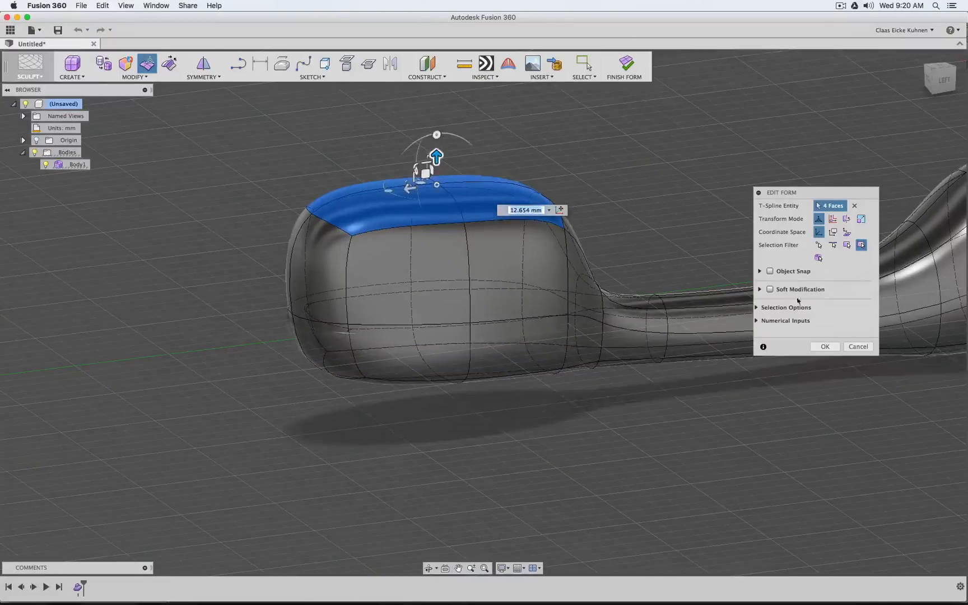
{"action": "left_click", "coordinate": [859, 347]}
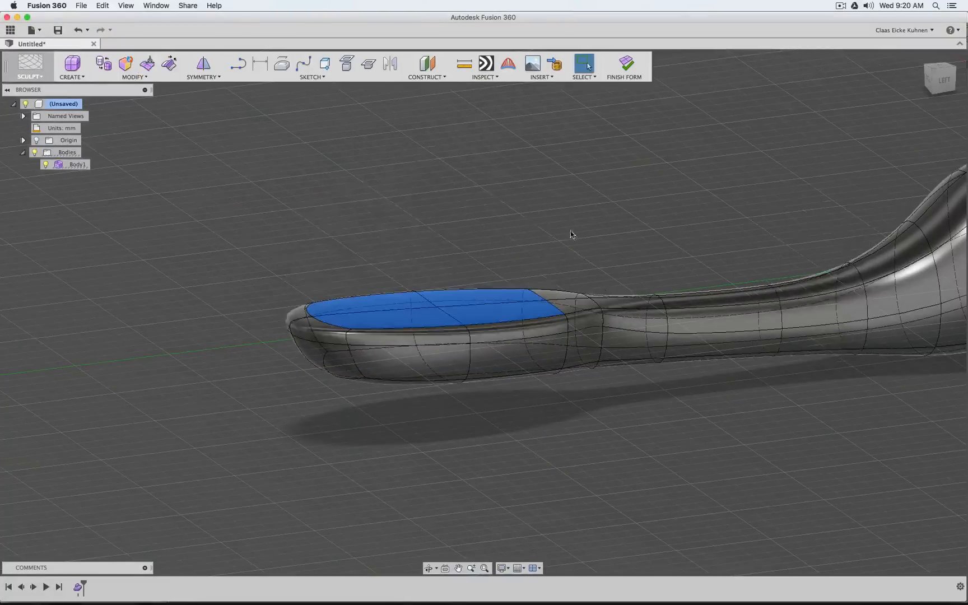
Preview the toothbrush T-Spline body as a faceted box shape using the Display Mode command
{"action": "scroll", "coordinate": [637, 193], "scroll_direction": "down", "scroll_amount": 5}
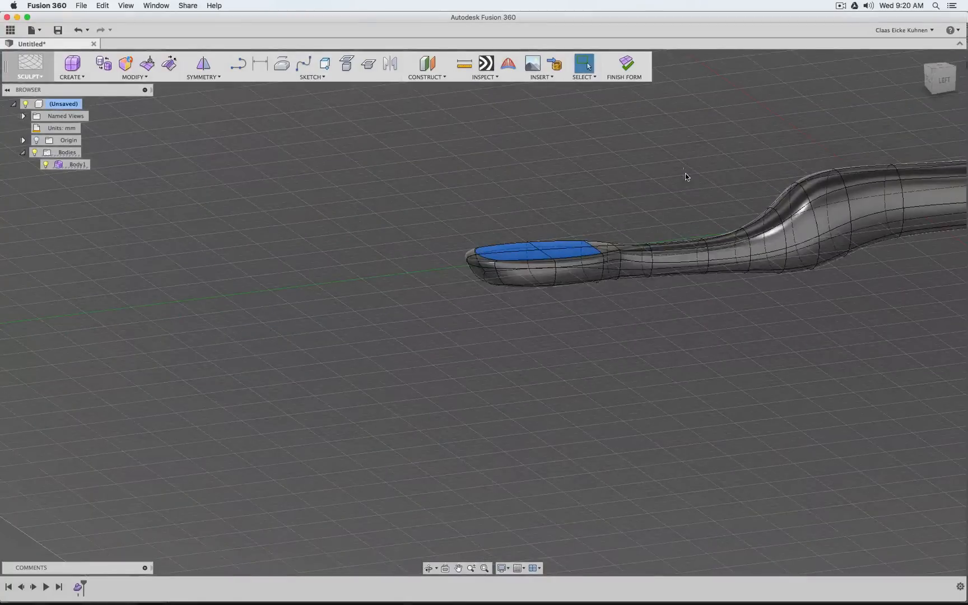
{"action": "middle_click_drag", "start_coordinate": [685, 177], "coordinate": [442, 232]}
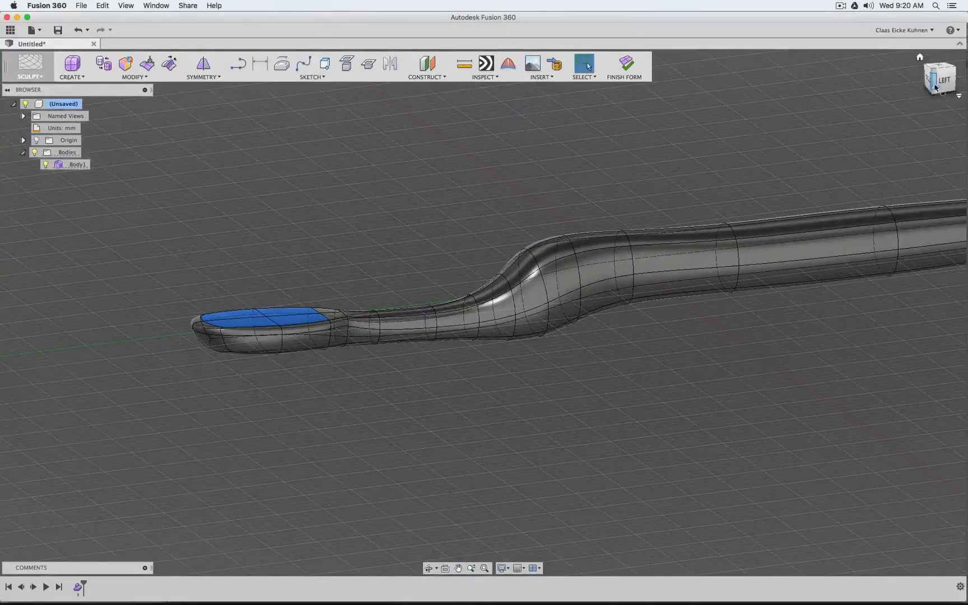
{"action": "mouse_move", "coordinate": [933, 84]}
{"action": "left_mouse_down"}
{"action": "mouse_move", "coordinate": [965, 81]}
{"action": "mouse_move", "coordinate": [730, 69]}
{"action": "mouse_move", "coordinate": [801, 84]}
{"action": "mouse_move", "coordinate": [933, 80]}
{"action": "mouse_move", "coordinate": [958, 98]}
{"action": "left_mouse_up"}
{"action": "left_click", "coordinate": [939, 82]}
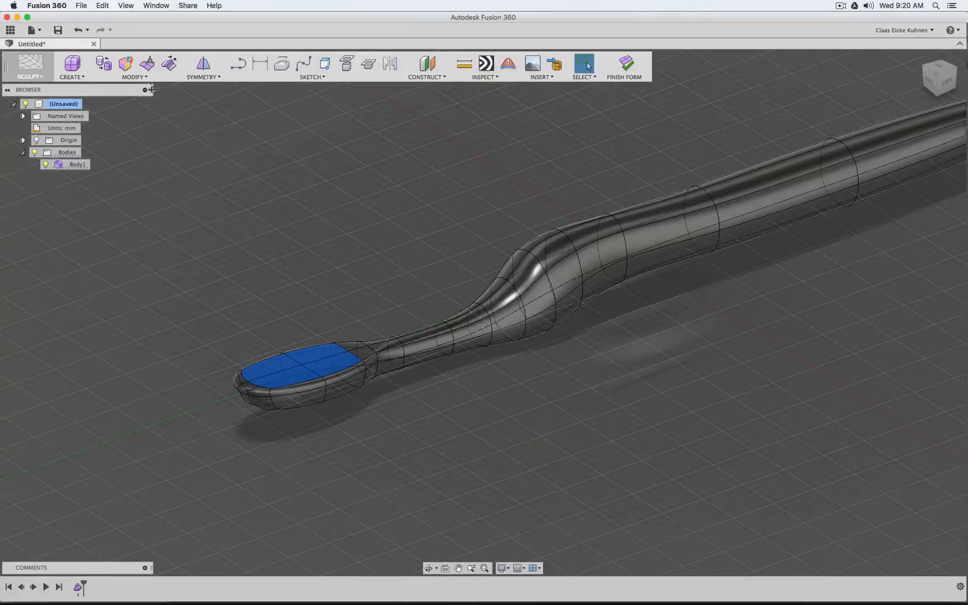
{"action": "left_click", "coordinate": [134, 76]}
{"action": "mouse_move", "coordinate": [152, 292]}
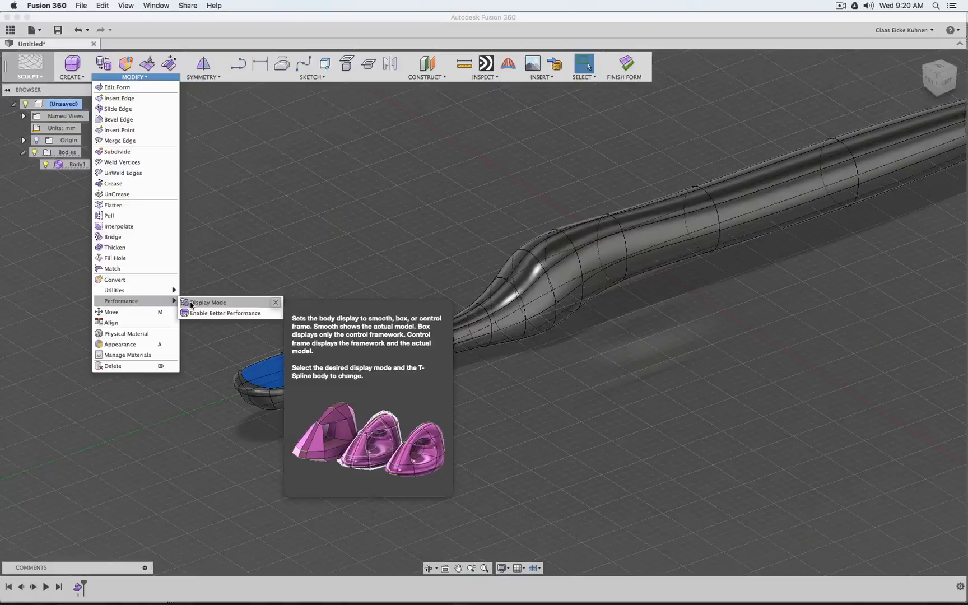
{"action": "left_click", "coordinate": [191, 303]}
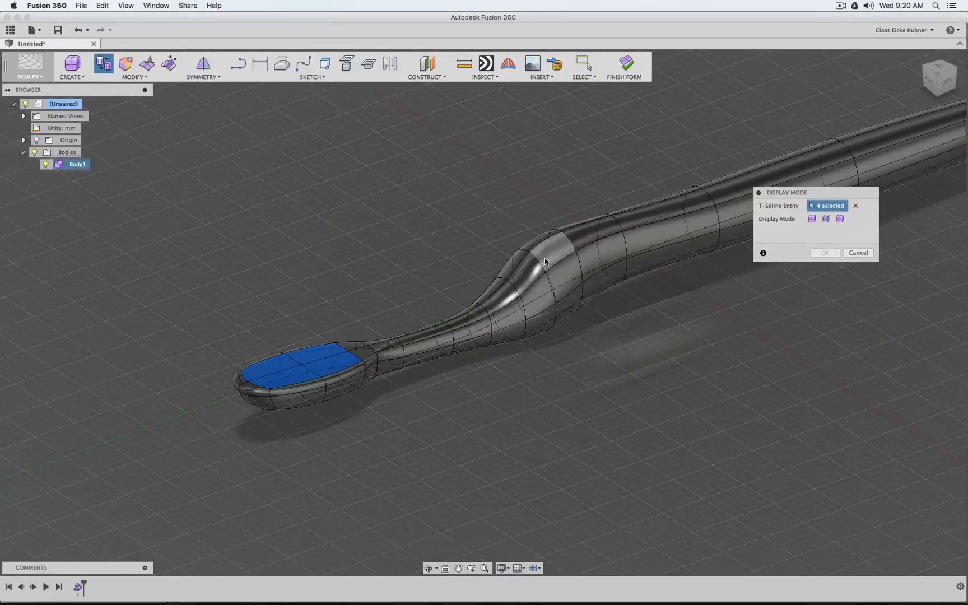
{"action": "left_click", "coordinate": [812, 219]}
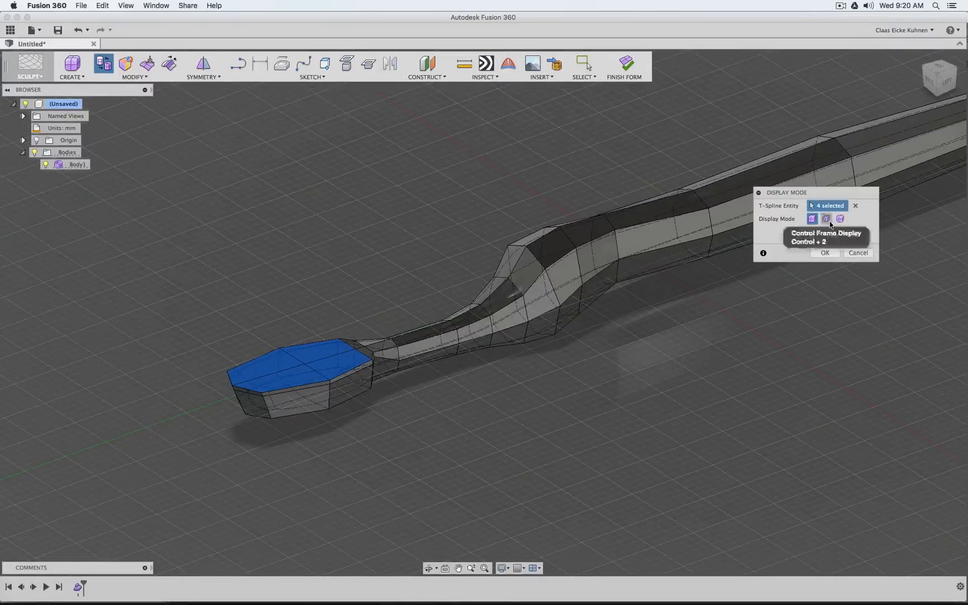
Compare the body's Control Frame and Smooth displays around the neck and head, and cancel the Display Mode command
{"action": "left_click", "coordinate": [827, 219]}
{"action": "scroll", "coordinate": [518, 224], "scroll_direction": "up", "scroll_amount": 8}
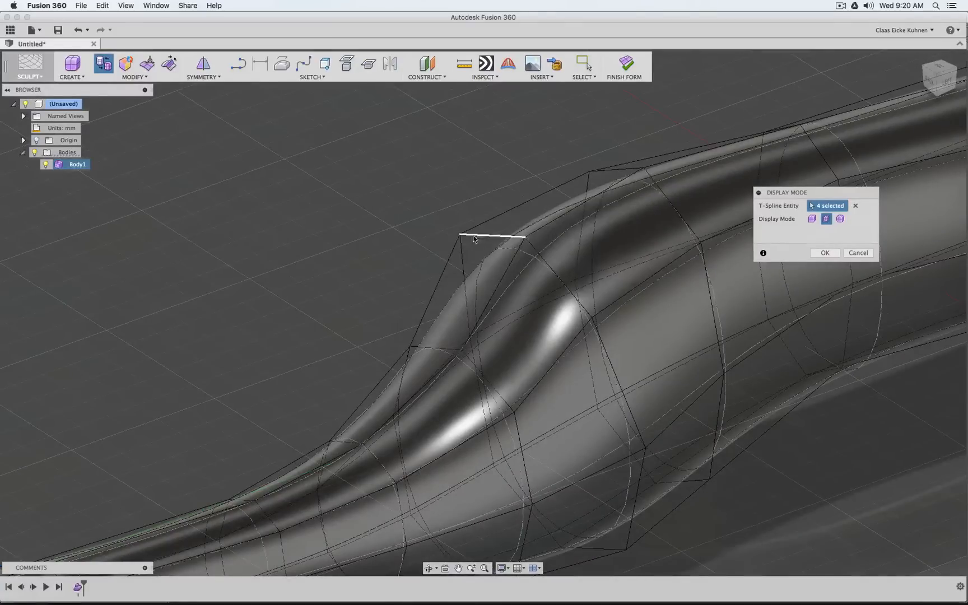
{"action": "left_click", "coordinate": [839, 219]}
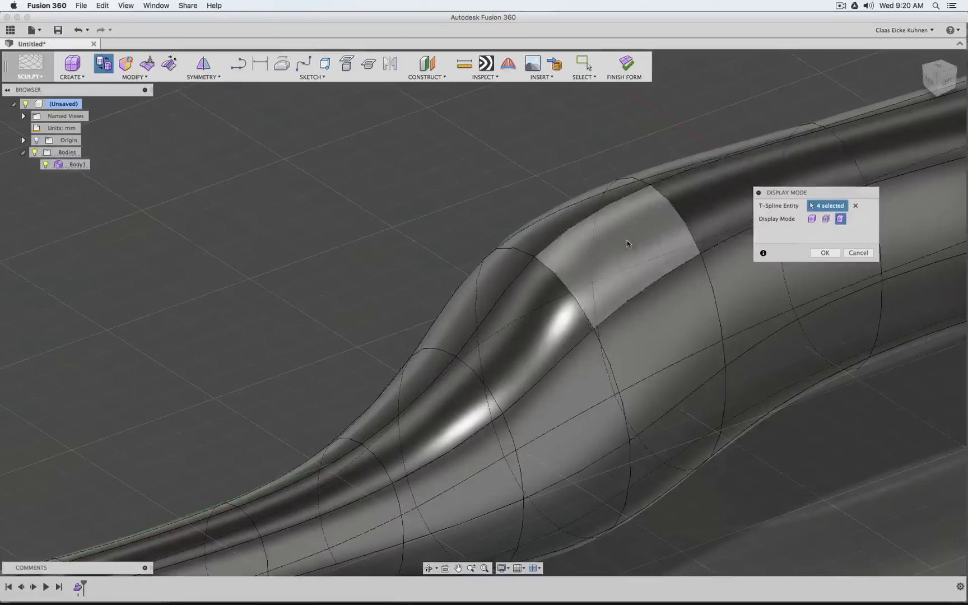
{"action": "scroll", "coordinate": [616, 258], "scroll_direction": "down", "scroll_amount": 6}
{"action": "scroll", "coordinate": [417, 251], "scroll_direction": "up", "scroll_amount": 4}
{"action": "scroll", "coordinate": [417, 250], "scroll_direction": "up", "scroll_amount": 2}
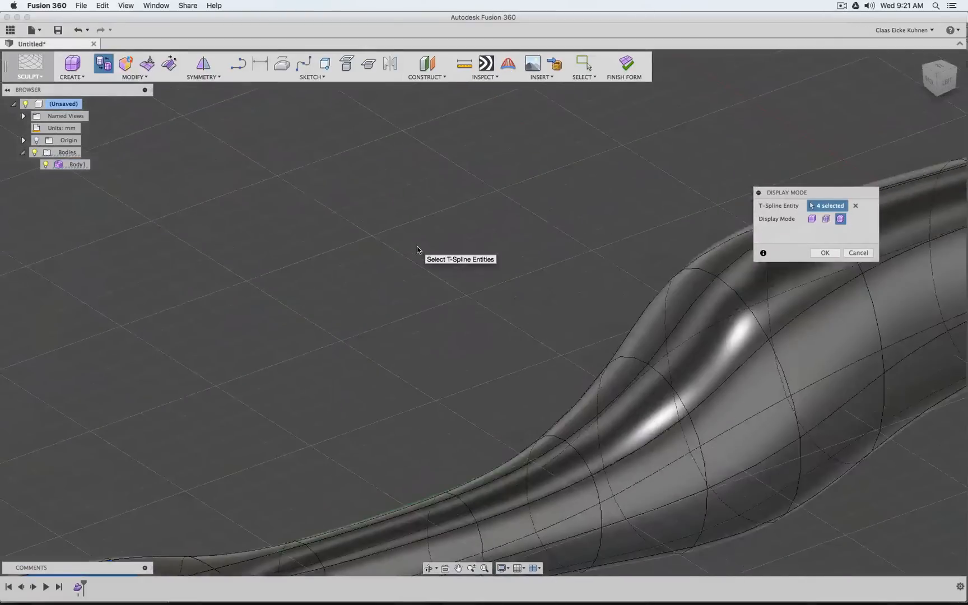
{"action": "scroll", "coordinate": [418, 251], "scroll_direction": "down", "scroll_amount": 2}
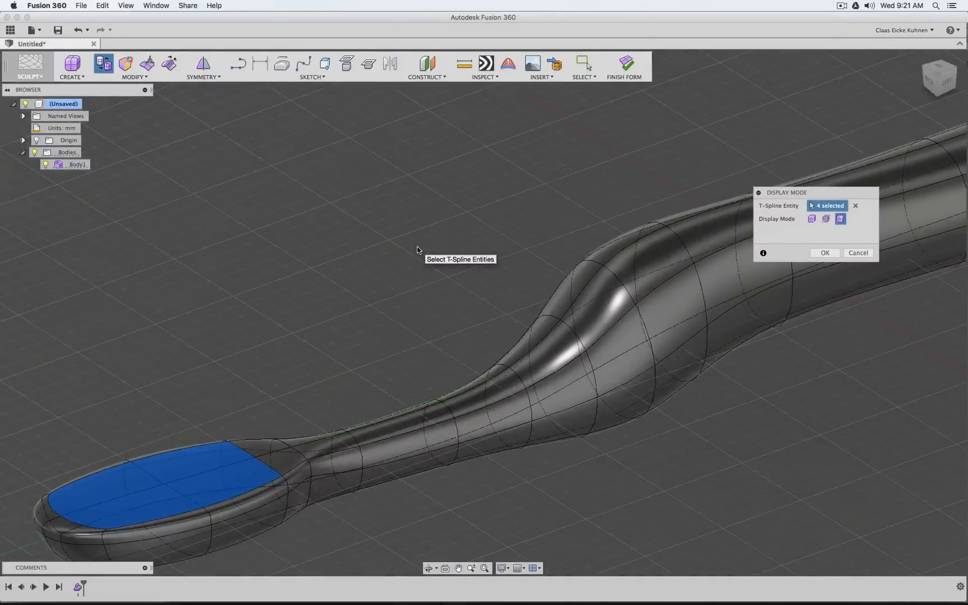
{"action": "scroll", "coordinate": [418, 251], "scroll_direction": "down", "scroll_amount": 1}
{"action": "scroll", "coordinate": [417, 250], "scroll_direction": "up", "scroll_amount": 4}
{"action": "scroll", "coordinate": [417, 251], "scroll_direction": "down", "scroll_amount": 5}
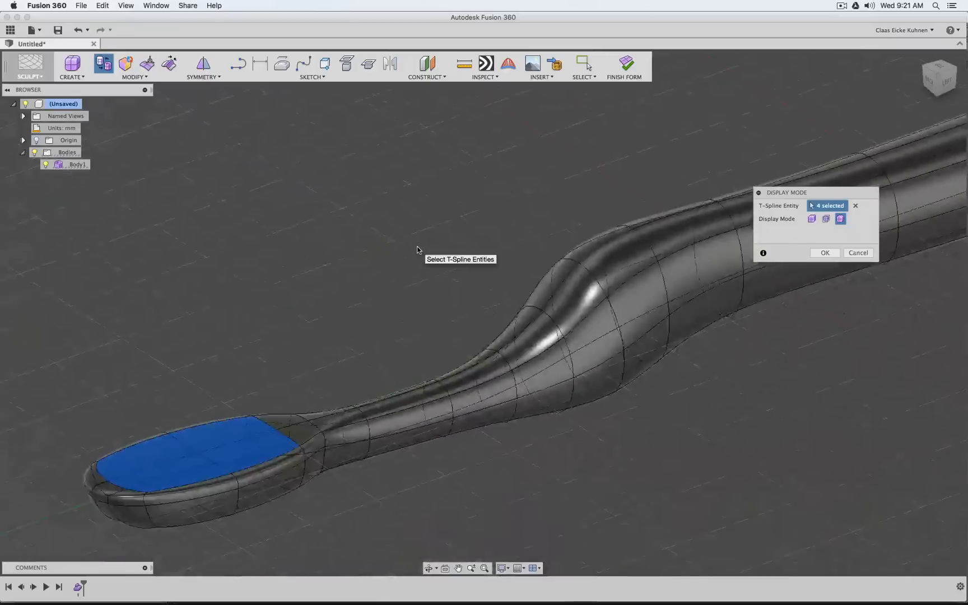
{"action": "left_click", "coordinate": [858, 253]}
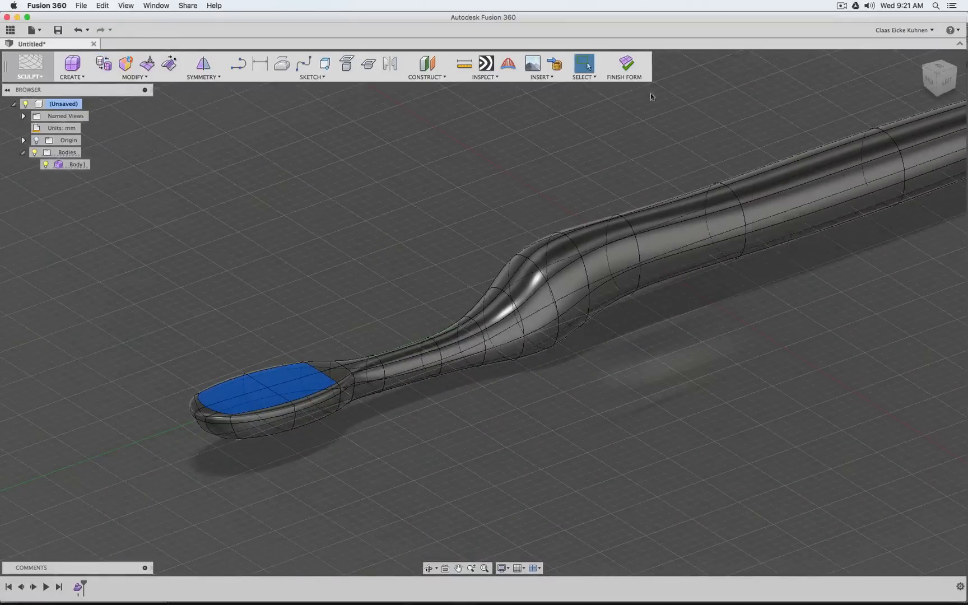
Finish the form and show the resulting toothbrush body in the Left view
{"action": "left_click", "coordinate": [630, 68]}
{"action": "left_click", "coordinate": [950, 84]}
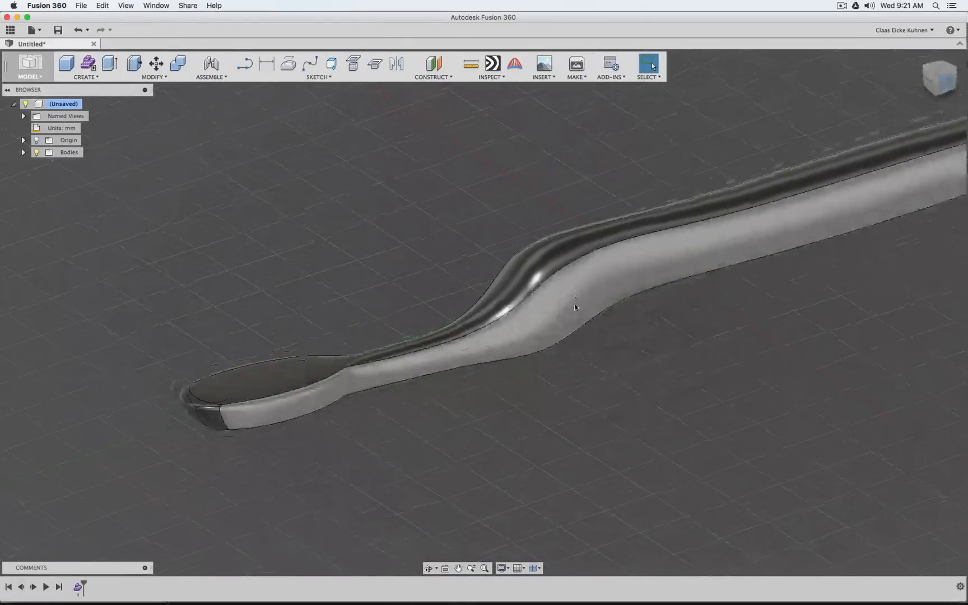
Switch to Blender and turn on viewport display of the toothbrush's Subsurf modifier
{"action": "mouse_move", "coordinate": [307, 588]}
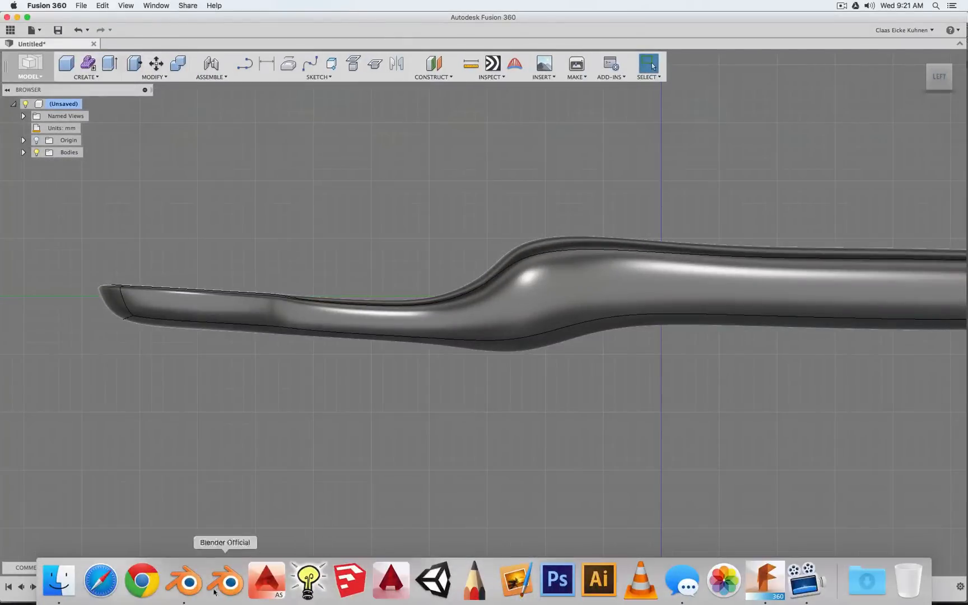
{"action": "left_click", "coordinate": [186, 588]}
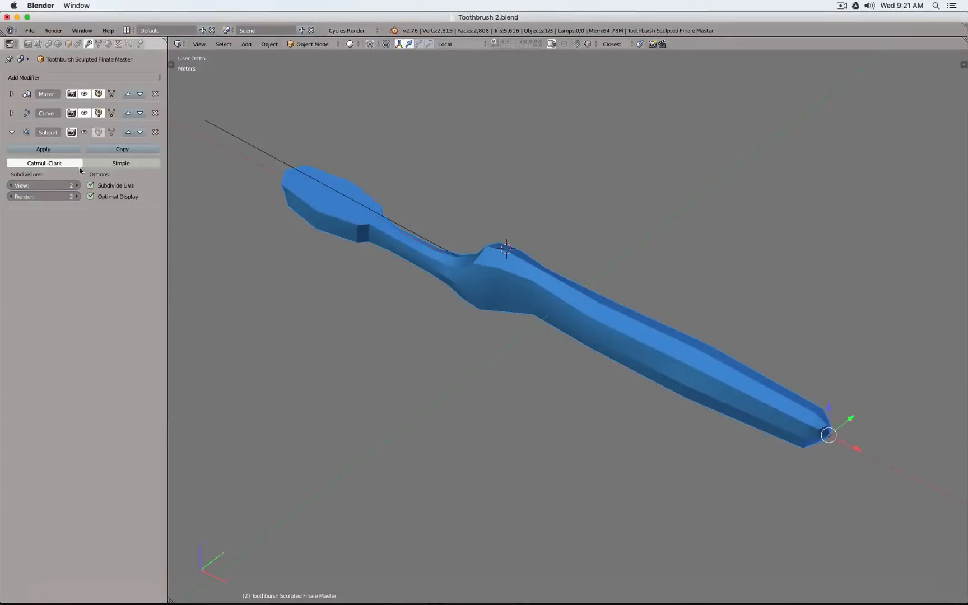
{"action": "left_click", "coordinate": [84, 133]}
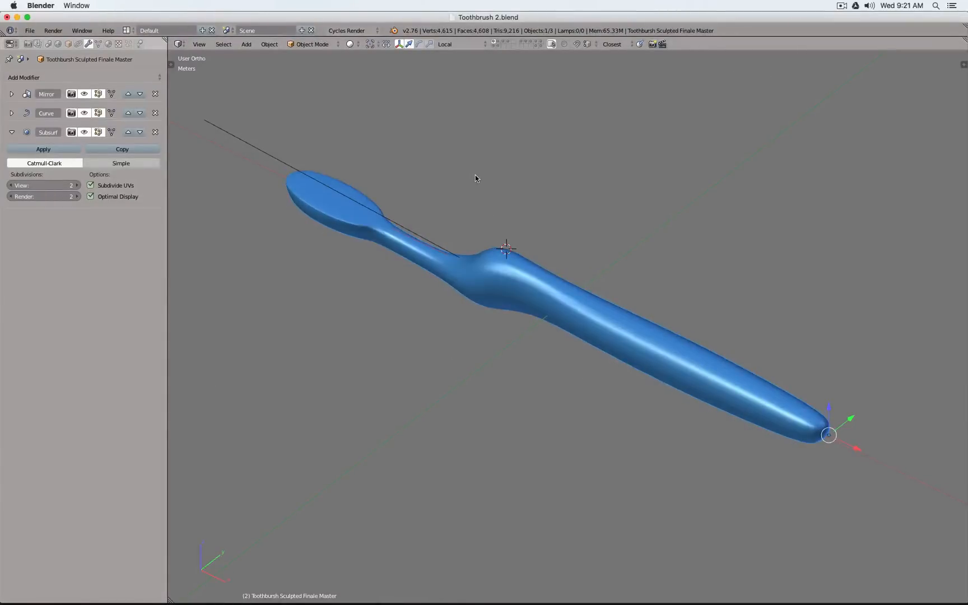
View the toothbrush from the front, switch to the layer containing the cutting surfaces, and inspect them at an angle
{"action": "scroll", "coordinate": [475, 178], "scroll_direction": "left", "scroll_amount": 3}
{"action": "key", "text": "KP_1"}
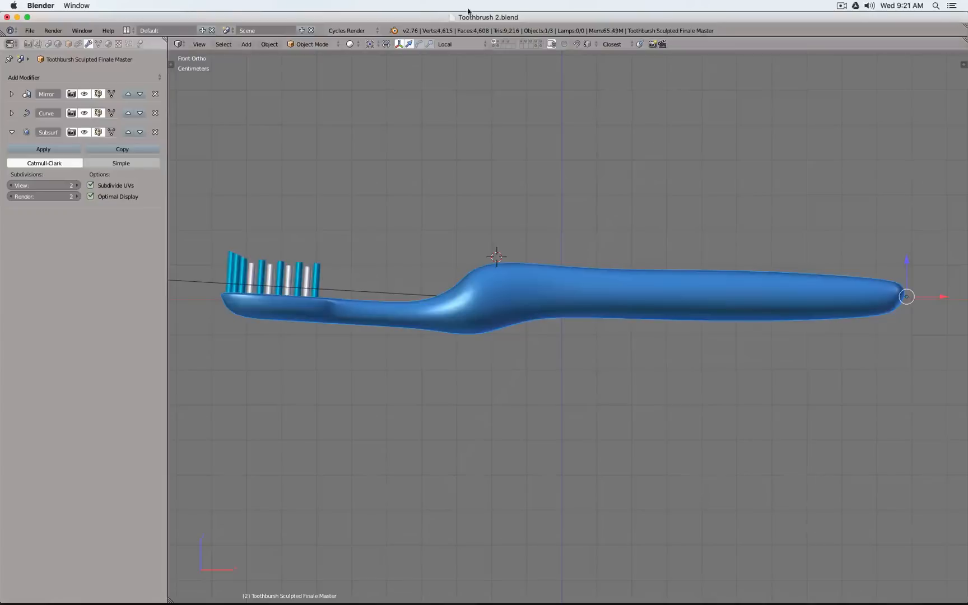
{"action": "left_click", "coordinate": [498, 42]}
{"action": "scroll", "coordinate": [532, 257], "scroll_direction": "down", "scroll_amount": 1}
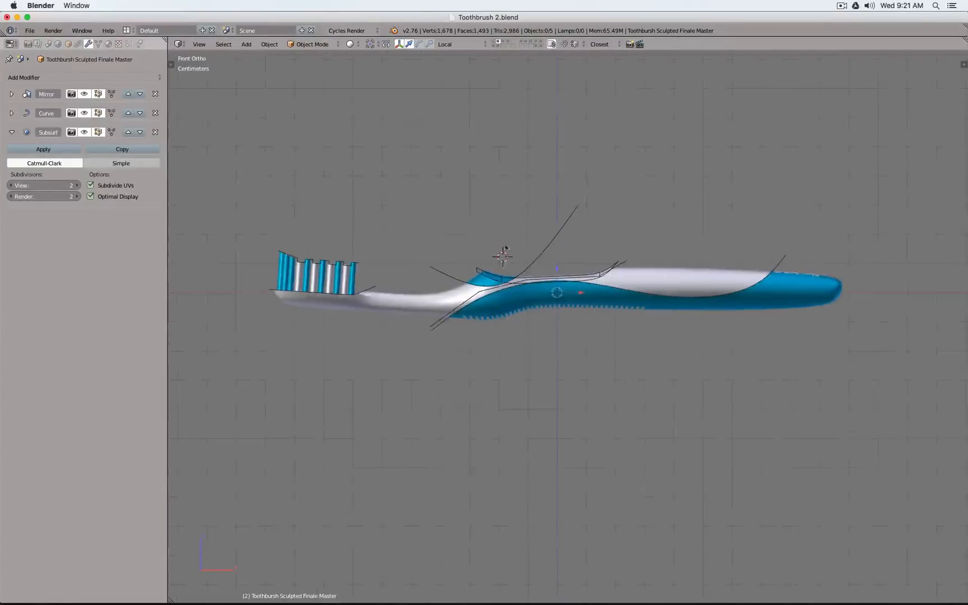
{"action": "middle_click_drag", "start_coordinate": [451, 236], "coordinate": [467, 265]}
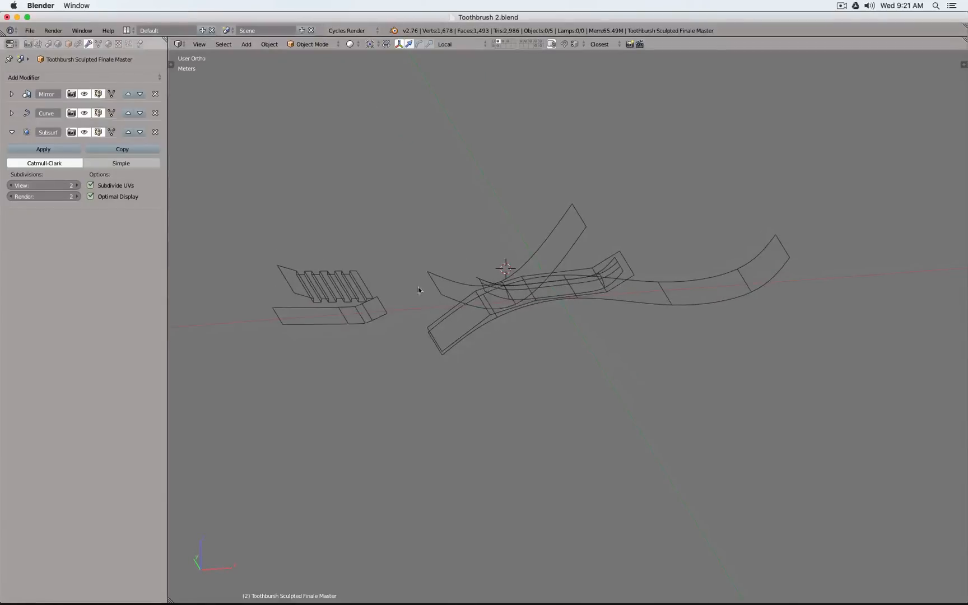
Select the tip, overmold handle, core and fingertip trim surfaces together
{"action": "right_click", "coordinate": [385, 317]}
{"action": "right_click", "coordinate": [461, 303], "text": "shift"}
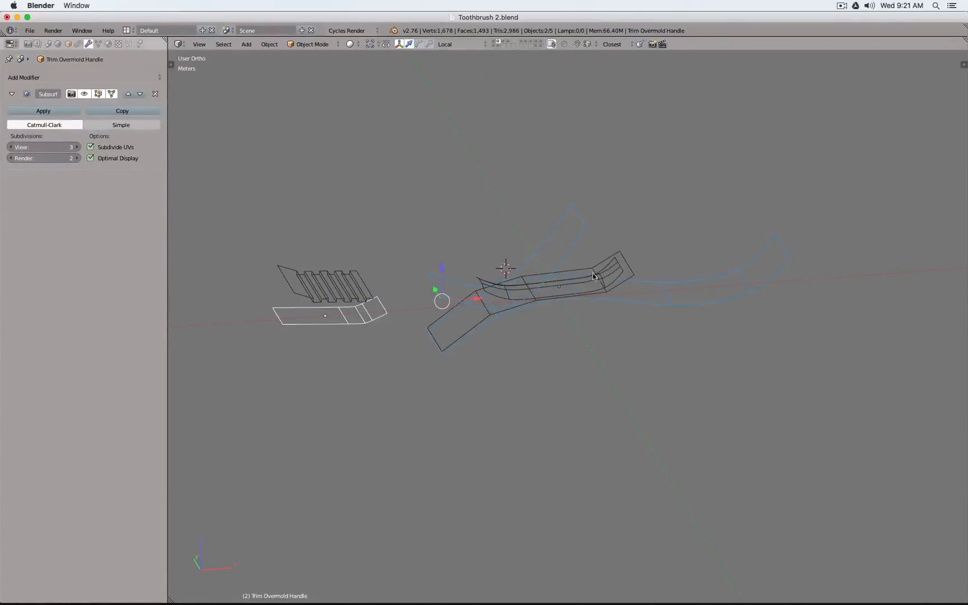
{"action": "right_click", "coordinate": [623, 260], "text": "shift"}
{"action": "right_click", "coordinate": [621, 269], "text": "shift"}
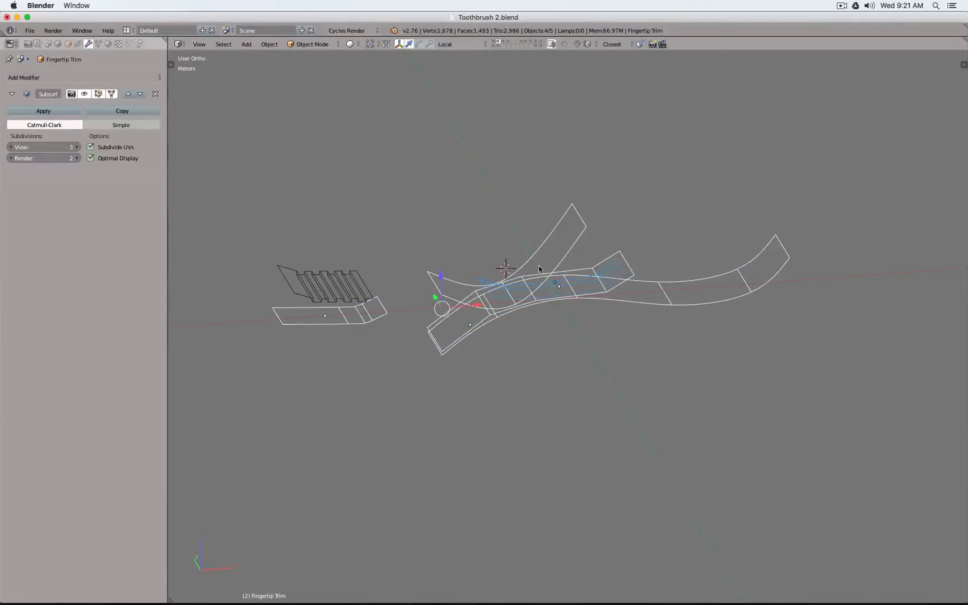
Turn off viewport display of the Subsurf modifiers on Tip Trim, Fingertip Trim and Trim Overmold Handle
{"action": "right_click", "coordinate": [375, 317]}
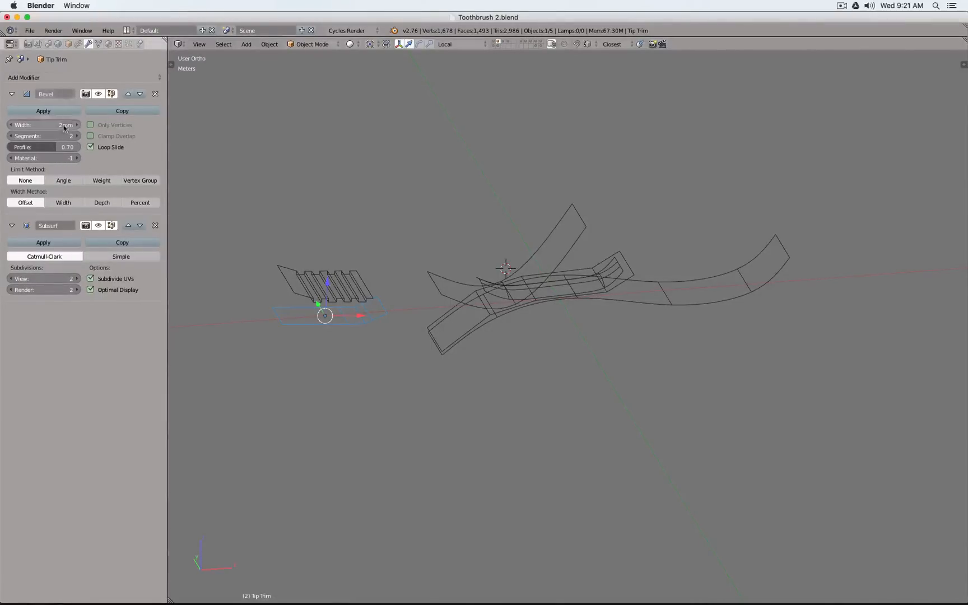
{"action": "left_click", "coordinate": [102, 228]}
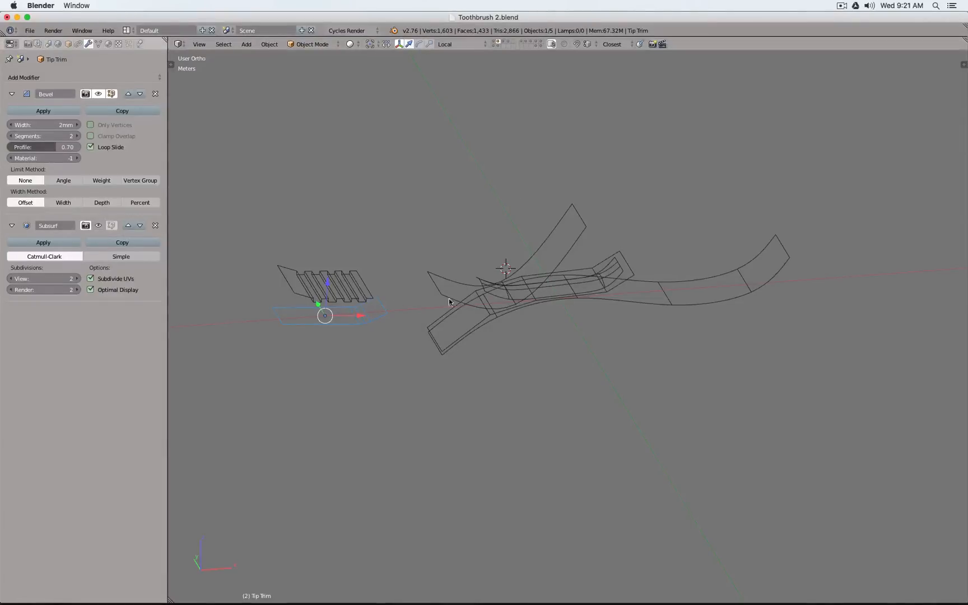
{"action": "right_click", "coordinate": [469, 315]}
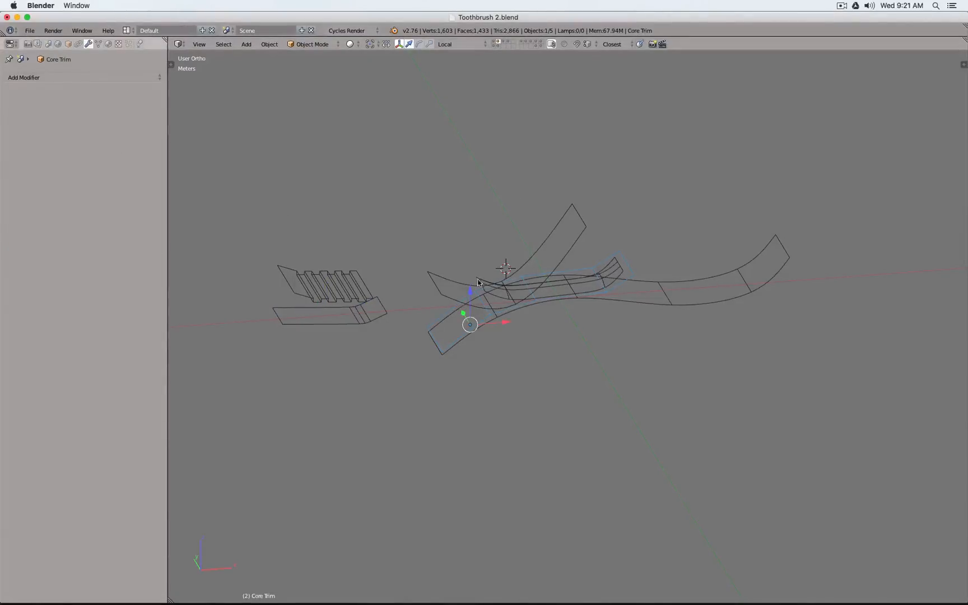
{"action": "right_click", "coordinate": [595, 251]}
{"action": "left_click", "coordinate": [84, 93]}
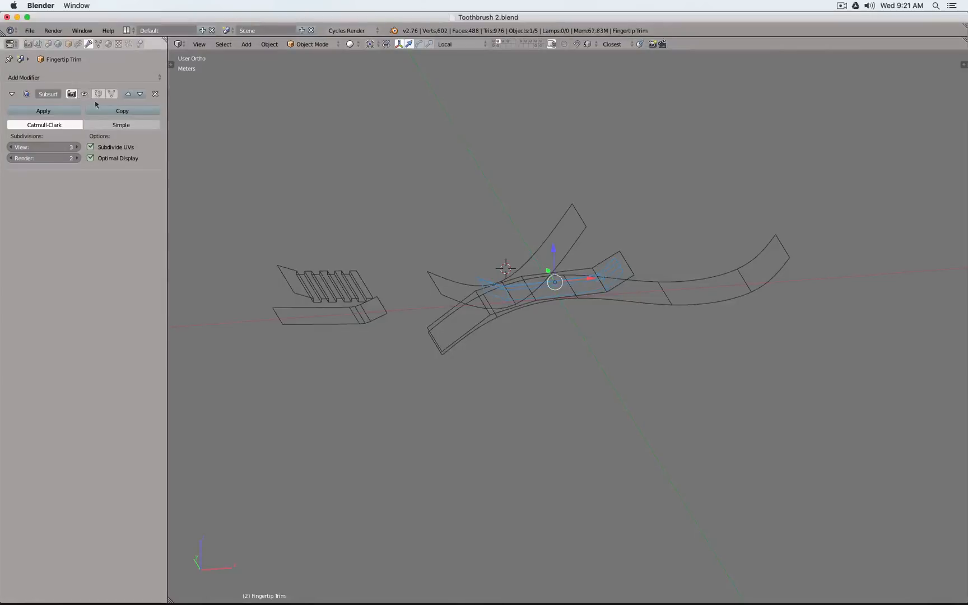
{"action": "right_click", "coordinate": [432, 280]}
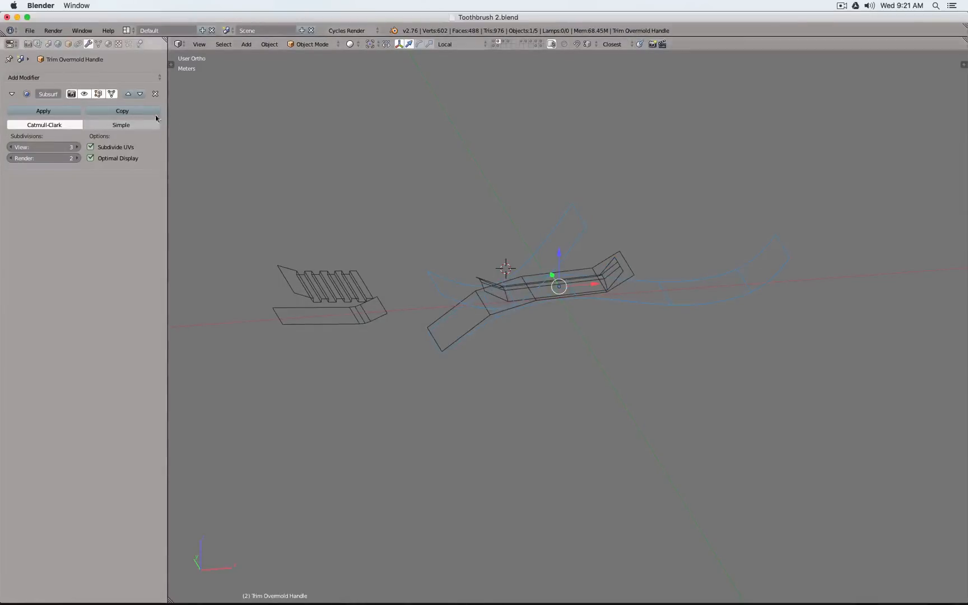
{"action": "left_click", "coordinate": [86, 94]}
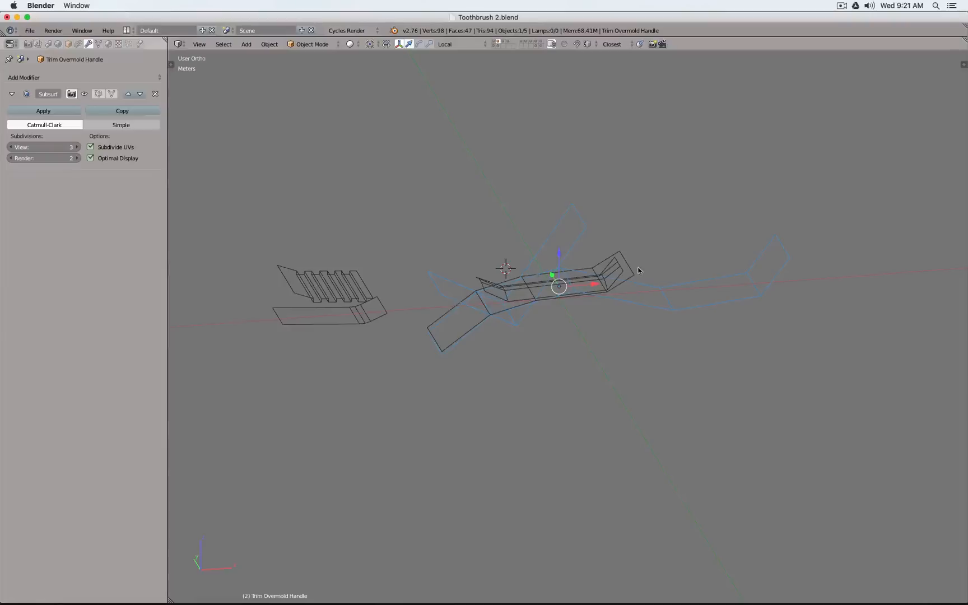
Export only the Tip Trim, Trim Overmold Handle and Core Trim surfaces to the Desktop as Toothbrush 2.obj, overwriting the existing file
{"action": "right_click", "coordinate": [359, 315]}
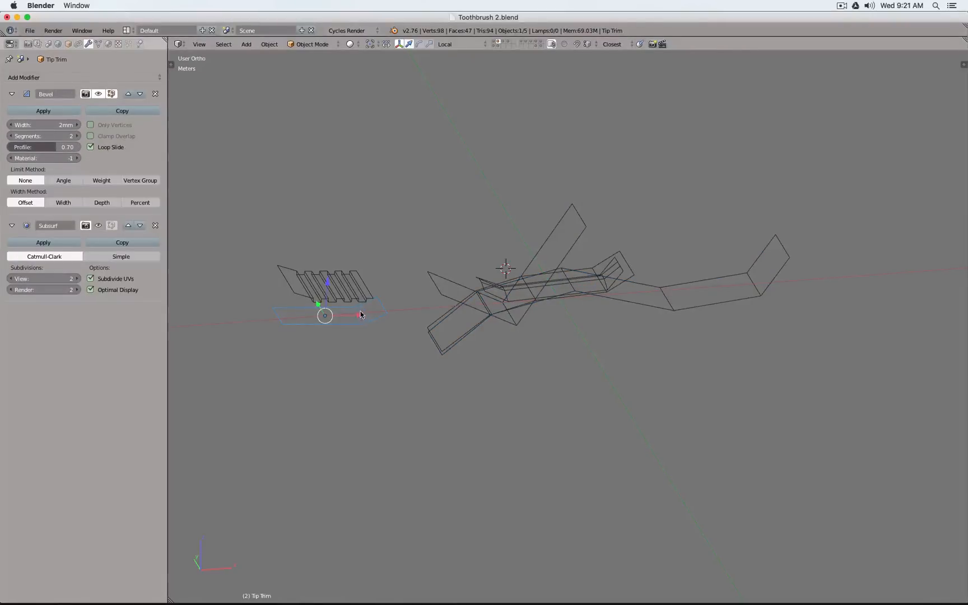
{"action": "right_click", "coordinate": [441, 293], "text": "shift"}
{"action": "right_click", "coordinate": [630, 273], "text": "shift"}
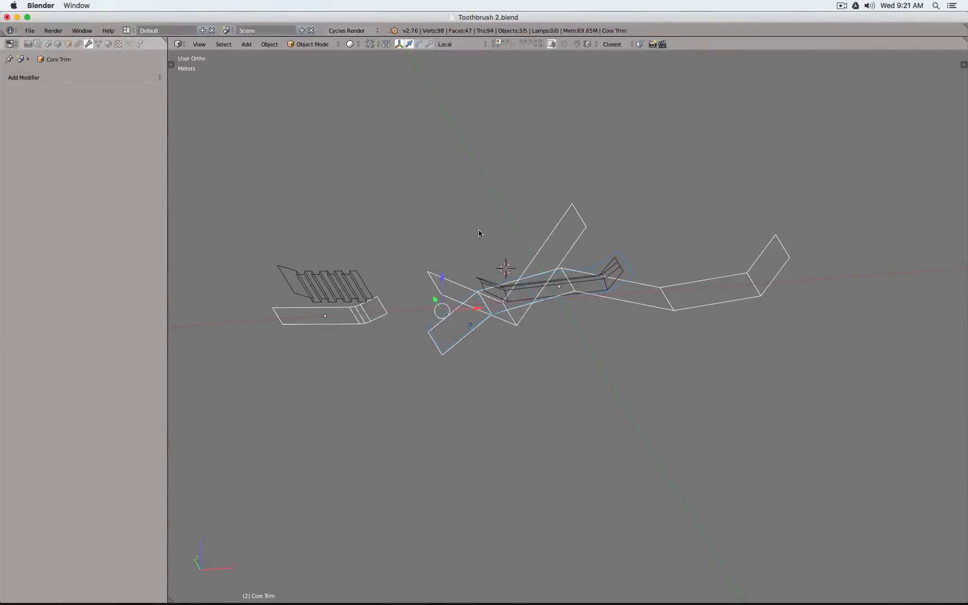
{"action": "key", "text": "space"}
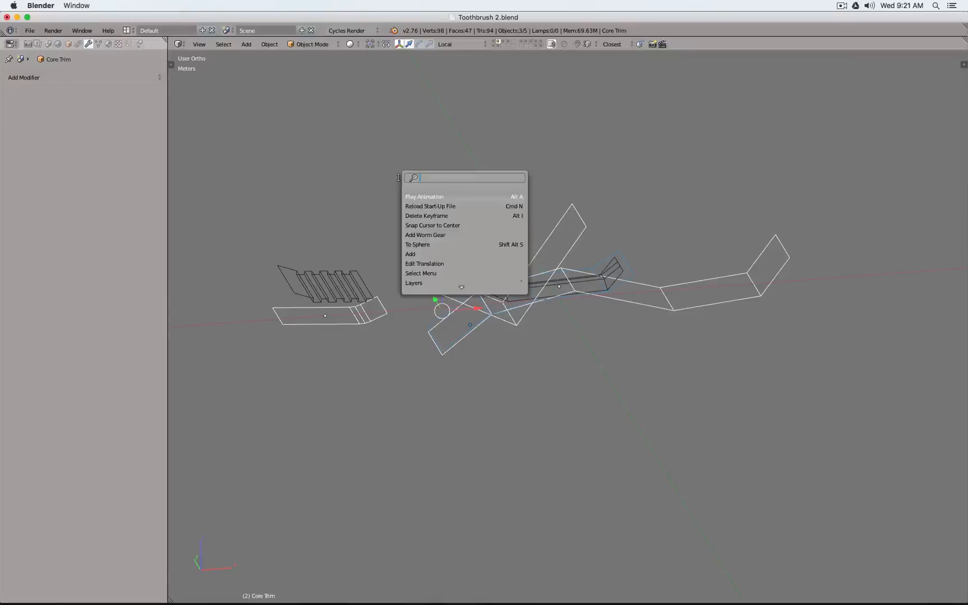
{"action": "type", "text": "exp"}
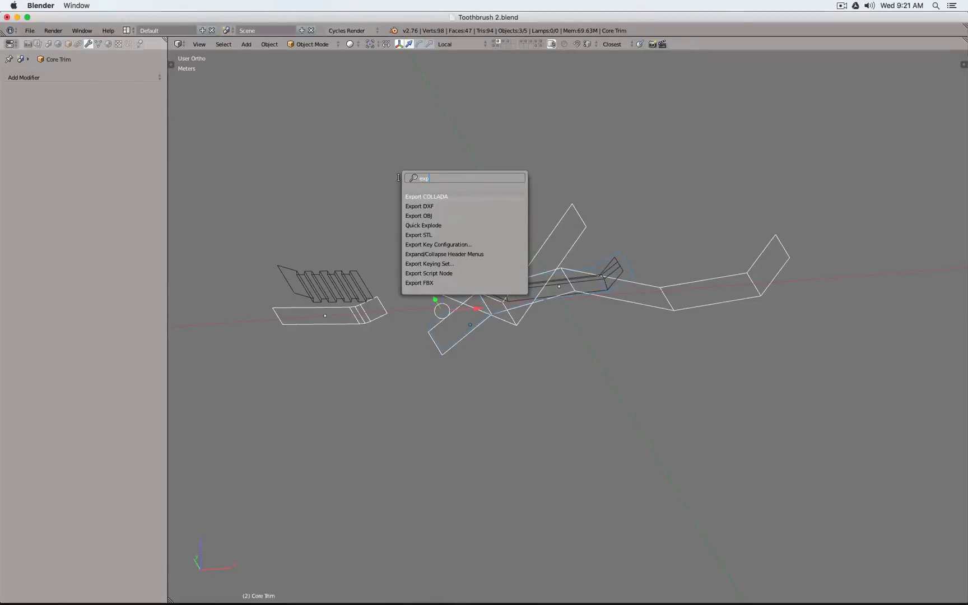
{"action": "type", "text": "ort"}
{"action": "key", "text": "Down"}
{"action": "key", "text": "Down"}
{"action": "key", "text": "Return"}
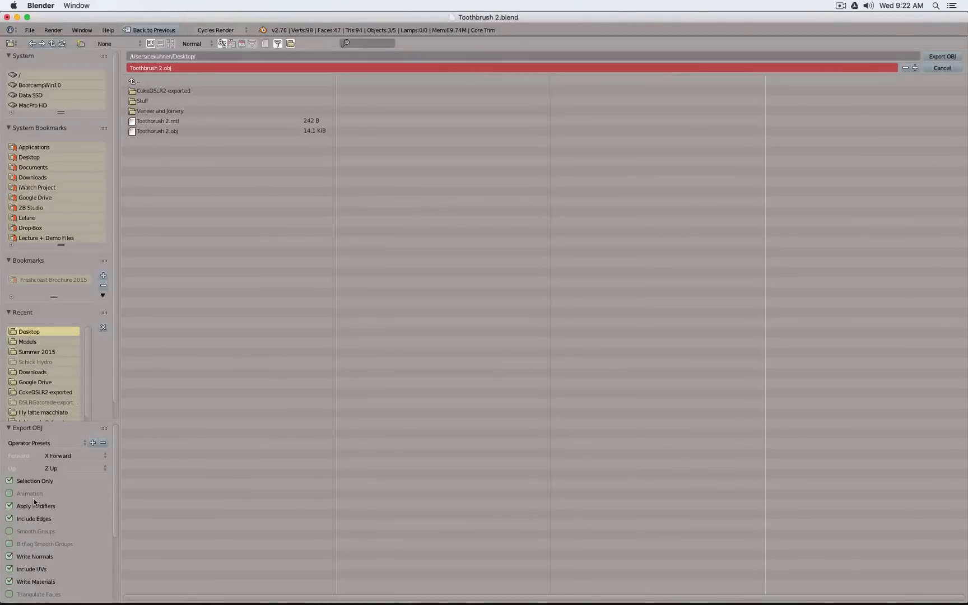
{"action": "left_click", "coordinate": [943, 57]}
Select the Tip Trim surface alone and examine its bent end up close
{"action": "scroll", "coordinate": [345, 306], "scroll_direction": "up", "scroll_amount": 6}
{"action": "left_click", "coordinate": [396, 350]}
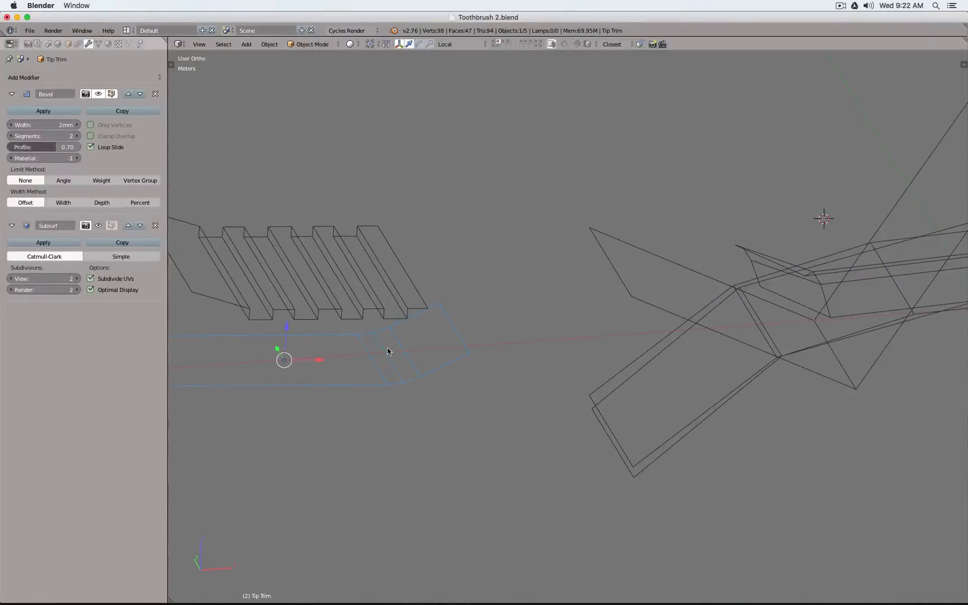
{"action": "scroll", "coordinate": [466, 349], "scroll_direction": "down", "scroll_amount": 3}
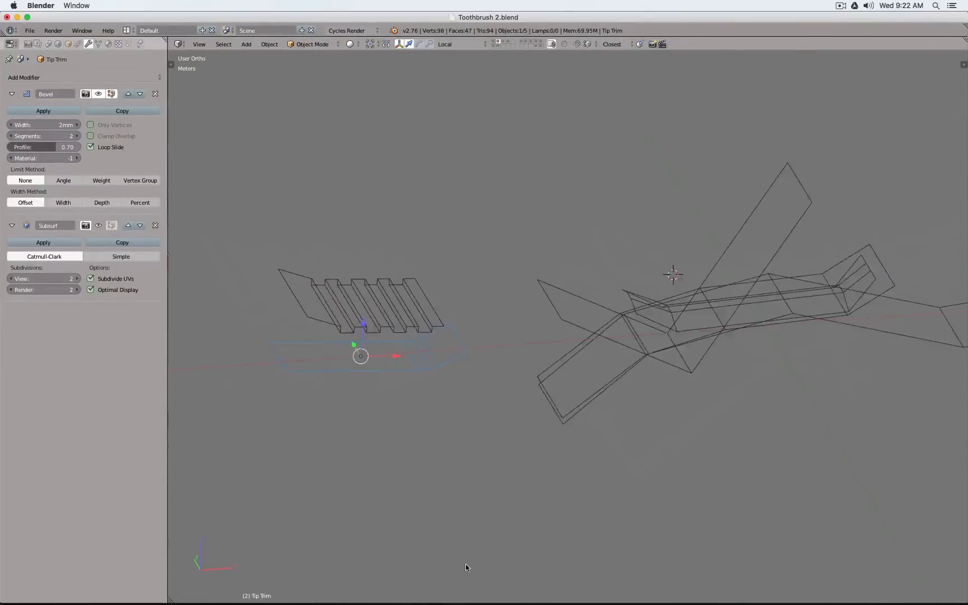
Switch to Fusion 360, create a new form and insert the Toothbrush 2.obj mesh with Meter as its unit type
{"action": "mouse_move", "coordinate": [515, 597]}
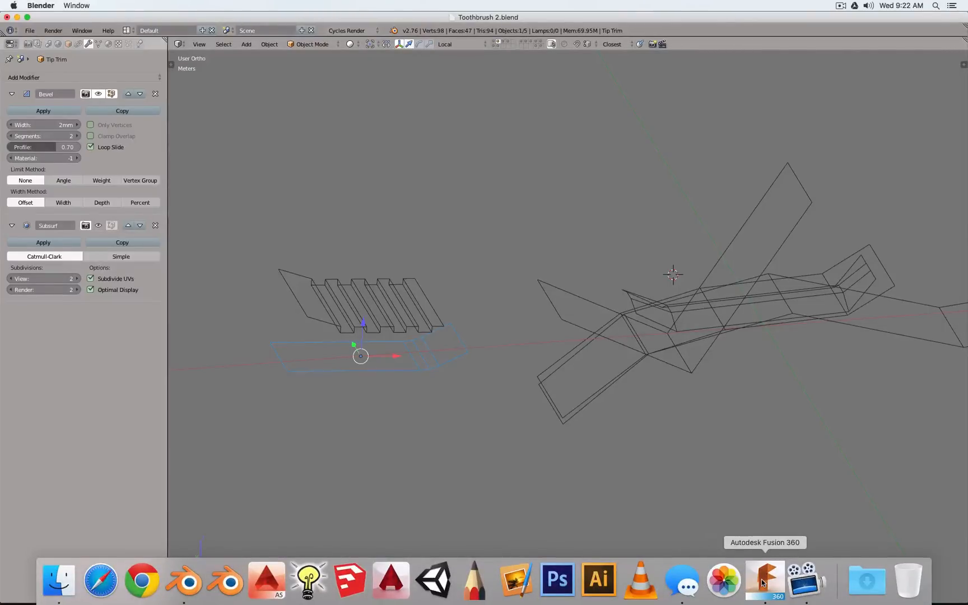
{"action": "left_click", "coordinate": [763, 581]}
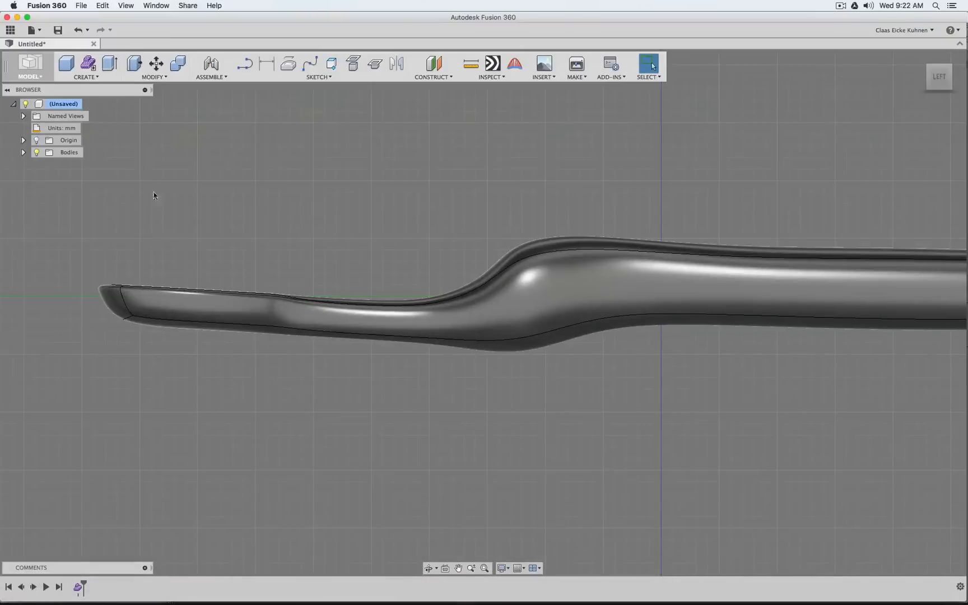
{"action": "left_click", "coordinate": [87, 64]}
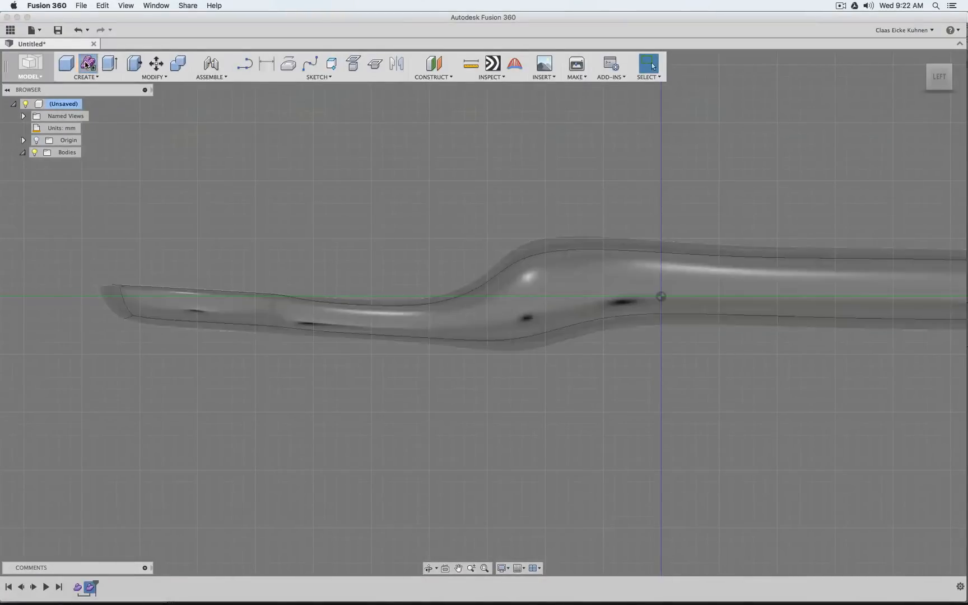
{"action": "left_click", "coordinate": [540, 76]}
{"action": "left_click", "coordinate": [549, 119]}
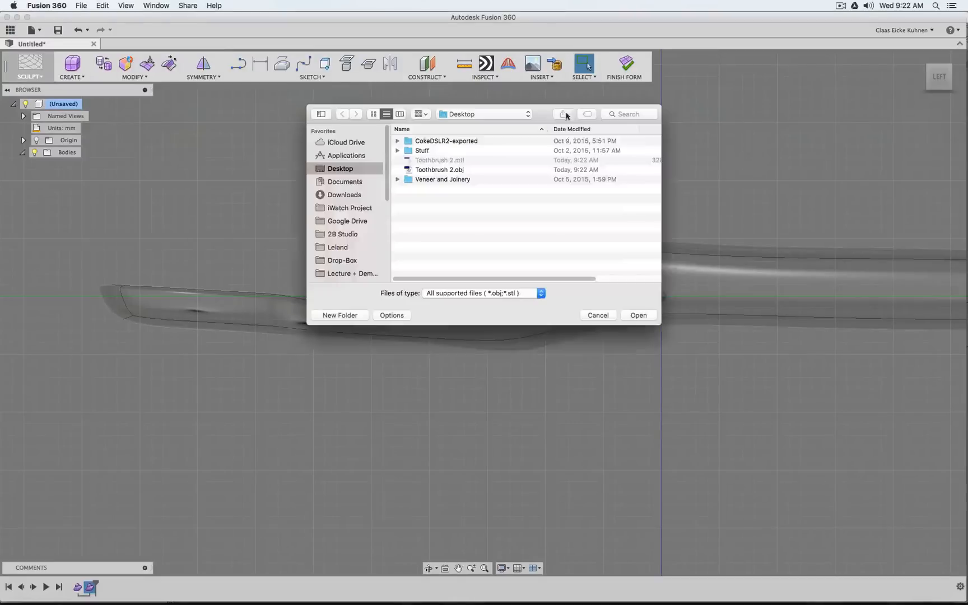
{"action": "left_click", "coordinate": [441, 170]}
{"action": "left_click", "coordinate": [639, 316]}
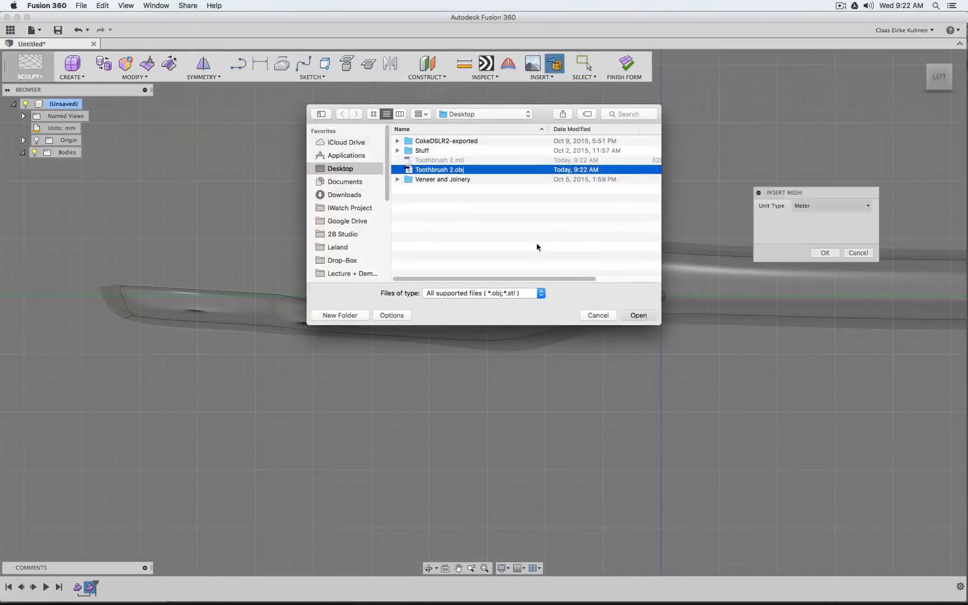
{"action": "left_click", "coordinate": [821, 253]}
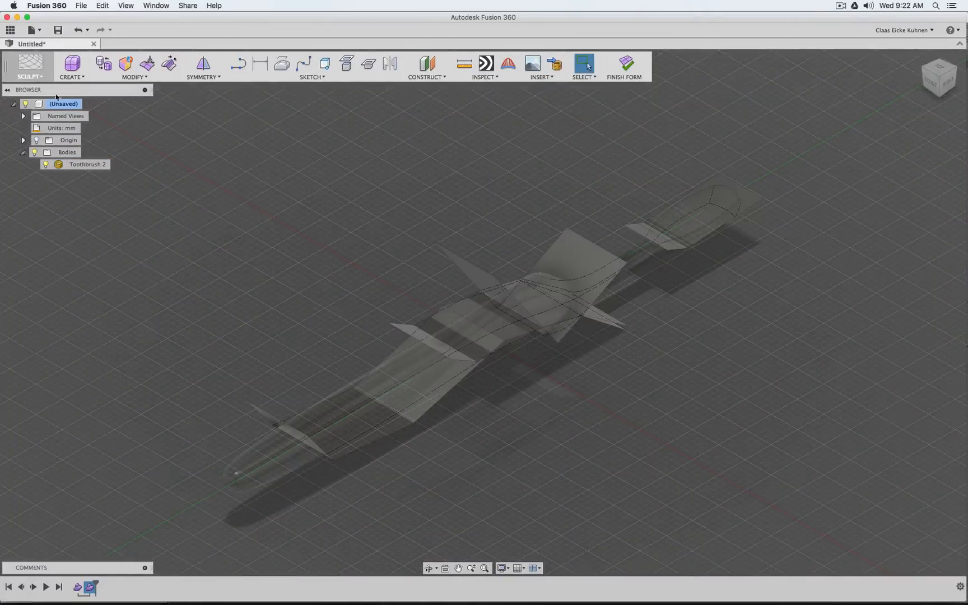
Convert the inserted cutting-surface mesh into new form bodies and compare them with the toothbrush in side and angled views
{"action": "left_click", "coordinate": [123, 66]}
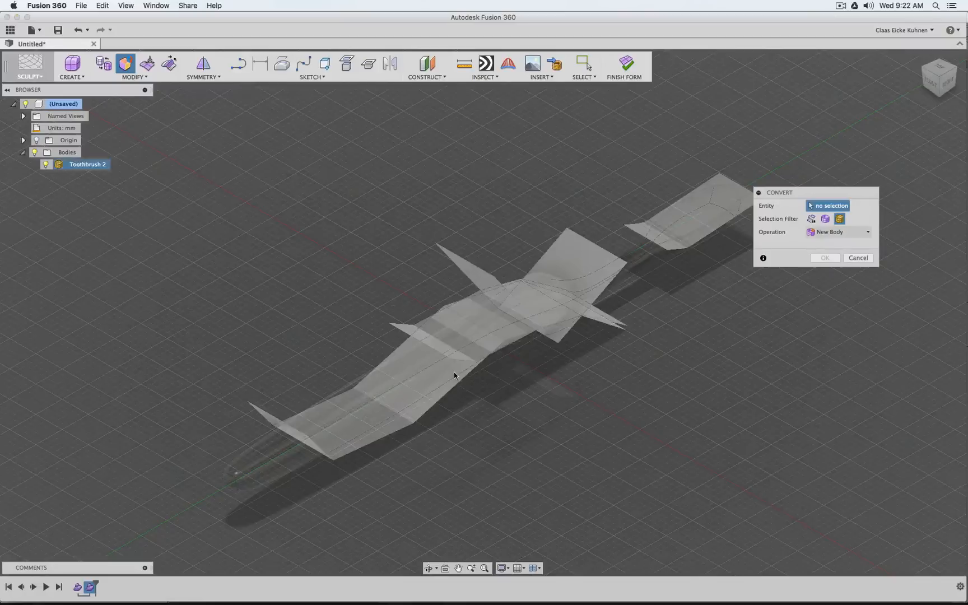
{"action": "left_click", "coordinate": [469, 391]}
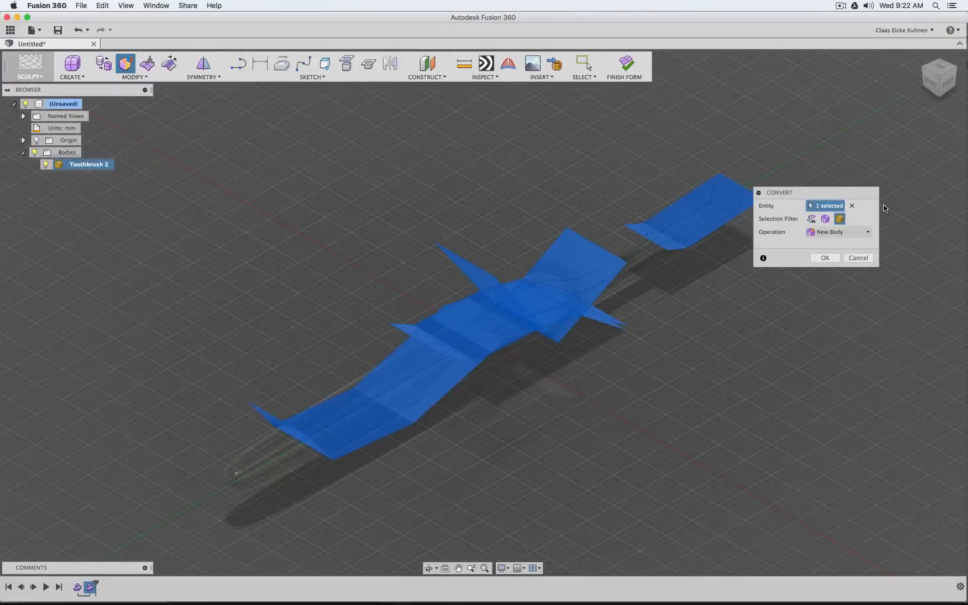
{"action": "left_click", "coordinate": [824, 258]}
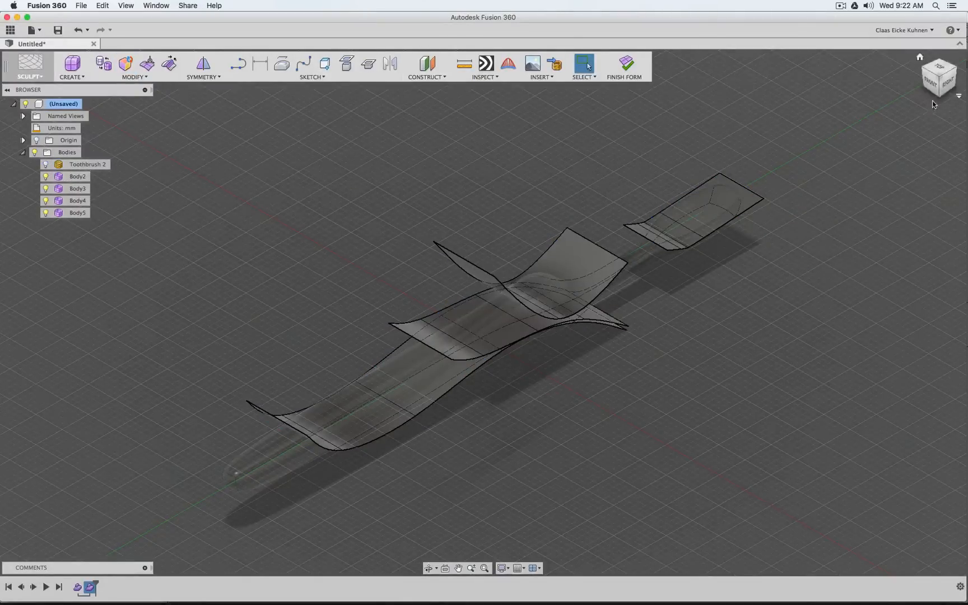
{"action": "left_click", "coordinate": [948, 82]}
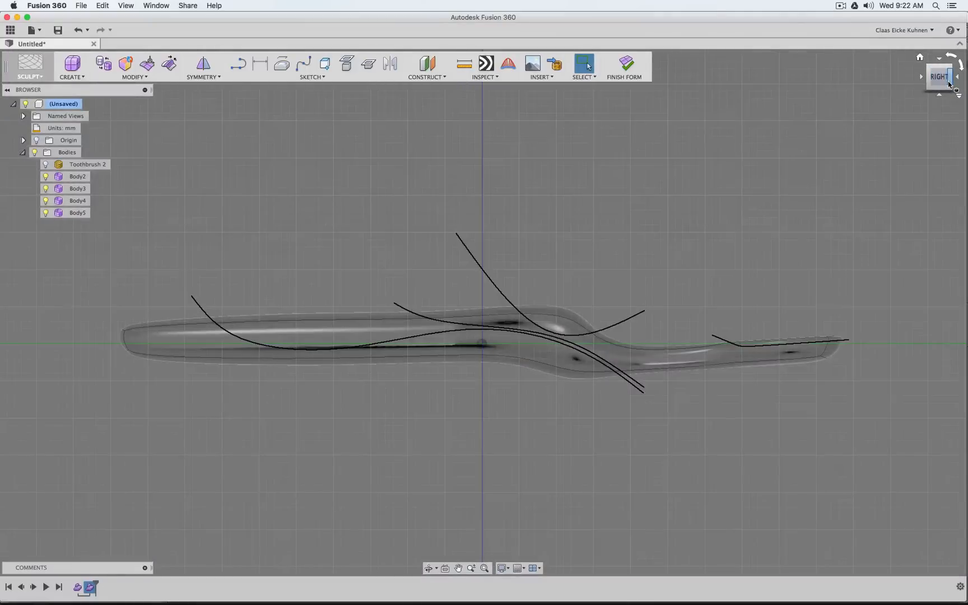
{"action": "mouse_move", "coordinate": [939, 86]}
{"action": "left_mouse_down"}
{"action": "mouse_move", "coordinate": [829, 132]}
{"action": "mouse_move", "coordinate": [747, 124]}
{"action": "left_mouse_up"}
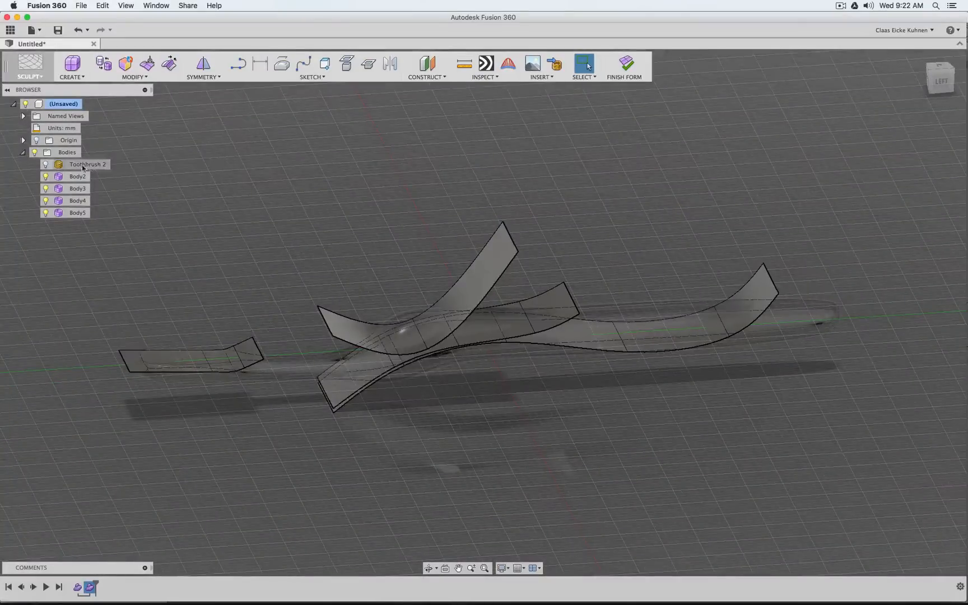
Delete the original Toothbrush 2 mesh, finish the form and show the model in the Left view
{"action": "left_click", "coordinate": [58, 167]}
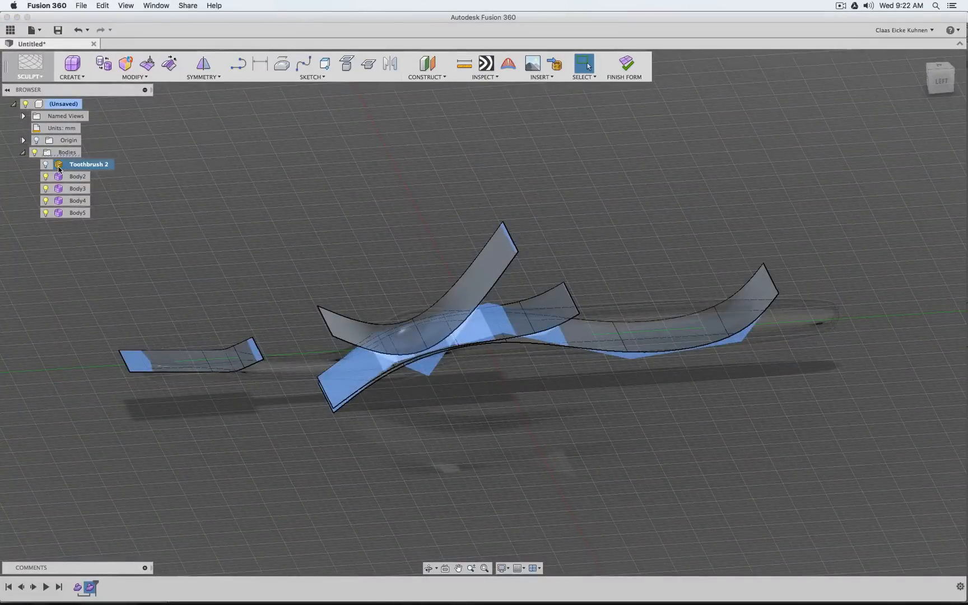
{"action": "key", "text": "Delete"}
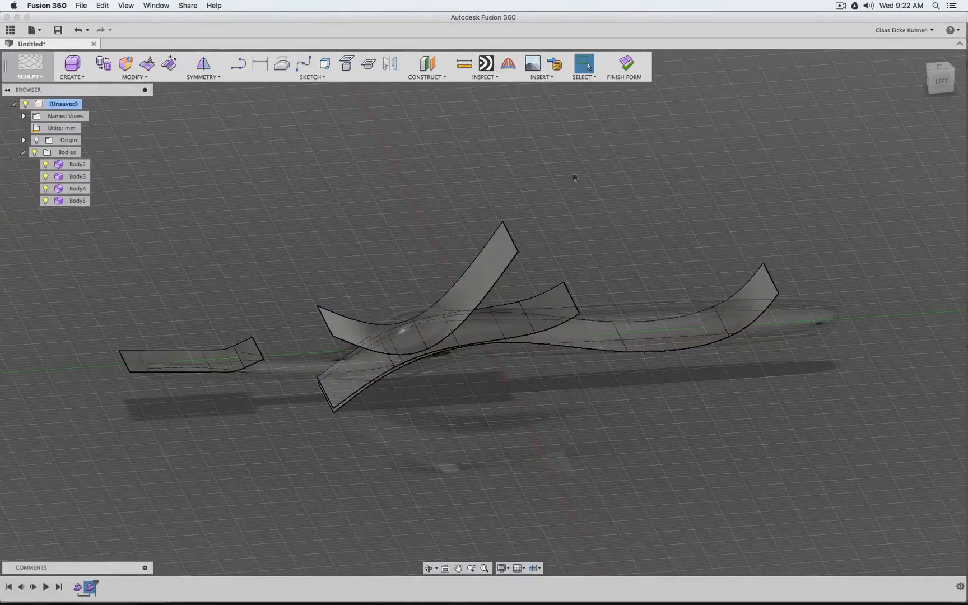
{"action": "left_click", "coordinate": [626, 67]}
{"action": "left_click", "coordinate": [939, 83]}
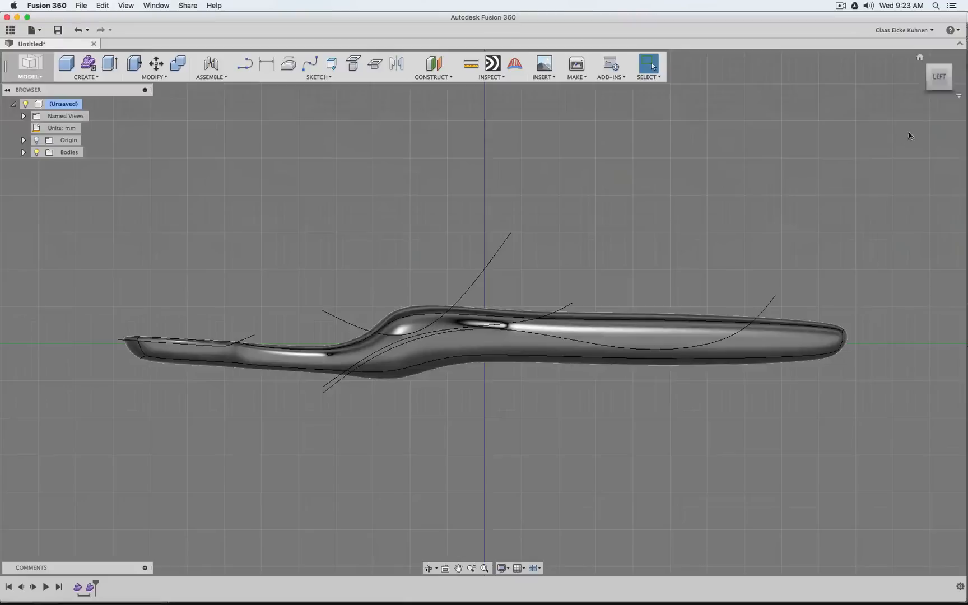
Split the toothbrush body with the bent cutting surface at the brush head, keeping the splitting tool extended
{"action": "mouse_move", "coordinate": [939, 79]}
{"action": "left_mouse_down"}
{"action": "mouse_move", "coordinate": [938, 182]}
{"action": "mouse_move", "coordinate": [939, 112]}
{"action": "left_mouse_up"}
{"action": "scroll", "coordinate": [140, 367], "scroll_direction": "up", "scroll_amount": 5}
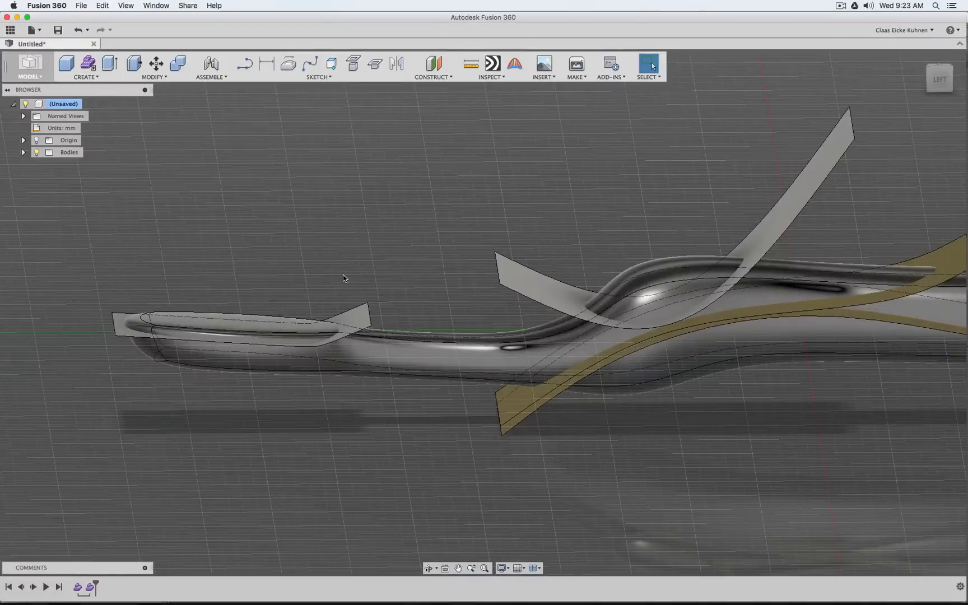
{"action": "left_click", "coordinate": [157, 77]}
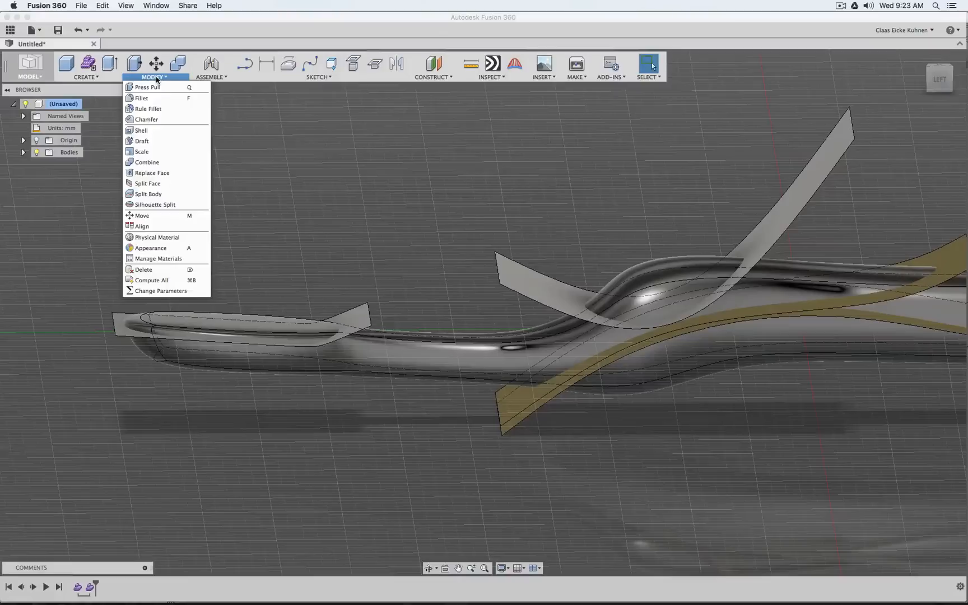
{"action": "left_click", "coordinate": [163, 194]}
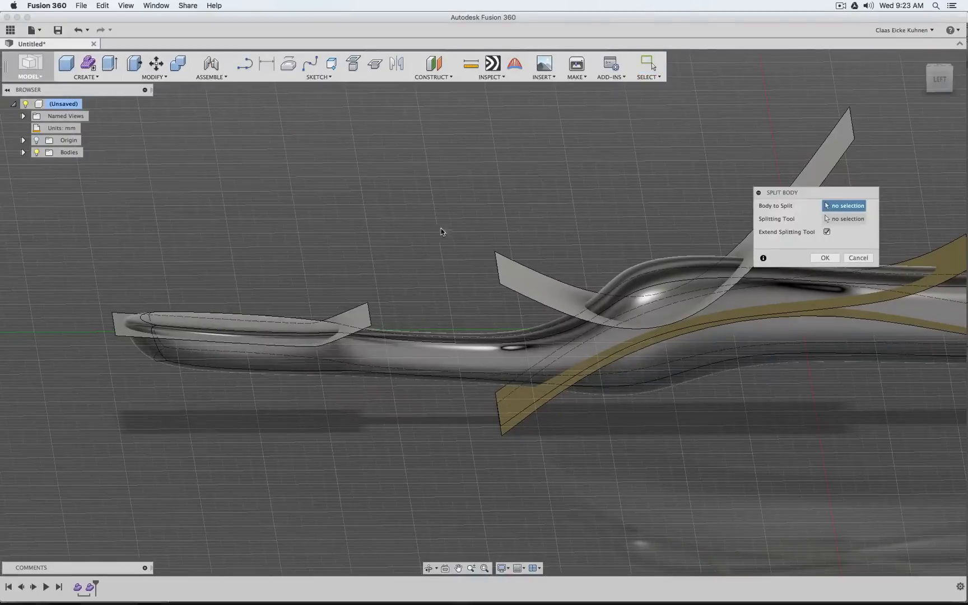
{"action": "left_click", "coordinate": [396, 354]}
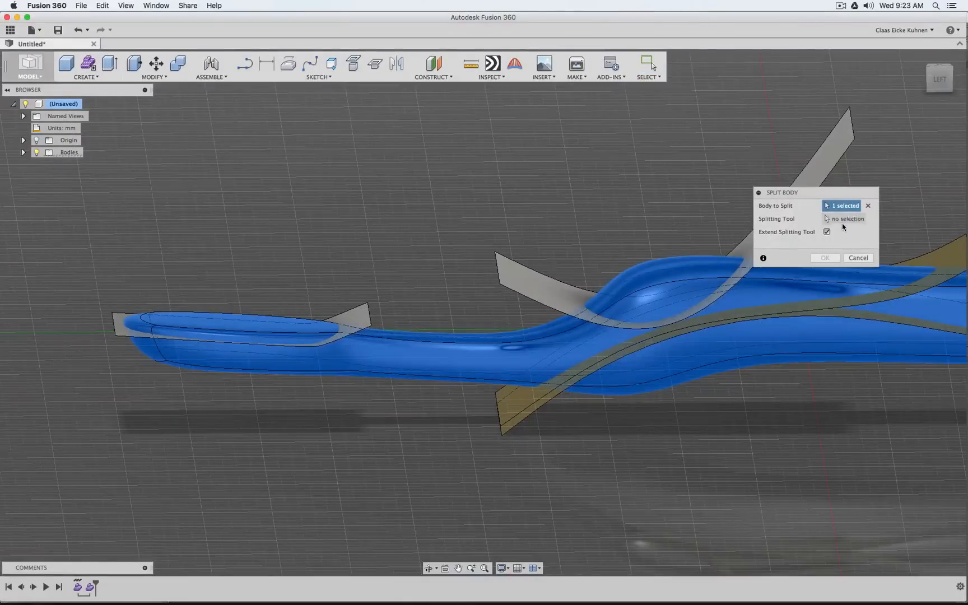
{"action": "left_click_drag", "start_coordinate": [840, 192], "coordinate": [235, 177]}
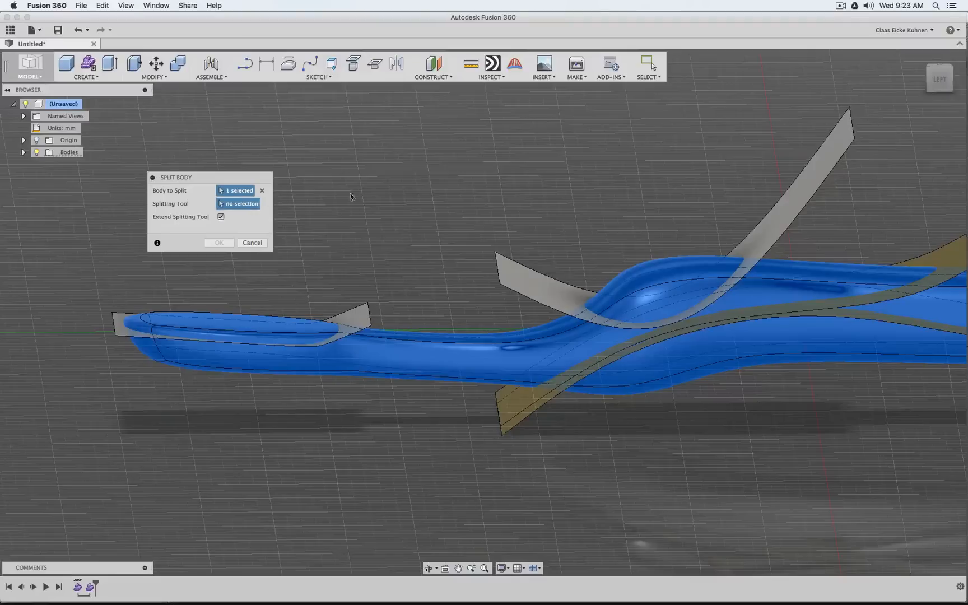
{"action": "left_click", "coordinate": [357, 315]}
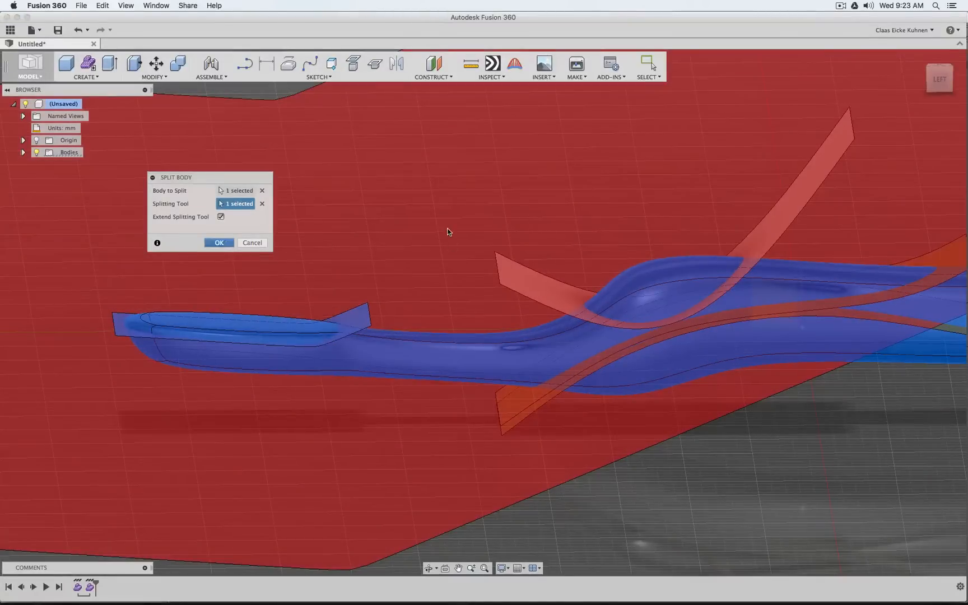
{"action": "key", "text": "Return"}
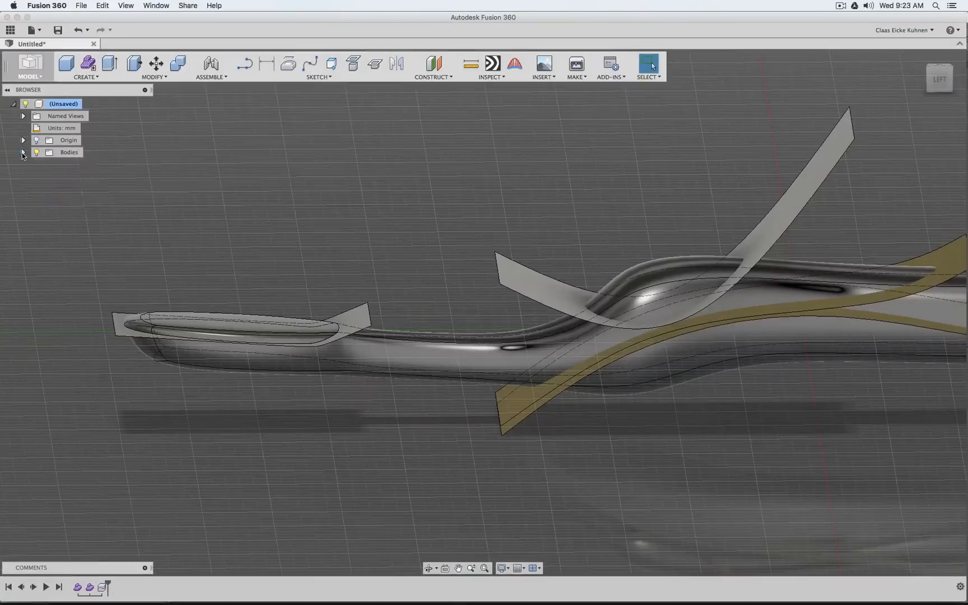
Remove the split-off top piece of the brush head, Body6, and the bent Body5 surface that cut it
{"action": "left_click", "coordinate": [22, 153]}
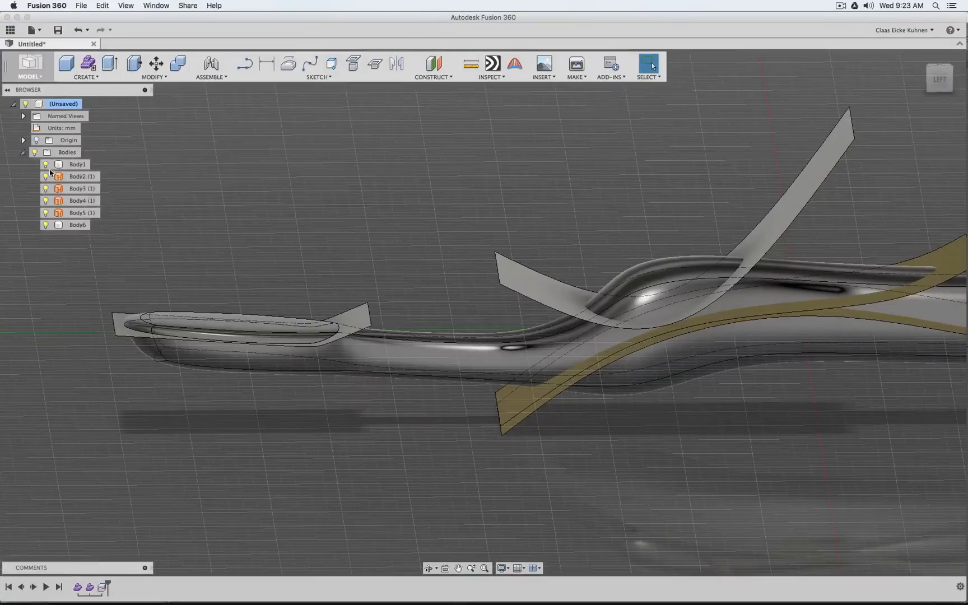
{"action": "left_click", "coordinate": [80, 226]}
{"action": "right_click", "coordinate": [72, 228]}
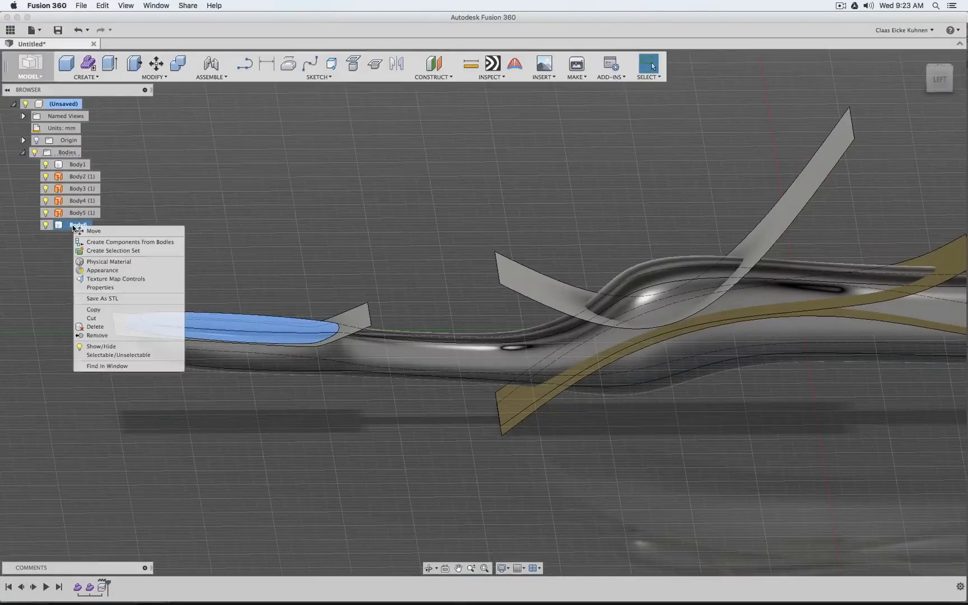
{"action": "left_click", "coordinate": [104, 337]}
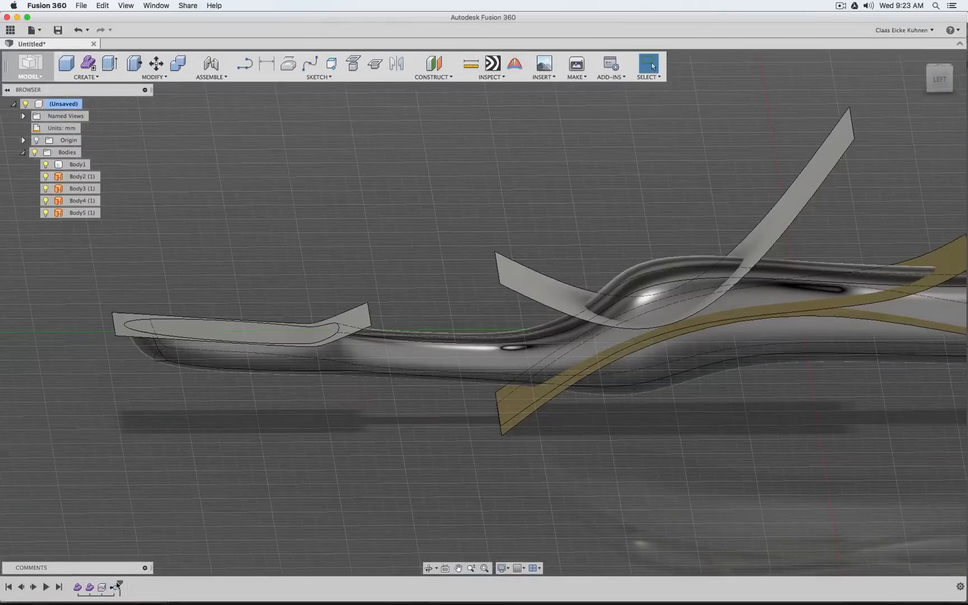
{"action": "mouse_move", "coordinate": [119, 583]}
{"action": "left_mouse_down"}
{"action": "mouse_move", "coordinate": [107, 586]}
{"action": "mouse_move", "coordinate": [119, 581]}
{"action": "left_mouse_up"}
{"action": "left_click", "coordinate": [59, 210]}
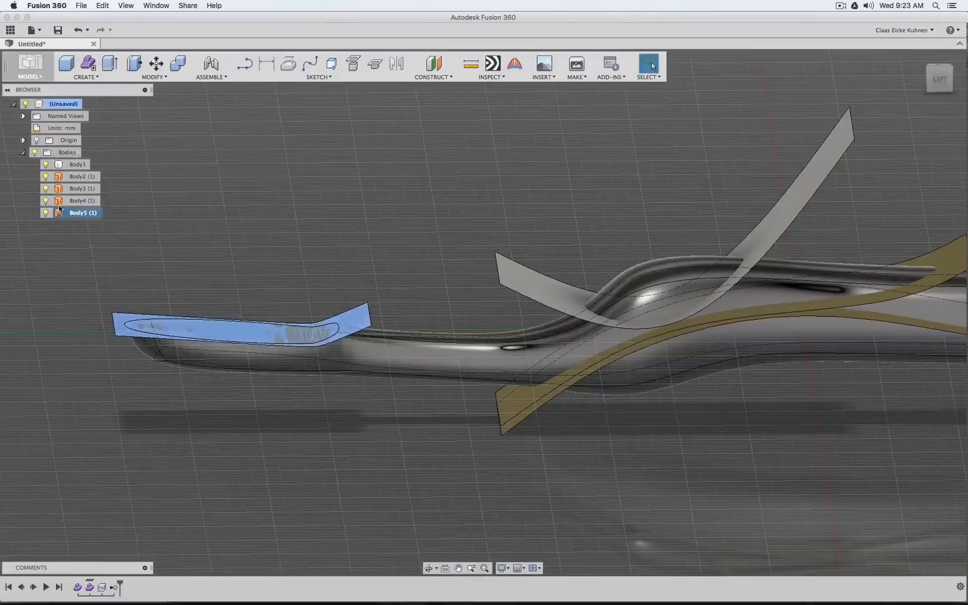
{"action": "right_click", "coordinate": [76, 213]}
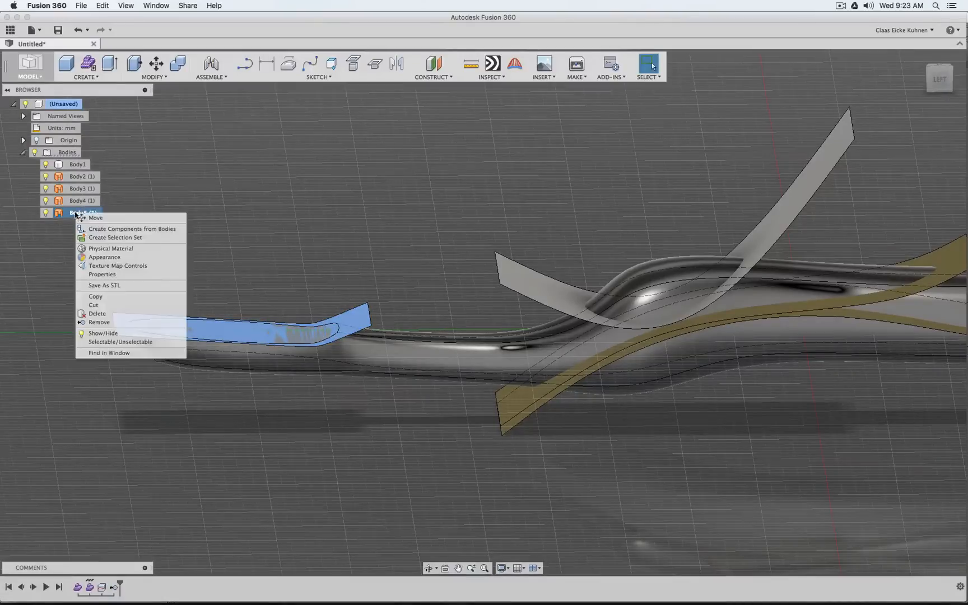
{"action": "left_click", "coordinate": [115, 322]}
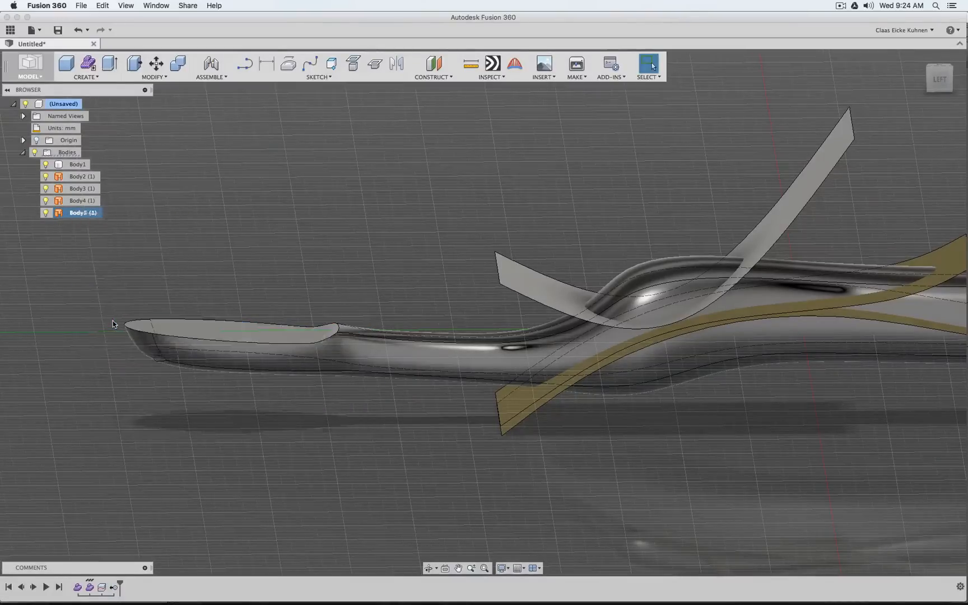
Split Body1 with the curved Body4 surface crossing the raised thumb area, keeping the splitting tool extended
{"action": "scroll", "coordinate": [404, 395], "scroll_direction": "down", "scroll_amount": 5}
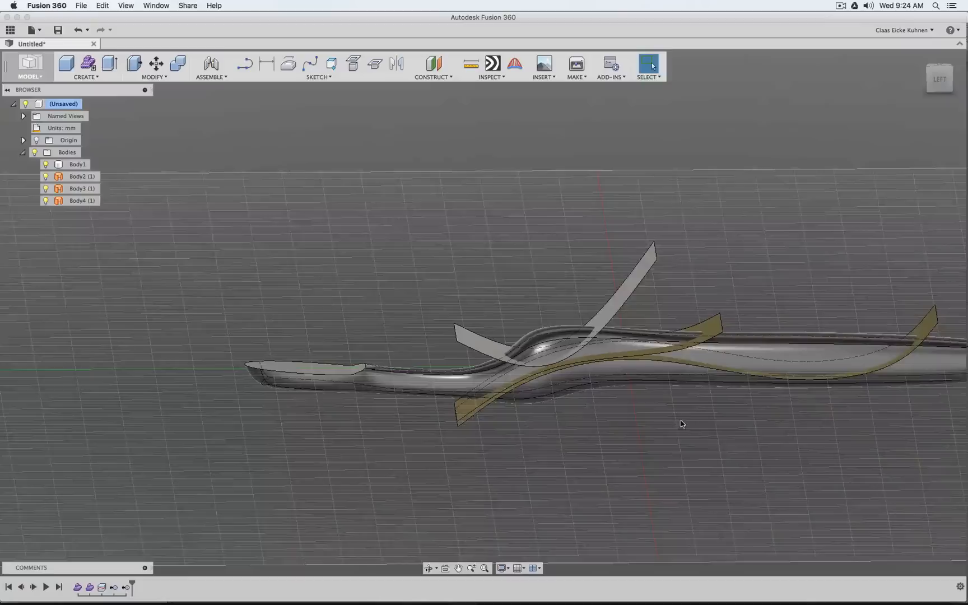
{"action": "middle_click_drag", "start_coordinate": [681, 421], "coordinate": [536, 394]}
{"action": "scroll", "coordinate": [540, 392], "scroll_direction": "up", "scroll_amount": 3}
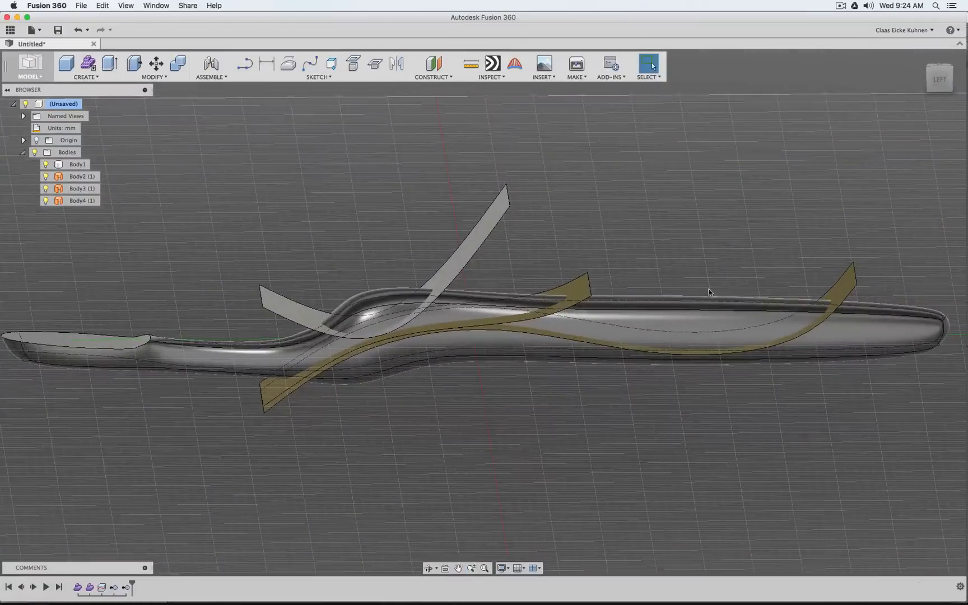
{"action": "left_click", "coordinate": [154, 77]}
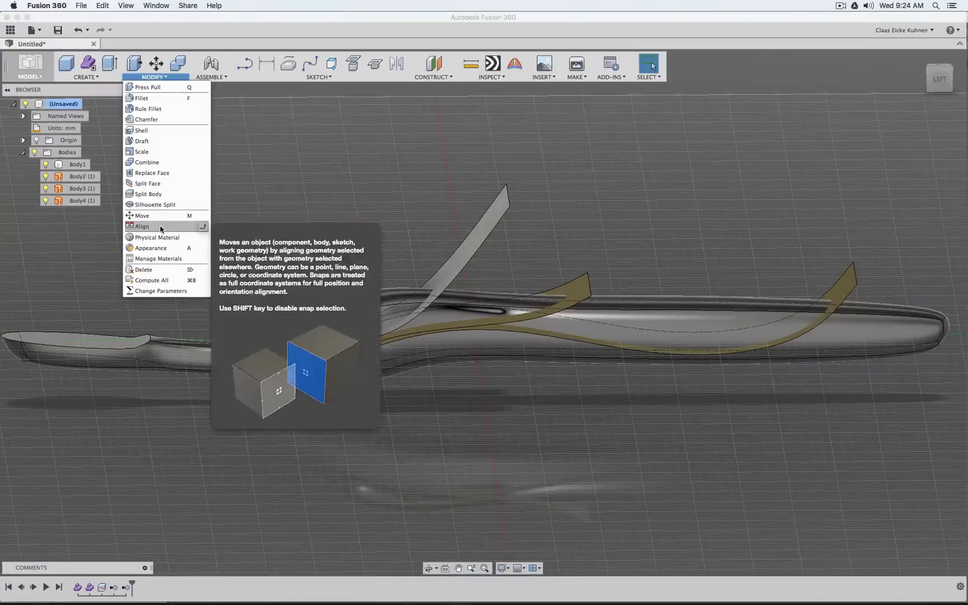
{"action": "left_click", "coordinate": [148, 195]}
{"action": "left_click", "coordinate": [383, 296]}
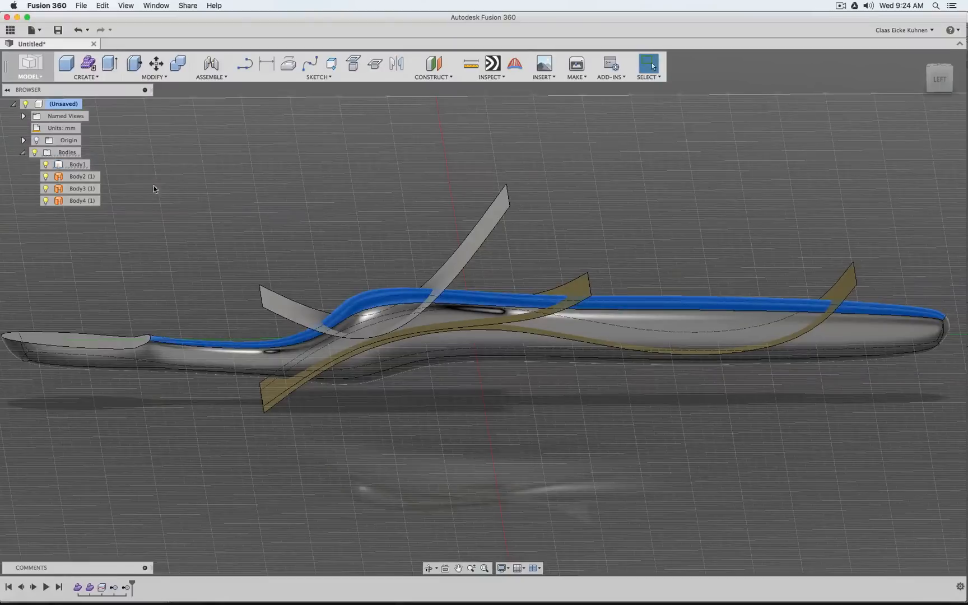
{"action": "left_click", "coordinate": [154, 77]}
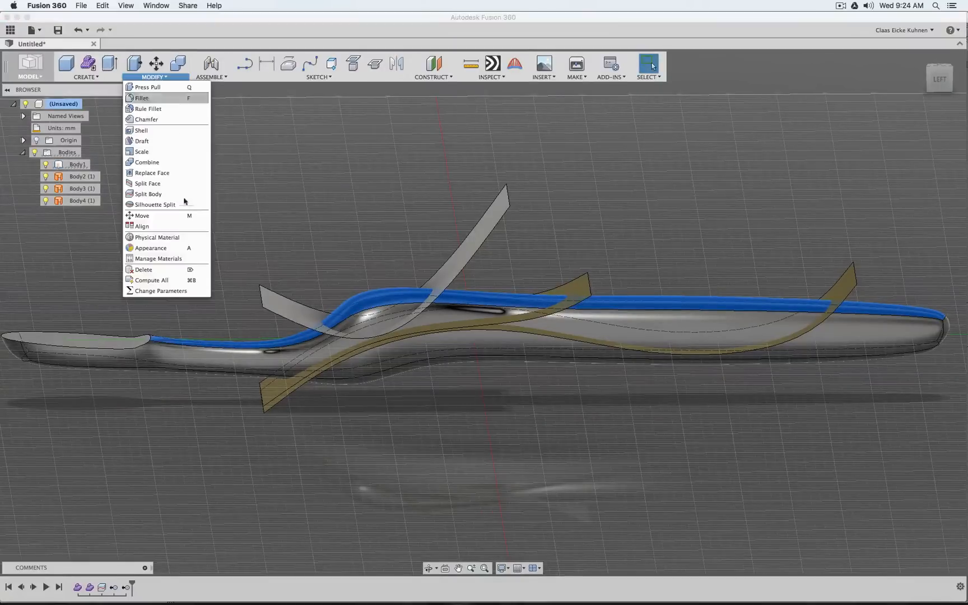
{"action": "left_click", "coordinate": [157, 194]}
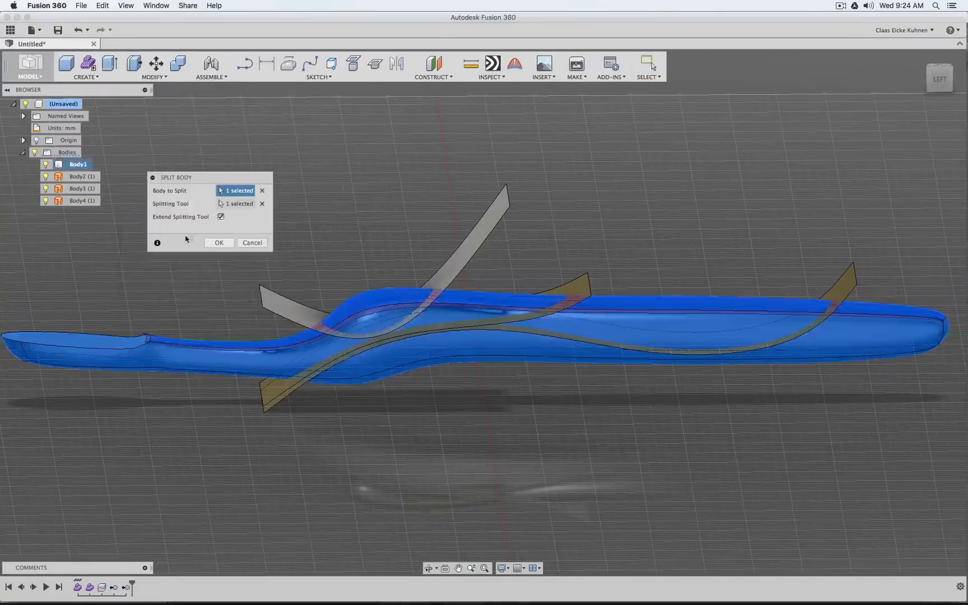
{"action": "left_click", "coordinate": [262, 204]}
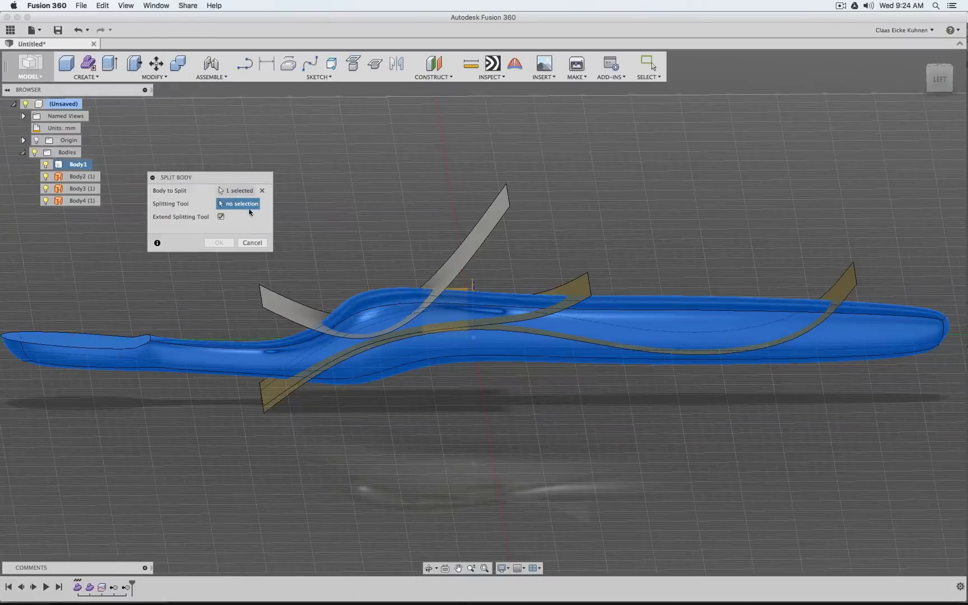
{"action": "left_click", "coordinate": [474, 229]}
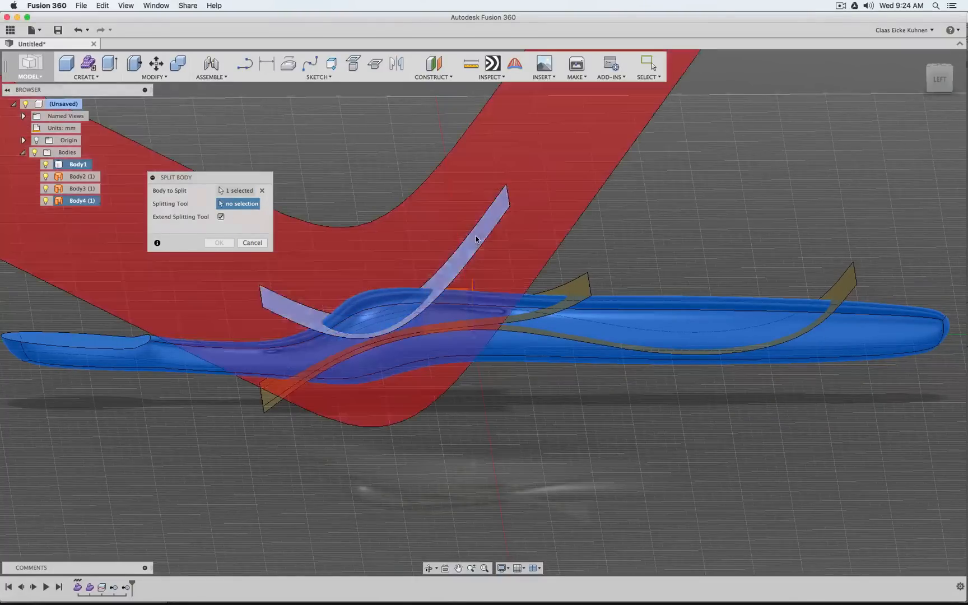
{"action": "left_click", "coordinate": [222, 242]}
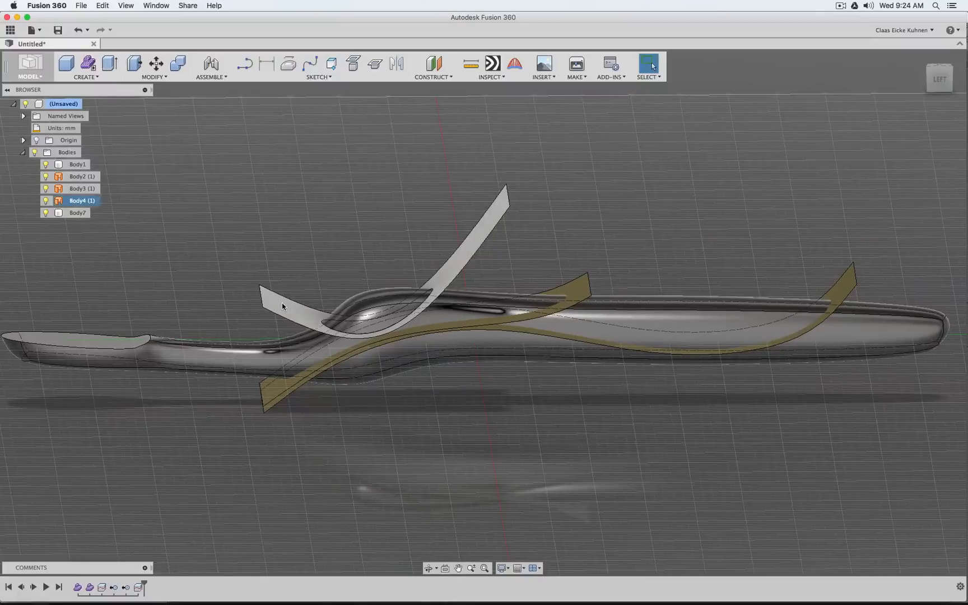
Remove the Body4 cutting surface from the thumb area
{"action": "left_click", "coordinate": [87, 202]}
{"action": "right_click", "coordinate": [88, 204]}
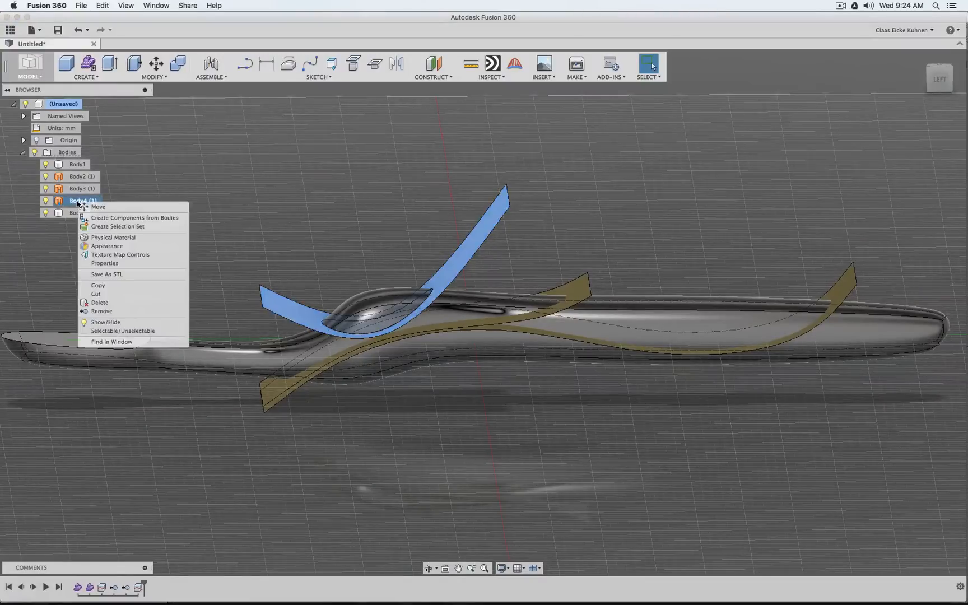
{"action": "left_click", "coordinate": [102, 311]}
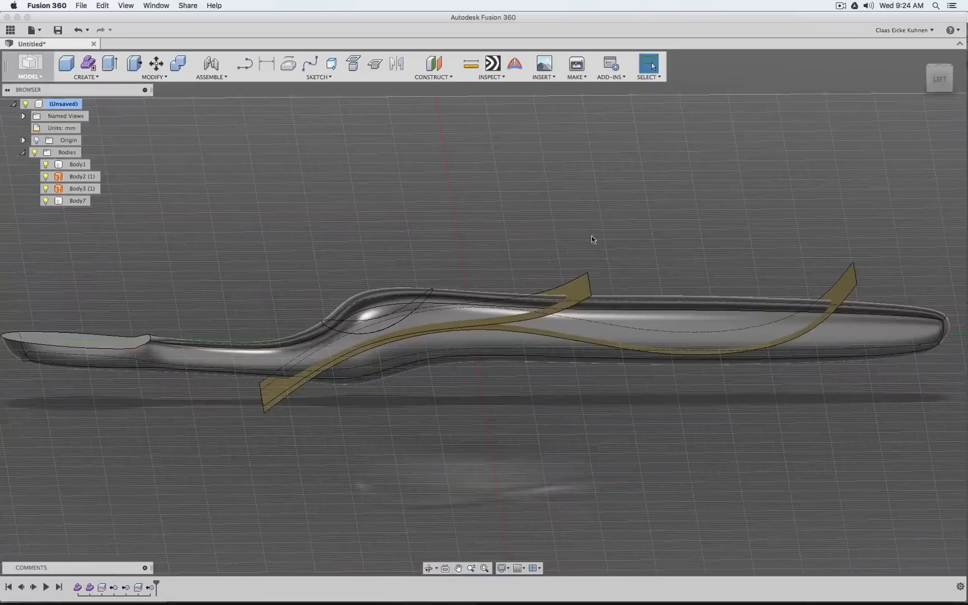
Split Body1 with the long wavy Body3 surface along the handle, keeping the splitting tool extended
{"action": "middle_click_drag", "start_coordinate": [591, 236], "coordinate": [485, 225]}
{"action": "left_click", "coordinate": [165, 78]}
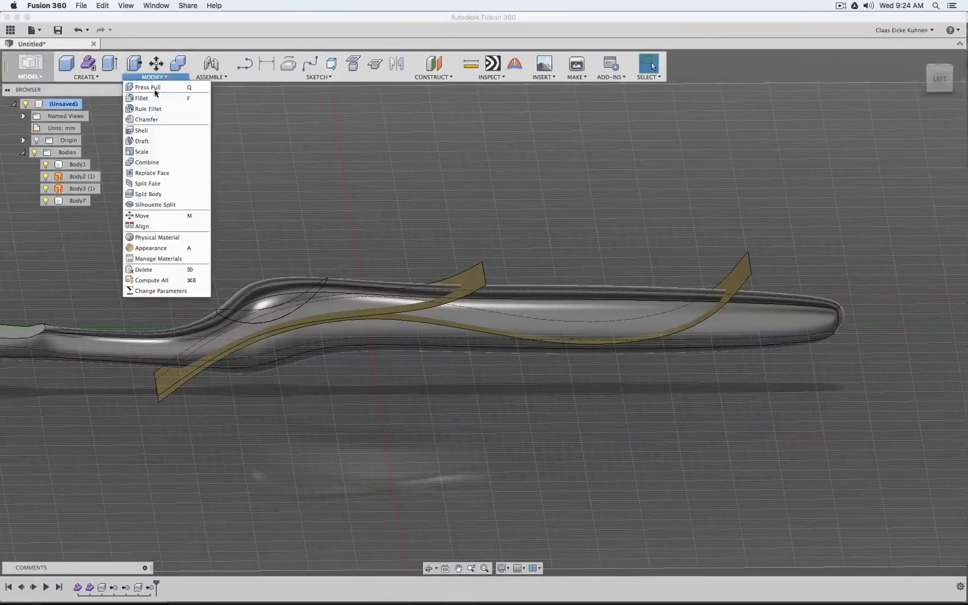
{"action": "left_click", "coordinate": [147, 192]}
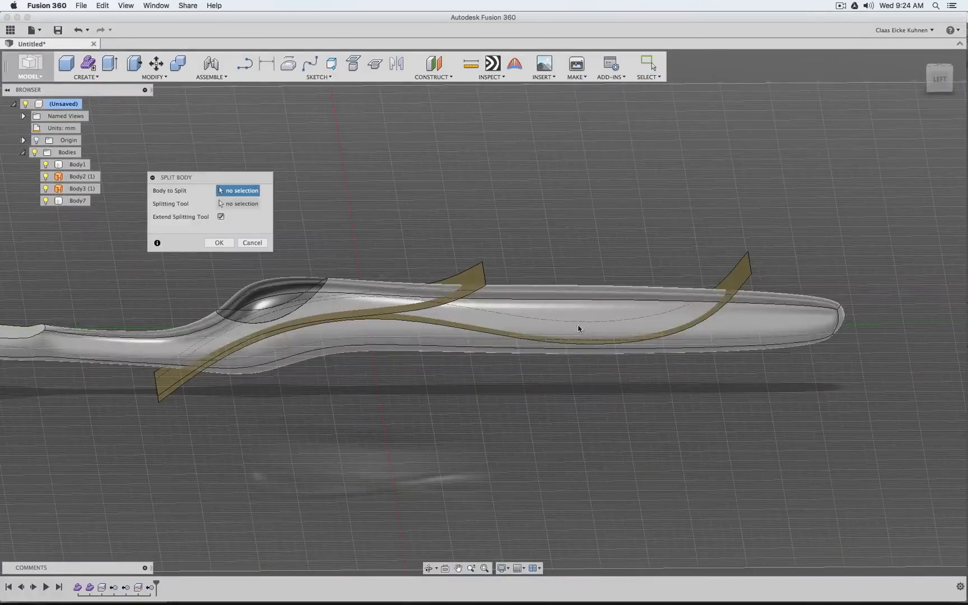
{"action": "left_click", "coordinate": [580, 328]}
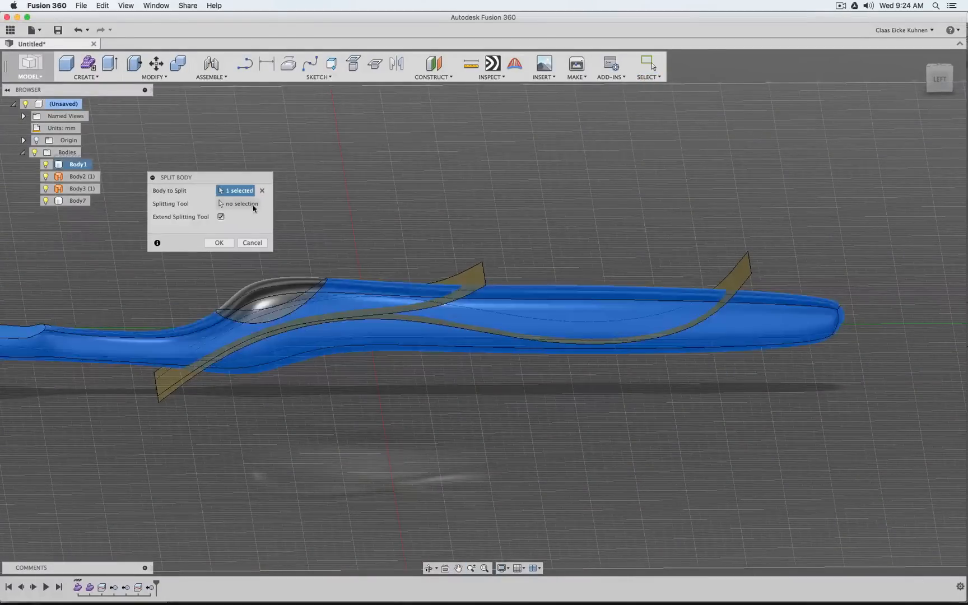
{"action": "left_click", "coordinate": [746, 280]}
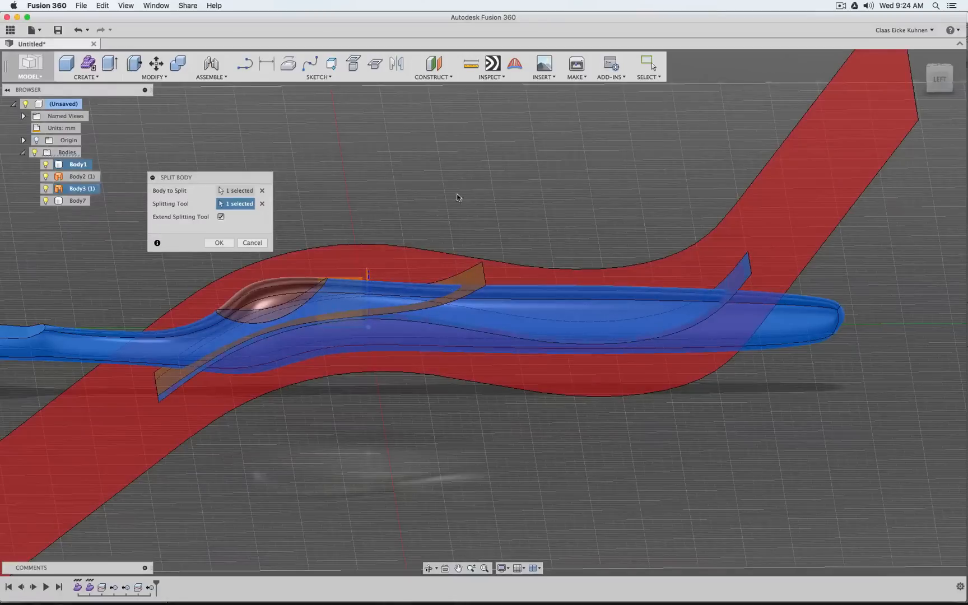
{"action": "left_click", "coordinate": [219, 242]}
Remove the long wavy Body3 cutting surface from the handle
{"action": "middle_click_drag", "start_coordinate": [185, 171], "coordinate": [218, 153]}
{"action": "left_click", "coordinate": [767, 259]}
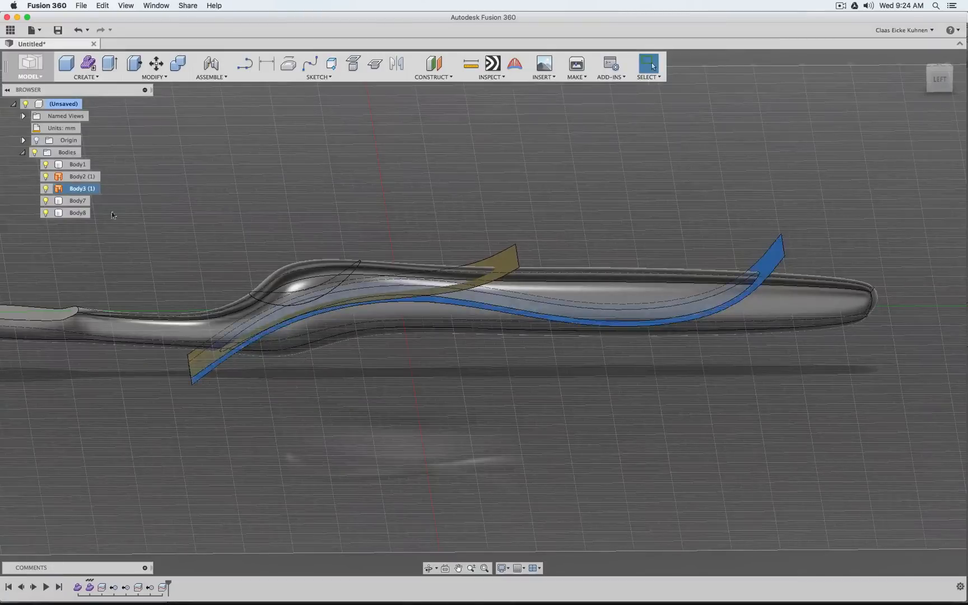
{"action": "right_click", "coordinate": [73, 191]}
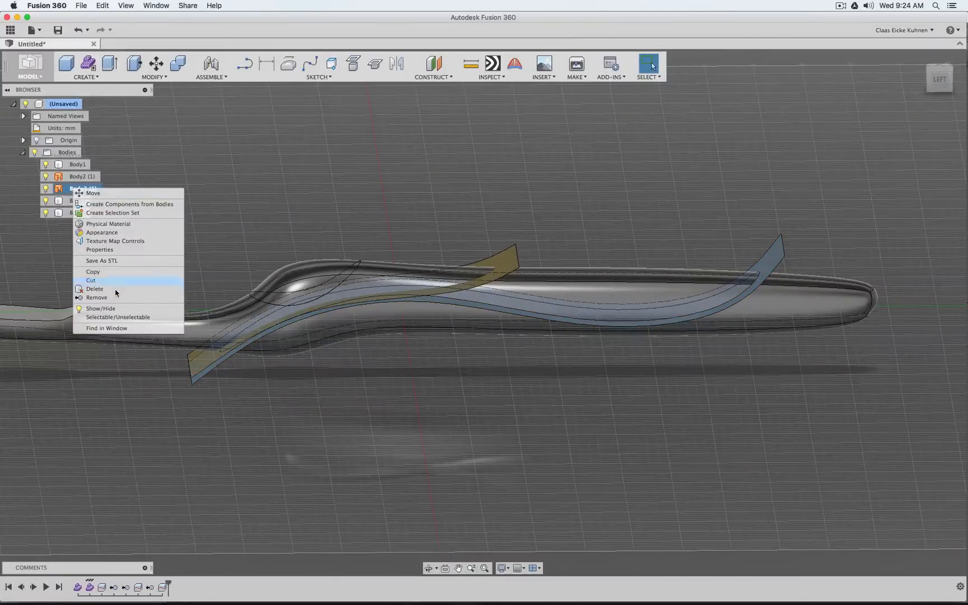
{"action": "left_click", "coordinate": [96, 297]}
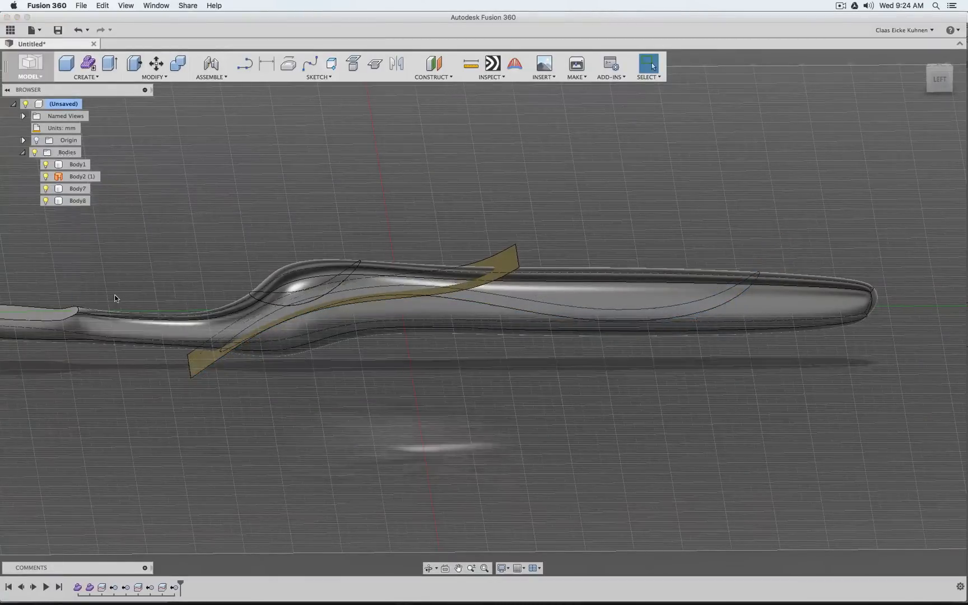
Hide the Body2 cutting surface and toggle Body1 and Body8 to examine the split pieces, including the thumb-area Body7 on its own
{"action": "left_click", "coordinate": [939, 79]}
{"action": "mouse_move", "coordinate": [940, 79]}
{"action": "left_mouse_down"}
{"action": "mouse_move", "coordinate": [897, 115]}
{"action": "mouse_move", "coordinate": [854, 96]}
{"action": "mouse_move", "coordinate": [953, 115]}
{"action": "mouse_move", "coordinate": [942, 89]}
{"action": "left_mouse_up"}
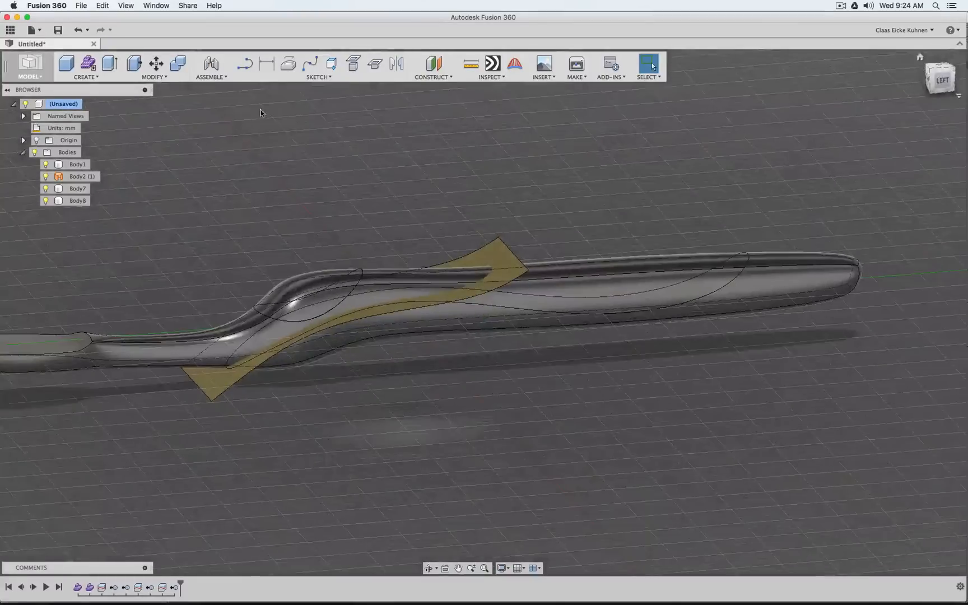
{"action": "left_click", "coordinate": [46, 177]}
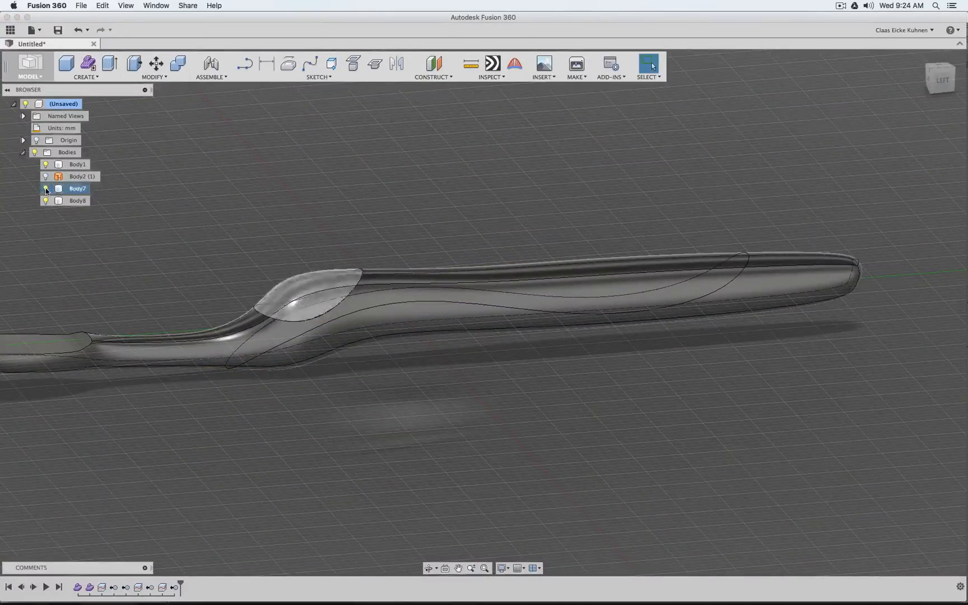
{"action": "left_click", "coordinate": [46, 164]}
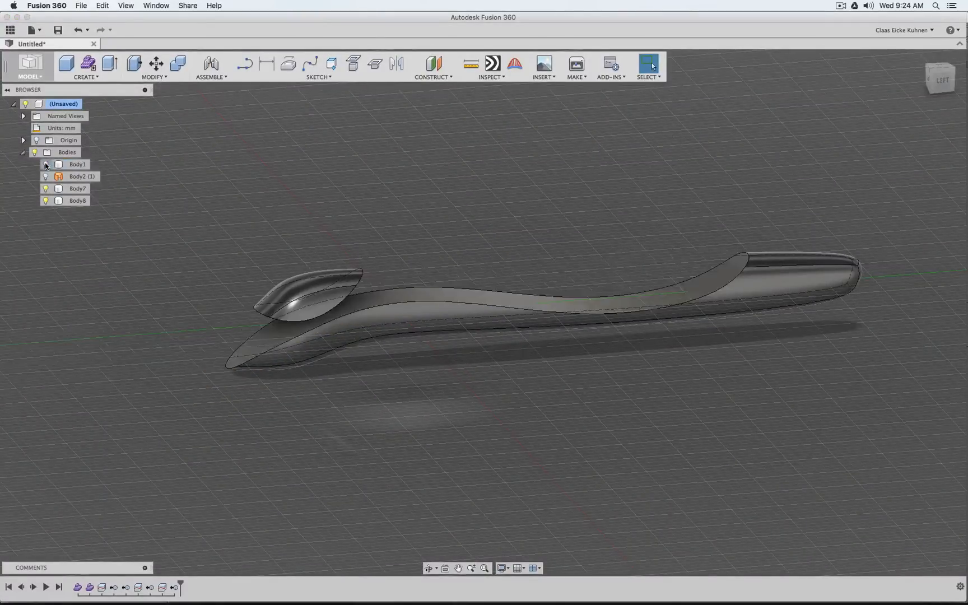
{"action": "left_click", "coordinate": [45, 164]}
{"action": "left_click", "coordinate": [45, 201]}
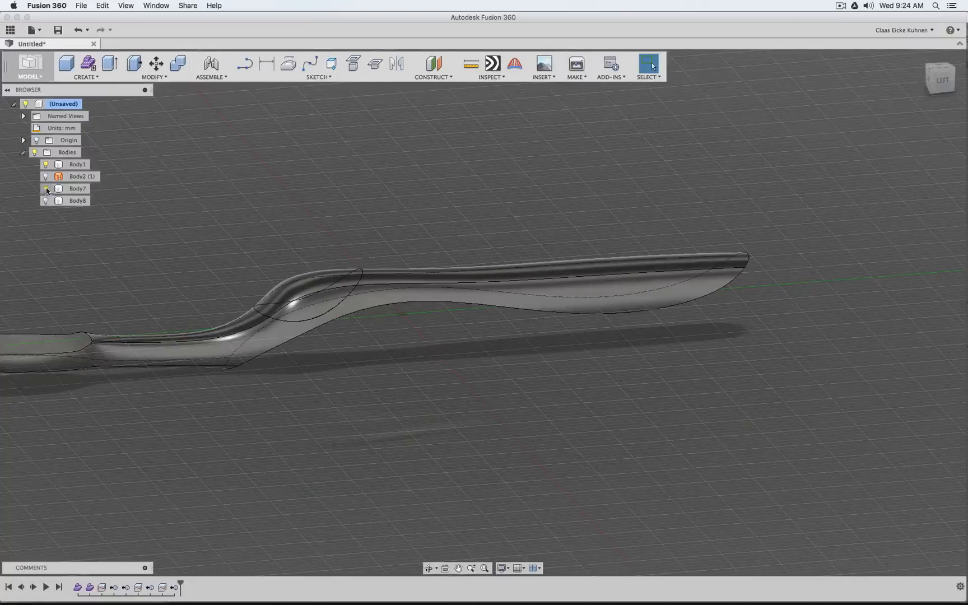
{"action": "left_click", "coordinate": [45, 165]}
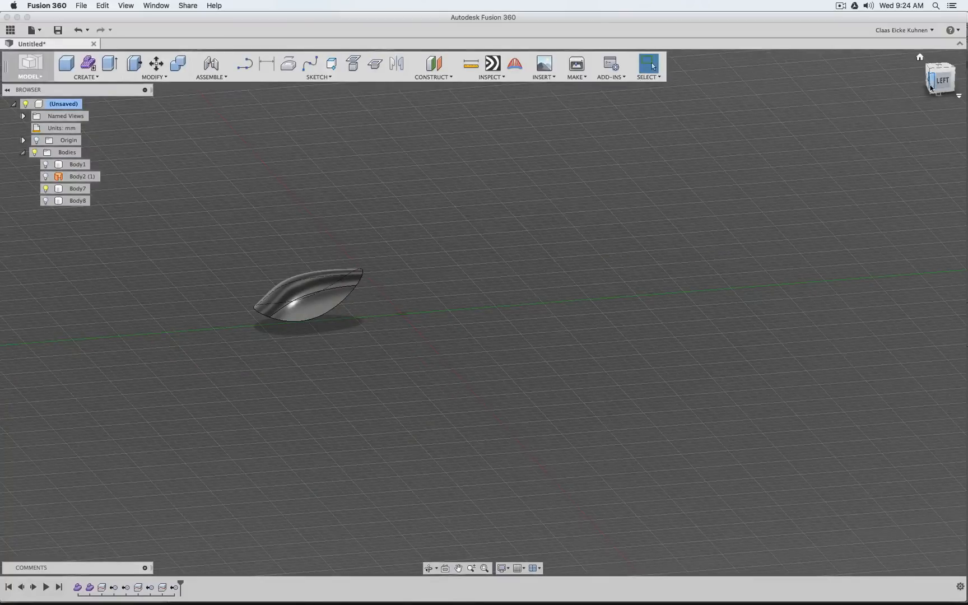
{"action": "mouse_move", "coordinate": [931, 88]}
{"action": "left_mouse_down"}
{"action": "mouse_move", "coordinate": [734, 33]}
{"action": "mouse_move", "coordinate": [448, 106]}
{"action": "mouse_move", "coordinate": [397, 179]}
{"action": "mouse_move", "coordinate": [348, 315]}
{"action": "left_mouse_up"}
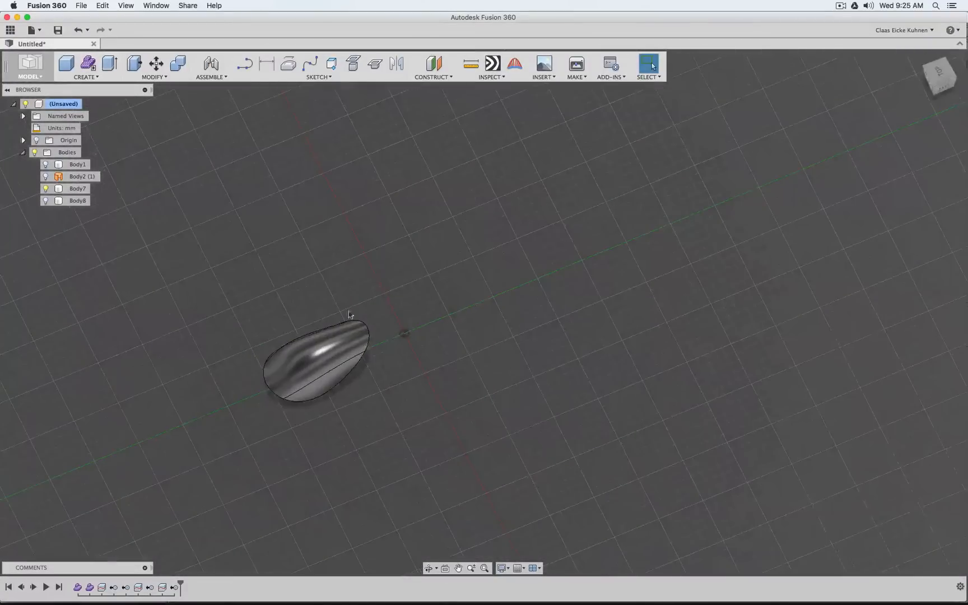
{"action": "scroll", "coordinate": [353, 331], "scroll_direction": "up", "scroll_amount": 10}
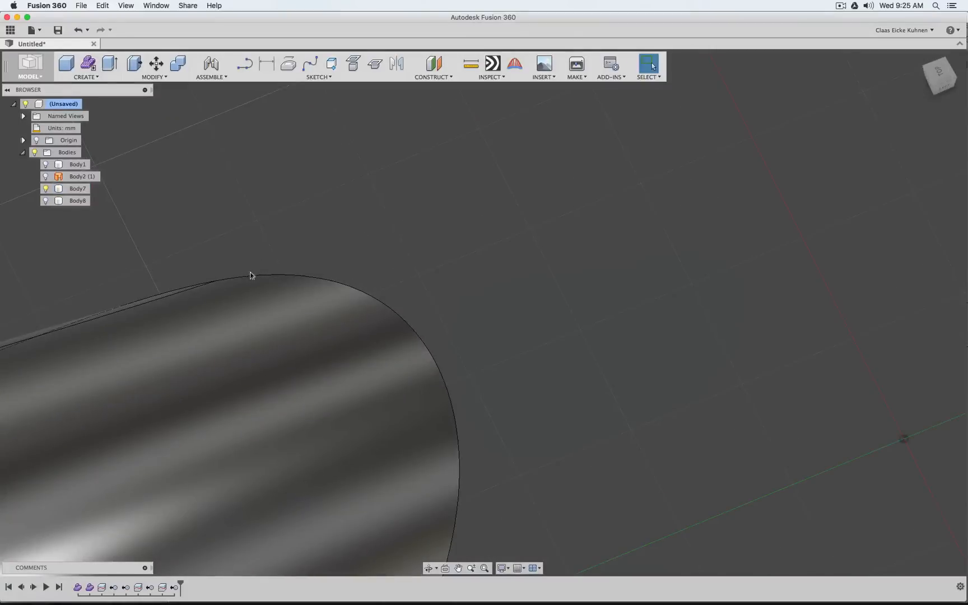
{"action": "scroll", "coordinate": [560, 348], "scroll_direction": "down", "scroll_amount": 5}
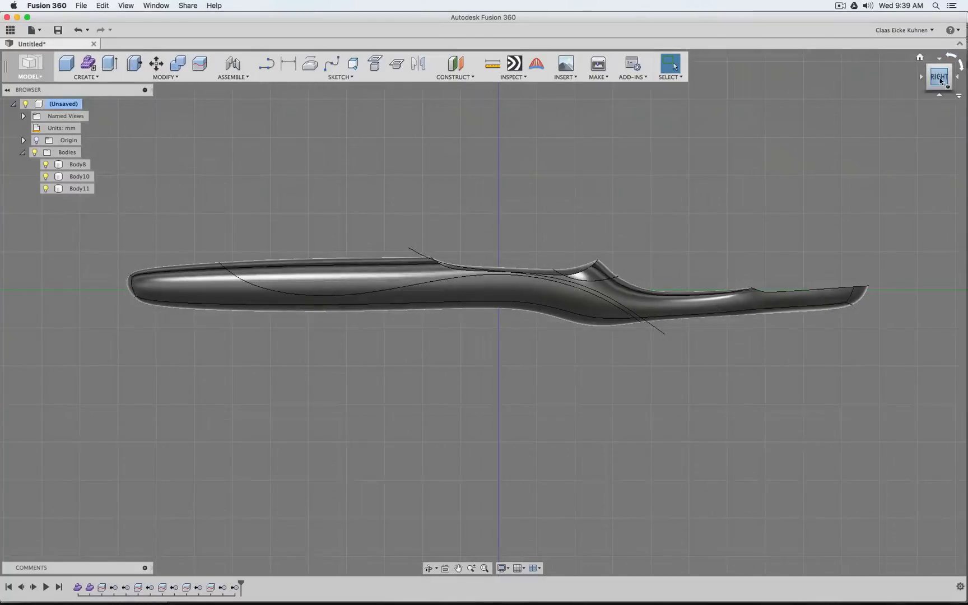
Examine the remaining cutting surface that crosses the toothbrush handle and thumb area
{"action": "left_click_drag", "start_coordinate": [939, 78], "coordinate": [919, 89]}
{"action": "mouse_move", "coordinate": [623, 215]}
{"action": "middle_mouse_down", "text": "shift"}
{"action": "mouse_move", "coordinate": [638, 291]}
{"action": "mouse_move", "coordinate": [640, 233]}
{"action": "middle_mouse_up", "text": "shift"}
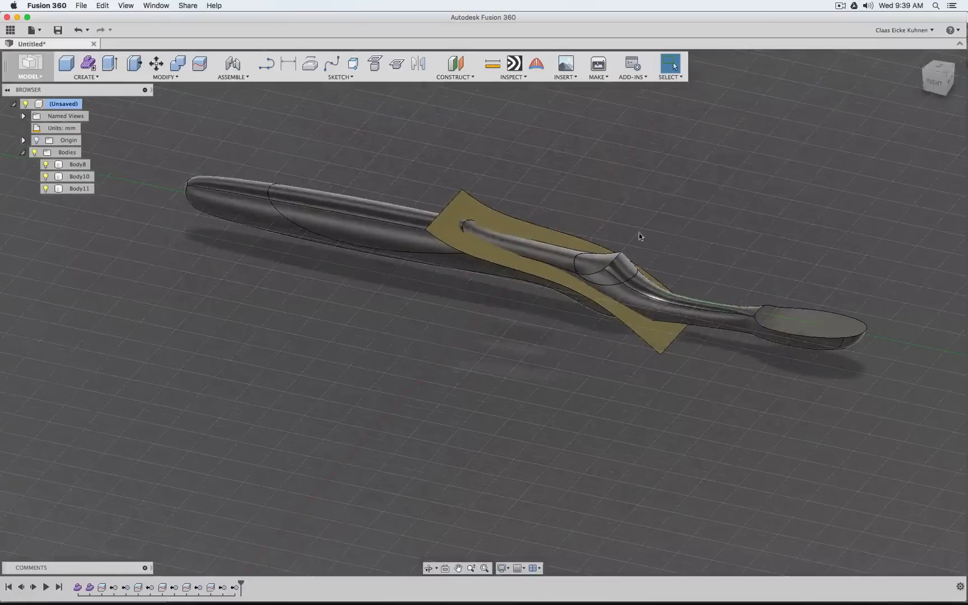
{"action": "left_click", "coordinate": [509, 226]}
{"action": "left_click", "coordinate": [729, 188]}
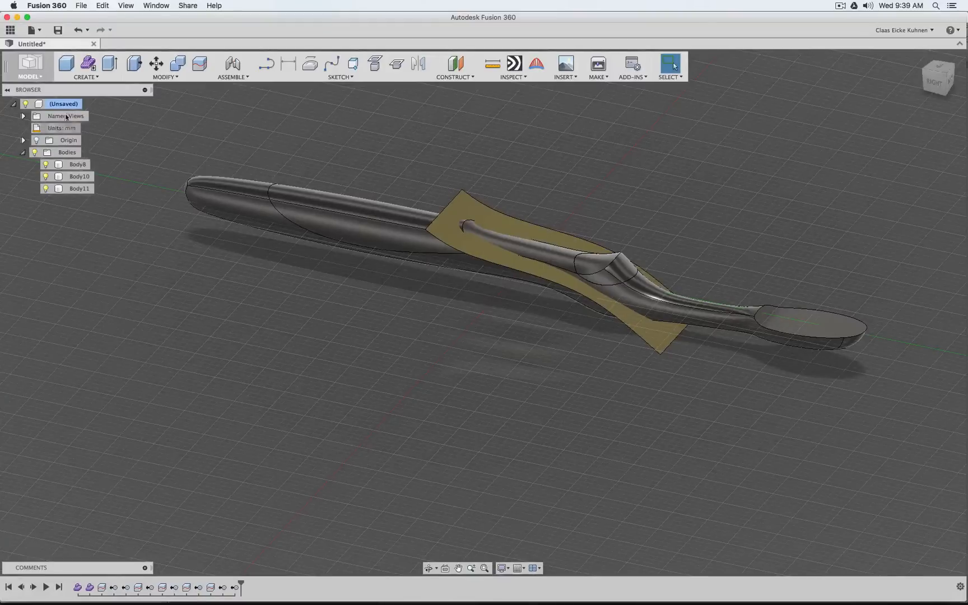
Save the design as Toothbrush in the Wayne State Industrial Design project
{"action": "left_click", "coordinate": [58, 30]}
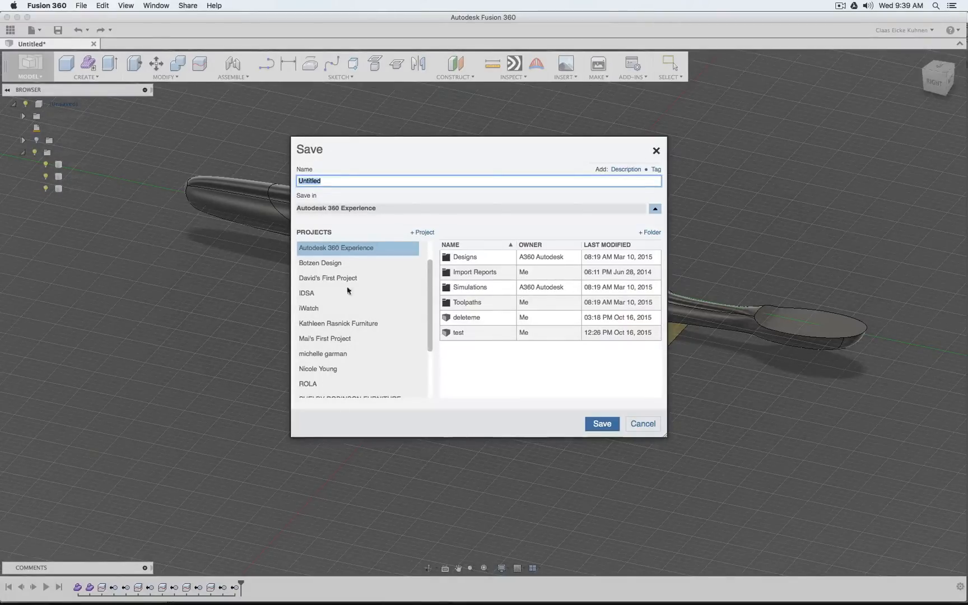
{"action": "scroll", "coordinate": [337, 269], "scroll_direction": "down", "scroll_amount": 5}
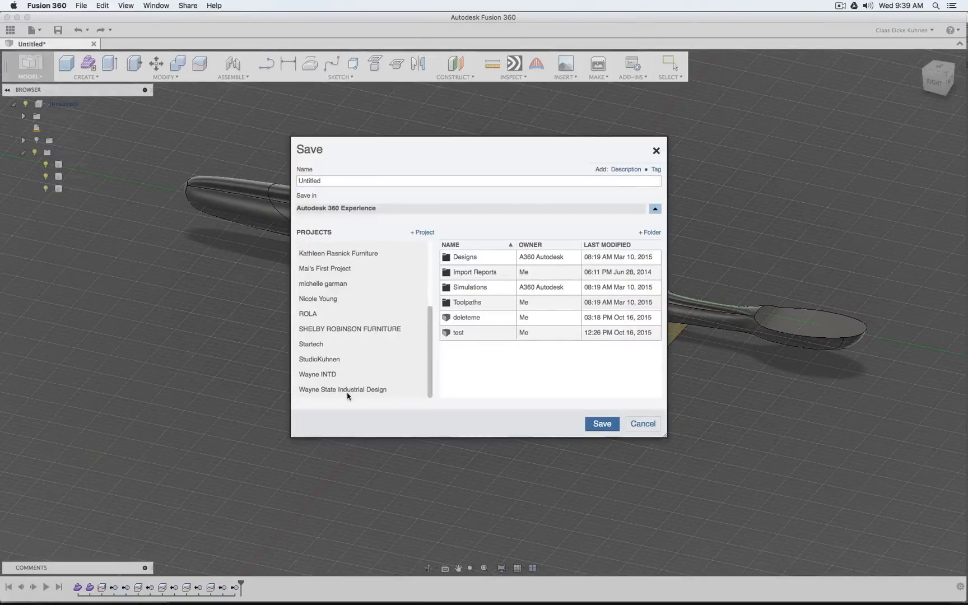
{"action": "left_click", "coordinate": [325, 392]}
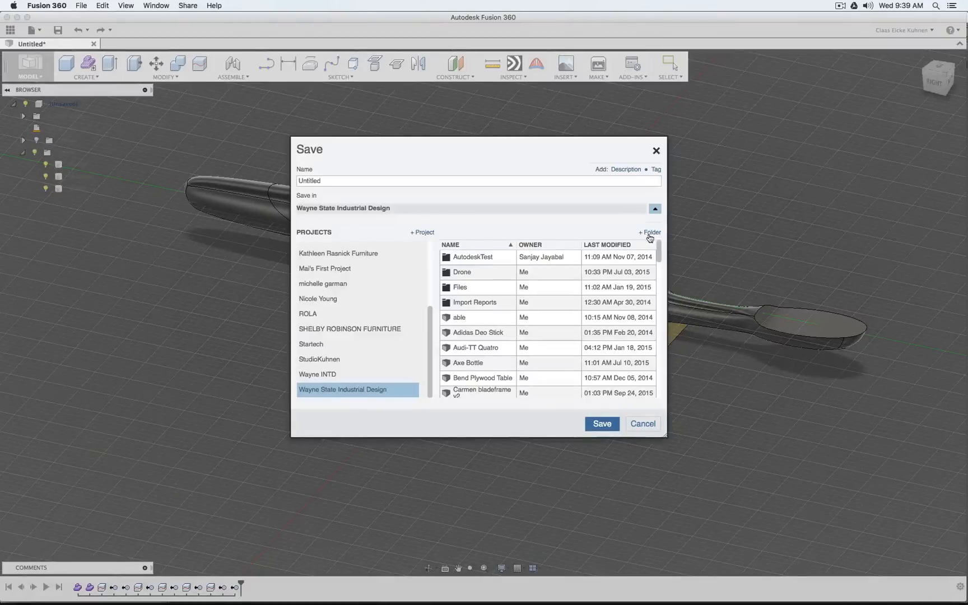
{"action": "left_click", "coordinate": [348, 182]}
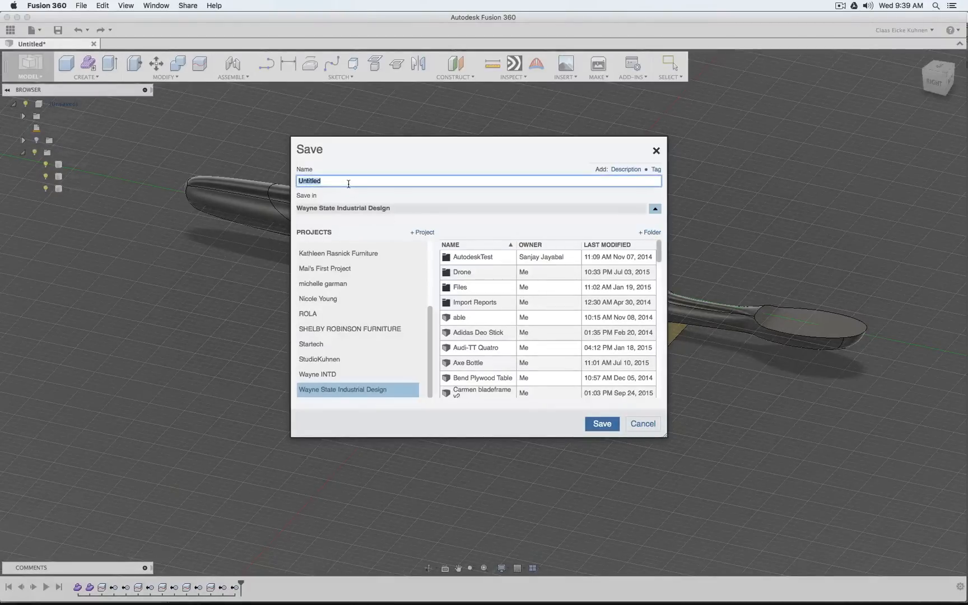
{"action": "type", "text": "Toothbur"}
{"action": "key", "text": "Left"}
{"action": "key", "text": "Left"}
{"action": "key", "text": "Left"}
{"action": "key", "text": "BackSpace"}
{"action": "type", "text": "u"}
{"action": "left_click", "coordinate": [601, 424]}
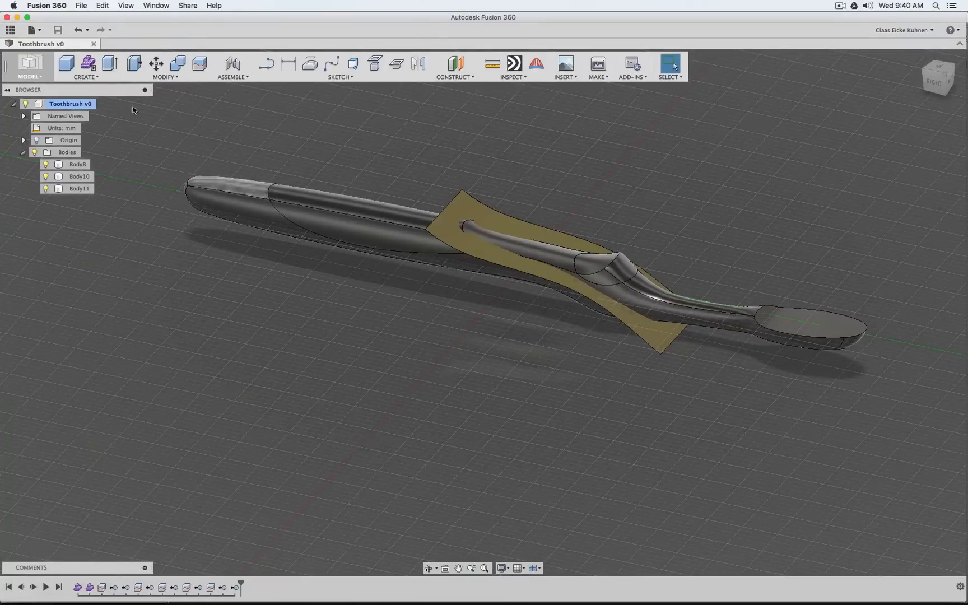
Close the saved design and reopen Toothbrush from the Wayne State Industrial Design project
{"action": "left_click", "coordinate": [93, 44]}
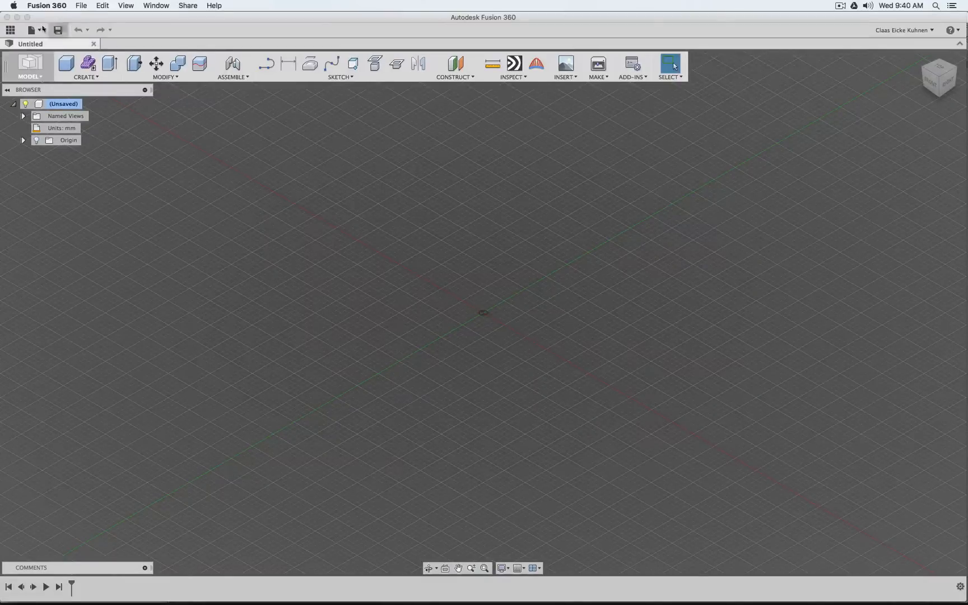
{"action": "left_click", "coordinate": [10, 30]}
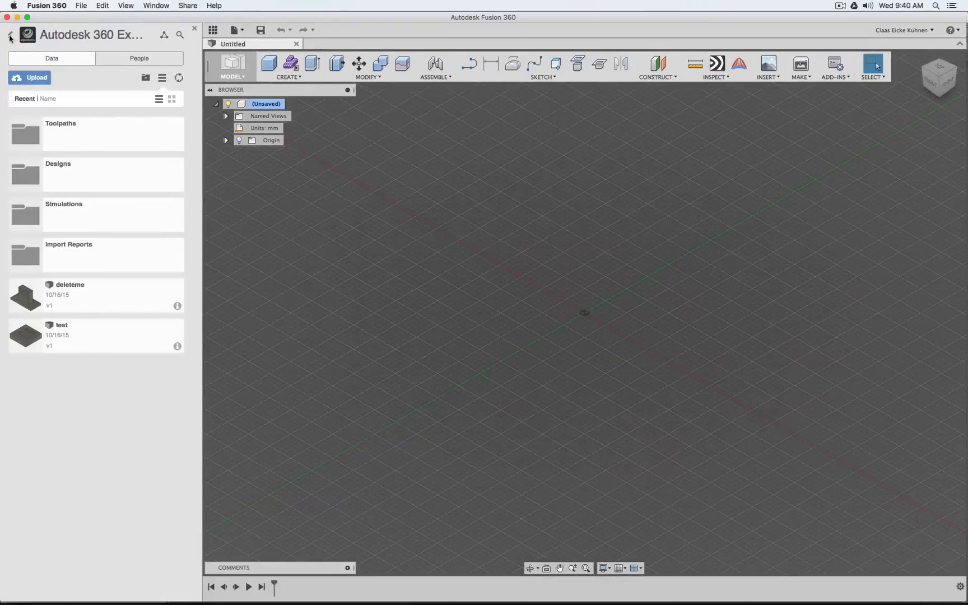
{"action": "left_click", "coordinate": [10, 35]}
{"action": "scroll", "coordinate": [148, 227], "scroll_direction": "down", "scroll_amount": 10}
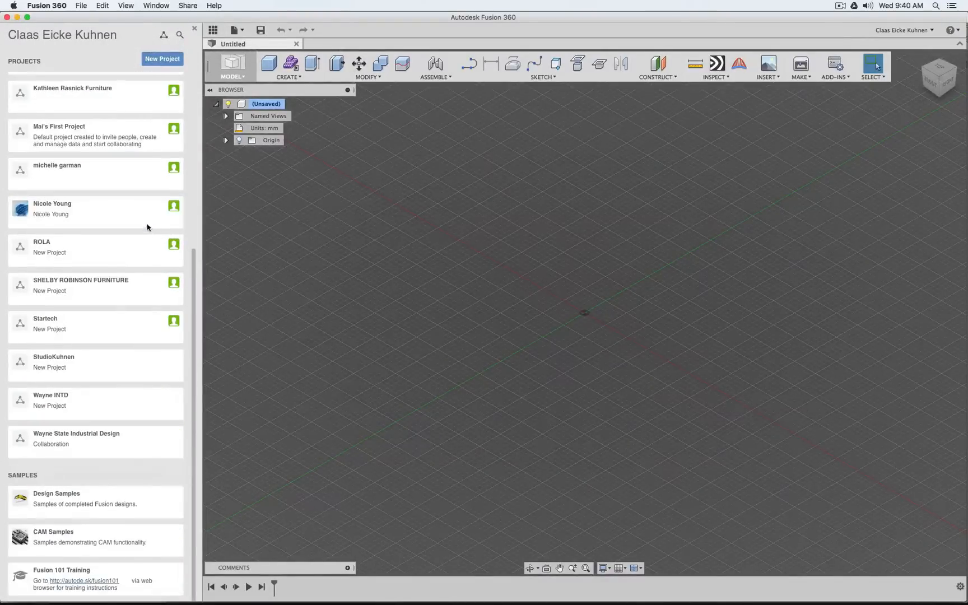
{"action": "left_click", "coordinate": [99, 441]}
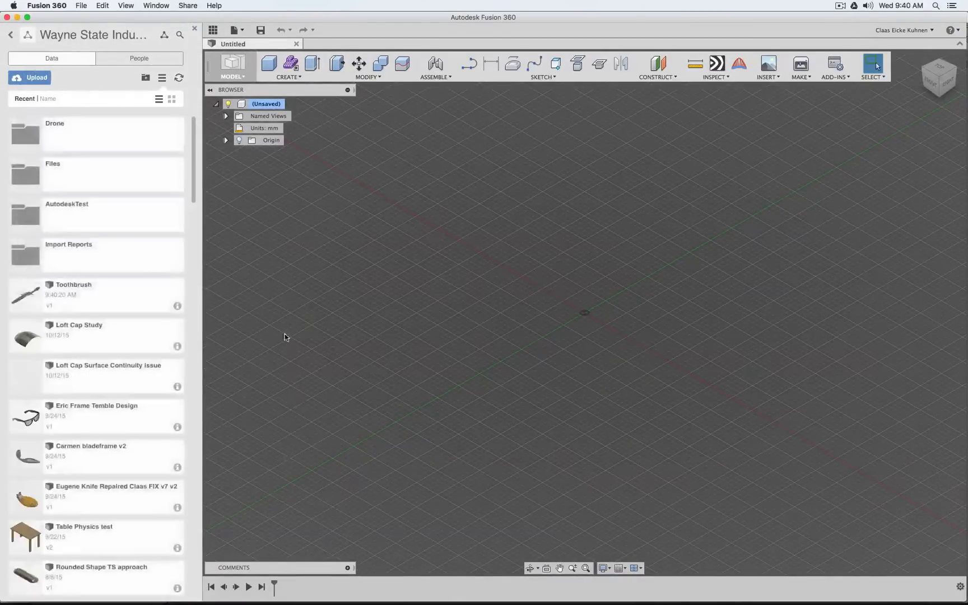
{"action": "left_click", "coordinate": [112, 296]}
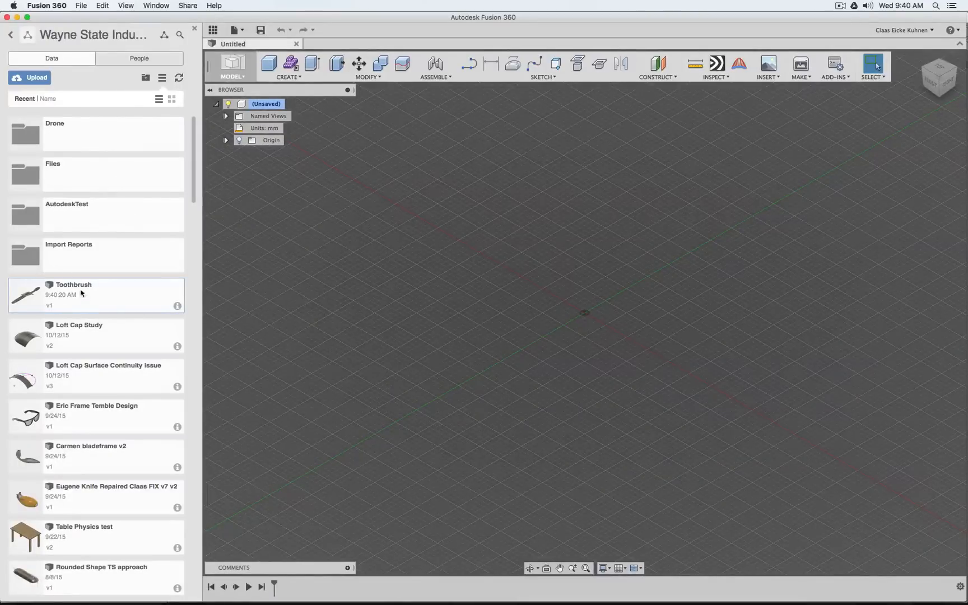
{"action": "double_click", "coordinate": [104, 292]}
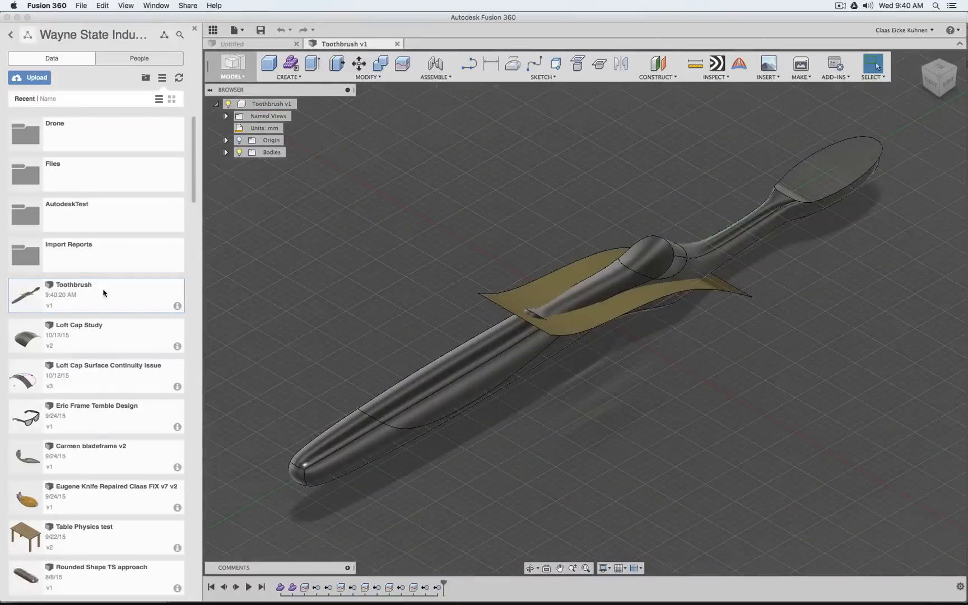
Expand the Bodies folder and its Unstitched group to list the Body2 surface, and put away the project file list
{"action": "left_click", "coordinate": [225, 152]}
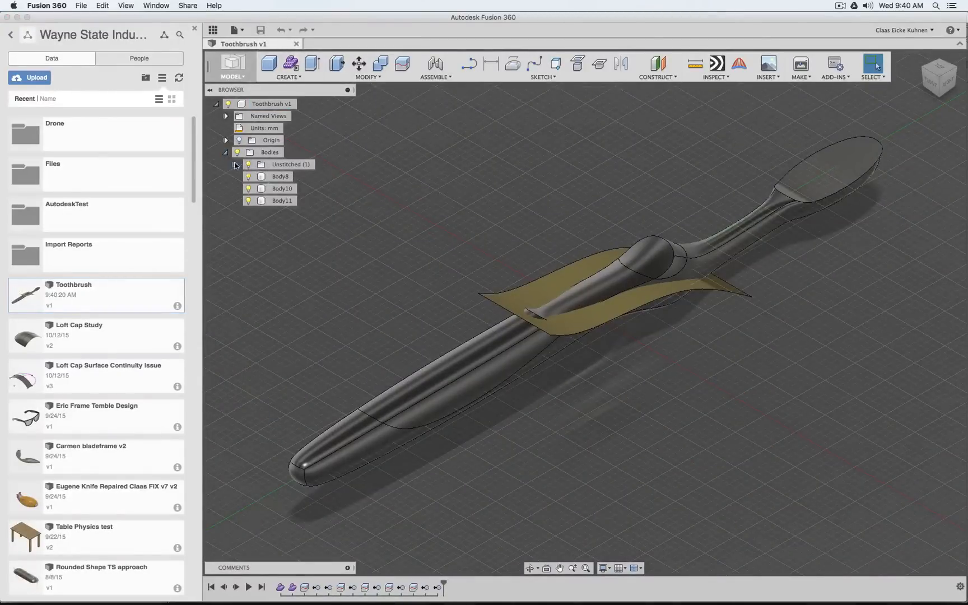
{"action": "left_click", "coordinate": [236, 165]}
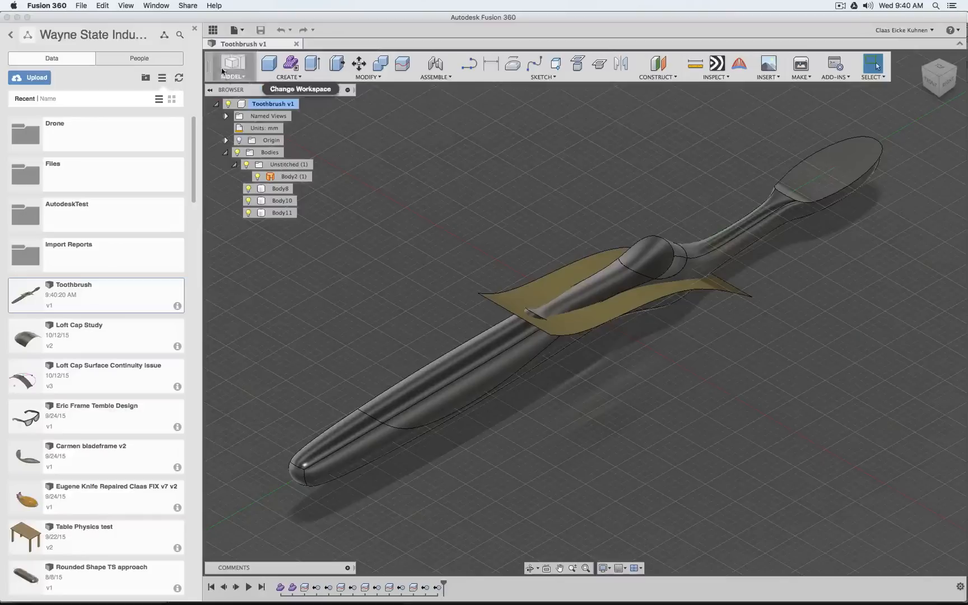
{"action": "left_click", "coordinate": [218, 28]}
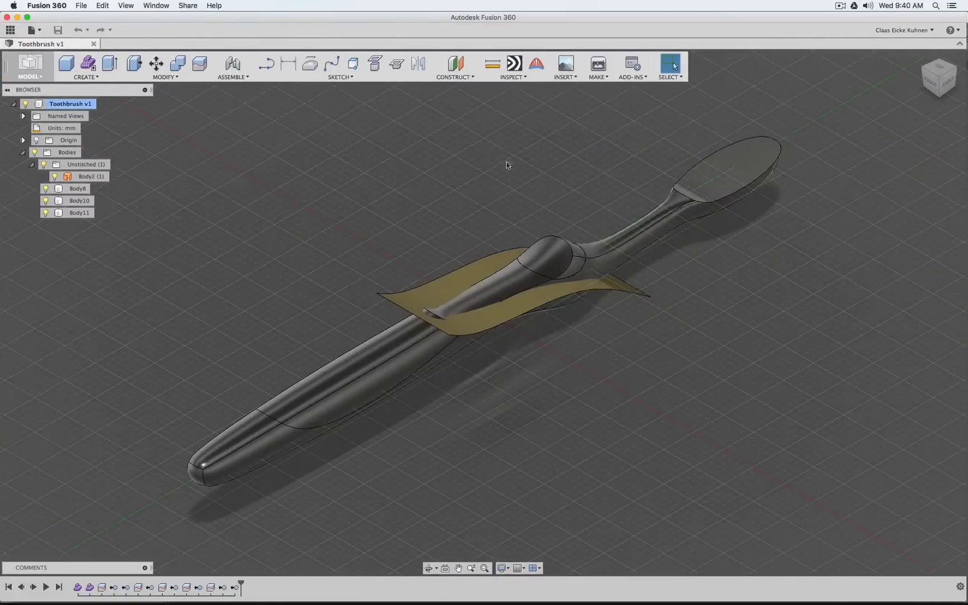
View the toothbrush from its left side and hide Body11 and Body8, leaving Body10 and the cutting surface shown
{"action": "mouse_move", "coordinate": [938, 81]}
{"action": "left_mouse_down"}
{"action": "mouse_move", "coordinate": [893, 61]}
{"action": "mouse_move", "coordinate": [860, 69]}
{"action": "mouse_move", "coordinate": [817, 61]}
{"action": "left_mouse_up"}
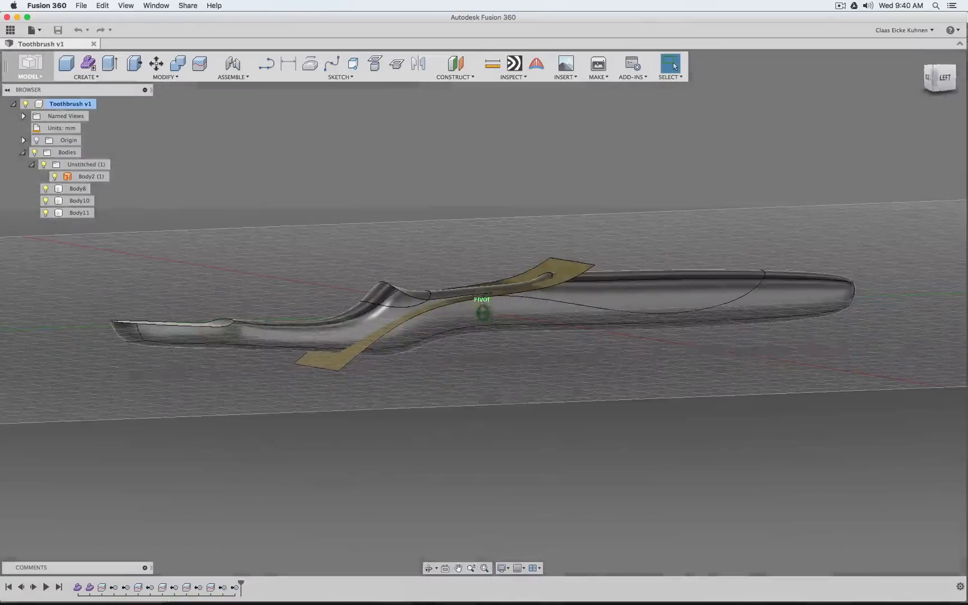
{"action": "left_click", "coordinate": [944, 78]}
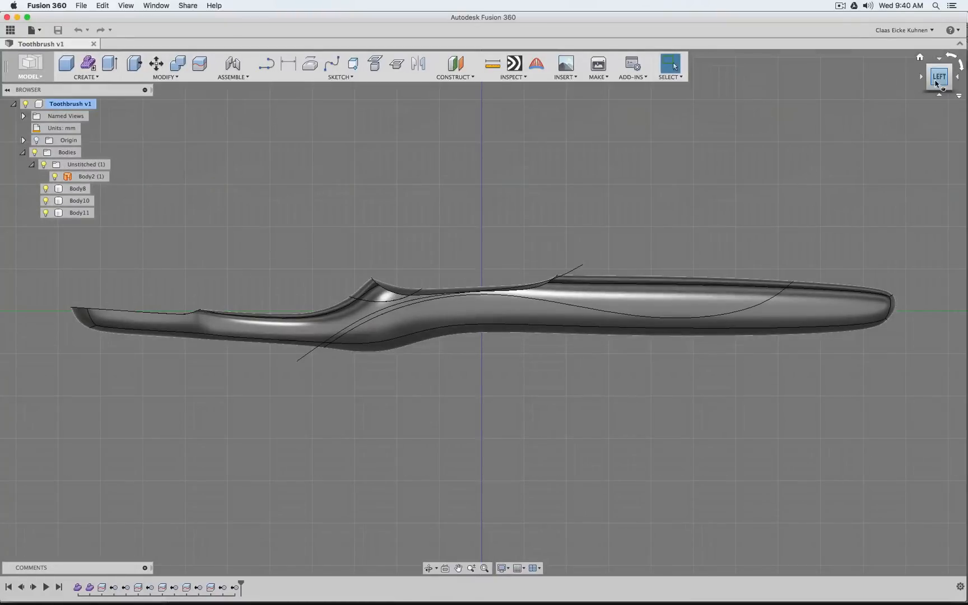
{"action": "left_click_drag", "start_coordinate": [937, 82], "coordinate": [940, 87]}
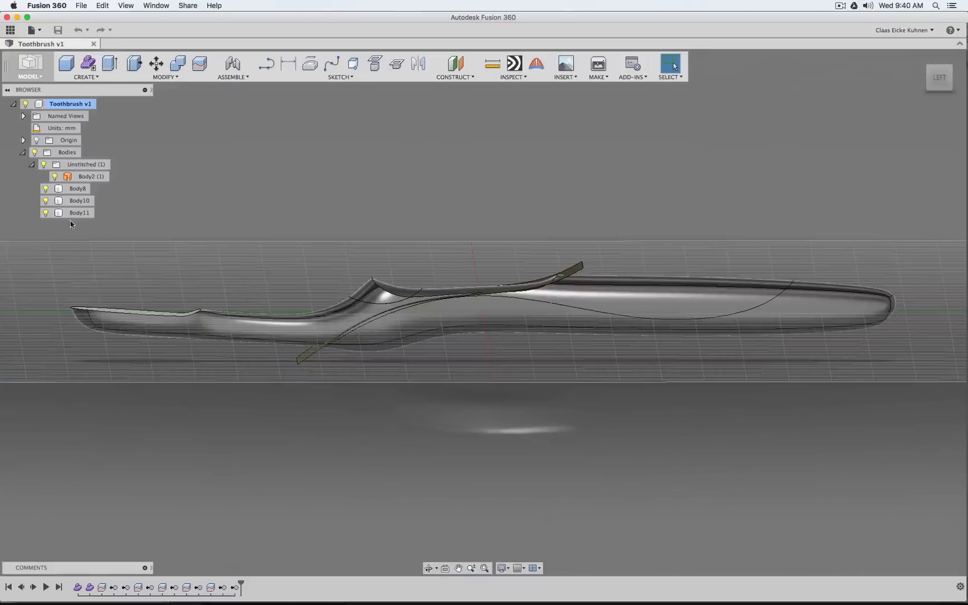
{"action": "left_click", "coordinate": [47, 213]}
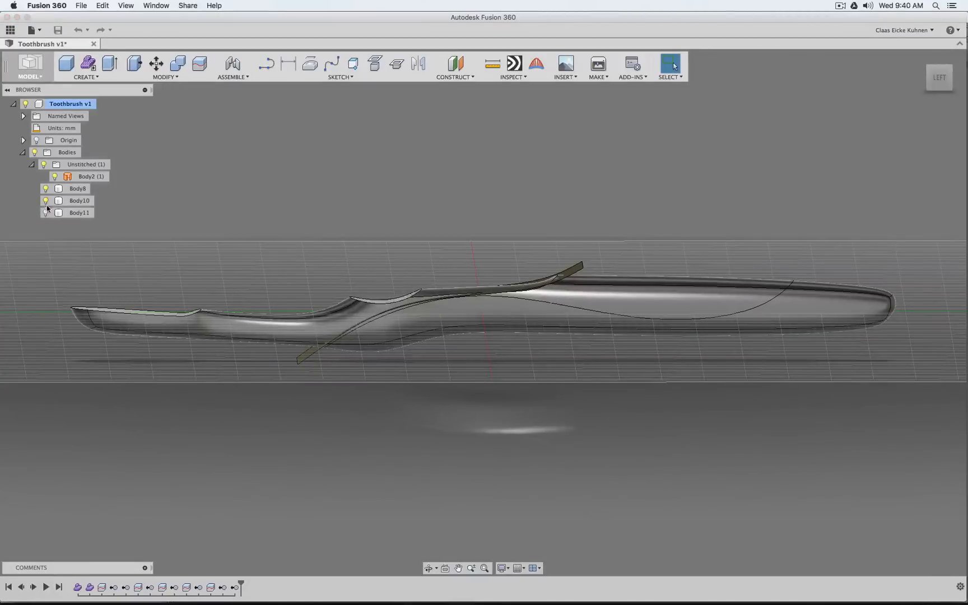
{"action": "left_click", "coordinate": [46, 189]}
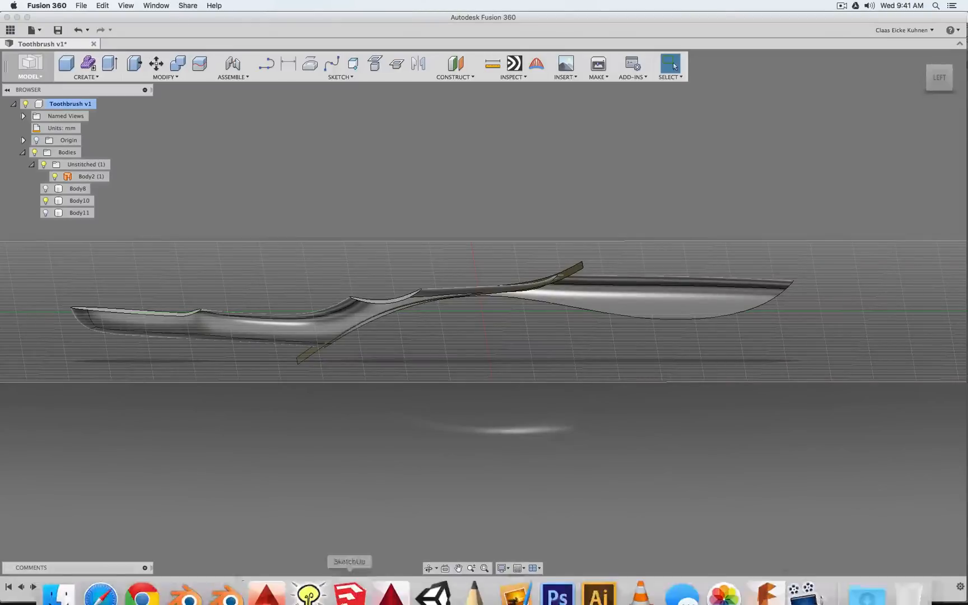
Switch to Blender and examine the green handle core alone and together with the white toothbrush body, ending in the front view
{"action": "left_click", "coordinate": [187, 589]}
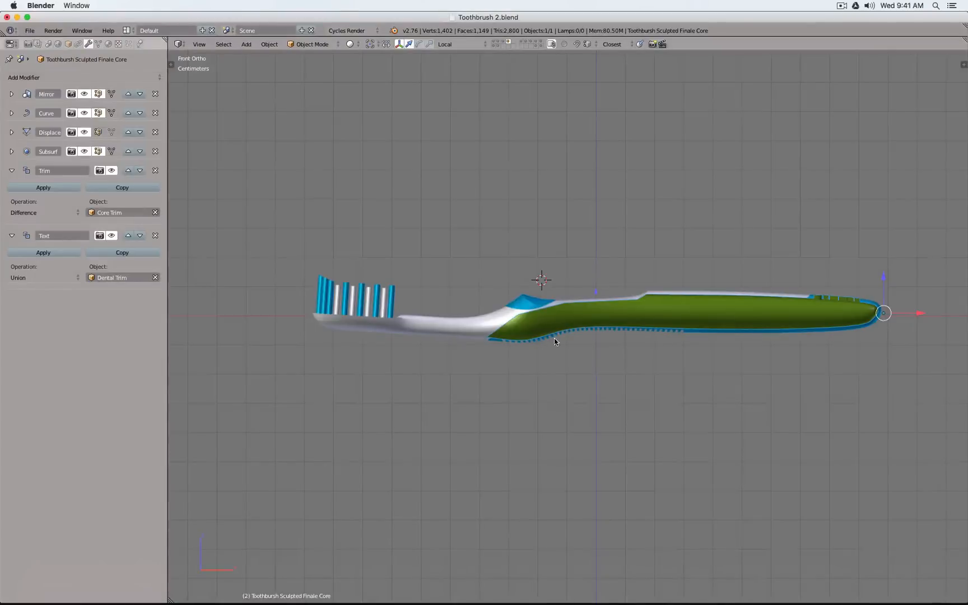
{"action": "key", "text": "KP_8"}
{"action": "key", "text": "KP_8"}
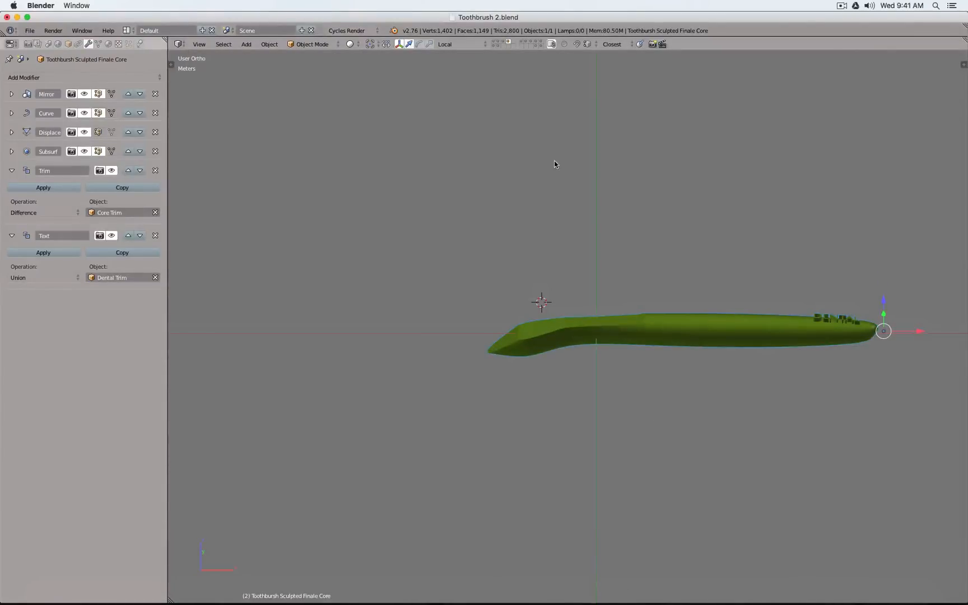
{"action": "left_click", "coordinate": [526, 43], "text": "shift"}
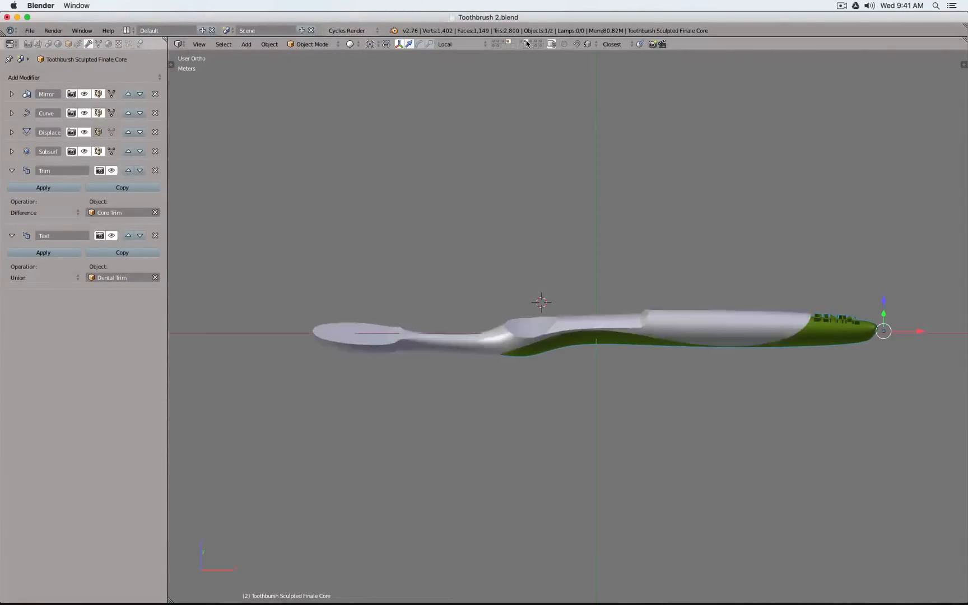
{"action": "middle_click_drag", "start_coordinate": [600, 200], "coordinate": [581, 160]}
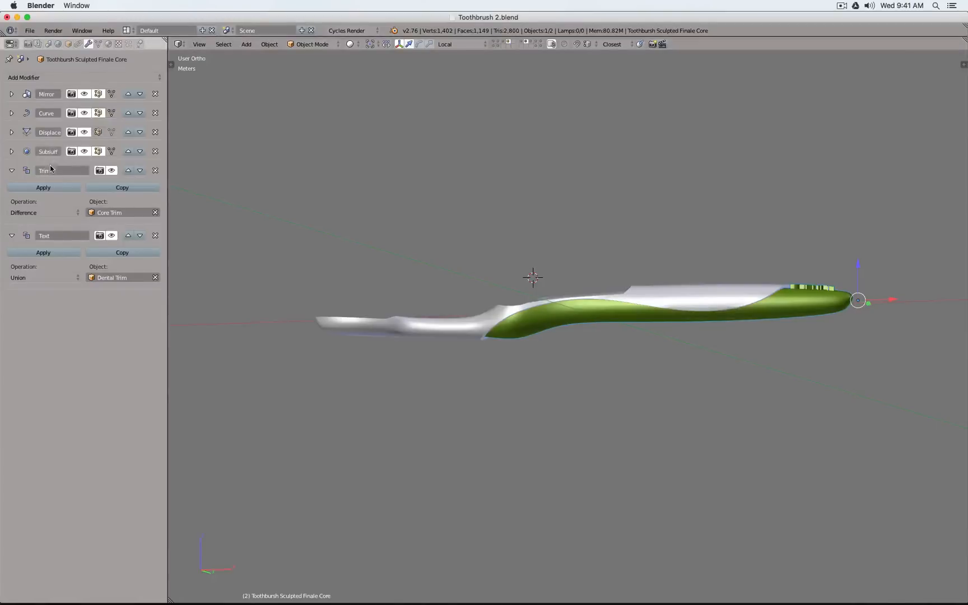
{"action": "left_click", "coordinate": [510, 44]}
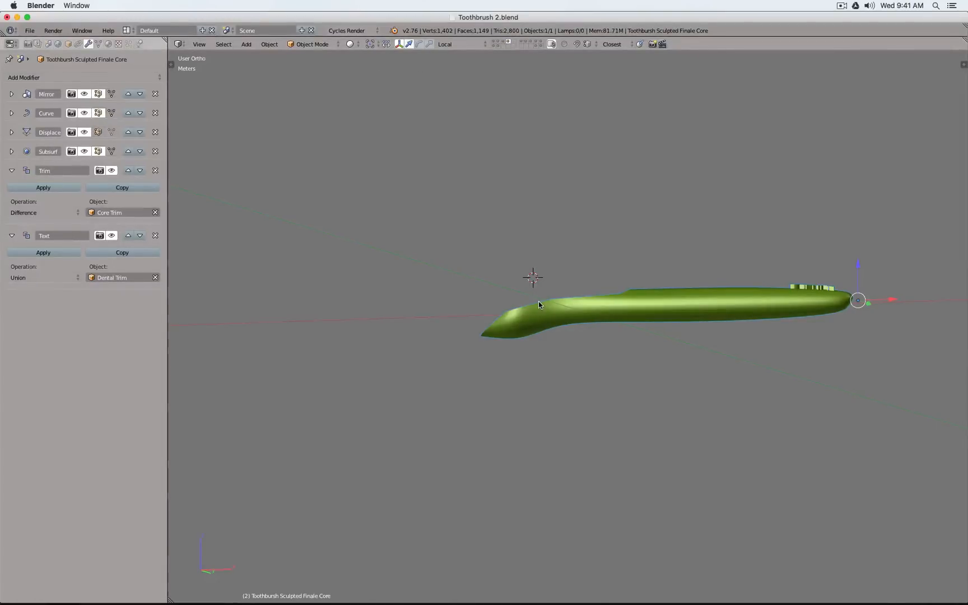
{"action": "key", "text": "KP_1"}
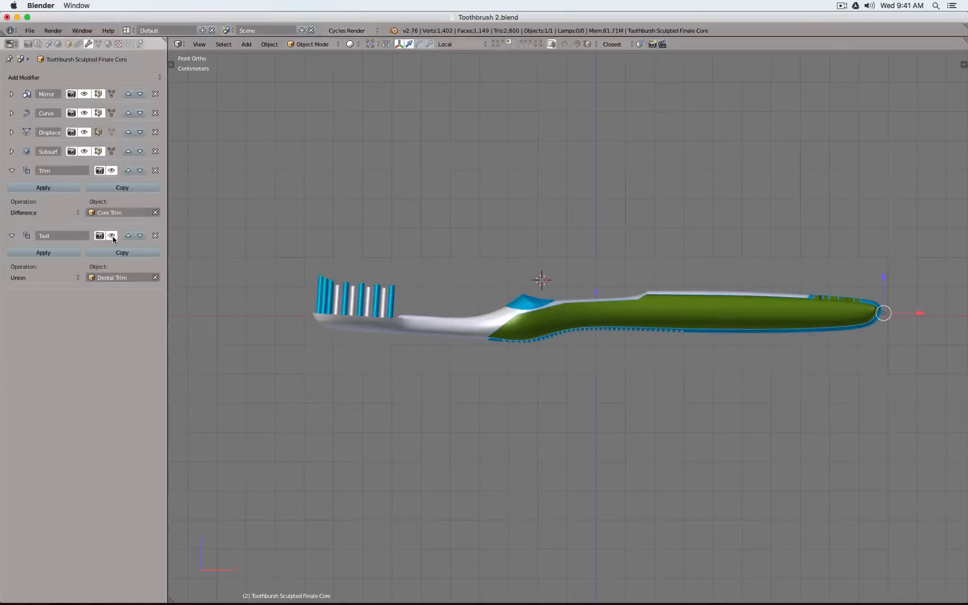
Turn off viewport display of the core's Text, Trim and Subsurf modifiers and export it over Toothbrush 2.obj on the Desktop
{"action": "left_click", "coordinate": [112, 236]}
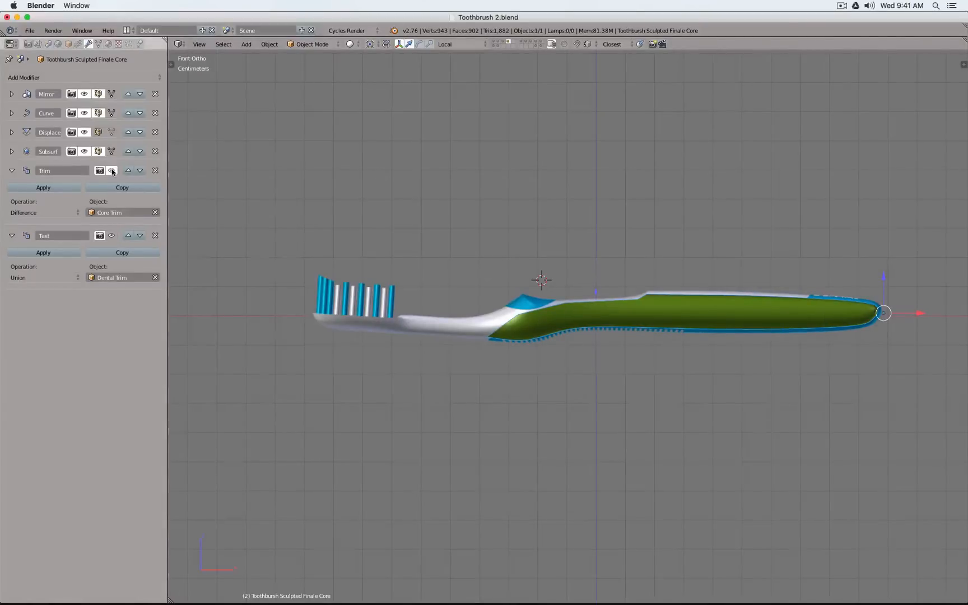
{"action": "left_click", "coordinate": [112, 169]}
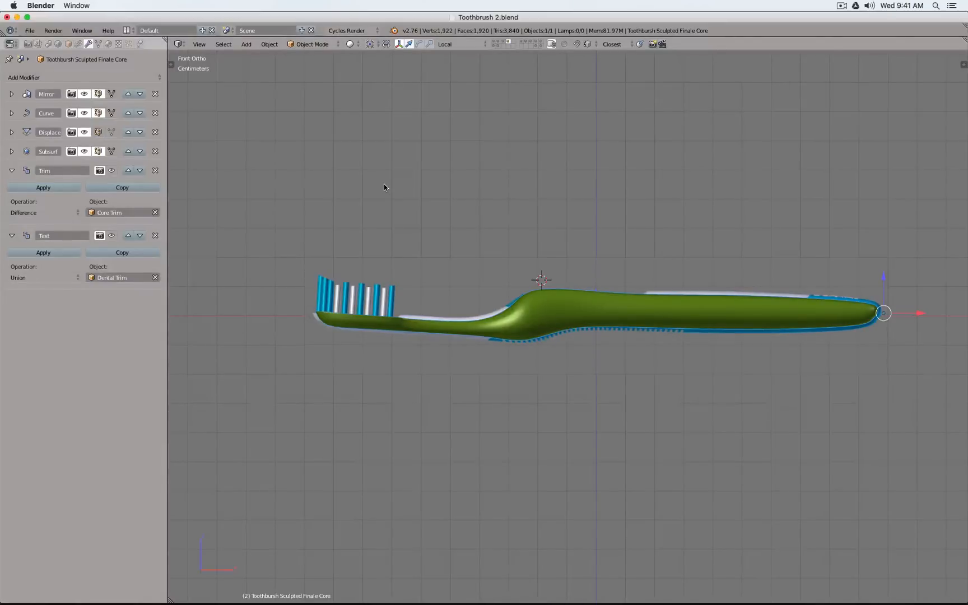
{"action": "left_click", "coordinate": [84, 152]}
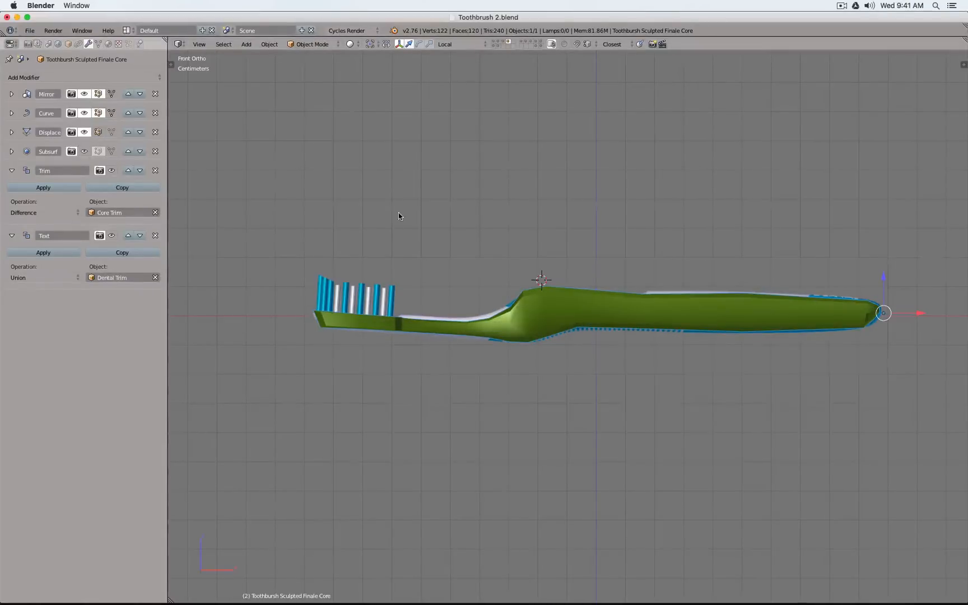
{"action": "key", "text": "space"}
{"action": "key", "text": "Return"}
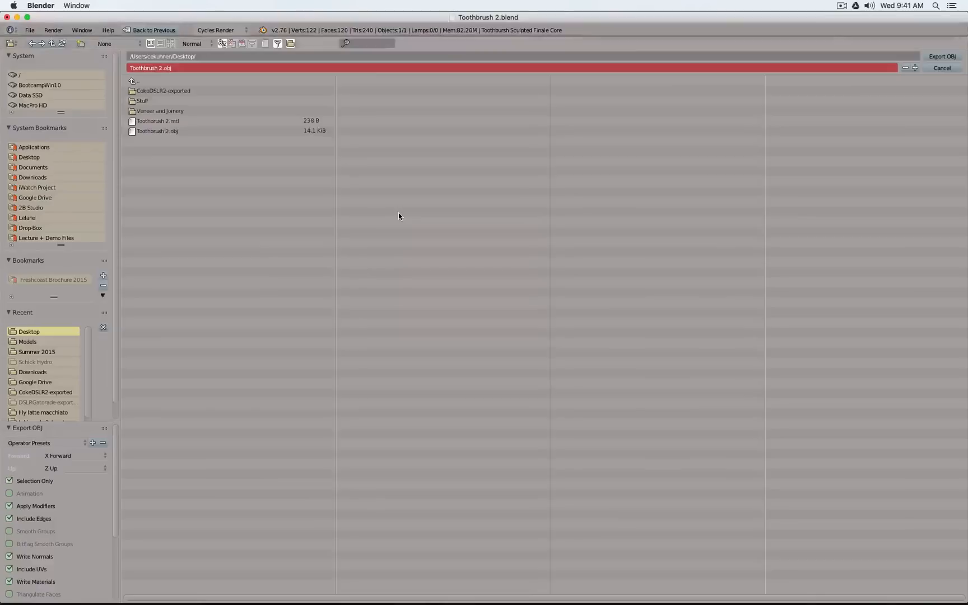
{"action": "left_click", "coordinate": [940, 57]}
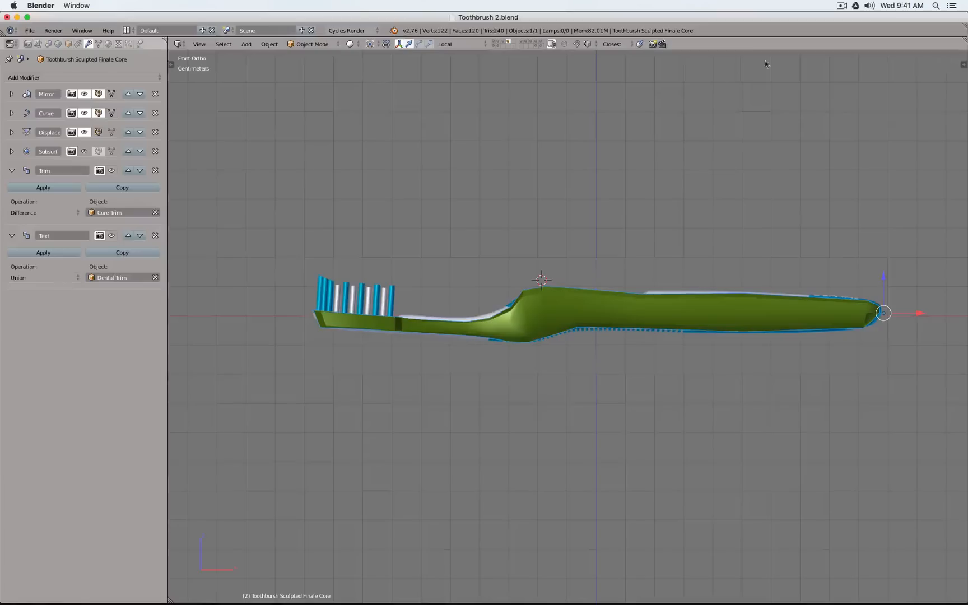
Turn the core's Subsurf, Trim and Text modifiers back on in the viewport and switch to Fusion 360
{"action": "left_click", "coordinate": [84, 152]}
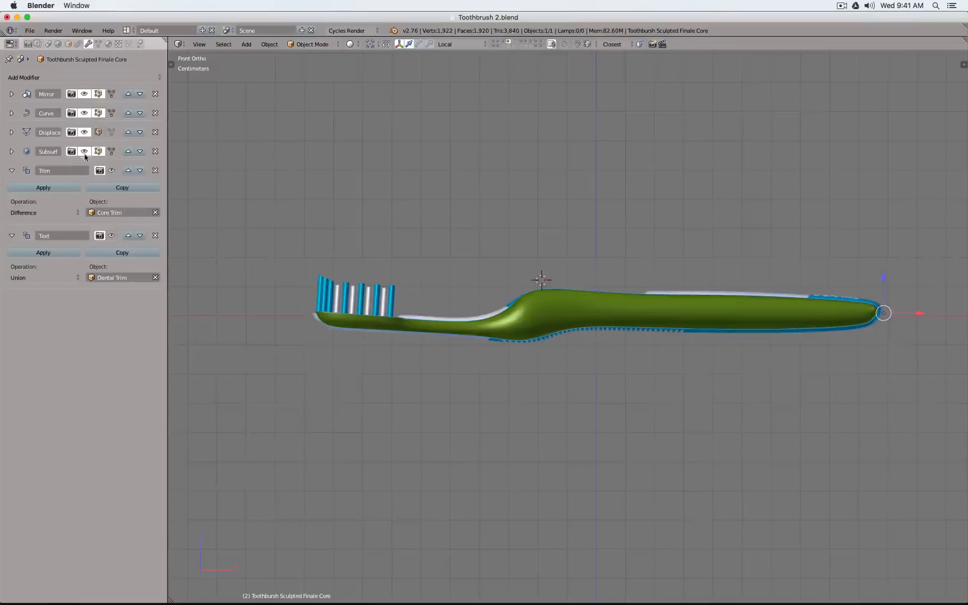
{"action": "left_click", "coordinate": [112, 171]}
{"action": "mouse_move", "coordinate": [436, 603]}
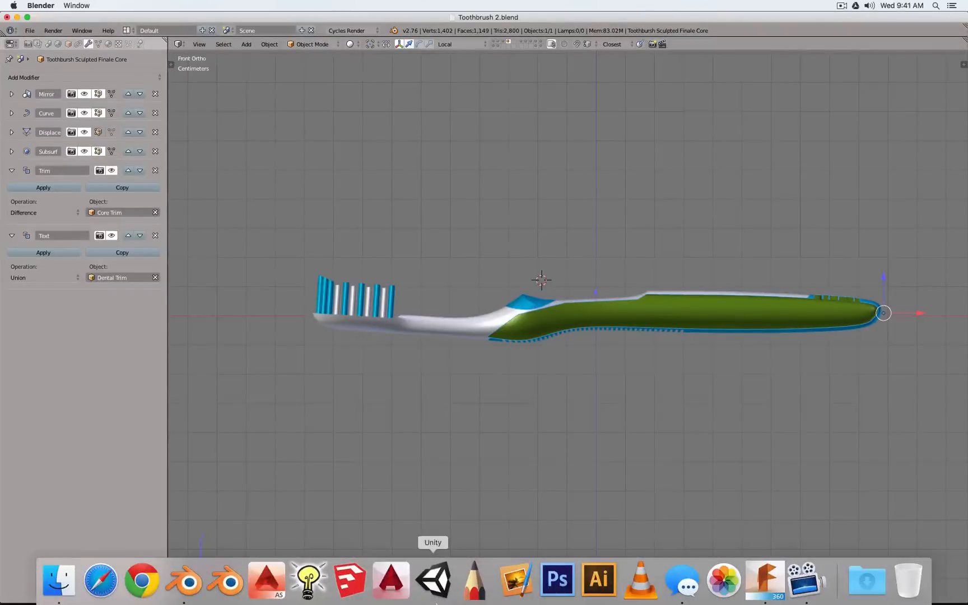
{"action": "left_click", "coordinate": [763, 584]}
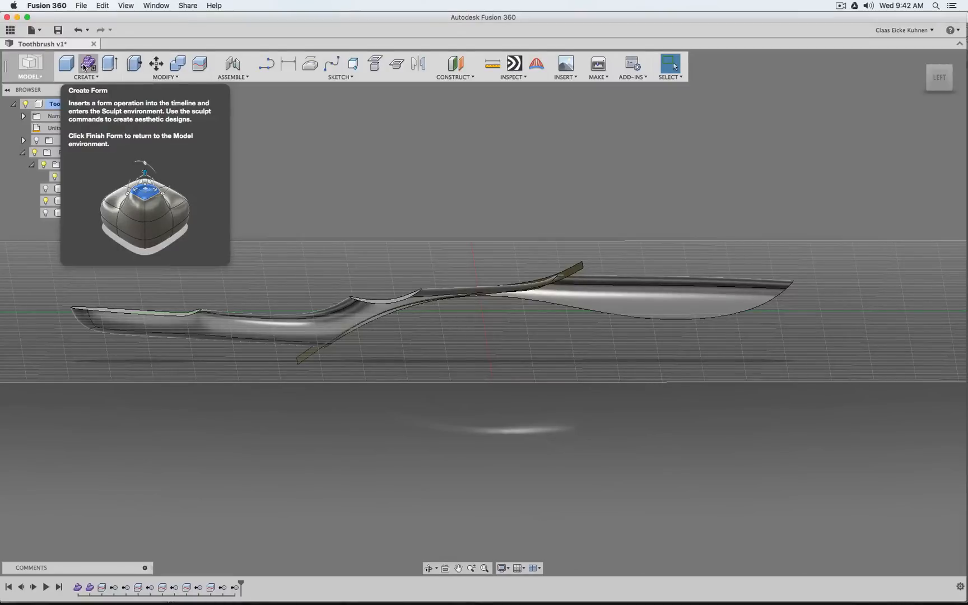
Create a new form and insert the Toothbrush 2.obj mesh from the Desktop with Meter as the unit type
{"action": "left_click", "coordinate": [84, 66]}
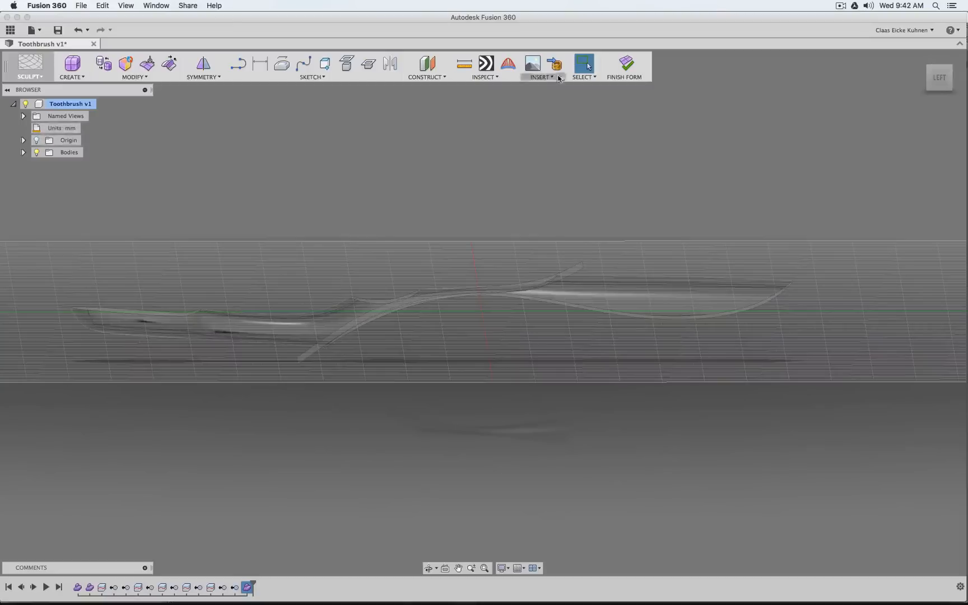
{"action": "left_click", "coordinate": [556, 66]}
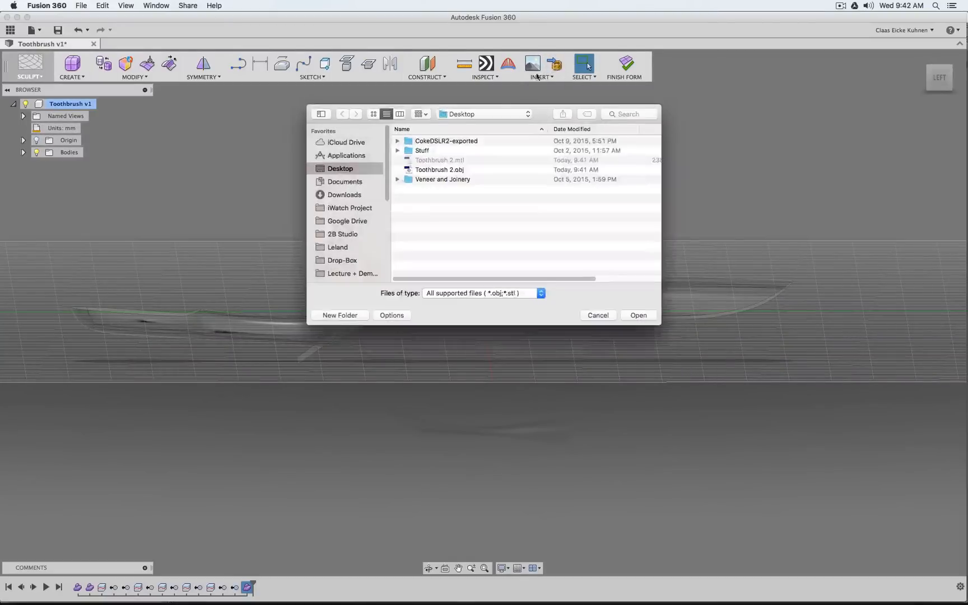
{"action": "left_click", "coordinate": [448, 168]}
{"action": "left_click", "coordinate": [640, 316]}
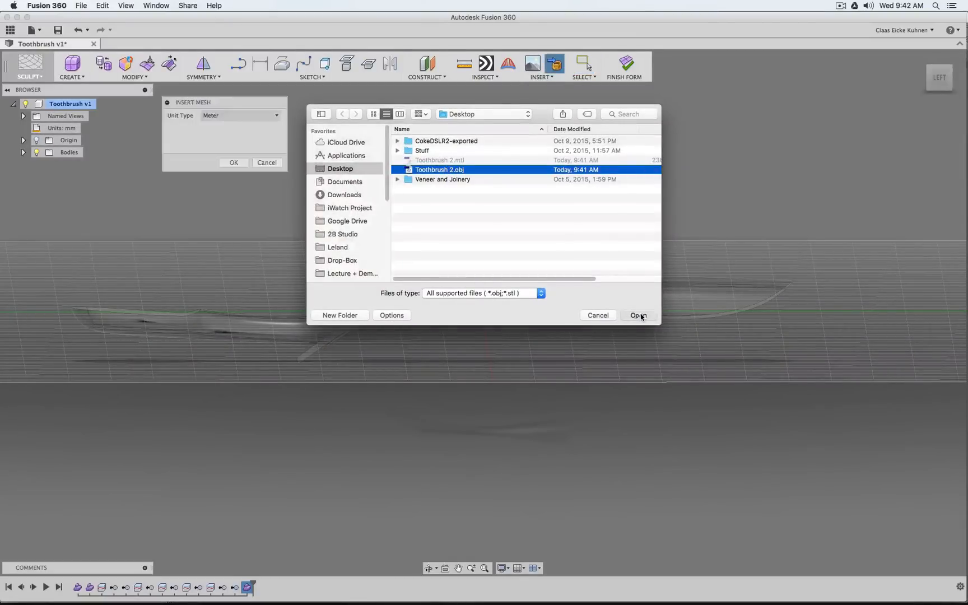
{"action": "left_click", "coordinate": [233, 162]}
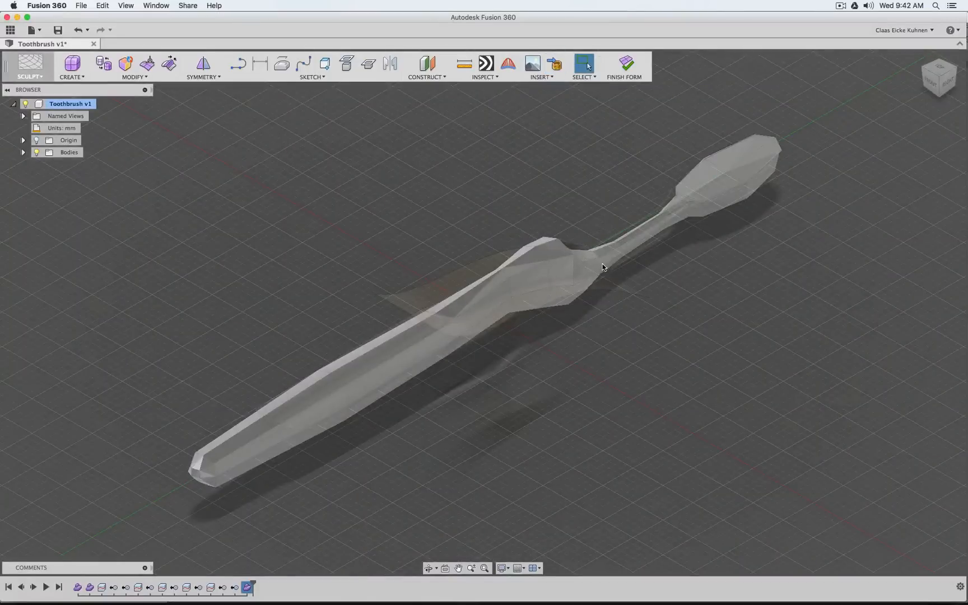
Convert the inserted toothbrush core mesh into a T-spline body
{"action": "left_click", "coordinate": [340, 402]}
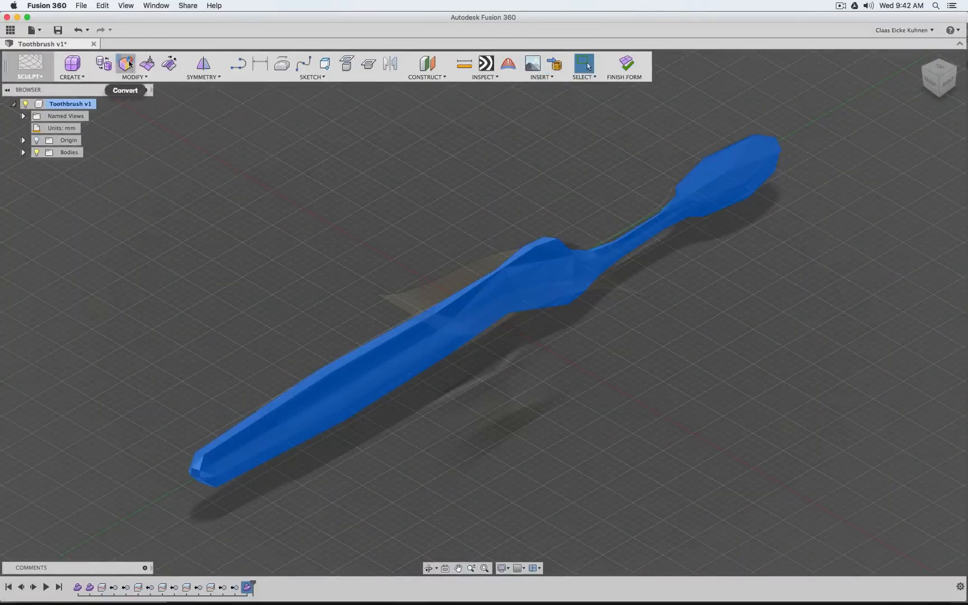
{"action": "left_click", "coordinate": [128, 64]}
{"action": "left_click", "coordinate": [238, 169]}
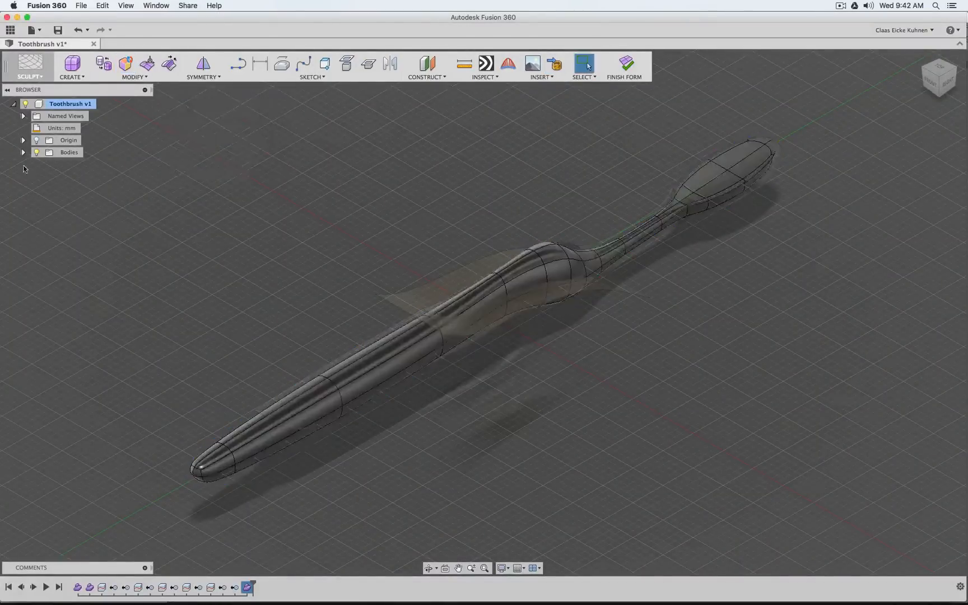
Delete the leftover Toothbrush 2 mesh from the Bodies folder and finish the form
{"action": "left_click", "coordinate": [23, 152]}
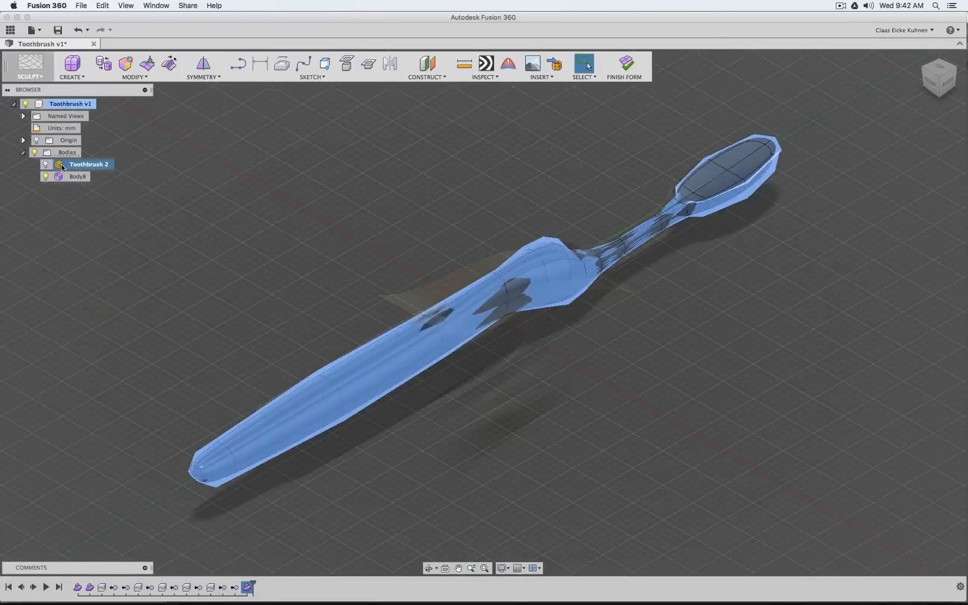
{"action": "key", "text": "Delete"}
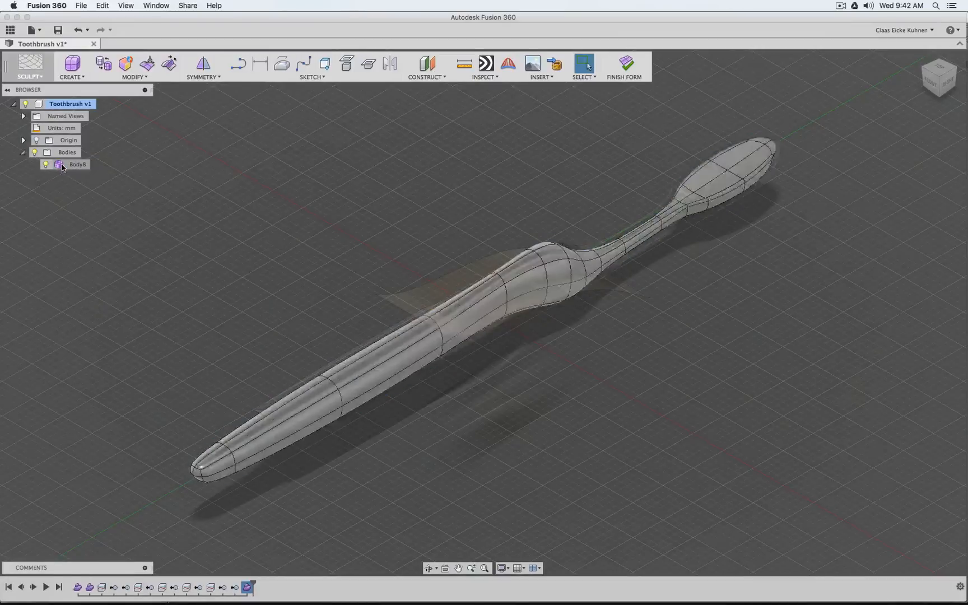
{"action": "left_click", "coordinate": [623, 65]}
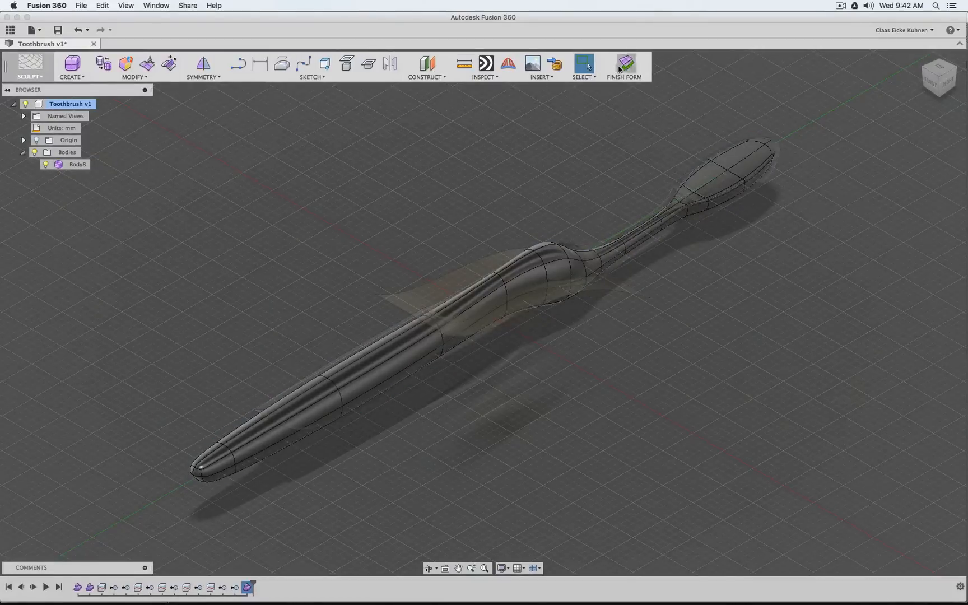
View the toothbrush from its left side and hide Body10, leaving Body14 and the cutting surface shown
{"action": "left_click", "coordinate": [951, 83]}
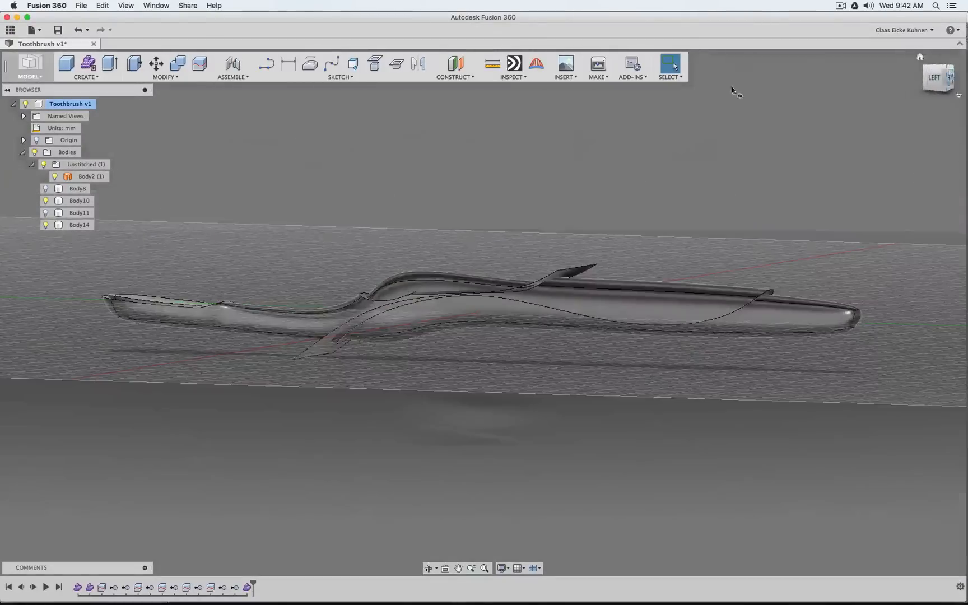
{"action": "left_click", "coordinate": [46, 226]}
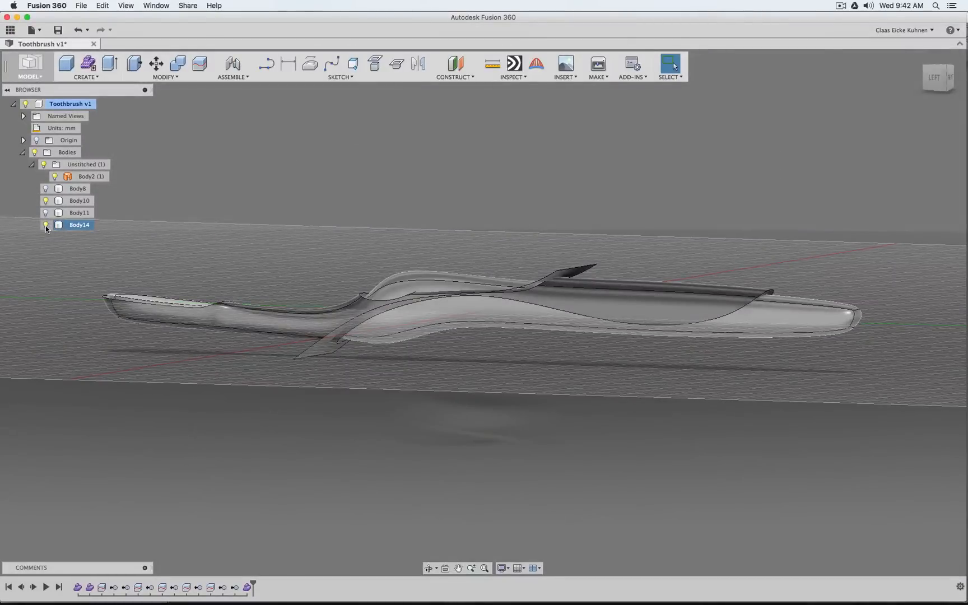
{"action": "left_click", "coordinate": [46, 200]}
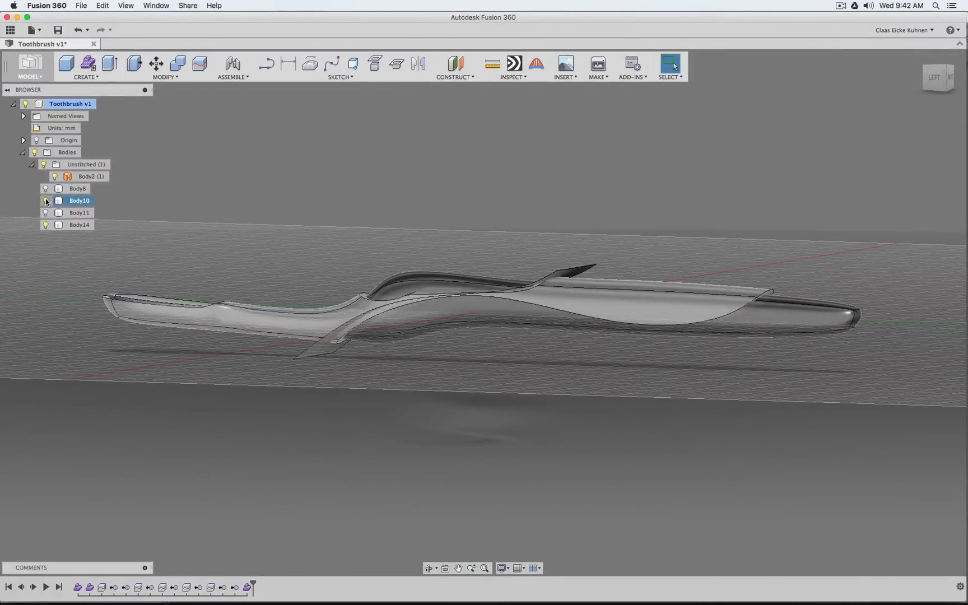
{"action": "left_click", "coordinate": [46, 201]}
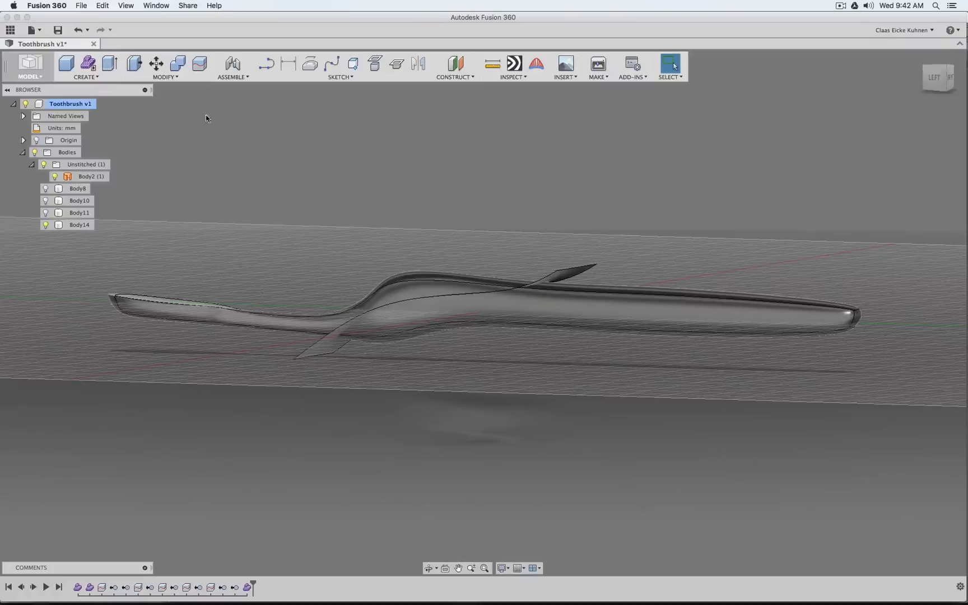
Split Body14 using the Body2 surface as the splitting tool
{"action": "left_click", "coordinate": [201, 66]}
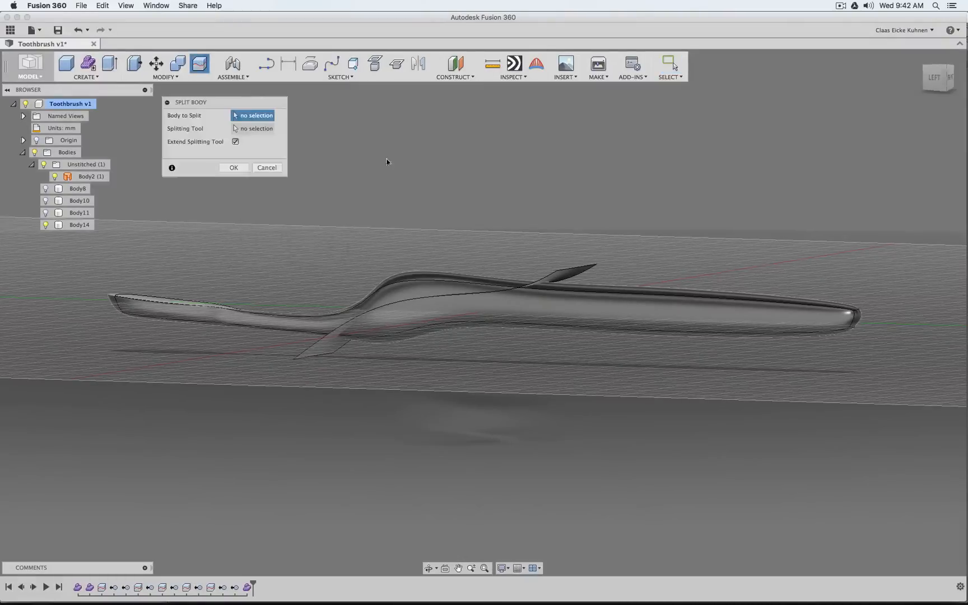
{"action": "left_click", "coordinate": [413, 291]}
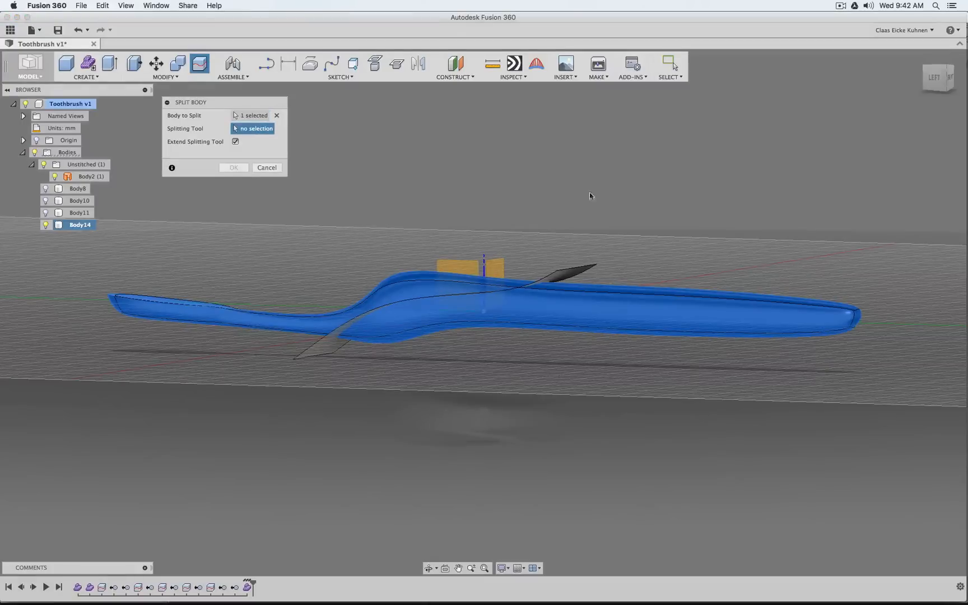
{"action": "left_click", "coordinate": [568, 274]}
{"action": "left_click", "coordinate": [241, 167]}
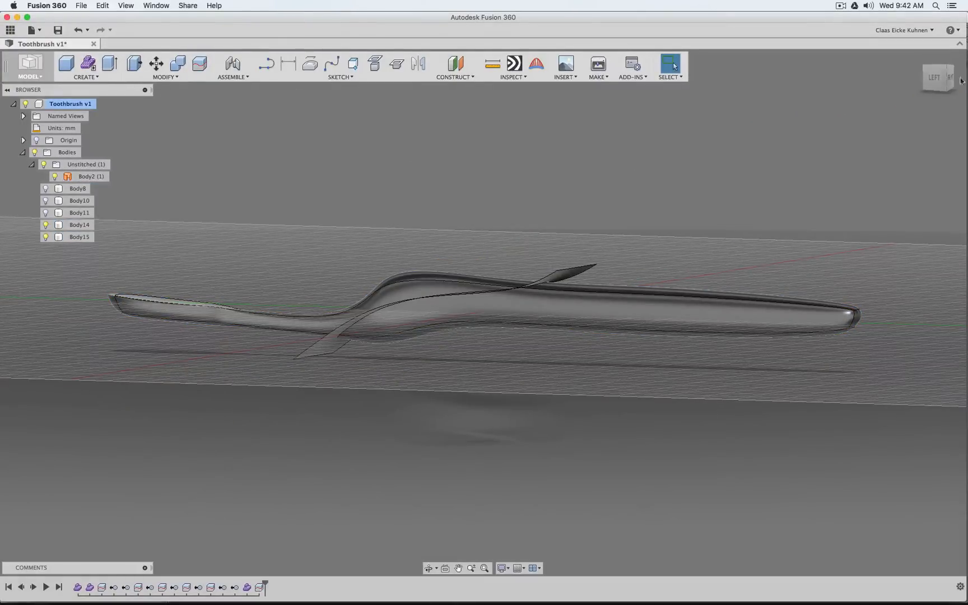
Hide the head-side piece Body14 and show Body10 together with Body15 in the straight left view
{"action": "left_click", "coordinate": [935, 78]}
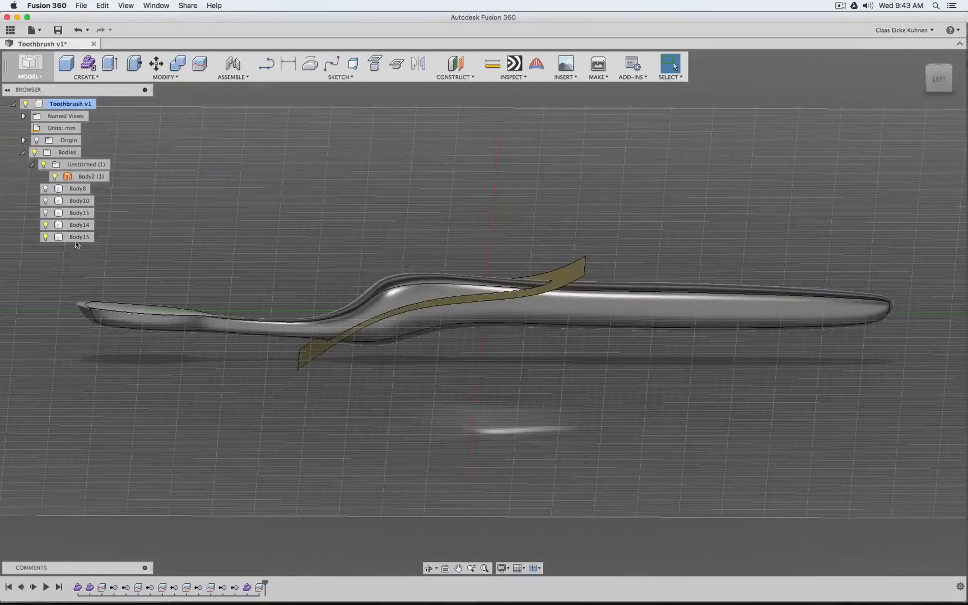
{"action": "left_click", "coordinate": [45, 225]}
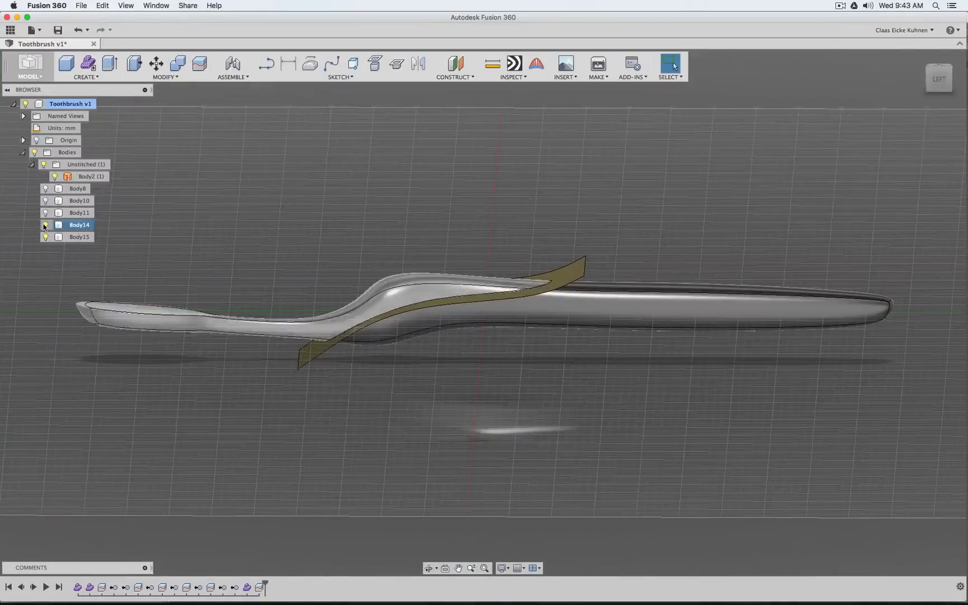
{"action": "left_click", "coordinate": [45, 224]}
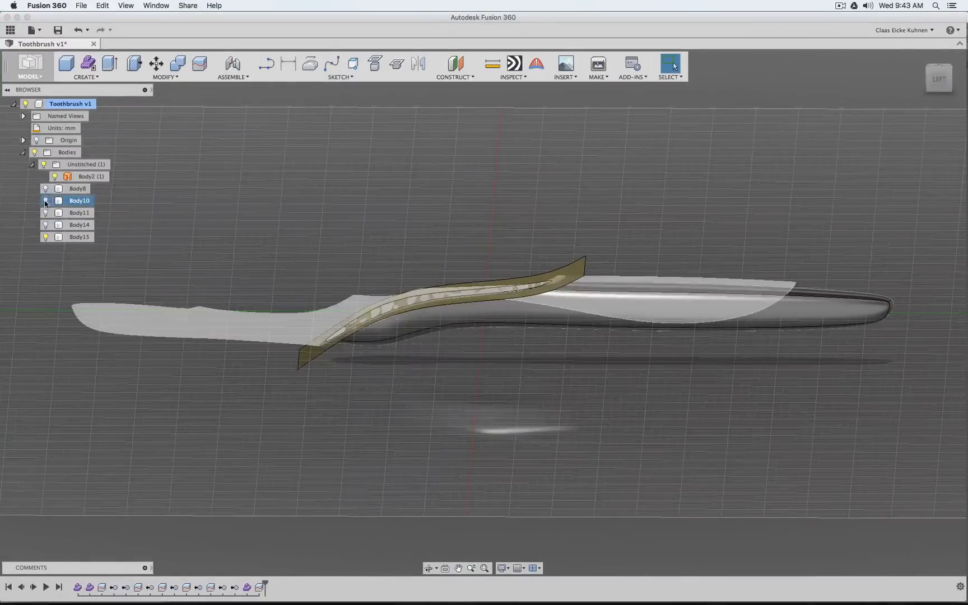
{"action": "left_click", "coordinate": [46, 201]}
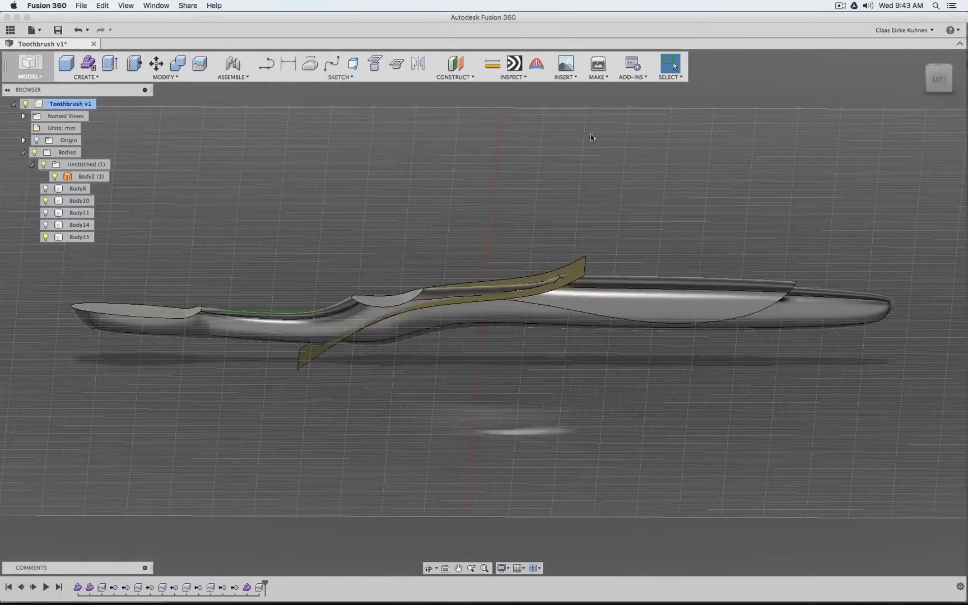
{"action": "left_click", "coordinate": [939, 78]}
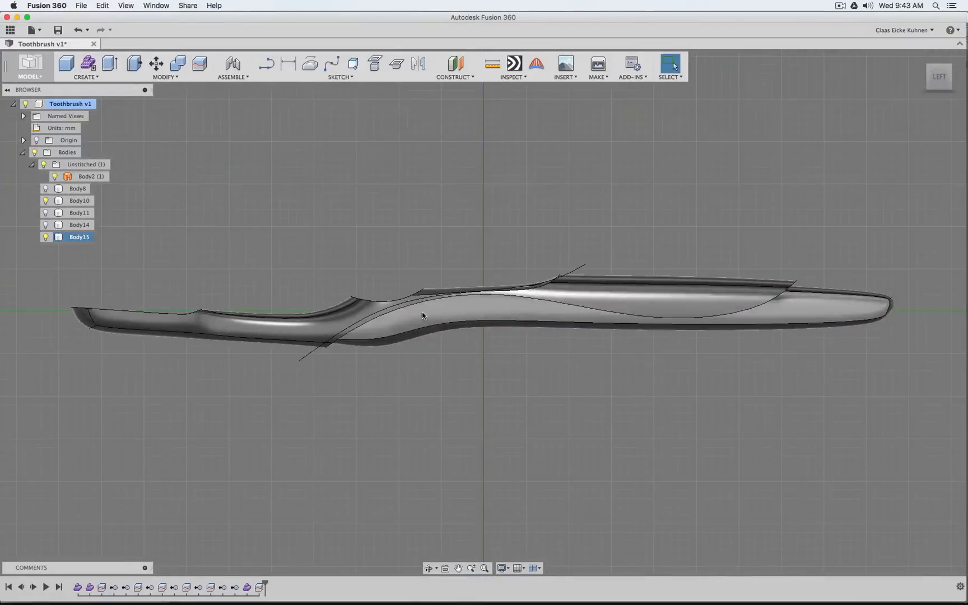
Examine up close how Body15 meets Body10 along the cutting surface, from the left side and at a slight angle
{"action": "left_click", "coordinate": [423, 316]}
{"action": "scroll", "coordinate": [540, 307], "scroll_direction": "up", "scroll_amount": 5}
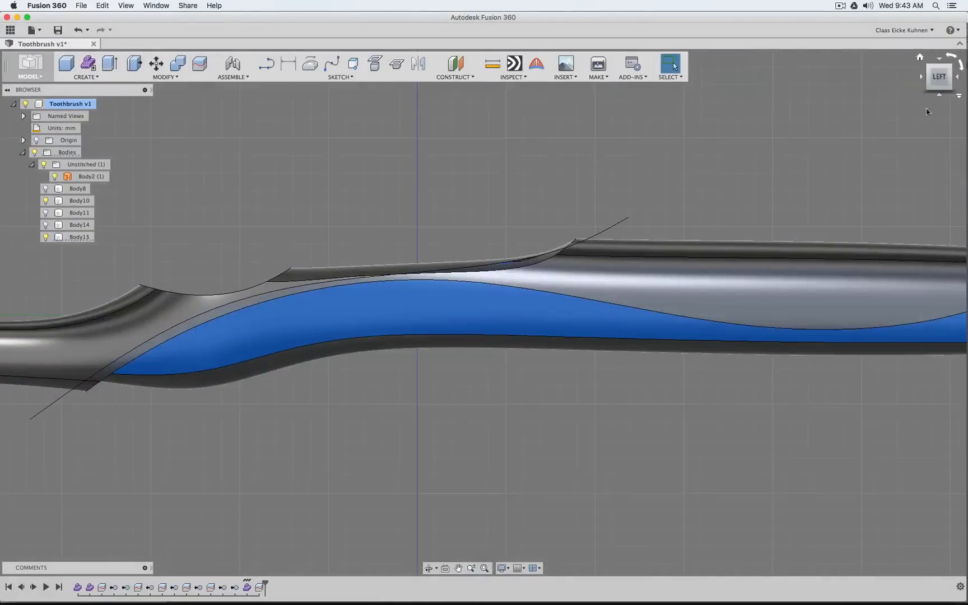
{"action": "left_click", "coordinate": [658, 205]}
{"action": "scroll", "coordinate": [558, 250], "scroll_direction": "up", "scroll_amount": 8}
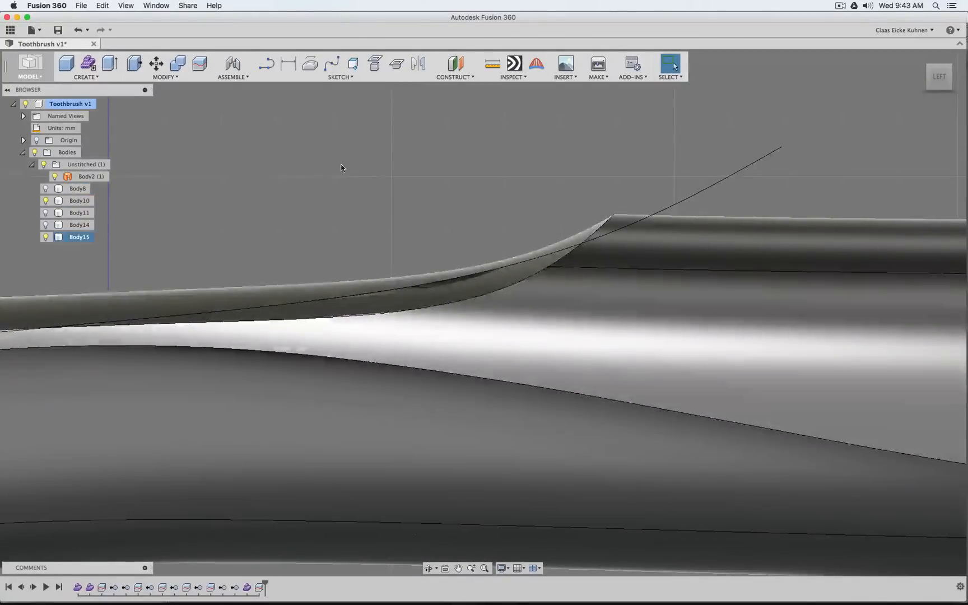
{"action": "scroll", "coordinate": [341, 167], "scroll_direction": "down", "scroll_amount": 8}
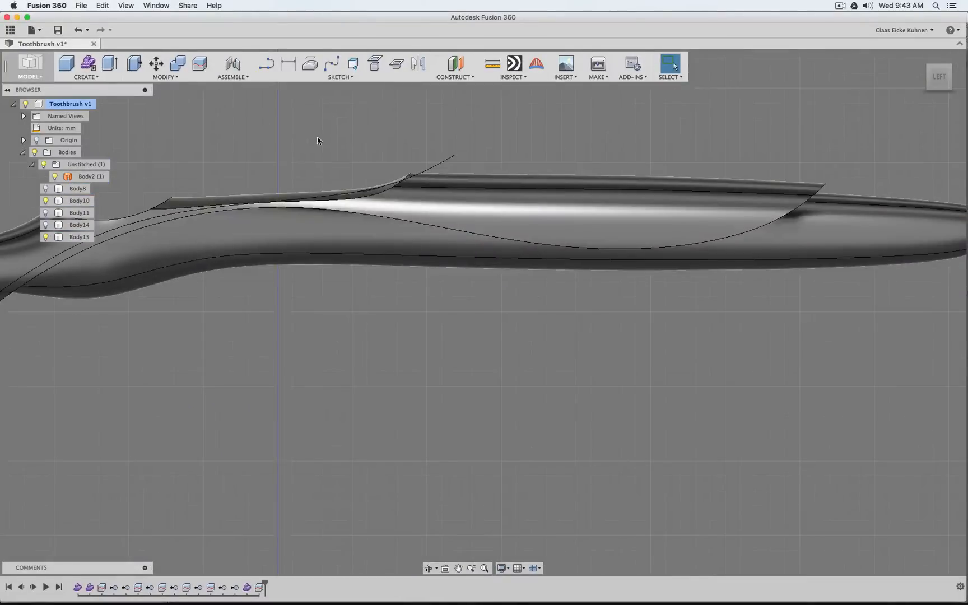
{"action": "middle_click_drag", "start_coordinate": [317, 139], "coordinate": [560, 162]}
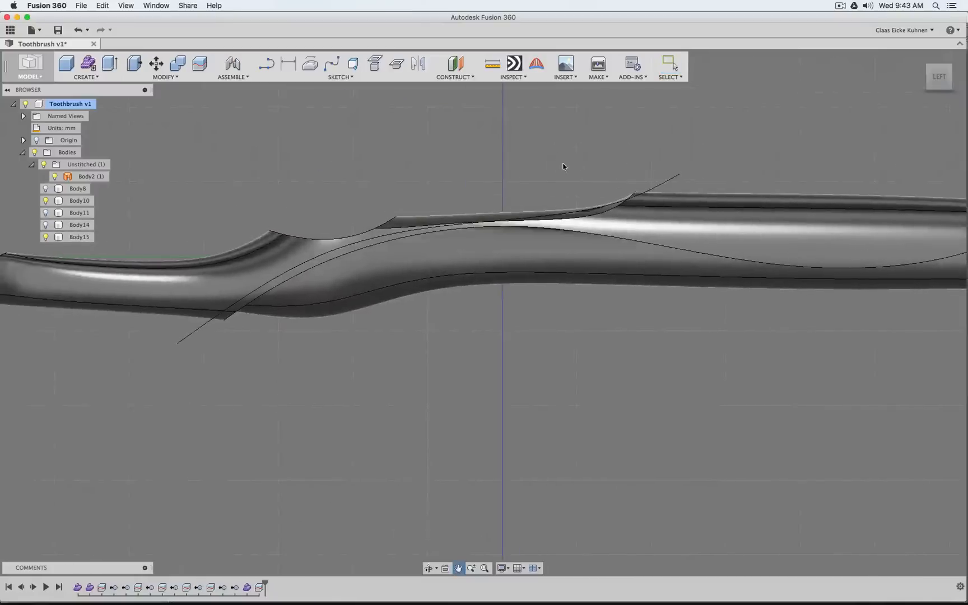
{"action": "left_click", "coordinate": [664, 186]}
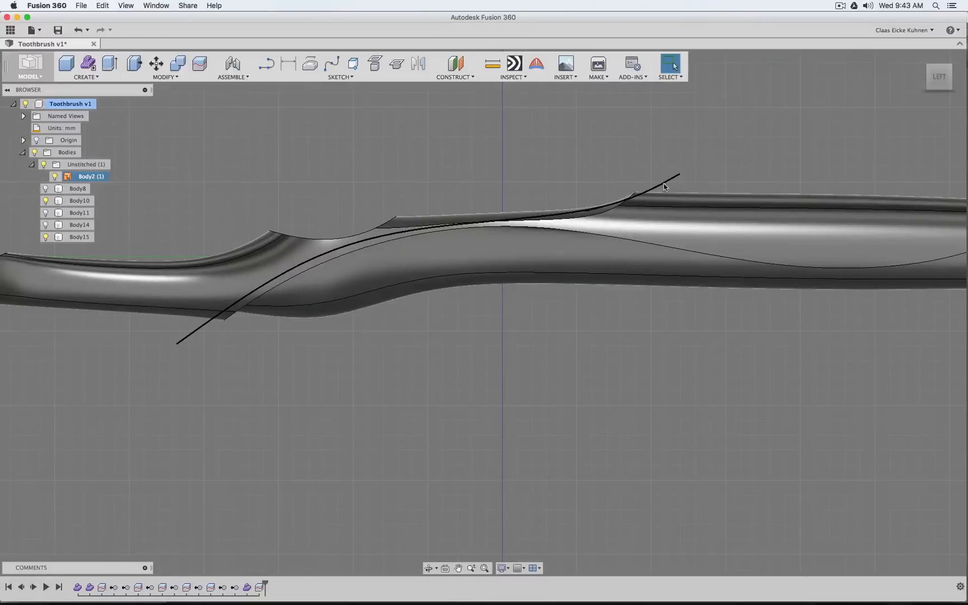
{"action": "left_click", "coordinate": [497, 181]}
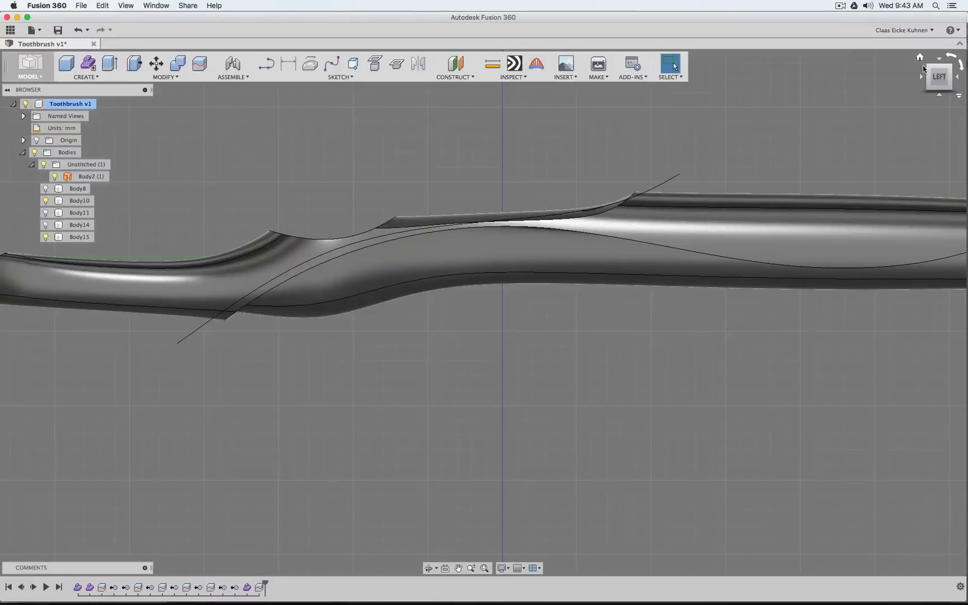
{"action": "left_click_drag", "start_coordinate": [941, 72], "coordinate": [960, 79]}
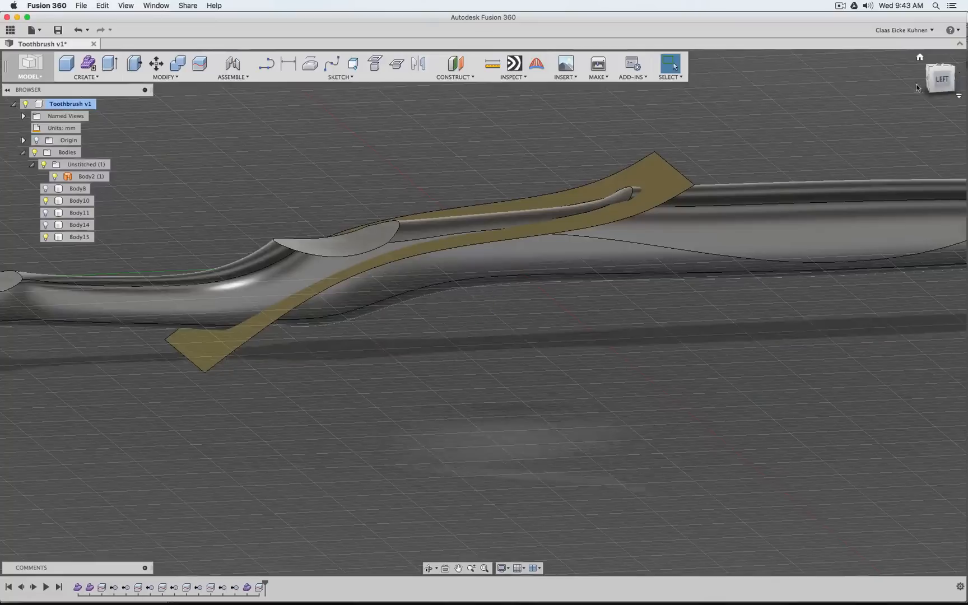
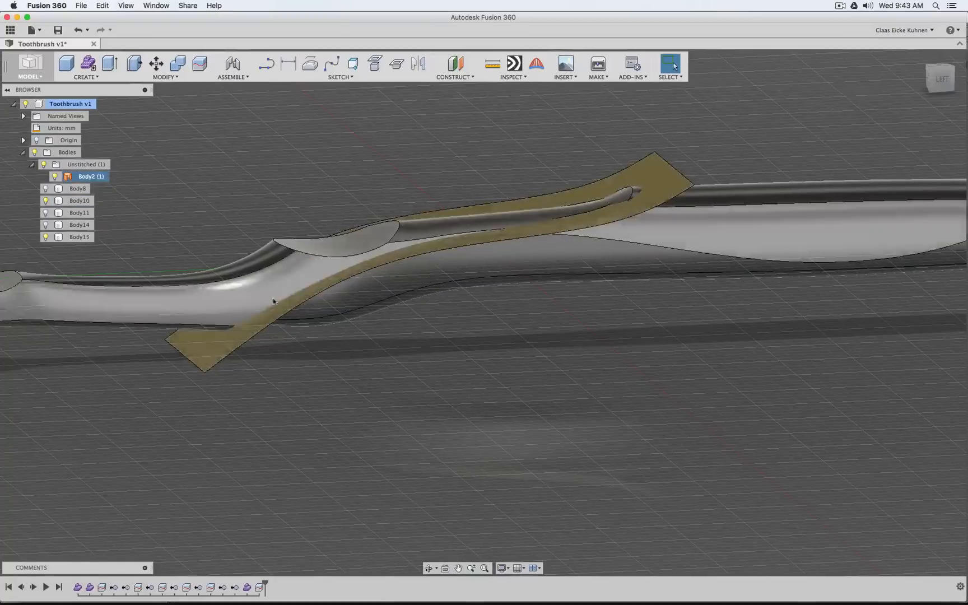
Open the form containing the cutting surfaces for editing and view the surfaces at a slight angle from the left
{"action": "right_click", "coordinate": [90, 587]}
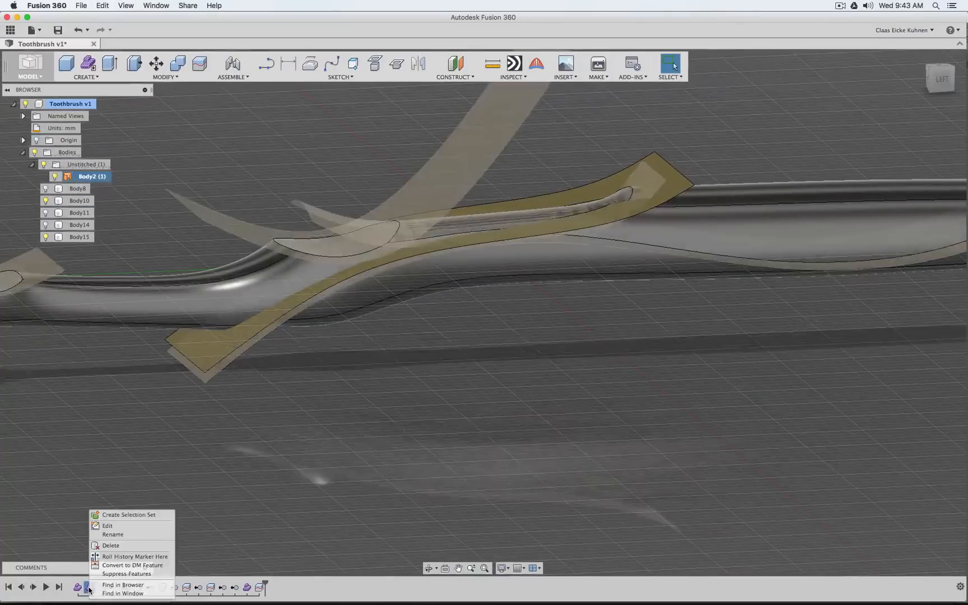
{"action": "left_click", "coordinate": [118, 527]}
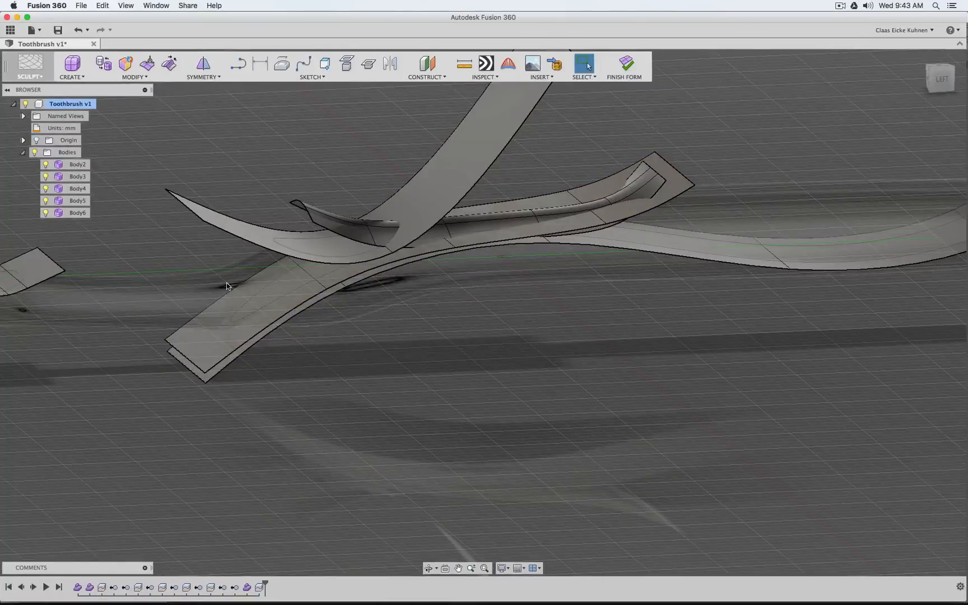
{"action": "mouse_move", "coordinate": [942, 82]}
{"action": "left_mouse_down"}
{"action": "mouse_move", "coordinate": [911, 66]}
{"action": "mouse_move", "coordinate": [944, 72]}
{"action": "mouse_move", "coordinate": [928, 77]}
{"action": "mouse_move", "coordinate": [945, 78]}
{"action": "mouse_move", "coordinate": [944, 106]}
{"action": "mouse_move", "coordinate": [935, 62]}
{"action": "mouse_move", "coordinate": [943, 102]}
{"action": "left_mouse_up"}
{"action": "mouse_move", "coordinate": [483, 312]}
{"action": "middle_mouse_down", "text": "shift"}
{"action": "mouse_move", "coordinate": [476, 241]}
{"action": "mouse_move", "coordinate": [468, 266]}
{"action": "mouse_move", "coordinate": [499, 252]}
{"action": "mouse_move", "coordinate": [519, 272]}
{"action": "middle_mouse_up", "text": "shift"}
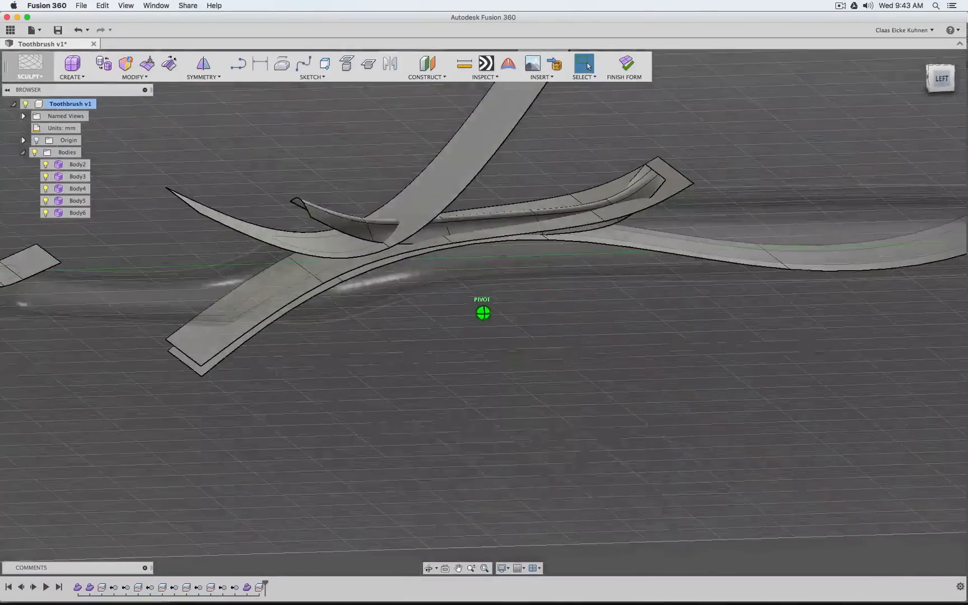
Crease the three inner cross edges of the Body2 cutting surface and finish the form
{"action": "left_click", "coordinate": [137, 77]}
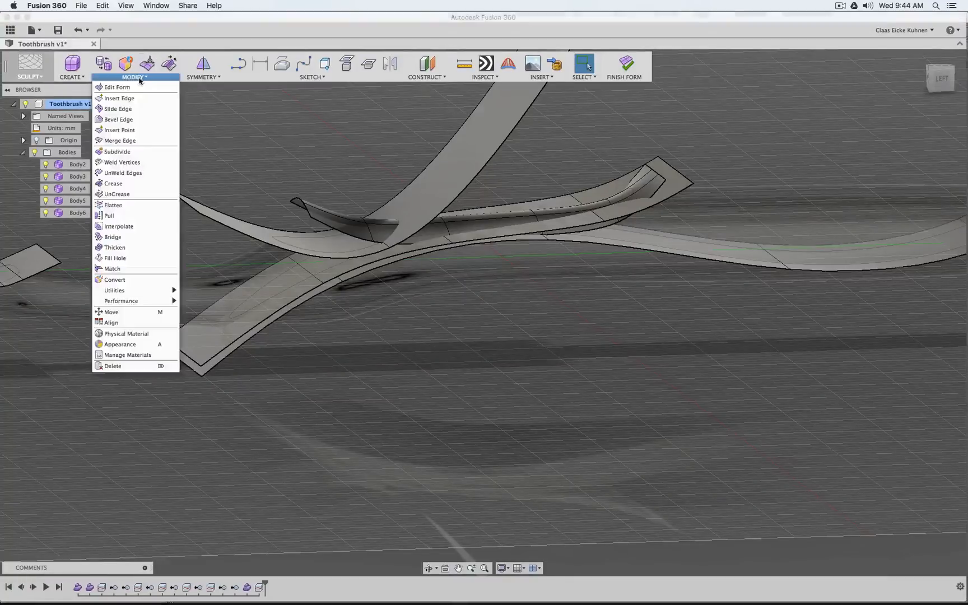
{"action": "left_click", "coordinate": [139, 184]}
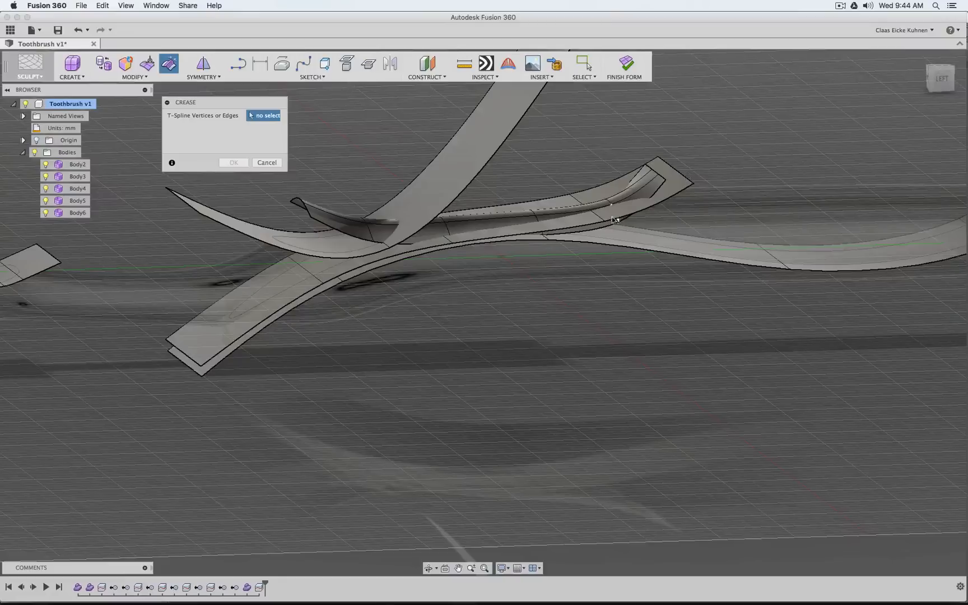
{"action": "left_click", "coordinate": [595, 219]}
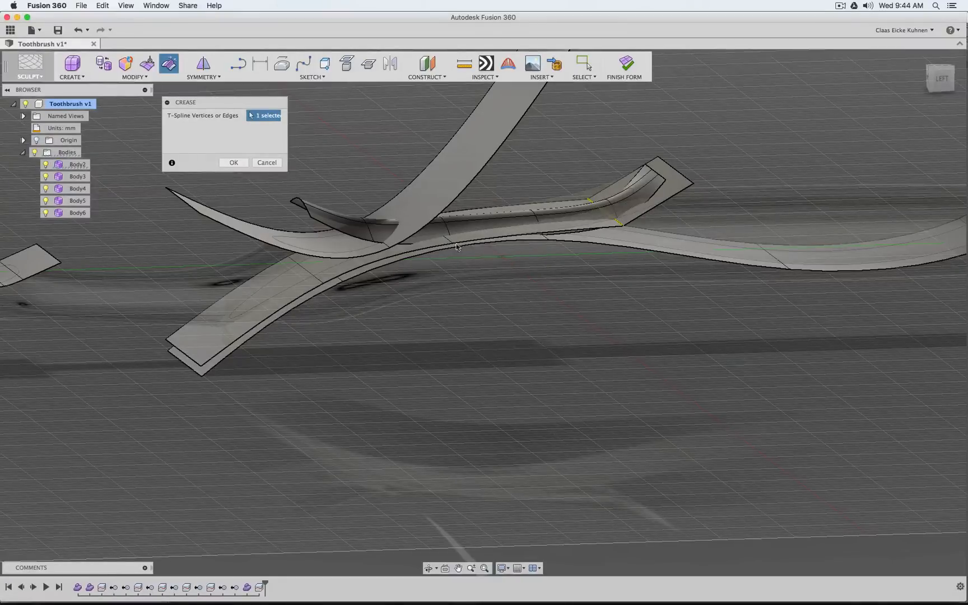
{"action": "left_click", "coordinate": [437, 235]}
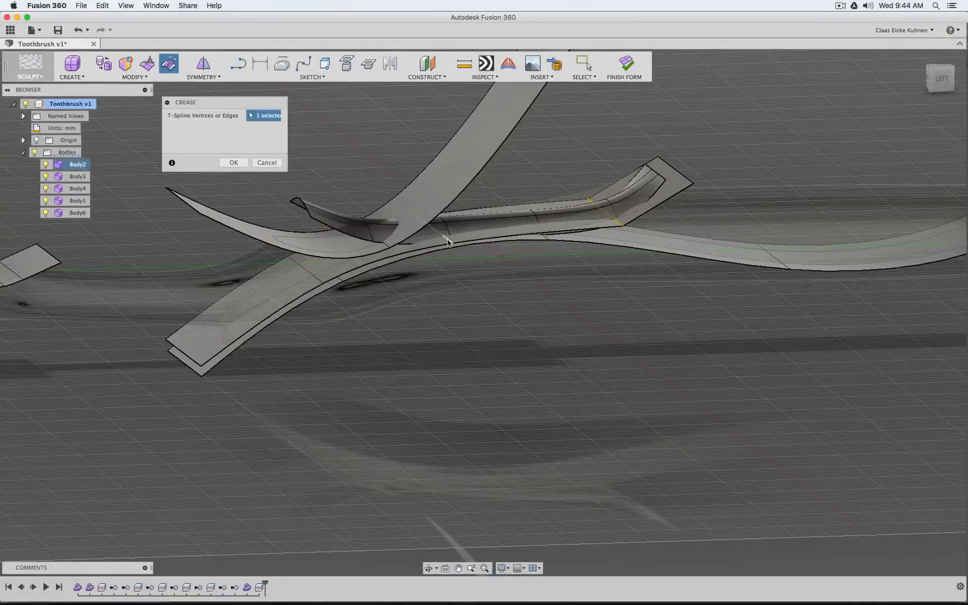
{"action": "left_click", "coordinate": [312, 279]}
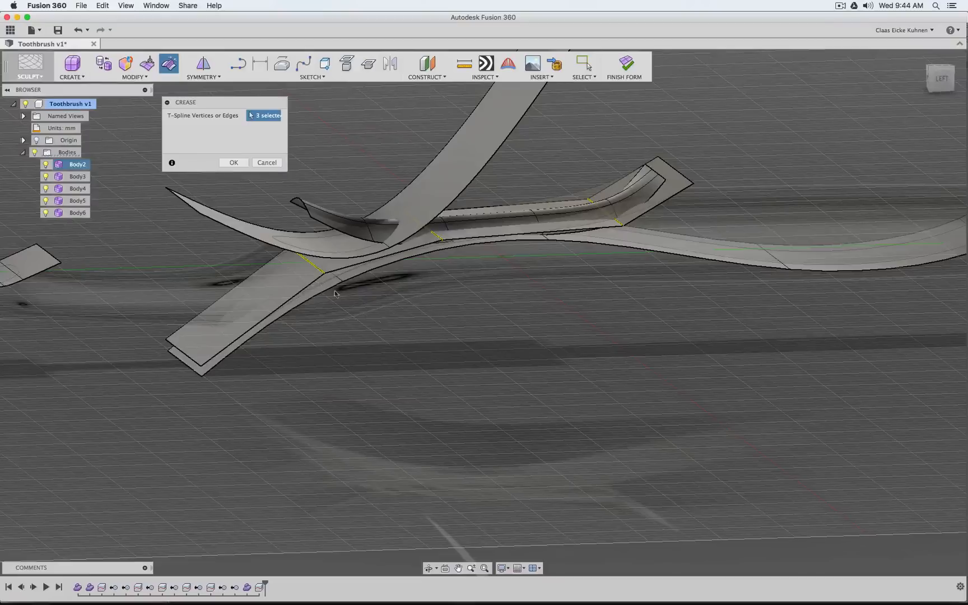
{"action": "left_click", "coordinate": [510, 567]}
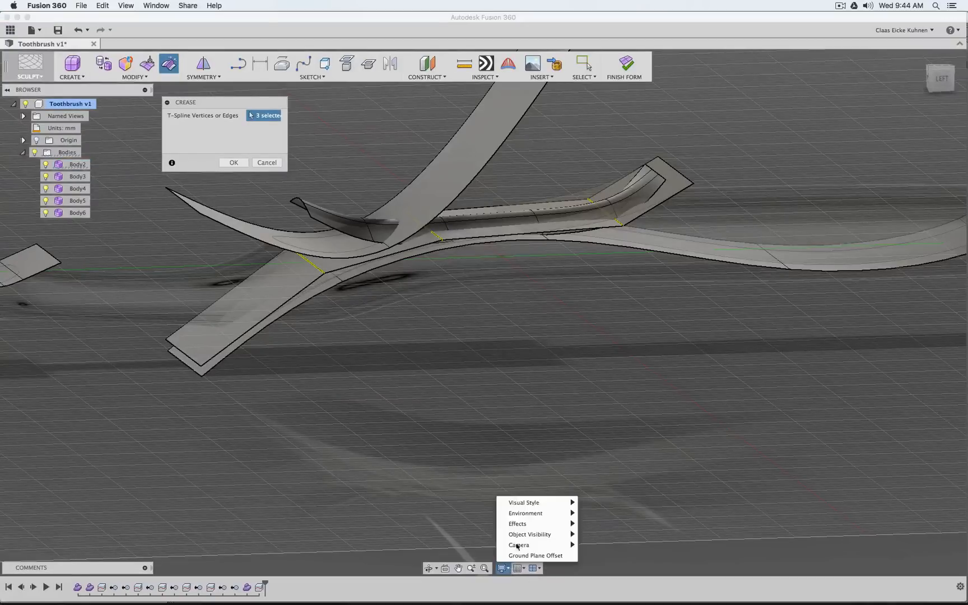
{"action": "mouse_move", "coordinate": [527, 514]}
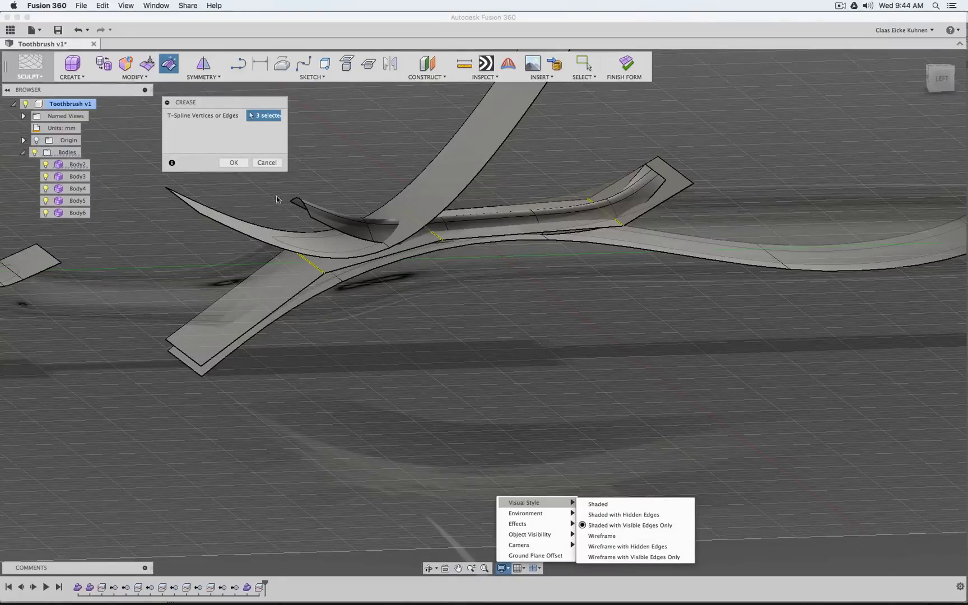
{"action": "left_click", "coordinate": [223, 158]}
{"action": "left_click", "coordinate": [233, 162]}
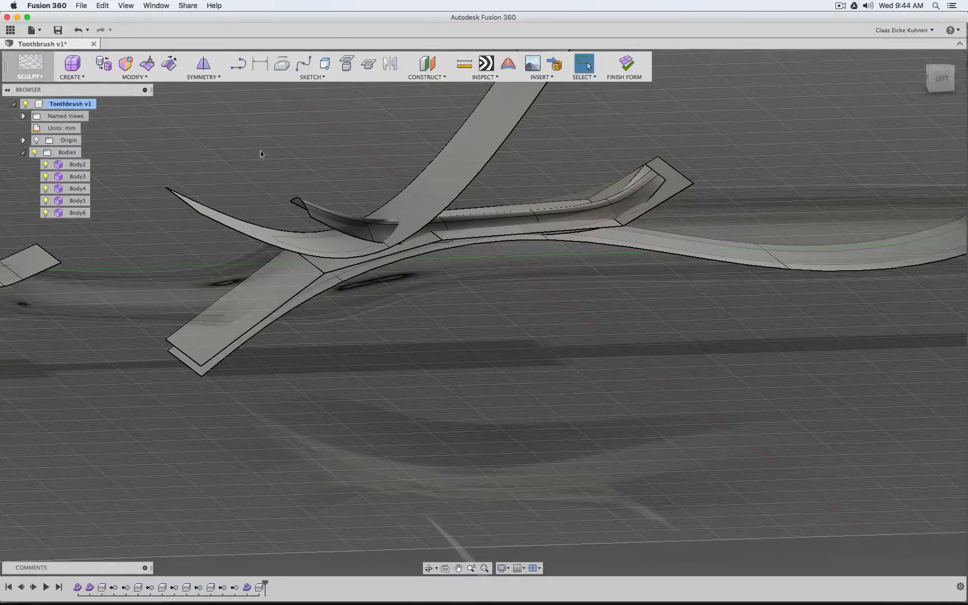
{"action": "left_click", "coordinate": [630, 65]}
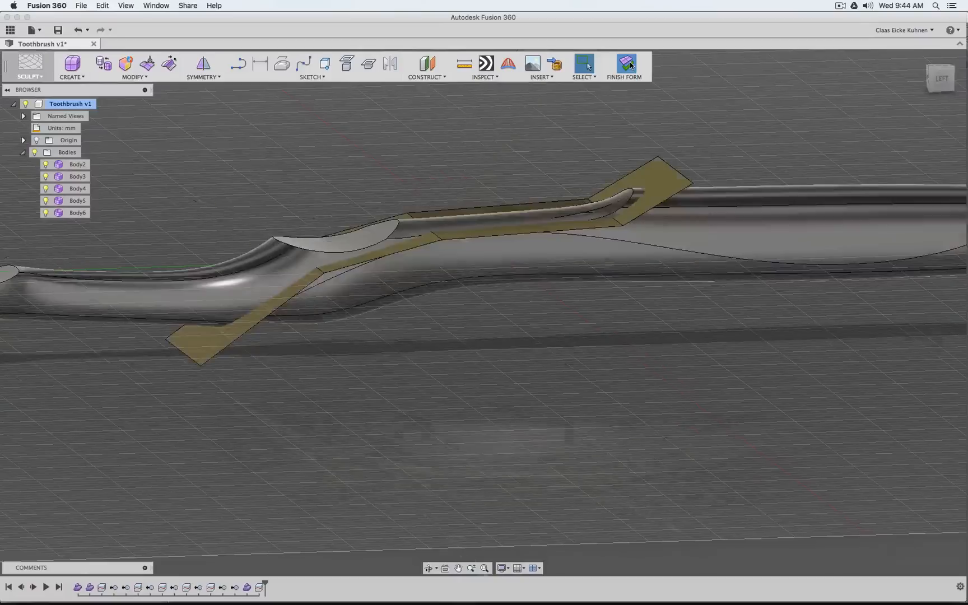
Hide Body10 and compare Body15's cut end with the creased Body2 surface in the straight left view
{"action": "left_click", "coordinate": [61, 200]}
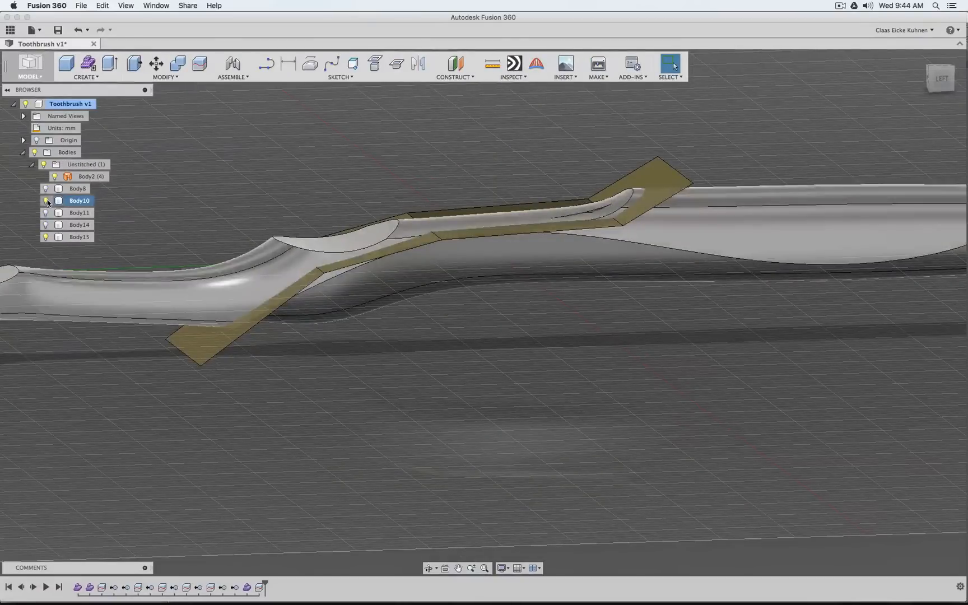
{"action": "left_click", "coordinate": [46, 202]}
{"action": "left_click", "coordinate": [43, 165]}
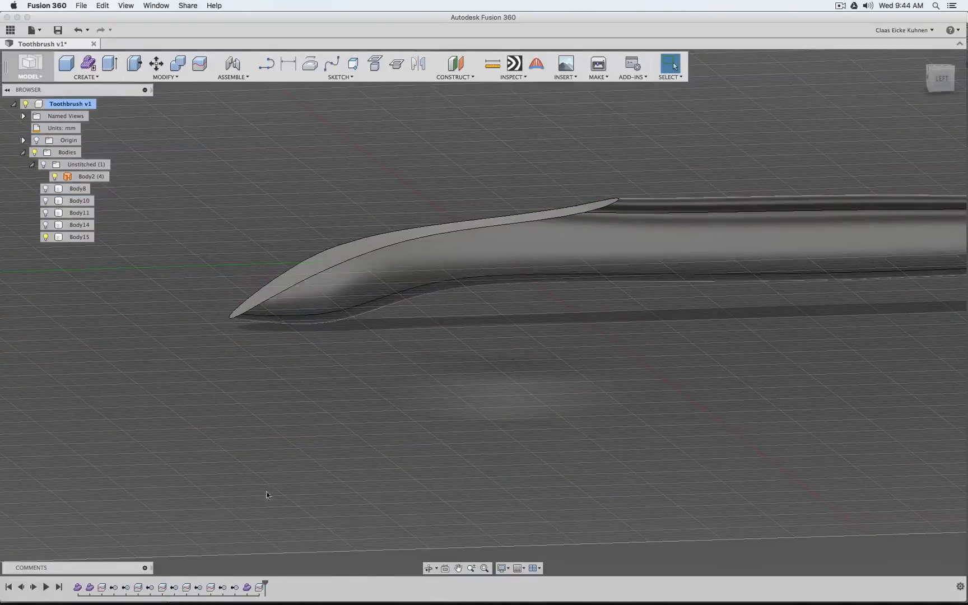
{"action": "left_click", "coordinate": [940, 77]}
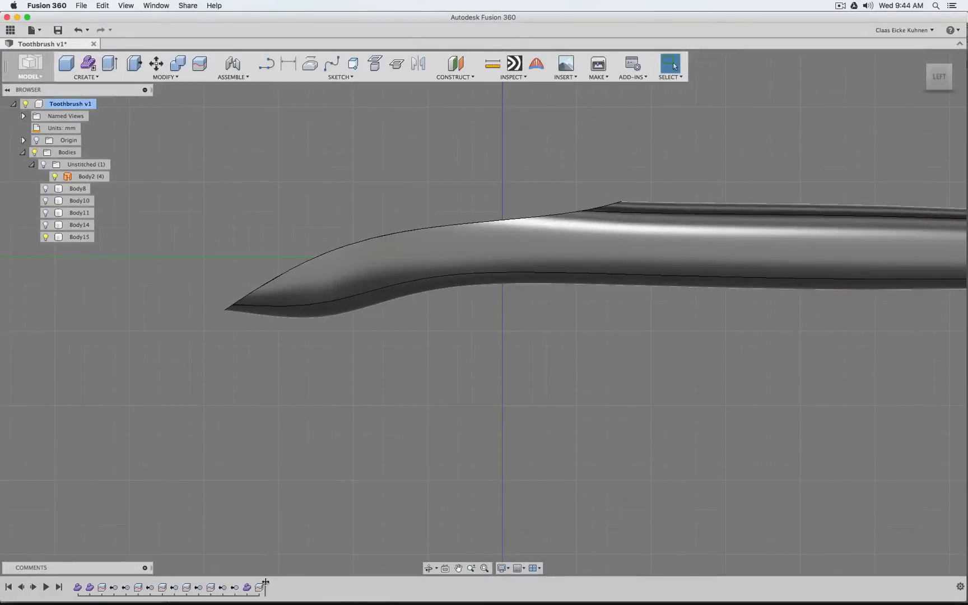
{"action": "mouse_move", "coordinate": [265, 583]}
{"action": "left_mouse_down"}
{"action": "mouse_move", "coordinate": [253, 585]}
{"action": "mouse_move", "coordinate": [266, 583]}
{"action": "left_mouse_up"}
{"action": "left_click_drag", "start_coordinate": [937, 82], "coordinate": [958, 83]}
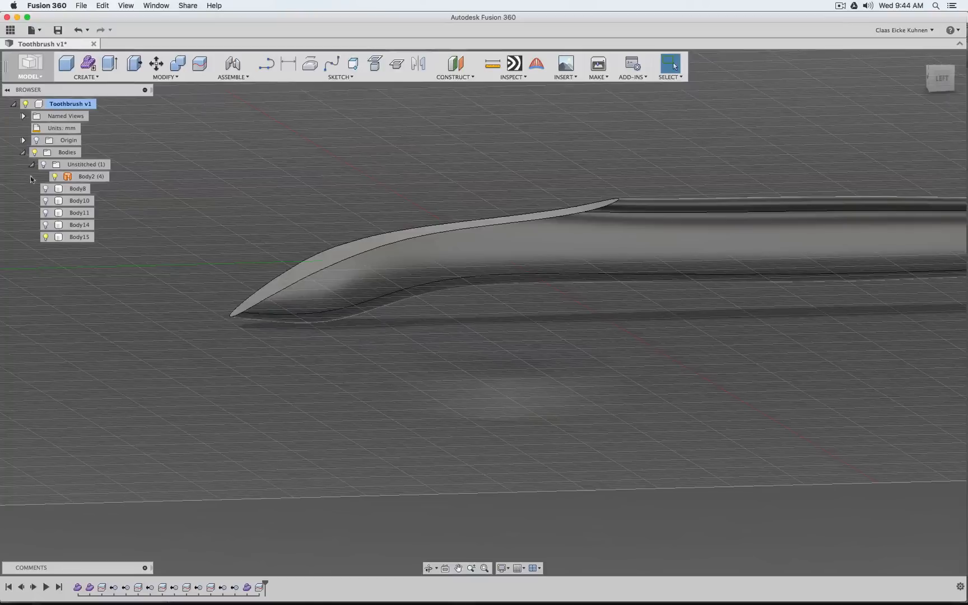
{"action": "left_click", "coordinate": [45, 164]}
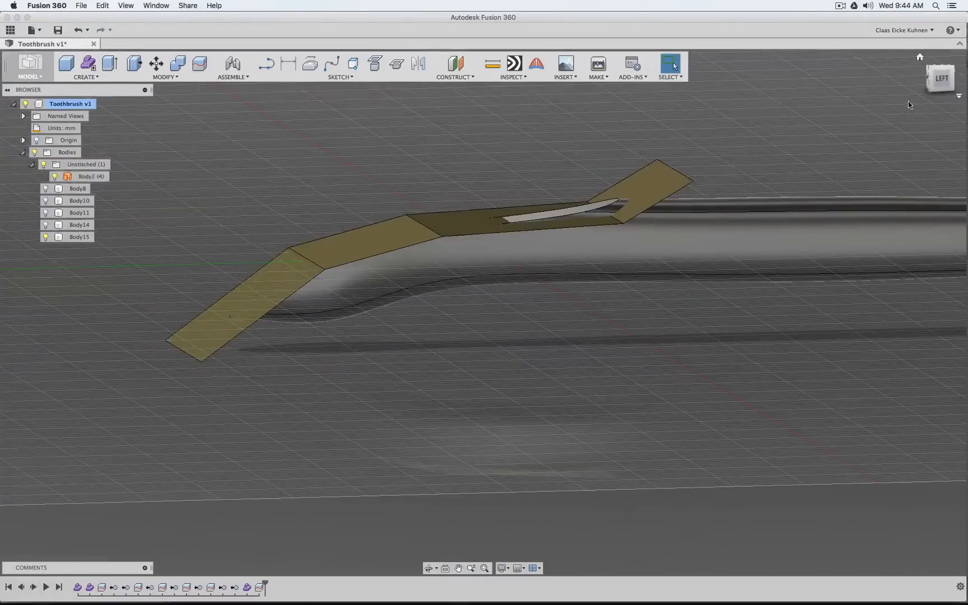
{"action": "left_click", "coordinate": [940, 82]}
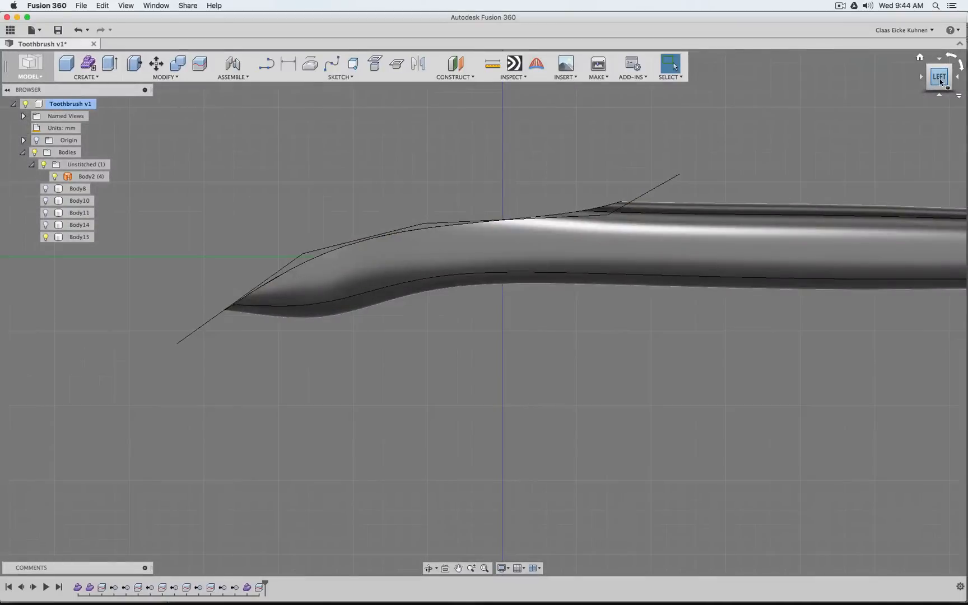
Edit the last body split so it uses the creased Body2 surface as its splitting tool
{"action": "right_click", "coordinate": [259, 587]}
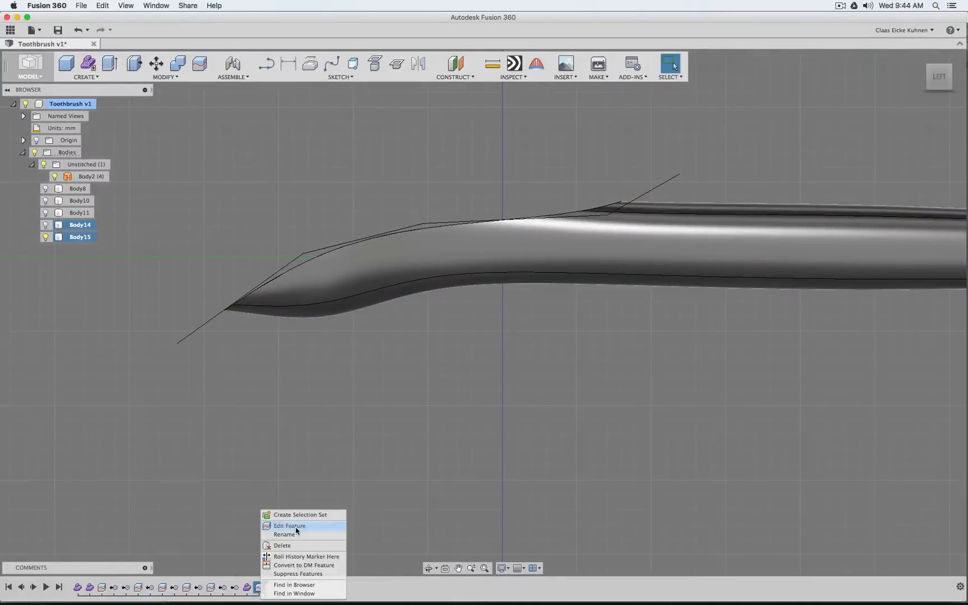
{"action": "left_click", "coordinate": [289, 525]}
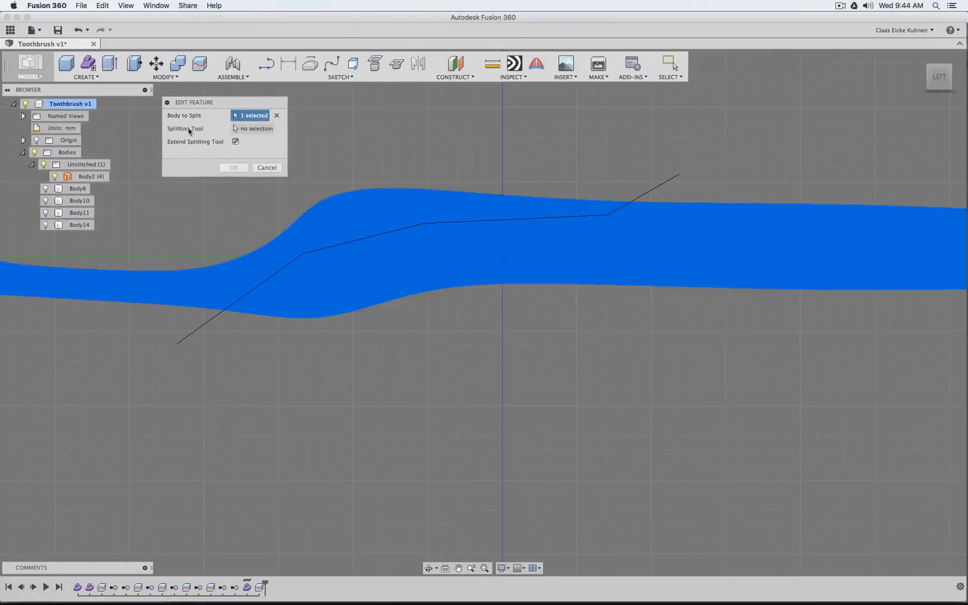
{"action": "left_click", "coordinate": [254, 131]}
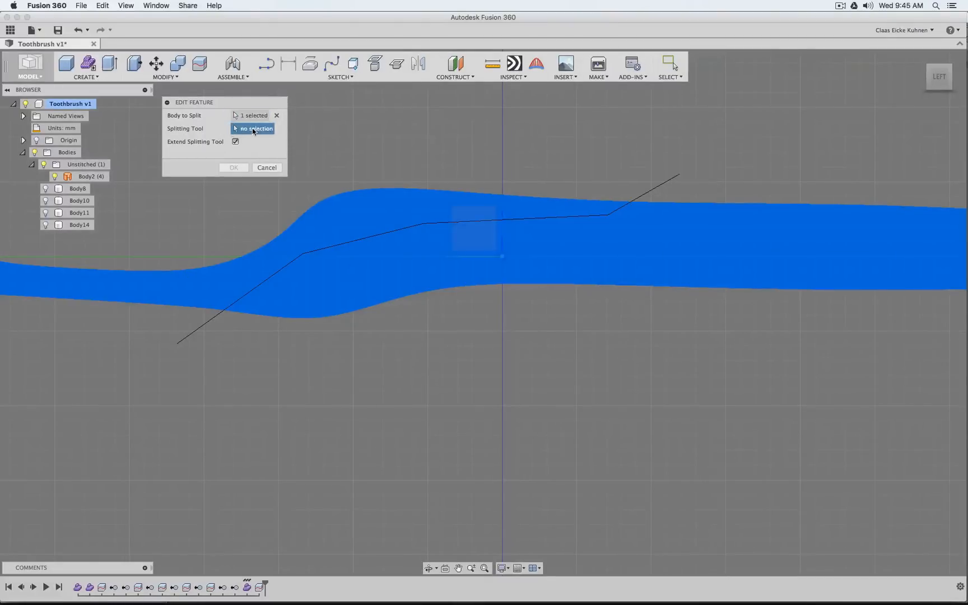
{"action": "left_click", "coordinate": [90, 177]}
{"action": "left_click", "coordinate": [238, 168]}
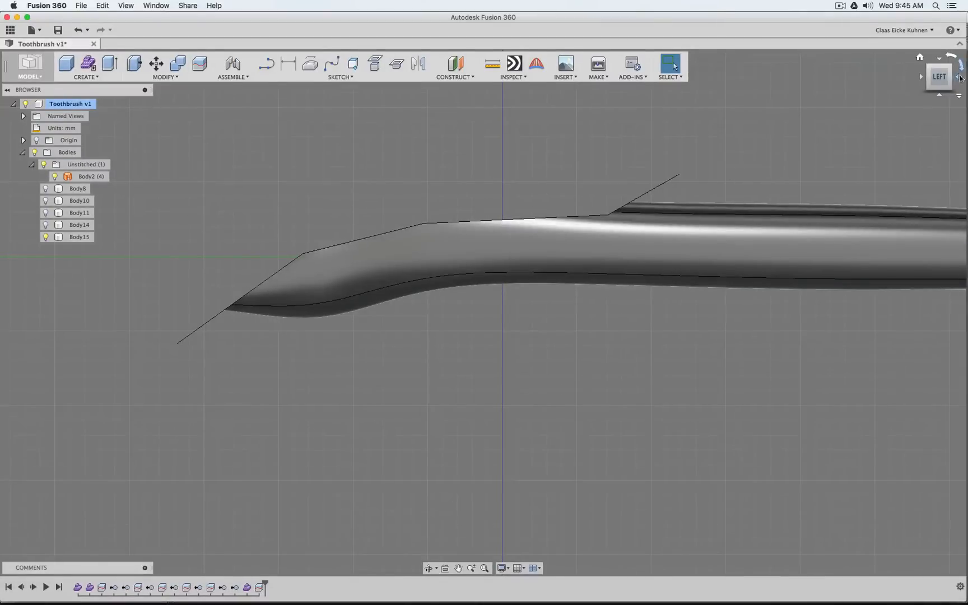
Remove the Body2 cutting surface from the design and show Body10 together with Body15
{"action": "middle_click_drag", "start_coordinate": [483, 313], "coordinate": [294, 229], "text": "shift"}
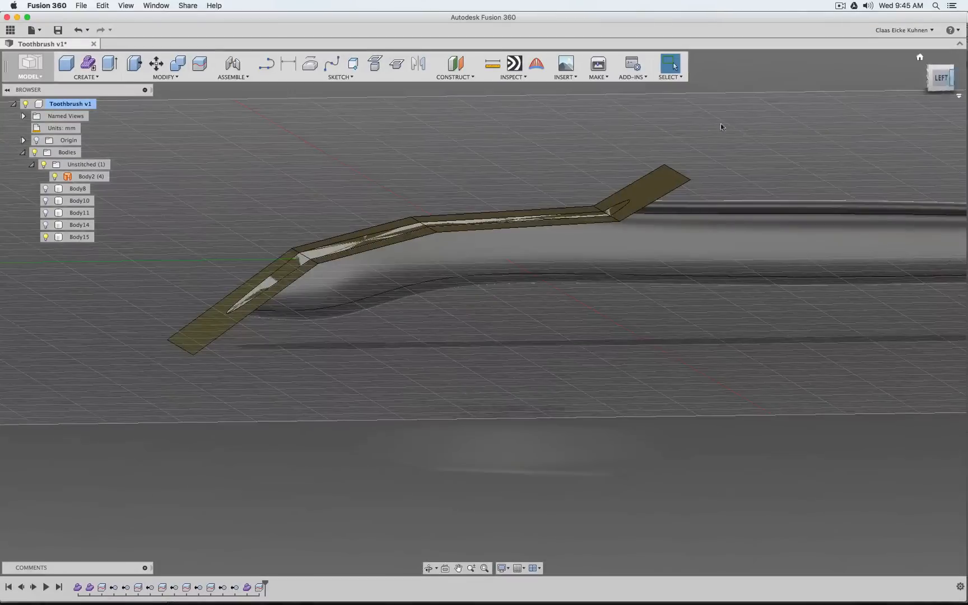
{"action": "right_click", "coordinate": [67, 177]}
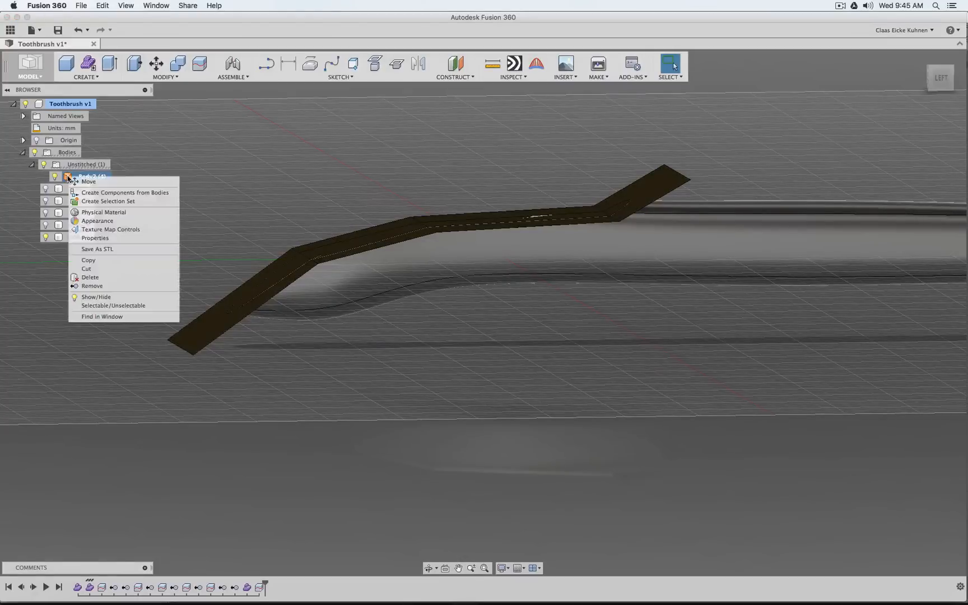
{"action": "left_click", "coordinate": [124, 287]}
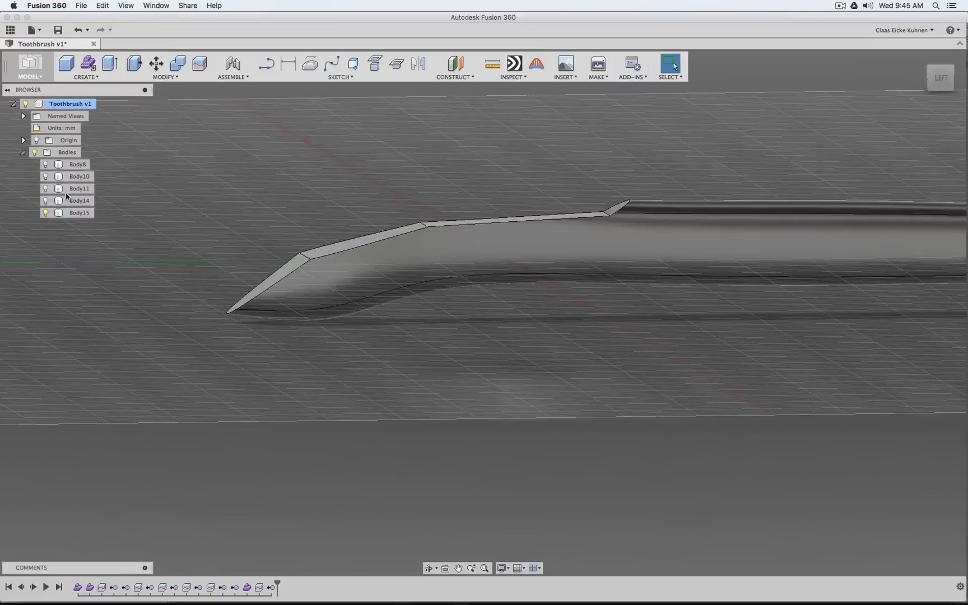
{"action": "left_click", "coordinate": [47, 179]}
{"action": "left_click", "coordinate": [46, 177]}
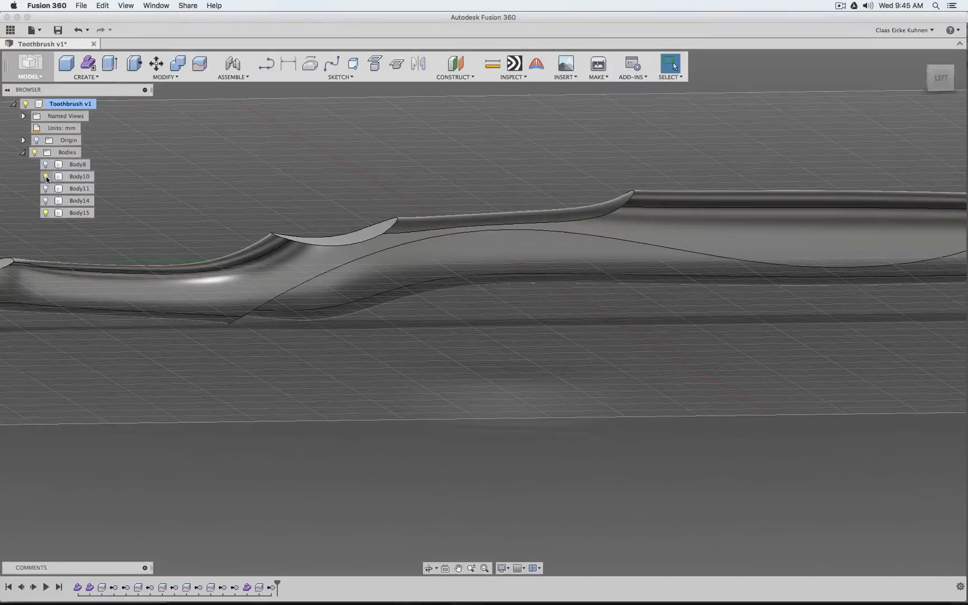
Set the visual style to Shaded with Hidden Edges and inspect the overlapping bodies from the left and at an angle
{"action": "left_click", "coordinate": [930, 83]}
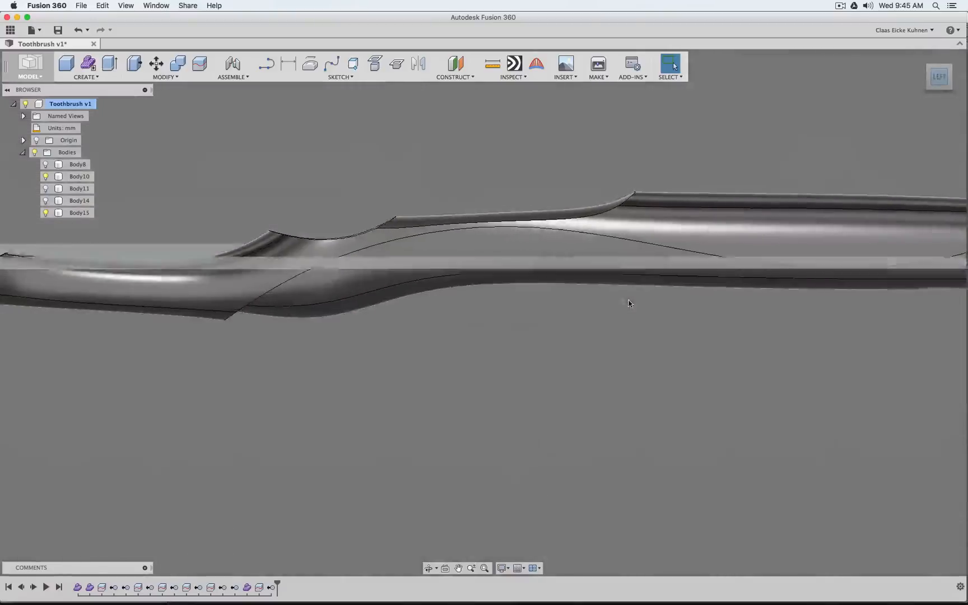
{"action": "left_click", "coordinate": [508, 567]}
{"action": "mouse_move", "coordinate": [536, 506]}
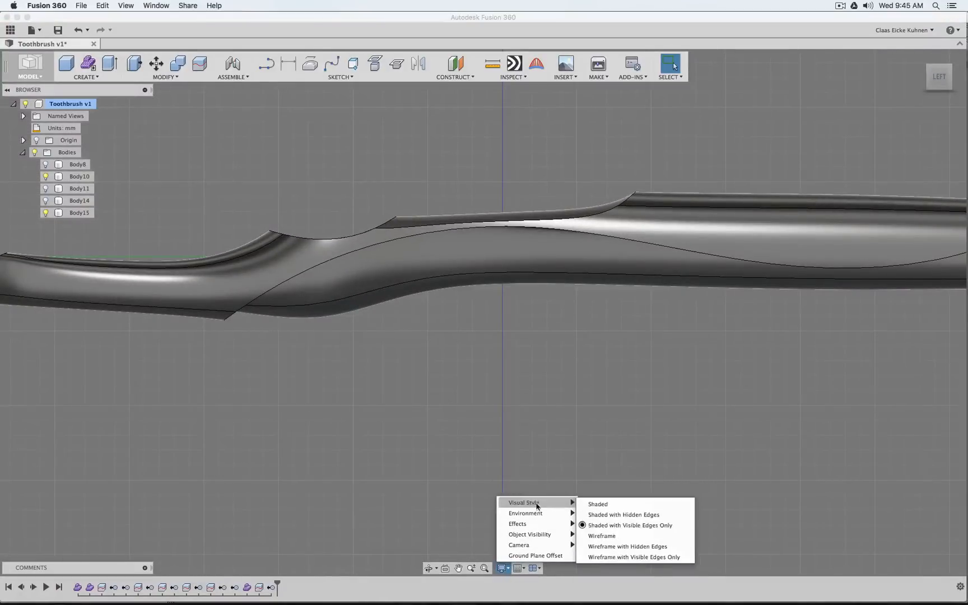
{"action": "left_click", "coordinate": [606, 513]}
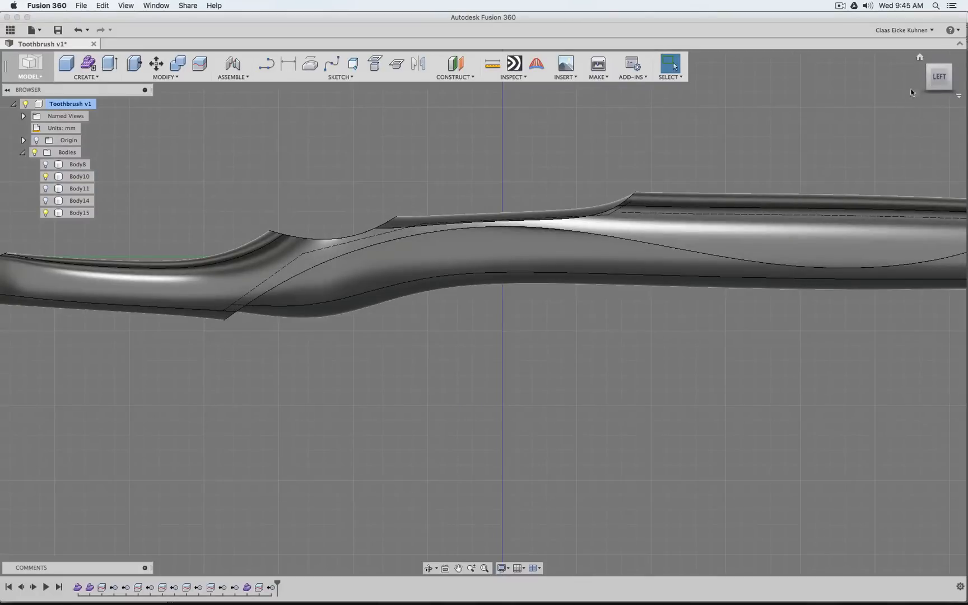
{"action": "mouse_move", "coordinate": [937, 78]}
{"action": "left_mouse_down"}
{"action": "mouse_move", "coordinate": [951, 109]}
{"action": "mouse_move", "coordinate": [938, 79]}
{"action": "left_mouse_up"}
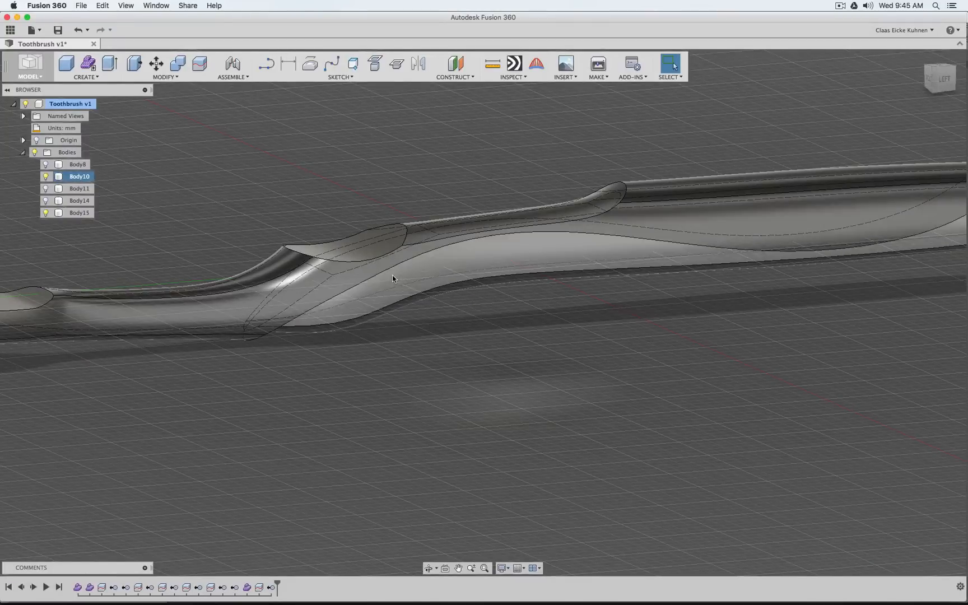
Combine Body10 as the target with Body15 as the tool body using the Join operation
{"action": "left_click", "coordinate": [164, 77]}
{"action": "left_click", "coordinate": [156, 162]}
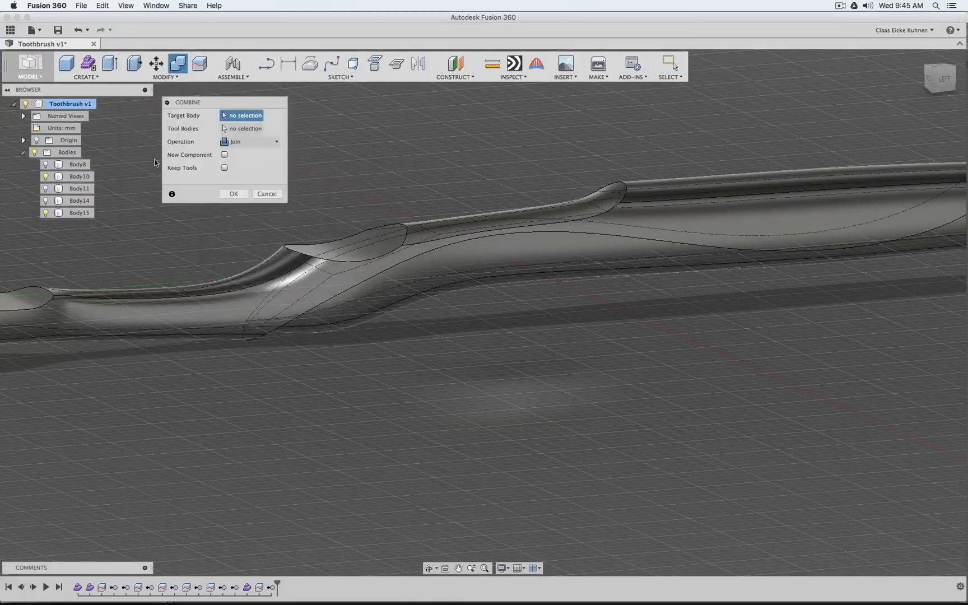
{"action": "left_click", "coordinate": [678, 203]}
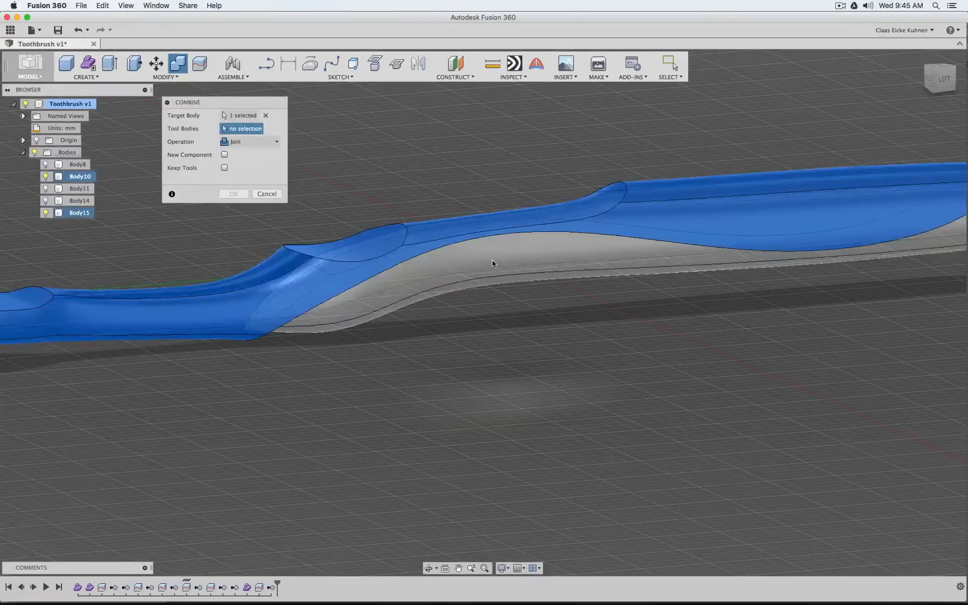
{"action": "left_click", "coordinate": [513, 283]}
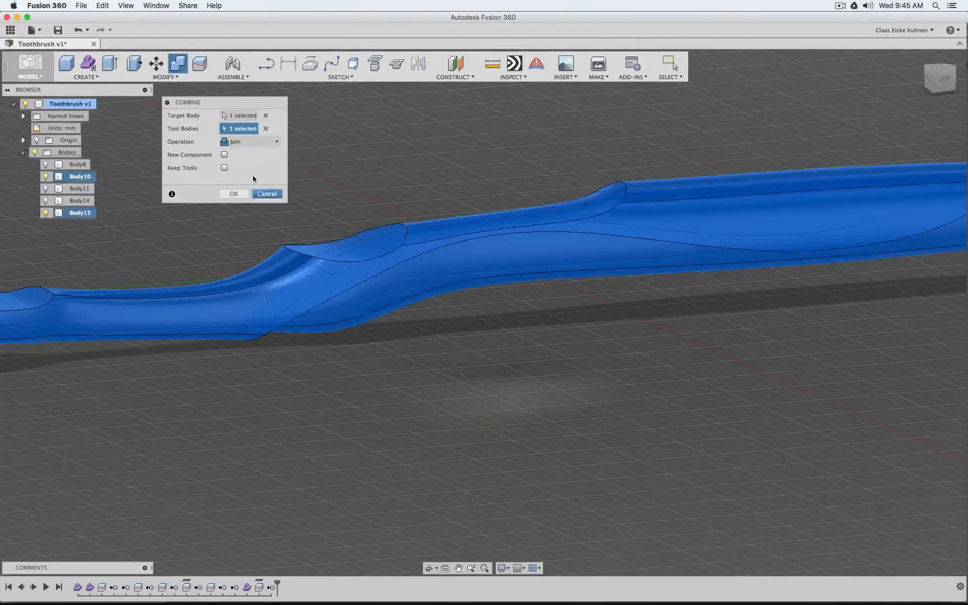
{"action": "left_click", "coordinate": [250, 141]}
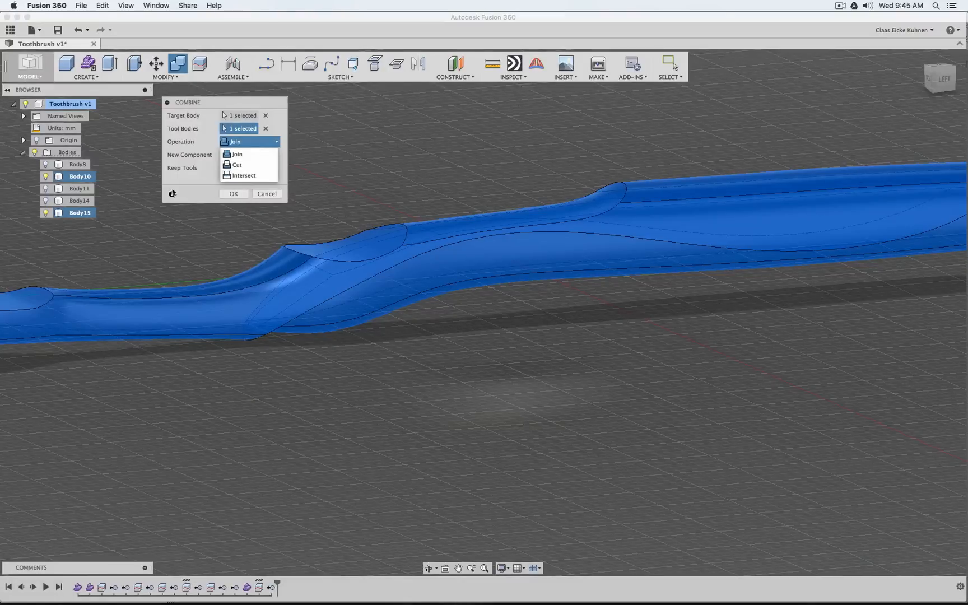
{"action": "left_click", "coordinate": [189, 190]}
{"action": "left_click", "coordinate": [234, 194]}
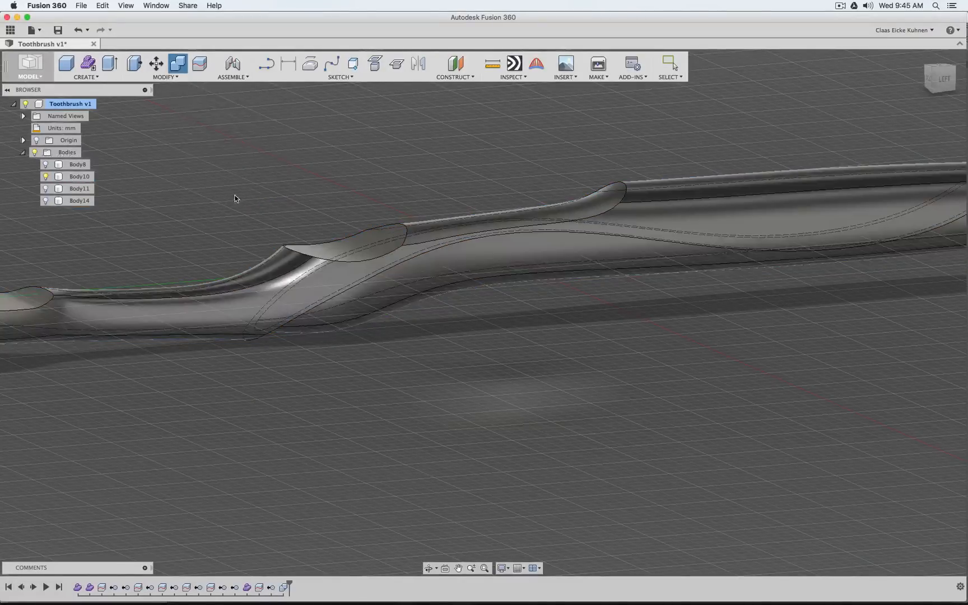
Inspect the joined Body10 from the left and highlight the result of its combine feature in the model
{"action": "left_click", "coordinate": [46, 176]}
{"action": "left_click", "coordinate": [45, 178]}
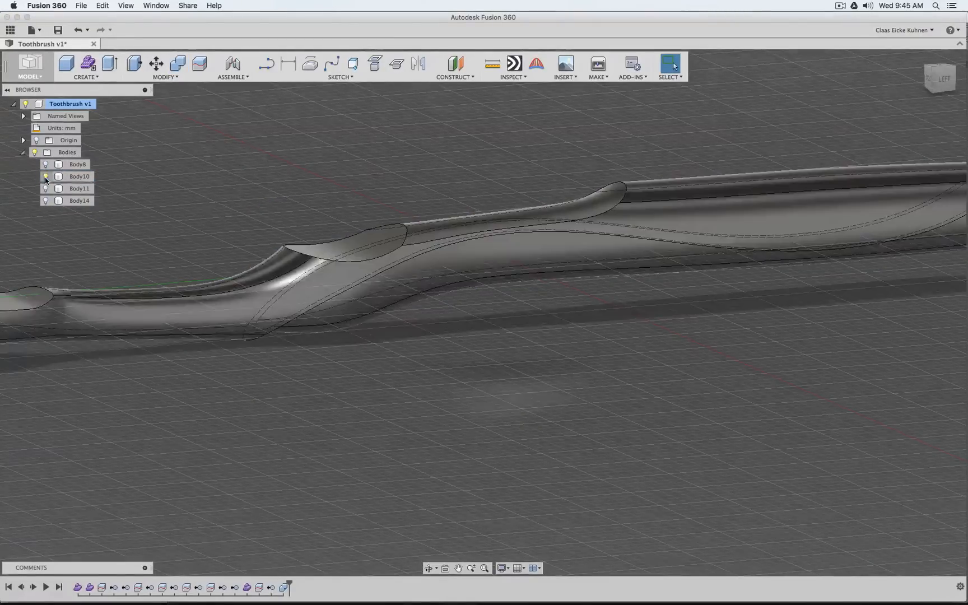
{"action": "scroll", "coordinate": [512, 262], "scroll_direction": "down", "scroll_amount": 5}
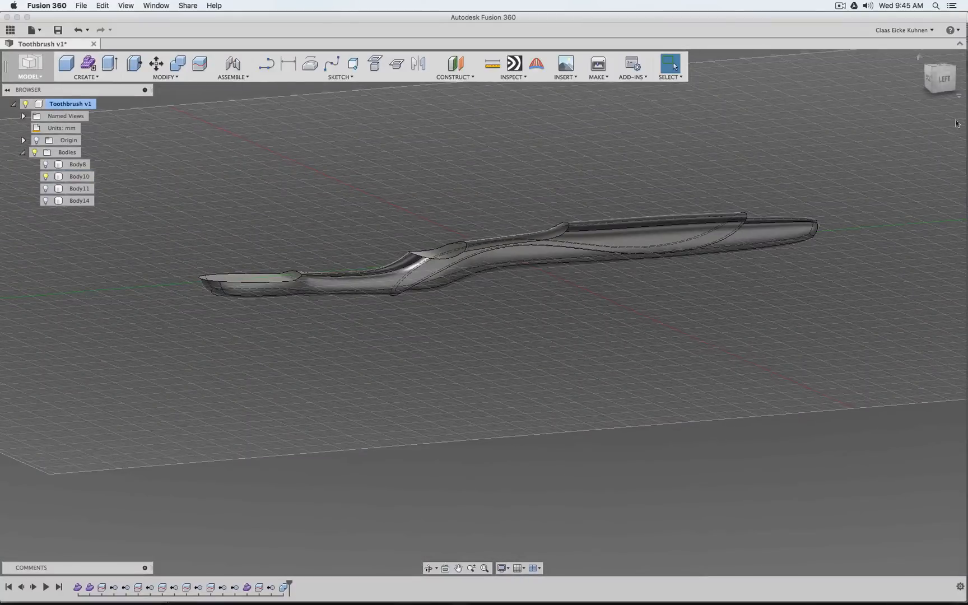
{"action": "left_click", "coordinate": [943, 83]}
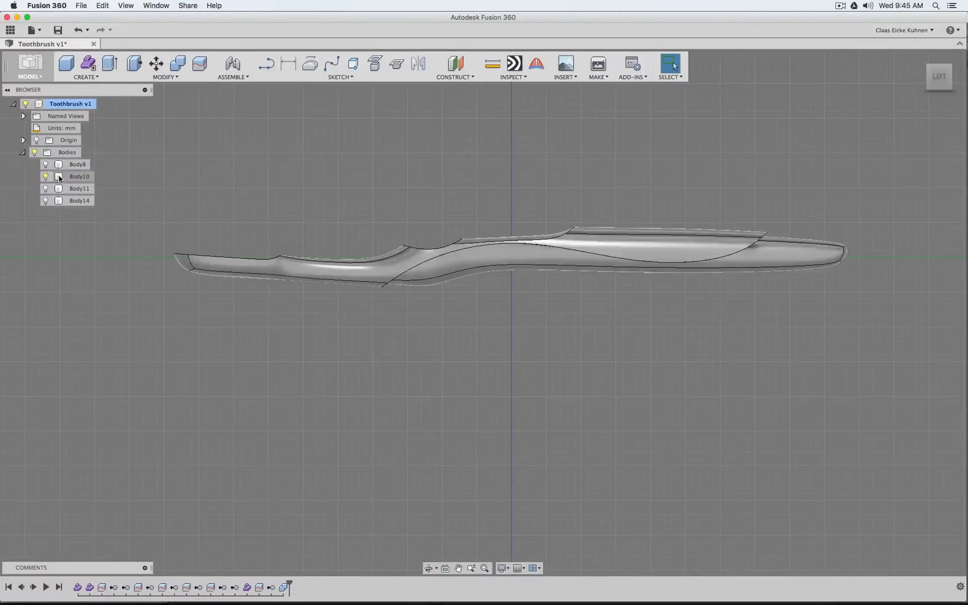
{"action": "mouse_move", "coordinate": [289, 586]}
{"action": "left_mouse_down"}
{"action": "mouse_move", "coordinate": [275, 584]}
{"action": "mouse_move", "coordinate": [292, 584]}
{"action": "left_mouse_up"}
{"action": "left_click", "coordinate": [284, 587]}
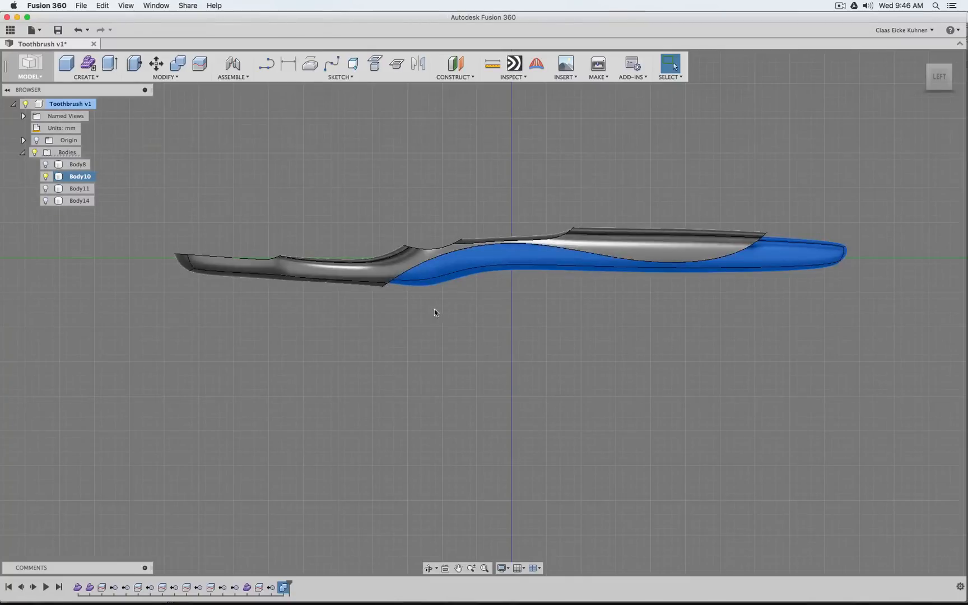
{"action": "left_click", "coordinate": [529, 398]}
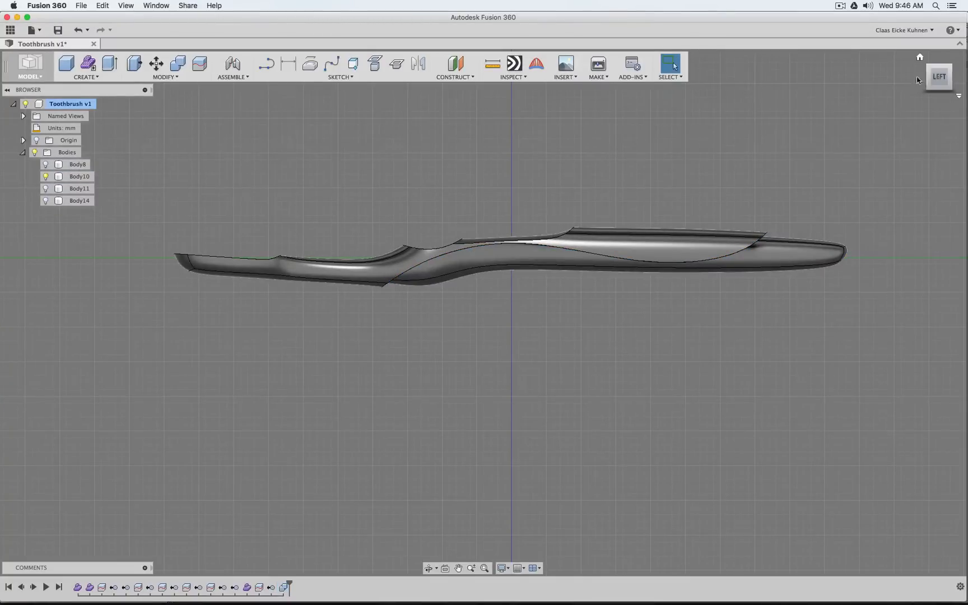
Set the visual style to Shaded with Visible Edges Only and return to the left view of the toothbrush
{"action": "mouse_move", "coordinate": [483, 313]}
{"action": "middle_mouse_down", "text": "shift"}
{"action": "mouse_move", "coordinate": [521, 292]}
{"action": "mouse_move", "coordinate": [554, 422]}
{"action": "middle_mouse_up", "text": "shift"}
{"action": "left_click", "coordinate": [504, 568]}
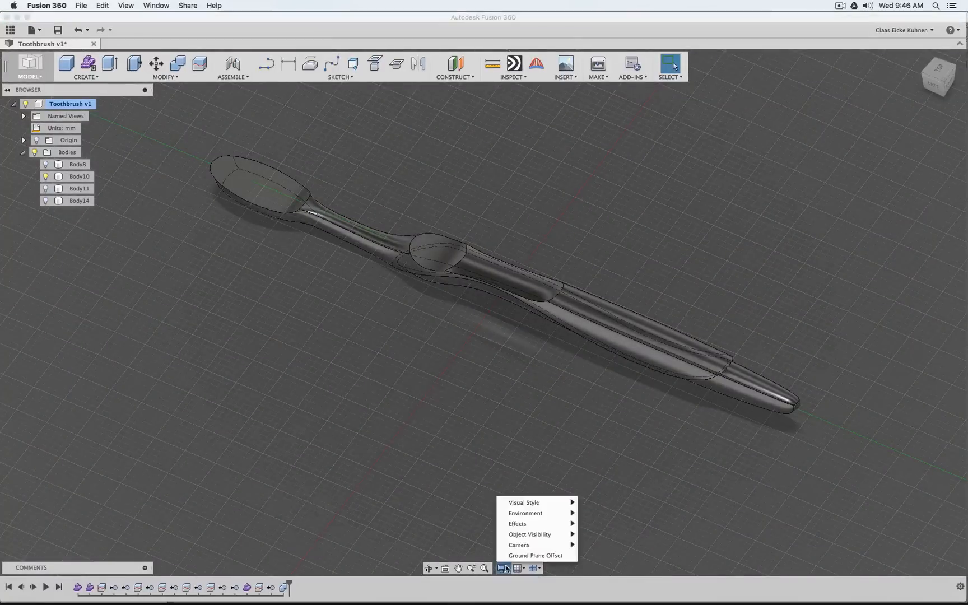
{"action": "mouse_move", "coordinate": [552, 503]}
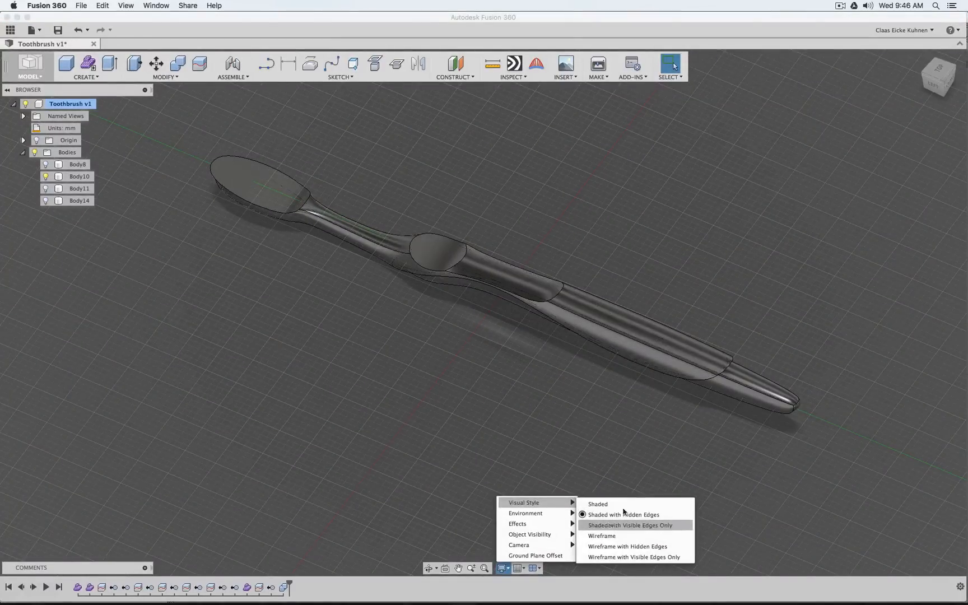
{"action": "left_click", "coordinate": [611, 525]}
{"action": "left_click", "coordinate": [933, 85]}
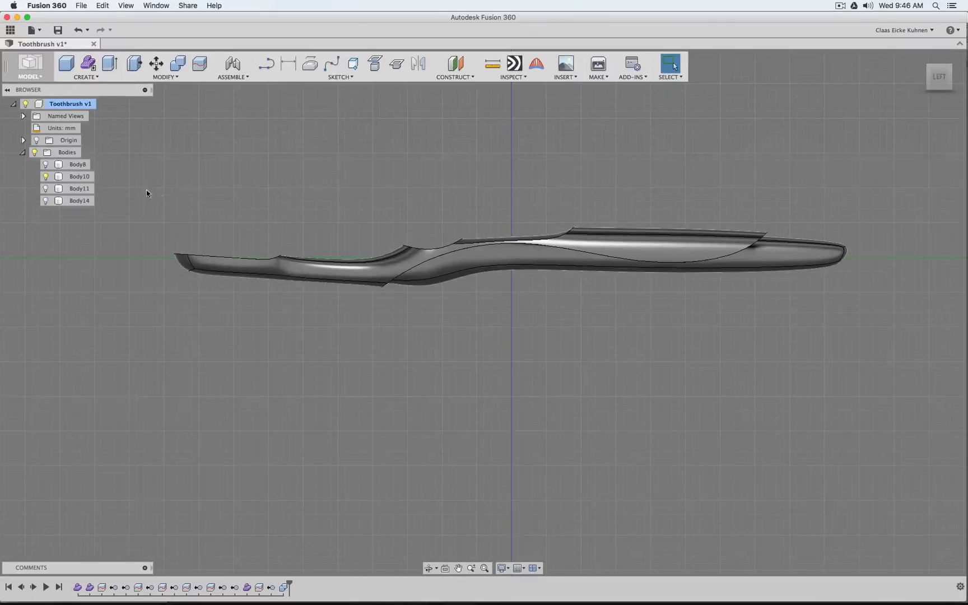
Check Body10, Body11 and Body14 separately by toggling their visibility, leaving only Body14 shown
{"action": "left_click", "coordinate": [46, 177]}
{"action": "left_click", "coordinate": [46, 188]}
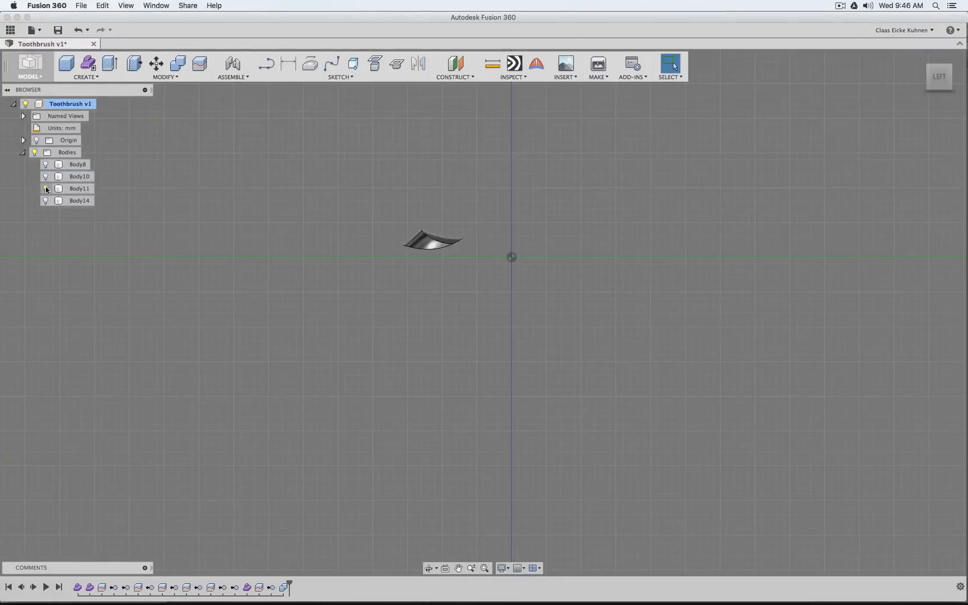
{"action": "left_click", "coordinate": [46, 189]}
{"action": "left_click", "coordinate": [46, 201]}
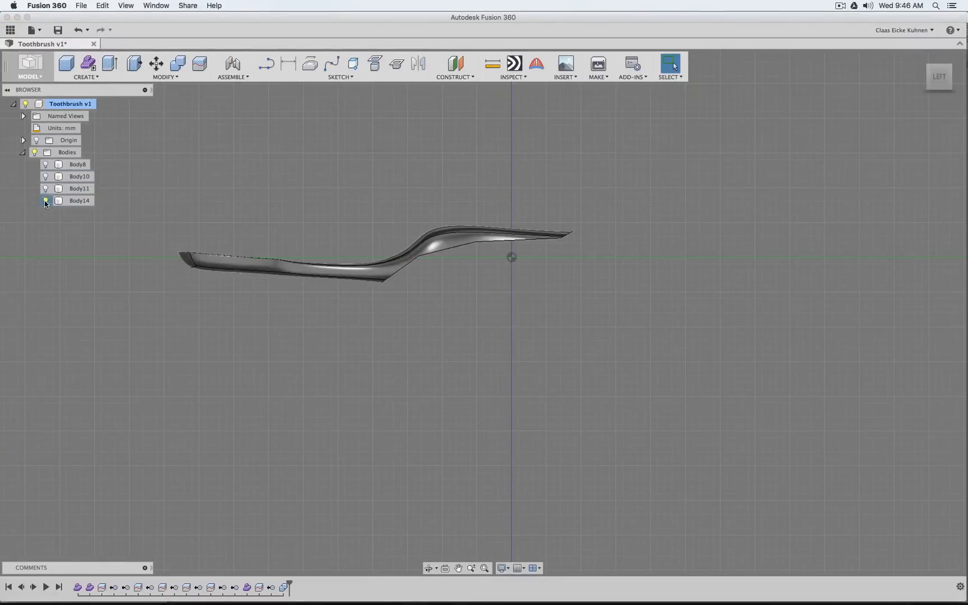
{"action": "left_click", "coordinate": [46, 201]}
{"action": "left_click", "coordinate": [46, 199]}
{"action": "left_click", "coordinate": [48, 178]}
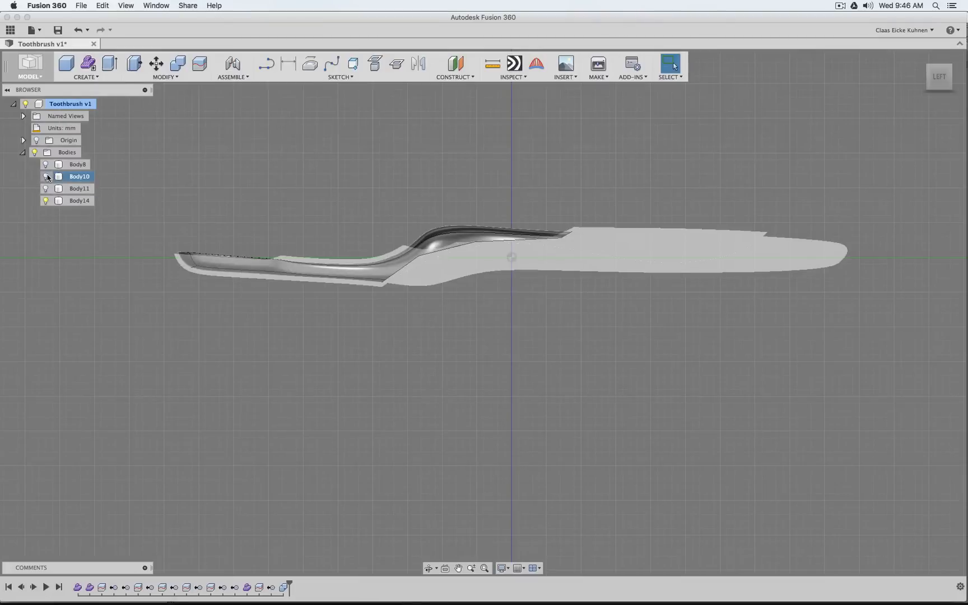
{"action": "left_click", "coordinate": [46, 177]}
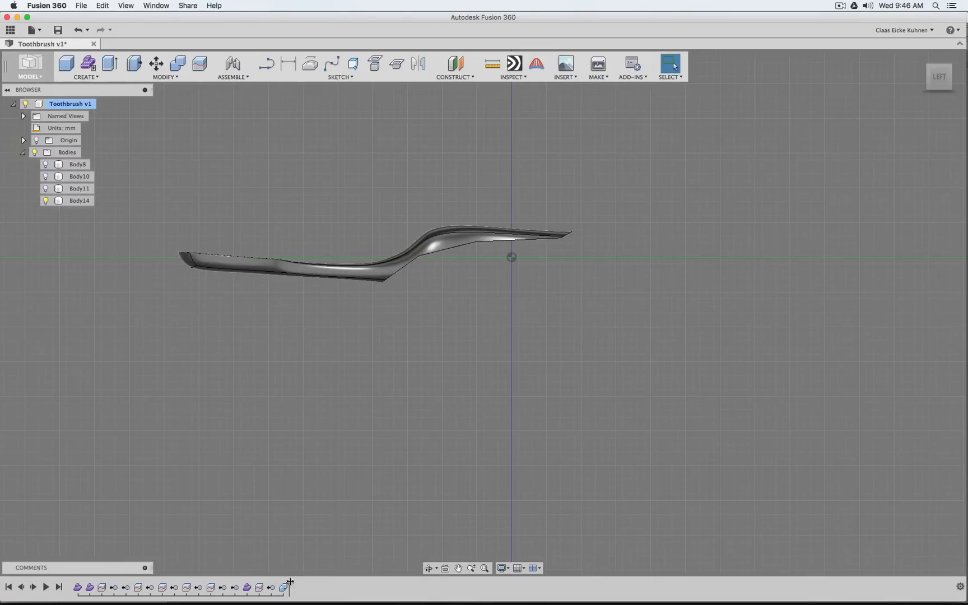
Roll the timeline back to just after the last body split, remove Body14, and roll forward to the end
{"action": "left_click_drag", "start_coordinate": [275, 582], "coordinate": [265, 584]}
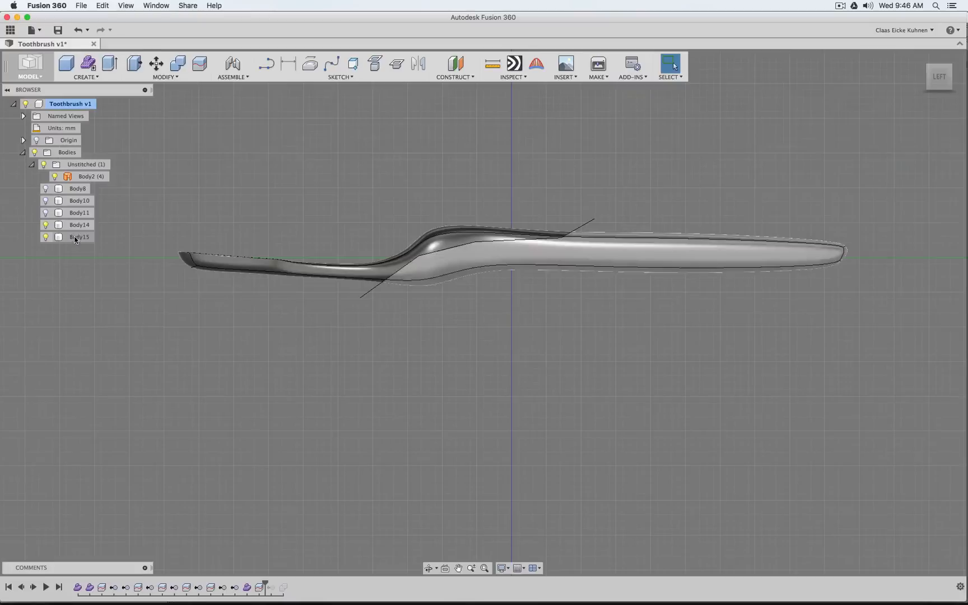
{"action": "left_click", "coordinate": [77, 228]}
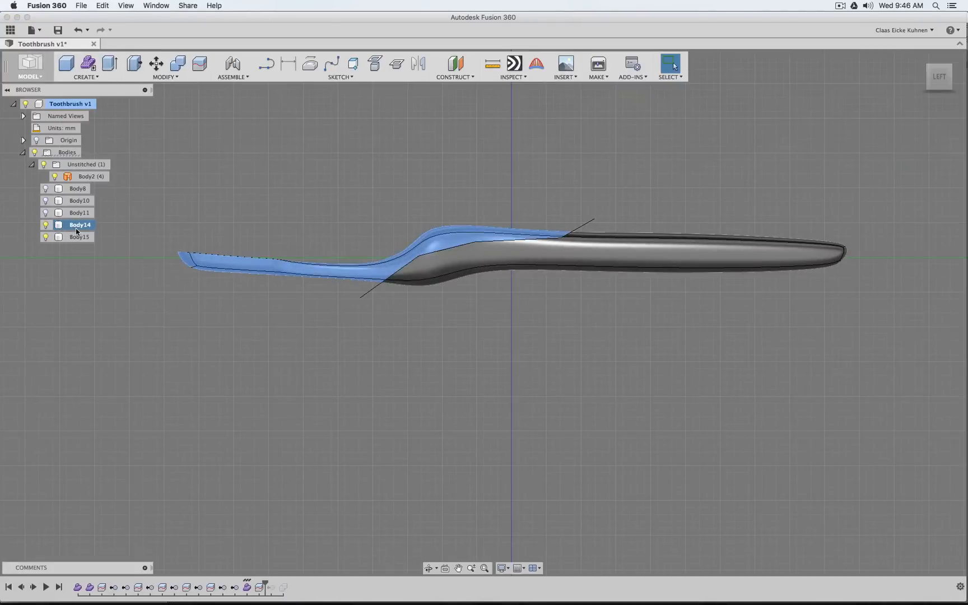
{"action": "right_click", "coordinate": [78, 228]}
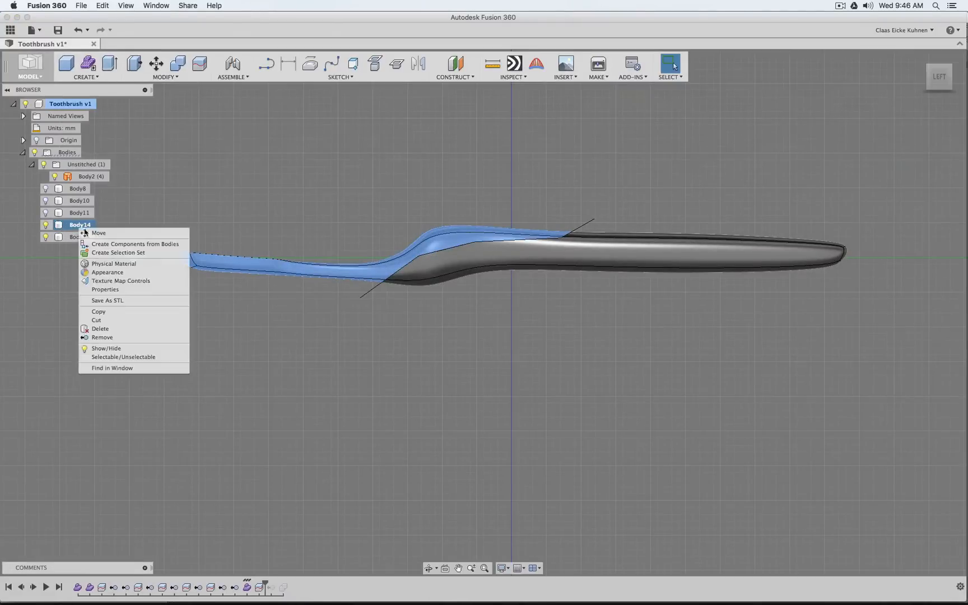
{"action": "left_click", "coordinate": [109, 341]}
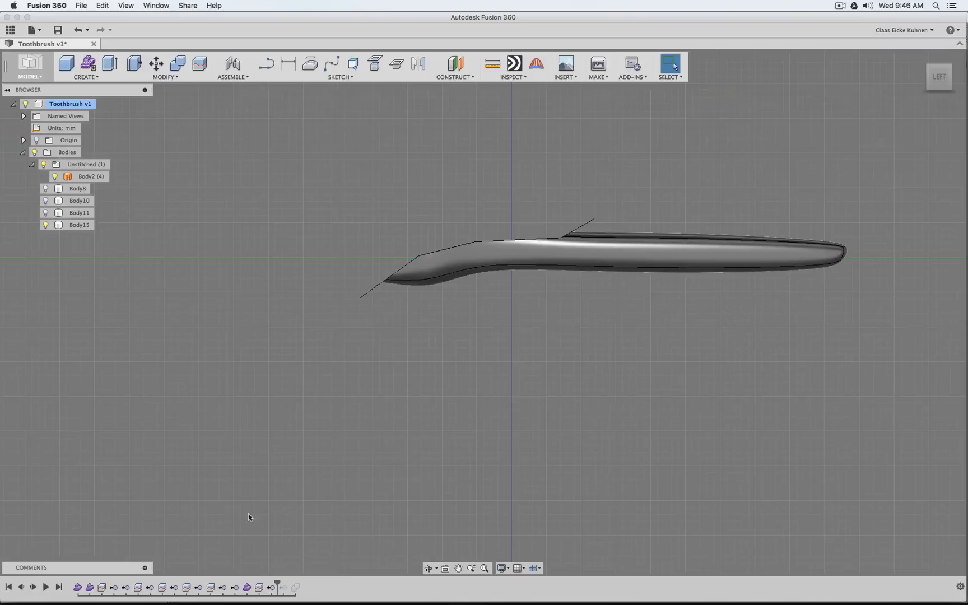
{"action": "left_click_drag", "start_coordinate": [278, 585], "coordinate": [302, 586]}
Compare Body8 and Body10 by toggling their visibility, leaving only Body8 shown and viewing it at an angle
{"action": "left_click", "coordinate": [46, 164]}
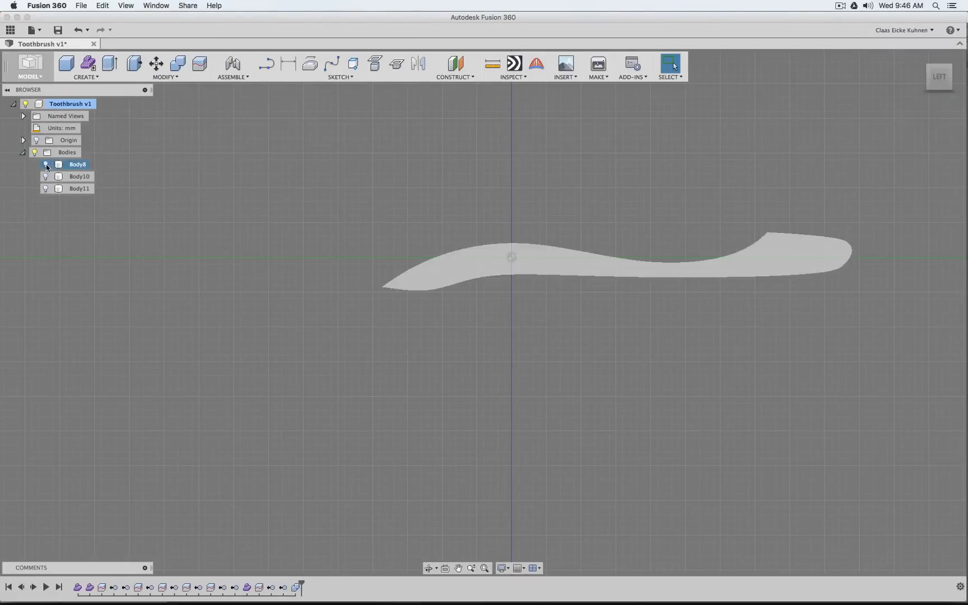
{"action": "left_click", "coordinate": [46, 164]}
{"action": "left_click", "coordinate": [46, 177]}
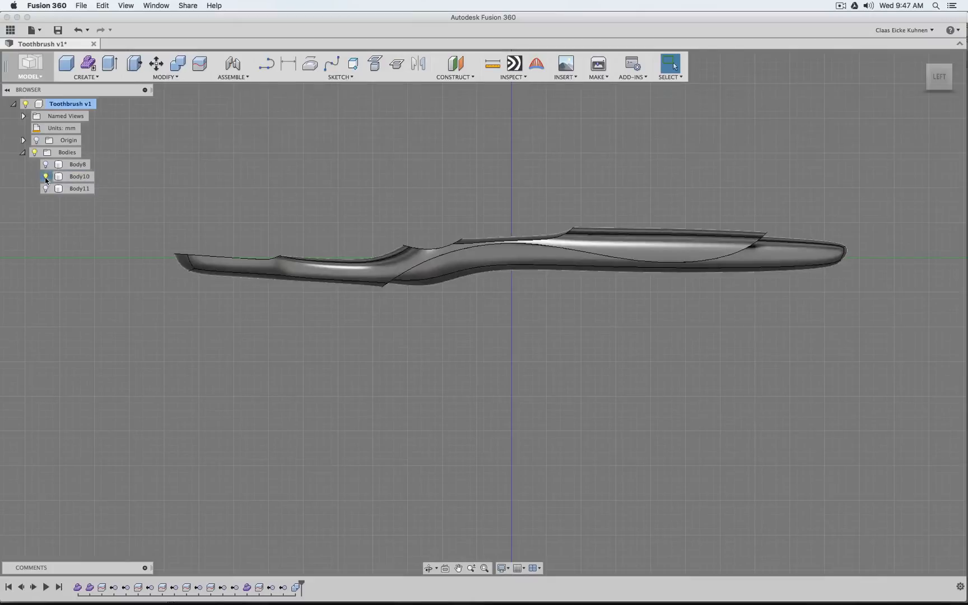
{"action": "left_click", "coordinate": [45, 177]}
{"action": "left_click", "coordinate": [46, 164]}
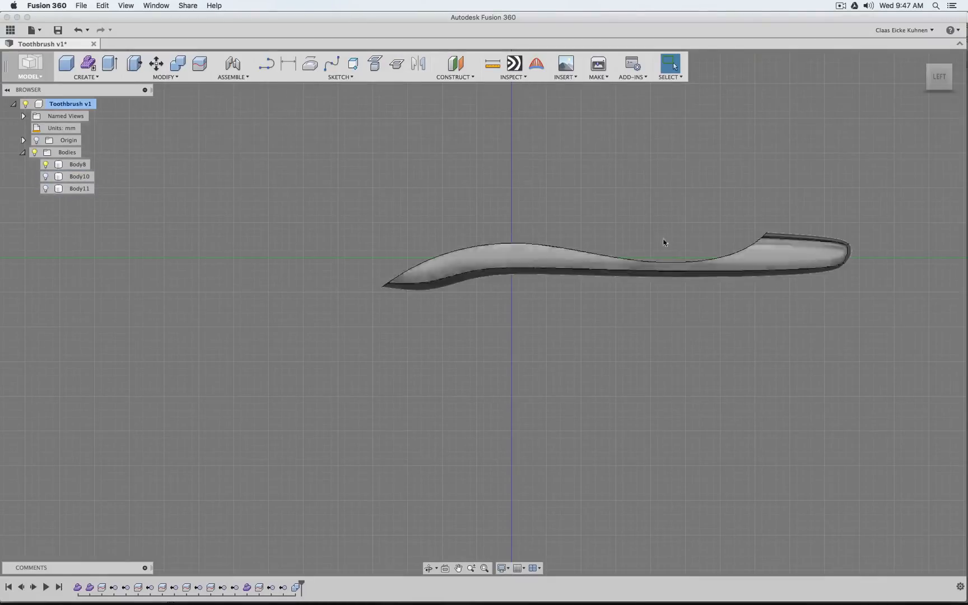
{"action": "mouse_move", "coordinate": [940, 76]}
{"action": "left_mouse_down"}
{"action": "mouse_move", "coordinate": [954, 90]}
{"action": "mouse_move", "coordinate": [954, 81]}
{"action": "left_mouse_up"}
{"action": "middle_click_drag", "start_coordinate": [728, 274], "coordinate": [624, 330]}
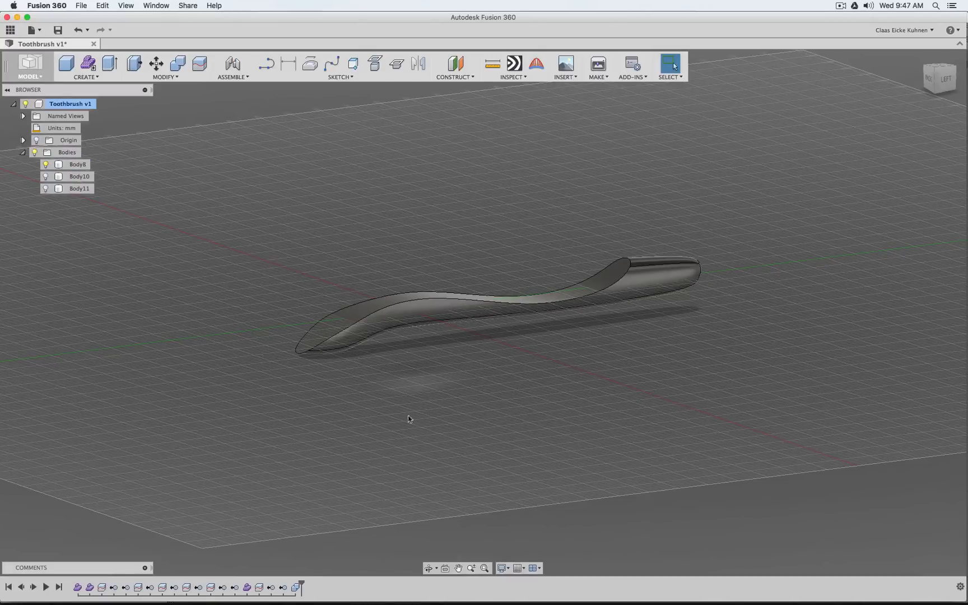
Switch to Blender, display the layer containing the groove cutters, and select the Groove Array Trim object
{"action": "mouse_move", "coordinate": [350, 603]}
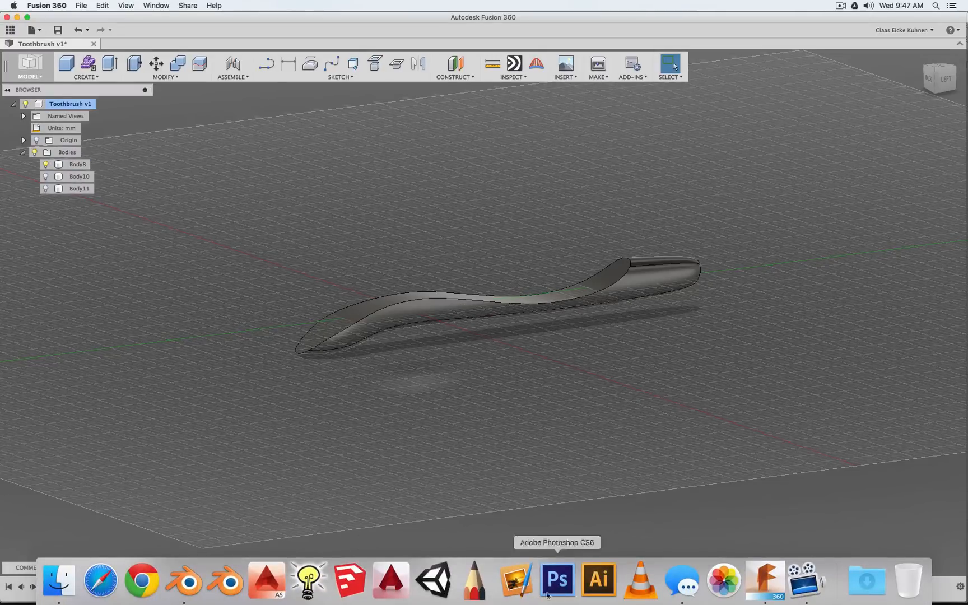
{"action": "left_click", "coordinate": [187, 582]}
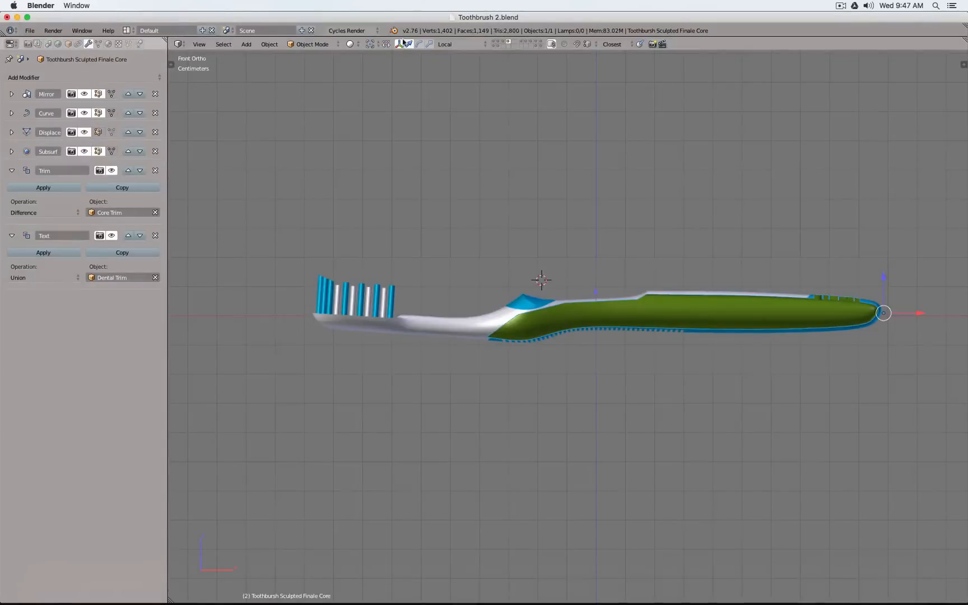
{"action": "left_click", "coordinate": [498, 45]}
{"action": "left_click", "coordinate": [503, 44]}
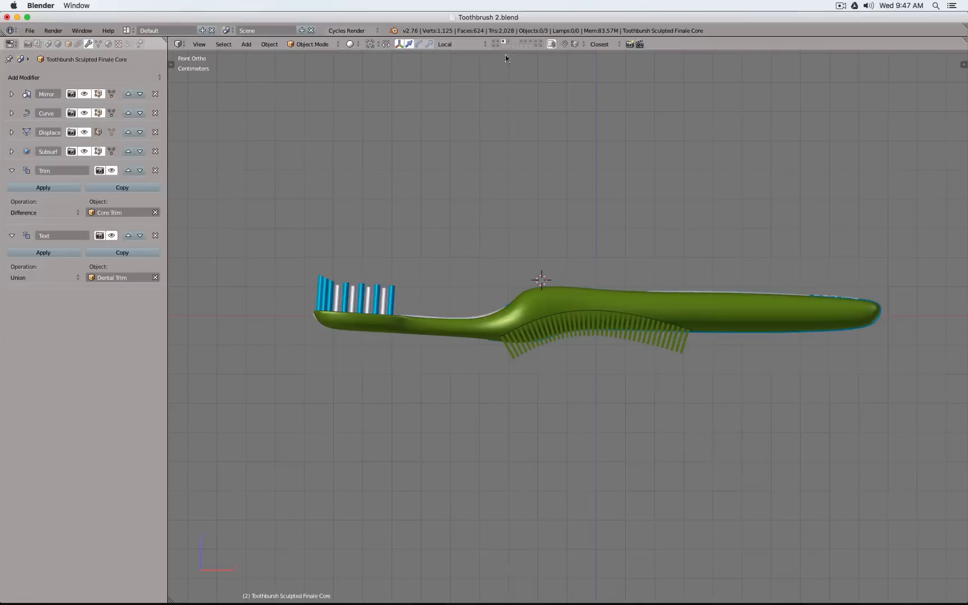
{"action": "scroll", "coordinate": [511, 378], "scroll_direction": "up", "scroll_amount": 5}
{"action": "right_click", "coordinate": [513, 318]}
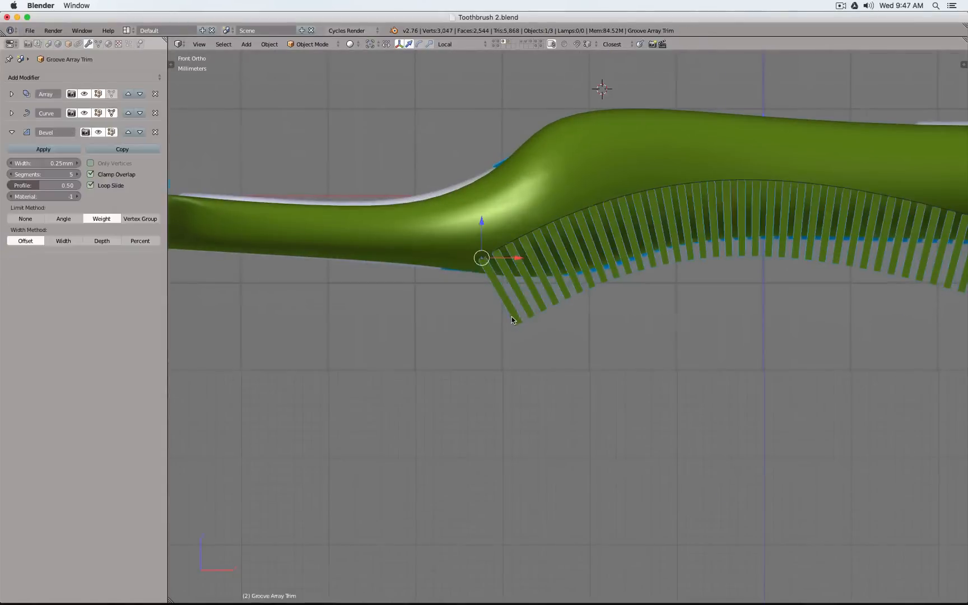
{"action": "scroll", "coordinate": [512, 317], "scroll_direction": "down", "scroll_amount": 3}
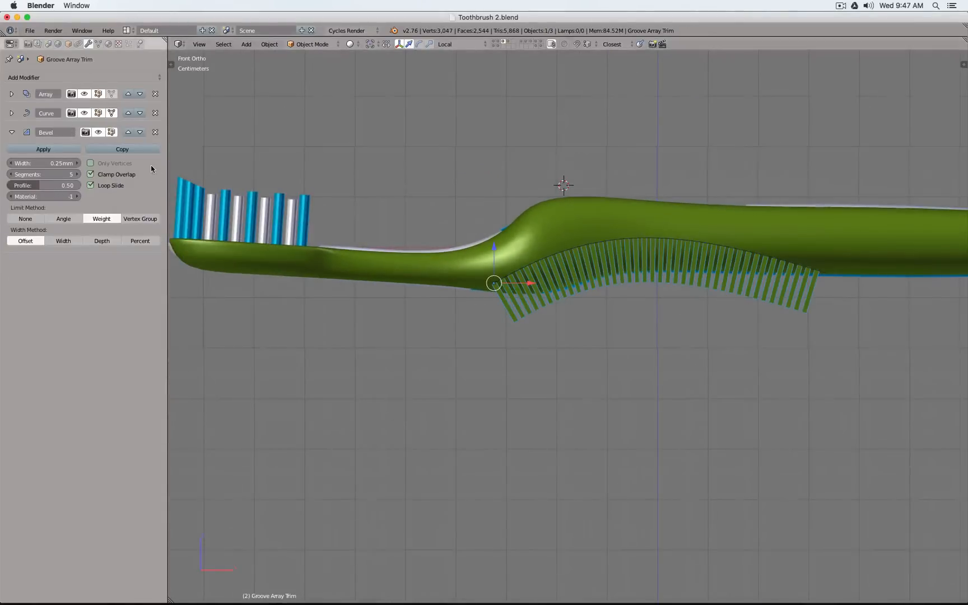
Turn off the viewport display of Groove Array Trim's Bevel modifier and preview the array without its Curve modifier, leaving the curve enabled
{"action": "left_click", "coordinate": [99, 133]}
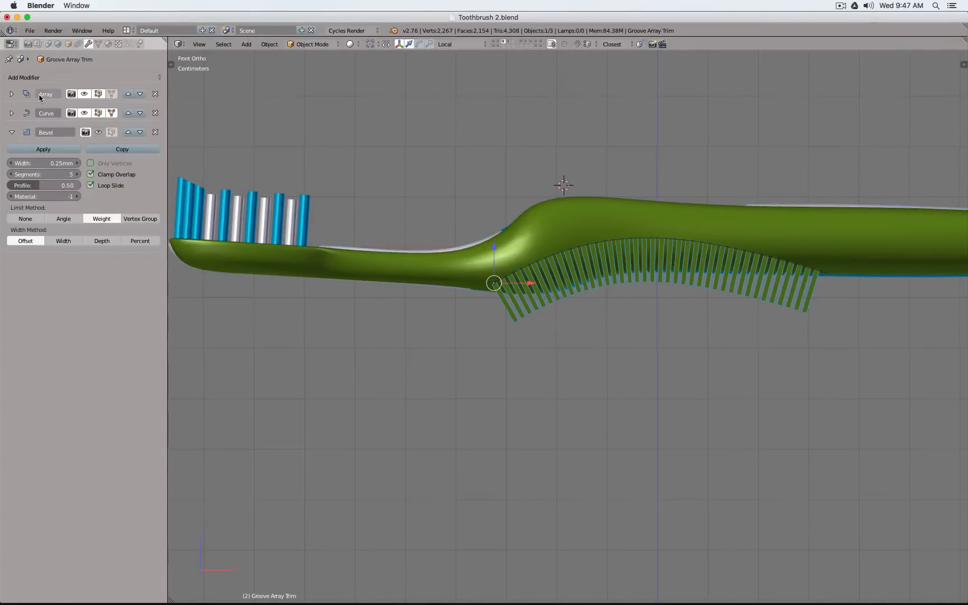
{"action": "left_click", "coordinate": [85, 112]}
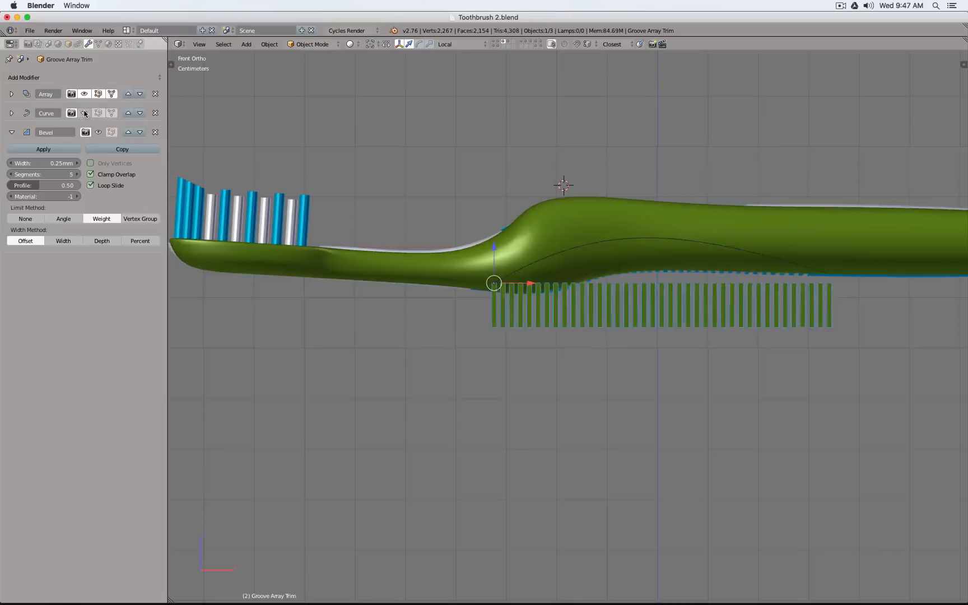
{"action": "left_click", "coordinate": [86, 113]}
{"action": "left_click", "coordinate": [84, 114]}
{"action": "left_click", "coordinate": [85, 114]}
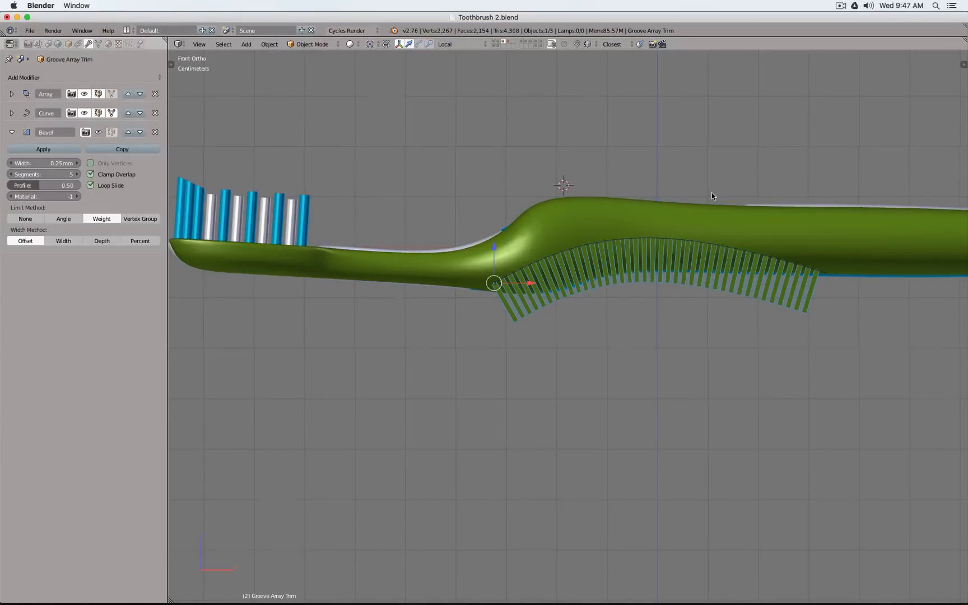
Export Groove Array Trim as Wavefront OBJ, overwriting Toothbrush 2.obj on the Desktop, and switch back to Fusion 360
{"action": "scroll", "coordinate": [594, 194], "scroll_direction": "down", "scroll_amount": 1}
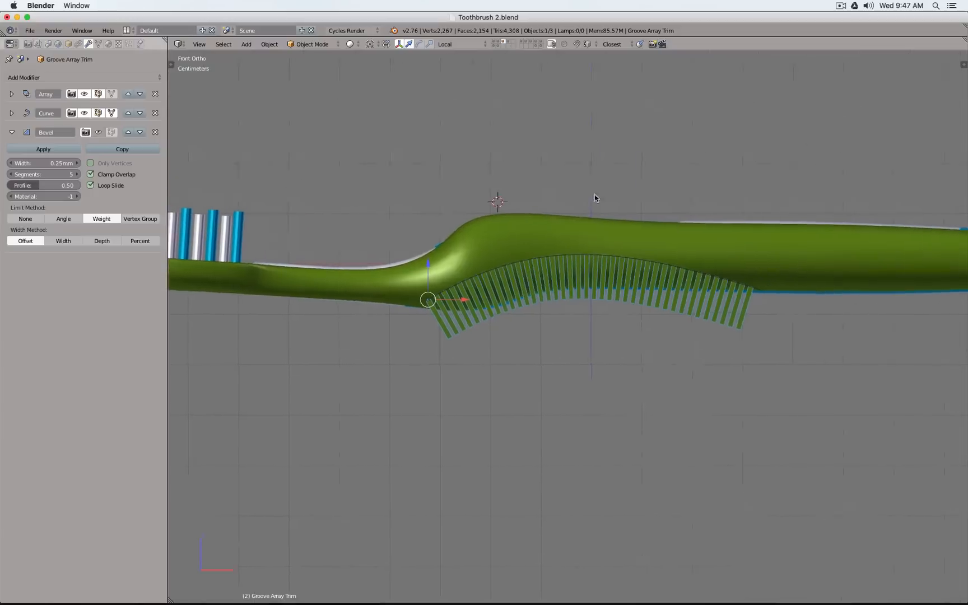
{"action": "scroll", "coordinate": [594, 190], "scroll_direction": "up", "scroll_amount": 4}
{"action": "scroll", "coordinate": [594, 187], "scroll_direction": "down", "scroll_amount": 7}
{"action": "scroll", "coordinate": [594, 187], "scroll_direction": "up", "scroll_amount": 2}
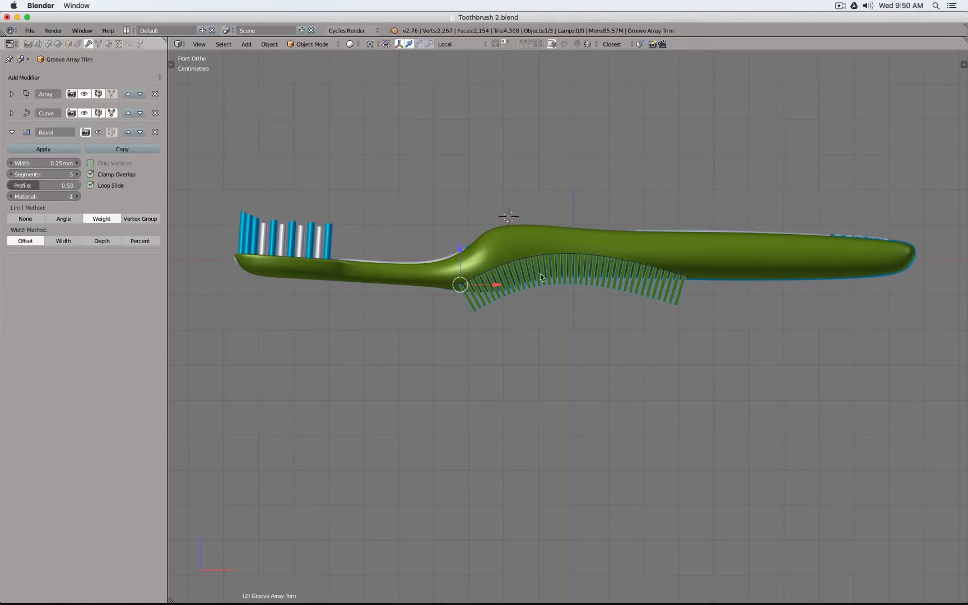
{"action": "left_click", "coordinate": [30, 31]}
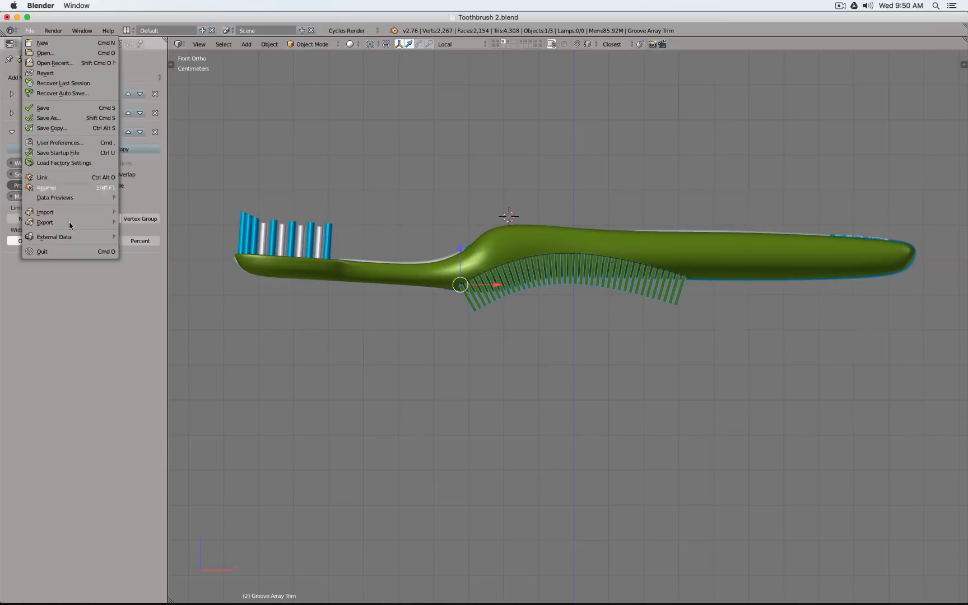
{"action": "mouse_move", "coordinate": [61, 221]}
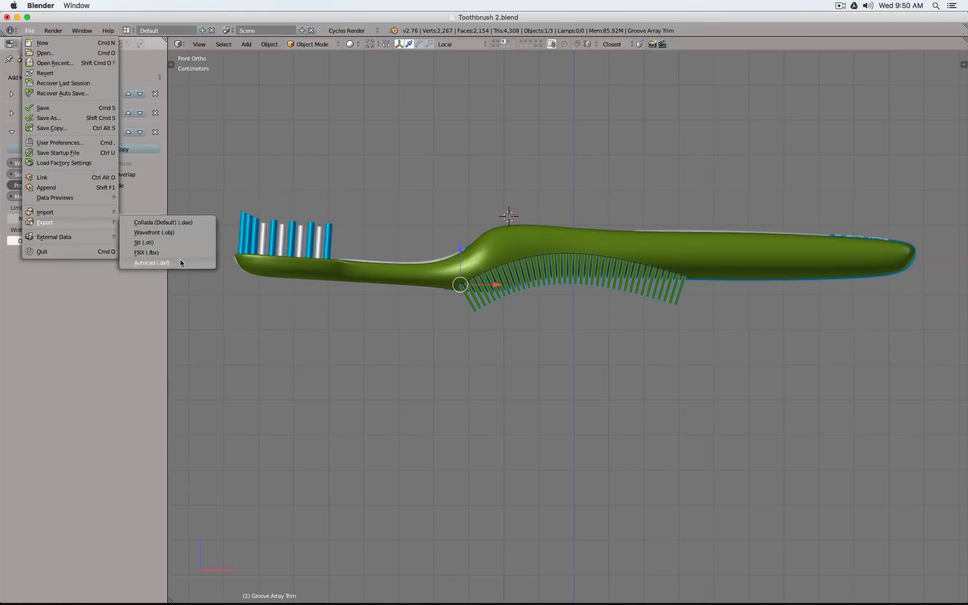
{"action": "left_click", "coordinate": [178, 232]}
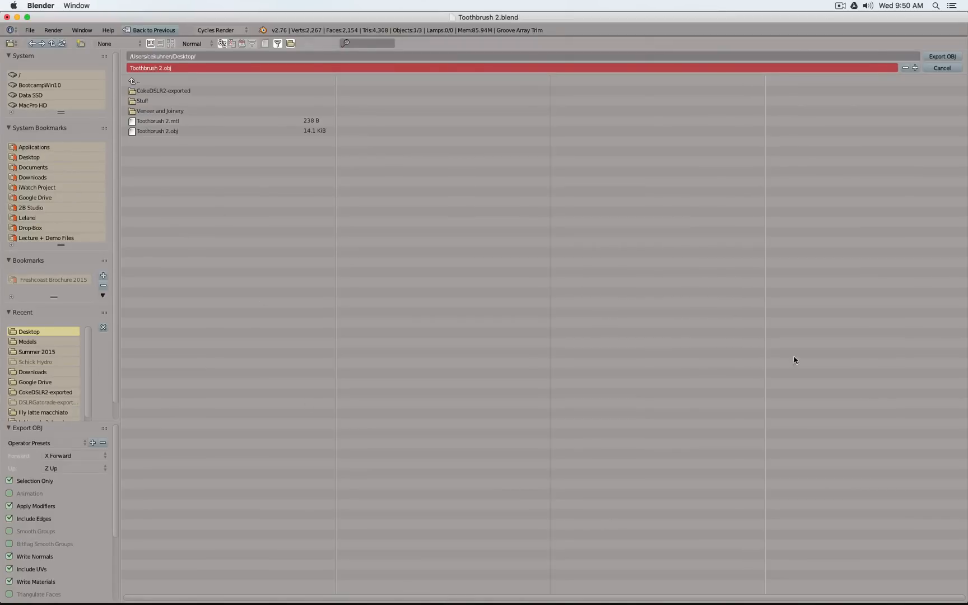
{"action": "left_click", "coordinate": [943, 56]}
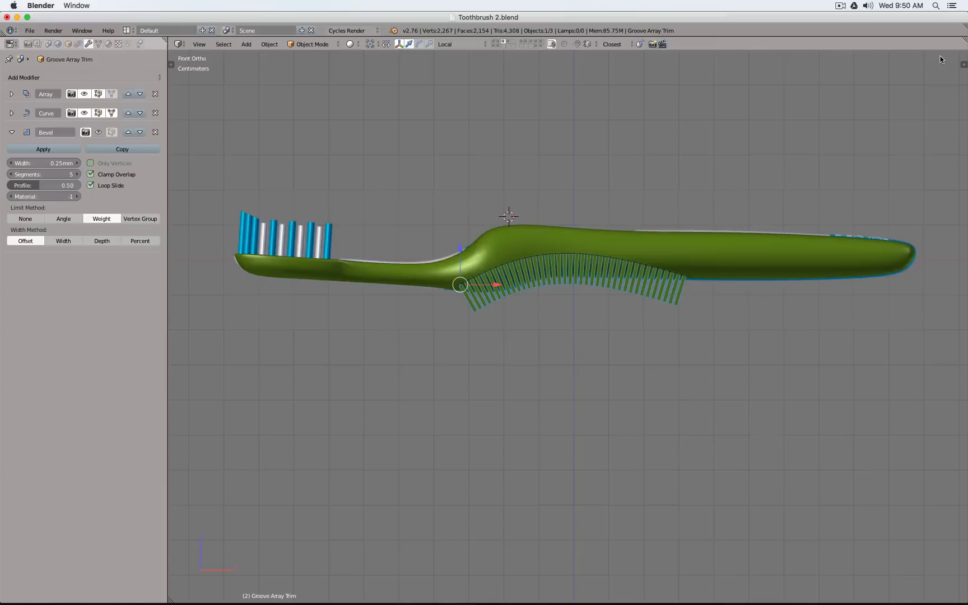
{"action": "mouse_move", "coordinate": [478, 604]}
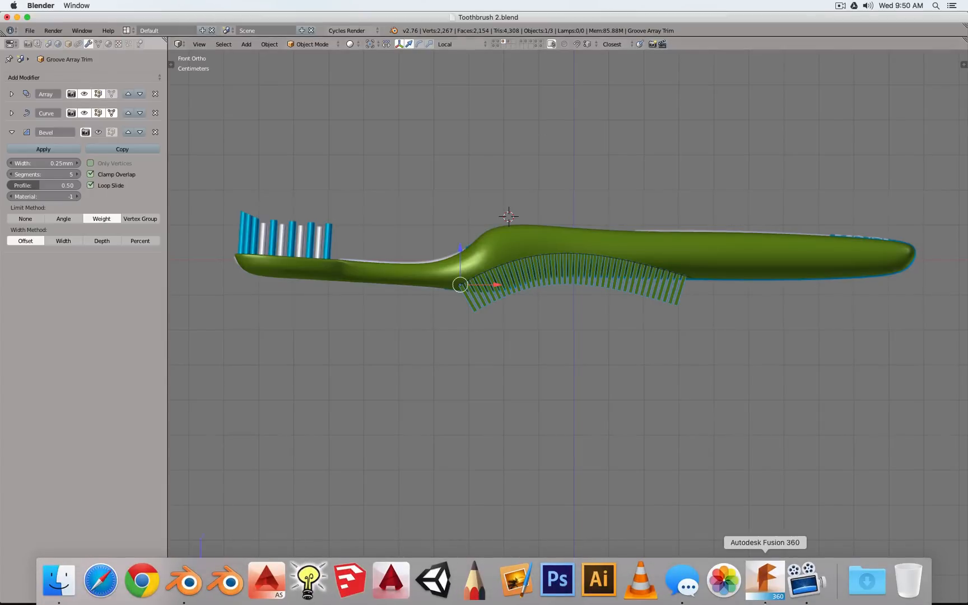
{"action": "left_click", "coordinate": [765, 582]}
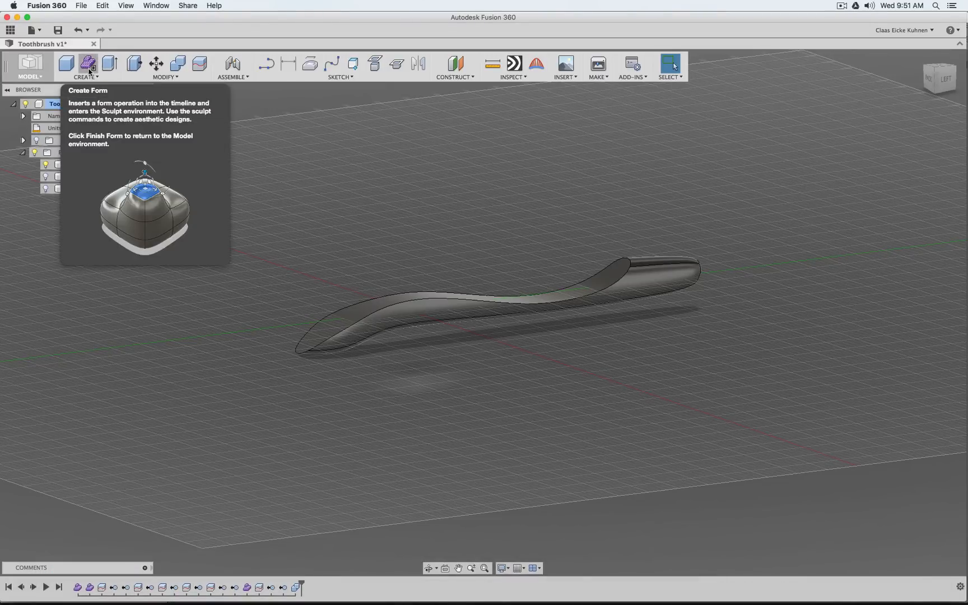
Create a base feature and insert the mesh Toothbrush 2.obj from the Desktop with Meter as its unit type
{"action": "left_click", "coordinate": [88, 77]}
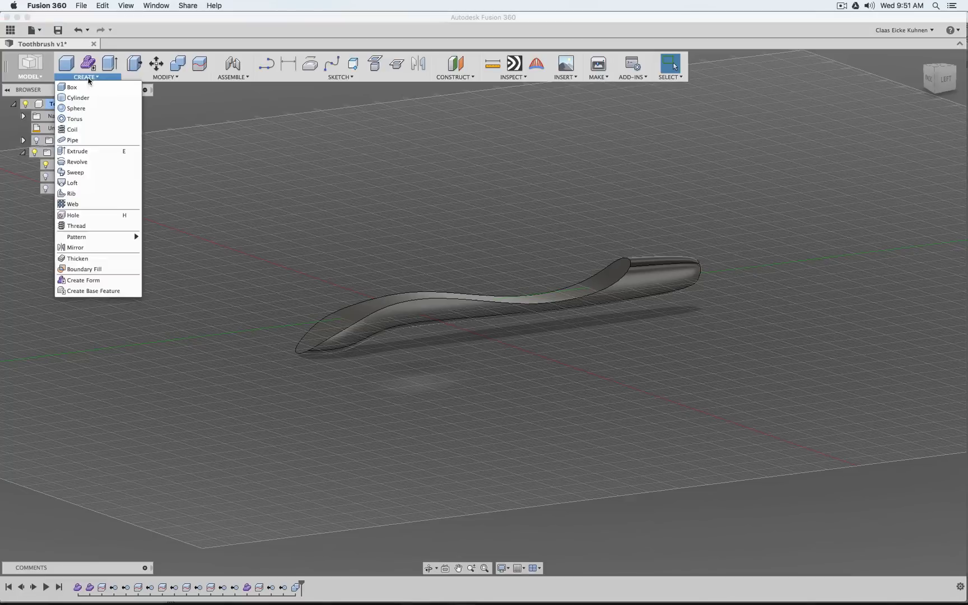
{"action": "left_click", "coordinate": [103, 292]}
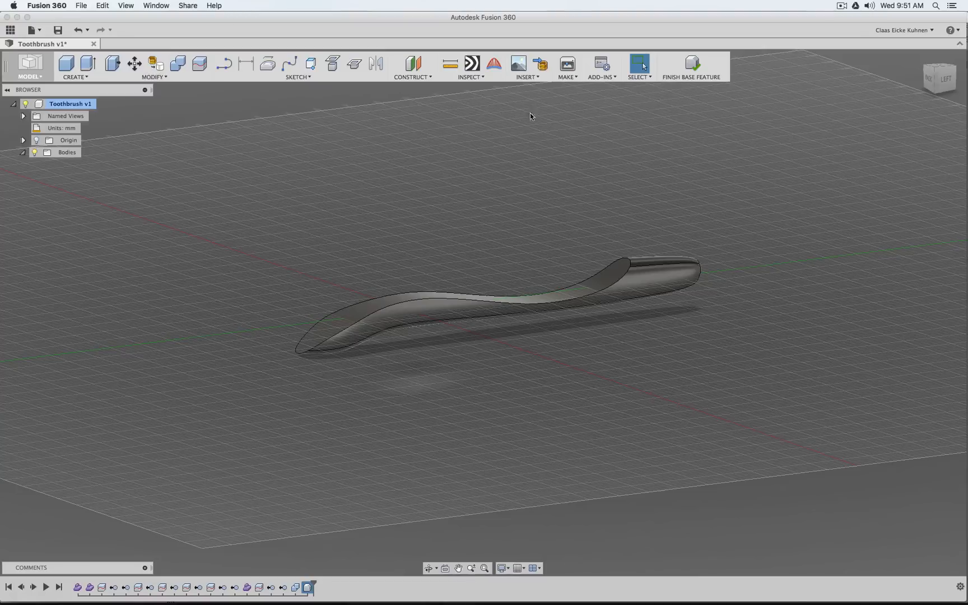
{"action": "left_click", "coordinate": [543, 64]}
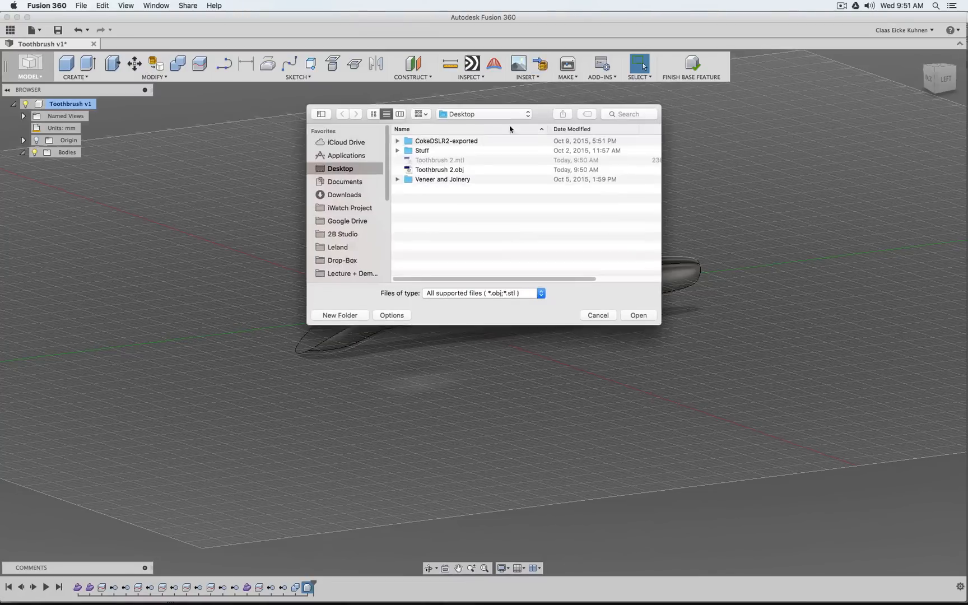
{"action": "left_click", "coordinate": [462, 170]}
{"action": "left_click", "coordinate": [638, 315]}
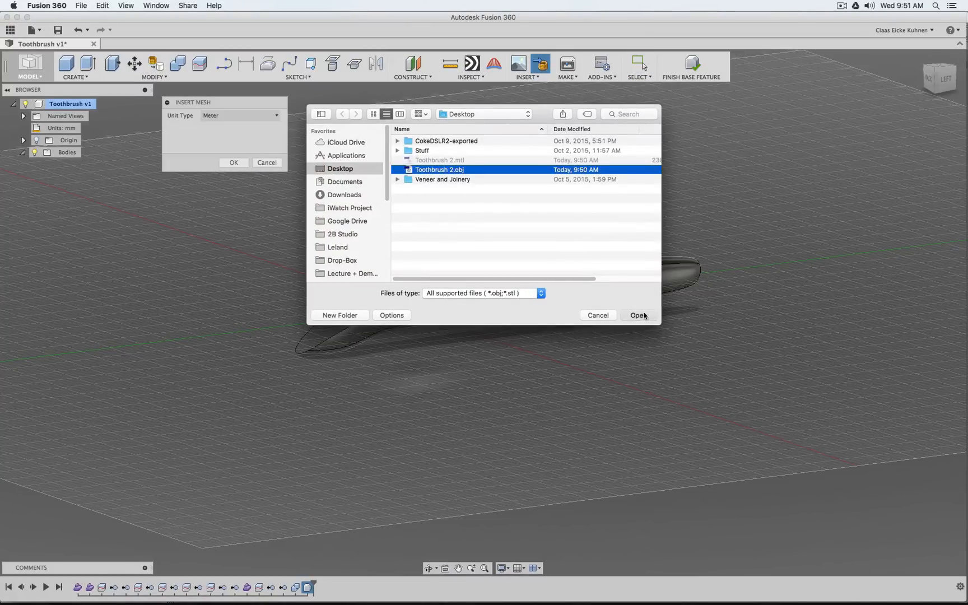
{"action": "left_click", "coordinate": [234, 163]}
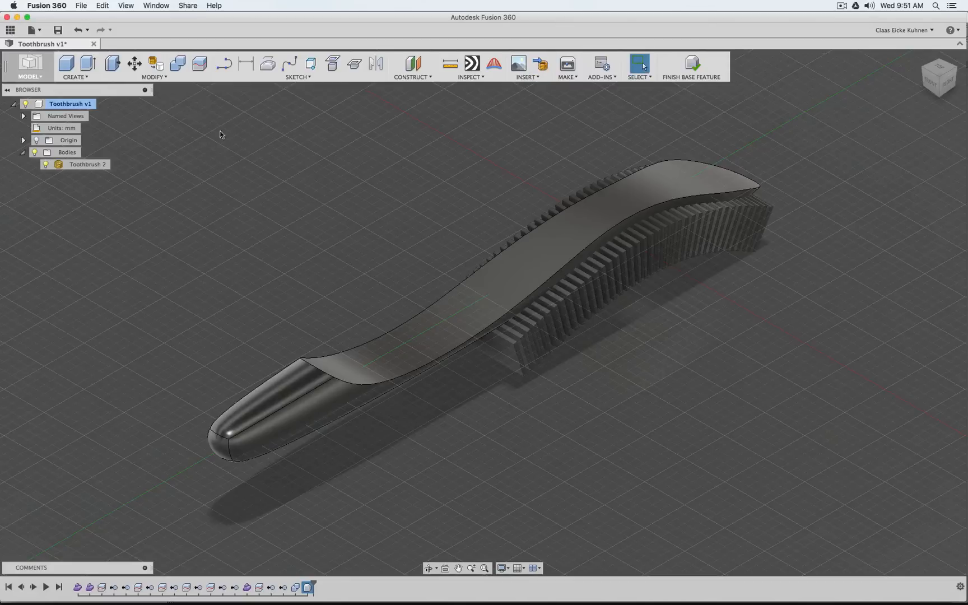
Convert the Toothbrush 2 mesh to a new BRep body and delete the original mesh
{"action": "left_click", "coordinate": [159, 78]}
{"action": "mouse_move", "coordinate": [160, 237]}
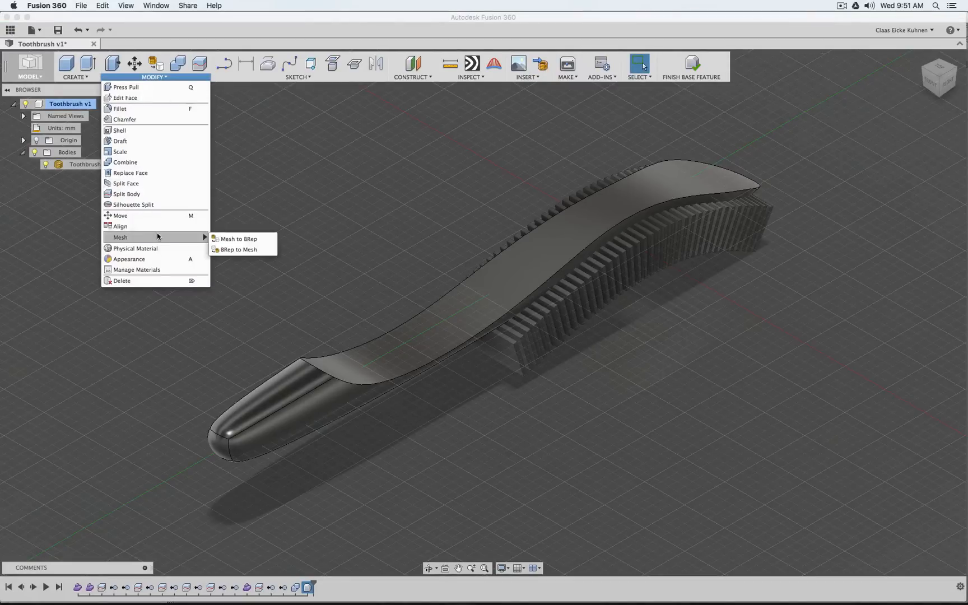
{"action": "left_click", "coordinate": [235, 241]}
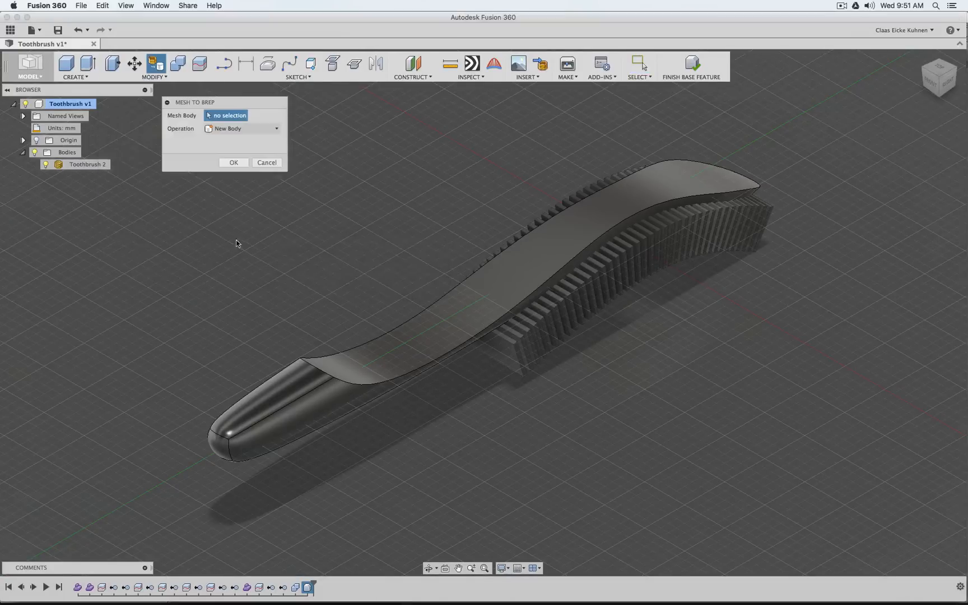
{"action": "left_click", "coordinate": [84, 165]}
{"action": "left_click", "coordinate": [235, 163]}
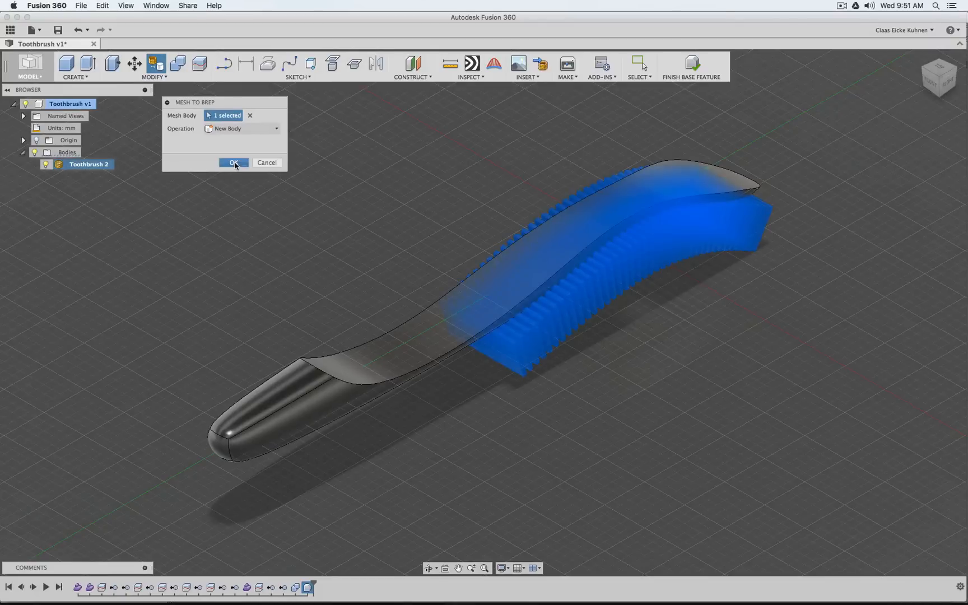
{"action": "left_click", "coordinate": [62, 166]}
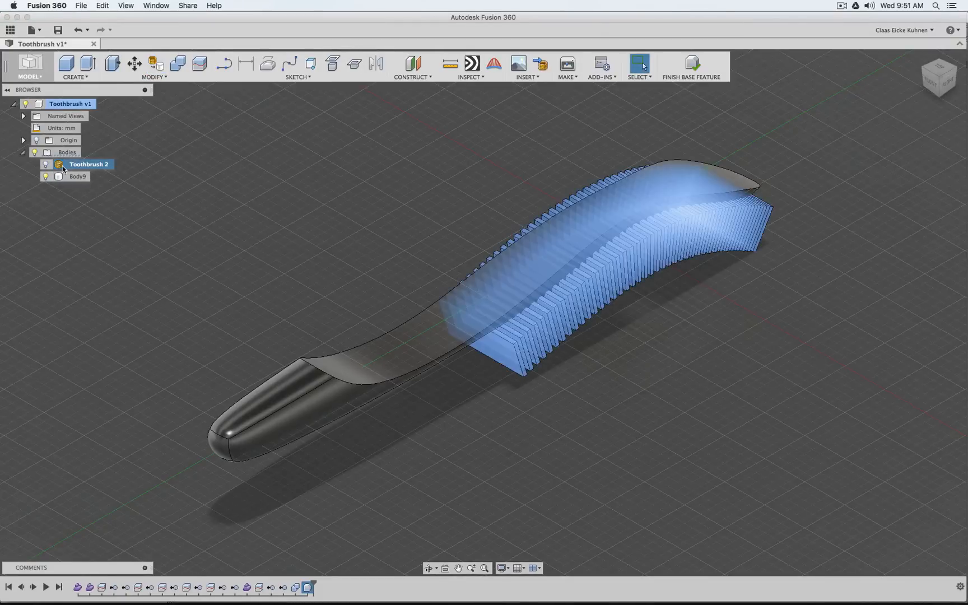
{"action": "key", "text": "Delete"}
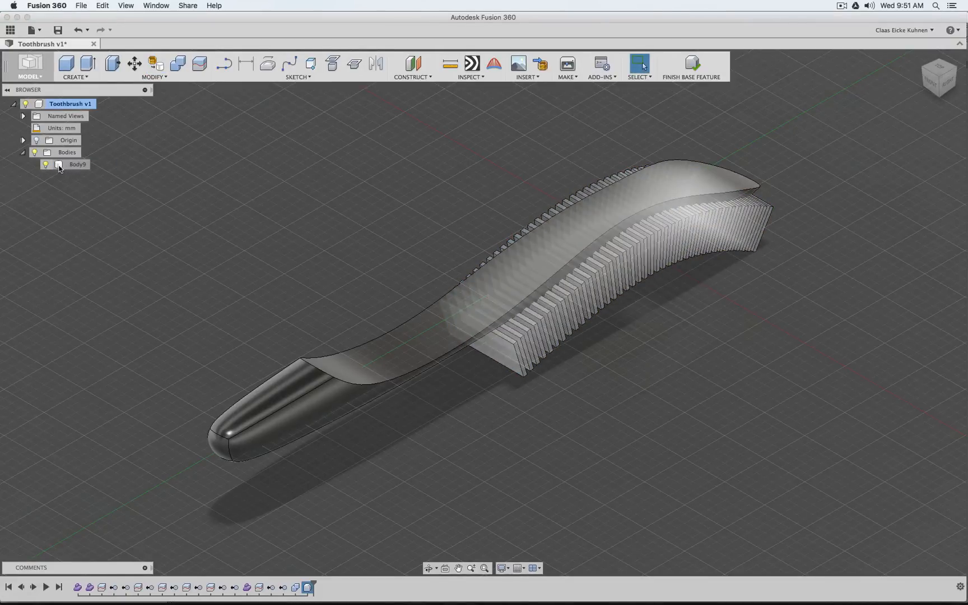
Finish the base feature and check how the converted groove cutters line up with the handle from the right side
{"action": "scroll", "coordinate": [660, 272], "scroll_direction": "up", "scroll_amount": 3}
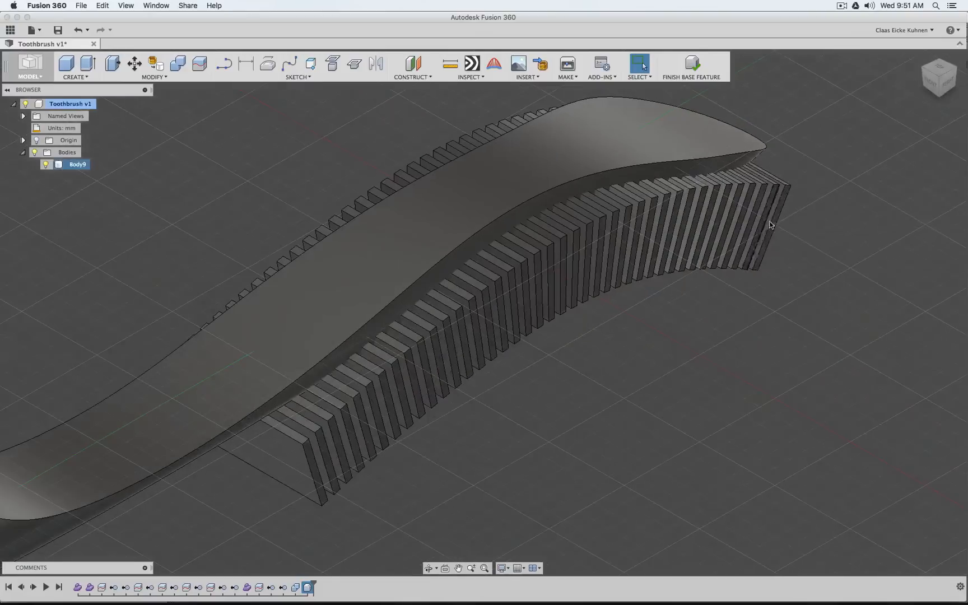
{"action": "scroll", "coordinate": [588, 213], "scroll_direction": "up", "scroll_amount": 2}
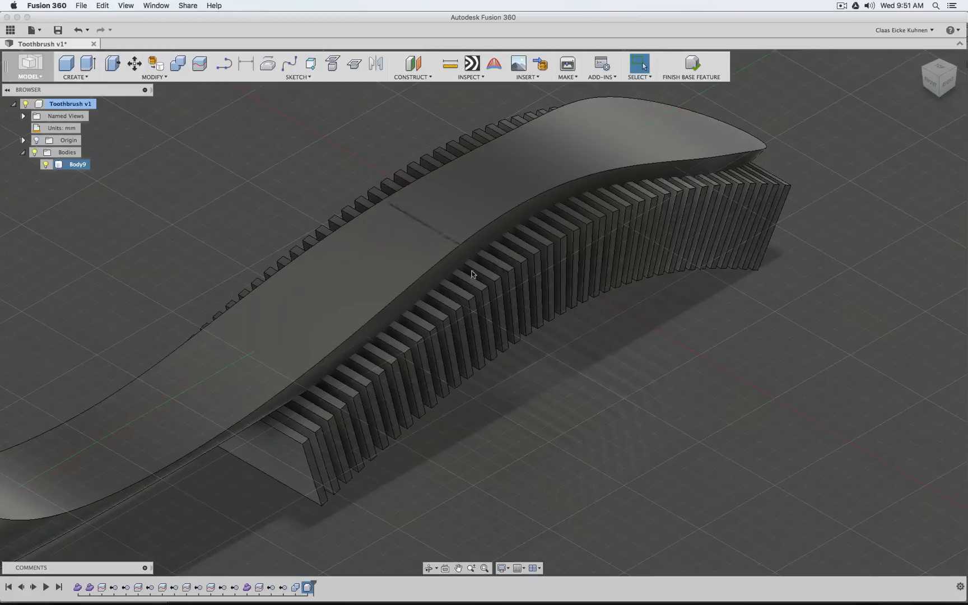
{"action": "left_click", "coordinate": [693, 65]}
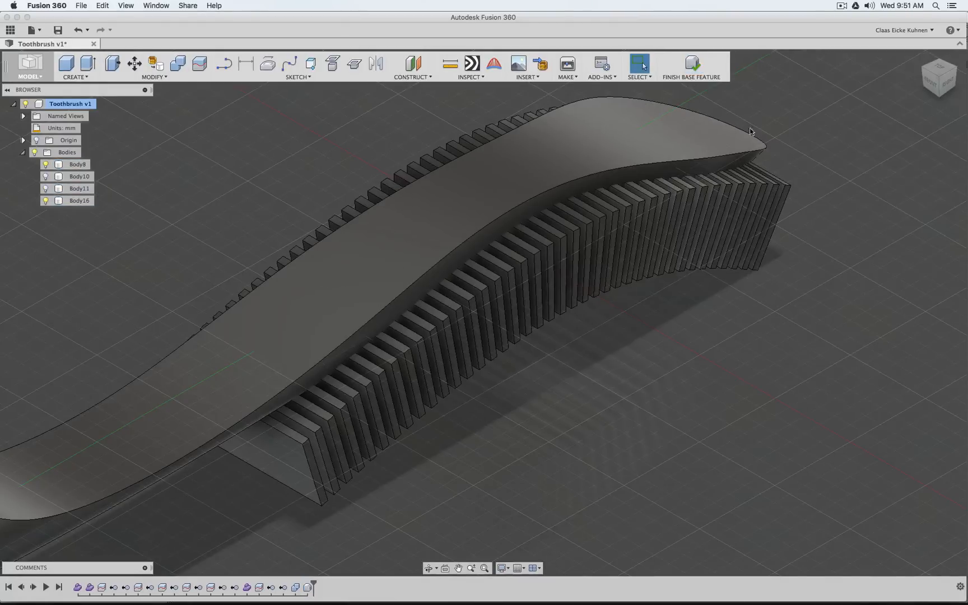
{"action": "scroll", "coordinate": [802, 160], "scroll_direction": "down", "scroll_amount": 5}
{"action": "left_click", "coordinate": [945, 82]}
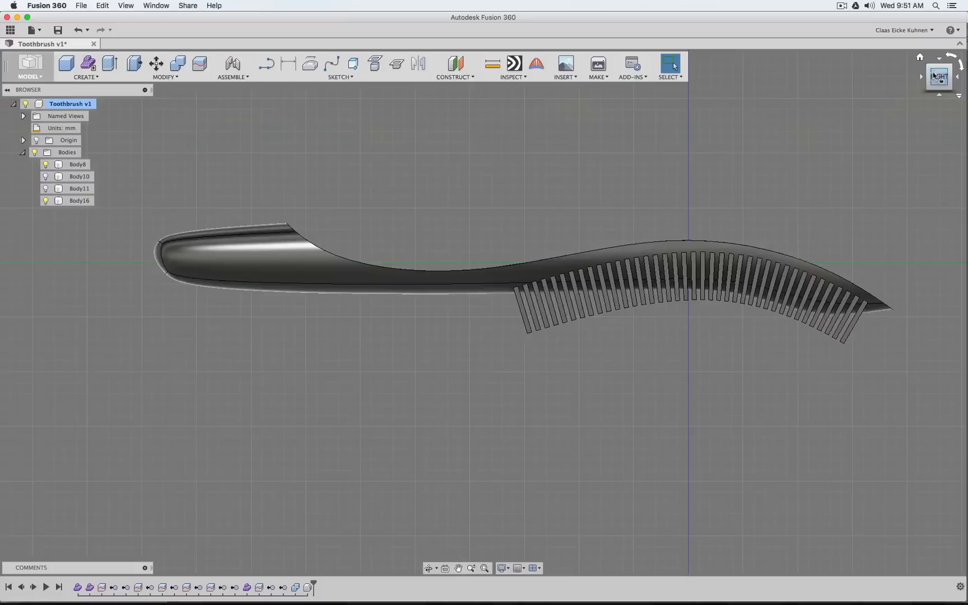
{"action": "left_click", "coordinate": [921, 58]}
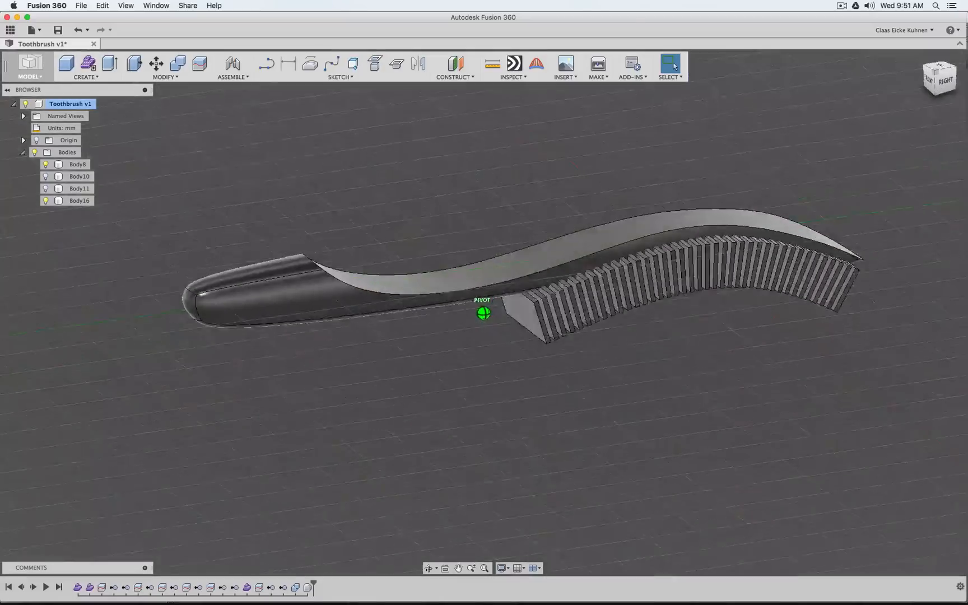
Start a Fillet and select both long top edges of the first four groove cutters at the neck end
{"action": "left_click", "coordinate": [165, 76]}
{"action": "left_click", "coordinate": [142, 98]}
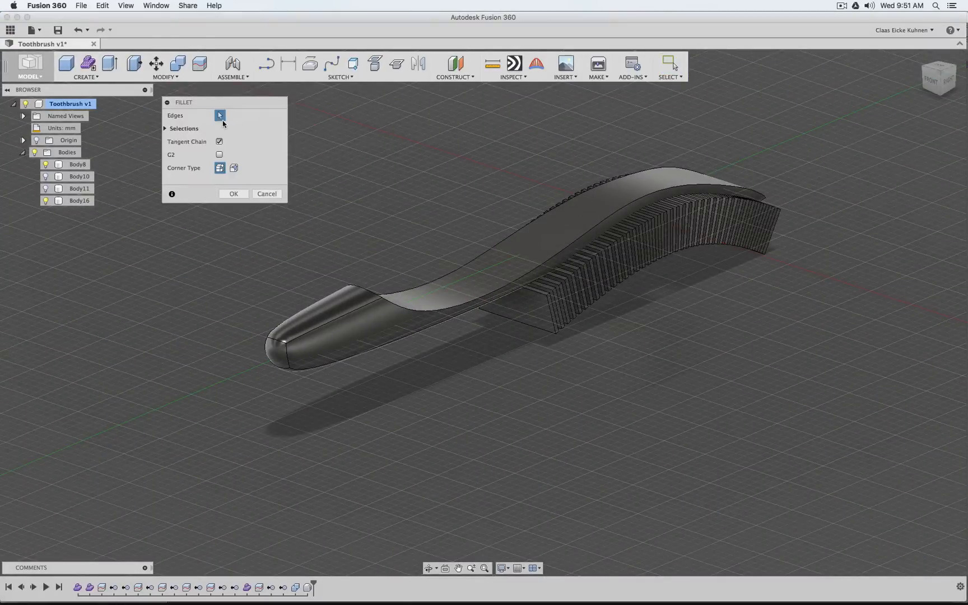
{"action": "scroll", "coordinate": [474, 240], "scroll_direction": "up", "scroll_amount": 5}
{"action": "middle_click_drag", "start_coordinate": [644, 340], "coordinate": [321, 377], "text": "shift"}
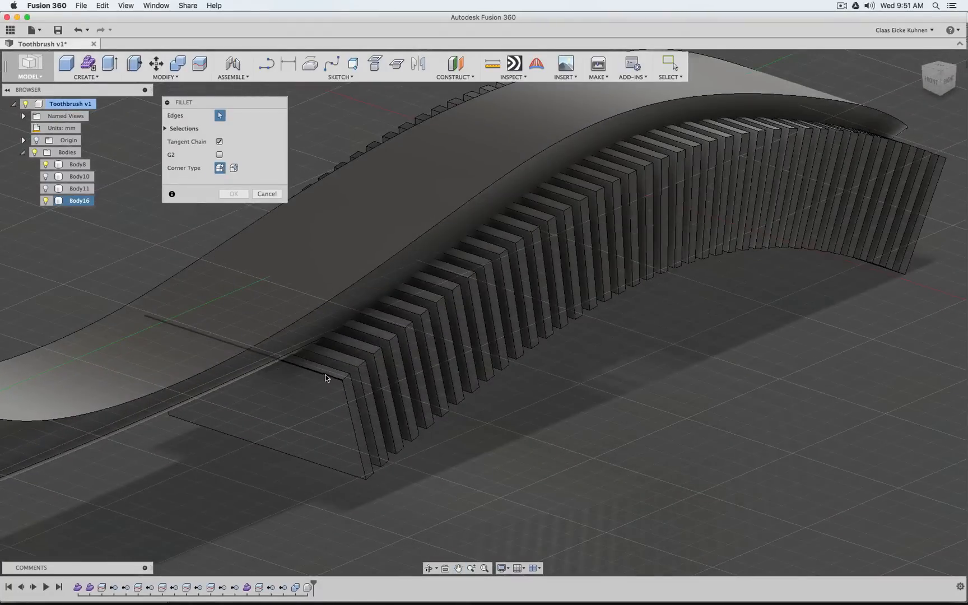
{"action": "left_click", "coordinate": [324, 374]}
{"action": "left_click", "coordinate": [339, 360]}
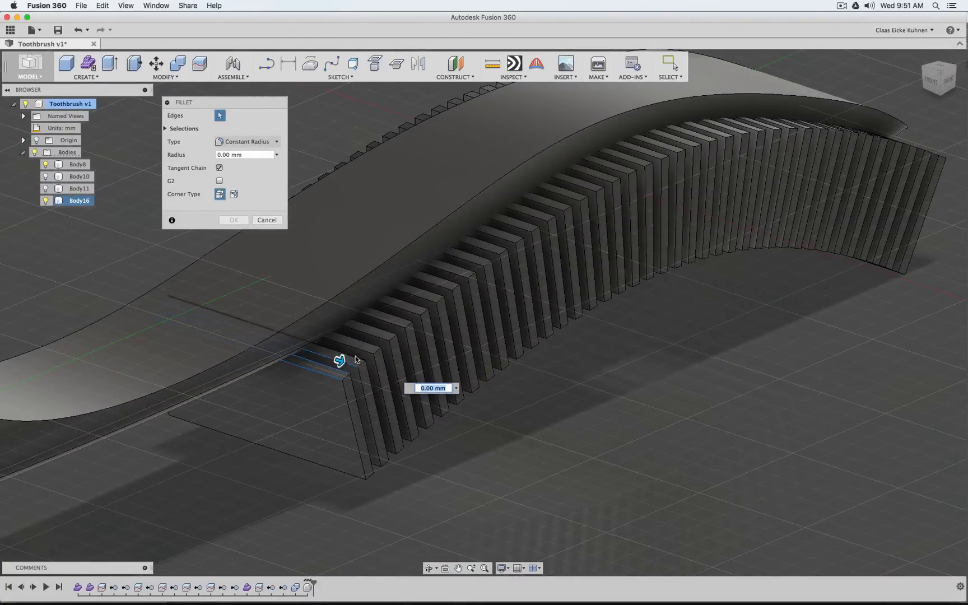
{"action": "left_click", "coordinate": [352, 353]}
{"action": "left_click", "coordinate": [360, 349]}
{"action": "left_click", "coordinate": [376, 342]}
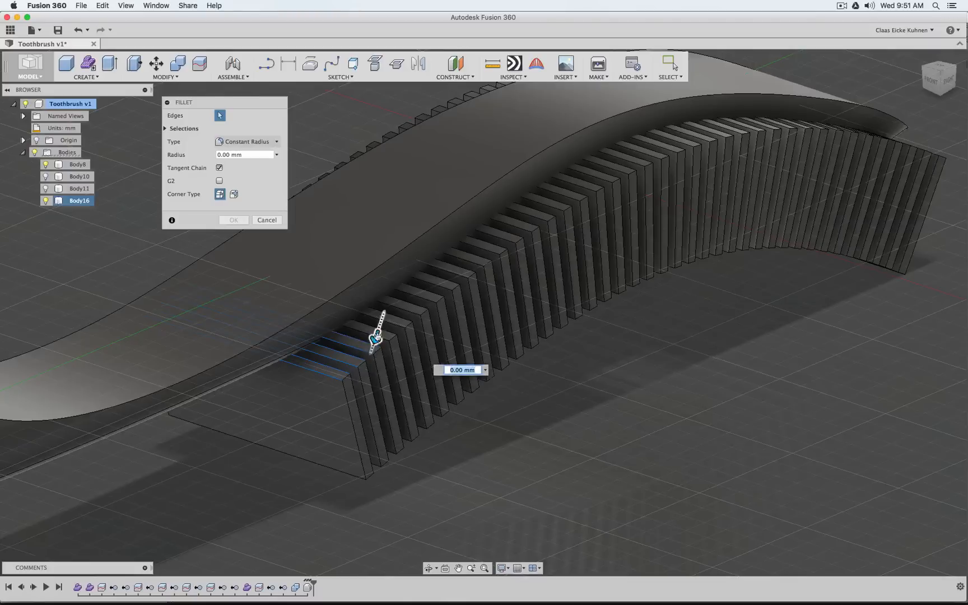
{"action": "left_click", "coordinate": [386, 337]}
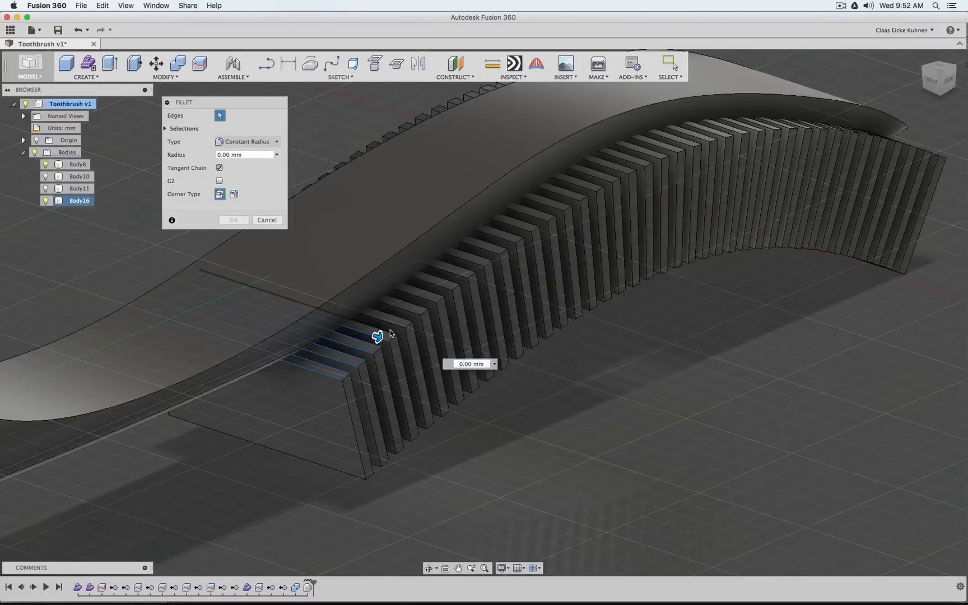
{"action": "left_click", "coordinate": [397, 332]}
Add the fifth cutter's top edges to the fillet selection and apply a constant radius of 0.25 mm
{"action": "scroll", "coordinate": [336, 352], "scroll_direction": "up", "scroll_amount": 3}
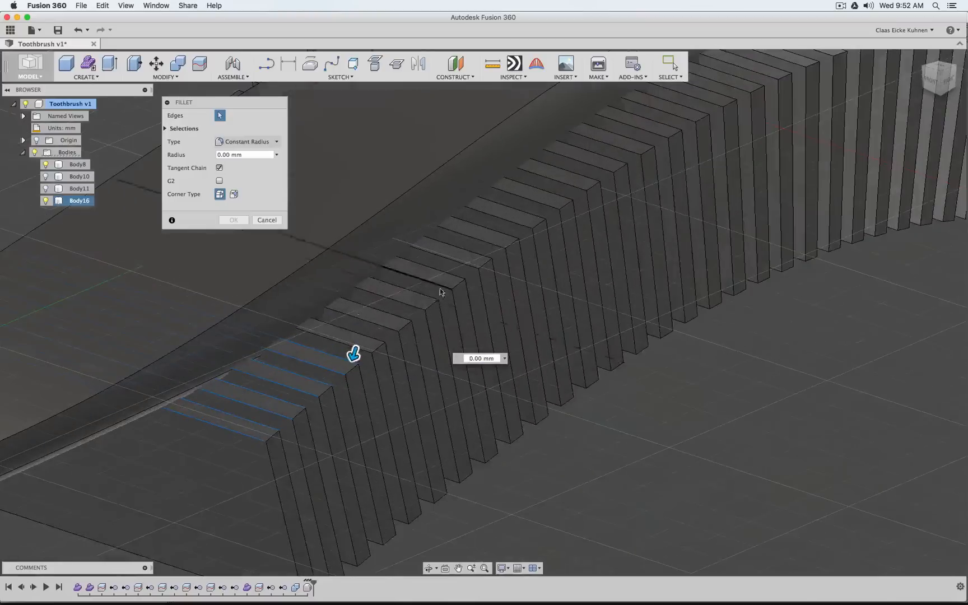
{"action": "scroll", "coordinate": [343, 334], "scroll_direction": "up", "scroll_amount": 3}
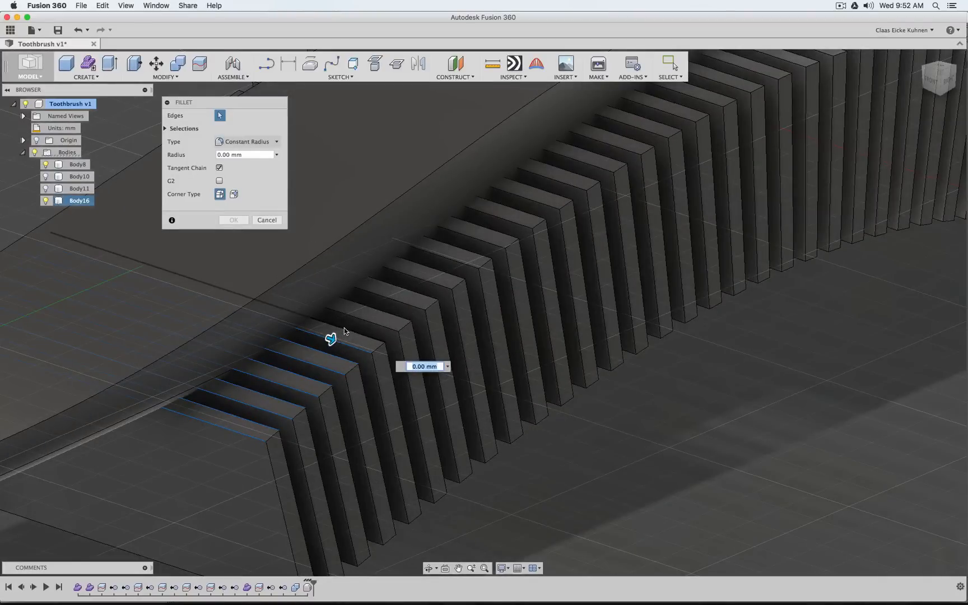
{"action": "left_click", "coordinate": [345, 330]}
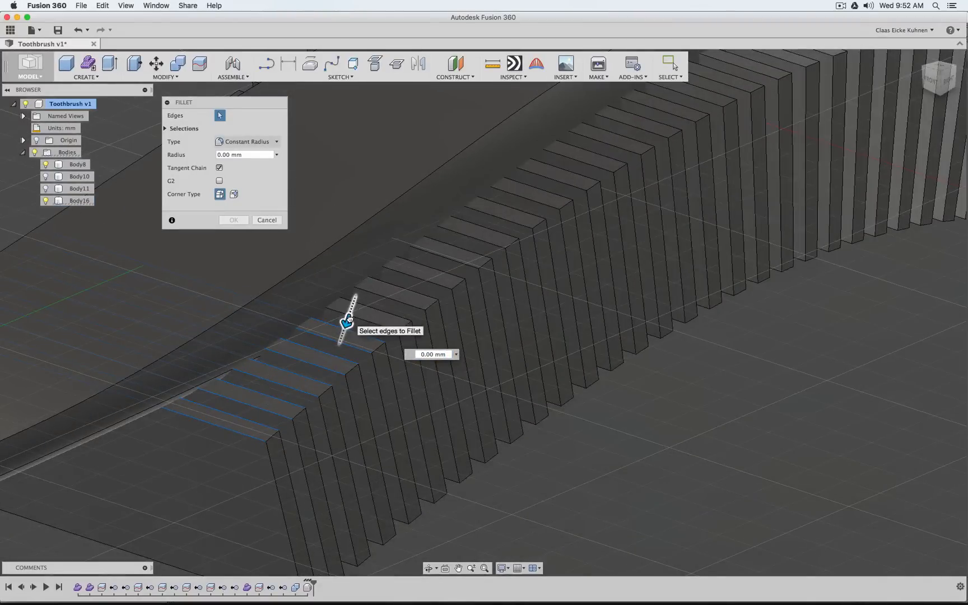
{"action": "left_click_drag", "start_coordinate": [348, 318], "coordinate": [346, 323]}
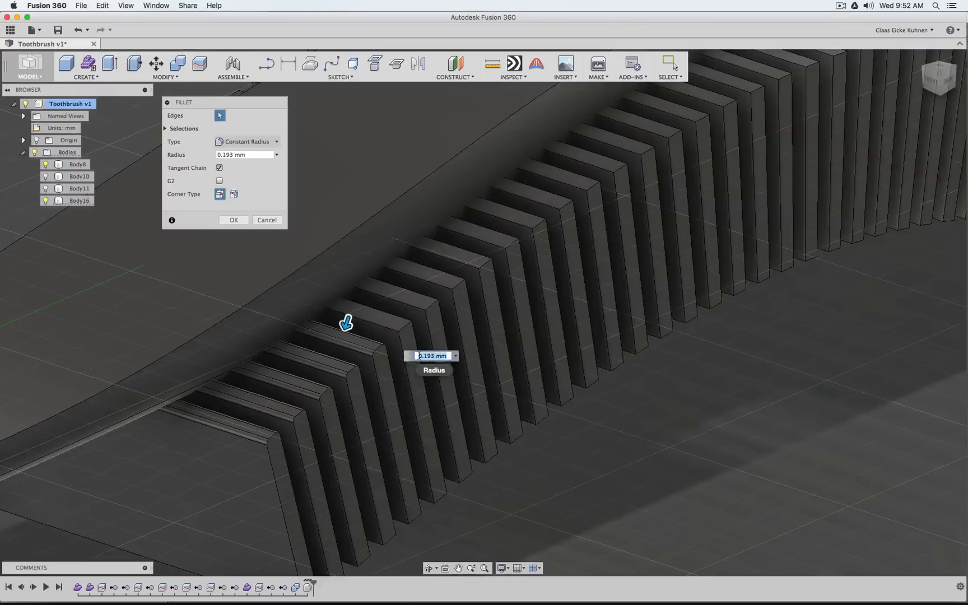
{"action": "key", "text": "BackSpace"}
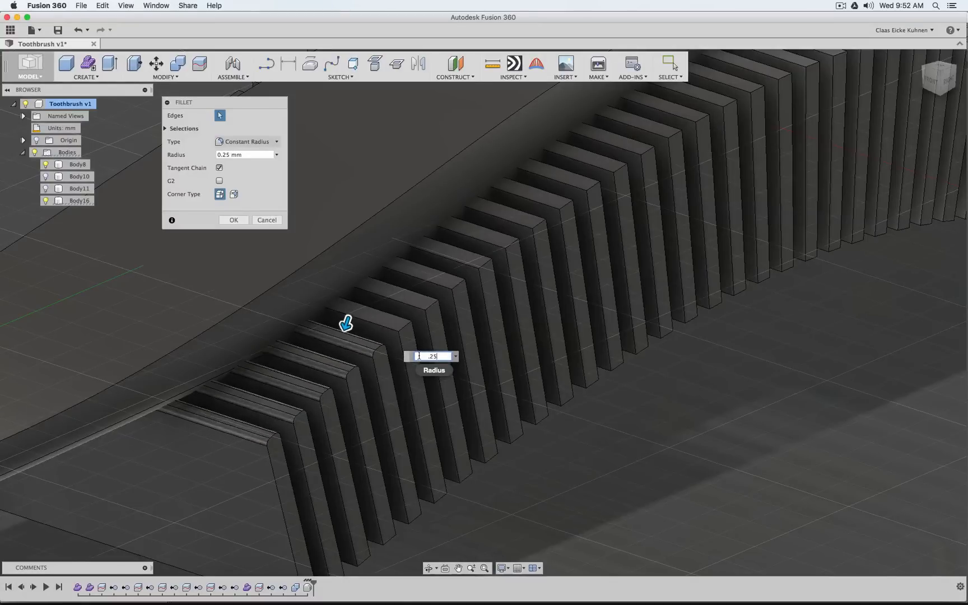
{"action": "key", "text": "Return"}
Examine the rounded cutter tops in side profile and at an angle
{"action": "scroll", "coordinate": [585, 308], "scroll_direction": "down", "scroll_amount": 5}
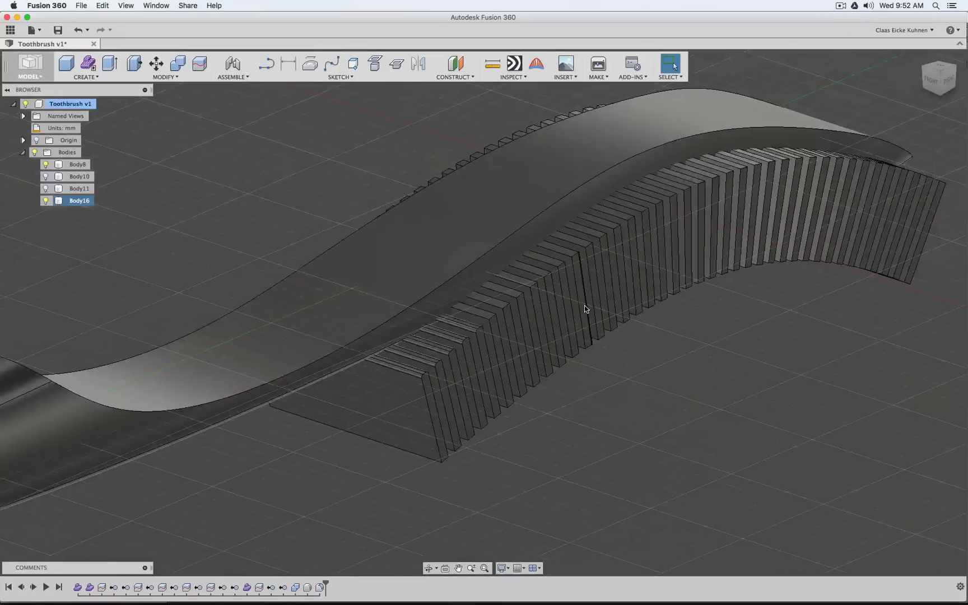
{"action": "left_click", "coordinate": [947, 81]}
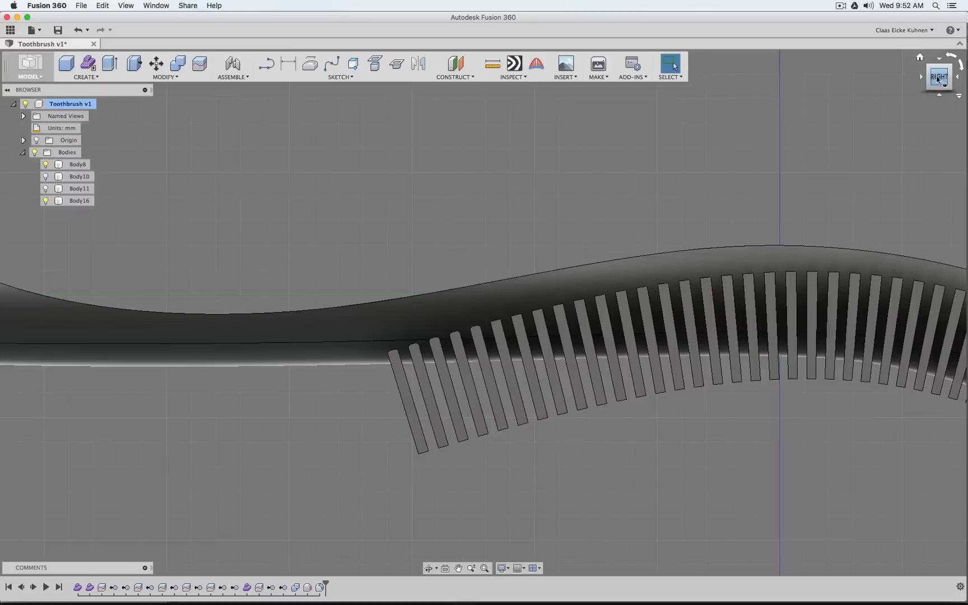
{"action": "left_click_drag", "start_coordinate": [938, 79], "coordinate": [950, 89]}
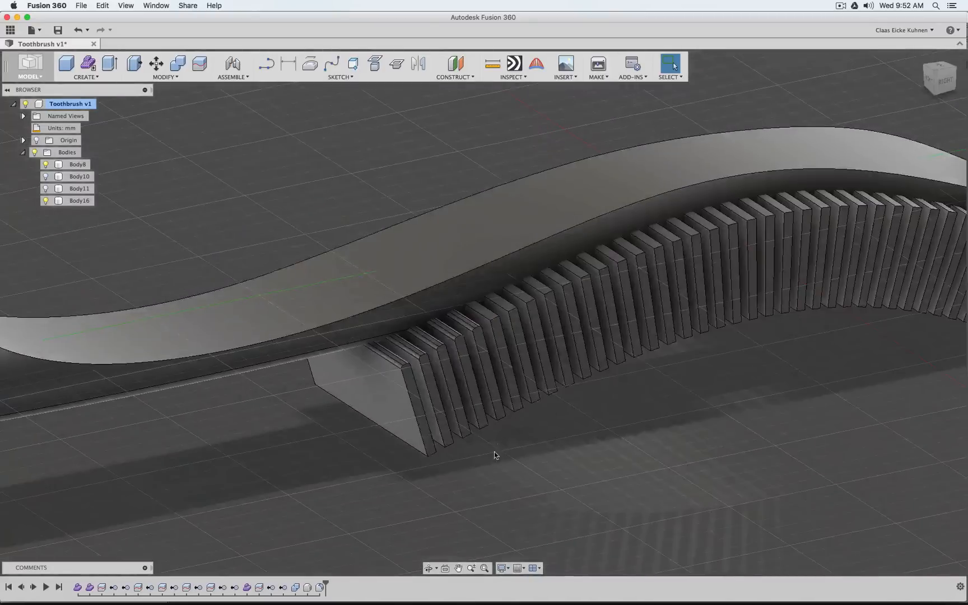
Reopen the cutter fillet for editing and add the long top edges of the sixth, seventh and eighth groove cutters
{"action": "left_click", "coordinate": [322, 587]}
{"action": "right_click", "coordinate": [323, 588]}
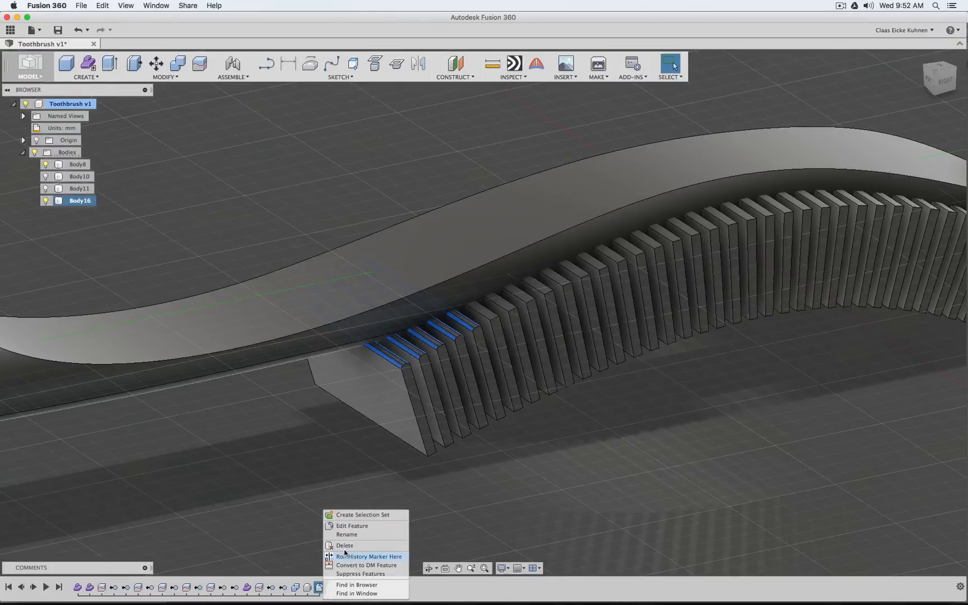
{"action": "left_click", "coordinate": [360, 526]}
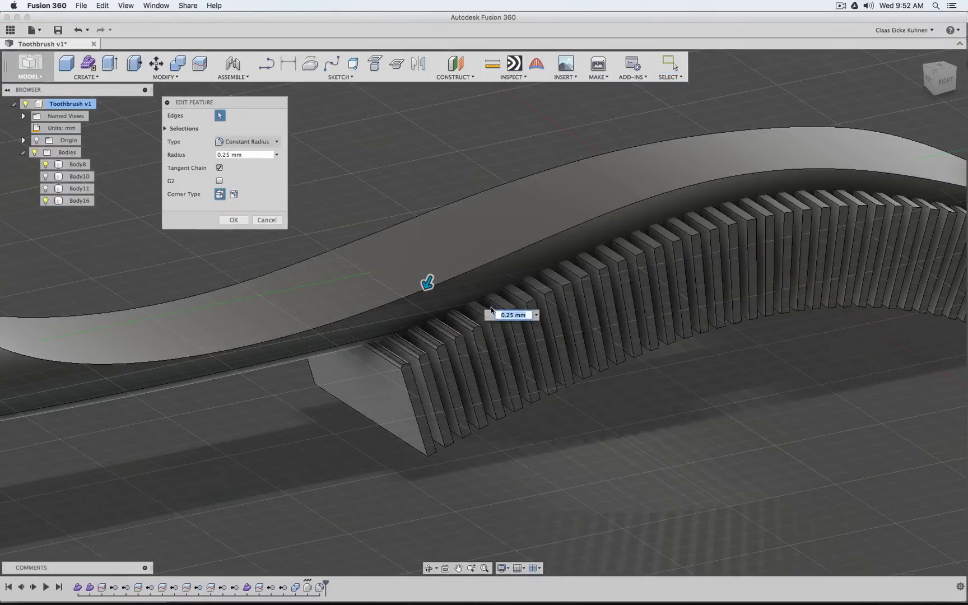
{"action": "scroll", "coordinate": [491, 309], "scroll_direction": "up", "scroll_amount": 5}
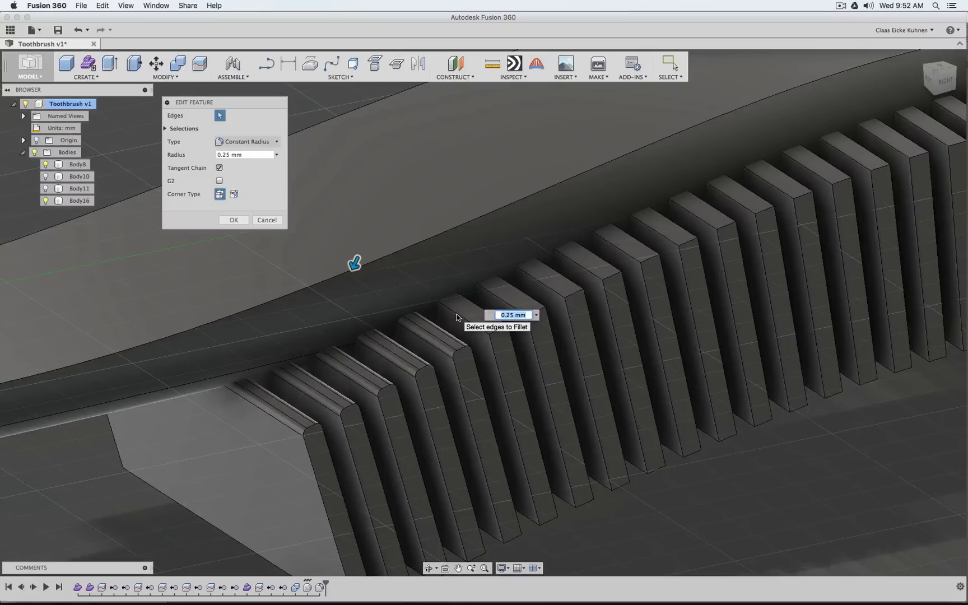
{"action": "left_click", "coordinate": [459, 316]}
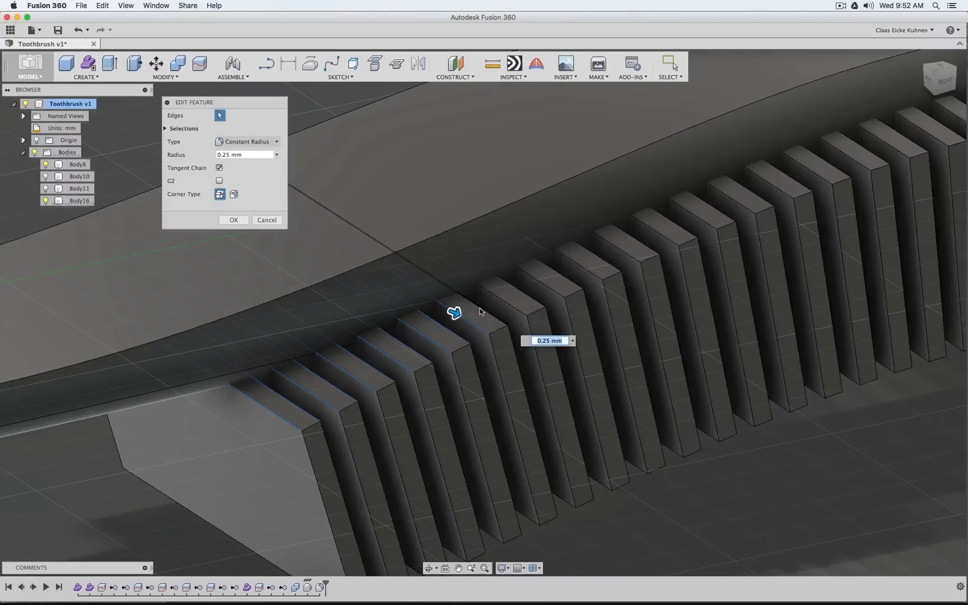
{"action": "left_click", "coordinate": [486, 305]}
{"action": "left_click", "coordinate": [507, 303]}
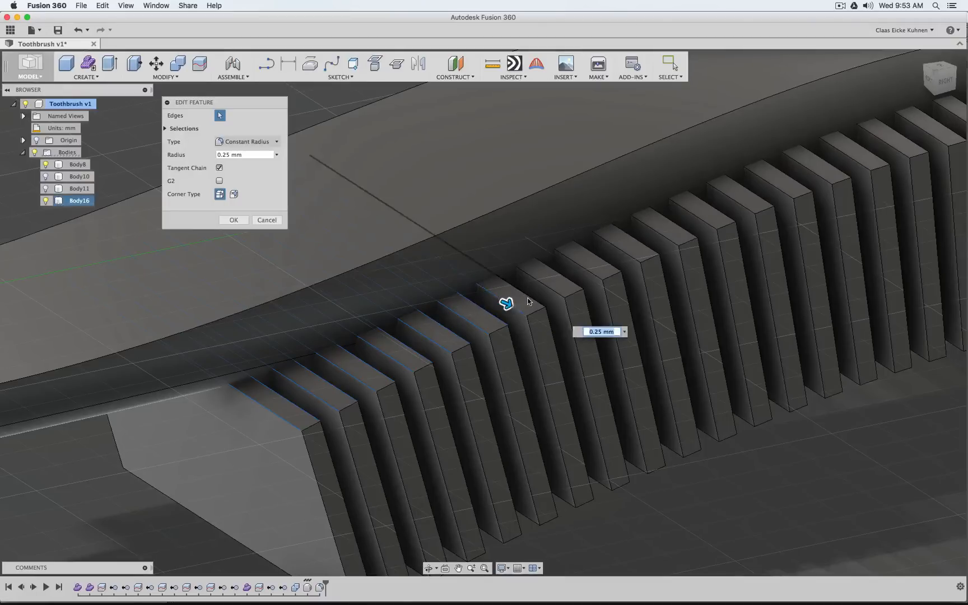
{"action": "left_click", "coordinate": [537, 295]}
{"action": "left_click", "coordinate": [569, 284]}
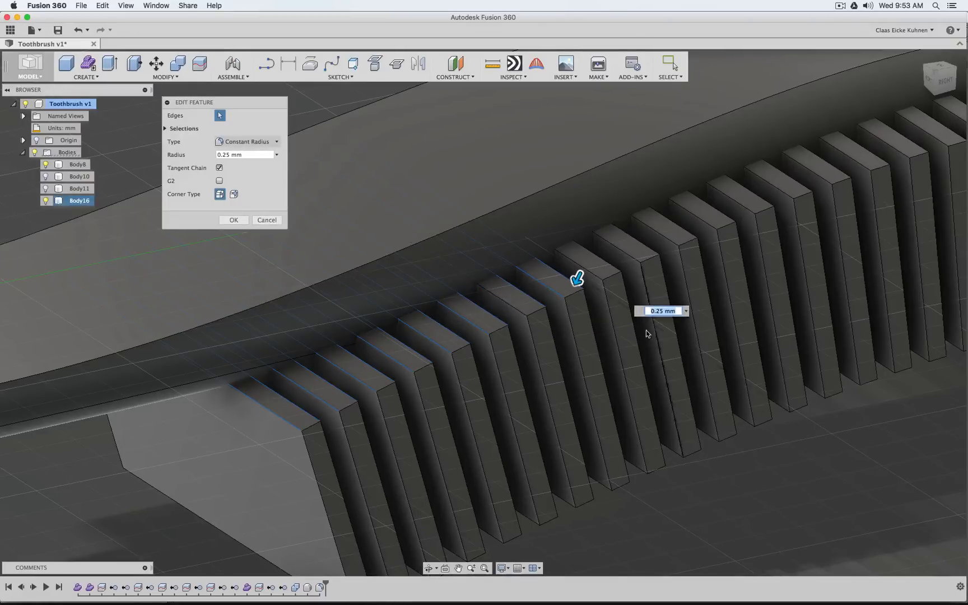
{"action": "left_click", "coordinate": [521, 314]}
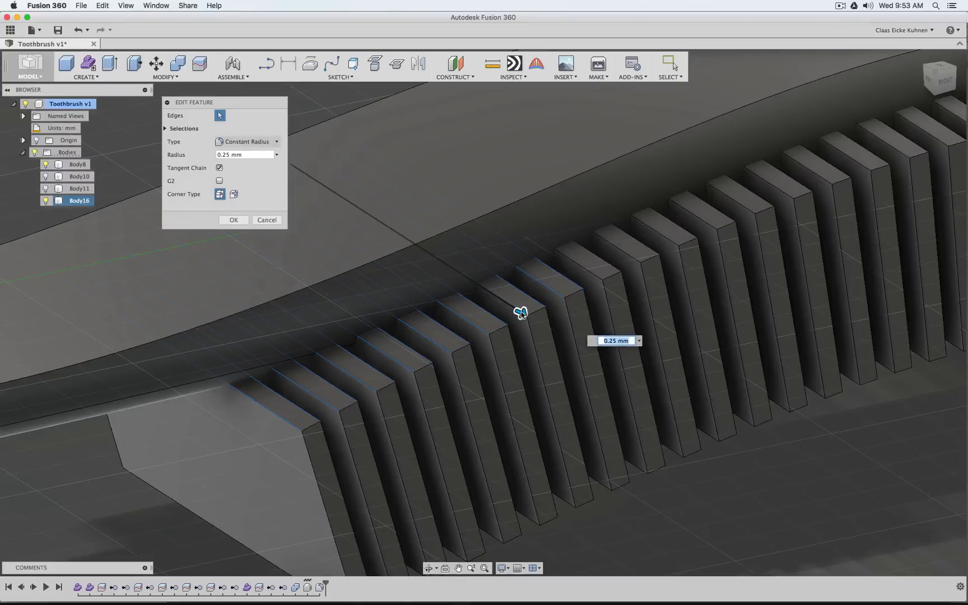
Add the ninth and tenth cutters' long top edges to the selection and apply the fillet with a 0.25 mm radius
{"action": "left_click", "coordinate": [587, 267]}
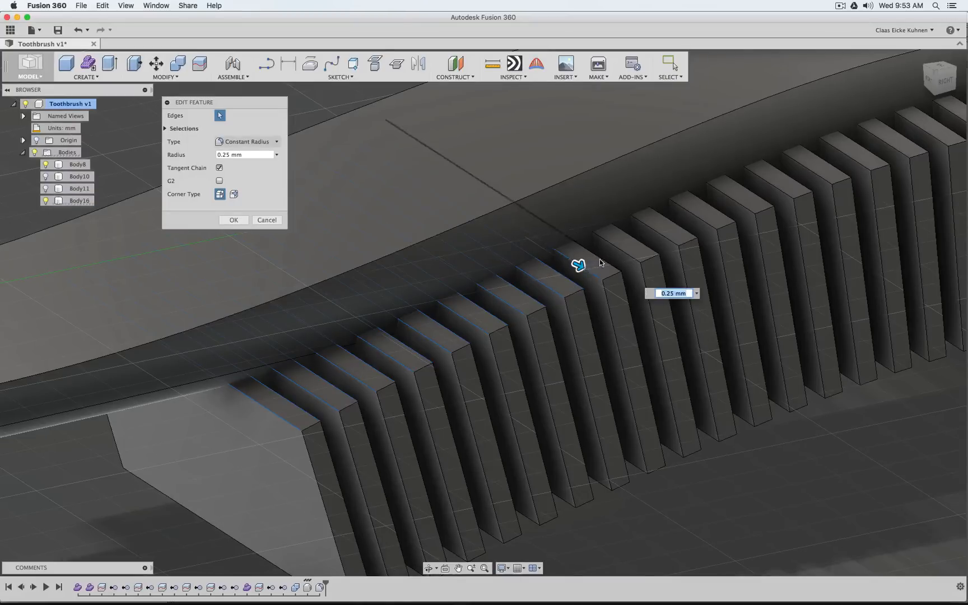
{"action": "left_click", "coordinate": [601, 261]}
{"action": "left_click", "coordinate": [629, 252]}
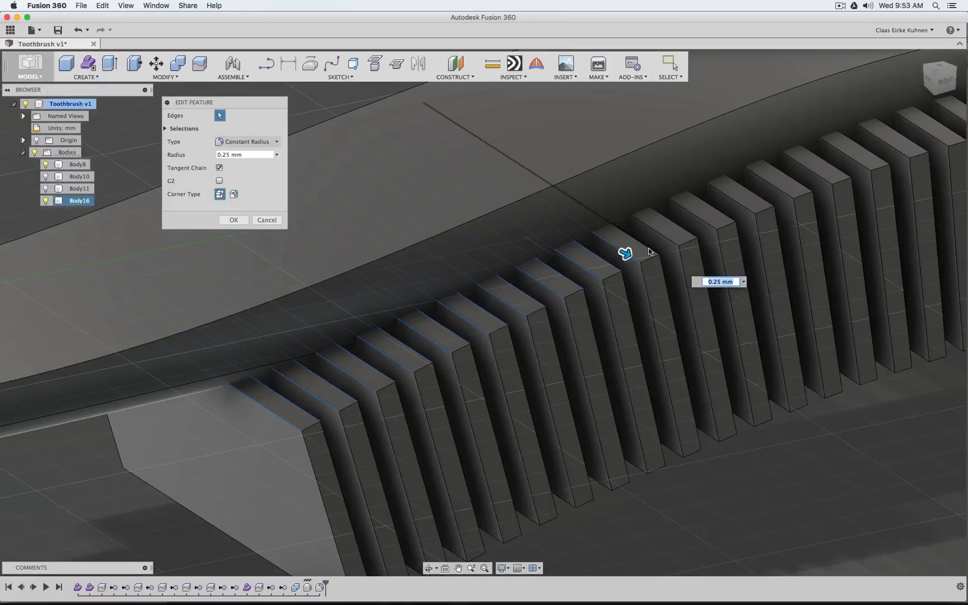
{"action": "left_click", "coordinate": [650, 247]}
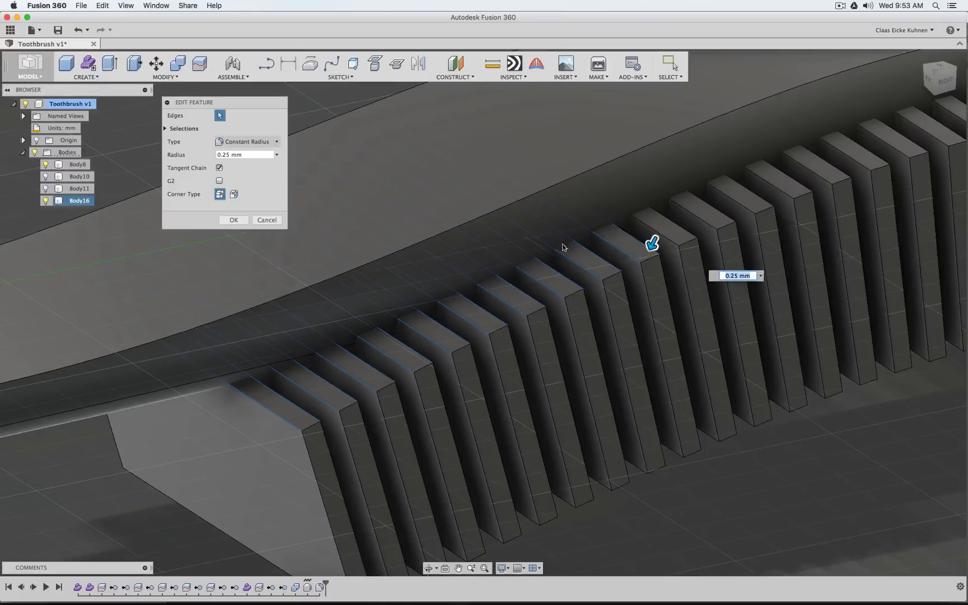
{"action": "left_click", "coordinate": [233, 219]}
Subtract the groove cutter body from the toothbrush handle body using Combine with the Cut operation, without keeping the tools
{"action": "scroll", "coordinate": [662, 246], "scroll_direction": "down", "scroll_amount": 5}
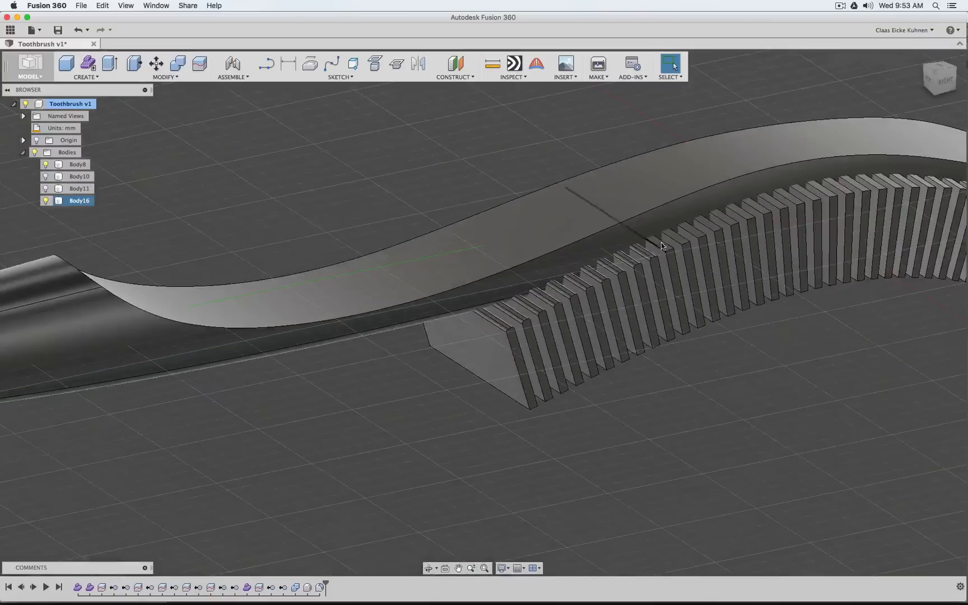
{"action": "scroll", "coordinate": [716, 292], "scroll_direction": "down", "scroll_amount": 5}
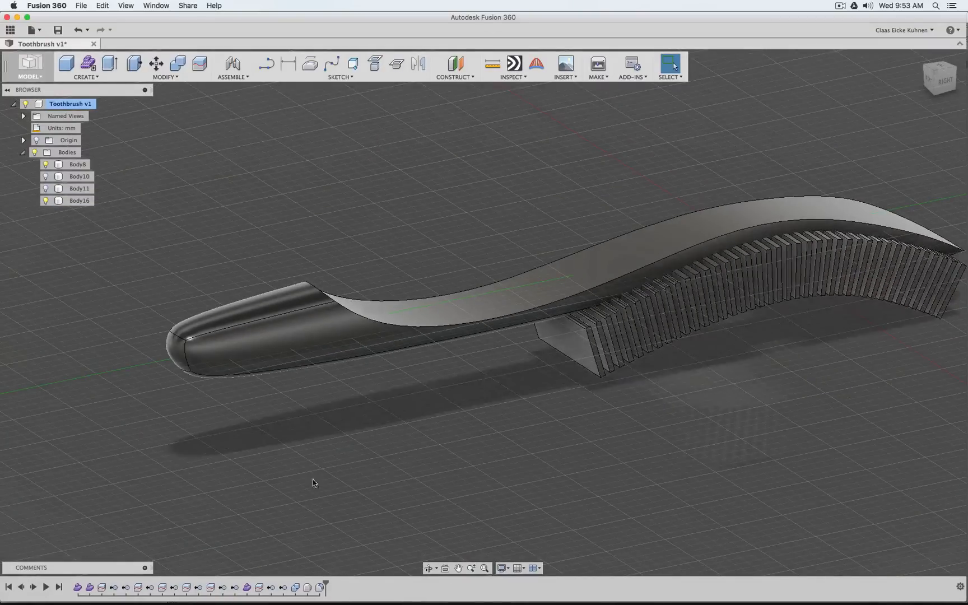
{"action": "left_click", "coordinate": [45, 201]}
{"action": "left_click", "coordinate": [45, 201]}
{"action": "left_click", "coordinate": [178, 64]}
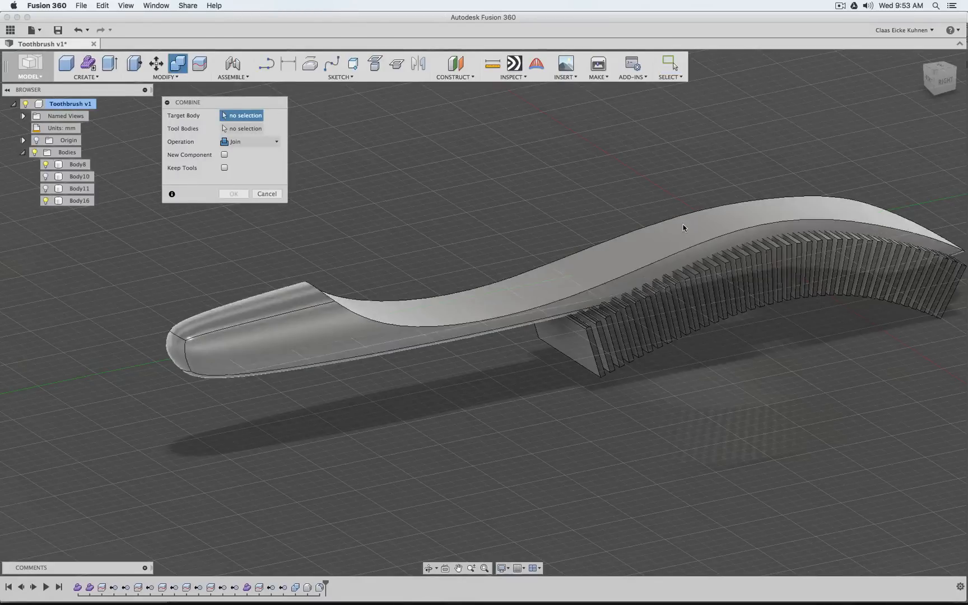
{"action": "left_click", "coordinate": [683, 225]}
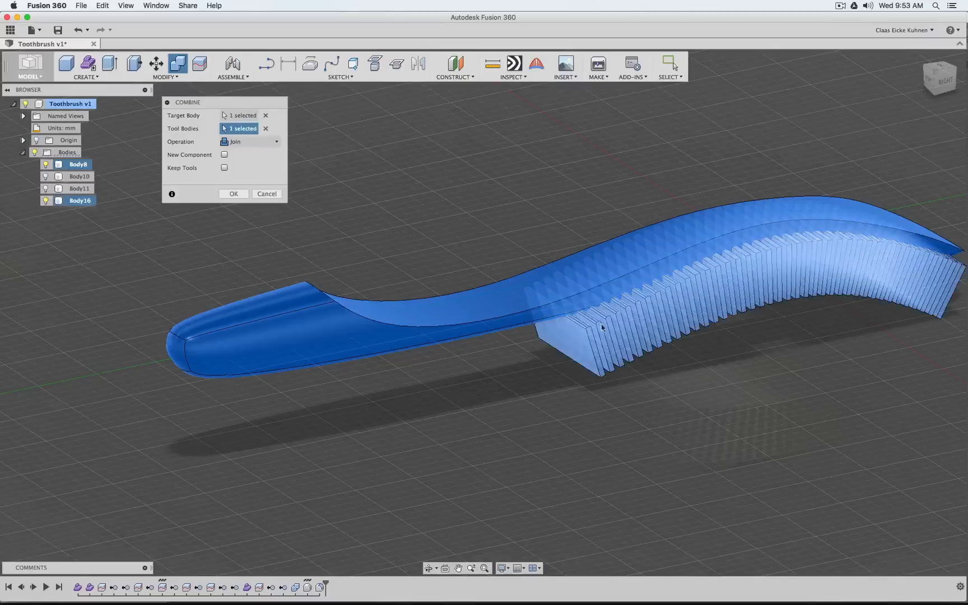
{"action": "left_click", "coordinate": [561, 340]}
{"action": "left_click", "coordinate": [247, 142]}
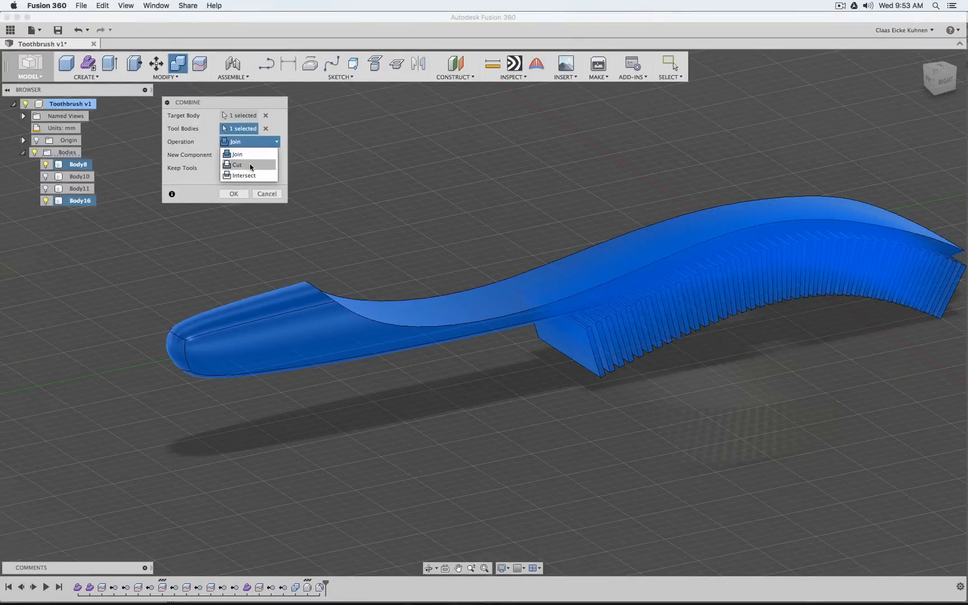
{"action": "left_click", "coordinate": [251, 165]}
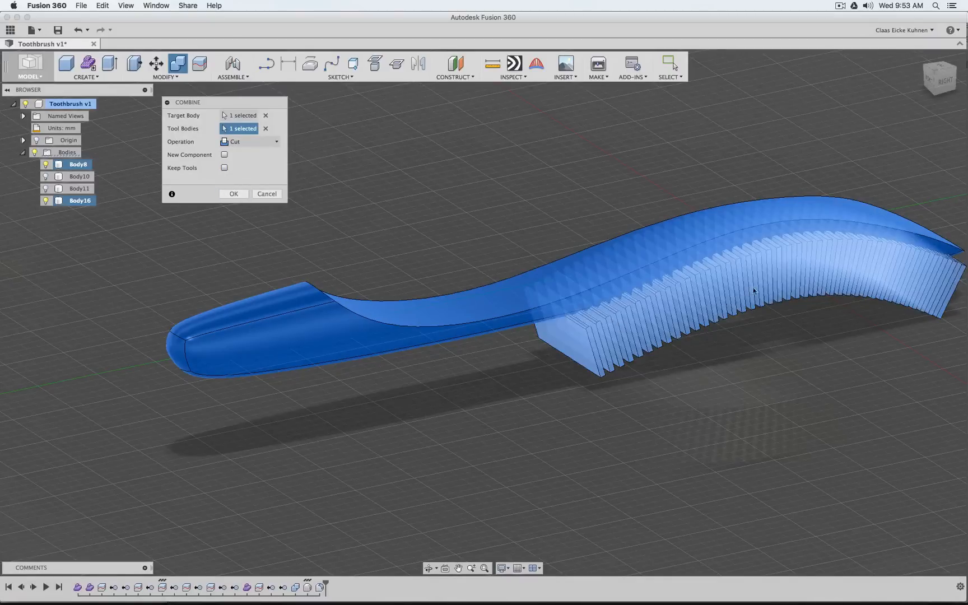
{"action": "left_click", "coordinate": [234, 194]}
Delete the groove cutters' fillet feature from the design history
{"action": "left_click", "coordinate": [946, 80]}
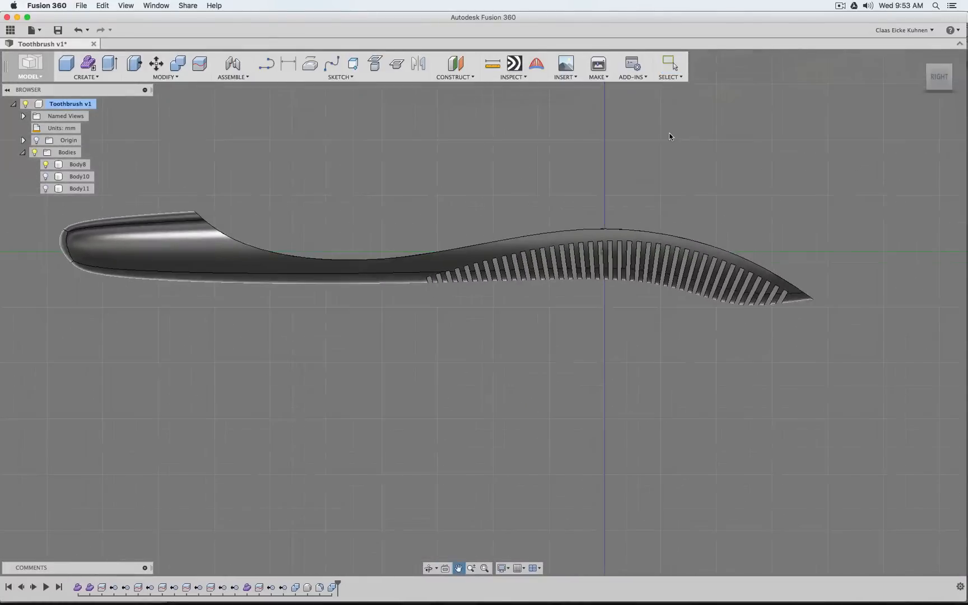
{"action": "scroll", "coordinate": [504, 209], "scroll_direction": "up", "scroll_amount": 5}
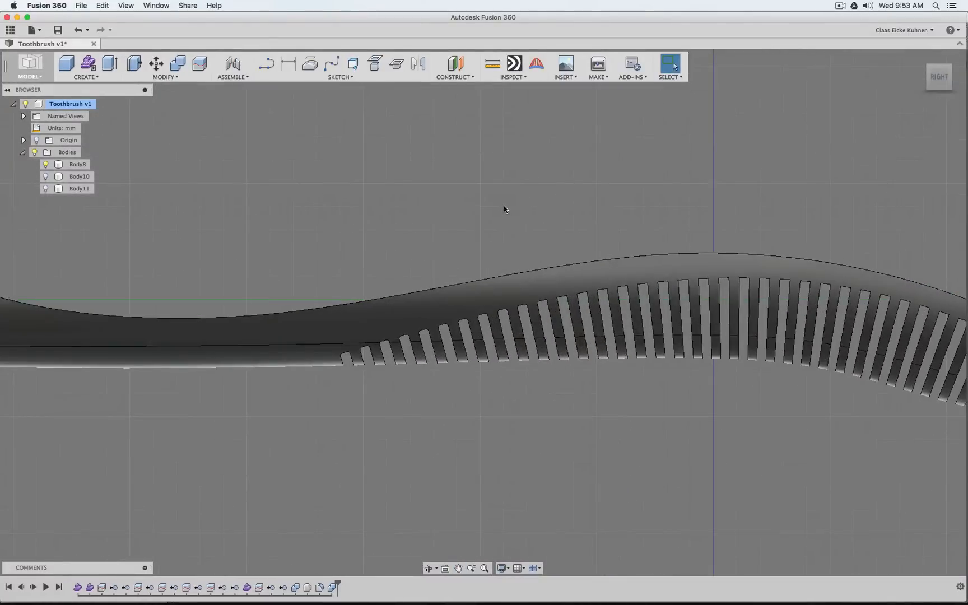
{"action": "scroll", "coordinate": [503, 208], "scroll_direction": "down", "scroll_amount": 4}
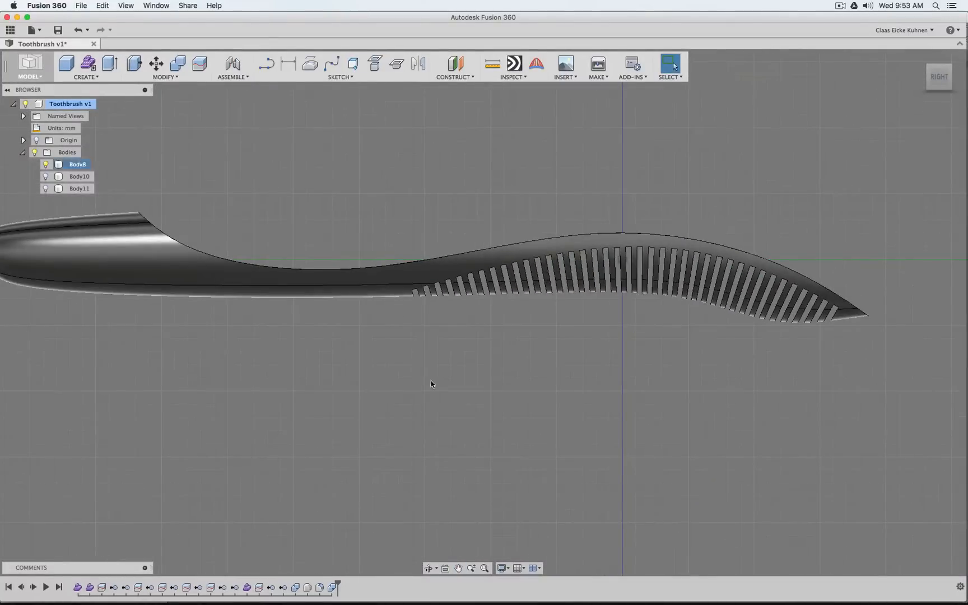
{"action": "right_click", "coordinate": [319, 586]}
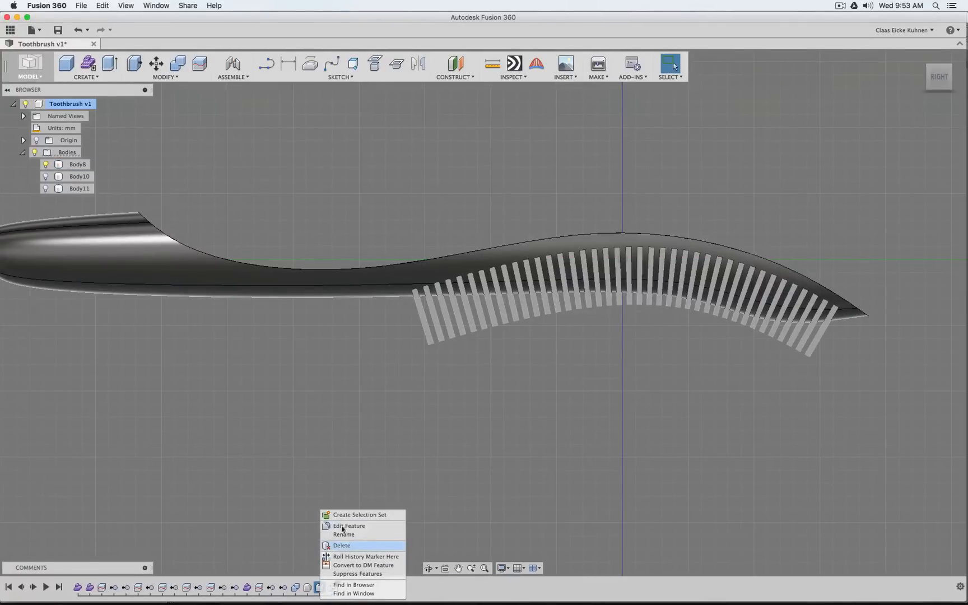
{"action": "scroll", "coordinate": [396, 353], "scroll_direction": "up", "scroll_amount": 4}
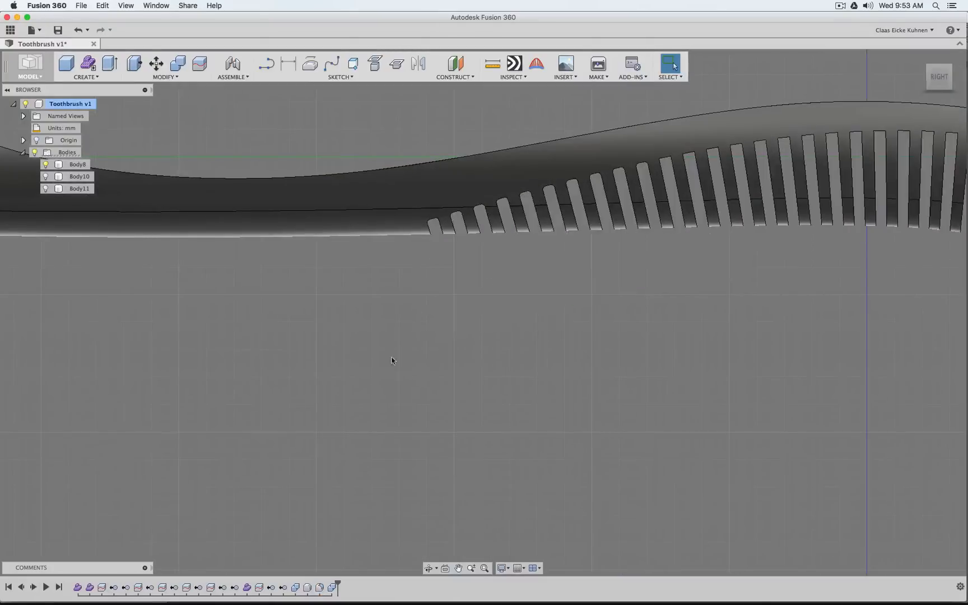
{"action": "right_click", "coordinate": [320, 586]}
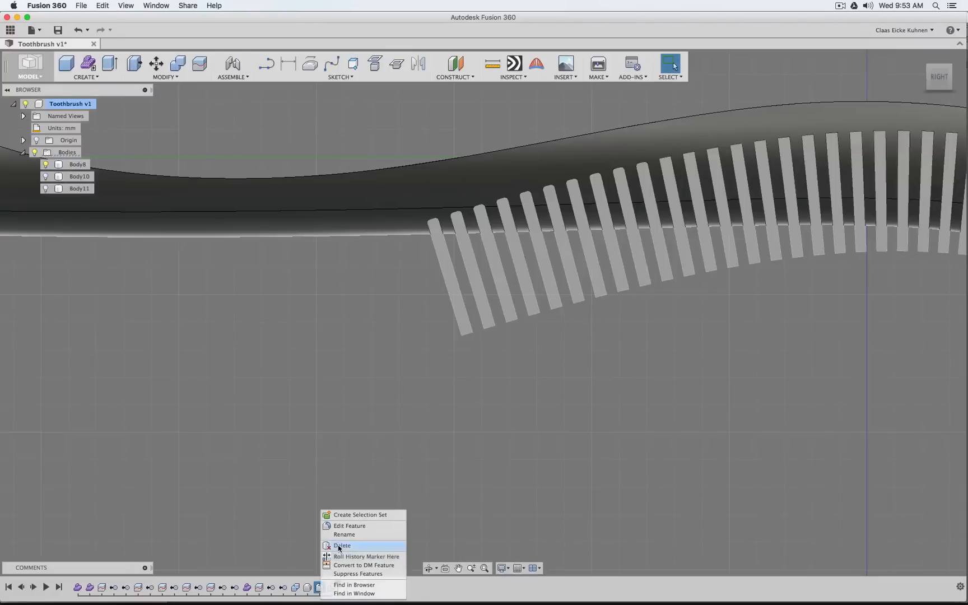
{"action": "left_click", "coordinate": [338, 545]}
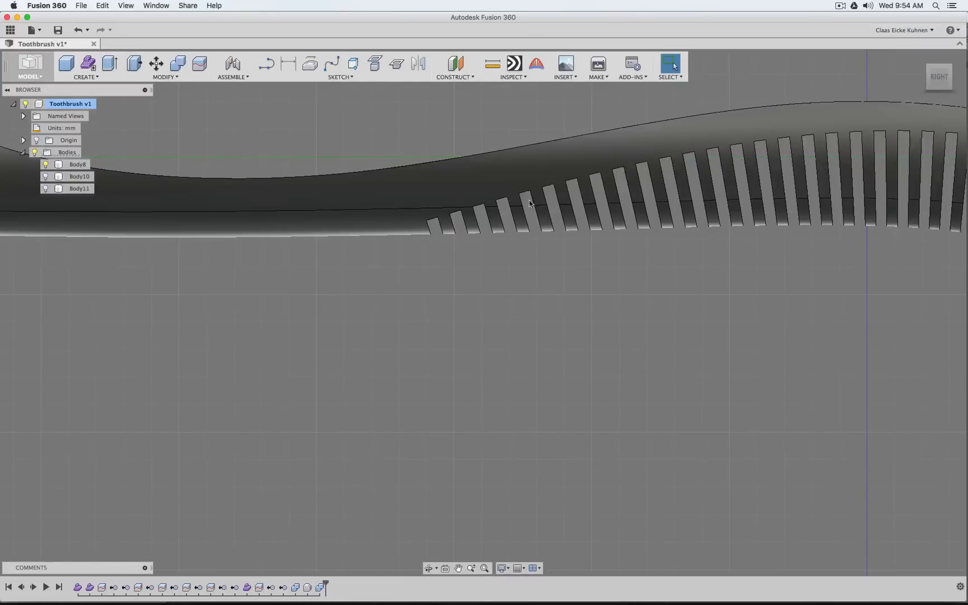
Examine the cut grooves from the right side and the whole grooved handle at an angle
{"action": "left_click", "coordinate": [443, 225]}
{"action": "left_click", "coordinate": [465, 286]}
{"action": "scroll", "coordinate": [501, 307], "scroll_direction": "down", "scroll_amount": 4}
{"action": "scroll", "coordinate": [501, 308], "scroll_direction": "down", "scroll_amount": 3}
{"action": "middle_click_drag", "start_coordinate": [499, 342], "coordinate": [404, 350]}
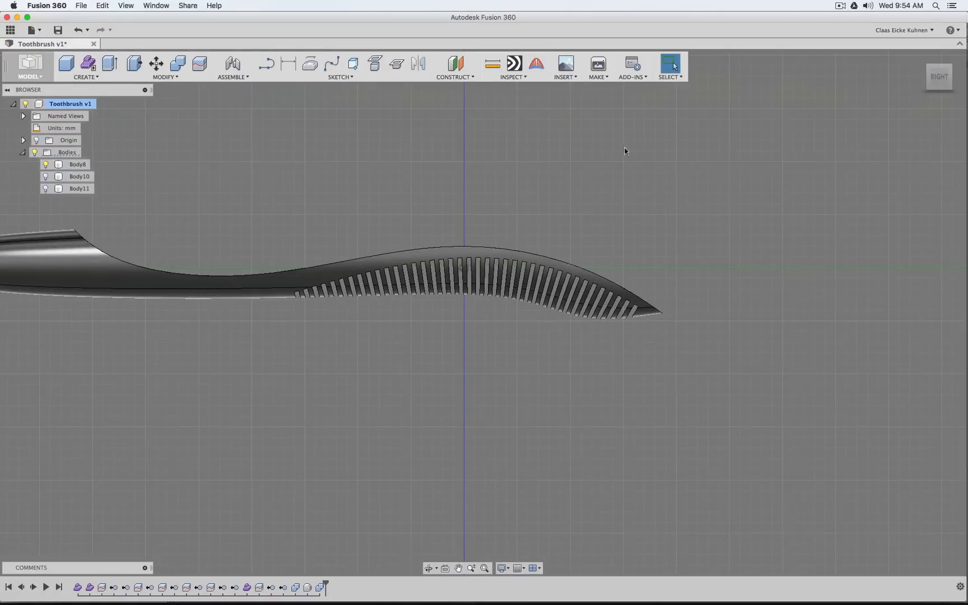
{"action": "mouse_move", "coordinate": [941, 82]}
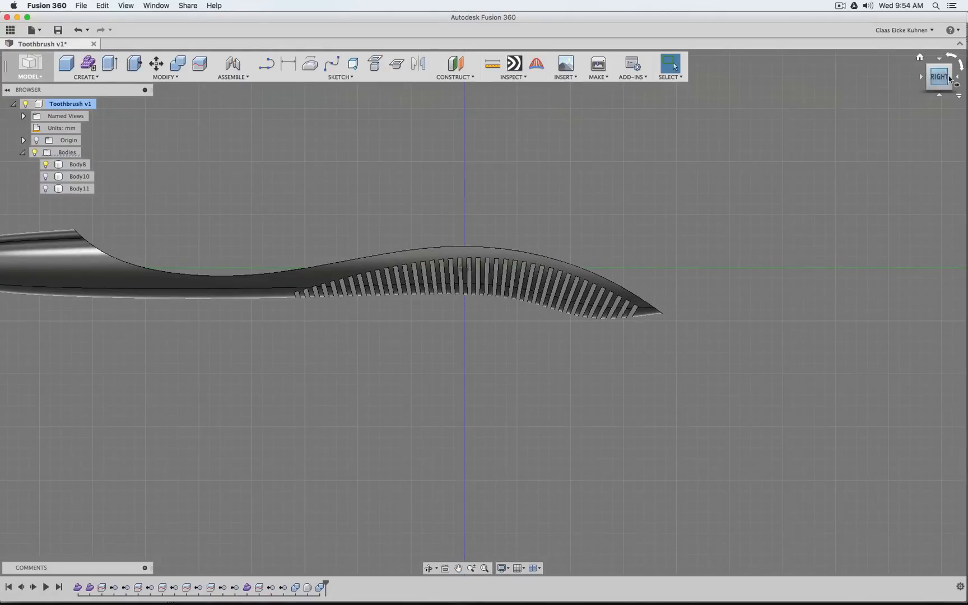
{"action": "mouse_move", "coordinate": [941, 83]}
{"action": "left_mouse_down"}
{"action": "mouse_move", "coordinate": [919, 104]}
{"action": "mouse_move", "coordinate": [896, 61]}
{"action": "mouse_move", "coordinate": [895, 39]}
{"action": "mouse_move", "coordinate": [922, 36]}
{"action": "left_mouse_up"}
{"action": "left_click_drag", "start_coordinate": [319, 101], "coordinate": [370, 344]}
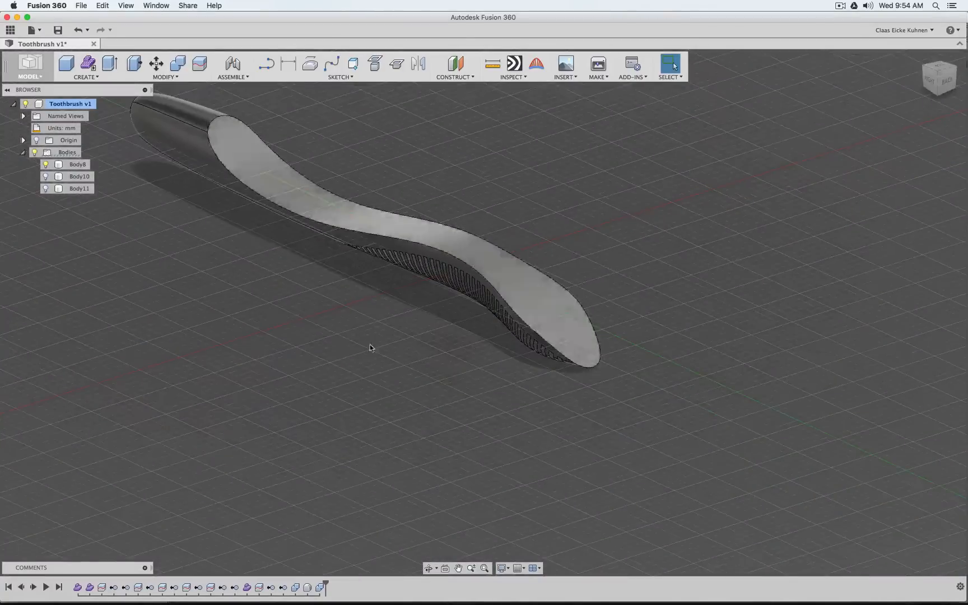
Switch to Blender, compare the finished toothbrush layer with the construction layer, and select the green overmold volume object
{"action": "mouse_move", "coordinate": [266, 602]}
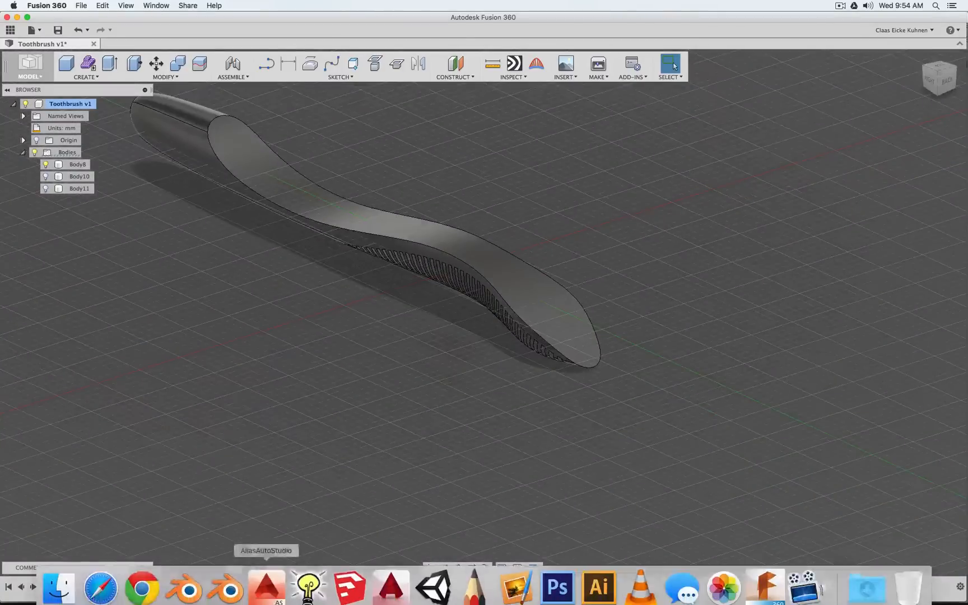
{"action": "left_click", "coordinate": [184, 587]}
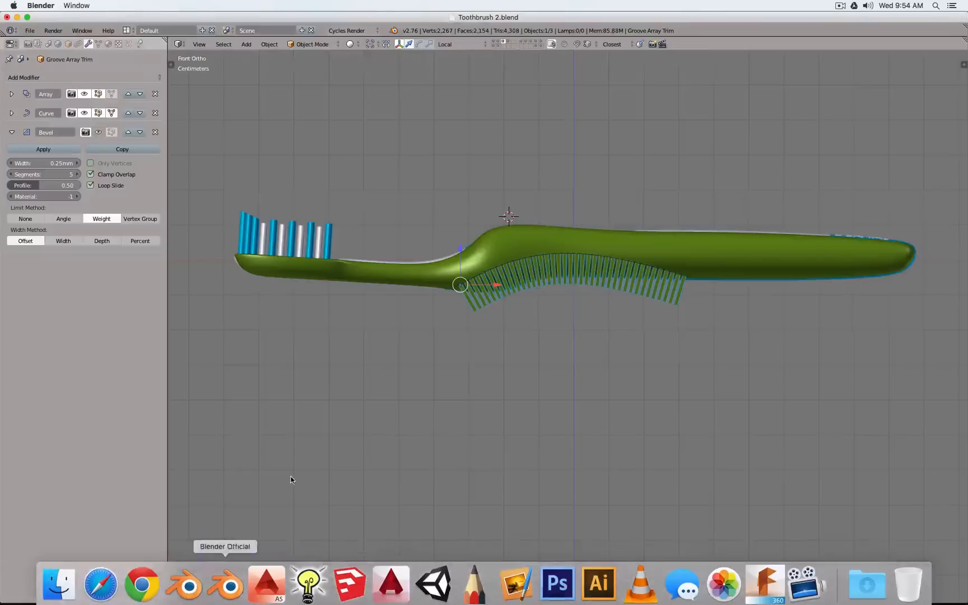
{"action": "left_click", "coordinate": [509, 42]}
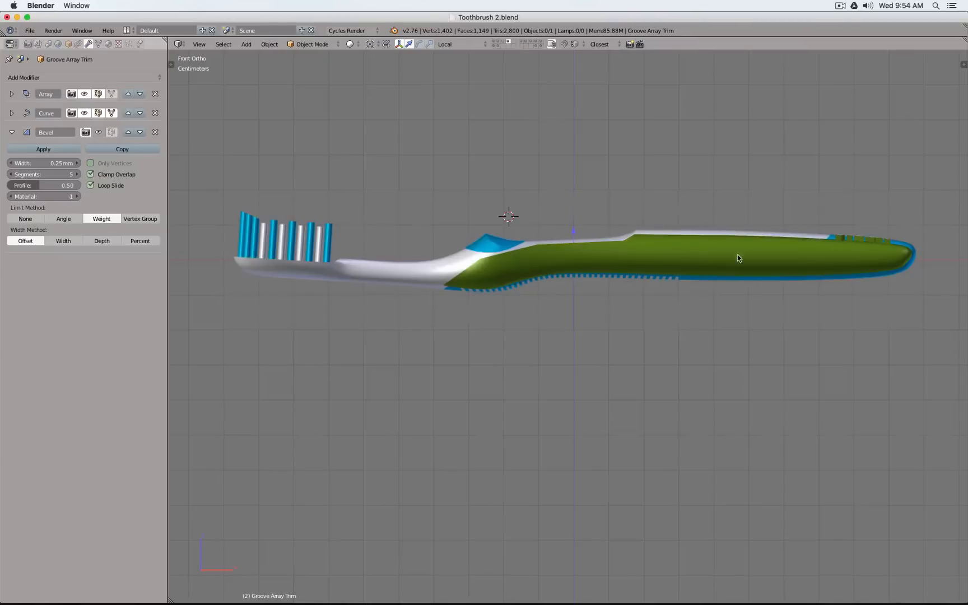
{"action": "left_click", "coordinate": [504, 44], "text": "shift"}
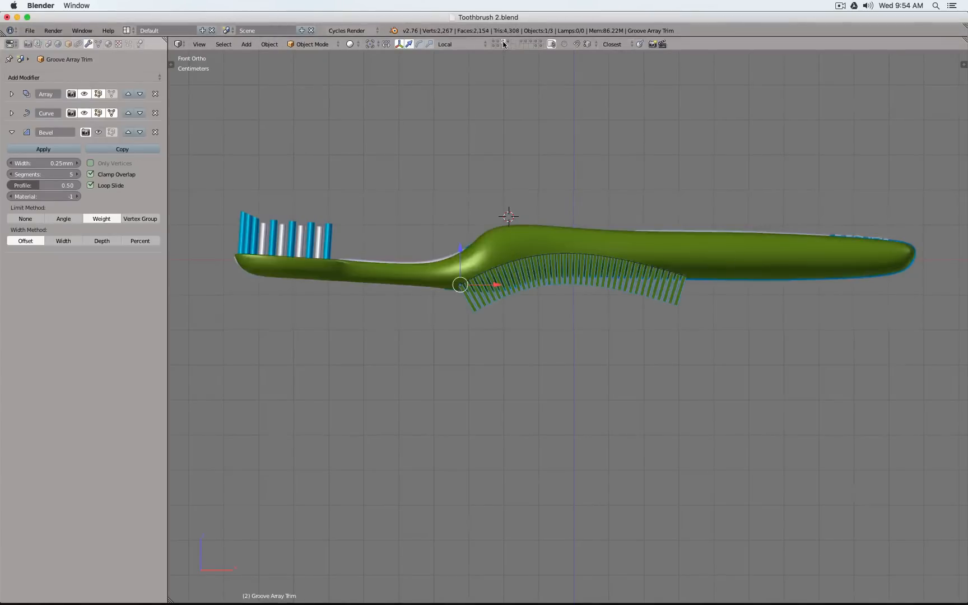
{"action": "right_click", "coordinate": [509, 237]}
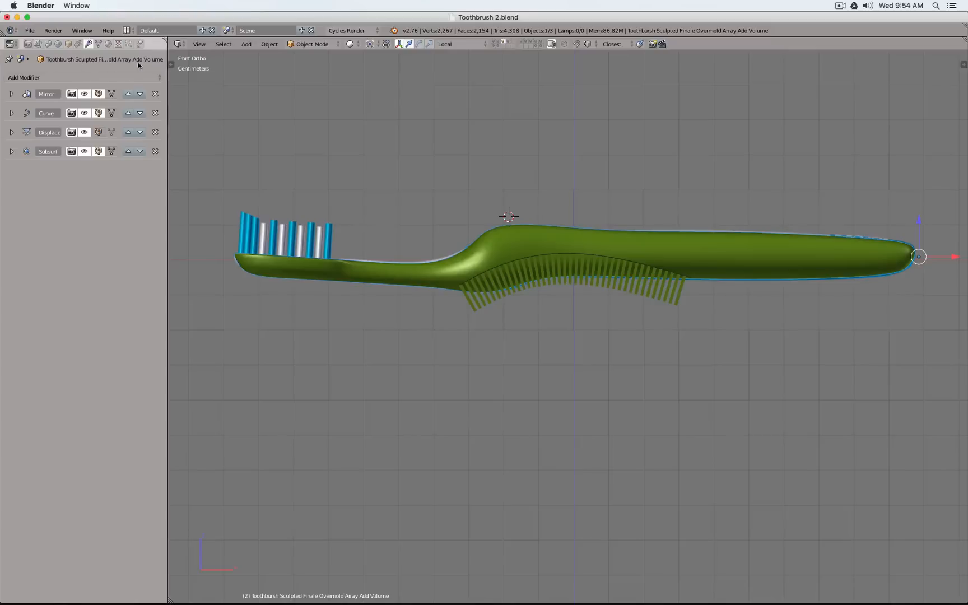
Turn off the overmold volume's Subsurf modifier in the viewport and export the selection as Toothbrush 2.obj to the Desktop
{"action": "left_click", "coordinate": [83, 154]}
{"action": "key", "text": "space"}
{"action": "key", "text": "Return"}
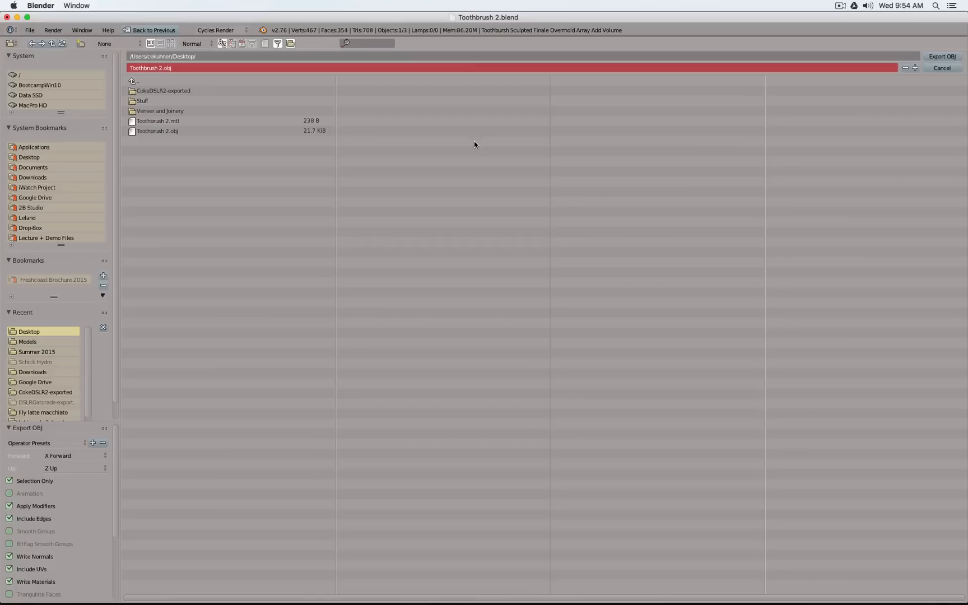
{"action": "left_click", "coordinate": [932, 59]}
Switch back to Fusion 360 and create a new form in the toothbrush design
{"action": "mouse_move", "coordinate": [359, 601]}
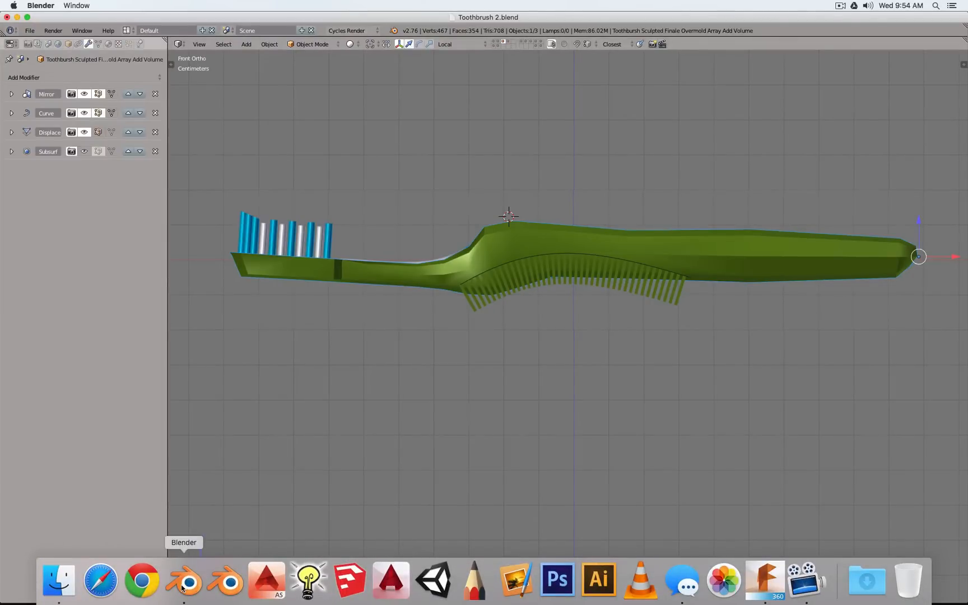
{"action": "left_click", "coordinate": [765, 580]}
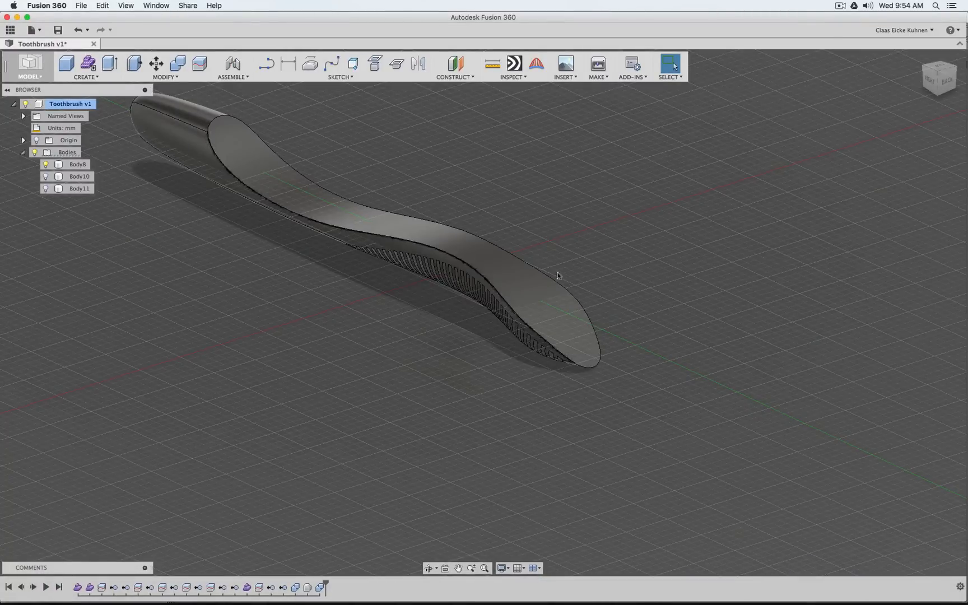
{"action": "left_click", "coordinate": [88, 66]}
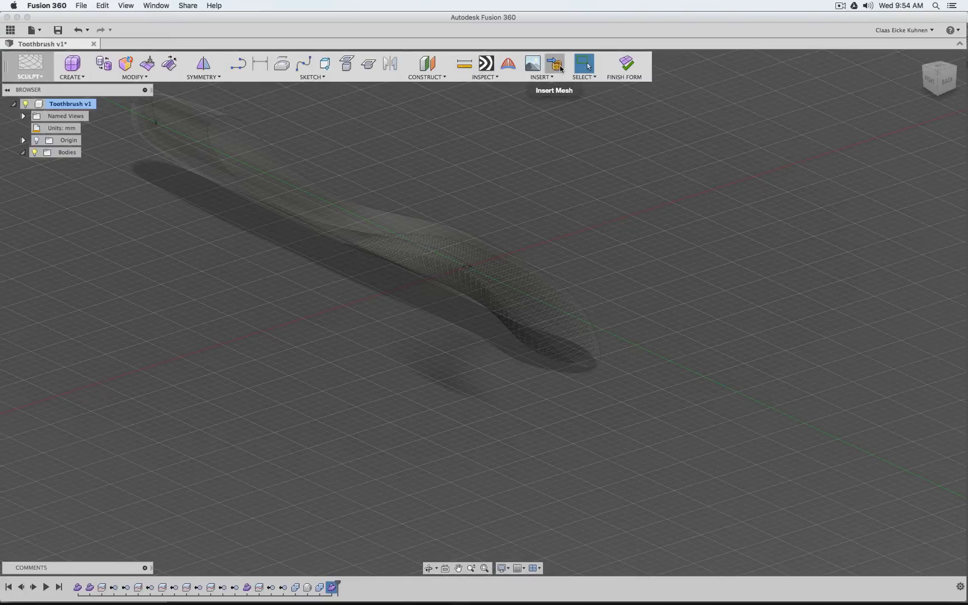
Insert the Toothbrush 2.obj mesh from the Desktop into the form
{"action": "left_click", "coordinate": [560, 67]}
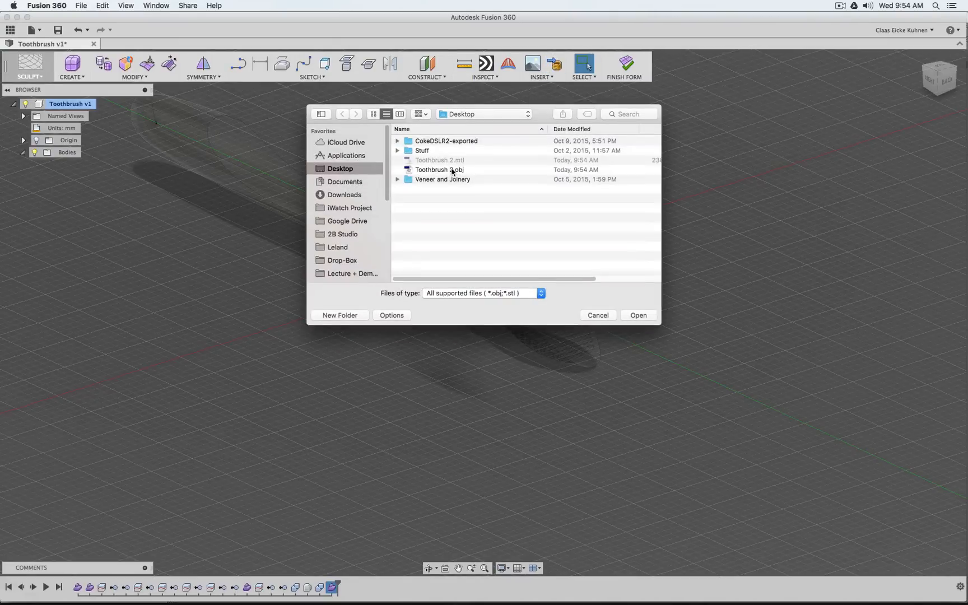
{"action": "left_click", "coordinate": [465, 170]}
{"action": "left_click", "coordinate": [641, 316]}
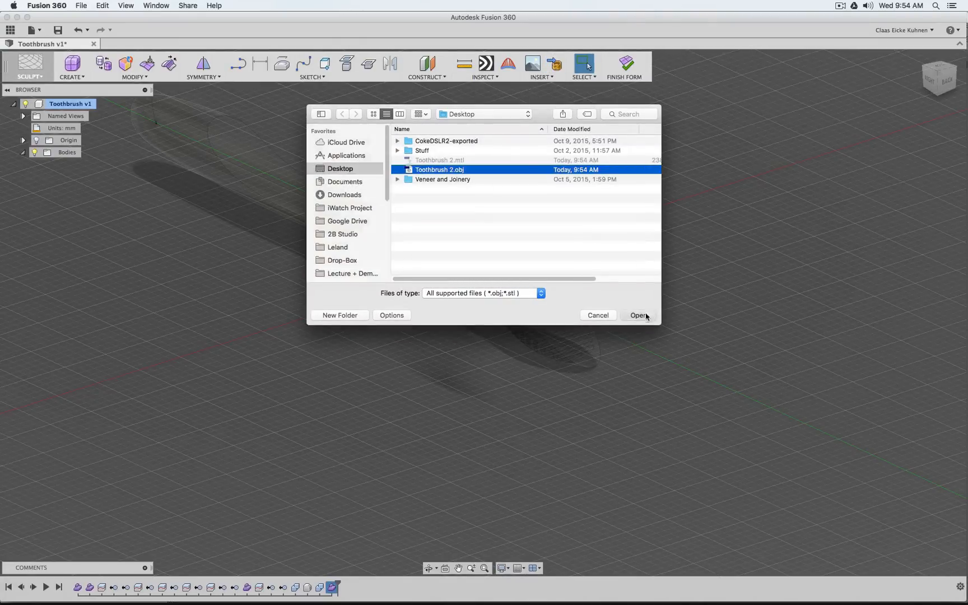
{"action": "left_click", "coordinate": [234, 161]}
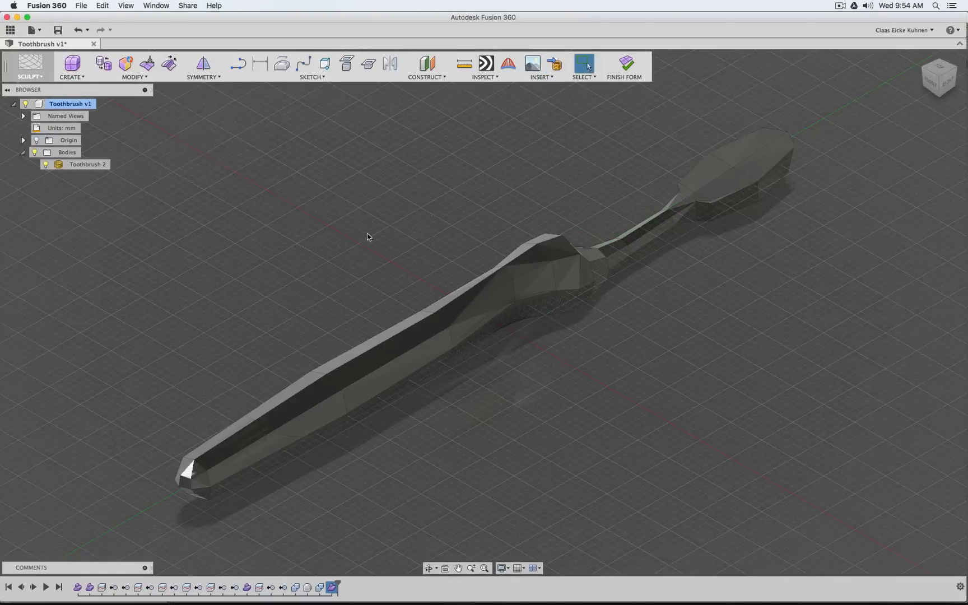
Convert the inserted toothbrush mesh to a new T-spline body, delete the original mesh and finish the form
{"action": "left_click", "coordinate": [742, 185]}
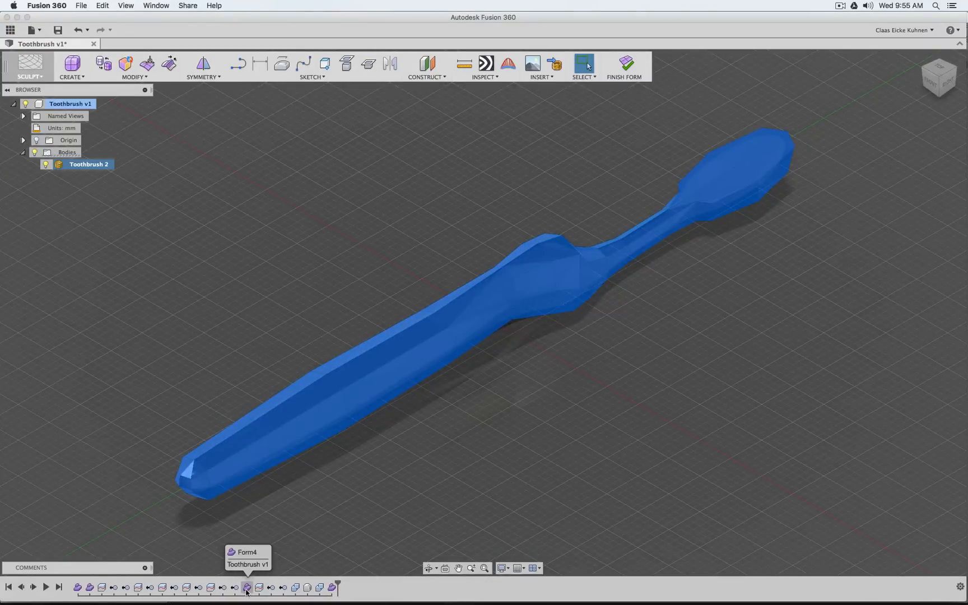
{"action": "left_click", "coordinate": [128, 68]}
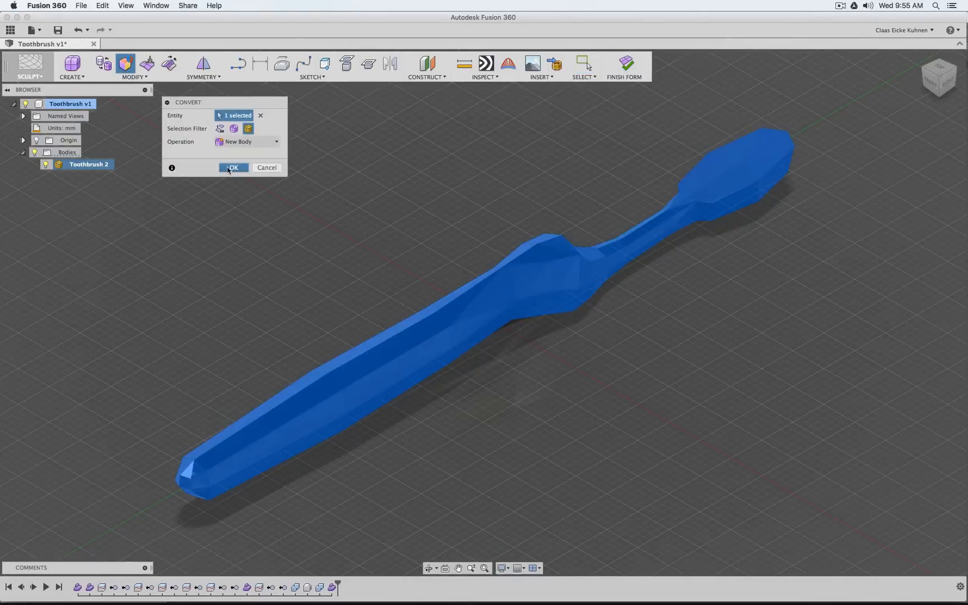
{"action": "left_click", "coordinate": [229, 169]}
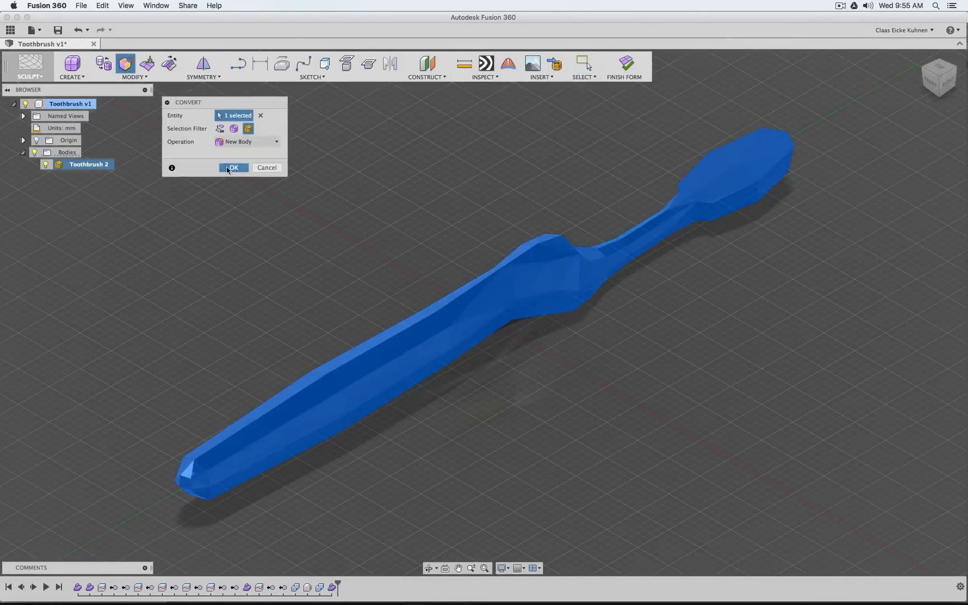
{"action": "left_click", "coordinate": [58, 165]}
{"action": "key", "text": "Delete"}
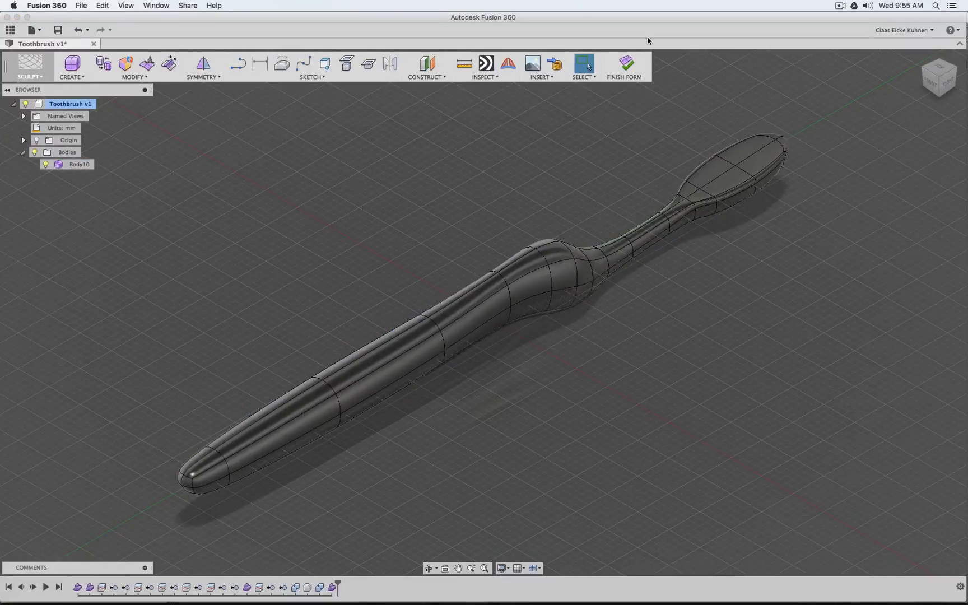
{"action": "left_click", "coordinate": [632, 65]}
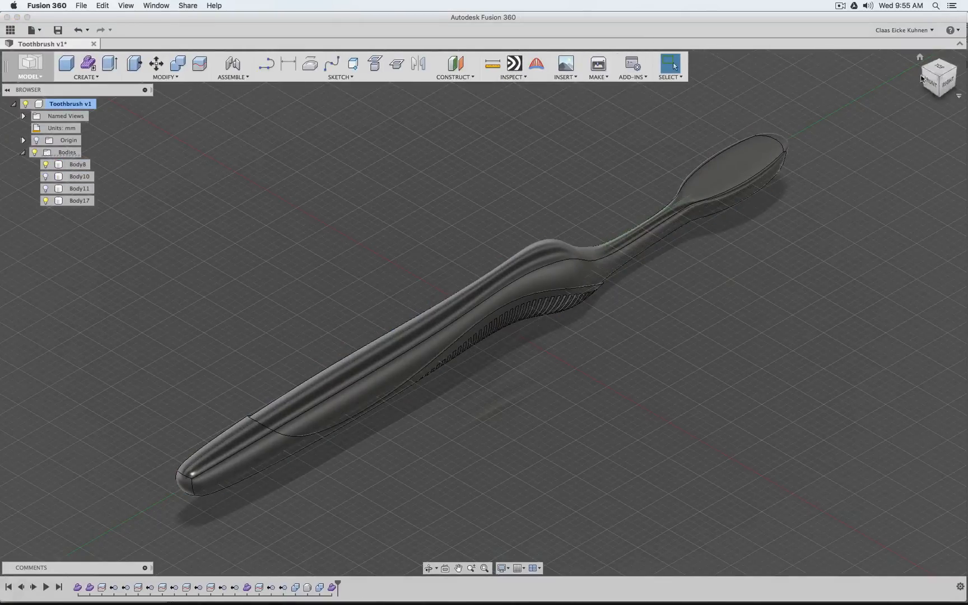
Combine the grooved handle body Body8 with the new toothbrush volume Body17, using the Join operation
{"action": "left_click", "coordinate": [947, 82]}
{"action": "left_click_drag", "start_coordinate": [947, 82], "coordinate": [891, 98]}
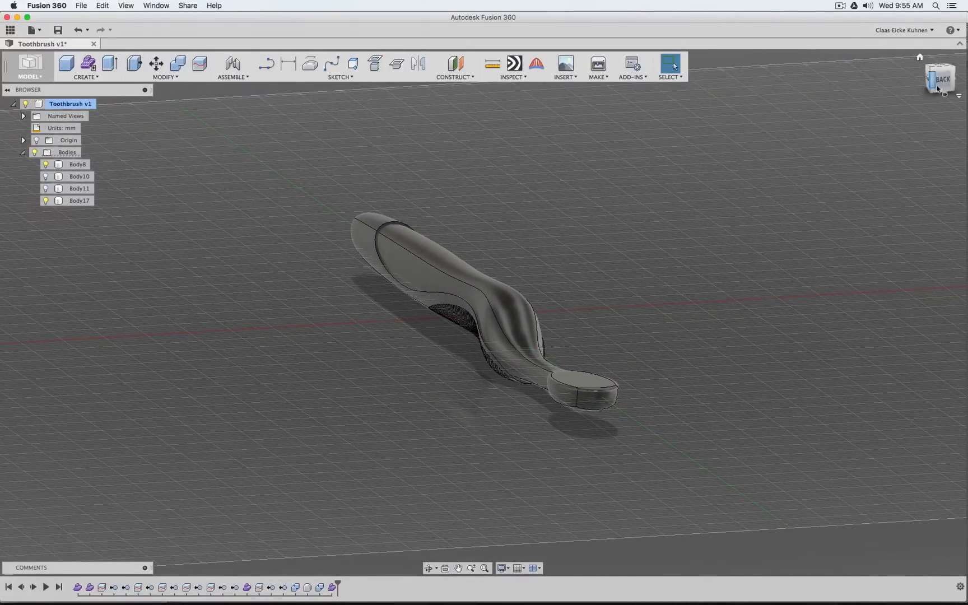
{"action": "mouse_move", "coordinate": [938, 89]}
{"action": "left_mouse_down"}
{"action": "mouse_move", "coordinate": [959, 78]}
{"action": "mouse_move", "coordinate": [961, 152]}
{"action": "mouse_move", "coordinate": [947, 244]}
{"action": "mouse_move", "coordinate": [908, 314]}
{"action": "mouse_move", "coordinate": [729, 394]}
{"action": "mouse_move", "coordinate": [739, 383]}
{"action": "mouse_move", "coordinate": [936, 347]}
{"action": "mouse_move", "coordinate": [953, 336]}
{"action": "mouse_move", "coordinate": [949, 322]}
{"action": "left_mouse_up"}
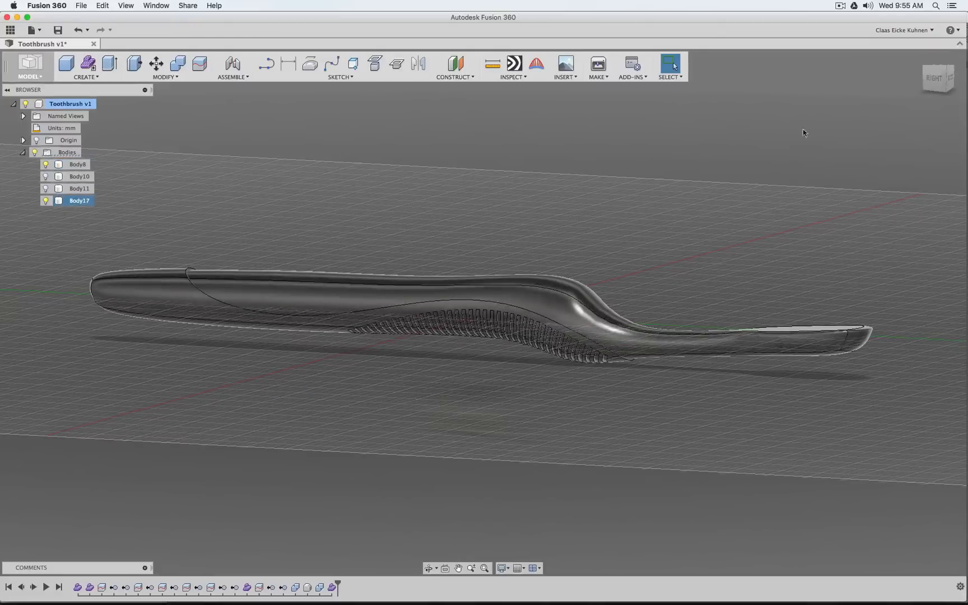
{"action": "left_click", "coordinate": [932, 81]}
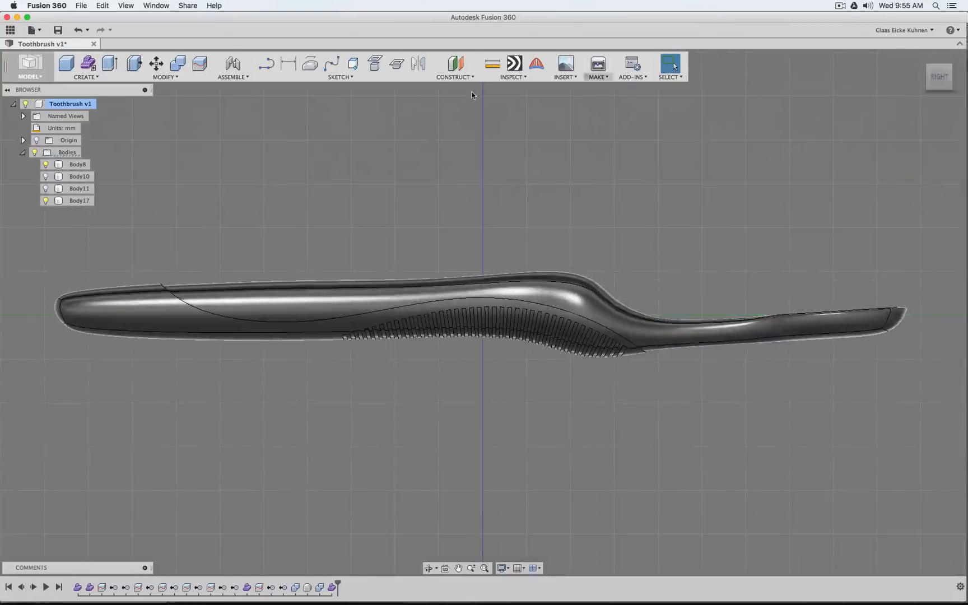
{"action": "left_click", "coordinate": [178, 63]}
{"action": "left_click", "coordinate": [174, 325]}
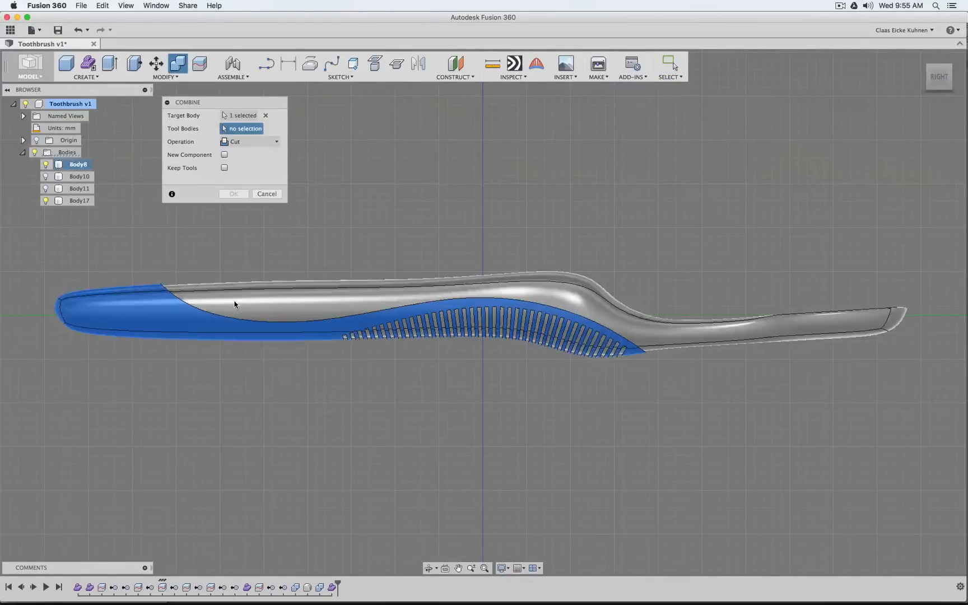
{"action": "left_click", "coordinate": [234, 304]}
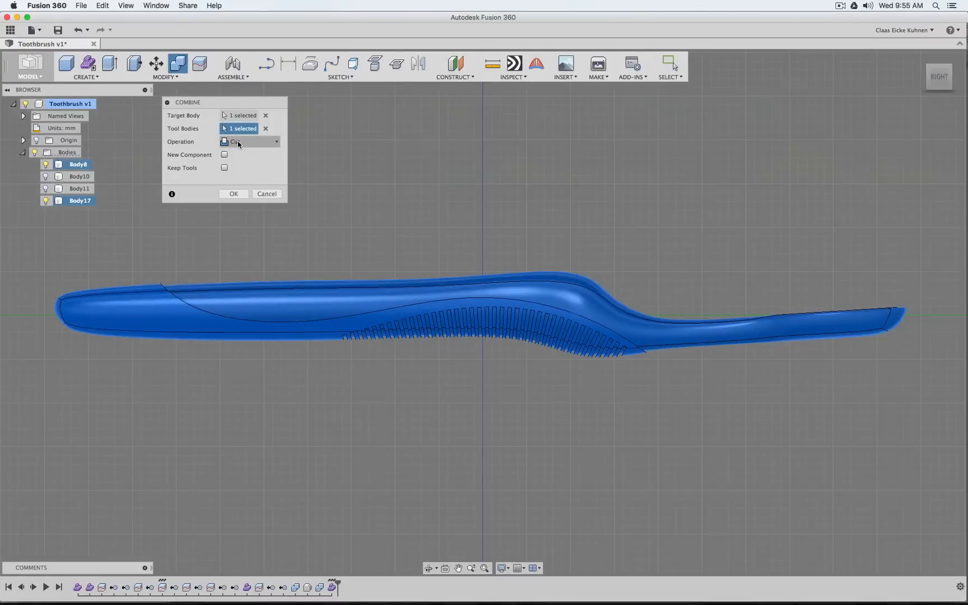
{"action": "left_click", "coordinate": [238, 144]}
{"action": "left_click", "coordinate": [247, 155]}
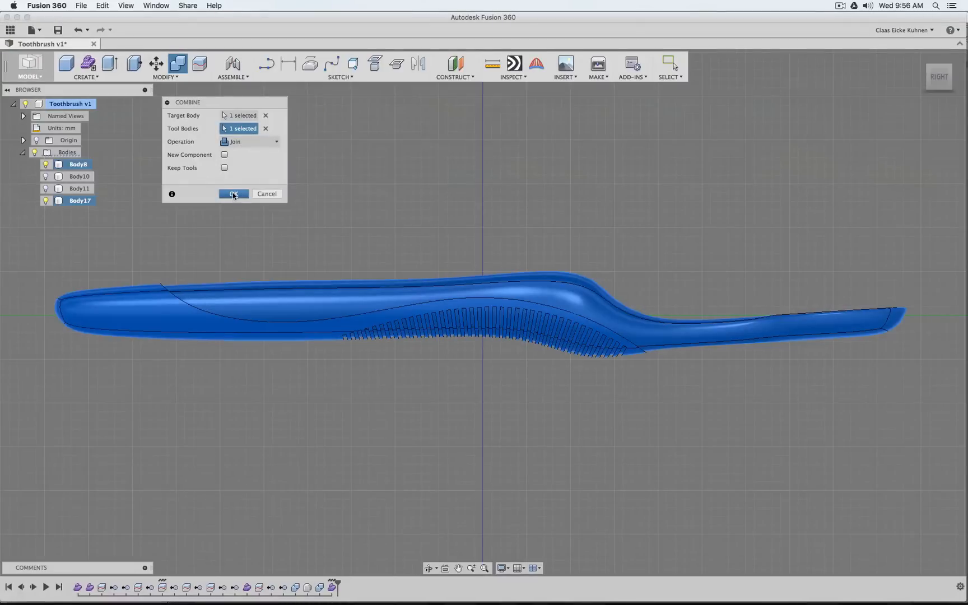
{"action": "key", "text": "Return"}
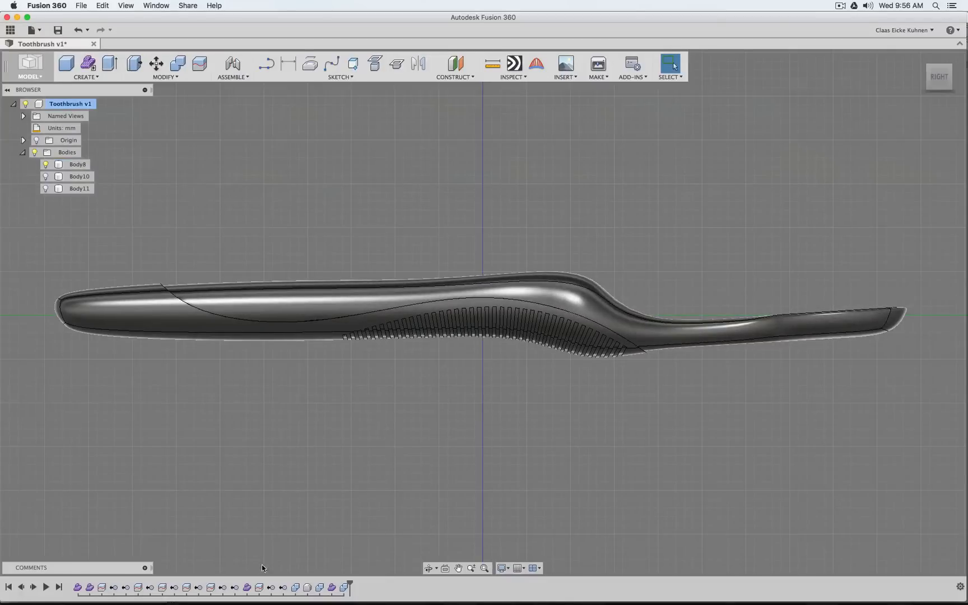
Delete the timeline feature that removes the Body3 splitting surface and restore the history to its end
{"action": "left_click", "coordinate": [222, 587]}
{"action": "left_click", "coordinate": [199, 592]}
{"action": "left_click_drag", "start_coordinate": [939, 89], "coordinate": [922, 116]}
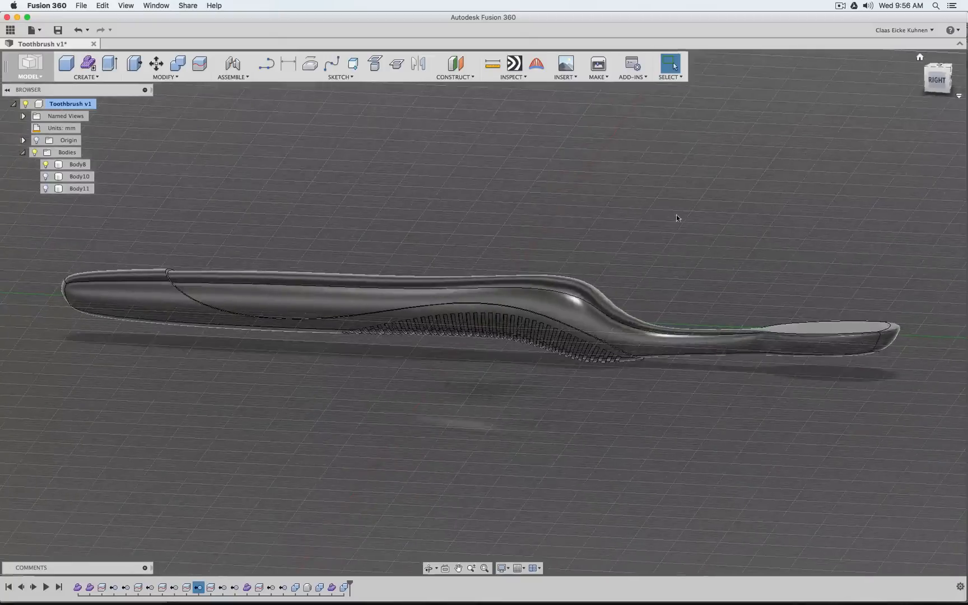
{"action": "left_click", "coordinate": [174, 586]}
{"action": "left_click", "coordinate": [149, 587]}
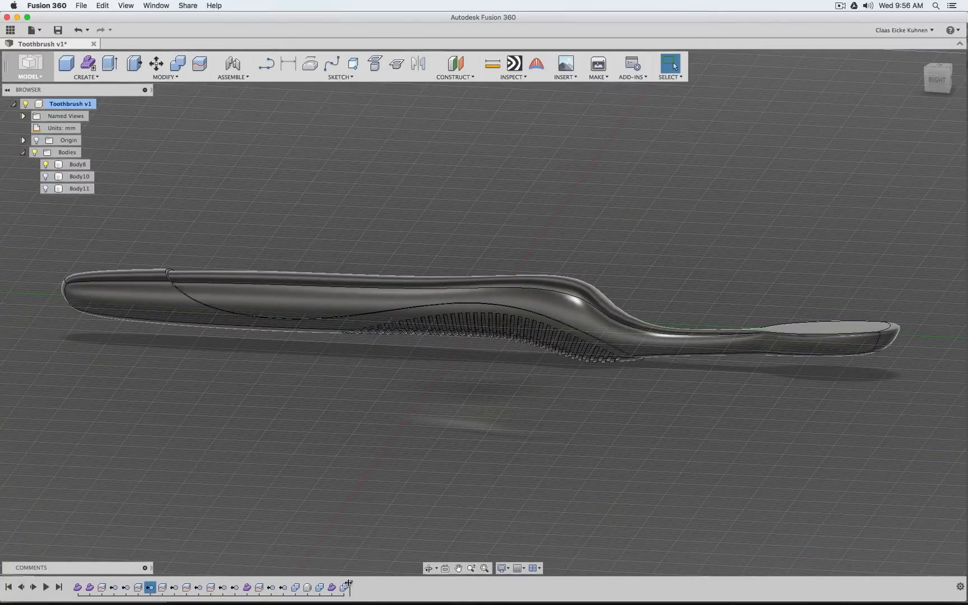
{"action": "left_click_drag", "start_coordinate": [349, 585], "coordinate": [167, 586]}
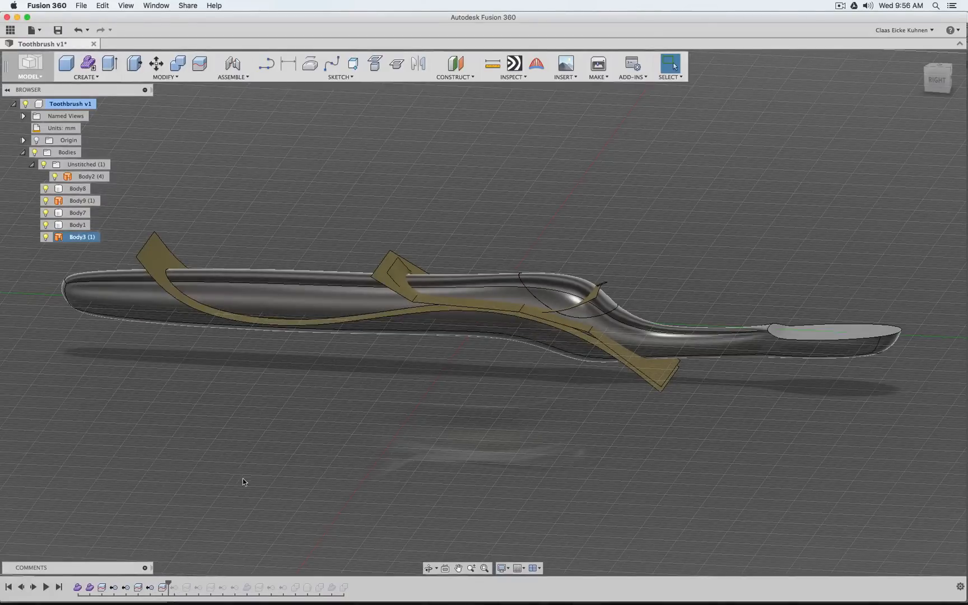
{"action": "right_click", "coordinate": [178, 583]}
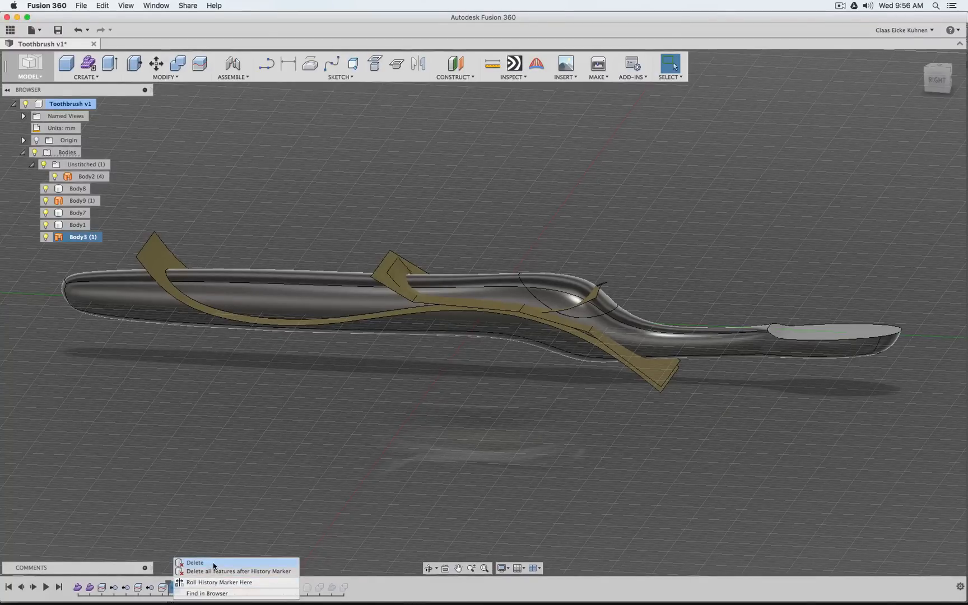
{"action": "left_click", "coordinate": [214, 564]}
{"action": "left_click_drag", "start_coordinate": [168, 584], "coordinate": [344, 584]}
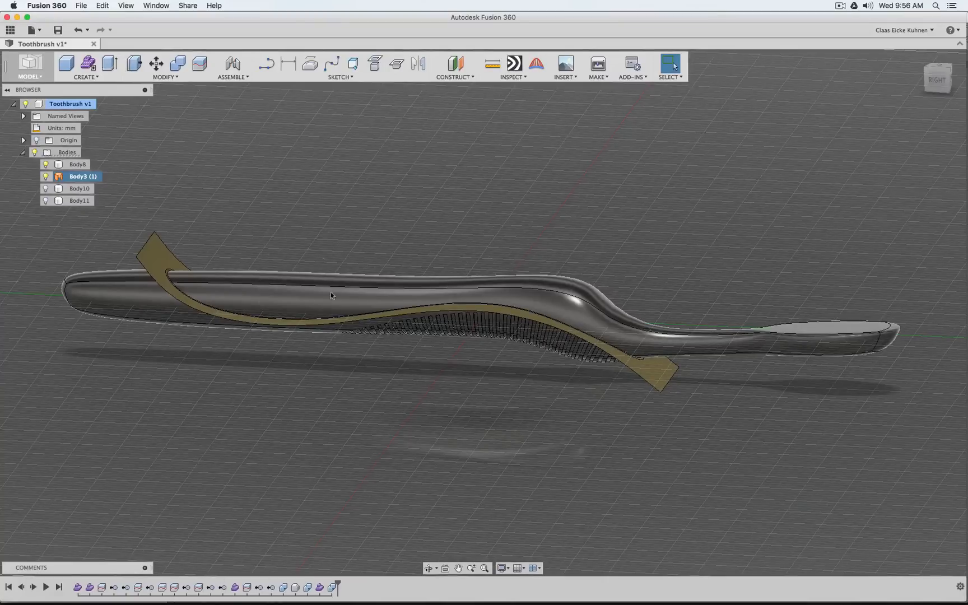
Try to split the joined toothbrush body Body8 with the Body3 surface as an extended splitting tool
{"action": "left_click", "coordinate": [202, 66]}
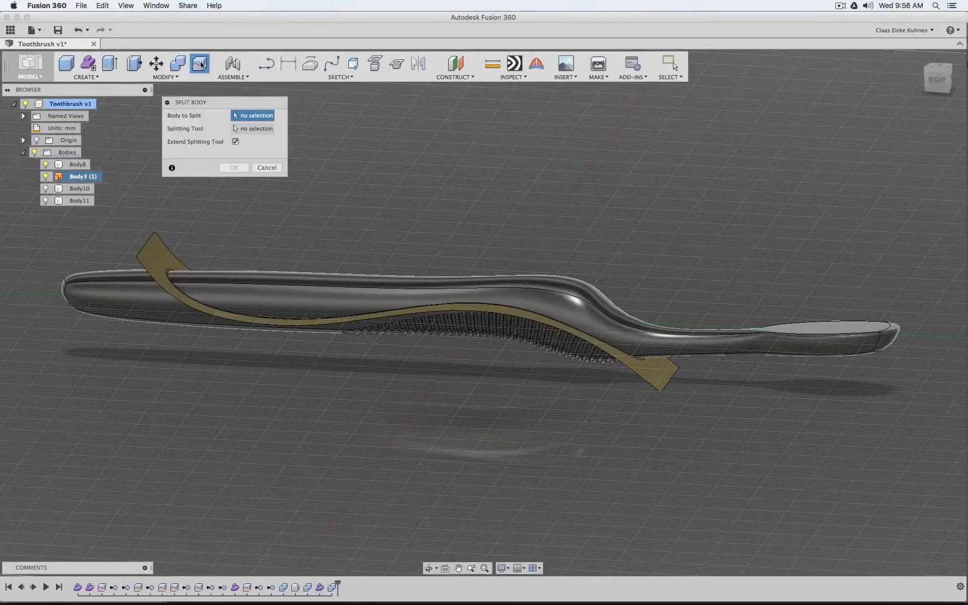
{"action": "left_click", "coordinate": [690, 338]}
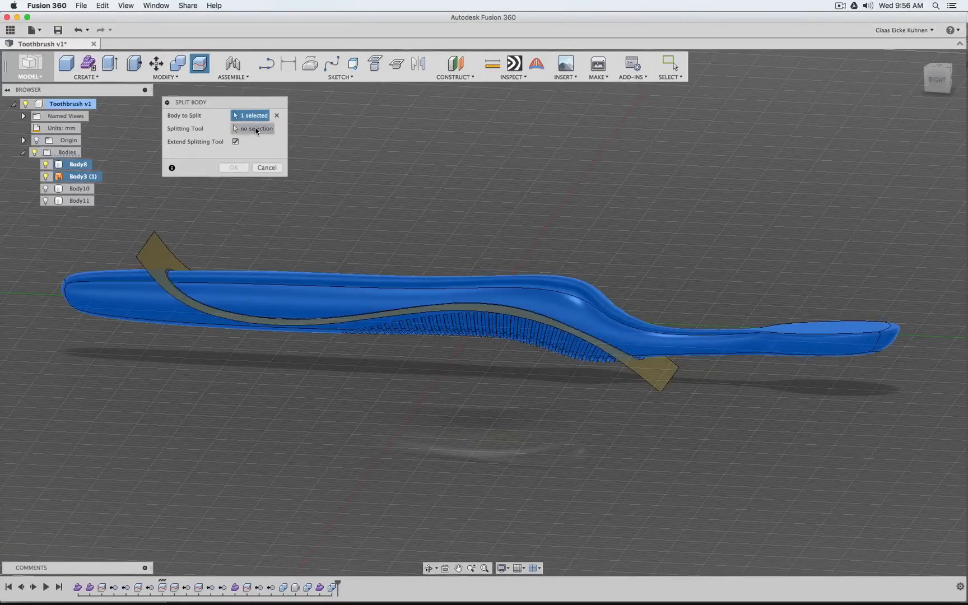
{"action": "left_click", "coordinate": [157, 252]}
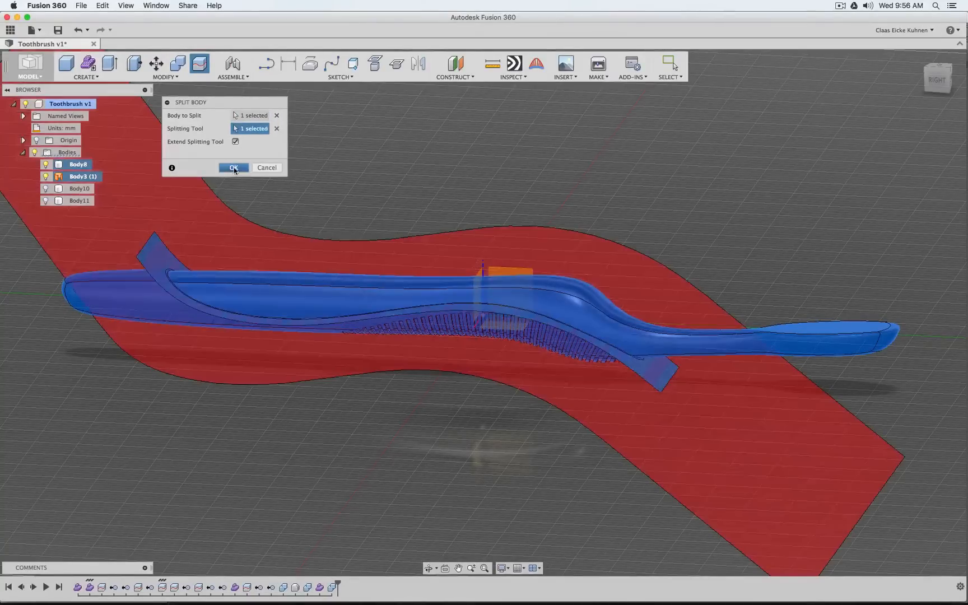
{"action": "left_click", "coordinate": [233, 168]}
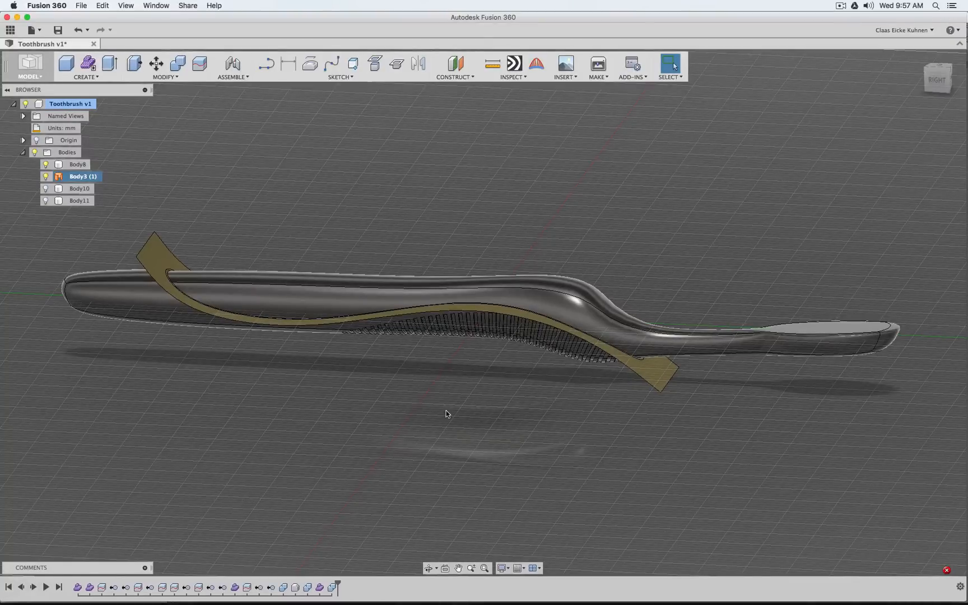
Roll the history back before the last Combine and split Body17 with the extended Body3 surface
{"action": "left_click_drag", "start_coordinate": [336, 584], "coordinate": [323, 583]}
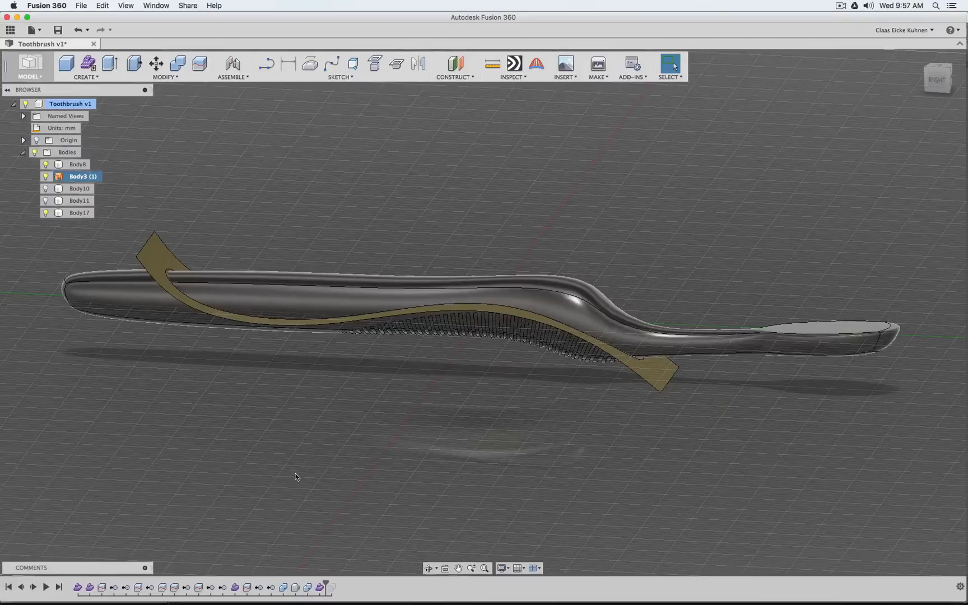
{"action": "left_click", "coordinate": [200, 64]}
{"action": "left_click", "coordinate": [568, 276]}
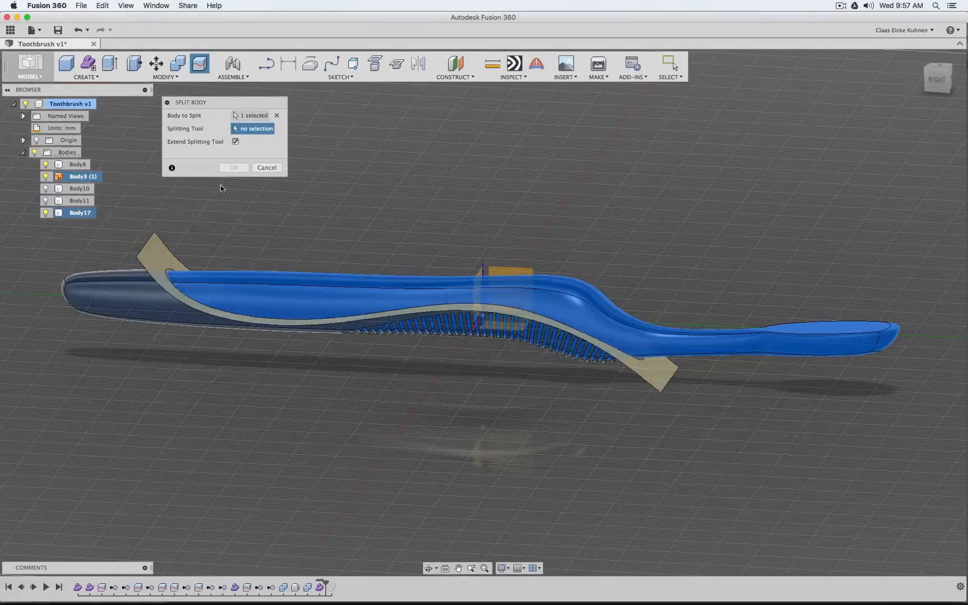
{"action": "left_click", "coordinate": [162, 259]}
{"action": "key", "text": "Return"}
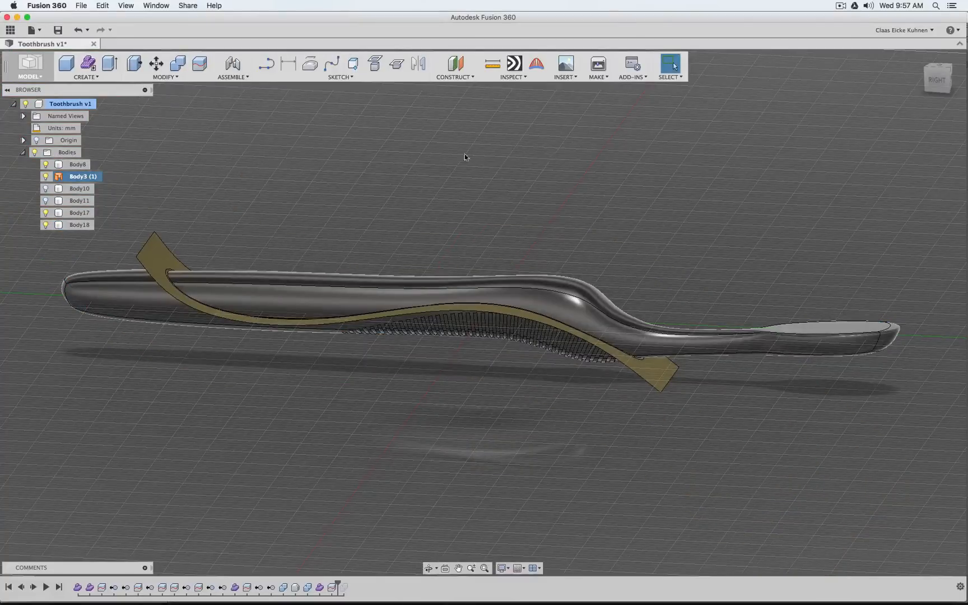
Hide the upper toothbrush piece Body17 and the Body3 surface to isolate the lower overmold bodies
{"action": "left_click", "coordinate": [46, 213]}
{"action": "left_click", "coordinate": [46, 176]}
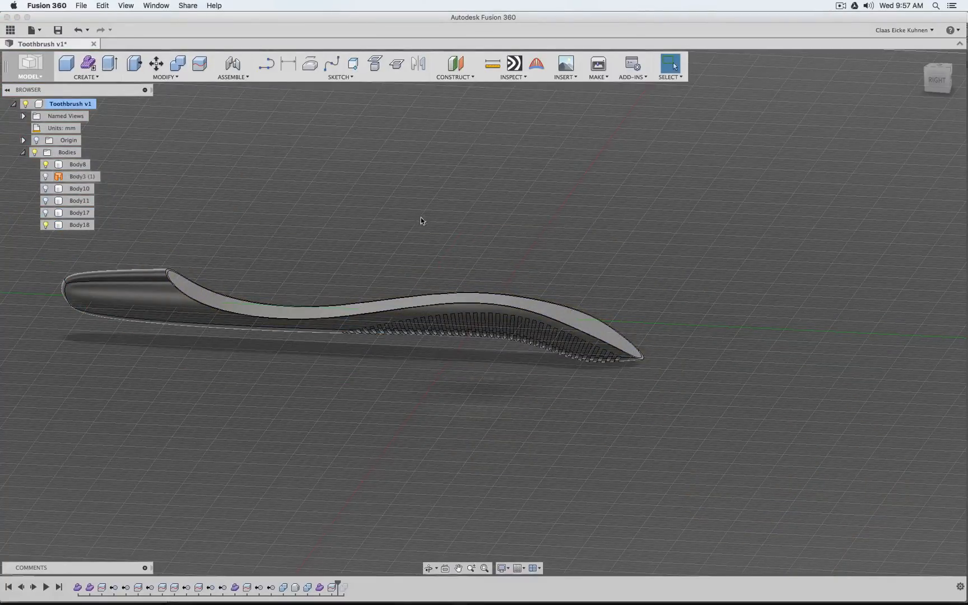
{"action": "mouse_move", "coordinate": [941, 88]}
{"action": "left_mouse_down"}
{"action": "mouse_move", "coordinate": [914, 96]}
{"action": "mouse_move", "coordinate": [902, 151]}
{"action": "mouse_move", "coordinate": [896, 126]}
{"action": "mouse_move", "coordinate": [927, 82]}
{"action": "mouse_move", "coordinate": [914, 77]}
{"action": "mouse_move", "coordinate": [905, 93]}
{"action": "mouse_move", "coordinate": [939, 75]}
{"action": "mouse_move", "coordinate": [956, 92]}
{"action": "mouse_move", "coordinate": [963, 76]}
{"action": "mouse_move", "coordinate": [943, 93]}
{"action": "mouse_move", "coordinate": [931, 72]}
{"action": "left_mouse_up"}
{"action": "mouse_move", "coordinate": [286, 112]}
{"action": "middle_mouse_down", "text": "shift"}
{"action": "mouse_move", "coordinate": [325, 127]}
{"action": "mouse_move", "coordinate": [326, 163]}
{"action": "mouse_move", "coordinate": [284, 184]}
{"action": "middle_mouse_up", "text": "shift"}
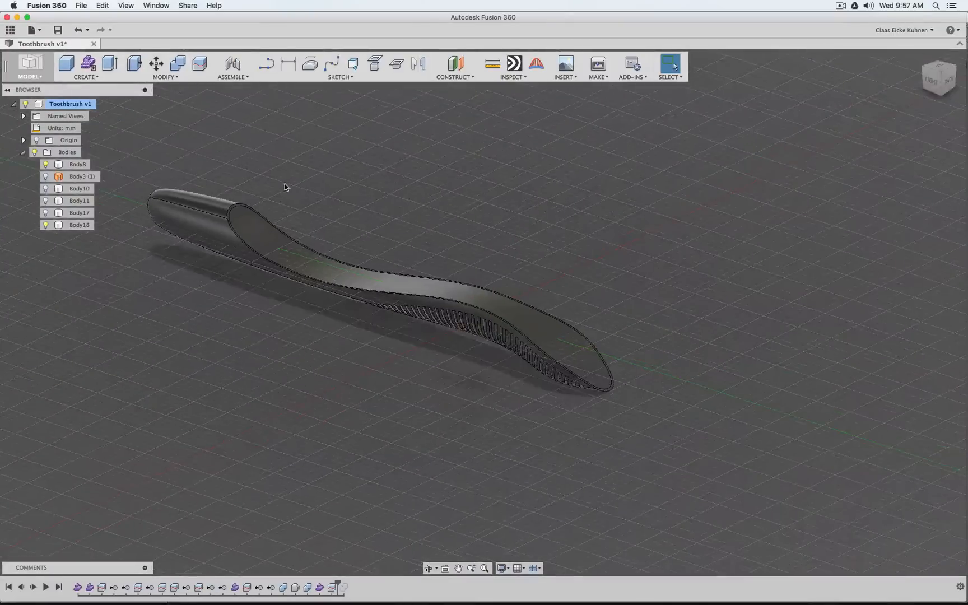
Join the lower split piece Body18 to the grooved Body8 and delete the earlier Combine feature from the timeline
{"action": "left_click", "coordinate": [177, 64]}
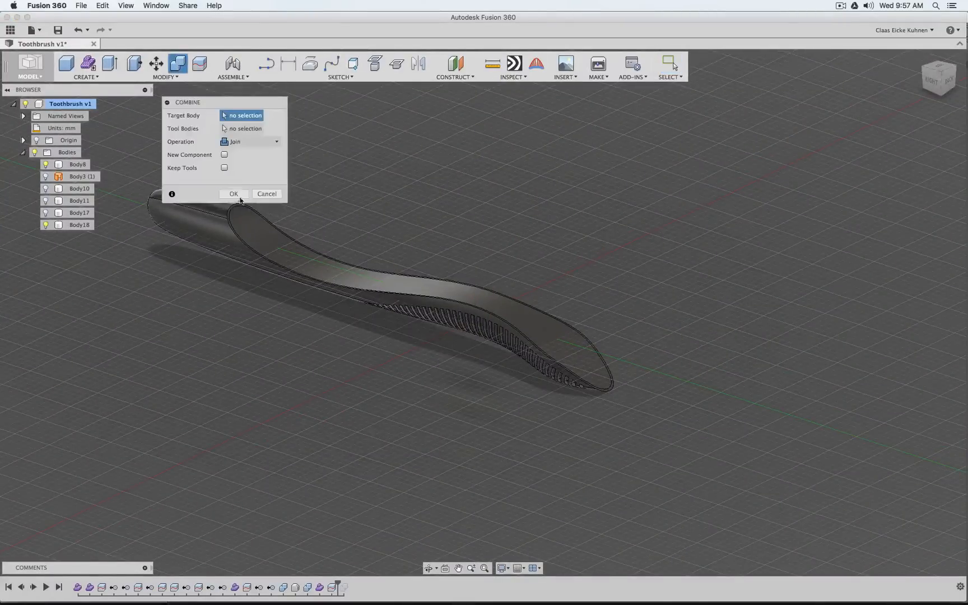
{"action": "left_click", "coordinate": [203, 245]}
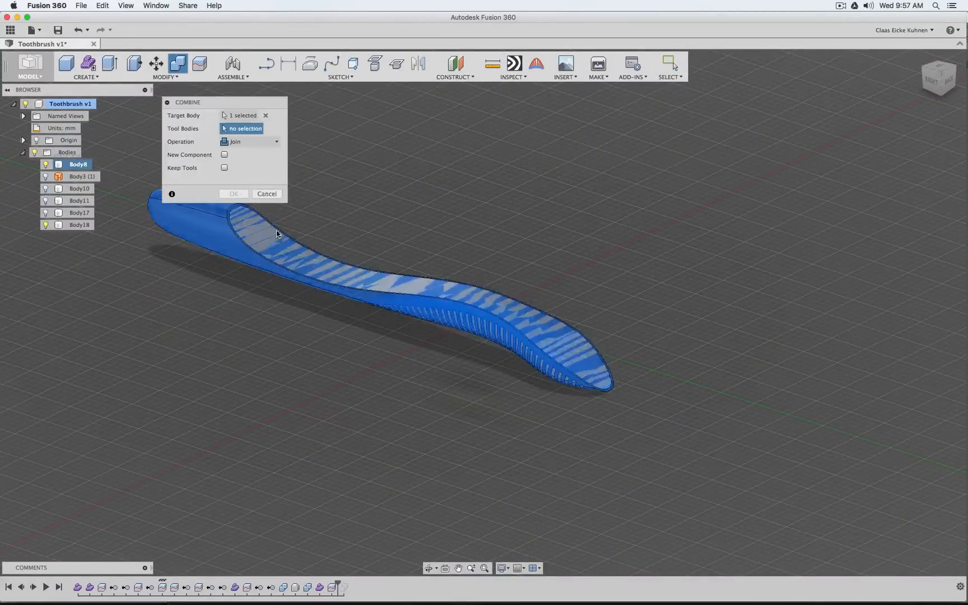
{"action": "left_click", "coordinate": [266, 244]}
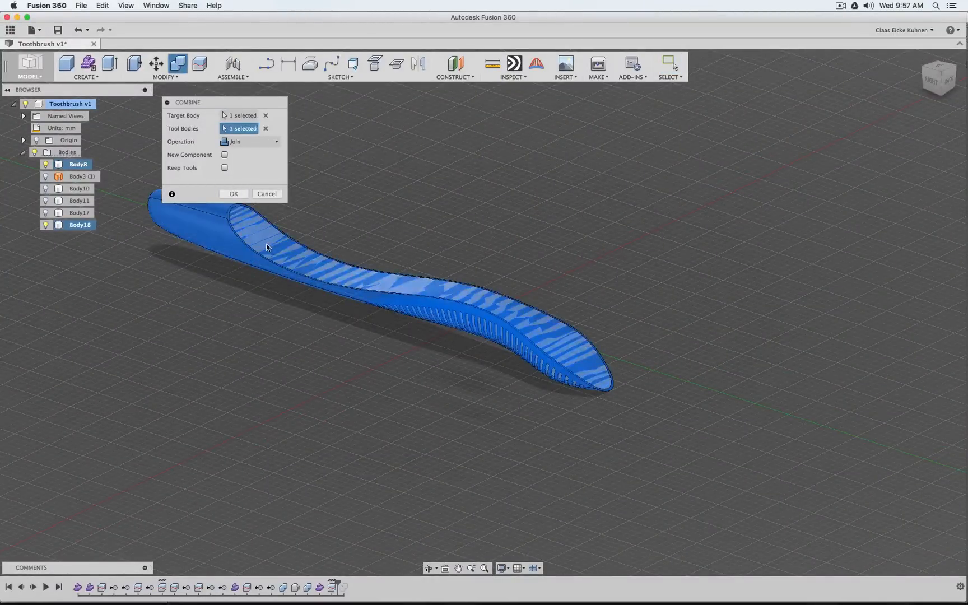
{"action": "left_click", "coordinate": [234, 194]}
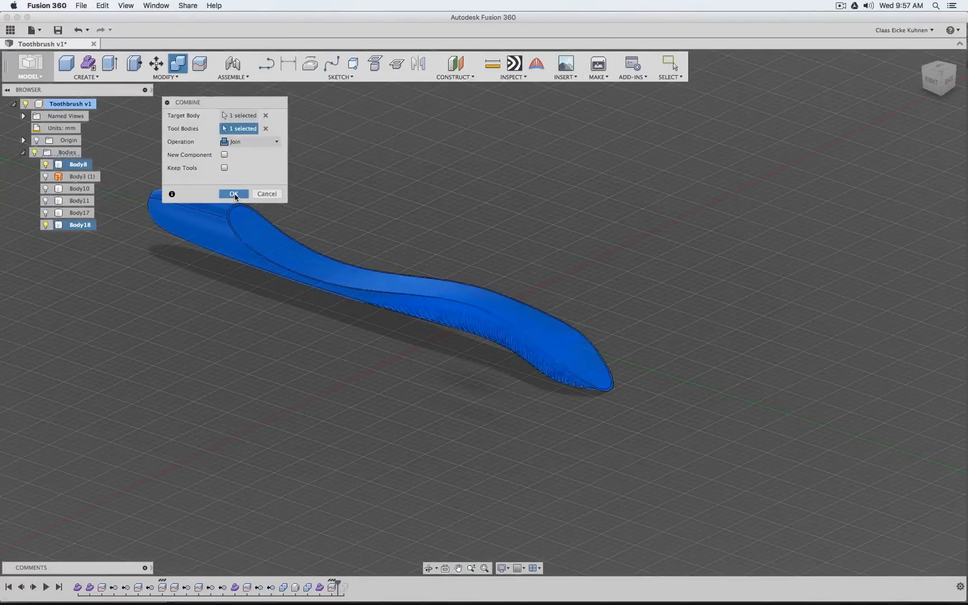
{"action": "left_click", "coordinate": [358, 587]}
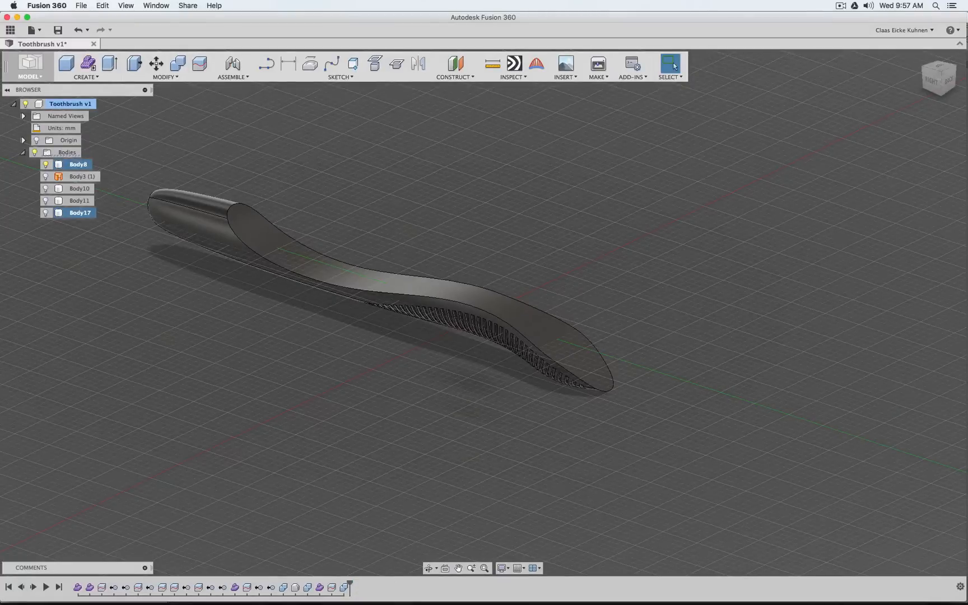
View the joined overmold body from the right and at an angle, and show the Body3 splitting surface
{"action": "left_click", "coordinate": [933, 87]}
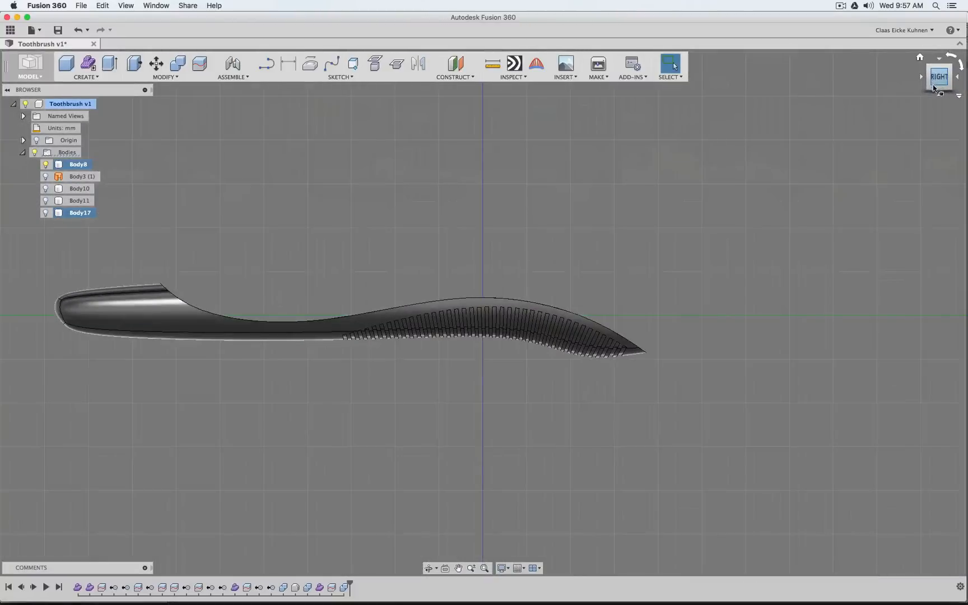
{"action": "mouse_move", "coordinate": [933, 87]}
{"action": "left_mouse_down"}
{"action": "mouse_move", "coordinate": [932, 42]}
{"action": "mouse_move", "coordinate": [925, 103]}
{"action": "mouse_move", "coordinate": [874, 90]}
{"action": "mouse_move", "coordinate": [868, 101]}
{"action": "mouse_move", "coordinate": [930, 81]}
{"action": "left_mouse_up"}
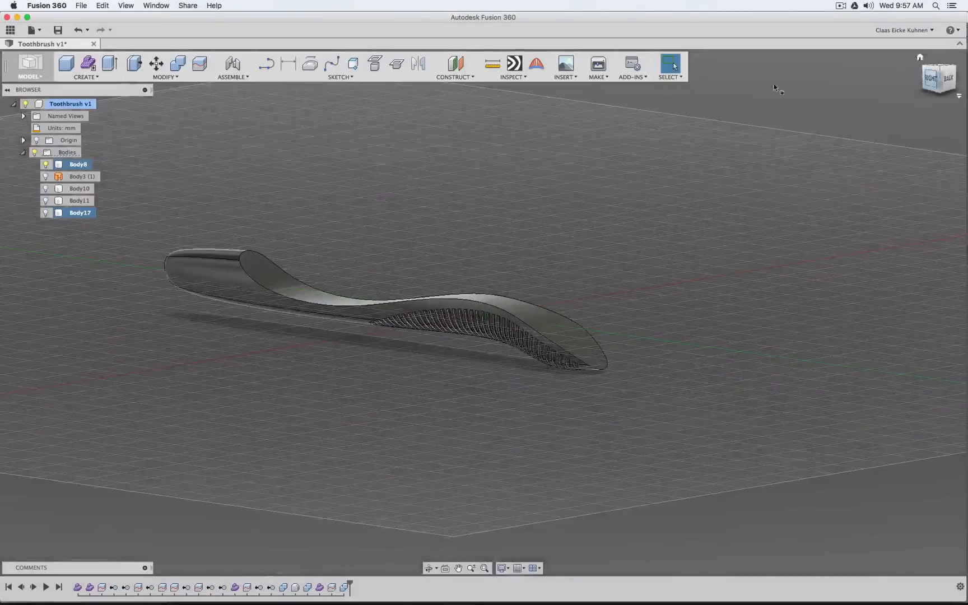
{"action": "left_click", "coordinate": [45, 176]}
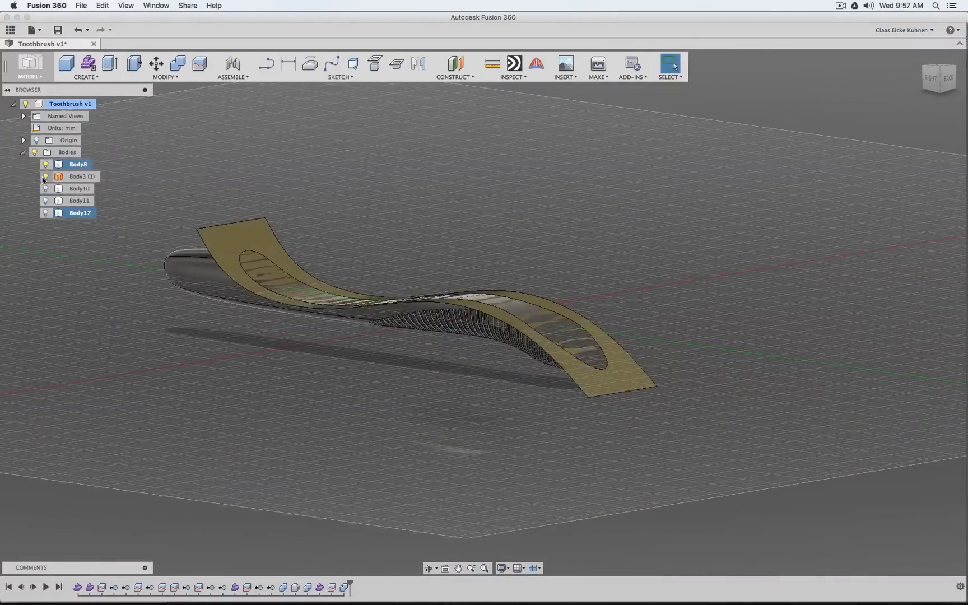
Remove the Body3 (1) splitting surface from the model and view the grooved overmold body from below
{"action": "left_click", "coordinate": [78, 176]}
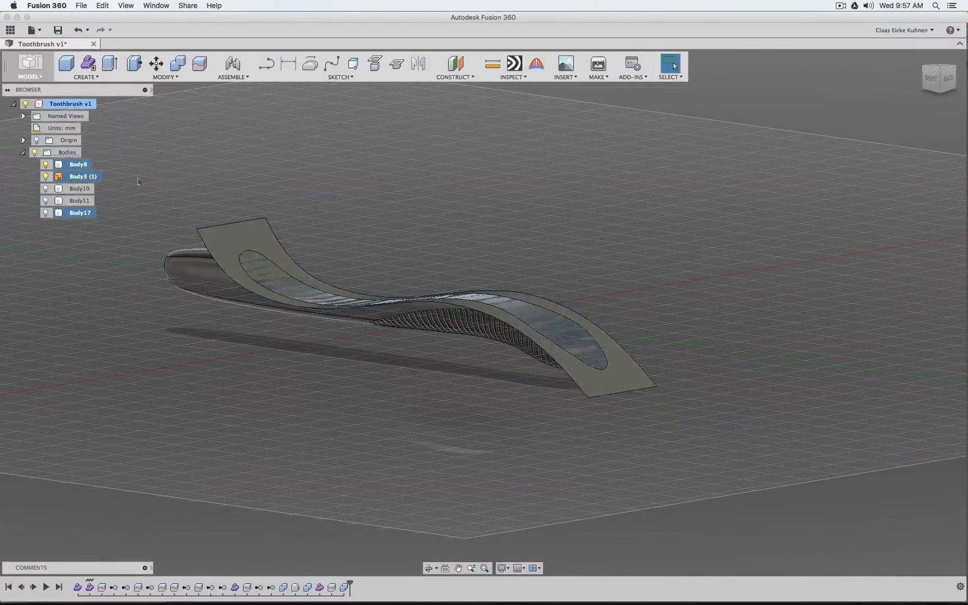
{"action": "right_click", "coordinate": [88, 178]}
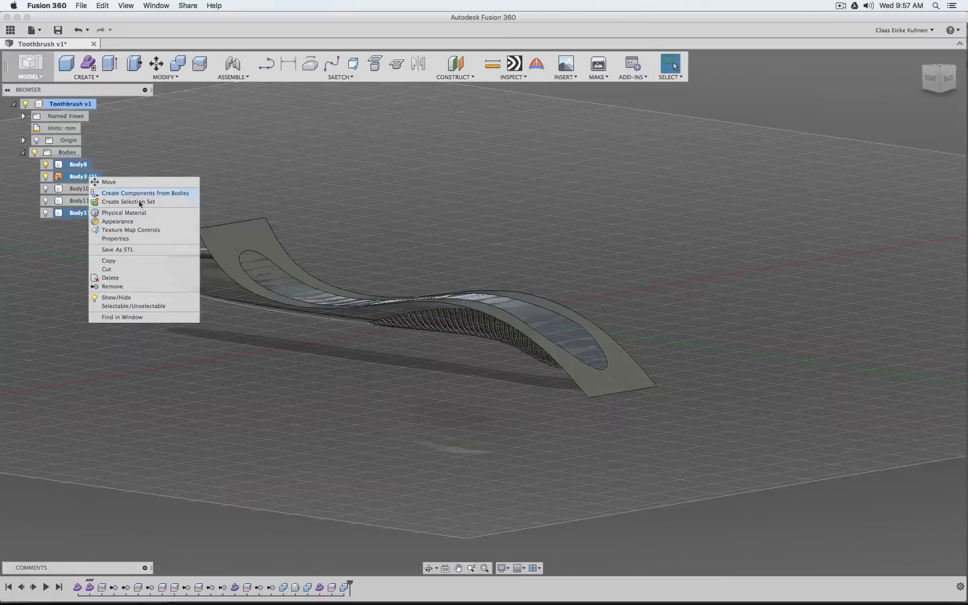
{"action": "left_click", "coordinate": [112, 286]}
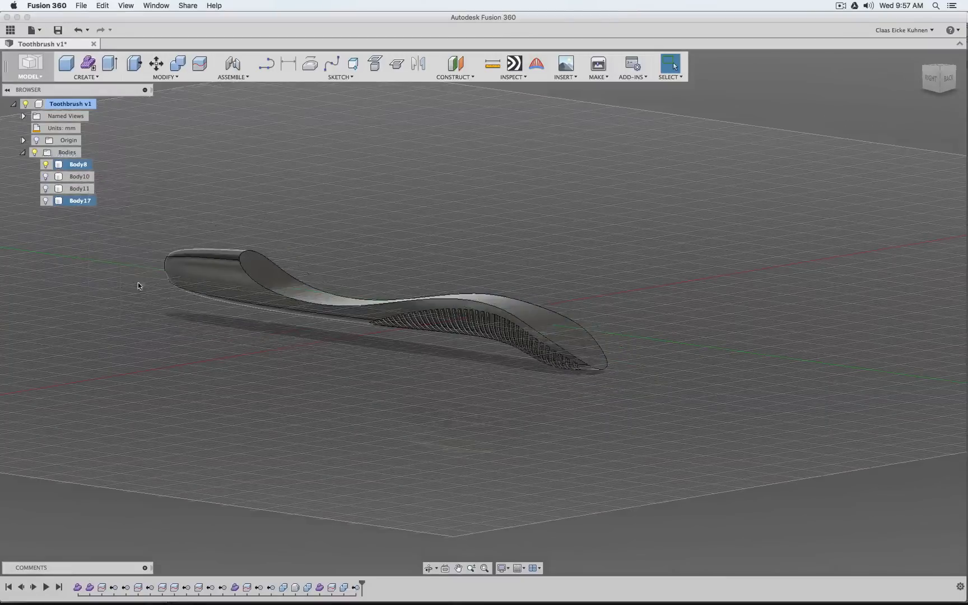
{"action": "left_click", "coordinate": [930, 83]}
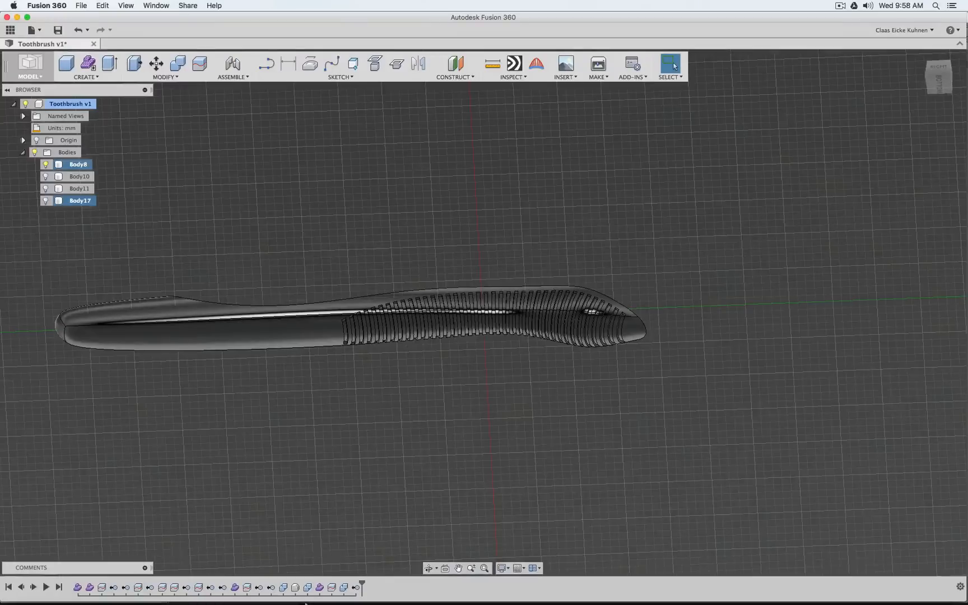
Switch to Blender, enable the Subsurf modifier's viewport display, show the layer with the finished toothbrush and select the core object
{"action": "mouse_move", "coordinate": [224, 600]}
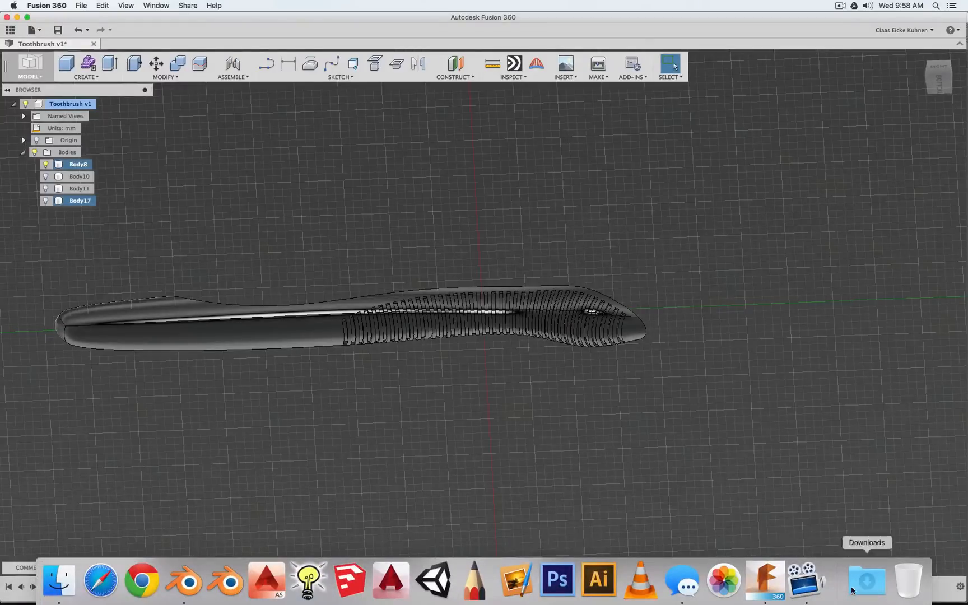
{"action": "left_click", "coordinate": [190, 587]}
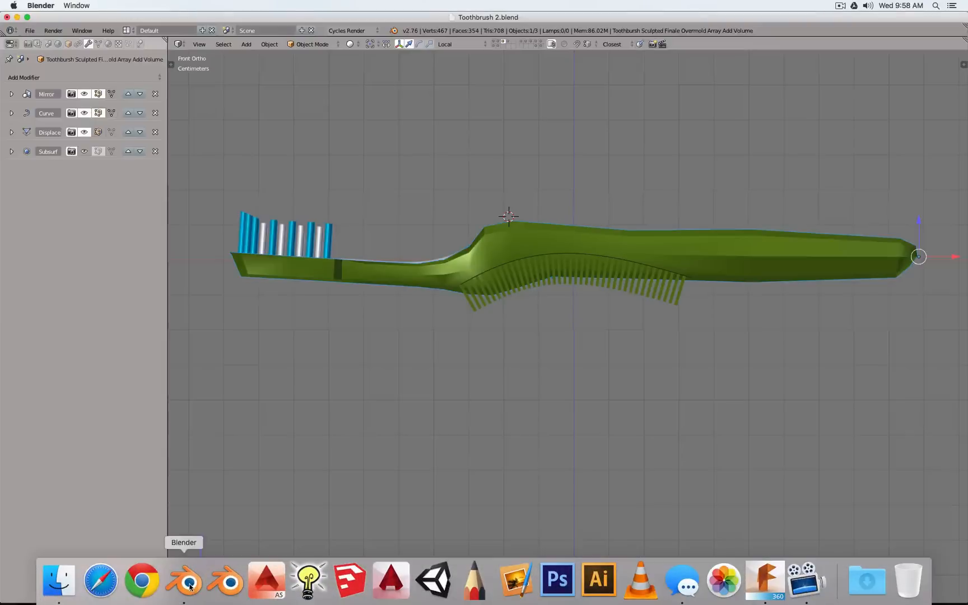
{"action": "left_click", "coordinate": [84, 151]}
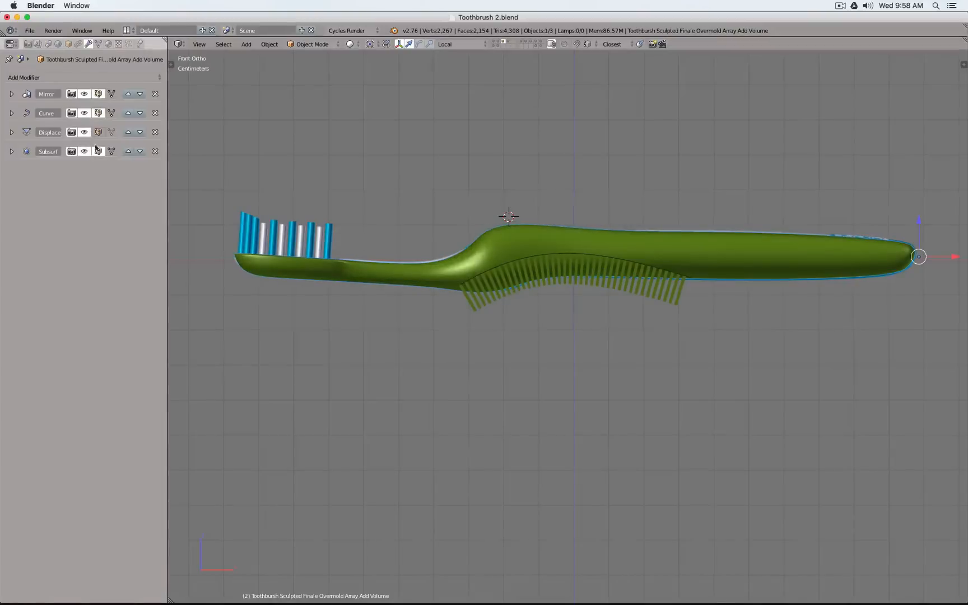
{"action": "left_click", "coordinate": [499, 44]}
{"action": "left_click", "coordinate": [510, 43]}
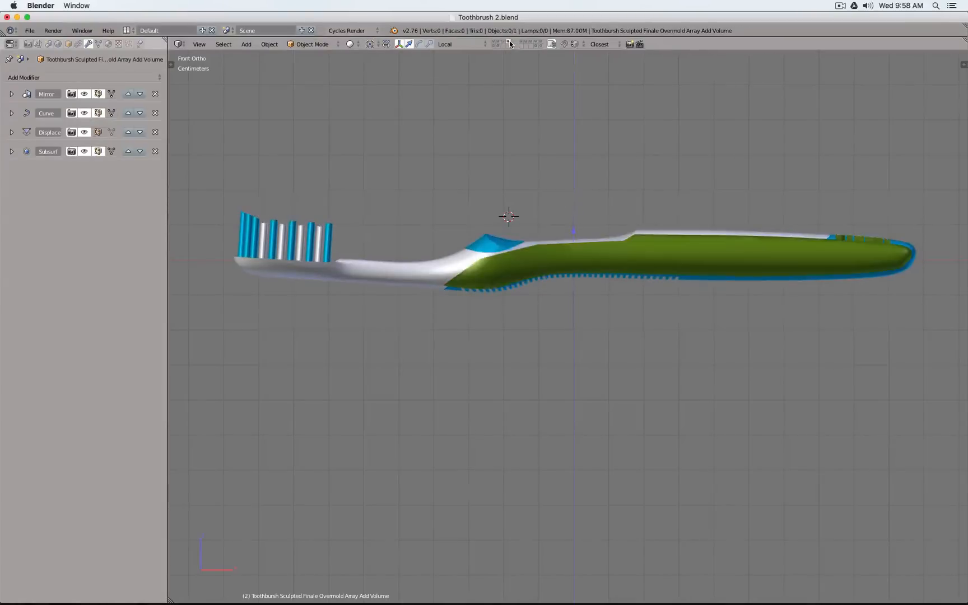
{"action": "right_click", "coordinate": [629, 254]}
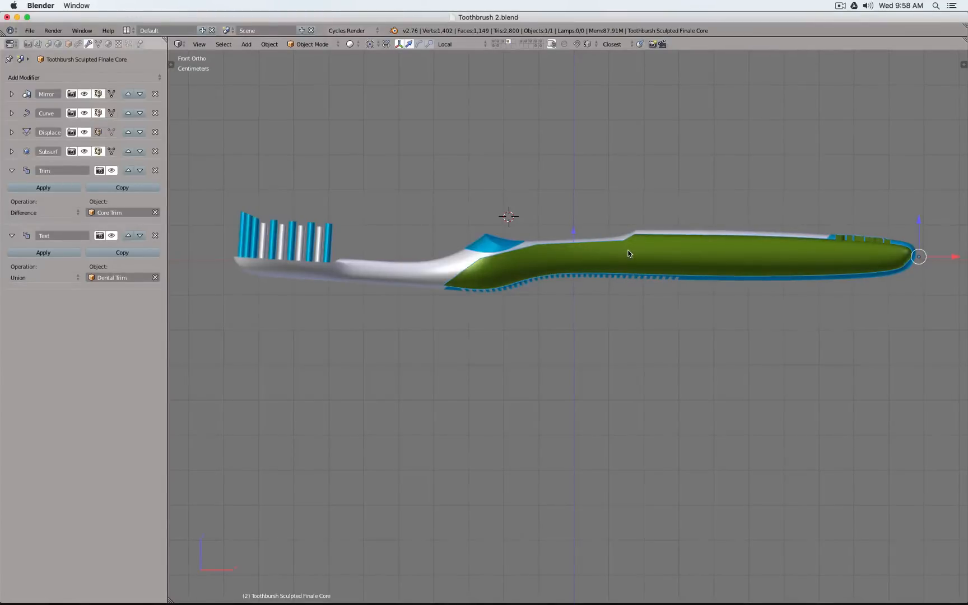
Switch back to Fusion 360, hide Body8, show the toothbrush core Body10 and view it from the right
{"action": "mouse_move", "coordinate": [493, 602]}
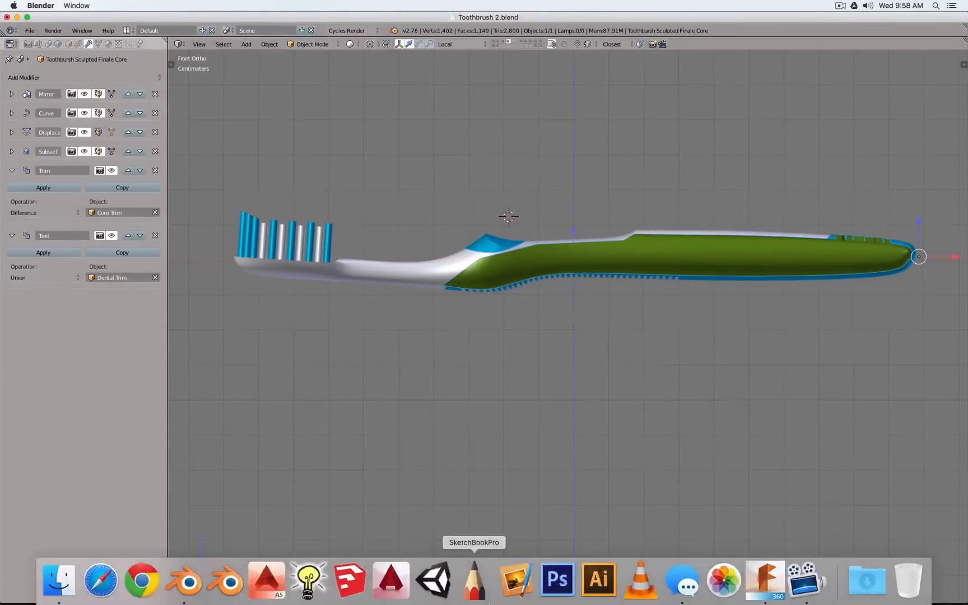
{"action": "left_click", "coordinate": [766, 580]}
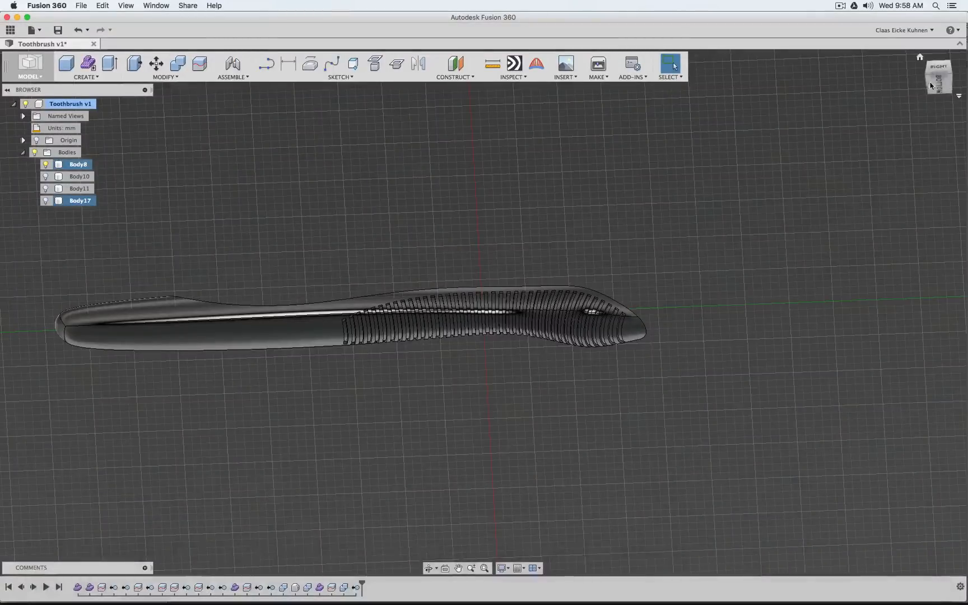
{"action": "left_click", "coordinate": [931, 85]}
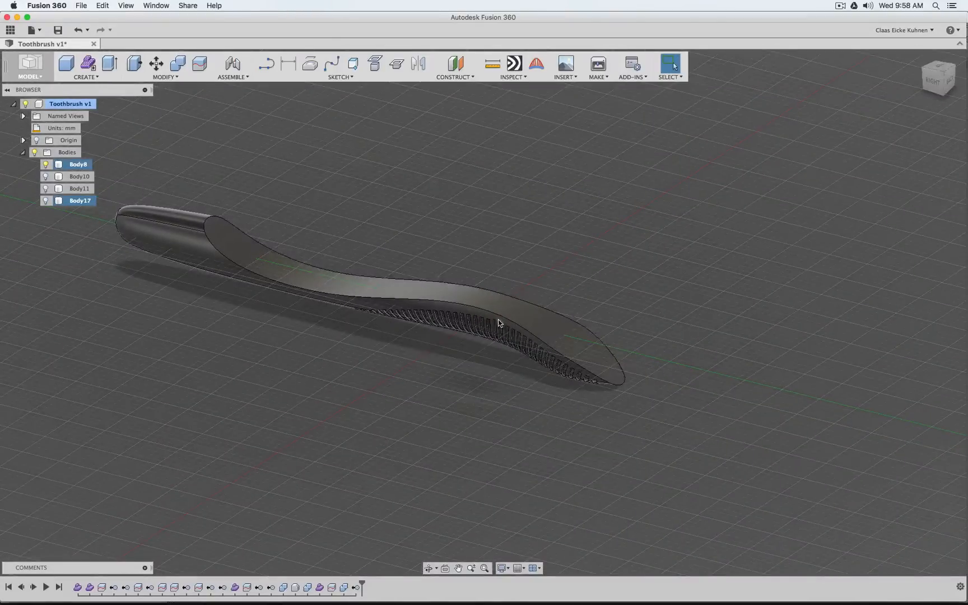
{"action": "left_click", "coordinate": [45, 164]}
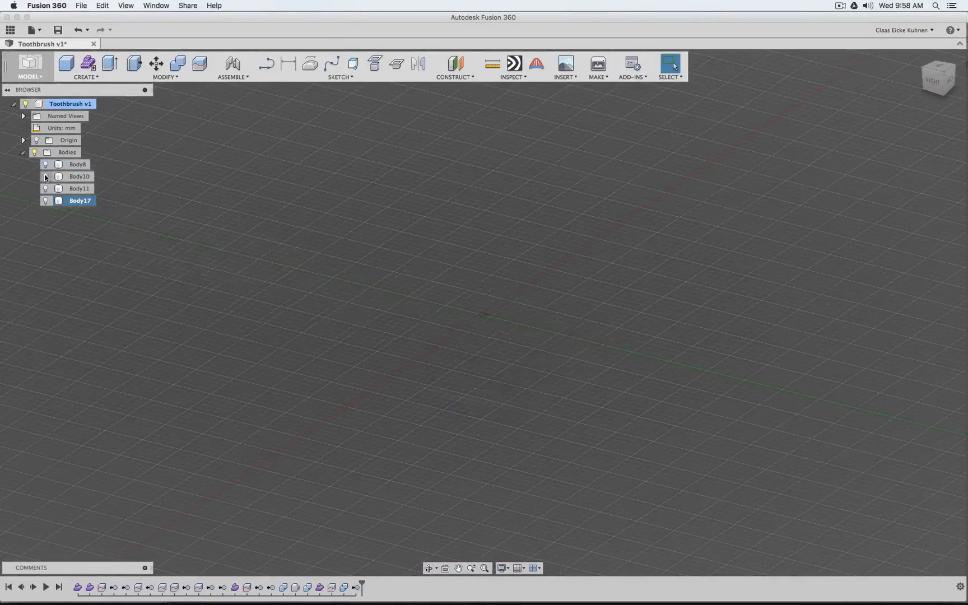
{"action": "left_click", "coordinate": [45, 178]}
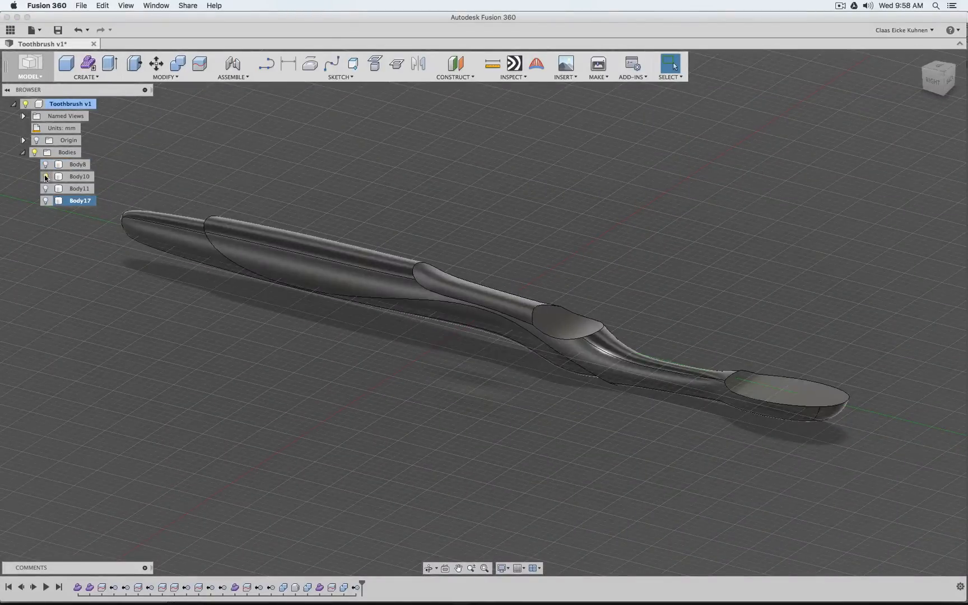
{"action": "left_click", "coordinate": [933, 81]}
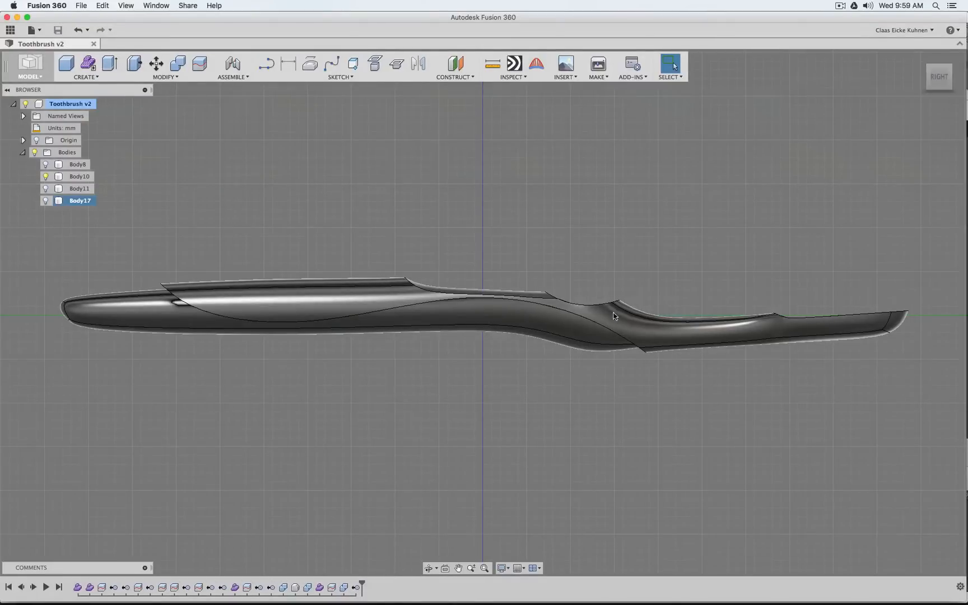
Inspect the lower handle faces of Body10 with the history rolled back to just after Combine2
{"action": "left_click", "coordinate": [577, 328], "text": "shift"}
{"action": "left_click", "coordinate": [126, 314]}
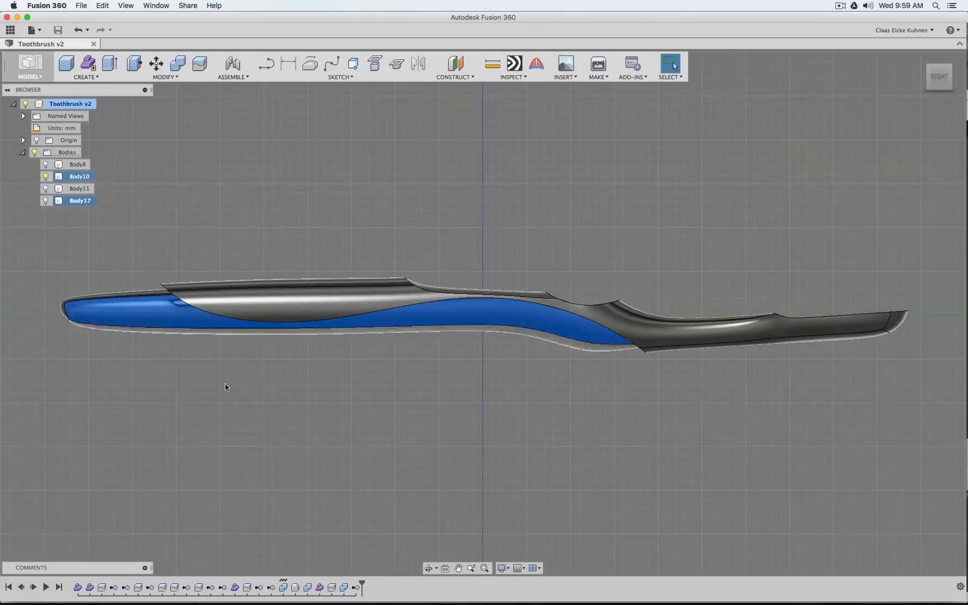
{"action": "left_click", "coordinate": [283, 589]}
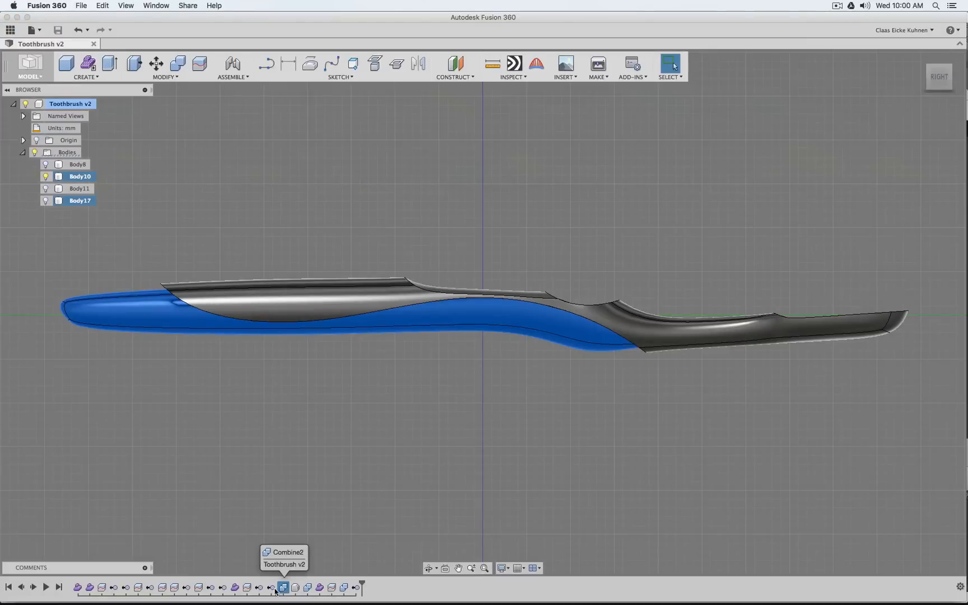
{"action": "left_click", "coordinate": [271, 587]}
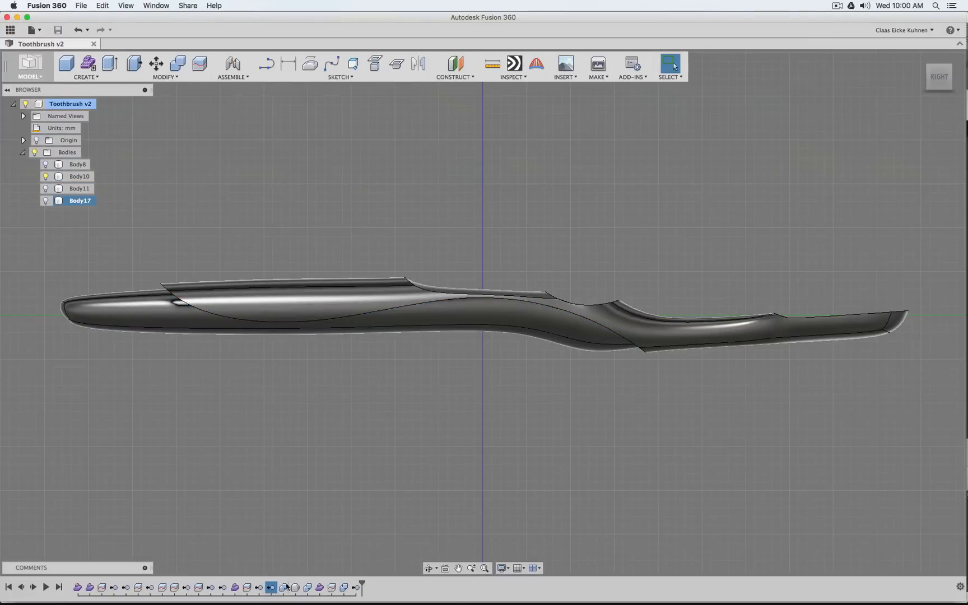
{"action": "left_click_drag", "start_coordinate": [364, 582], "coordinate": [286, 582]}
{"action": "left_click", "coordinate": [284, 587]}
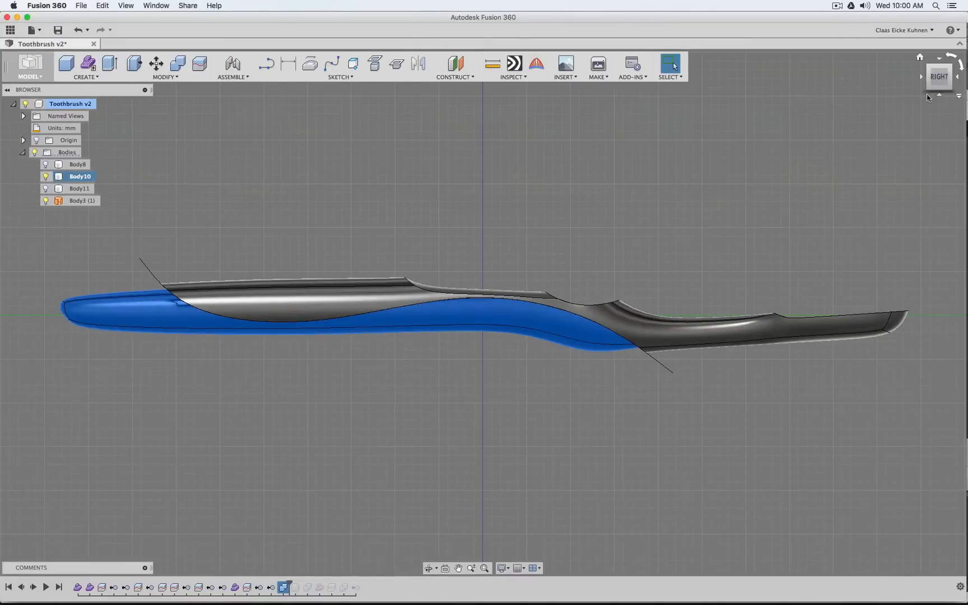
{"action": "left_click_drag", "start_coordinate": [932, 83], "coordinate": [907, 96]}
{"action": "left_click", "coordinate": [595, 153]}
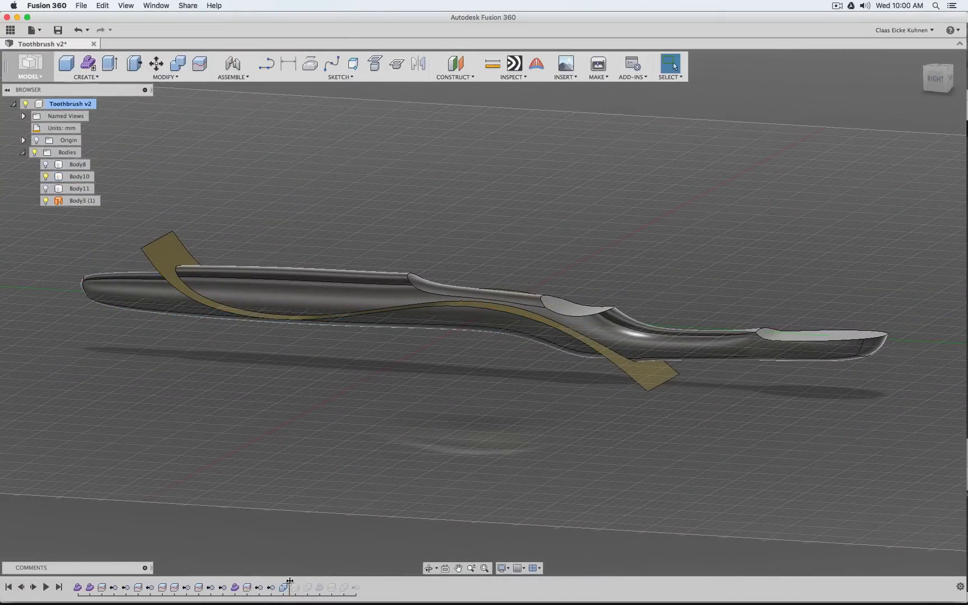
Step the history back to before RemoveBody-Body2 and forward again to just after Combine2 to compare the bodies
{"action": "left_click_drag", "start_coordinate": [290, 581], "coordinate": [276, 581]}
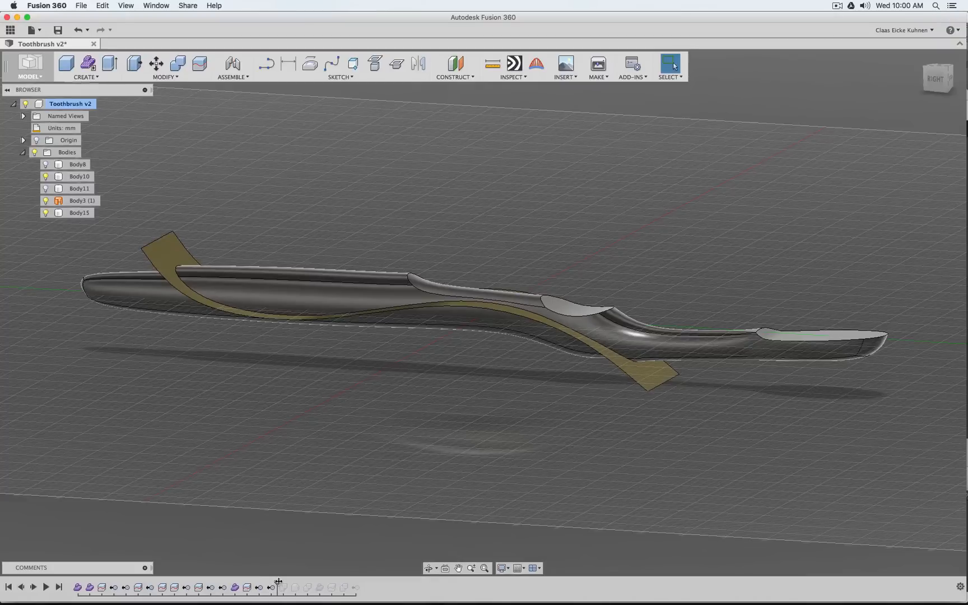
{"action": "left_click_drag", "start_coordinate": [278, 582], "coordinate": [264, 582]}
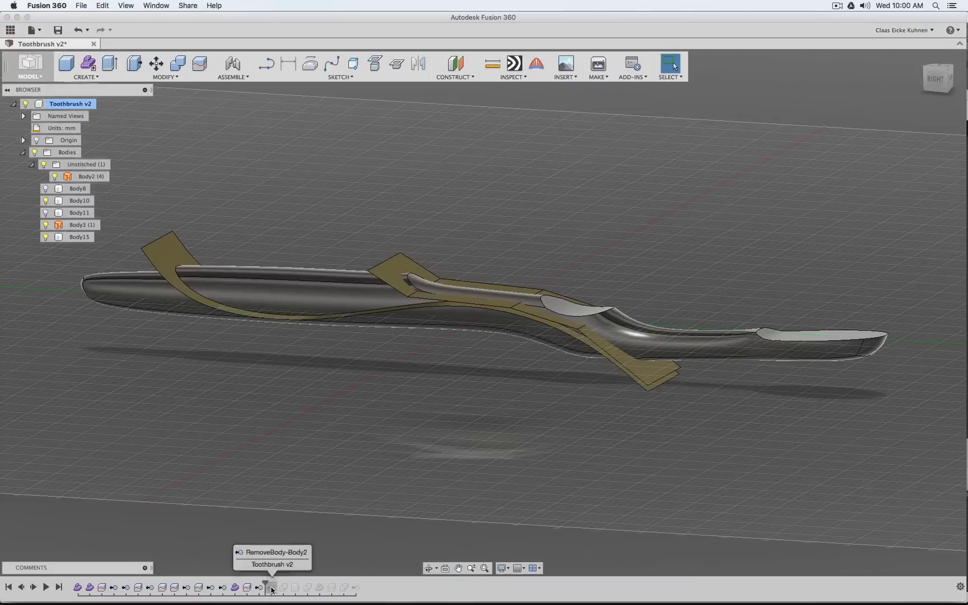
{"action": "left_click", "coordinate": [271, 589]}
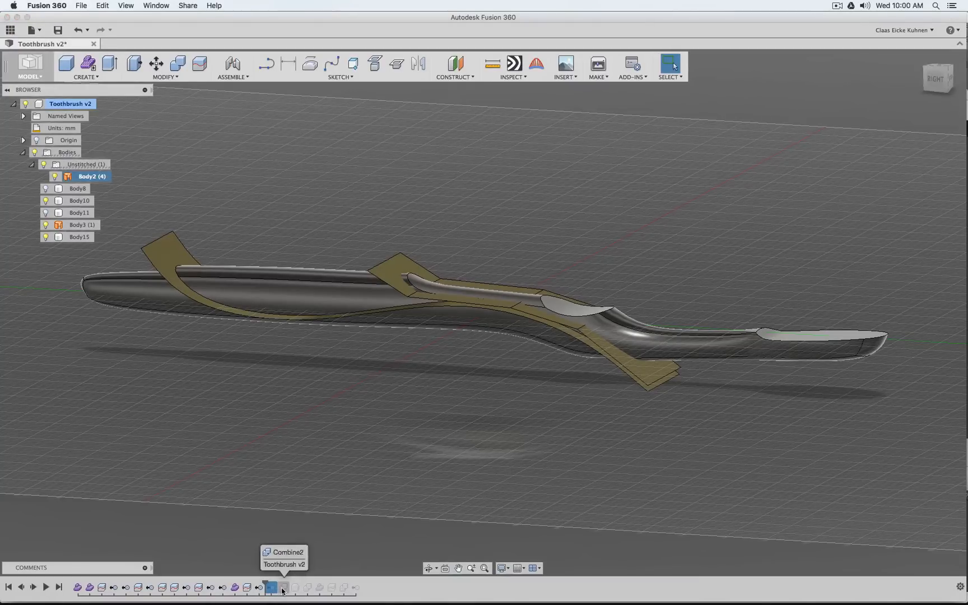
{"action": "left_click_drag", "start_coordinate": [264, 581], "coordinate": [289, 581]}
Examine which geometry of Body10 the Combine2 and RemoveBody-Body2 features affect, finishing in the right view
{"action": "left_click", "coordinate": [283, 589]}
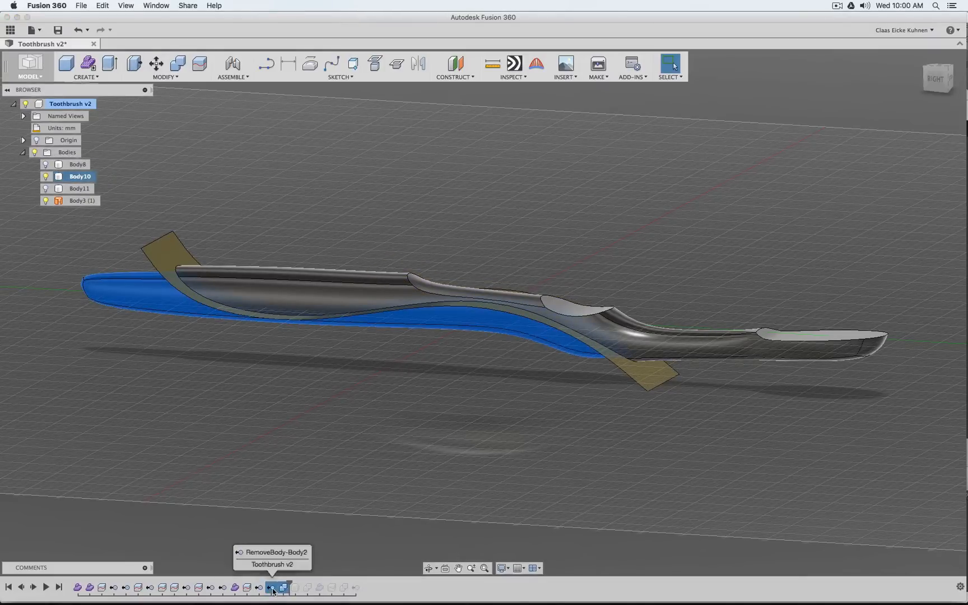
{"action": "left_click", "coordinate": [272, 588], "text": "shift"}
{"action": "mouse_move", "coordinate": [294, 582]}
{"action": "left_mouse_down"}
{"action": "mouse_move", "coordinate": [350, 582]}
{"action": "mouse_move", "coordinate": [291, 585]}
{"action": "left_mouse_up"}
{"action": "left_click", "coordinate": [270, 467]}
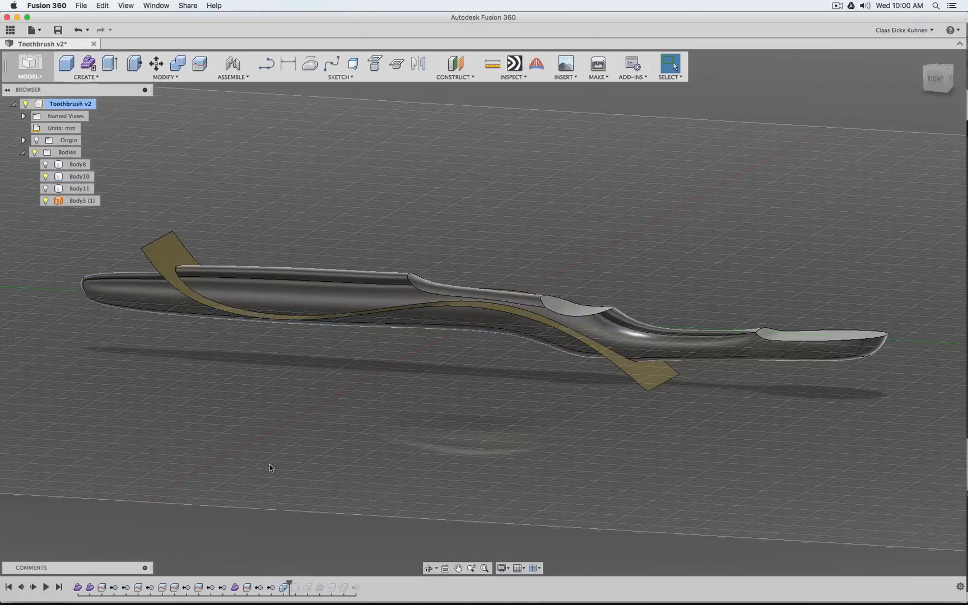
{"action": "left_click", "coordinate": [284, 589]}
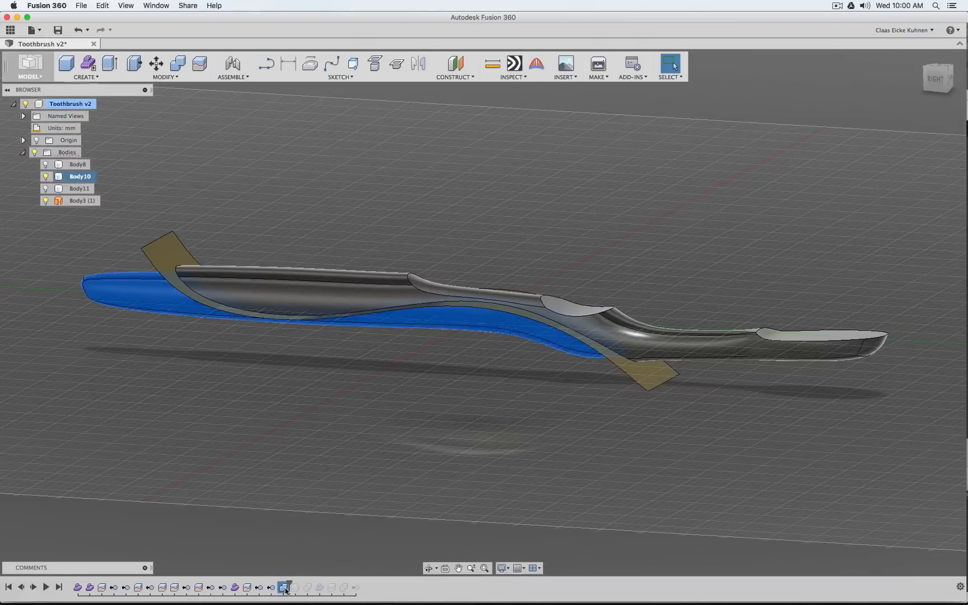
{"action": "left_click", "coordinate": [67, 177]}
{"action": "left_click", "coordinate": [208, 397]}
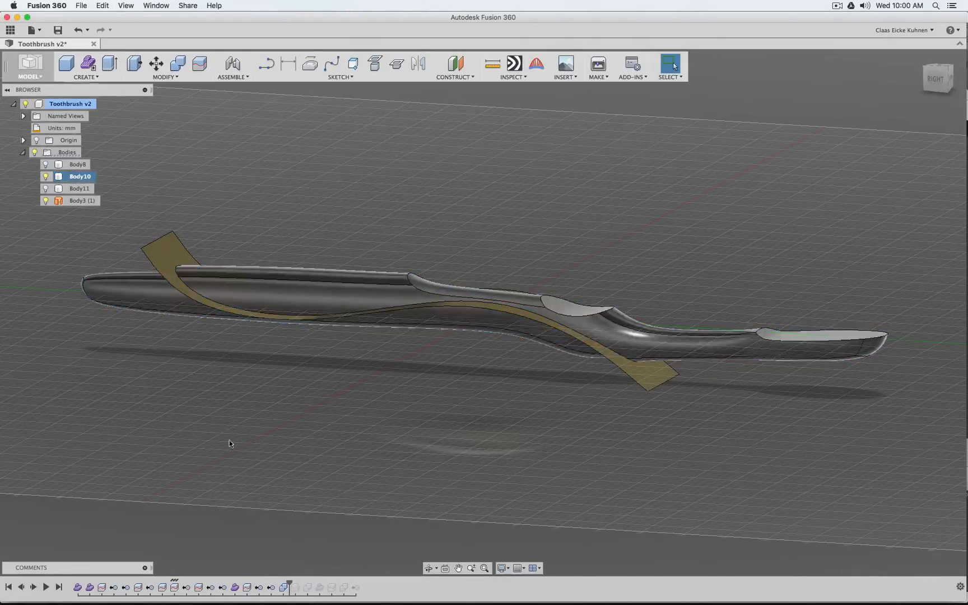
{"action": "left_click", "coordinate": [283, 588]}
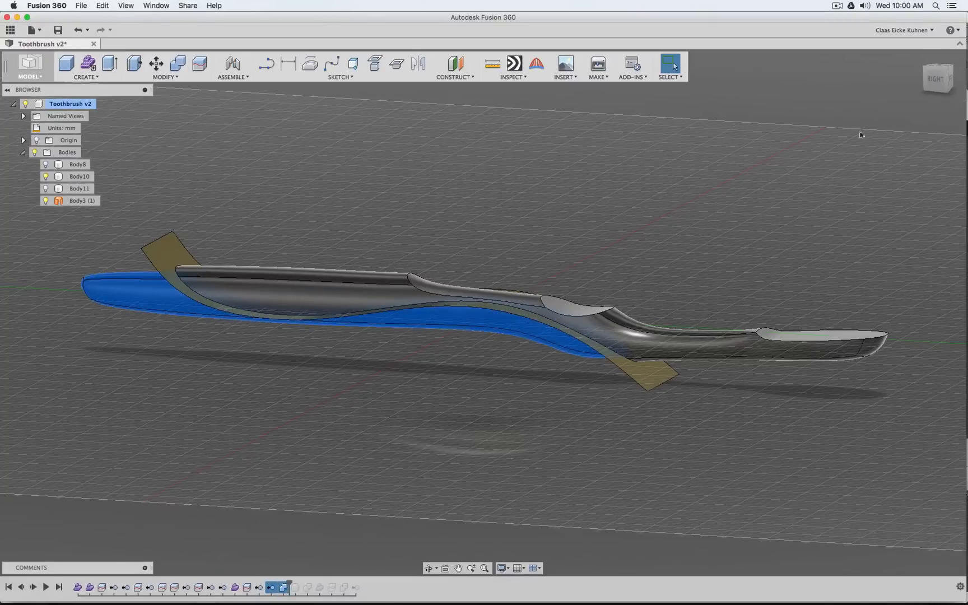
{"action": "left_click", "coordinate": [935, 79]}
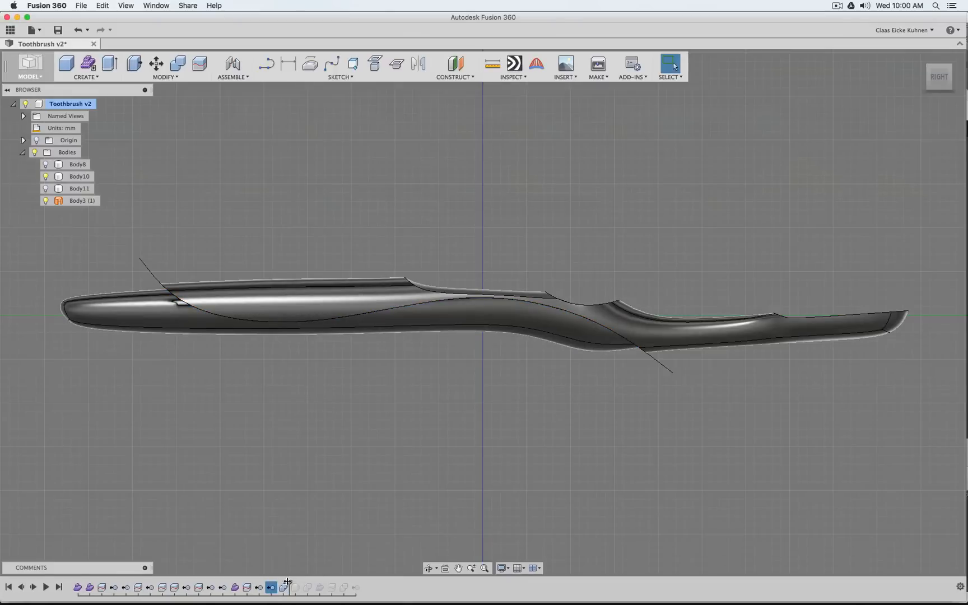
Roll the history forward to its end and move the RemoveBody-Body2 and Combine2 features to the end of the timeline
{"action": "mouse_move", "coordinate": [290, 583]}
{"action": "left_mouse_down"}
{"action": "mouse_move", "coordinate": [386, 585]}
{"action": "mouse_move", "coordinate": [348, 584]}
{"action": "mouse_move", "coordinate": [360, 586]}
{"action": "left_mouse_up"}
{"action": "left_click", "coordinate": [285, 587]}
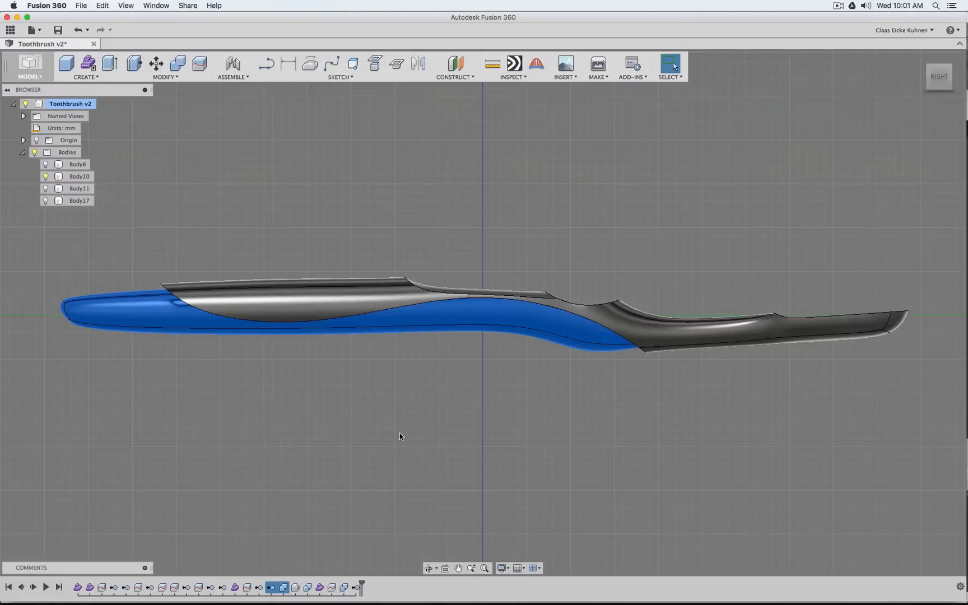
{"action": "key", "text": "Escape"}
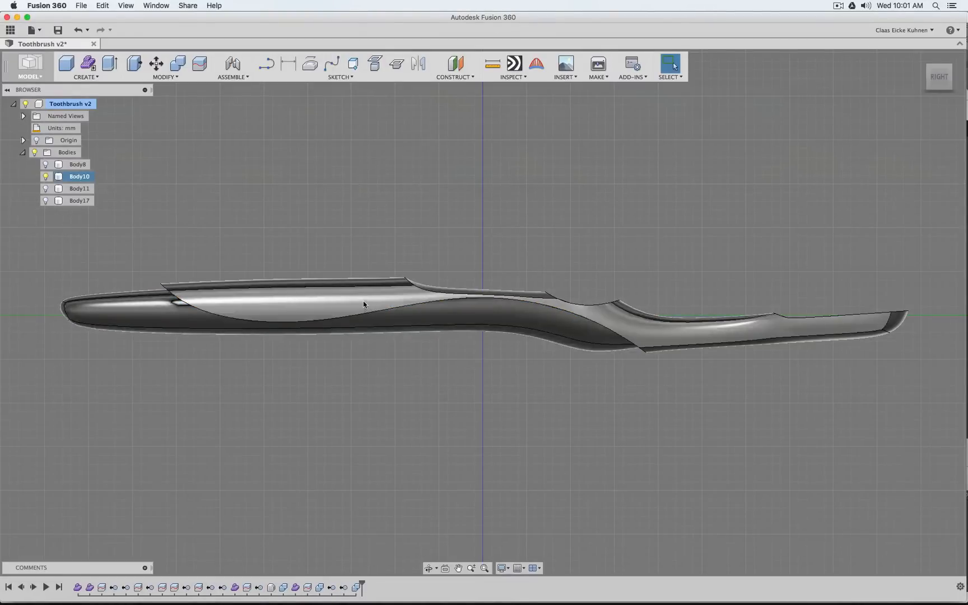
Roll the history back to just before RemoveBody-Body2 and hide Body10 to isolate the lower handle piece Body15
{"action": "left_click_drag", "start_coordinate": [362, 586], "coordinate": [338, 586]}
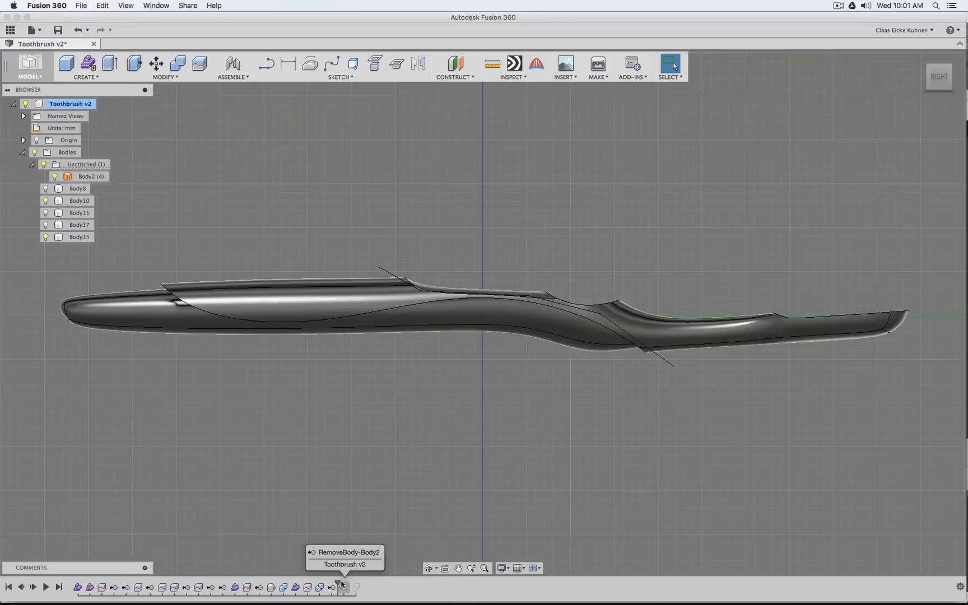
{"action": "mouse_move", "coordinate": [339, 586]}
{"action": "left_mouse_down"}
{"action": "mouse_move", "coordinate": [361, 583]}
{"action": "mouse_move", "coordinate": [338, 586]}
{"action": "left_mouse_up"}
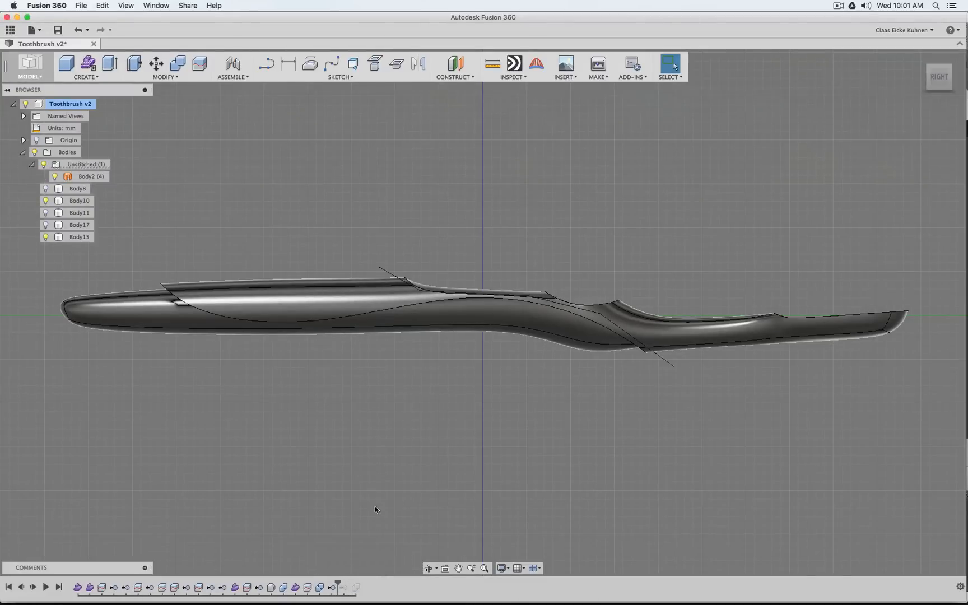
{"action": "left_click", "coordinate": [46, 239]}
{"action": "left_click", "coordinate": [45, 204]}
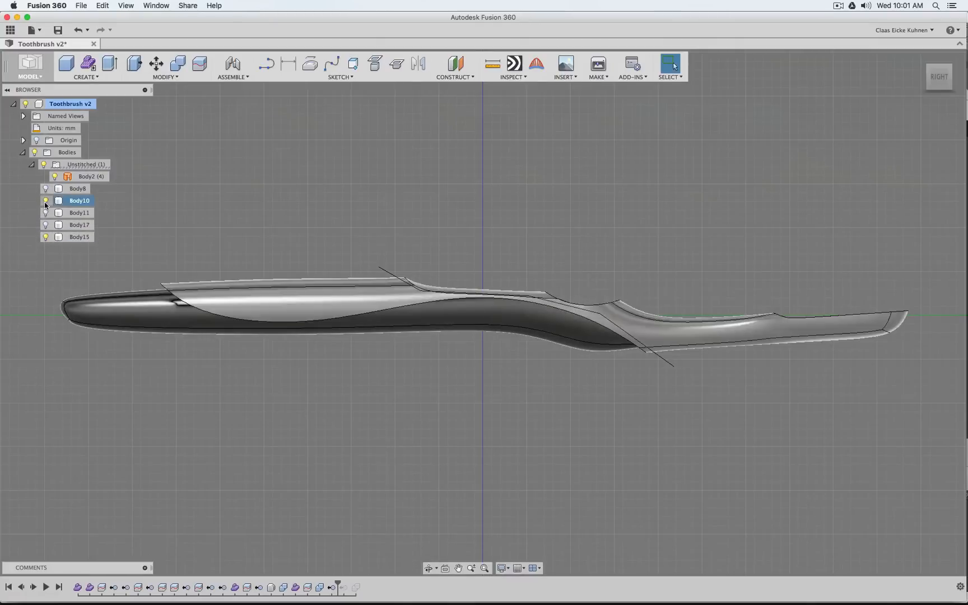
{"action": "left_click", "coordinate": [45, 202]}
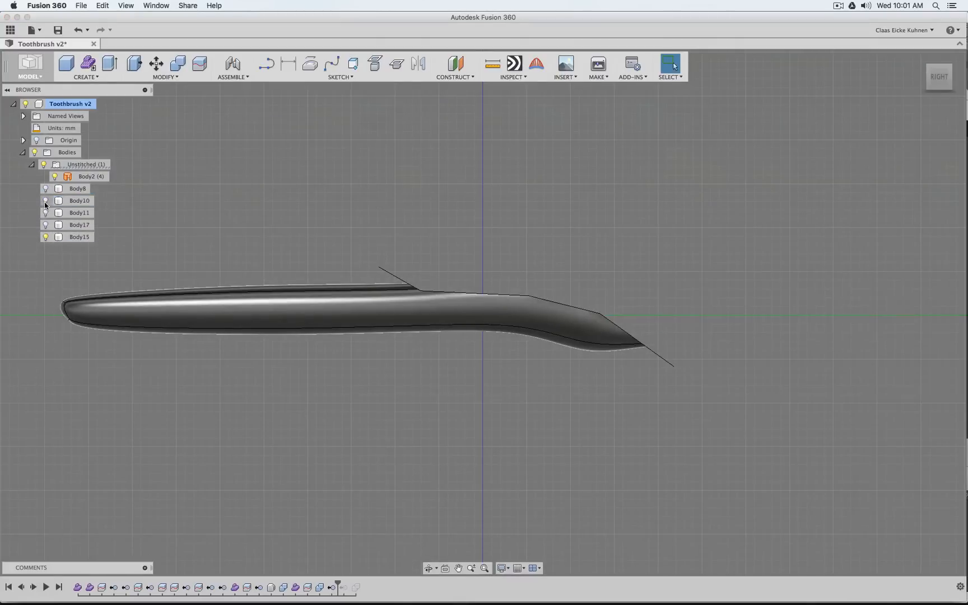
Toggle the visibility of the listed bodies and compare the overmold Body8 with the lower handle piece Body15 at an angle
{"action": "left_click", "coordinate": [46, 238]}
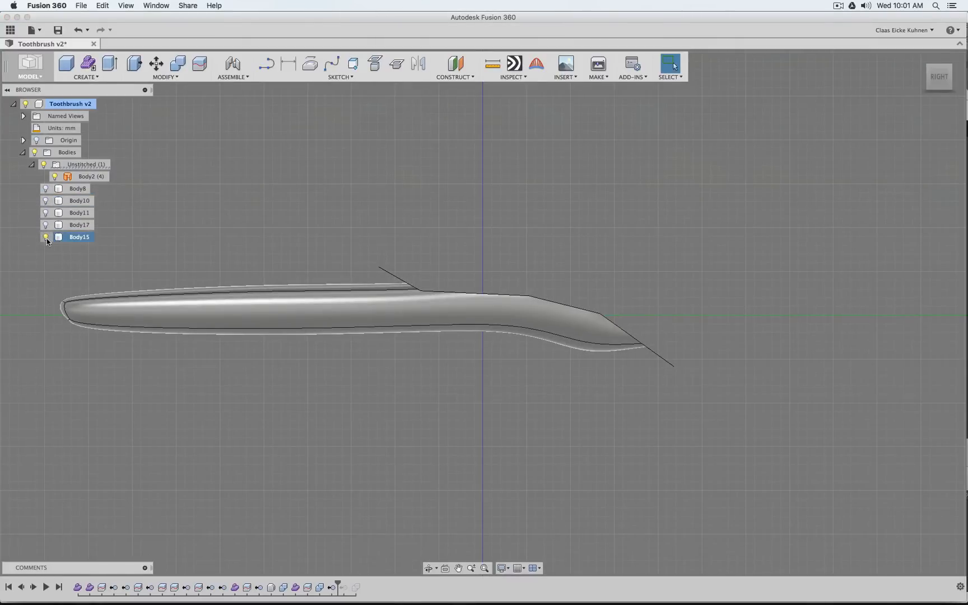
{"action": "left_click", "coordinate": [46, 226]}
{"action": "left_click", "coordinate": [45, 226]}
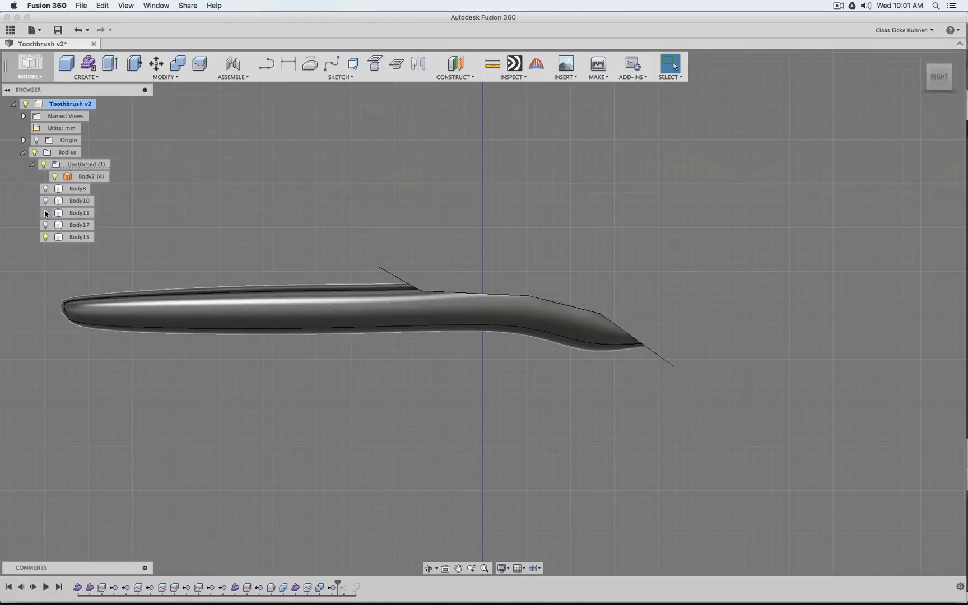
{"action": "left_click", "coordinate": [46, 212]}
{"action": "left_click", "coordinate": [46, 213]}
{"action": "left_click", "coordinate": [46, 202]}
{"action": "left_click", "coordinate": [46, 202]}
{"action": "left_click", "coordinate": [45, 188]}
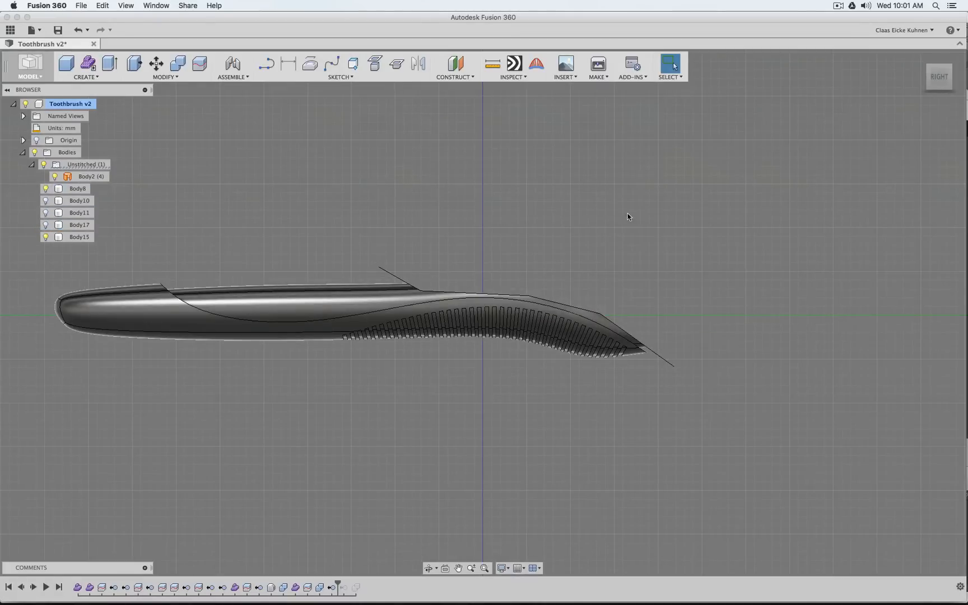
{"action": "mouse_move", "coordinate": [951, 82]}
{"action": "left_mouse_down"}
{"action": "mouse_move", "coordinate": [941, 108]}
{"action": "mouse_move", "coordinate": [944, 79]}
{"action": "mouse_move", "coordinate": [928, 73]}
{"action": "left_mouse_up"}
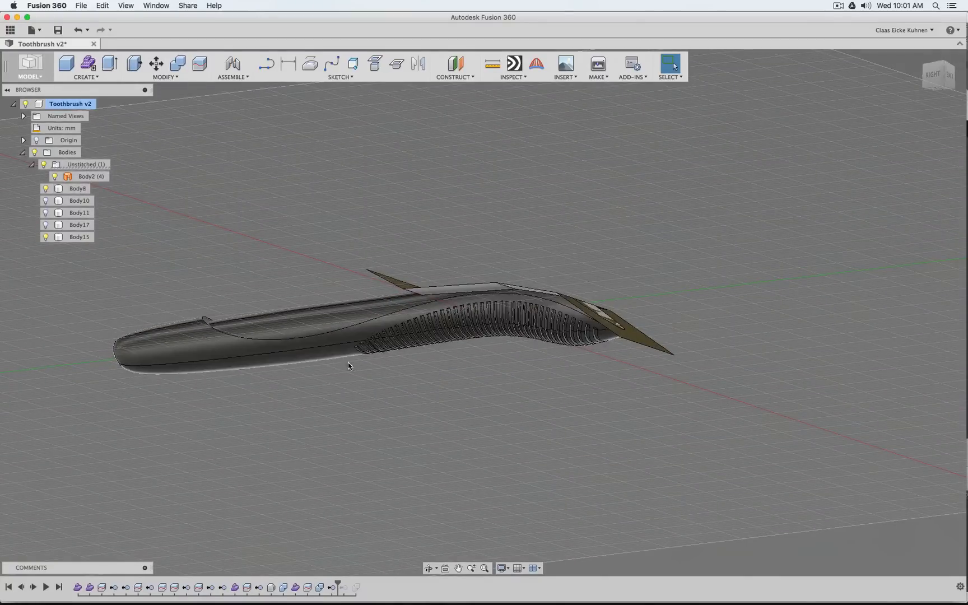
{"action": "left_click", "coordinate": [46, 188]}
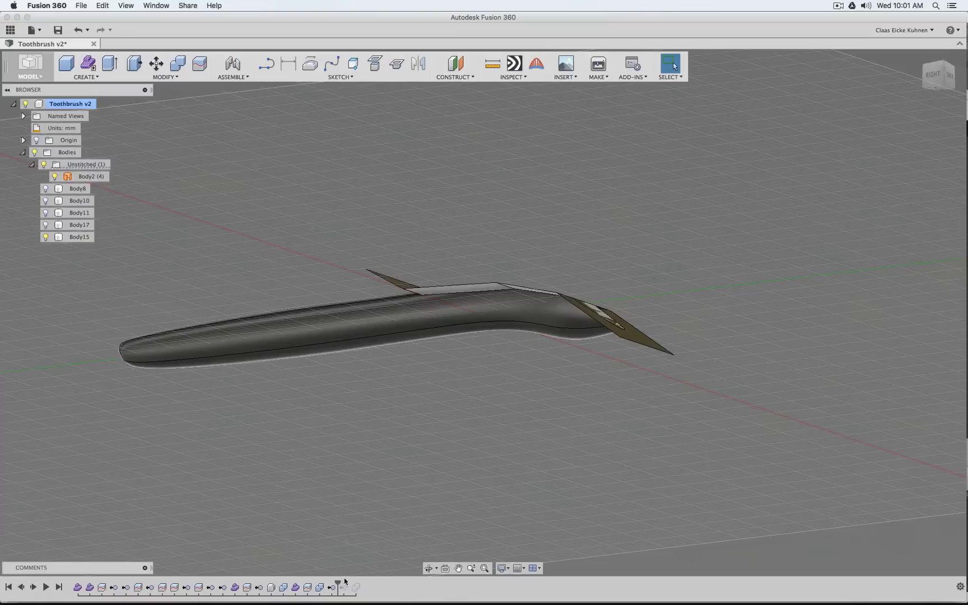
Roll the history forward past RemoveBody-Body2 and show the overmold Body8 together with Body15
{"action": "left_click_drag", "start_coordinate": [337, 582], "coordinate": [350, 584]}
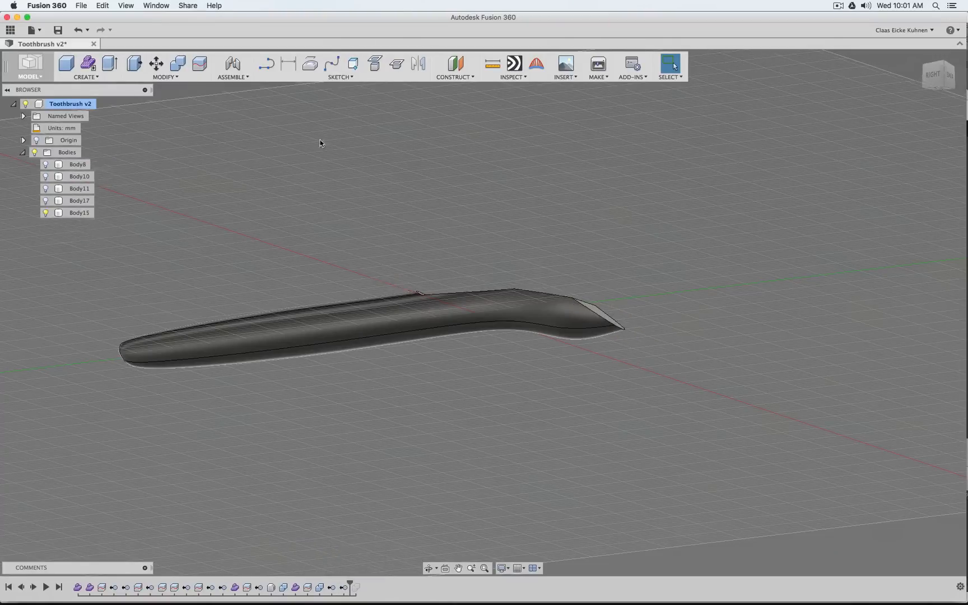
{"action": "left_click", "coordinate": [46, 176]}
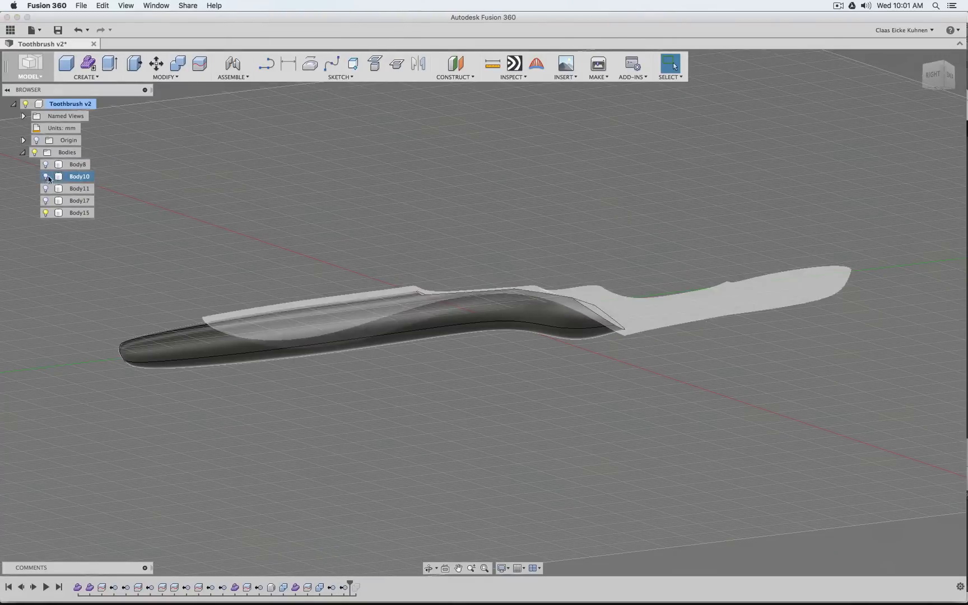
{"action": "left_click", "coordinate": [45, 177]}
{"action": "left_click", "coordinate": [45, 164]}
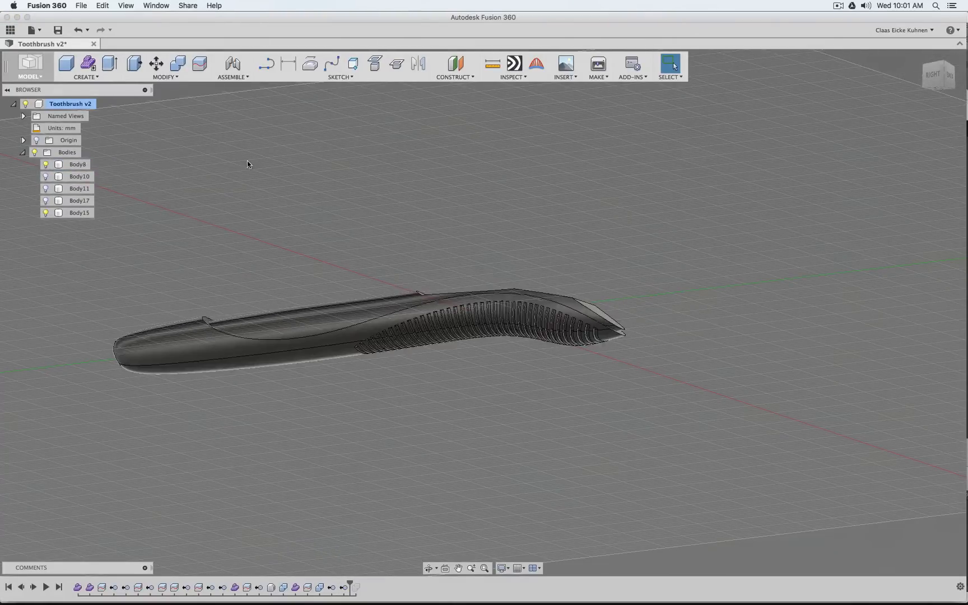
Combine Body8 as target with Body15 as tool, using the Cut operation with Keep Tools enabled
{"action": "left_click", "coordinate": [177, 63]}
{"action": "left_click", "coordinate": [225, 336]}
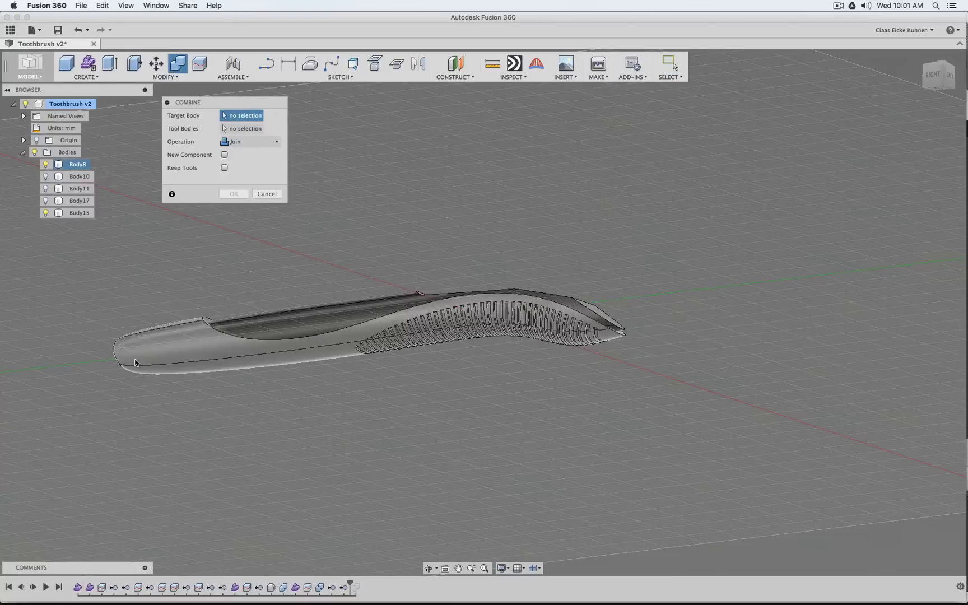
{"action": "left_click", "coordinate": [270, 325]}
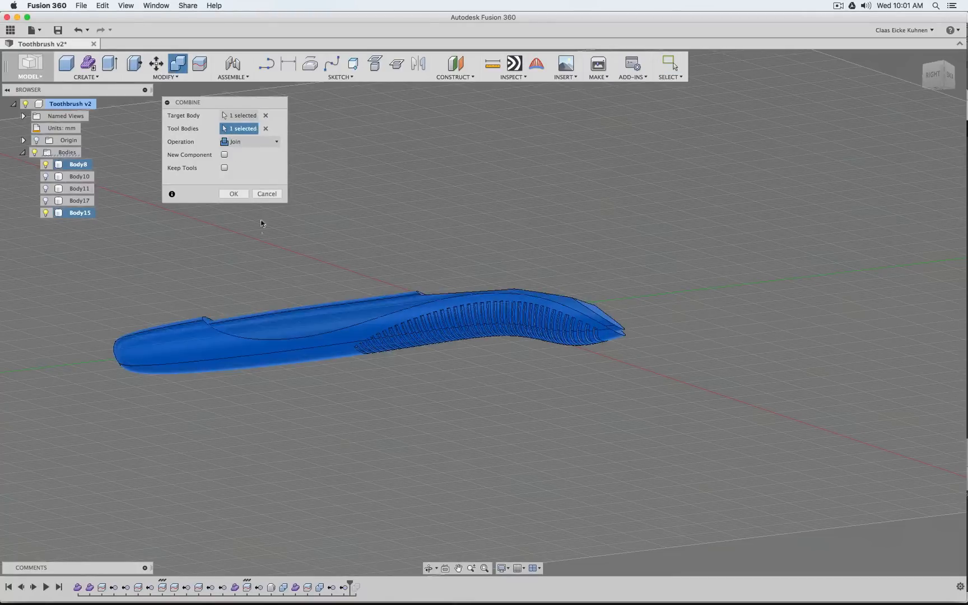
{"action": "left_click", "coordinate": [251, 146]}
{"action": "left_click", "coordinate": [250, 169]}
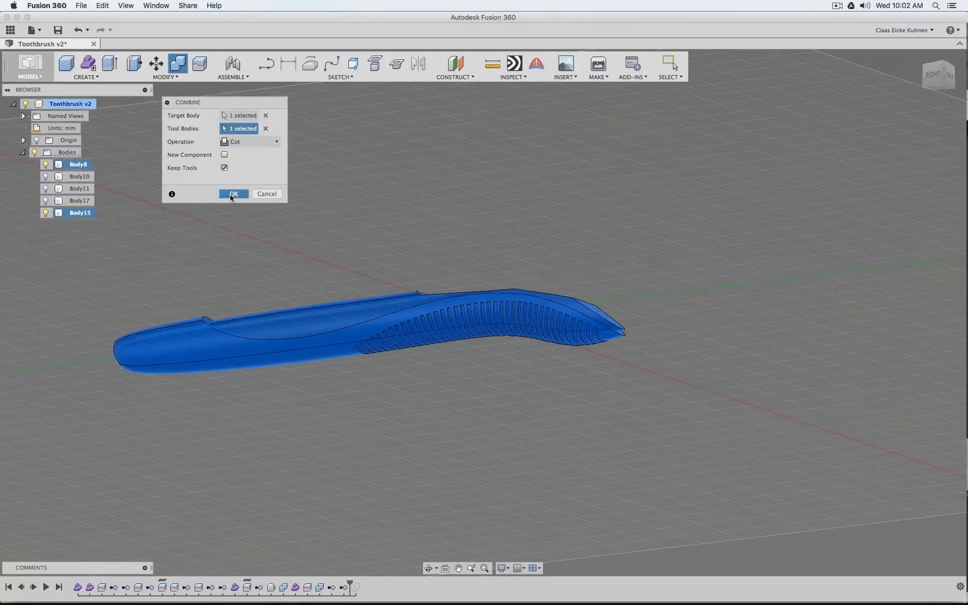
{"action": "left_click", "coordinate": [232, 195]}
Inspect the cut inside Body8 with Body15 hidden, and isolate Body15 to compare its shape
{"action": "left_click", "coordinate": [45, 212]}
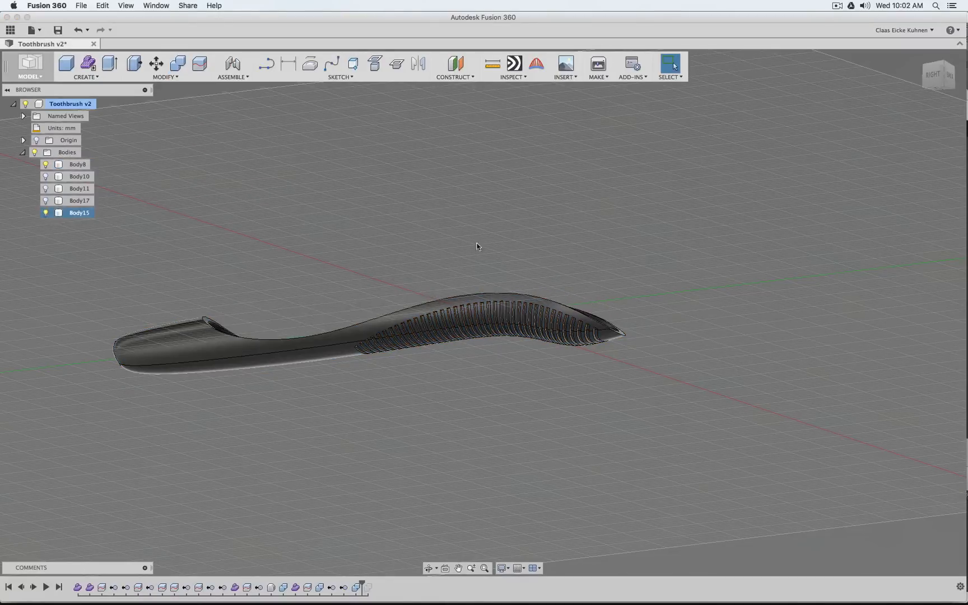
{"action": "left_click", "coordinate": [948, 75]}
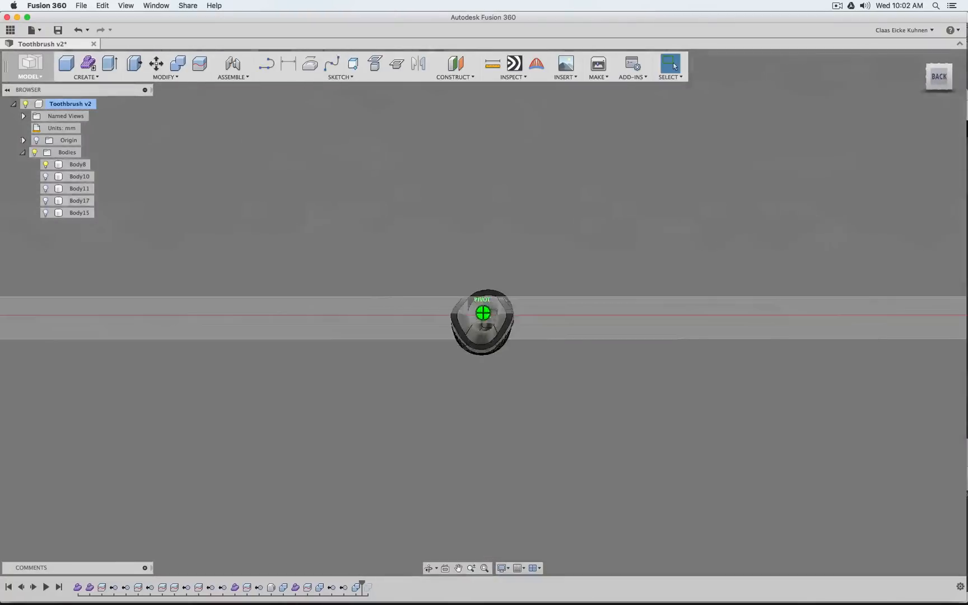
{"action": "mouse_move", "coordinate": [129, 124]}
{"action": "middle_mouse_down", "text": "shift"}
{"action": "mouse_move", "coordinate": [131, 162]}
{"action": "mouse_move", "coordinate": [224, 135]}
{"action": "mouse_move", "coordinate": [262, 157]}
{"action": "middle_mouse_up", "text": "shift"}
{"action": "left_click", "coordinate": [44, 212]}
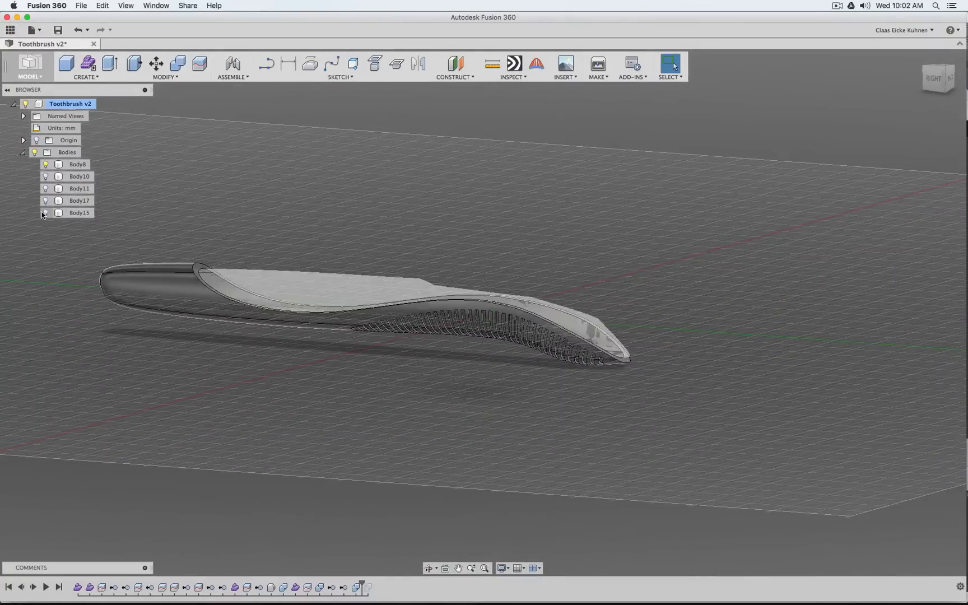
{"action": "left_click", "coordinate": [45, 164]}
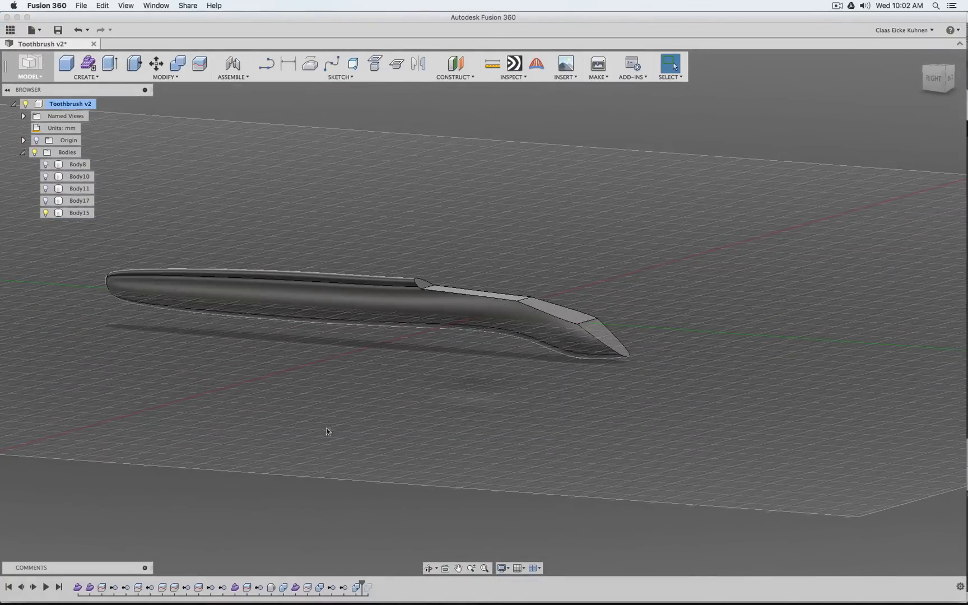
Roll the history forward to its end and show the joined core Body10 and overmold Body8, checking each separately
{"action": "left_click_drag", "start_coordinate": [366, 583], "coordinate": [374, 584]}
{"action": "left_click", "coordinate": [46, 176]}
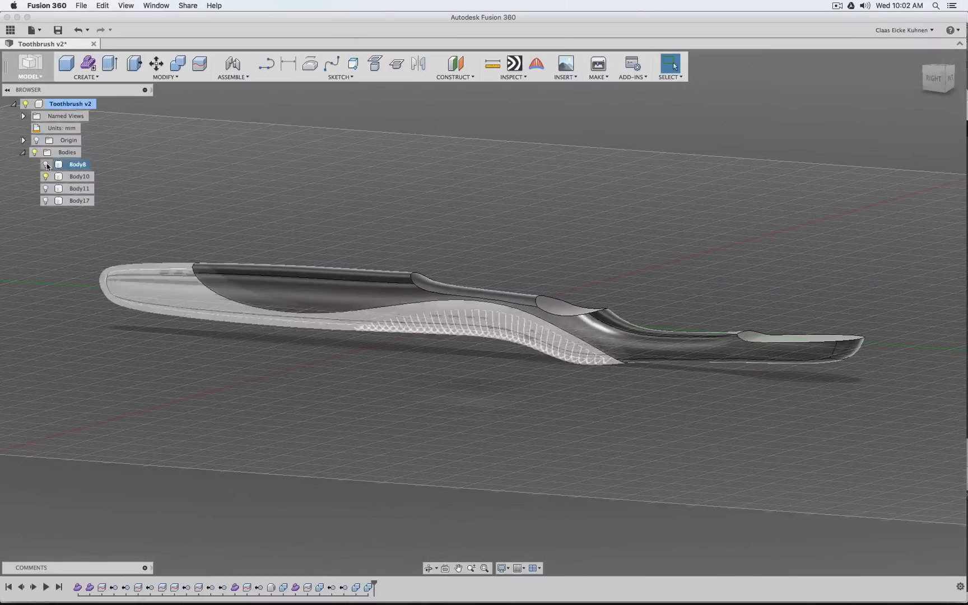
{"action": "left_click", "coordinate": [46, 164]}
{"action": "left_click", "coordinate": [46, 164]}
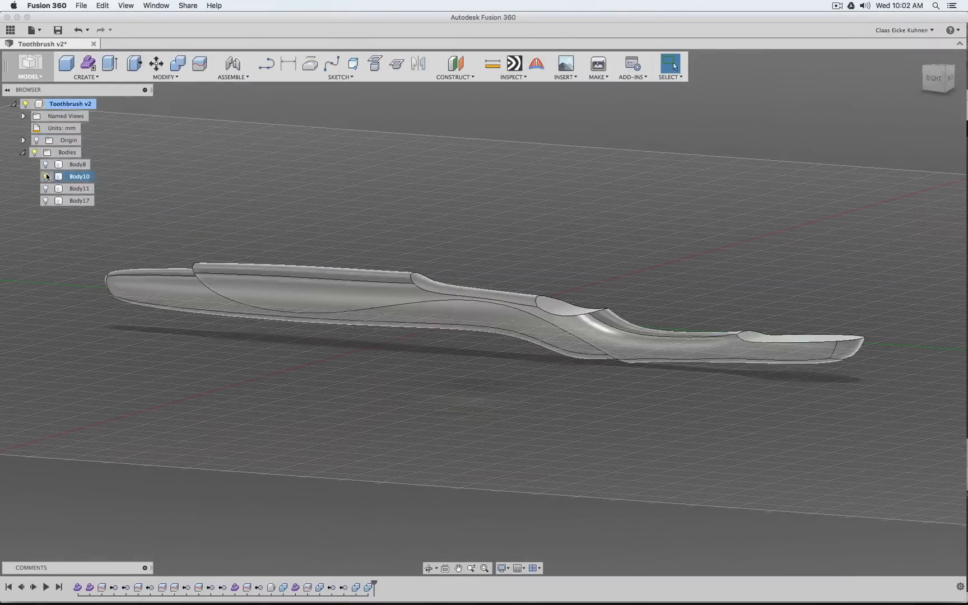
{"action": "left_click", "coordinate": [45, 176]}
{"action": "left_click", "coordinate": [46, 165]}
{"action": "left_click", "coordinate": [46, 165]}
{"action": "left_click", "coordinate": [45, 176]}
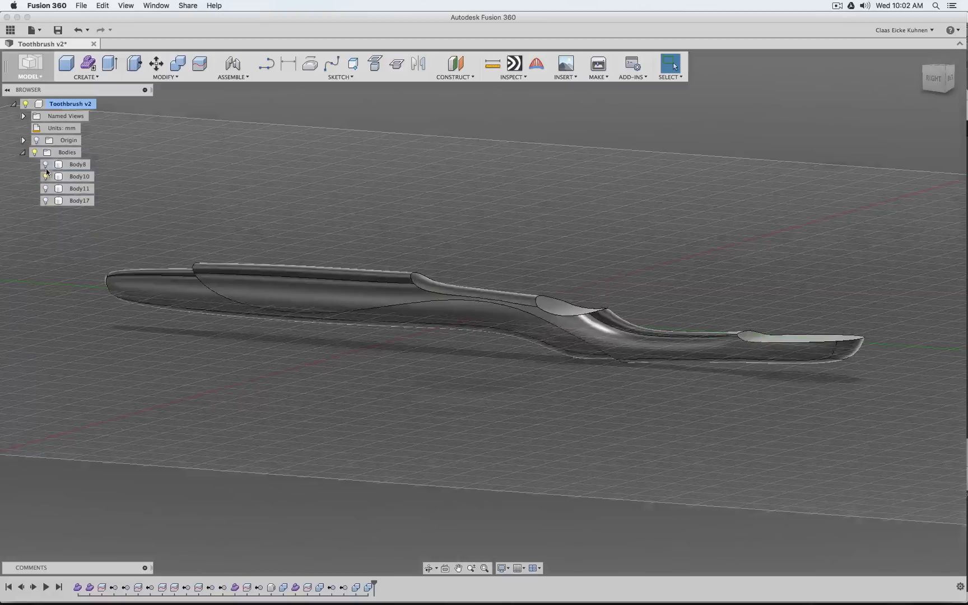
{"action": "left_click", "coordinate": [46, 164]}
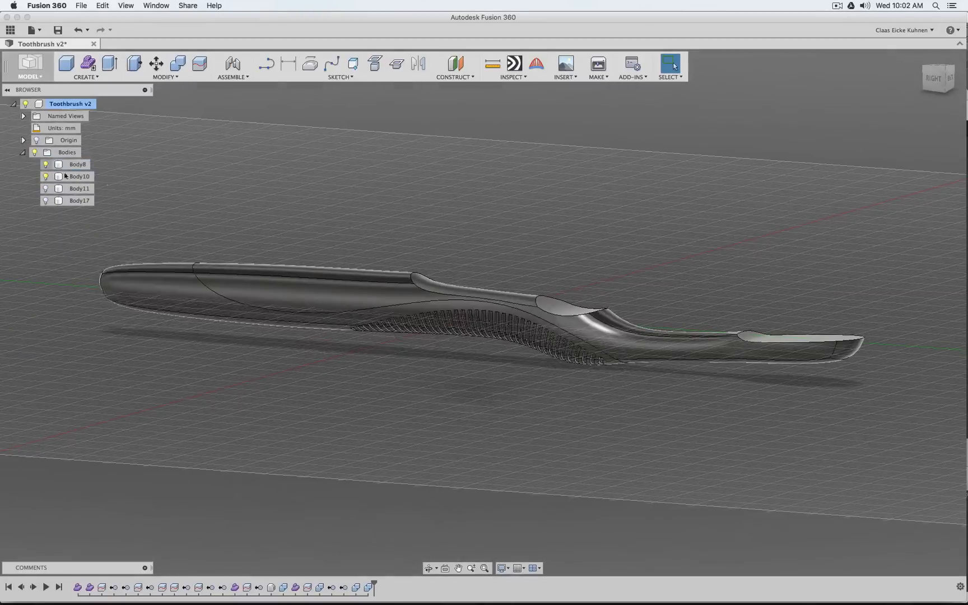
Show Body11 with the other toothbrush parts, leaving Body17 hidden, and view the assembly from the right and left sides
{"action": "left_click", "coordinate": [46, 200]}
{"action": "left_click", "coordinate": [46, 201]}
{"action": "left_click", "coordinate": [46, 200]}
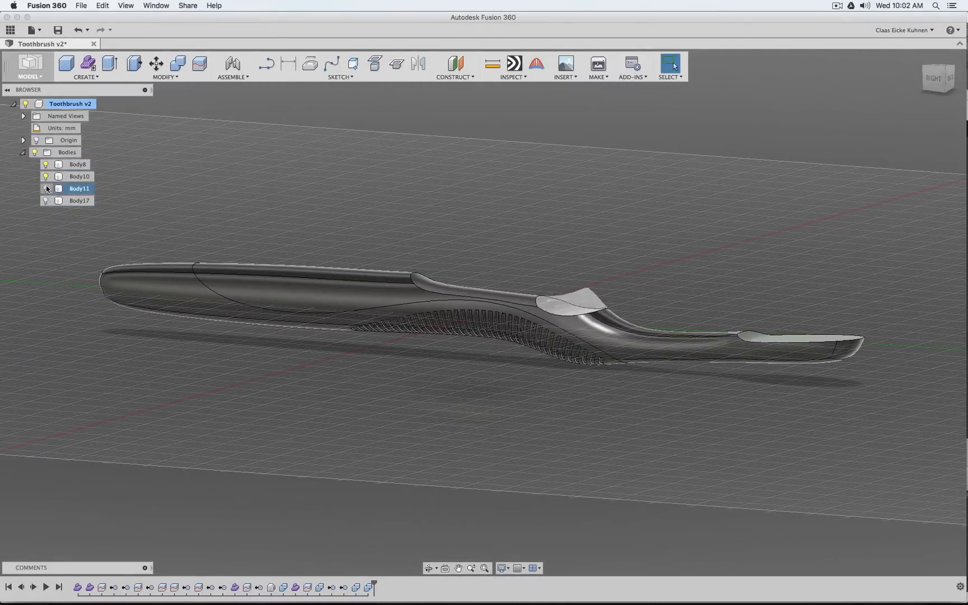
{"action": "left_click", "coordinate": [935, 80]}
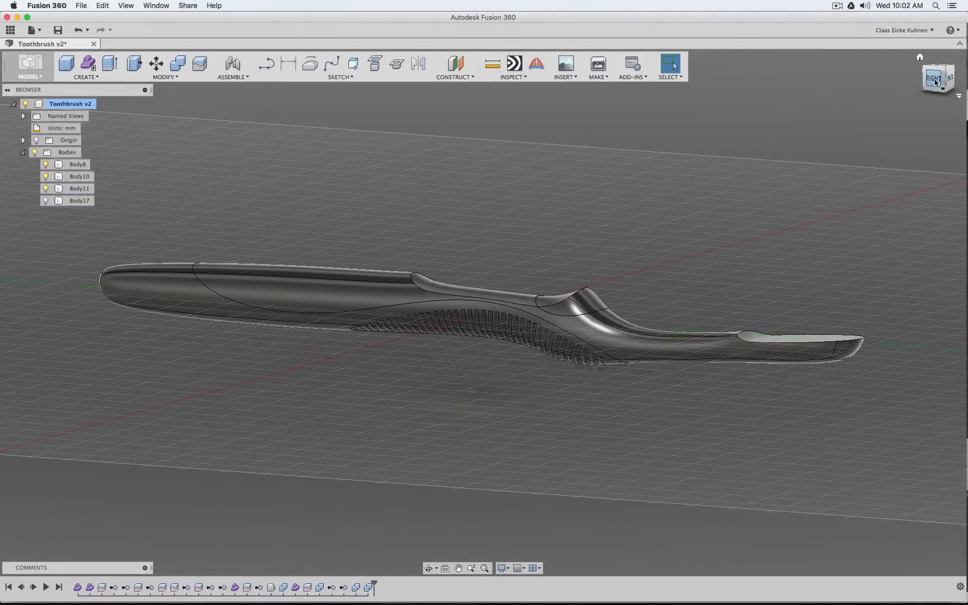
{"action": "mouse_move", "coordinate": [935, 82]}
{"action": "middle_mouse_down", "text": "shift"}
{"action": "mouse_move", "coordinate": [863, 106]}
{"action": "mouse_move", "coordinate": [644, 112]}
{"action": "mouse_move", "coordinate": [549, 67]}
{"action": "mouse_move", "coordinate": [481, 168]}
{"action": "mouse_move", "coordinate": [437, 292]}
{"action": "mouse_move", "coordinate": [443, 392]}
{"action": "mouse_move", "coordinate": [448, 303]}
{"action": "mouse_move", "coordinate": [936, 168]}
{"action": "mouse_move", "coordinate": [937, 269]}
{"action": "mouse_move", "coordinate": [939, 80]}
{"action": "middle_mouse_up", "text": "shift"}
{"action": "left_click", "coordinate": [939, 80]}
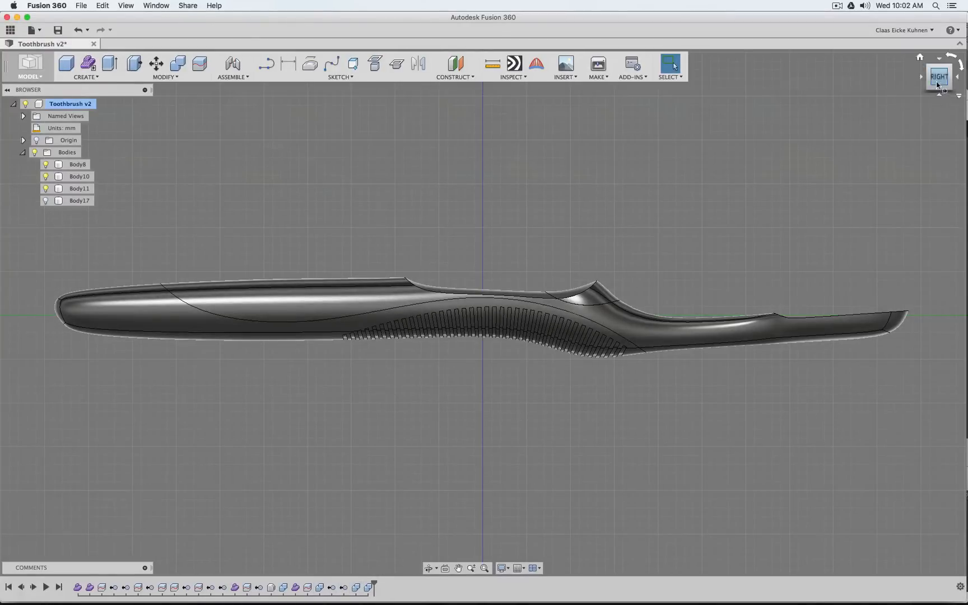
{"action": "middle_click_drag", "start_coordinate": [936, 84], "coordinate": [936, 145], "text": "shift"}
{"action": "mouse_move", "coordinate": [937, 146]}
{"action": "left_mouse_down"}
{"action": "mouse_move", "coordinate": [937, 404]}
{"action": "mouse_move", "coordinate": [902, 336]}
{"action": "mouse_move", "coordinate": [756, 280]}
{"action": "mouse_move", "coordinate": [779, 314]}
{"action": "mouse_move", "coordinate": [863, 330]}
{"action": "mouse_move", "coordinate": [807, 269]}
{"action": "mouse_move", "coordinate": [863, 313]}
{"action": "mouse_move", "coordinate": [953, 99]}
{"action": "left_mouse_up"}
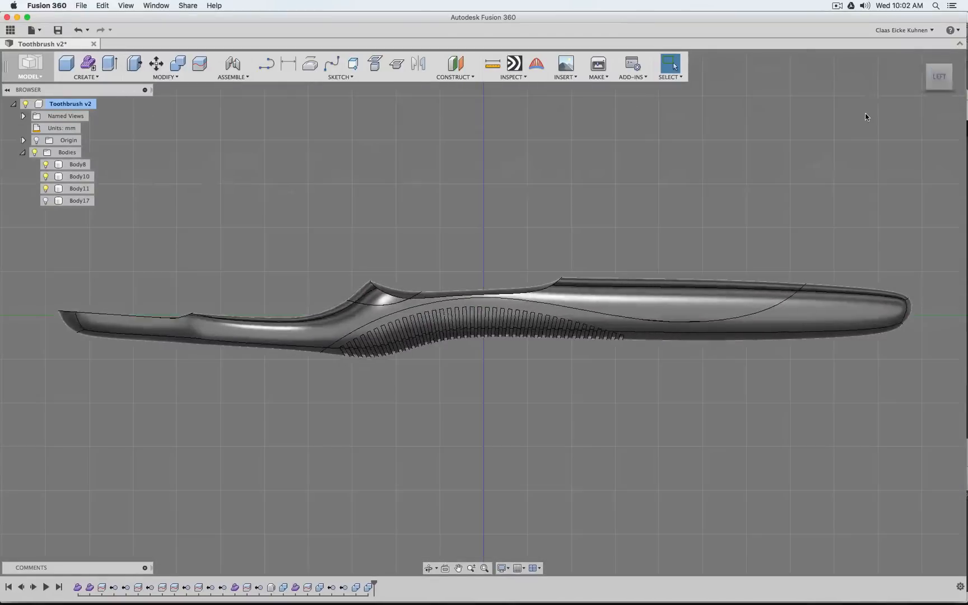
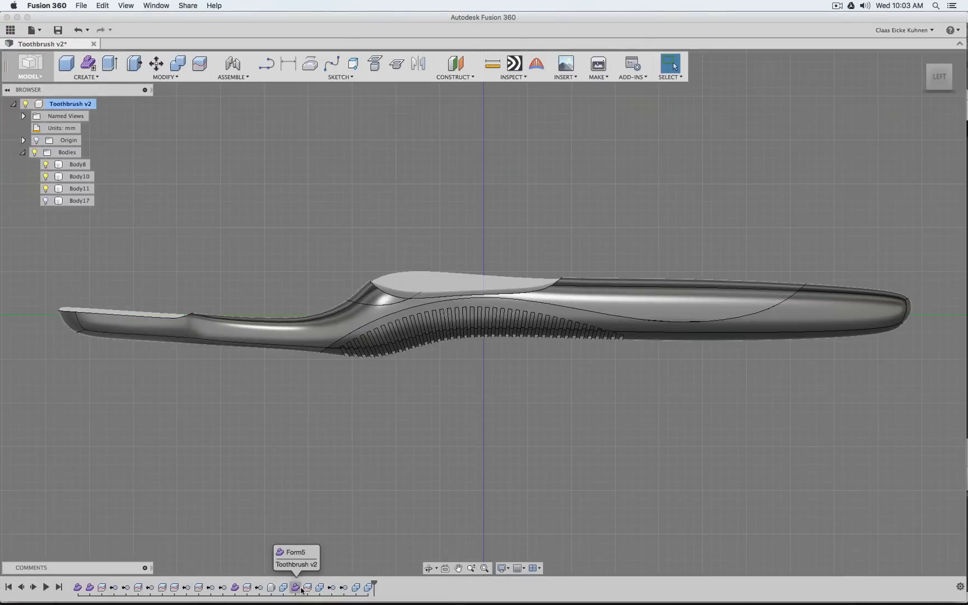
Review the assembled toothbrush bodies from an angled view and from the right side
{"action": "left_click", "coordinate": [301, 590]}
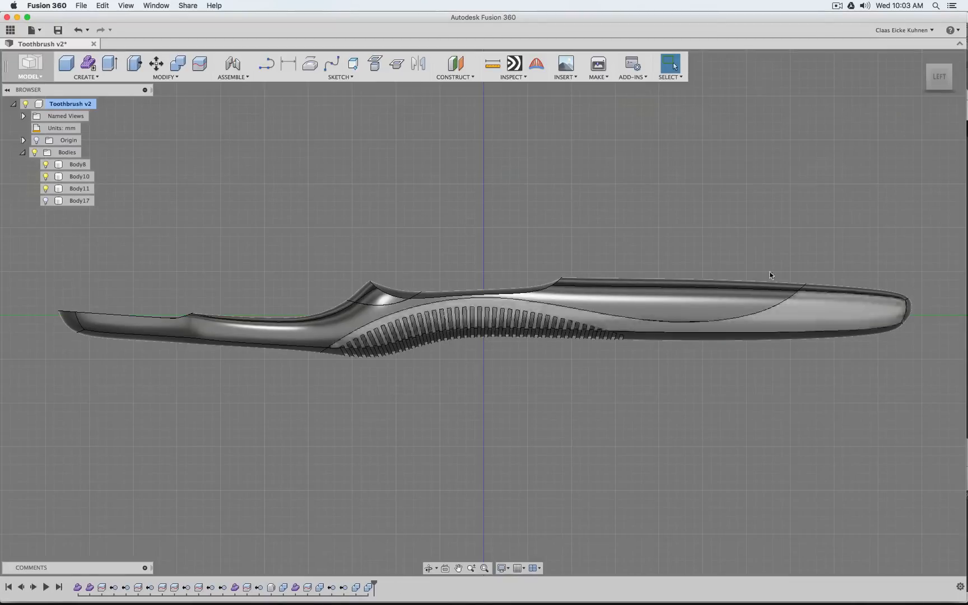
{"action": "mouse_move", "coordinate": [936, 87]}
{"action": "left_mouse_down"}
{"action": "mouse_move", "coordinate": [835, 109]}
{"action": "mouse_move", "coordinate": [796, 137]}
{"action": "mouse_move", "coordinate": [779, 229]}
{"action": "mouse_move", "coordinate": [796, 207]}
{"action": "left_mouse_up"}
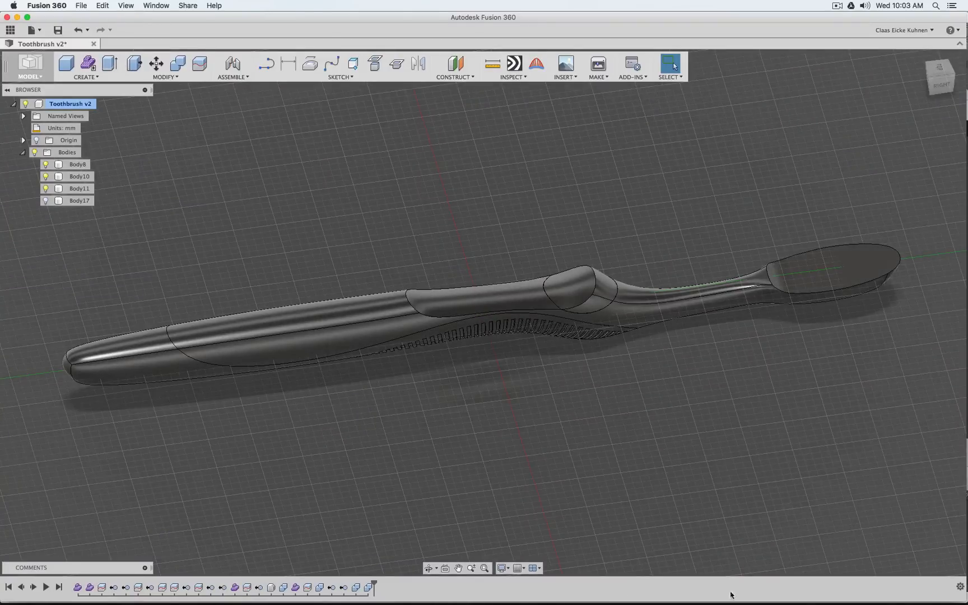
{"action": "left_click", "coordinate": [943, 88]}
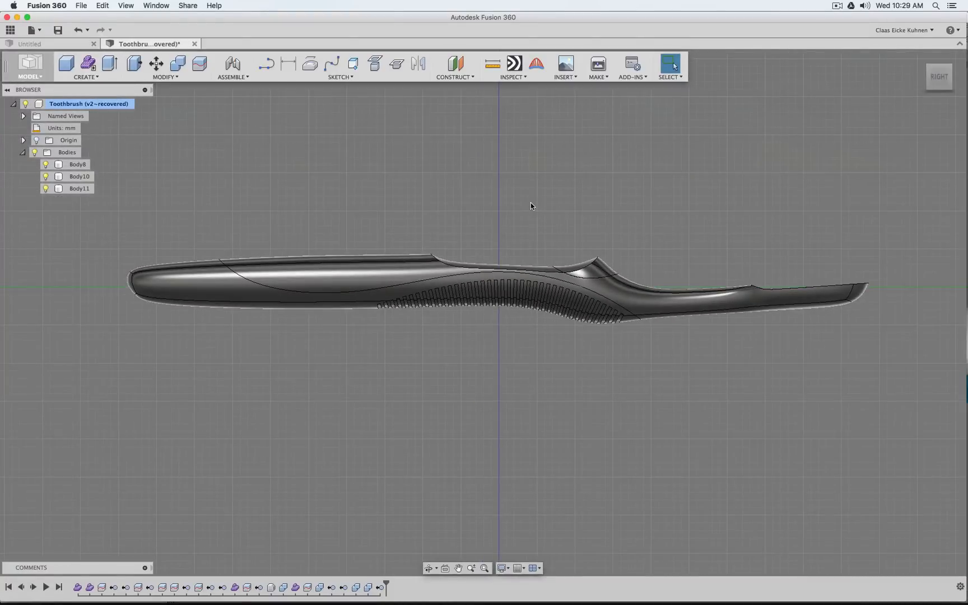
{"action": "mouse_move", "coordinate": [934, 91]}
{"action": "left_mouse_down"}
{"action": "mouse_move", "coordinate": [910, 102]}
{"action": "mouse_move", "coordinate": [928, 96]}
{"action": "left_mouse_up"}
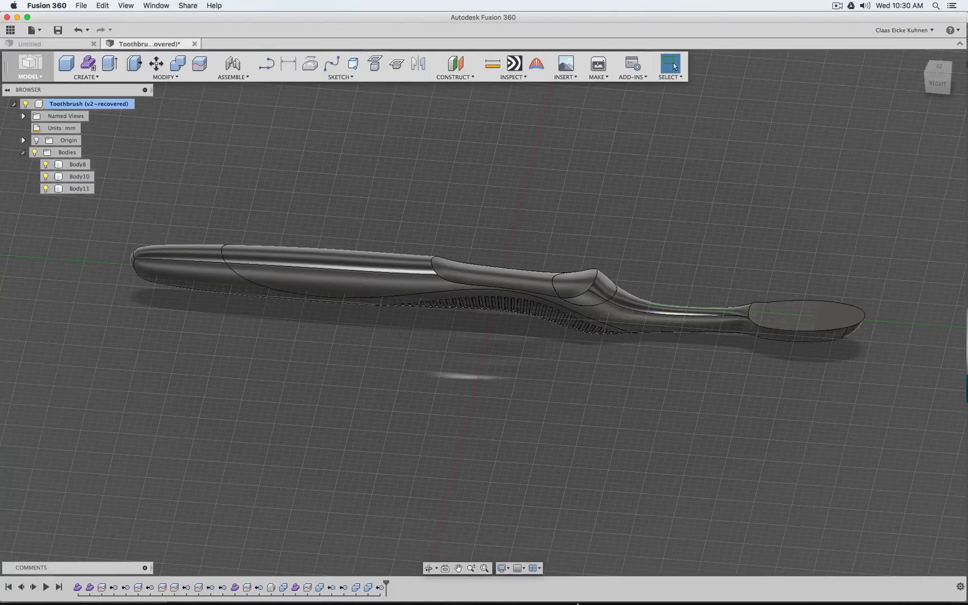
Switch to Blender and show the layer with the green toothbrush sculpt, displaying its handle end with the DENTAL lettering in wireframe
{"action": "mouse_move", "coordinate": [560, 599]}
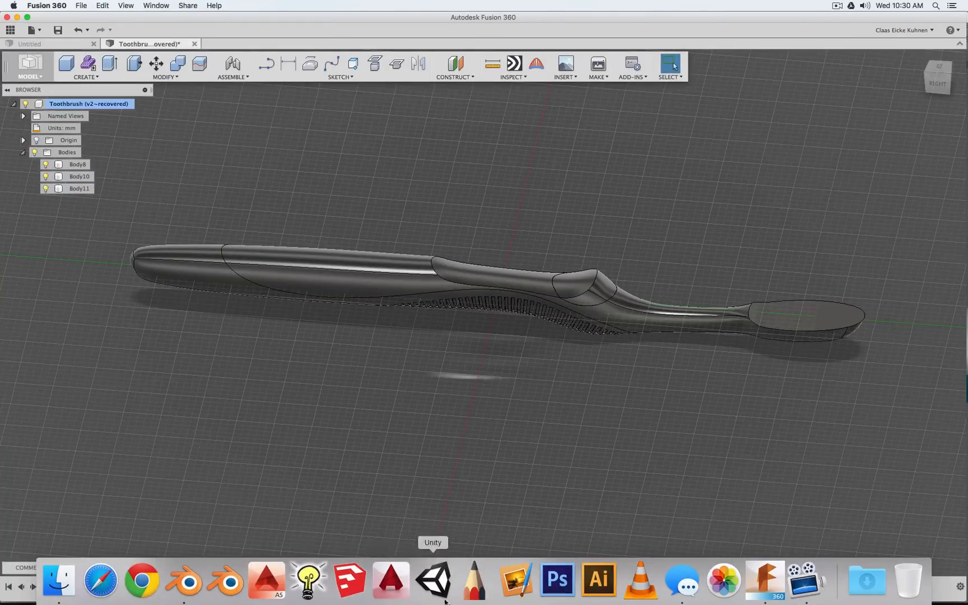
{"action": "left_click", "coordinate": [185, 594]}
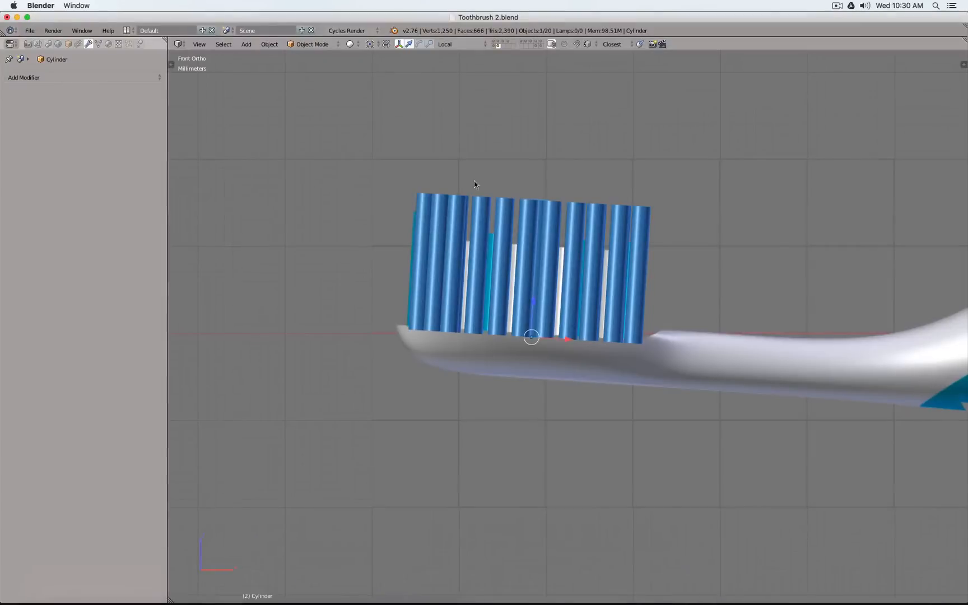
{"action": "left_click", "coordinate": [495, 47]}
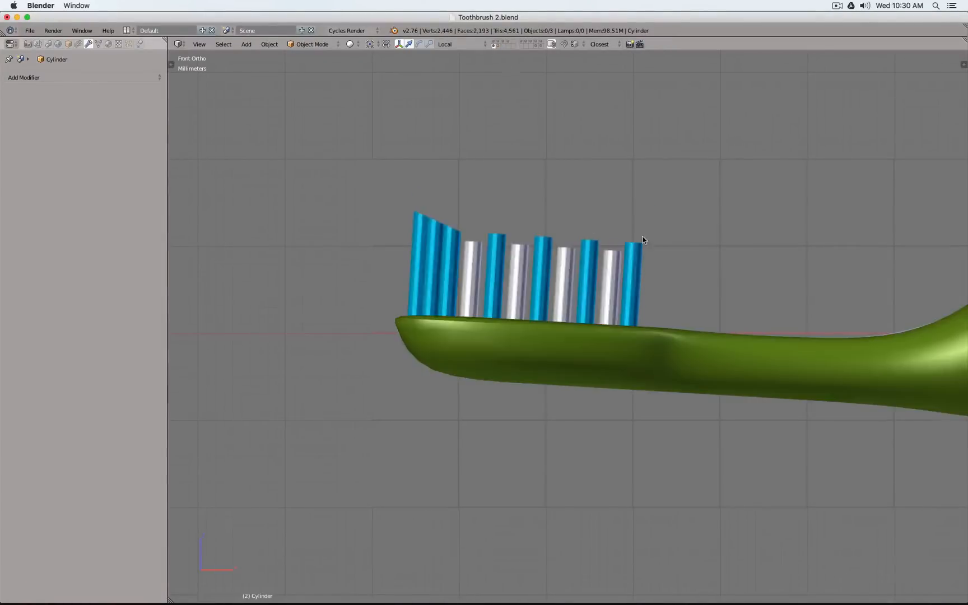
{"action": "middle_click_drag", "start_coordinate": [643, 237], "coordinate": [656, 297]}
{"action": "scroll", "coordinate": [656, 298], "scroll_direction": "down", "scroll_amount": 7}
{"action": "middle_click_drag", "start_coordinate": [756, 285], "coordinate": [318, 323], "text": "shift"}
{"action": "scroll", "coordinate": [503, 335], "scroll_direction": "up", "scroll_amount": 6}
{"action": "key", "text": "z"}
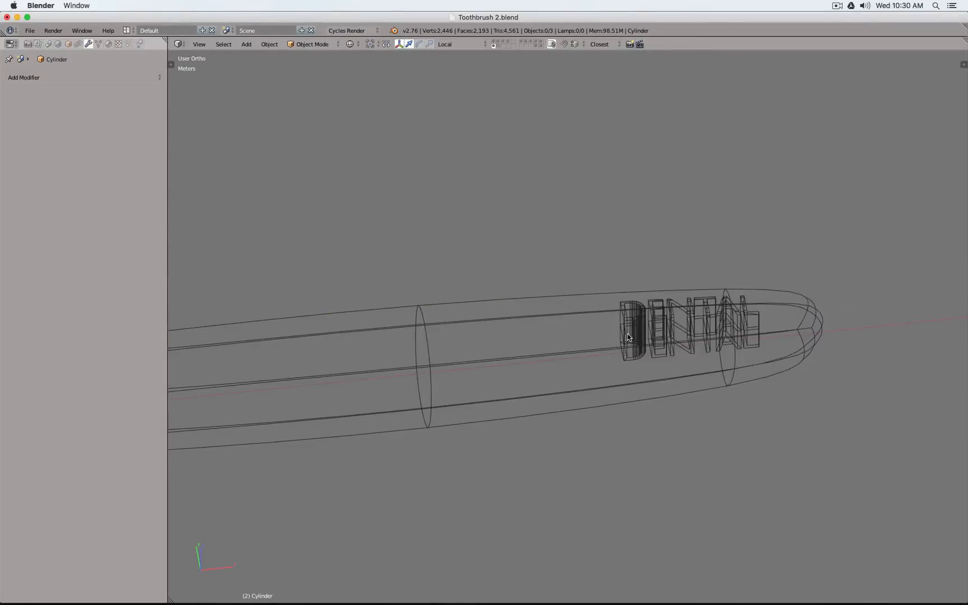
Inspect the Dental RAW text object in Edit Mode
{"action": "right_click", "coordinate": [628, 338]}
{"action": "scroll", "coordinate": [682, 330], "scroll_direction": "up", "scroll_amount": 7}
{"action": "key", "text": "Tab"}
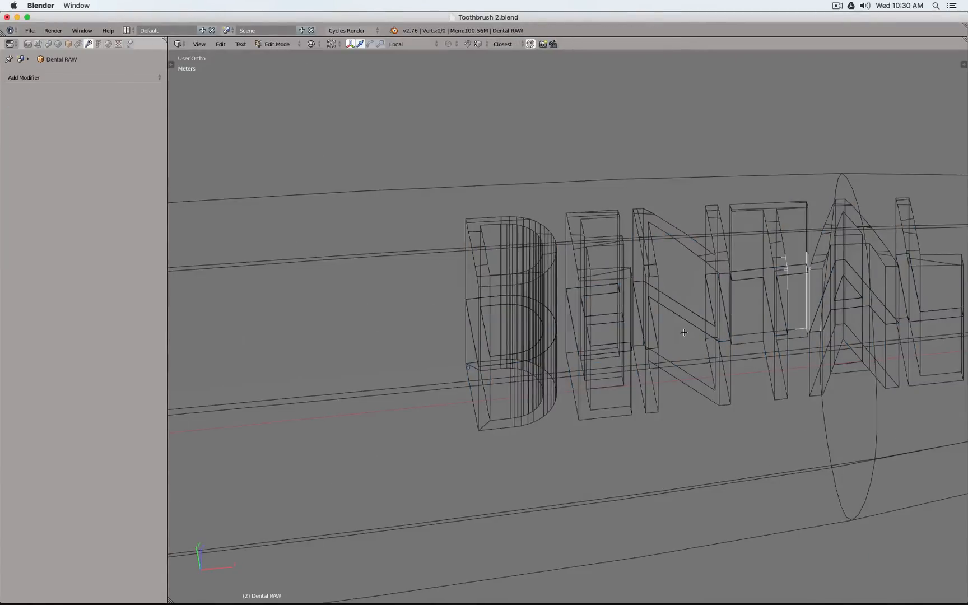
{"action": "key", "text": "Tab"}
Compare the Dental Trim lettering in solid and wireframe display, and open its mesh in Edit Mode
{"action": "right_click", "coordinate": [574, 261]}
{"action": "key", "text": "z"}
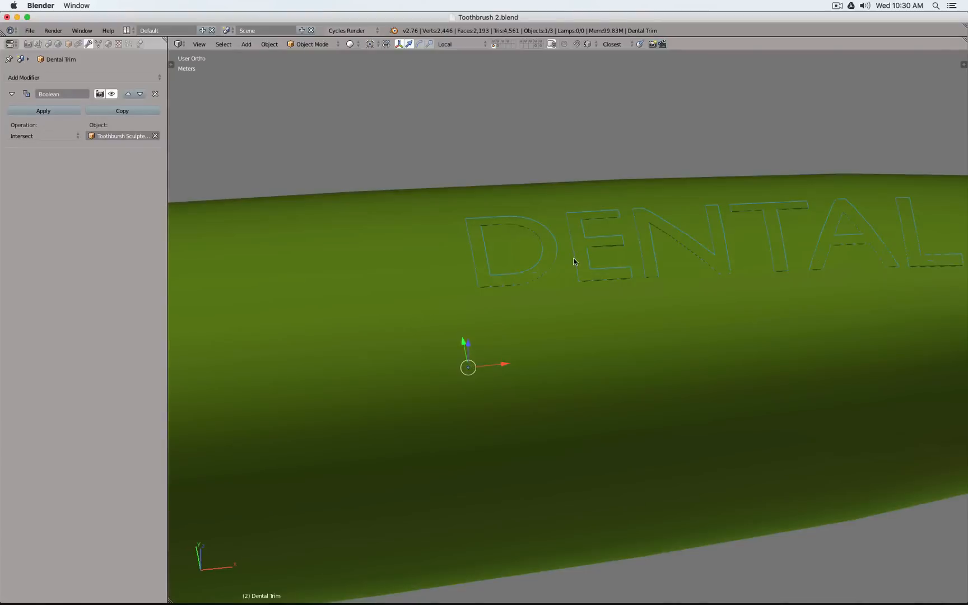
{"action": "key", "text": "z"}
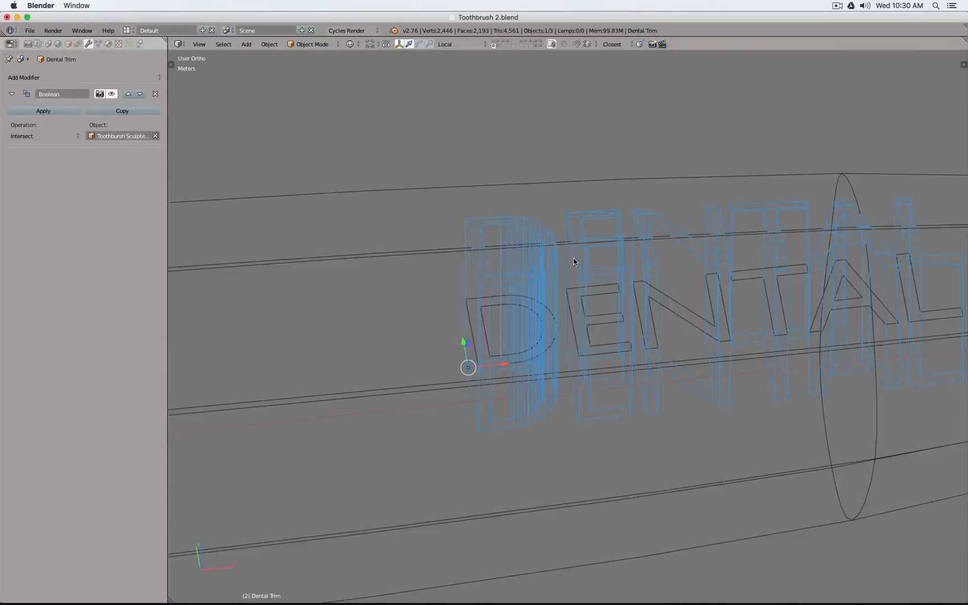
{"action": "right_click", "coordinate": [613, 319]}
{"action": "right_click", "coordinate": [548, 272]}
{"action": "key", "text": "Tab"}
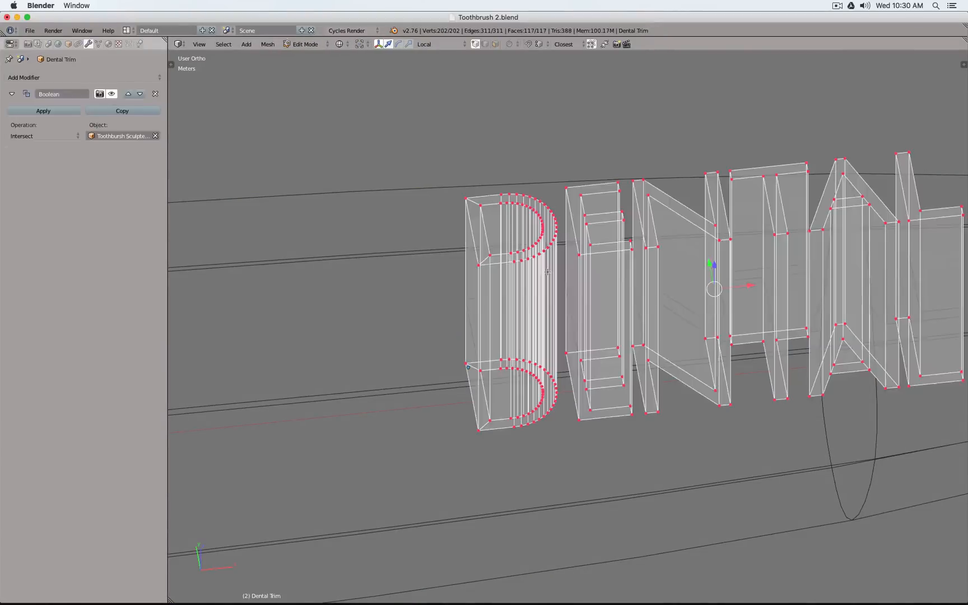
Examine in solid shading how the extruded Dental Trim letters pass through the surface of the toothbrush handle
{"action": "scroll", "coordinate": [548, 271], "scroll_direction": "down", "scroll_amount": 3}
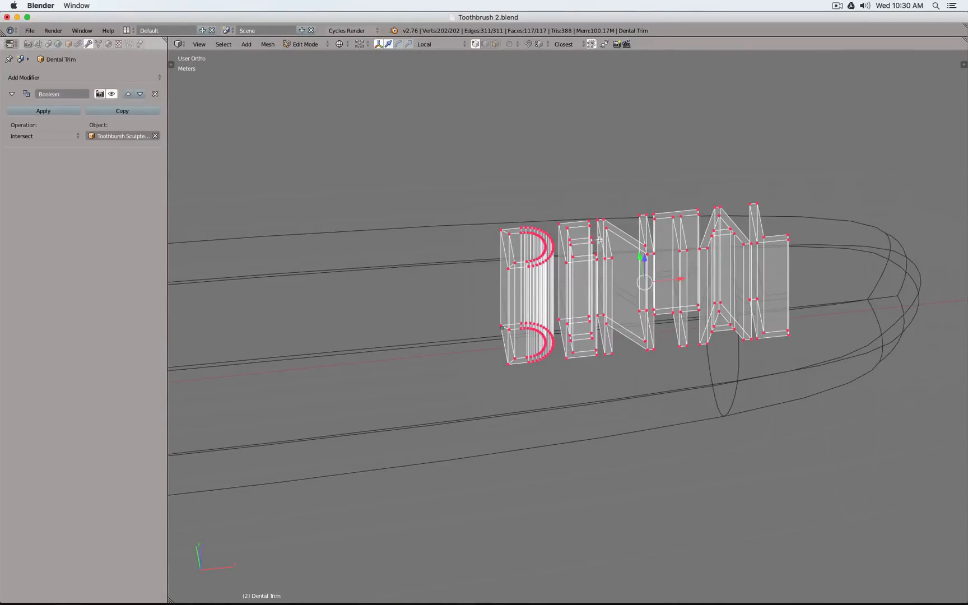
{"action": "scroll", "coordinate": [596, 239], "scroll_direction": "up", "scroll_amount": 5}
{"action": "key", "text": "z"}
{"action": "scroll", "coordinate": [595, 239], "scroll_direction": "down", "scroll_amount": 6}
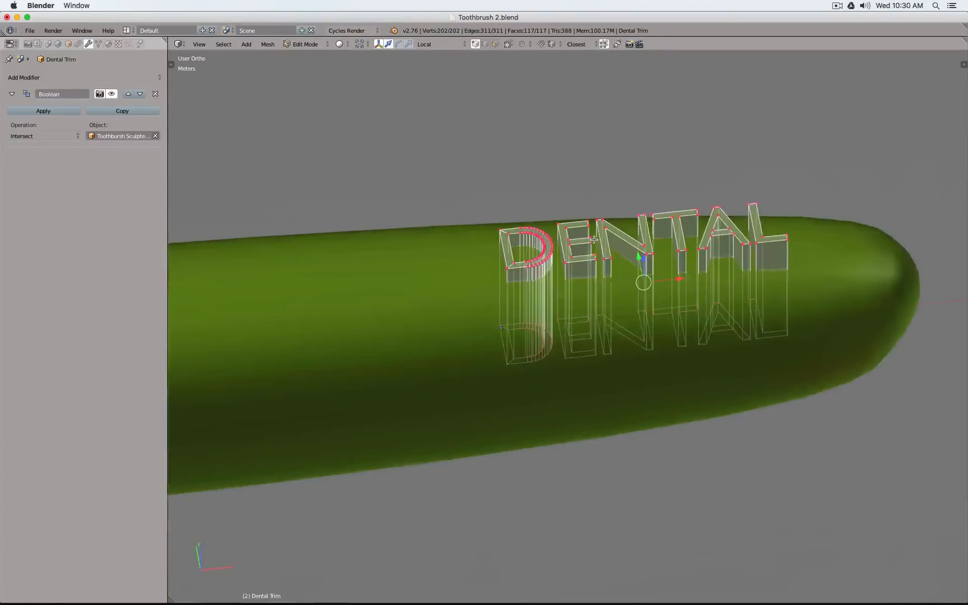
{"action": "scroll", "coordinate": [593, 239], "scroll_direction": "up", "scroll_amount": 2}
{"action": "scroll", "coordinate": [594, 240], "scroll_direction": "down", "scroll_amount": 1}
{"action": "scroll", "coordinate": [594, 239], "scroll_direction": "up", "scroll_amount": 4}
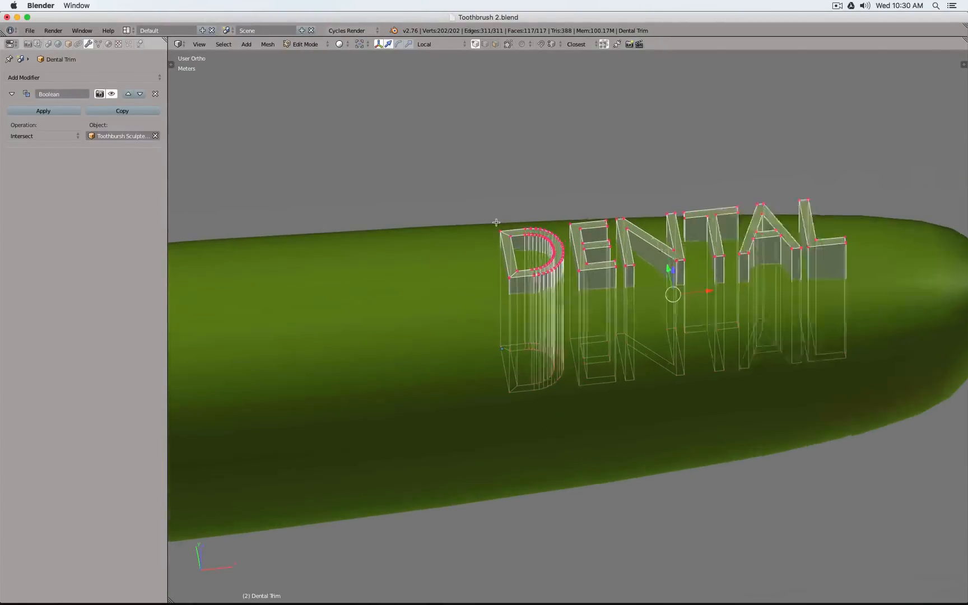
{"action": "scroll", "coordinate": [594, 239], "scroll_direction": "down", "scroll_amount": 4}
{"action": "scroll", "coordinate": [688, 237], "scroll_direction": "up", "scroll_amount": 4}
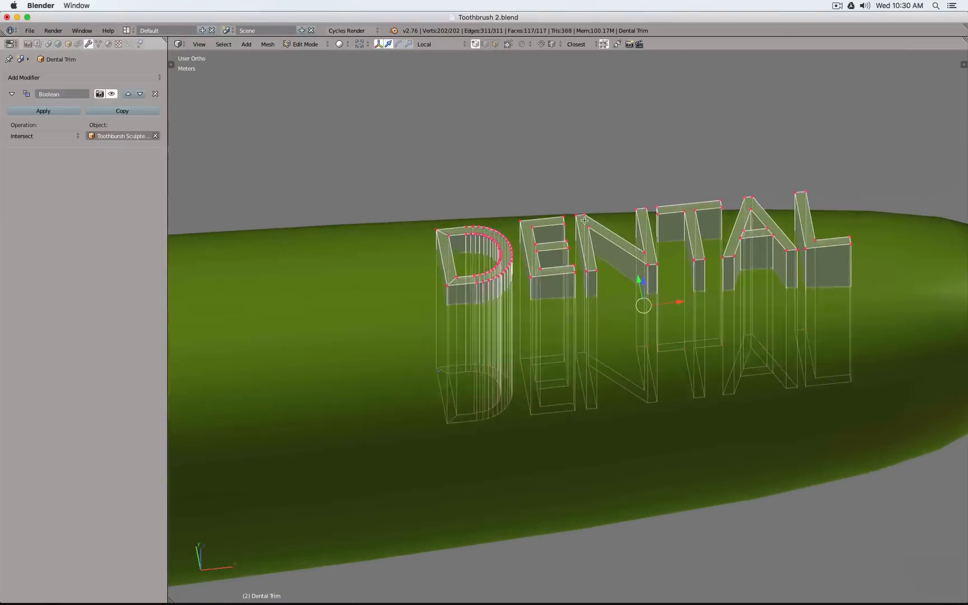
{"action": "scroll", "coordinate": [531, 207], "scroll_direction": "down", "scroll_amount": 2}
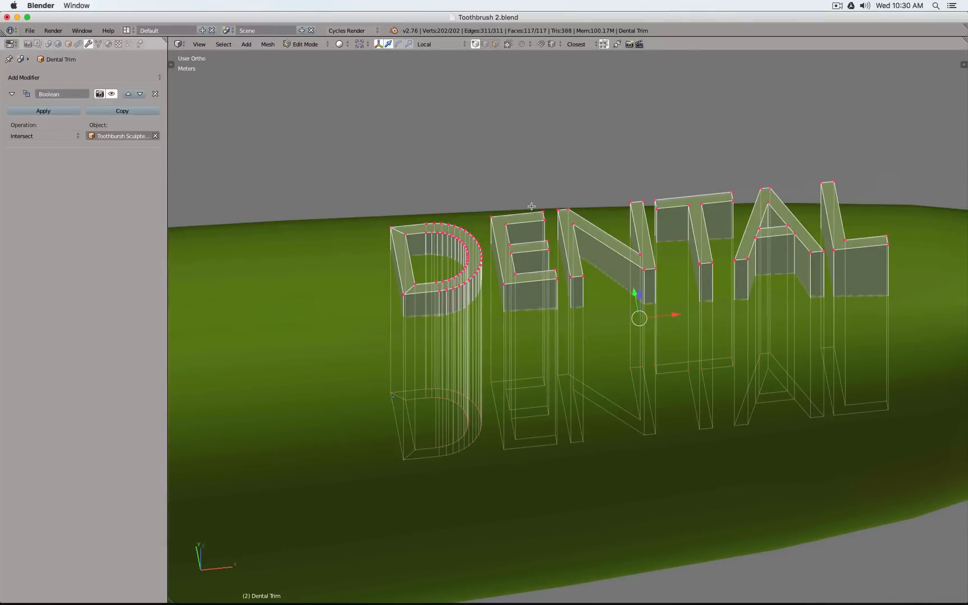
Leave Edit Mode, duplicate Dental Trim in place, and move the copy to the third layer of the lower row
{"action": "key", "text": "z"}
{"action": "key", "text": "Tab"}
{"action": "scroll", "coordinate": [531, 205], "scroll_direction": "down", "scroll_amount": 6}
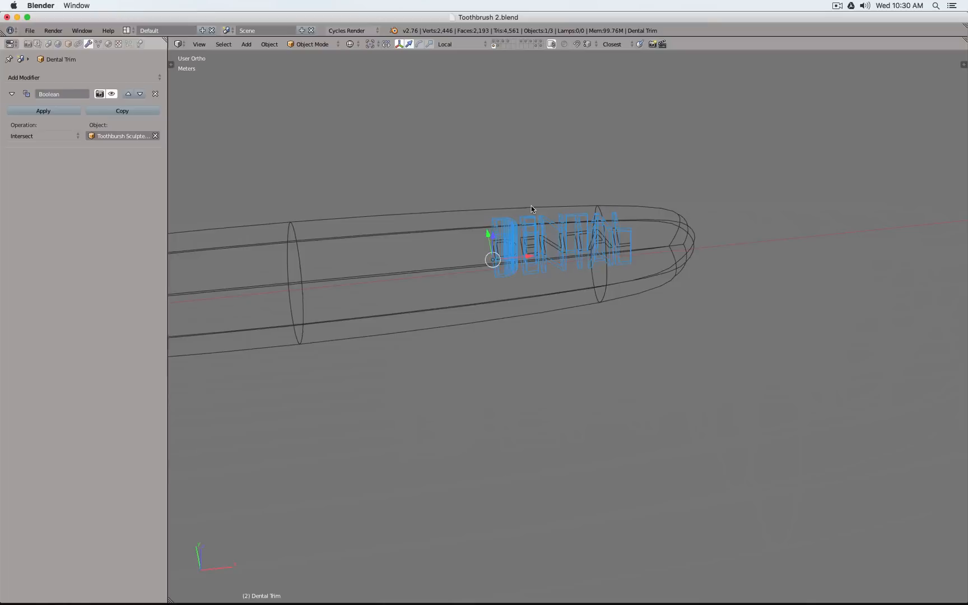
{"action": "key", "text": "KP_1"}
{"action": "key", "text": "z"}
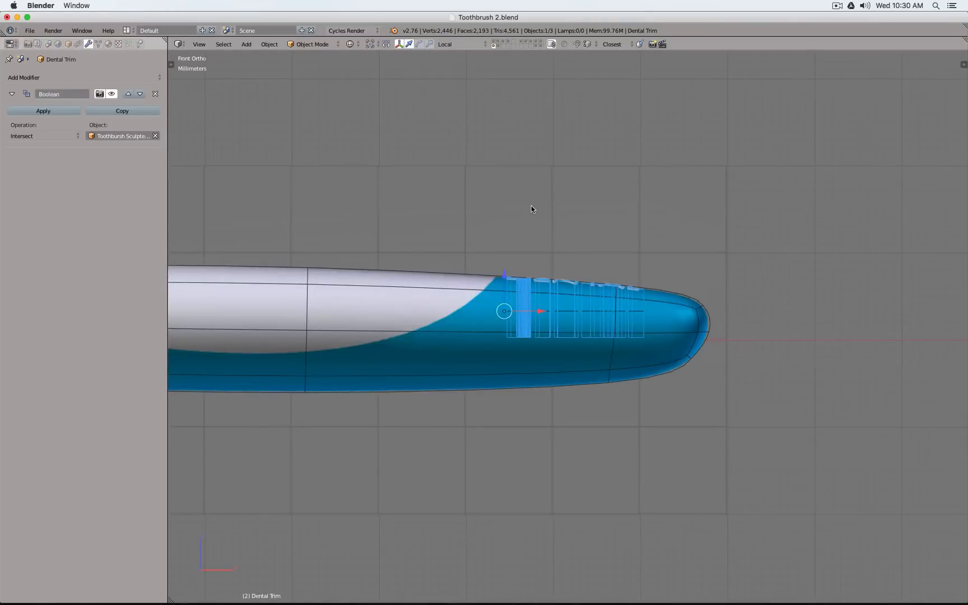
{"action": "key", "text": "shift+d"}
{"action": "key", "text": "Escape"}
{"action": "key", "text": "m"}
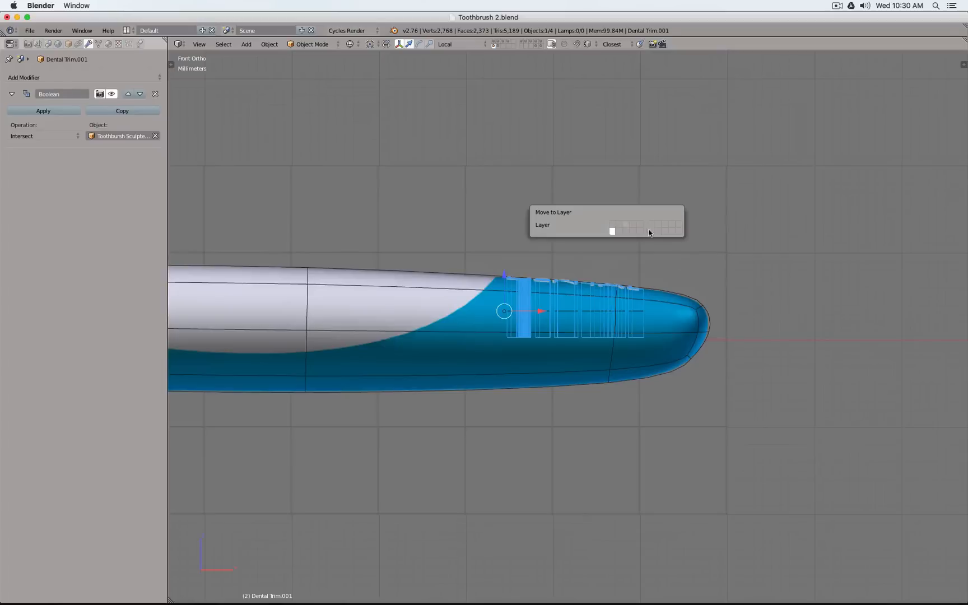
{"action": "left_click", "coordinate": [626, 233]}
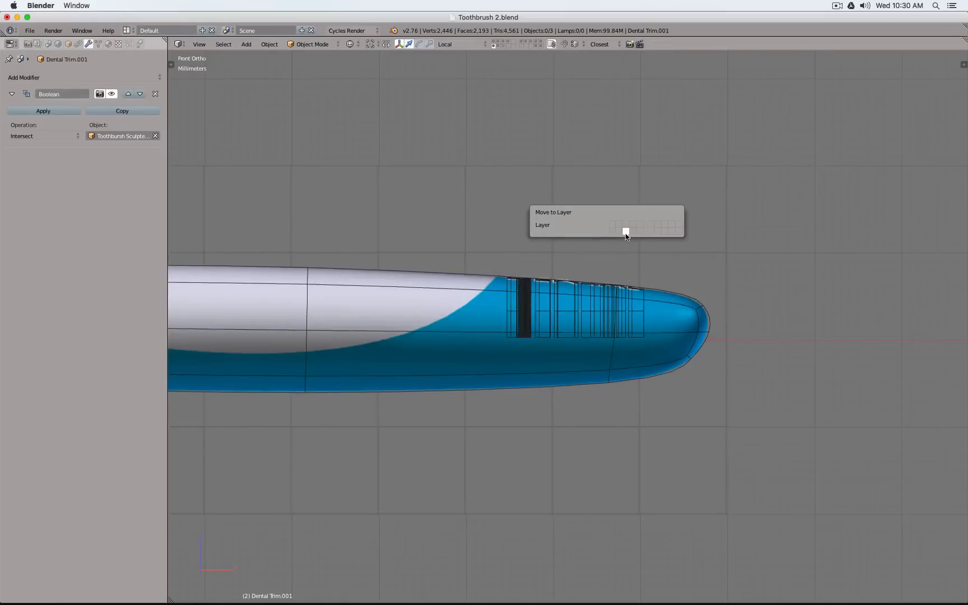
Show the layer holding the duplicated lettering and remove the Boolean modifier from the copy
{"action": "left_click", "coordinate": [504, 46]}
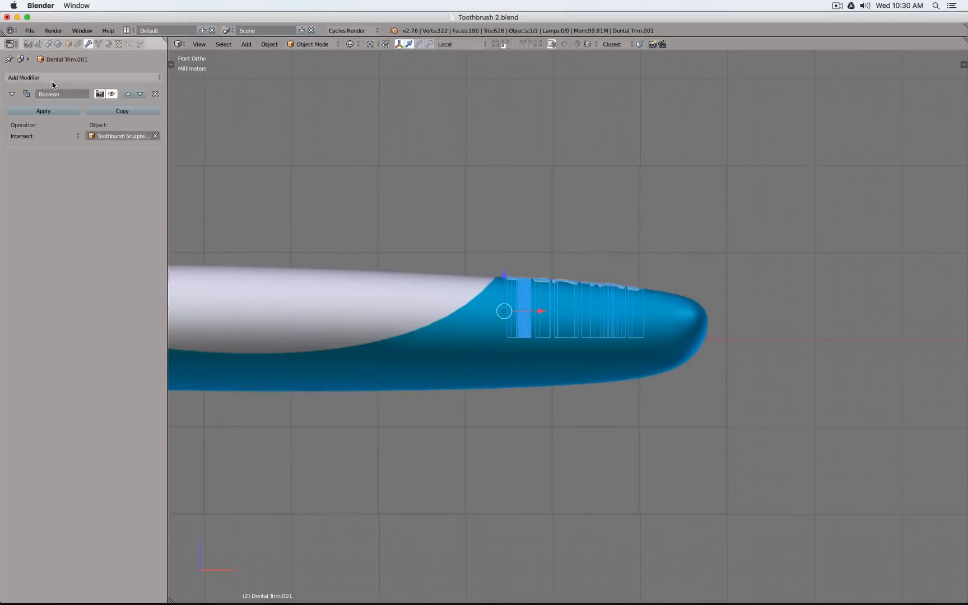
{"action": "left_click", "coordinate": [155, 94]}
{"action": "scroll", "coordinate": [627, 346], "scroll_direction": "up", "scroll_amount": 5}
Delete the lower and upper cap faces of the duplicated DENTAL letters, keeping only their vertical walls
{"action": "key", "text": "Tab"}
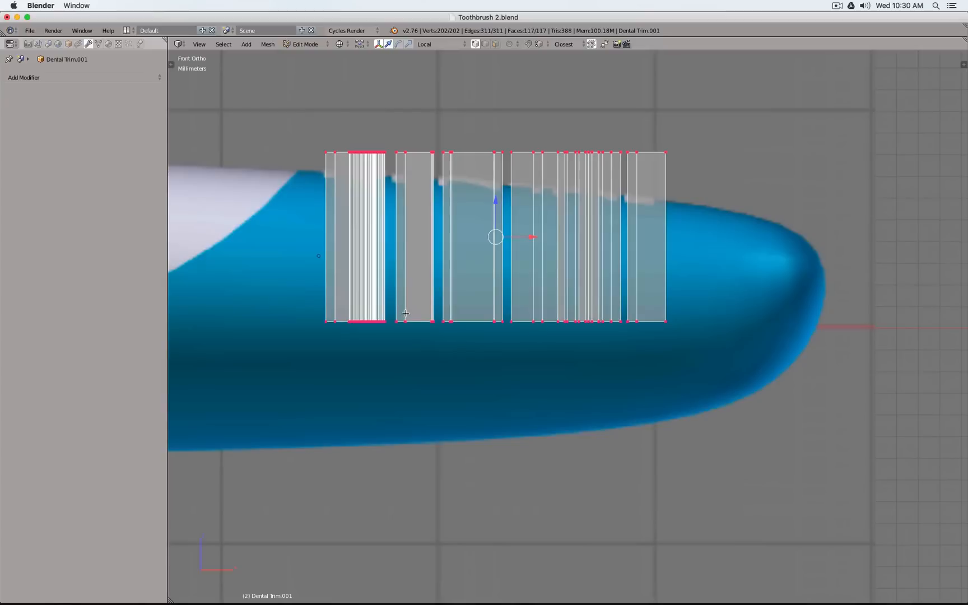
{"action": "key", "text": "a"}
{"action": "key", "text": "b"}
{"action": "left_click_drag", "start_coordinate": [302, 302], "coordinate": [804, 403]}
{"action": "key", "text": "x"}
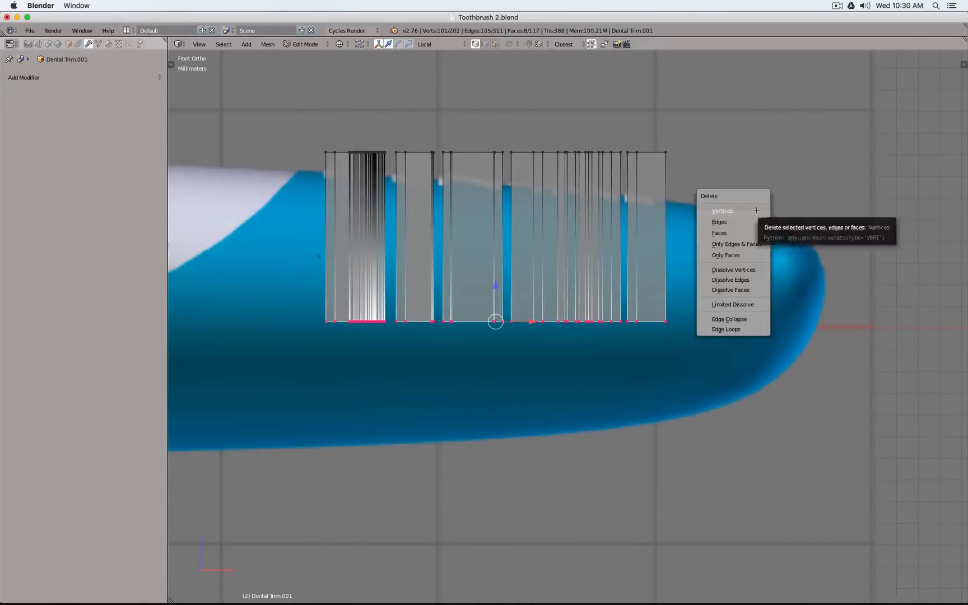
{"action": "left_click", "coordinate": [758, 234]}
{"action": "key", "text": "b"}
{"action": "left_click_drag", "start_coordinate": [292, 126], "coordinate": [756, 211]}
{"action": "key", "text": "x"}
{"action": "left_click", "coordinate": [714, 139]}
Examine the open-ended walls of the duplicated letters from an angled view in solid shading
{"action": "scroll", "coordinate": [636, 132], "scroll_direction": "up", "scroll_amount": 2}
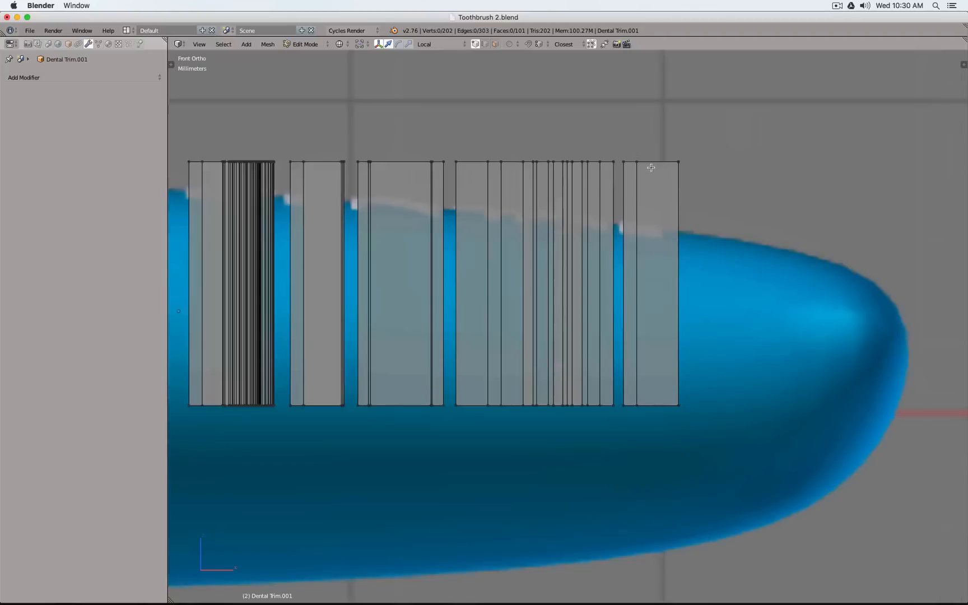
{"action": "middle_click_drag", "start_coordinate": [605, 133], "coordinate": [634, 181]}
{"action": "scroll", "coordinate": [593, 160], "scroll_direction": "down", "scroll_amount": 6}
{"action": "middle_click_drag", "start_coordinate": [444, 143], "coordinate": [559, 276], "text": "shift"}
{"action": "scroll", "coordinate": [571, 261], "scroll_direction": "up", "scroll_amount": 7}
{"action": "key", "text": "z"}
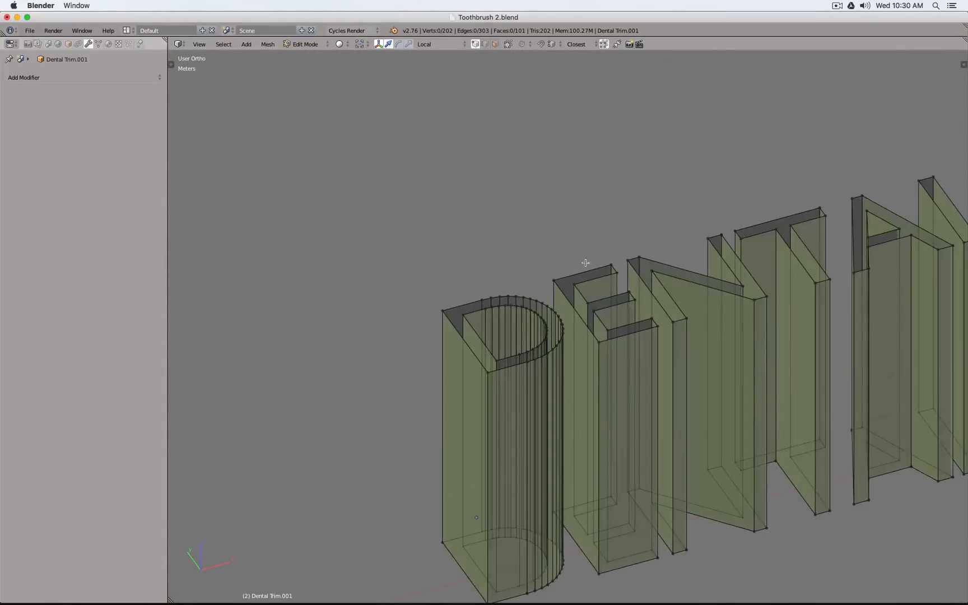
{"action": "middle_click_drag", "start_coordinate": [625, 258], "coordinate": [487, 245], "text": "shift"}
{"action": "scroll", "coordinate": [515, 244], "scroll_direction": "down", "scroll_amount": 2}
{"action": "scroll", "coordinate": [563, 240], "scroll_direction": "up", "scroll_amount": 2}
{"action": "scroll", "coordinate": [563, 240], "scroll_direction": "down", "scroll_amount": 3}
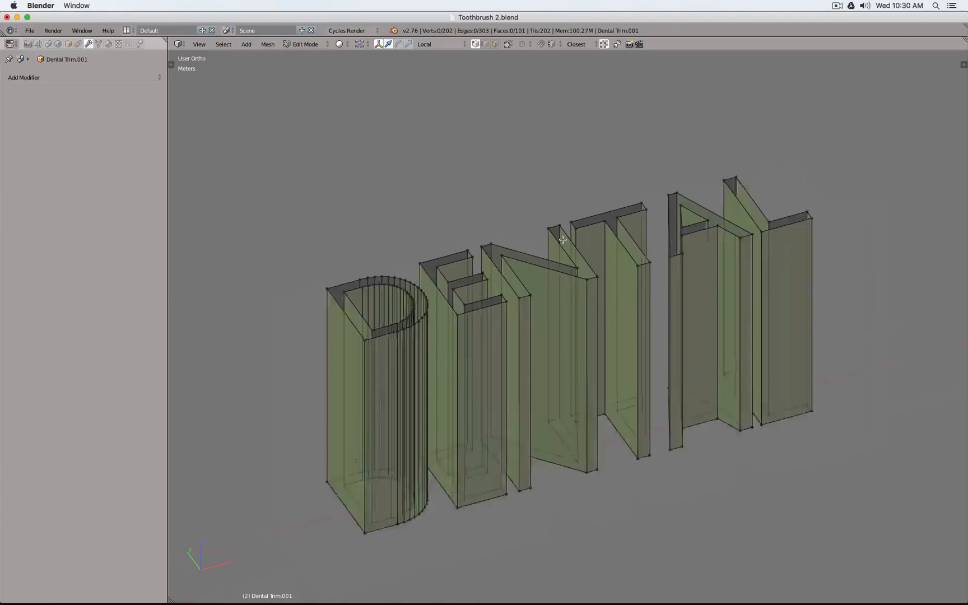
{"action": "scroll", "coordinate": [563, 237], "scroll_direction": "up", "scroll_amount": 1}
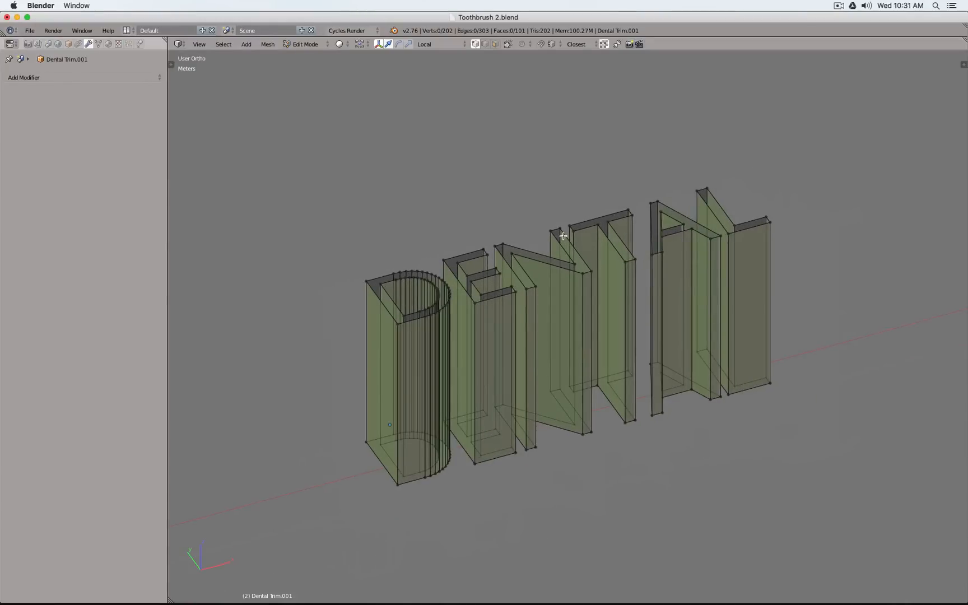
Leave Edit Mode and export the duplicated lettering to the Desktop as Toothbrush 2.obj
{"action": "key", "text": "Tab"}
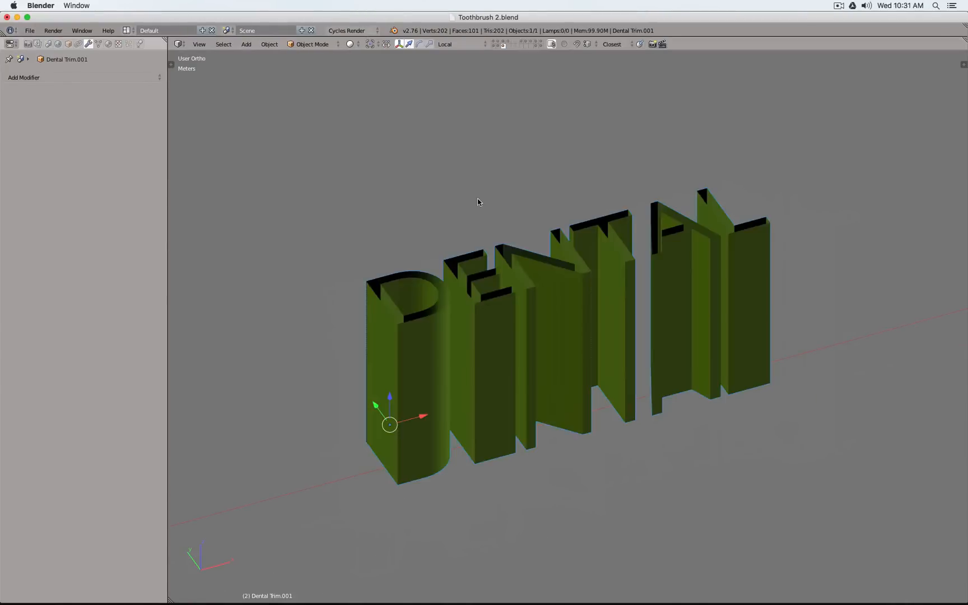
{"action": "key", "text": "space"}
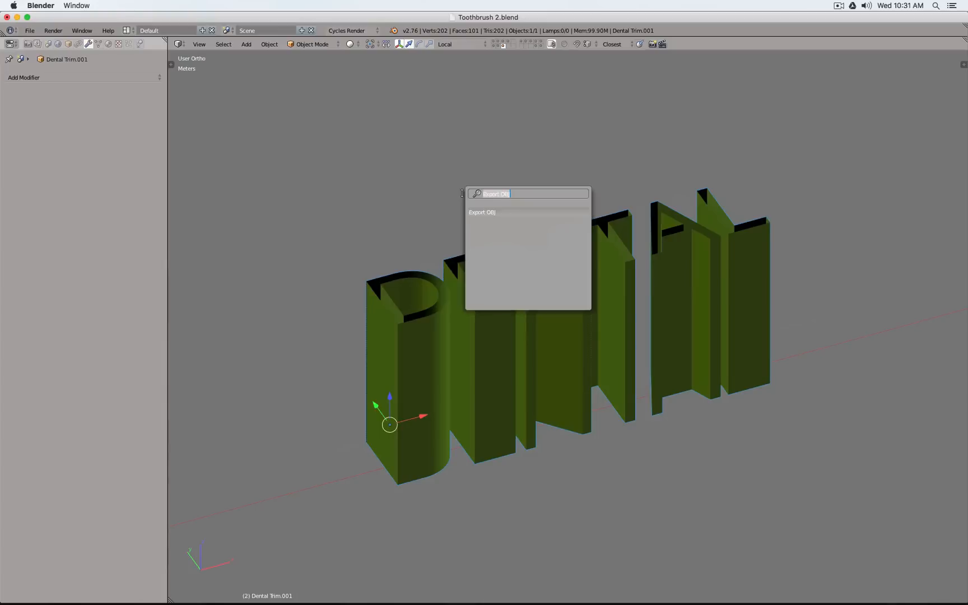
{"action": "key", "text": "Return"}
{"action": "key", "text": "Return"}
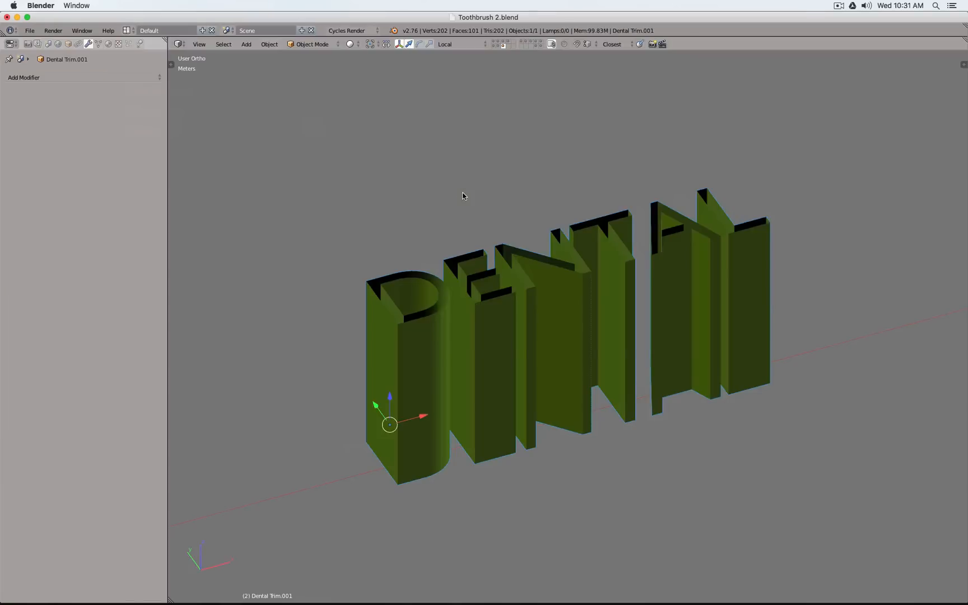
Switch to Fusion 360, create a form, and insert Toothbrush 2.obj from the Desktop as a mesh with its unit type set
{"action": "key", "text": "super+Tab"}
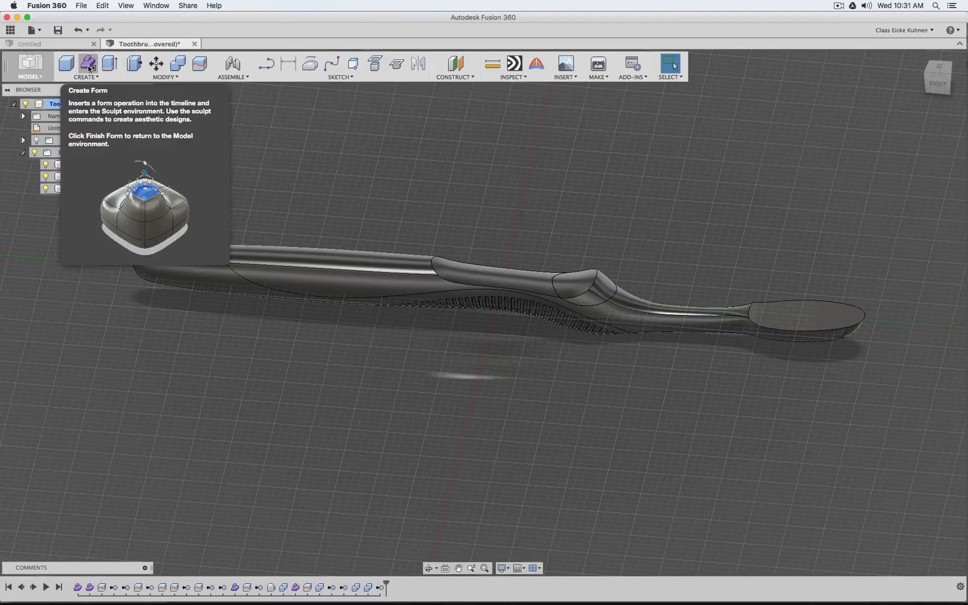
{"action": "left_click", "coordinate": [89, 65]}
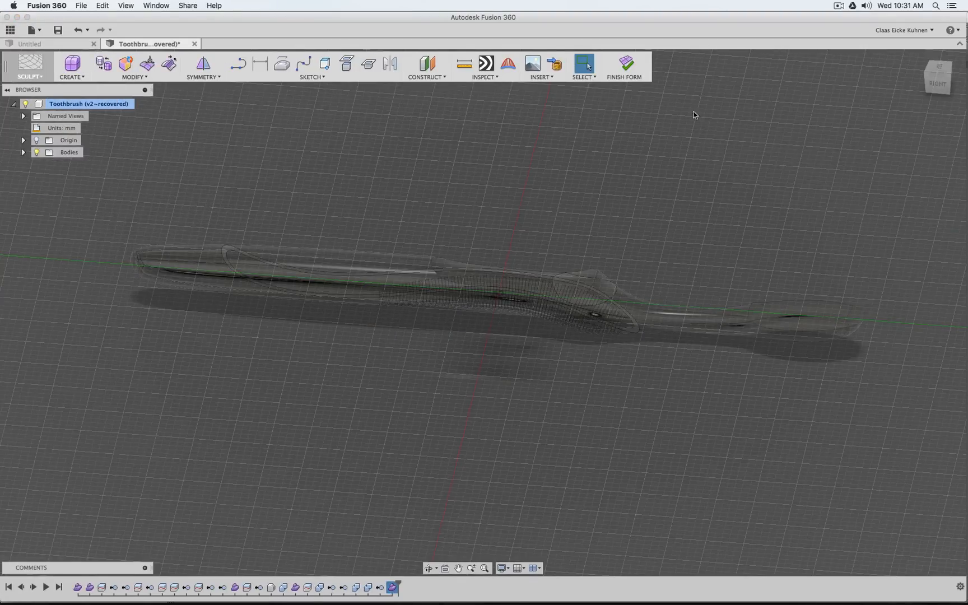
{"action": "left_click", "coordinate": [558, 67]}
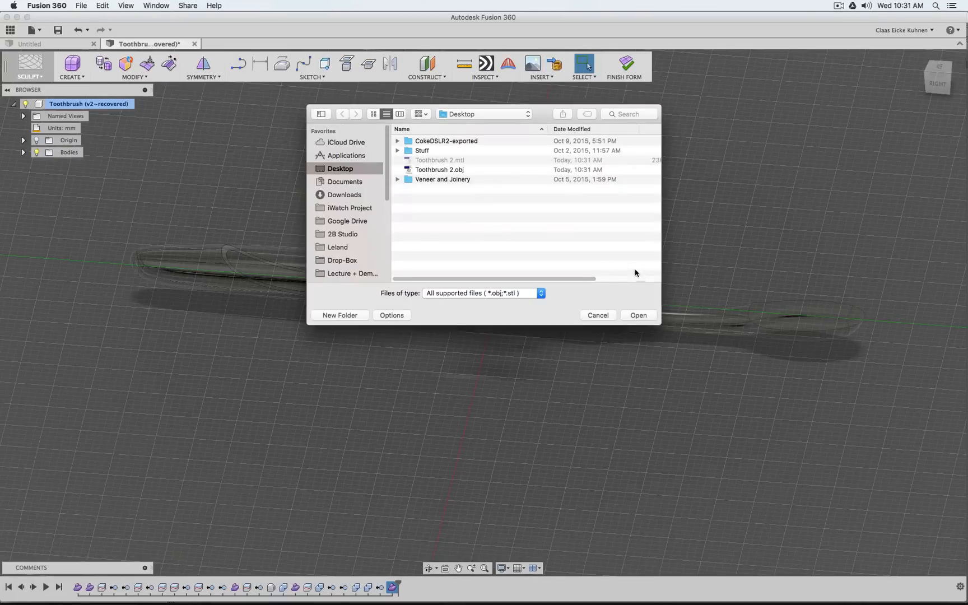
{"action": "left_click", "coordinate": [426, 169]}
{"action": "double_click", "coordinate": [427, 170]}
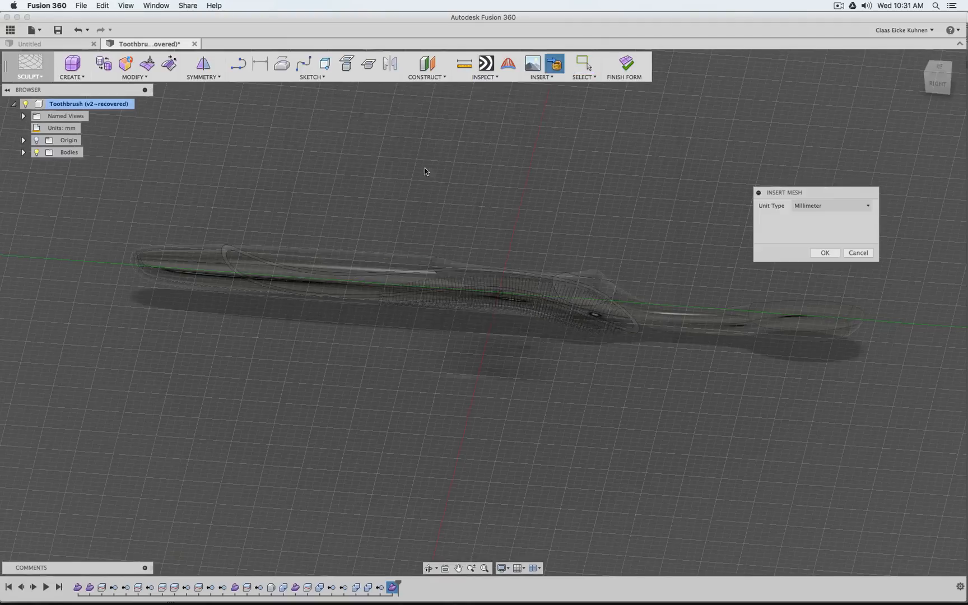
{"action": "left_click", "coordinate": [812, 212]}
{"action": "left_click", "coordinate": [818, 235]}
{"action": "left_click", "coordinate": [825, 252]}
{"action": "scroll", "coordinate": [193, 495], "scroll_direction": "down", "scroll_amount": 4}
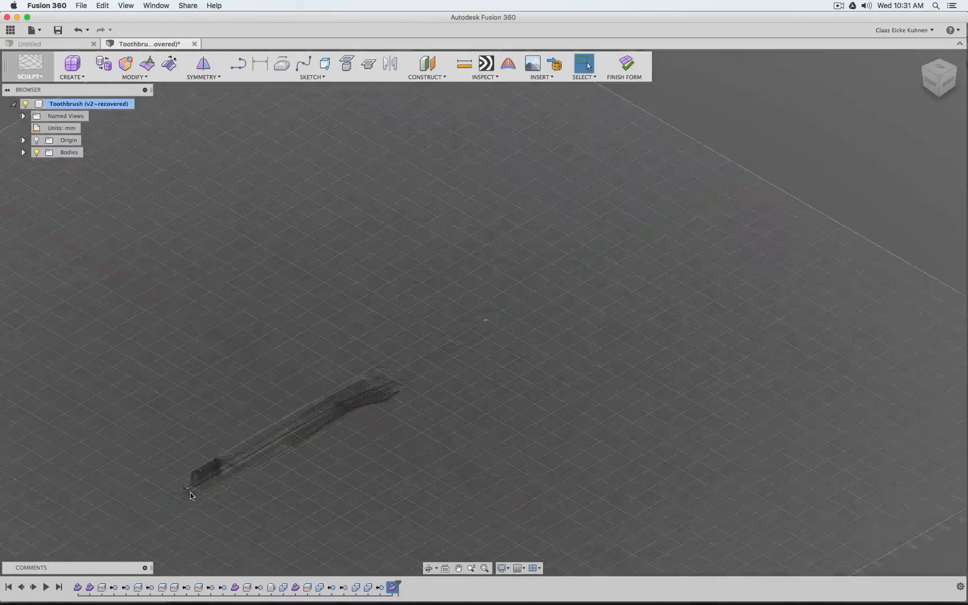
Convert the inserted DENTAL quad mesh into T-Spline geometry as a new body
{"action": "scroll", "coordinate": [192, 494], "scroll_direction": "up", "scroll_amount": 8}
{"action": "left_click", "coordinate": [127, 64]}
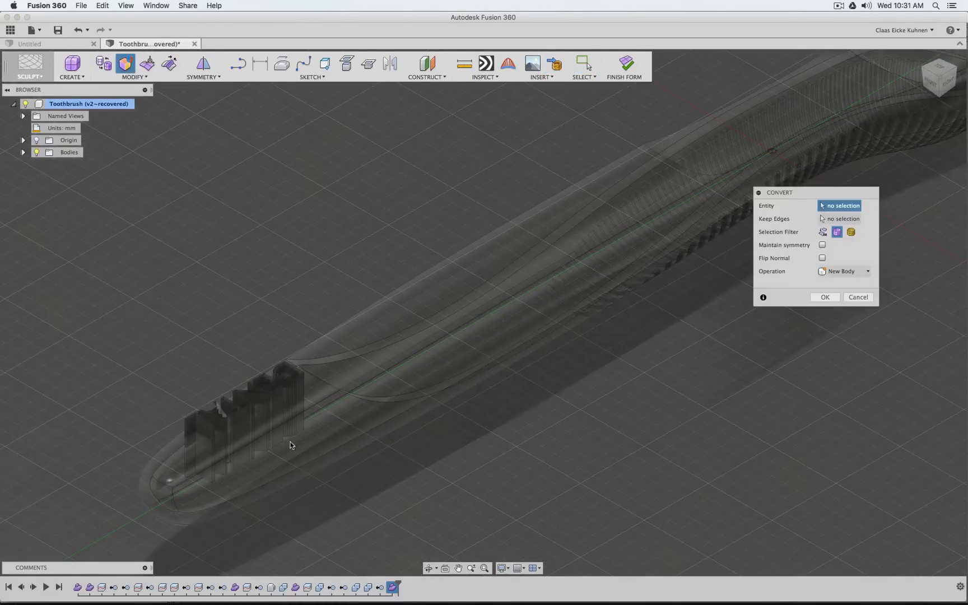
{"action": "left_click", "coordinate": [850, 232]}
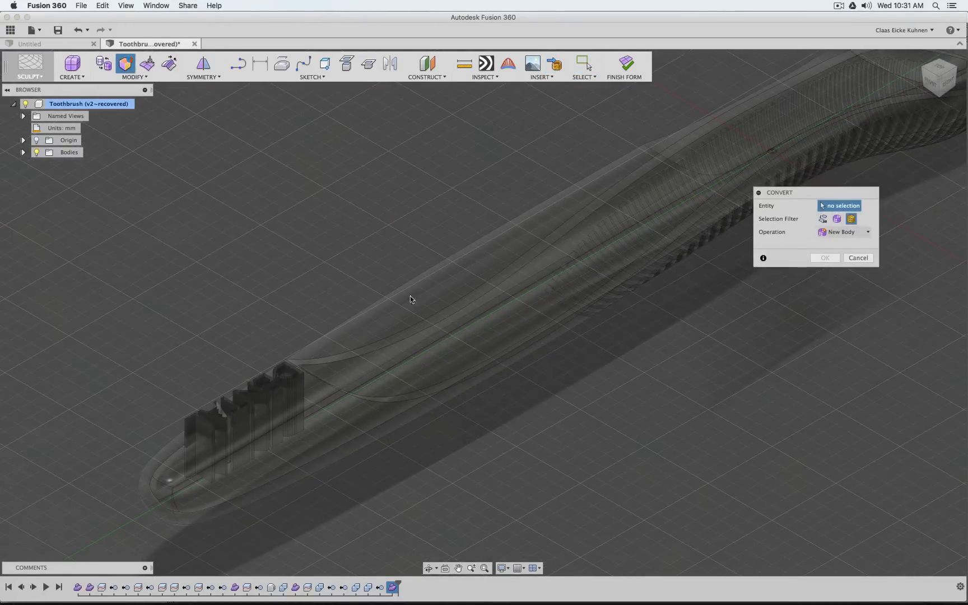
{"action": "left_click", "coordinate": [224, 406]}
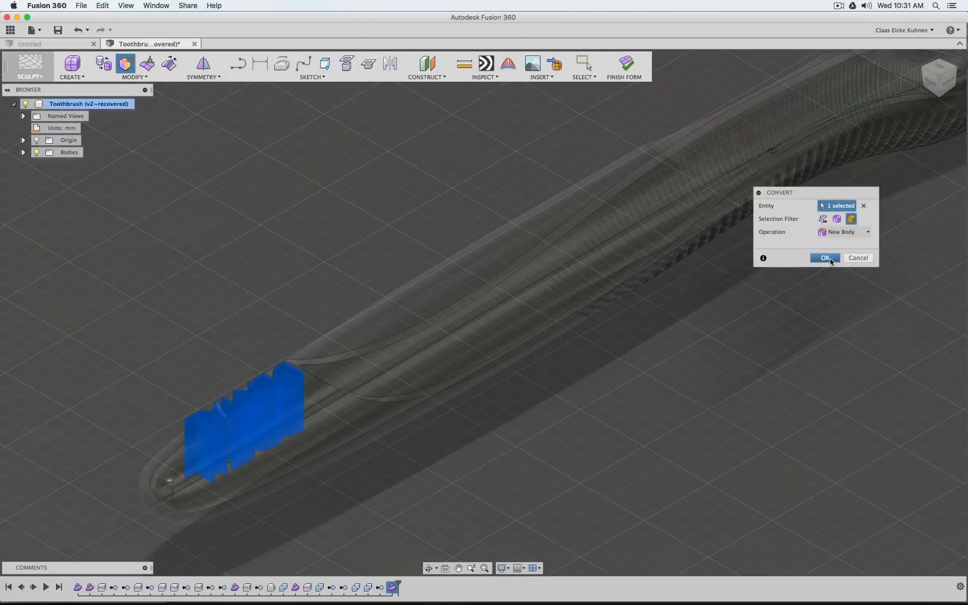
{"action": "key", "text": "Return"}
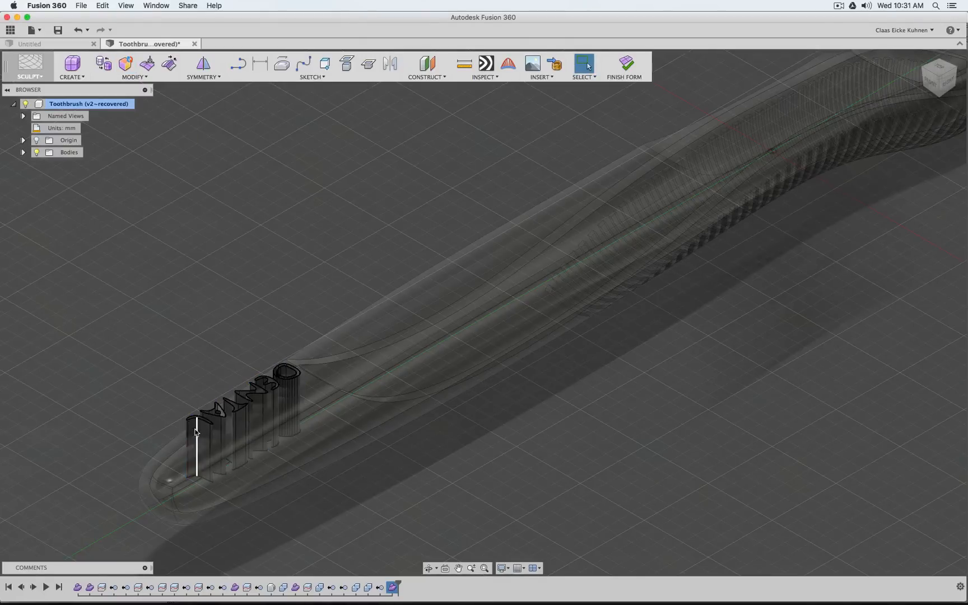
Start a Crease and select the vertical corner edges of the letters E, N, T, A and L together from above
{"action": "left_click", "coordinate": [23, 153]}
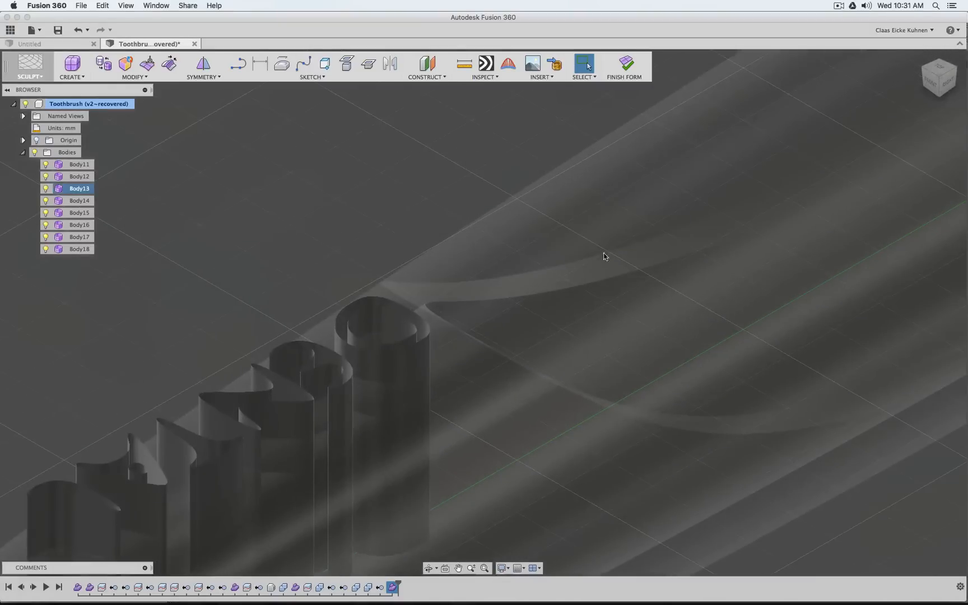
{"action": "left_click", "coordinate": [940, 68]}
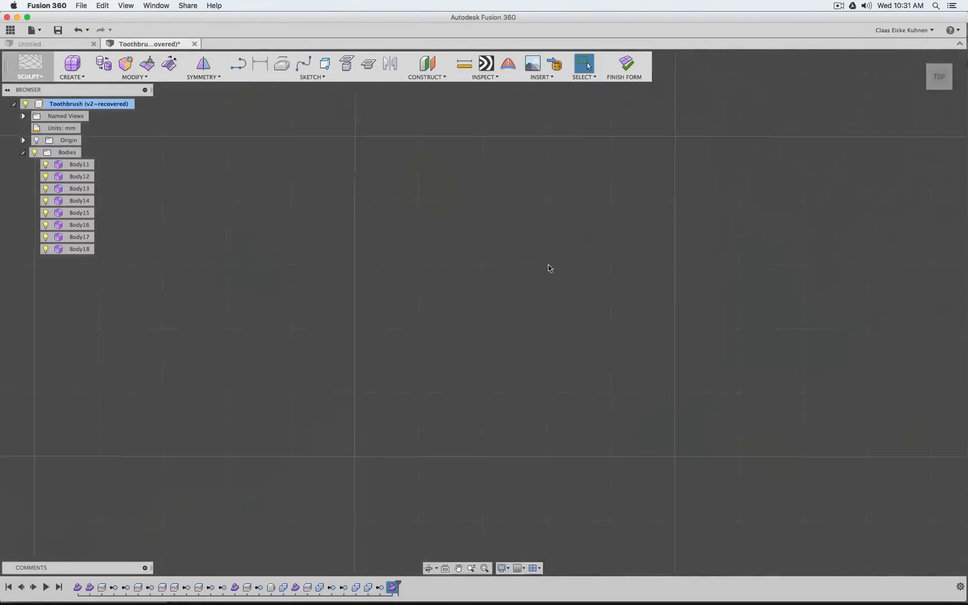
{"action": "scroll", "coordinate": [612, 264], "scroll_direction": "down", "scroll_amount": 10}
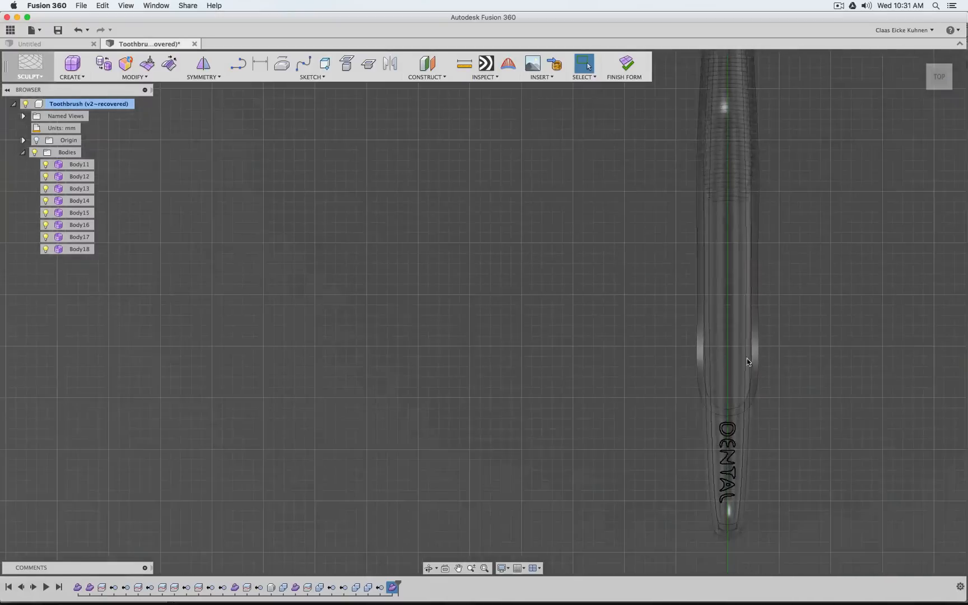
{"action": "middle_click_drag", "start_coordinate": [746, 358], "coordinate": [609, 216]}
{"action": "scroll", "coordinate": [616, 308], "scroll_direction": "up", "scroll_amount": 5}
{"action": "scroll", "coordinate": [614, 308], "scroll_direction": "up", "scroll_amount": 4}
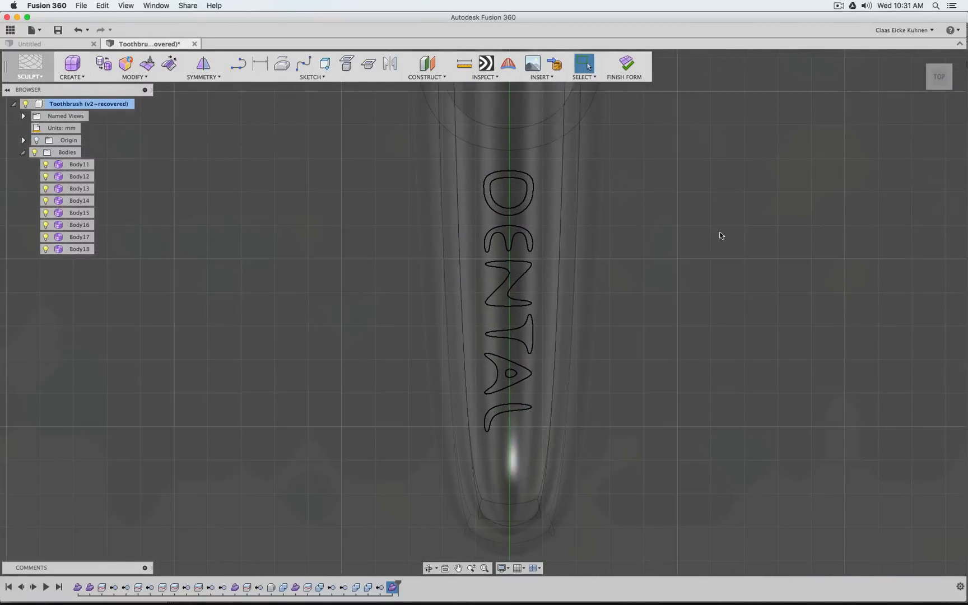
{"action": "left_click", "coordinate": [169, 63]}
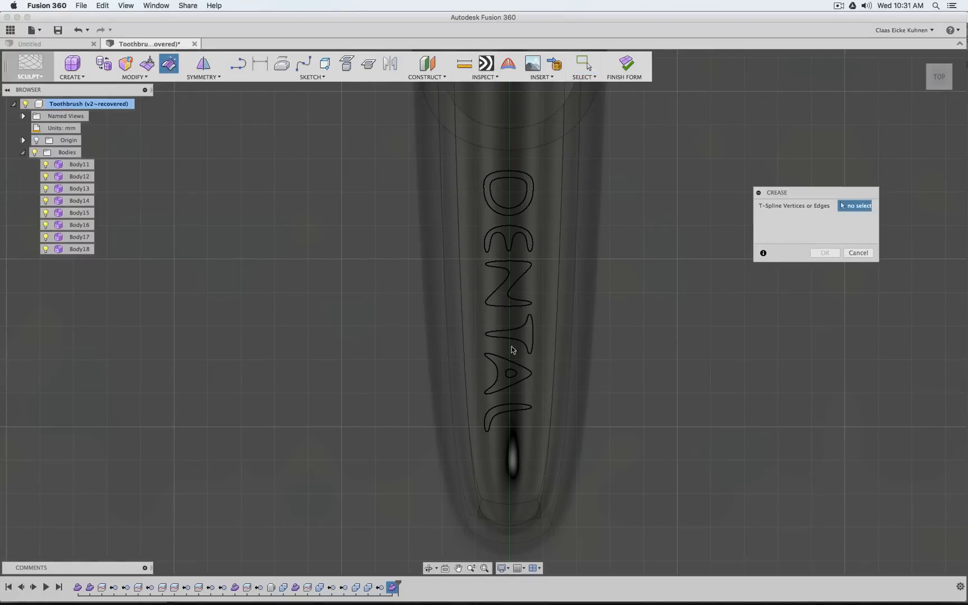
{"action": "left_click_drag", "start_coordinate": [399, 464], "coordinate": [621, 221]}
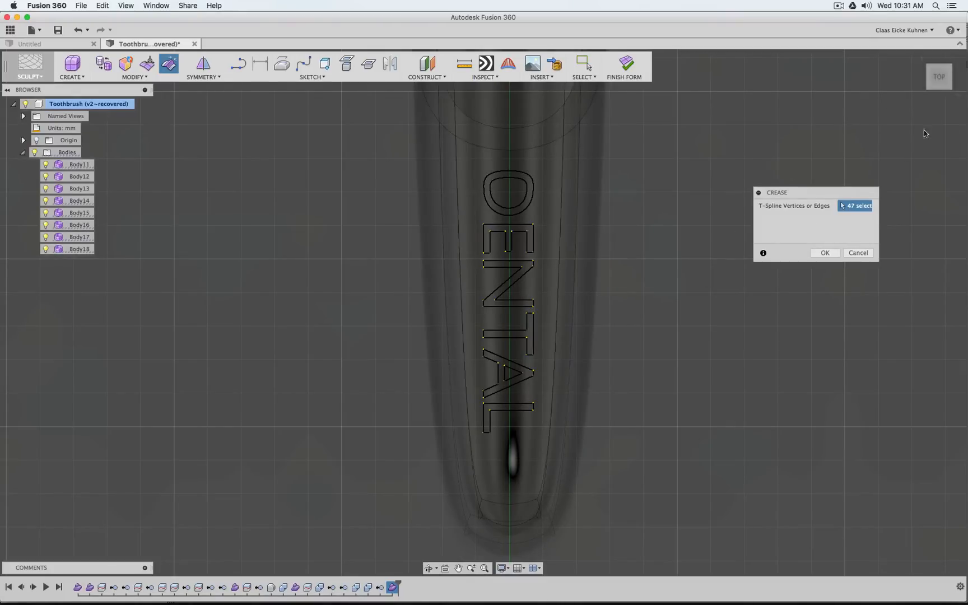
Add the four vertical corner edges of the letter D, inner and outer, to the crease selection
{"action": "left_click_drag", "start_coordinate": [943, 85], "coordinate": [901, 54]}
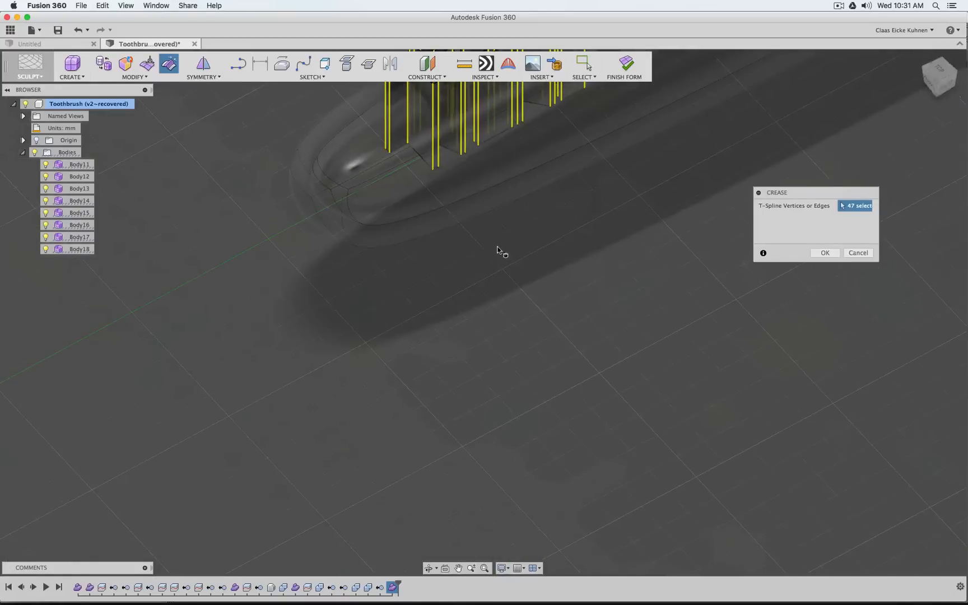
{"action": "middle_click_drag", "start_coordinate": [571, 205], "coordinate": [423, 410]}
{"action": "scroll", "coordinate": [489, 226], "scroll_direction": "up", "scroll_amount": 2}
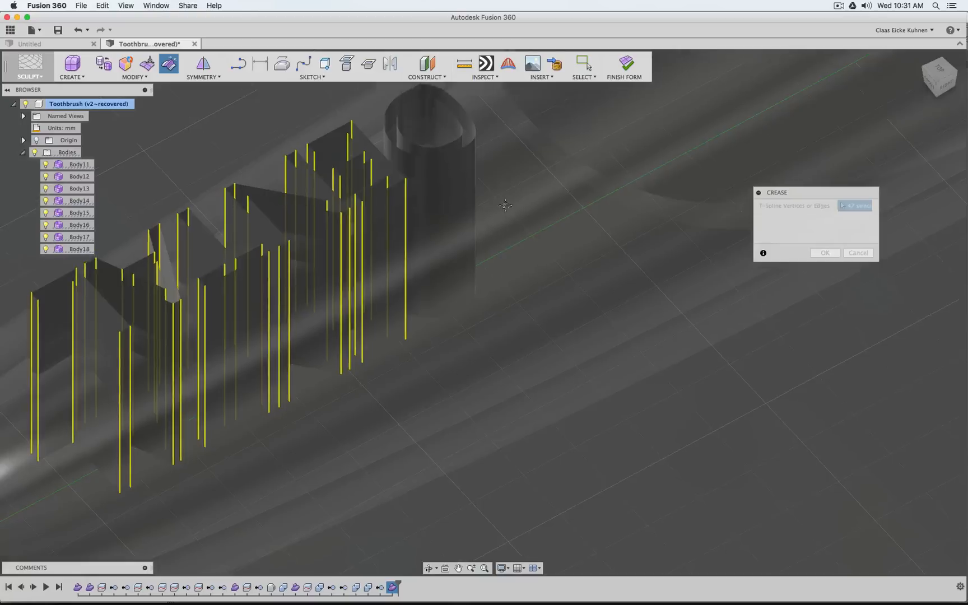
{"action": "scroll", "coordinate": [523, 335], "scroll_direction": "up", "scroll_amount": 3}
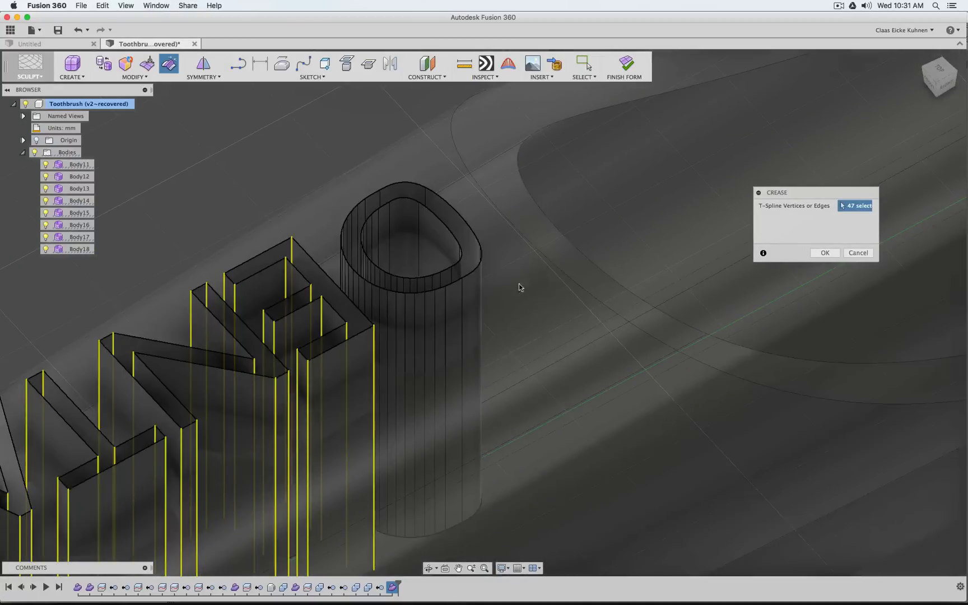
{"action": "left_click", "coordinate": [415, 217]}
{"action": "left_click", "coordinate": [426, 201]}
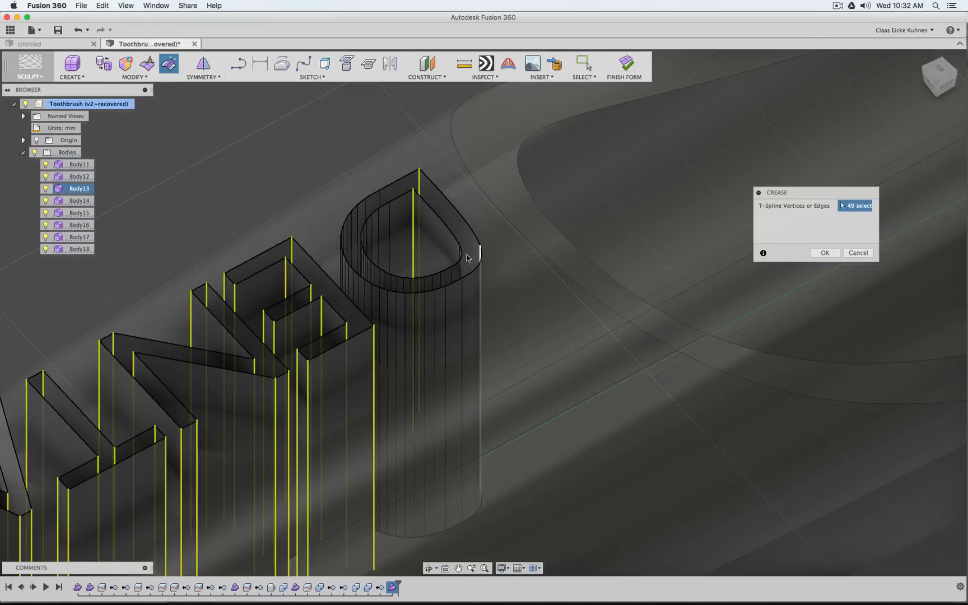
{"action": "left_click", "coordinate": [471, 259]}
{"action": "left_click", "coordinate": [459, 257]}
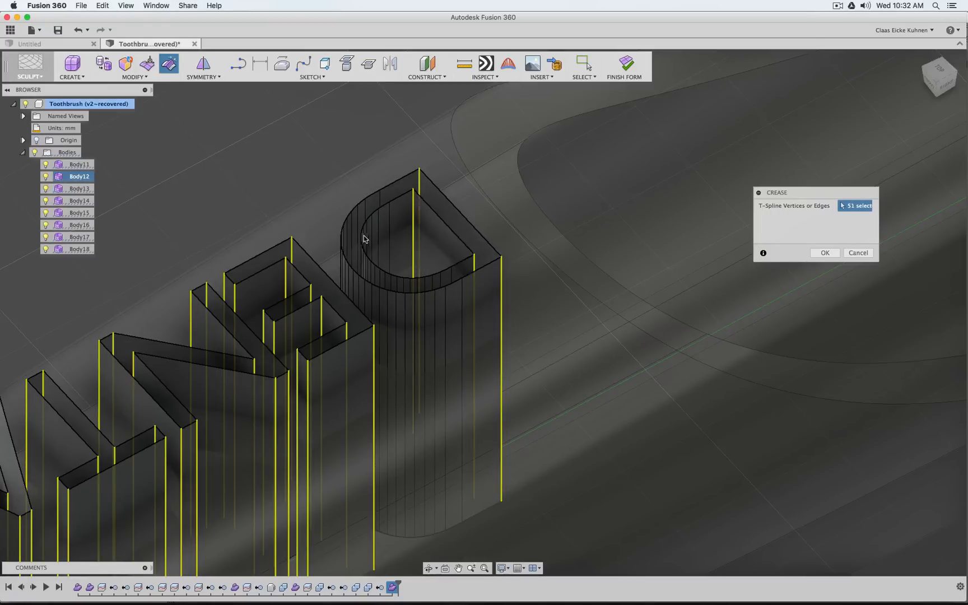
Add the inner and outer edges where the D's straight walls meet its curve to the crease selection
{"action": "left_click", "coordinate": [463, 298]}
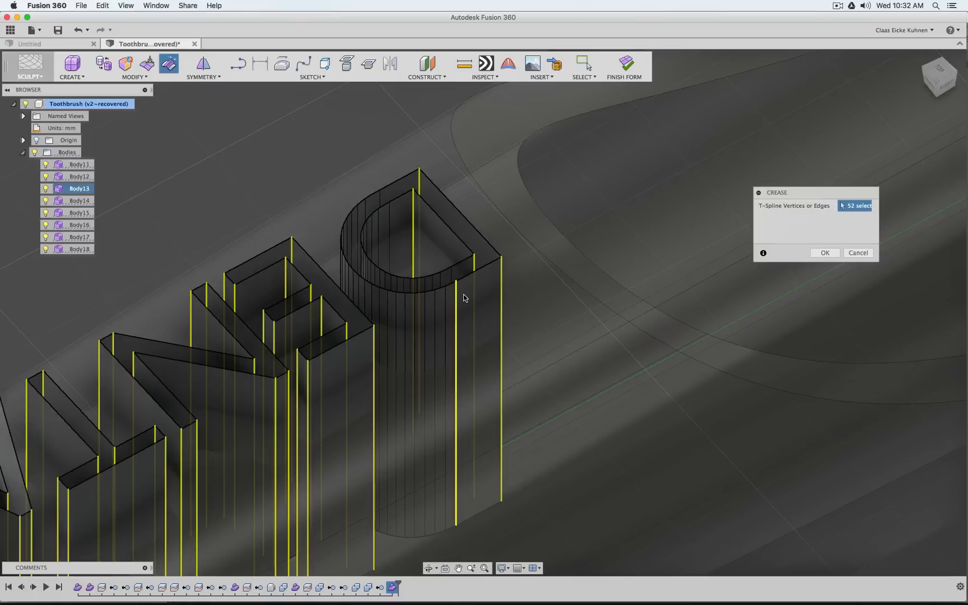
{"action": "left_click", "coordinate": [374, 199]}
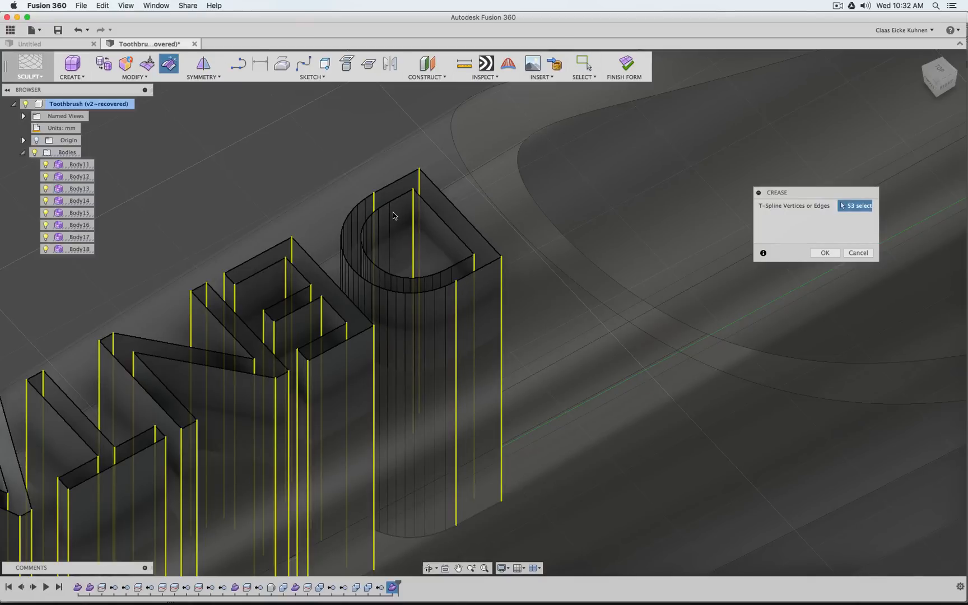
{"action": "left_click", "coordinate": [388, 214]}
{"action": "left_click", "coordinate": [451, 276]}
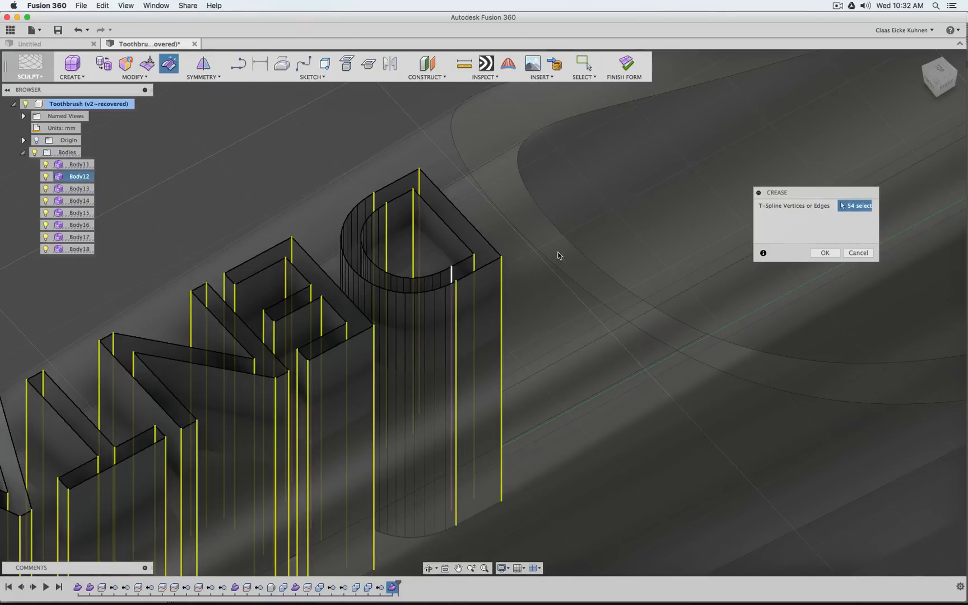
Check the selected edges across all DENTAL letters and apply the crease
{"action": "scroll", "coordinate": [594, 325], "scroll_direction": "down", "scroll_amount": 2}
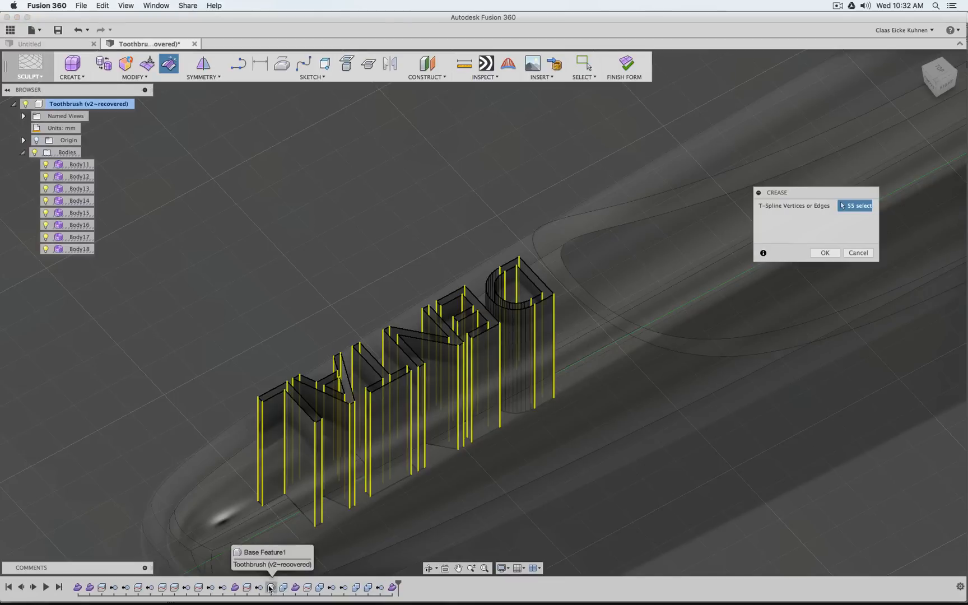
{"action": "scroll", "coordinate": [522, 332], "scroll_direction": "up", "scroll_amount": 5}
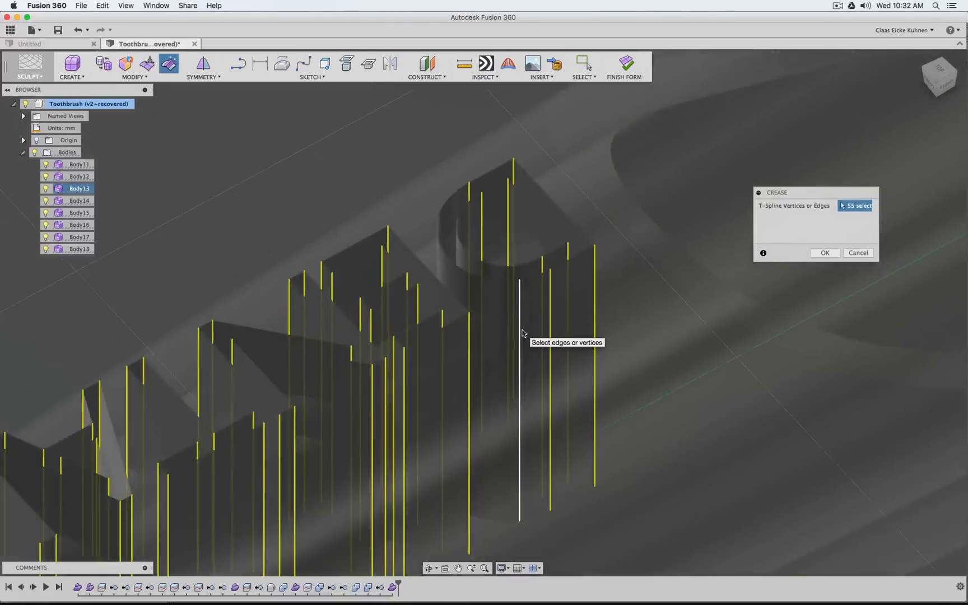
{"action": "scroll", "coordinate": [523, 332], "scroll_direction": "down", "scroll_amount": 3}
{"action": "scroll", "coordinate": [398, 240], "scroll_direction": "down", "scroll_amount": 4}
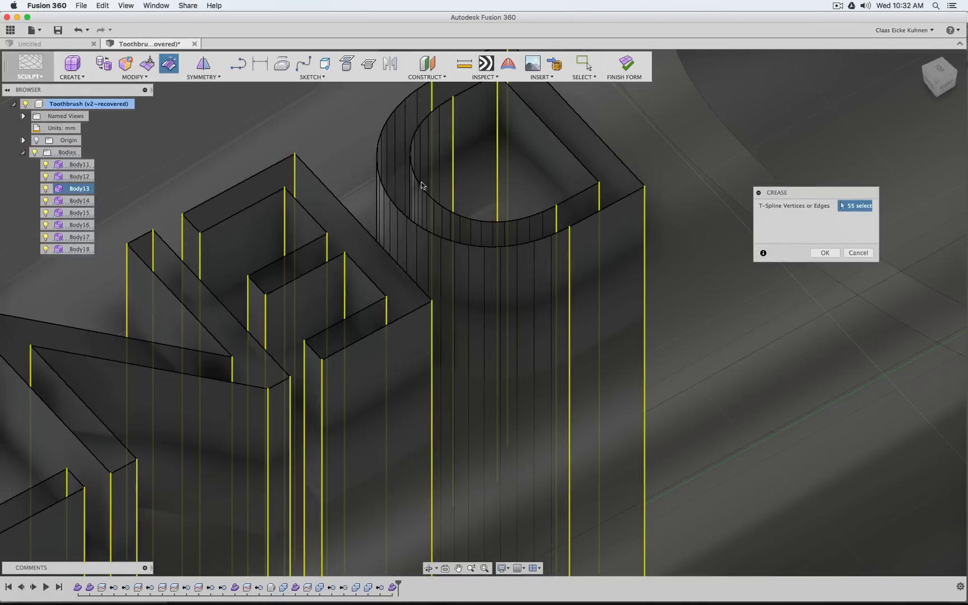
{"action": "scroll", "coordinate": [617, 409], "scroll_direction": "down", "scroll_amount": 5}
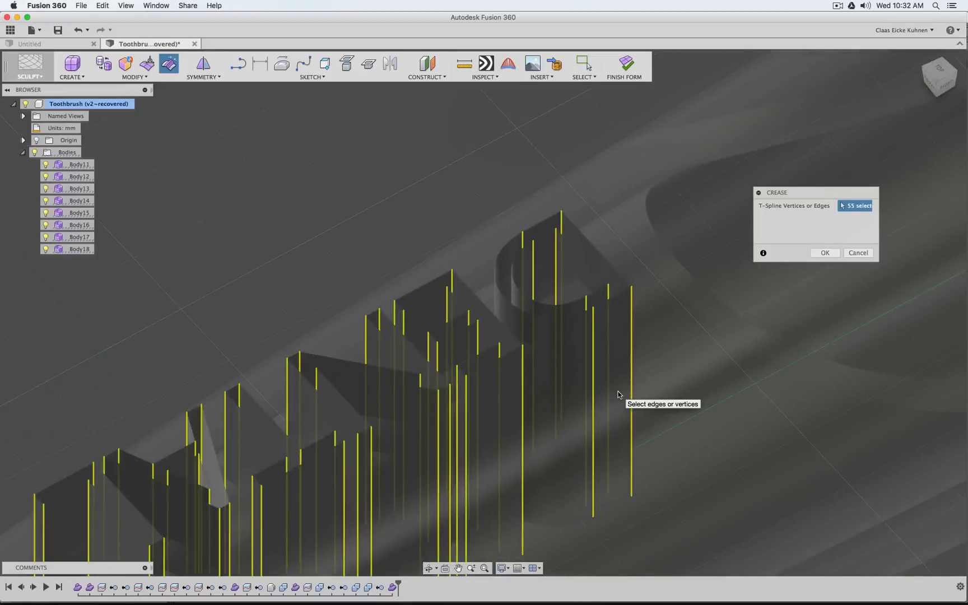
{"action": "scroll", "coordinate": [618, 395], "scroll_direction": "down", "scroll_amount": 2}
{"action": "middle_click_drag", "start_coordinate": [715, 426], "coordinate": [705, 348]}
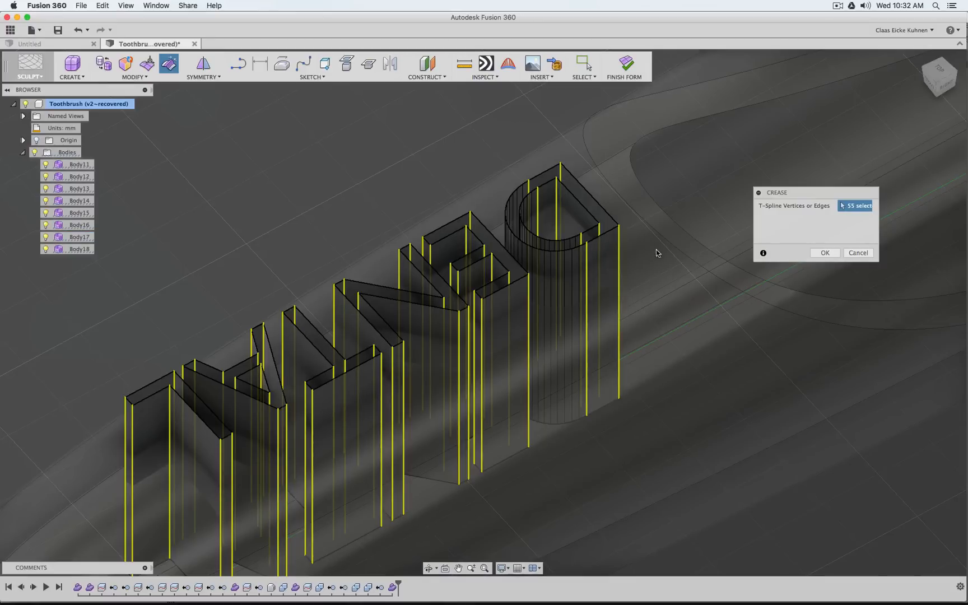
{"action": "left_click", "coordinate": [820, 253]}
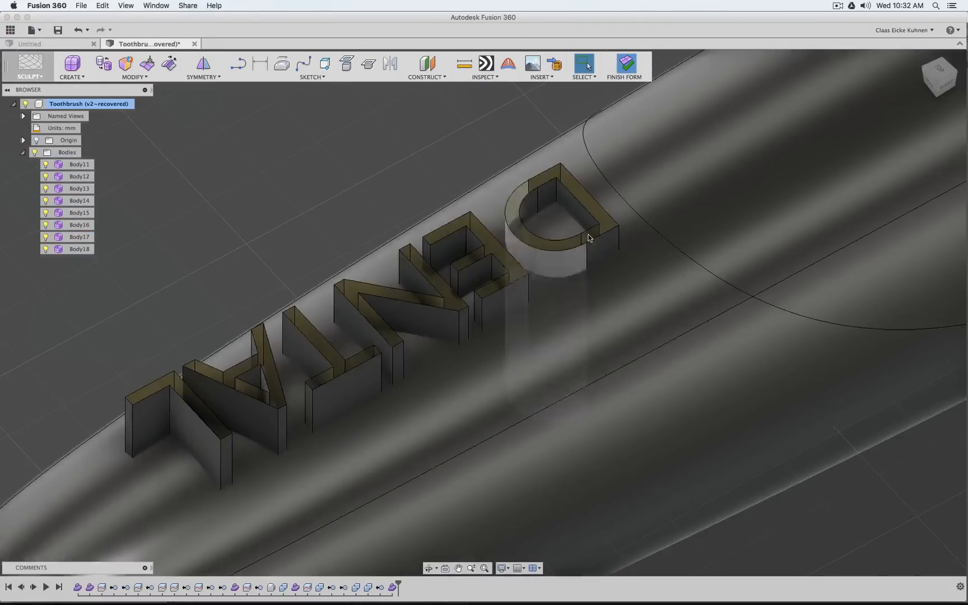
Finish the form and hide the toothbrush bodies Body8, Body10 and Body11, leaving only the letter surfaces shown
{"action": "scroll", "coordinate": [607, 346], "scroll_direction": "down", "scroll_amount": 5}
{"action": "left_click", "coordinate": [790, 129]}
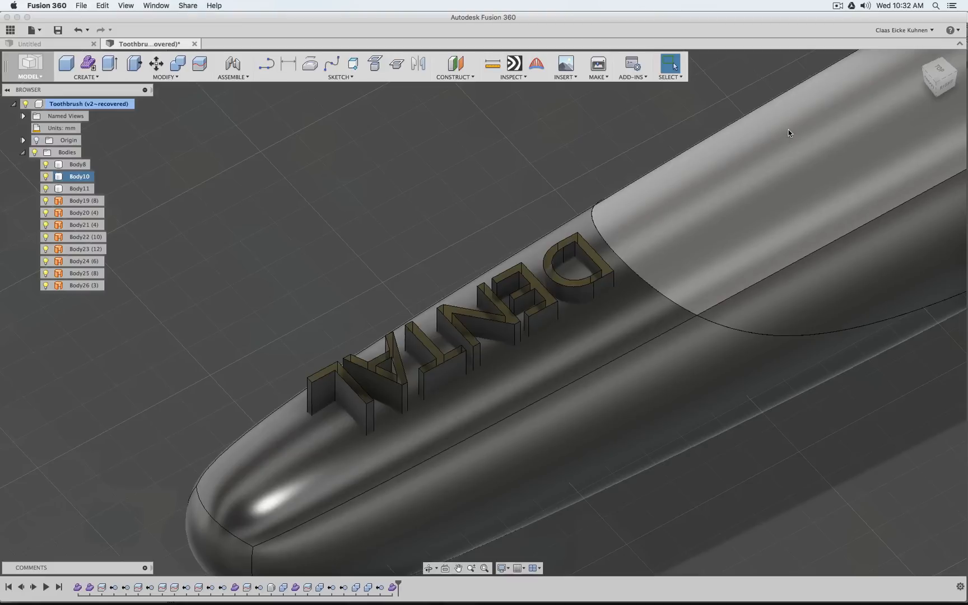
{"action": "left_click", "coordinate": [46, 188]}
{"action": "left_click", "coordinate": [46, 175]}
{"action": "left_click", "coordinate": [46, 164]}
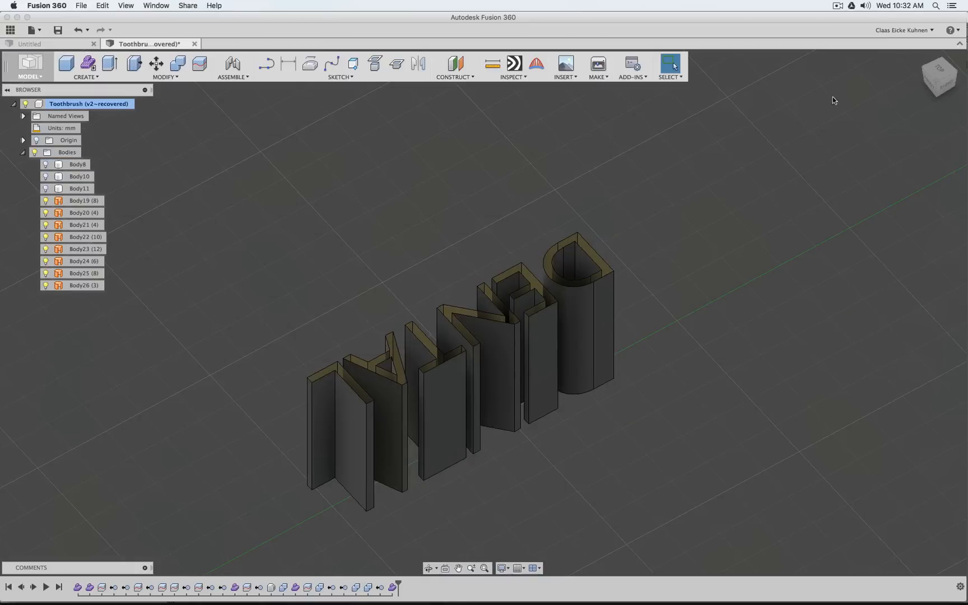
Switch to the Patch workspace and cap the upper open end of the letter L with a patch
{"action": "left_click", "coordinate": [938, 72]}
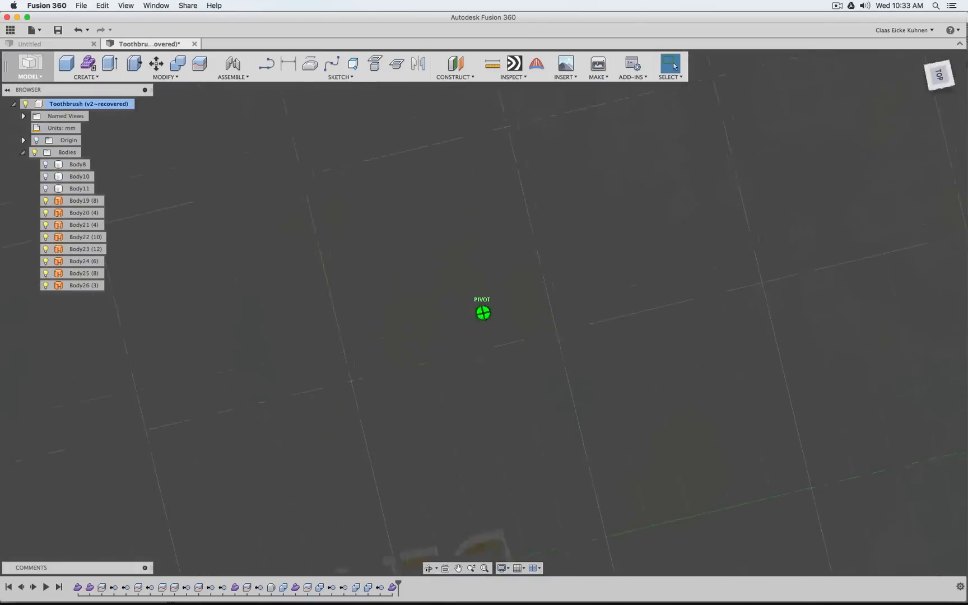
{"action": "middle_click_drag", "start_coordinate": [359, 297], "coordinate": [353, 205], "text": "shift"}
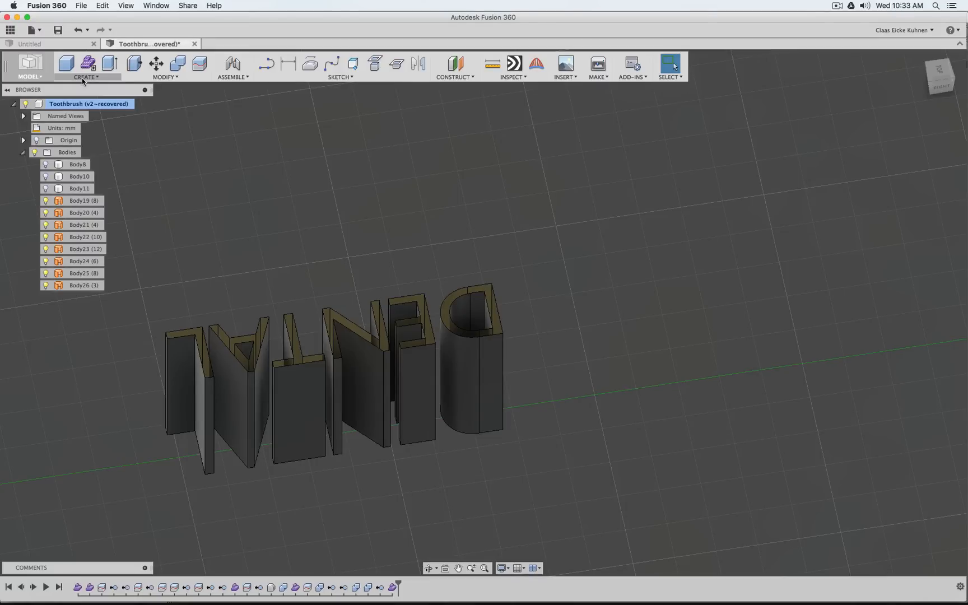
{"action": "left_click", "coordinate": [31, 67]}
{"action": "left_click", "coordinate": [35, 115]}
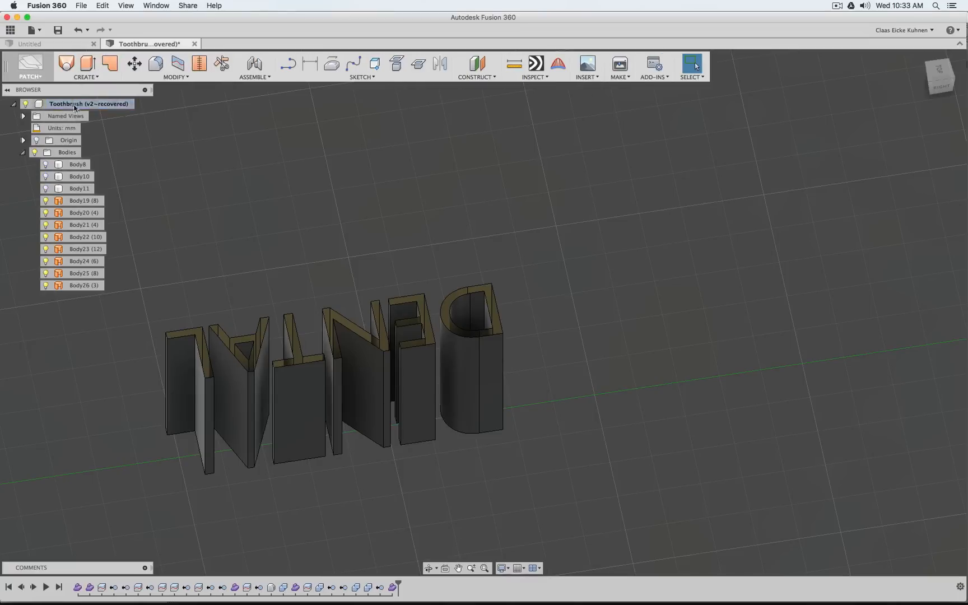
{"action": "left_click", "coordinate": [112, 63]}
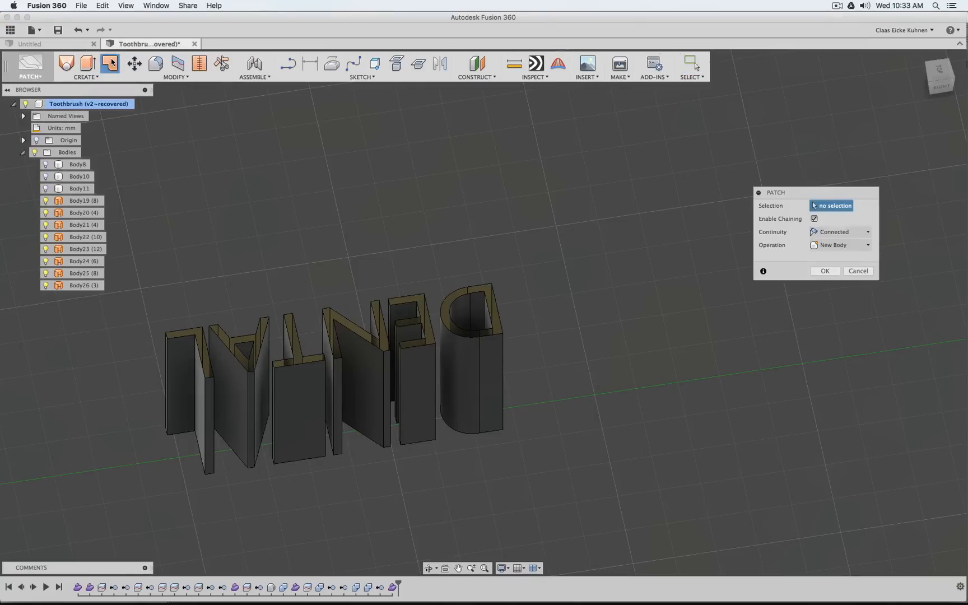
{"action": "left_click", "coordinate": [186, 337]}
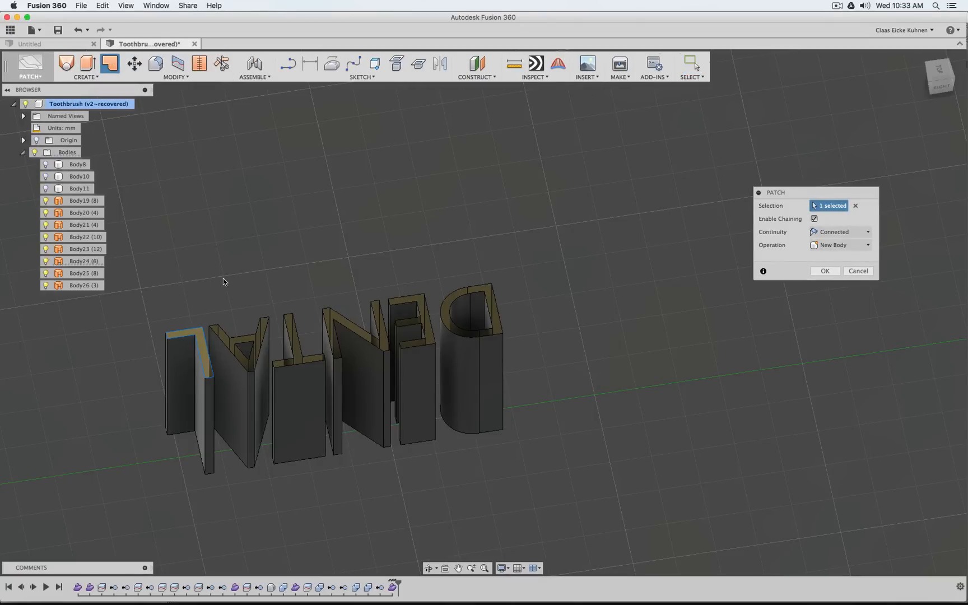
{"action": "right_click_drag", "start_coordinate": [239, 250], "coordinate": [239, 227]}
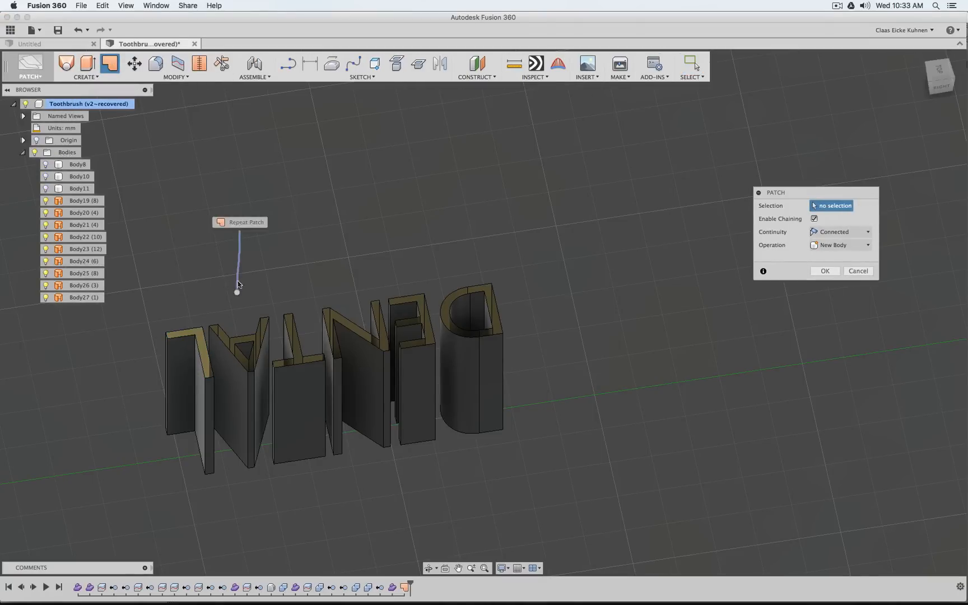
Patch the upper open ends of the letters A, T and N, using the outer outline for the A
{"action": "left_click", "coordinate": [242, 335]}
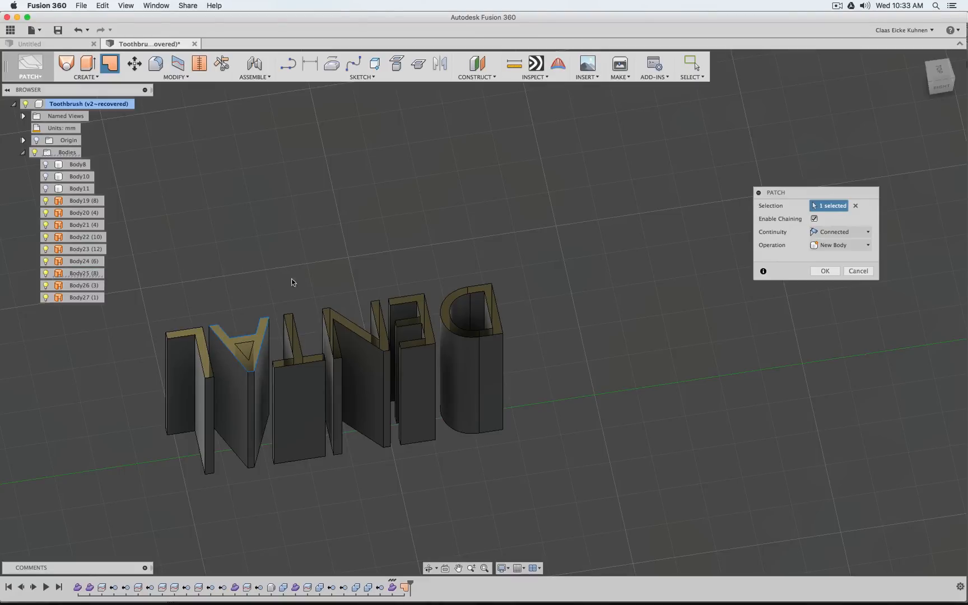
{"action": "right_click_drag", "start_coordinate": [318, 281], "coordinate": [319, 210]}
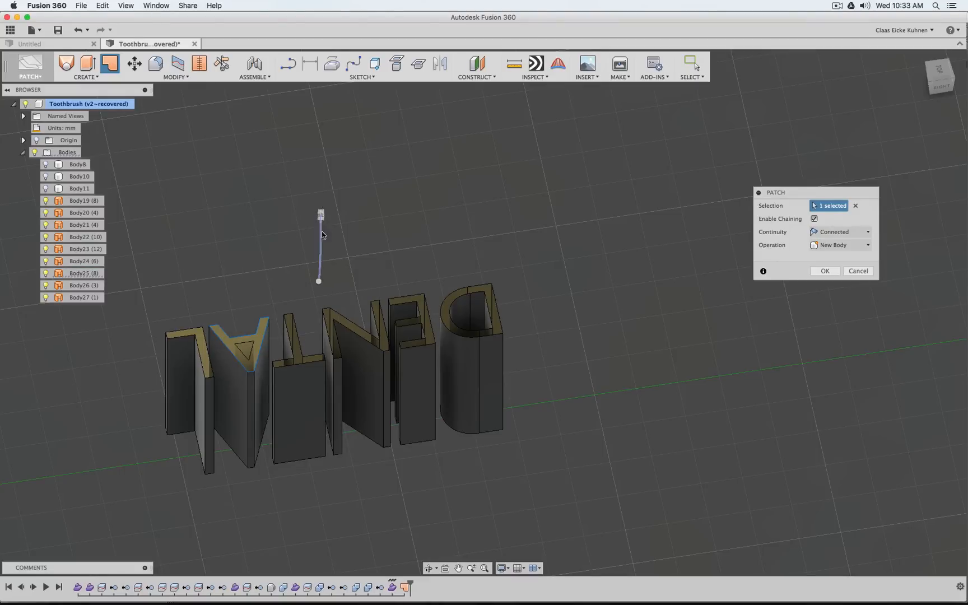
{"action": "left_click", "coordinate": [301, 338]}
{"action": "right_click_drag", "start_coordinate": [362, 277], "coordinate": [363, 213]}
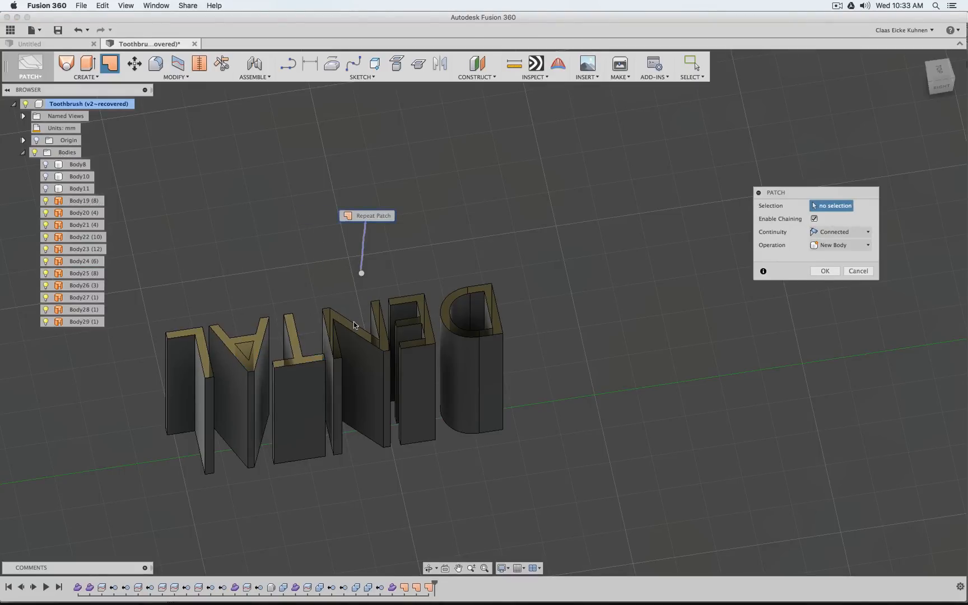
{"action": "left_click", "coordinate": [355, 326]}
{"action": "right_click_drag", "start_coordinate": [427, 264], "coordinate": [437, 204]}
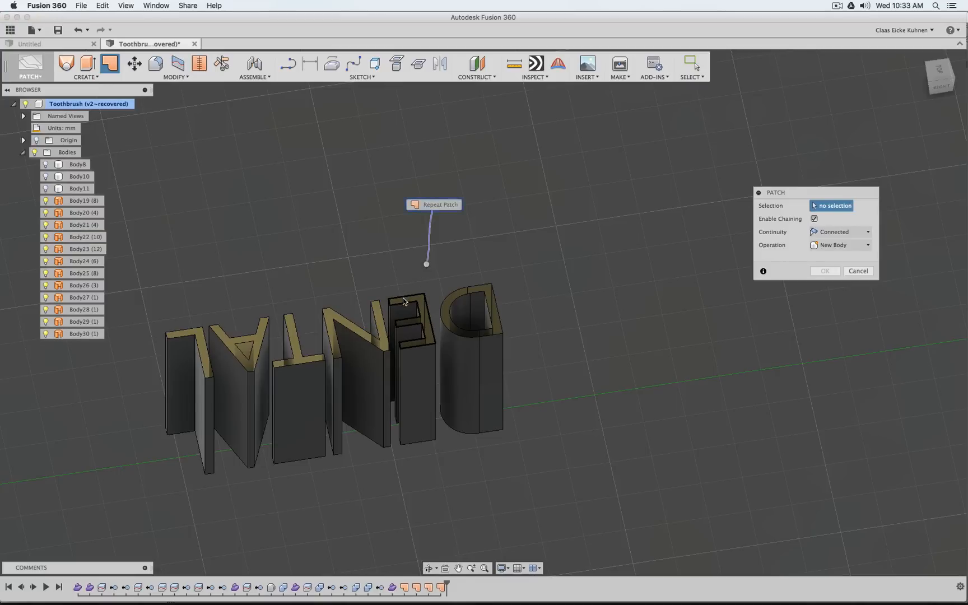
Patch the upper open ends of the letters E and D, using the outer outline for the D
{"action": "left_click", "coordinate": [411, 307]}
{"action": "right_click_drag", "start_coordinate": [495, 247], "coordinate": [501, 209]}
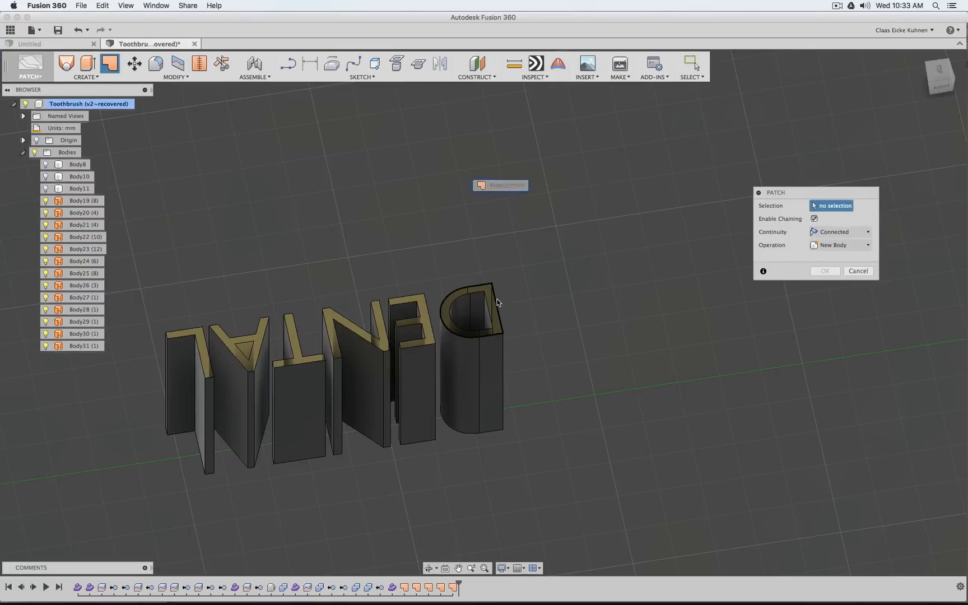
{"action": "left_click", "coordinate": [498, 301]}
{"action": "right_click_drag", "start_coordinate": [559, 302], "coordinate": [568, 209]}
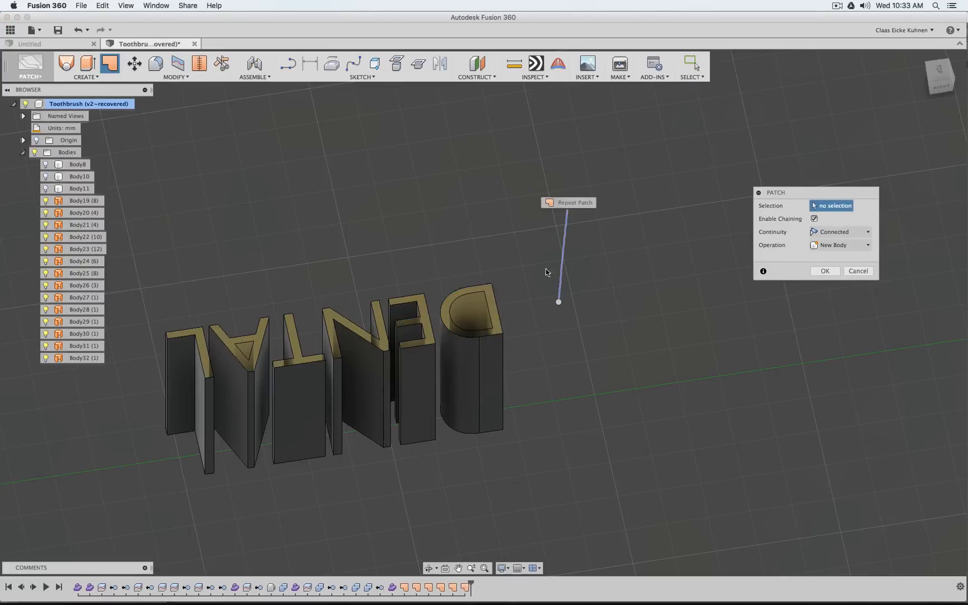
Patch the lower open ends of the letters D and E as new bodies
{"action": "left_click", "coordinate": [486, 433]}
{"action": "right_click_drag", "start_coordinate": [558, 433], "coordinate": [571, 324]}
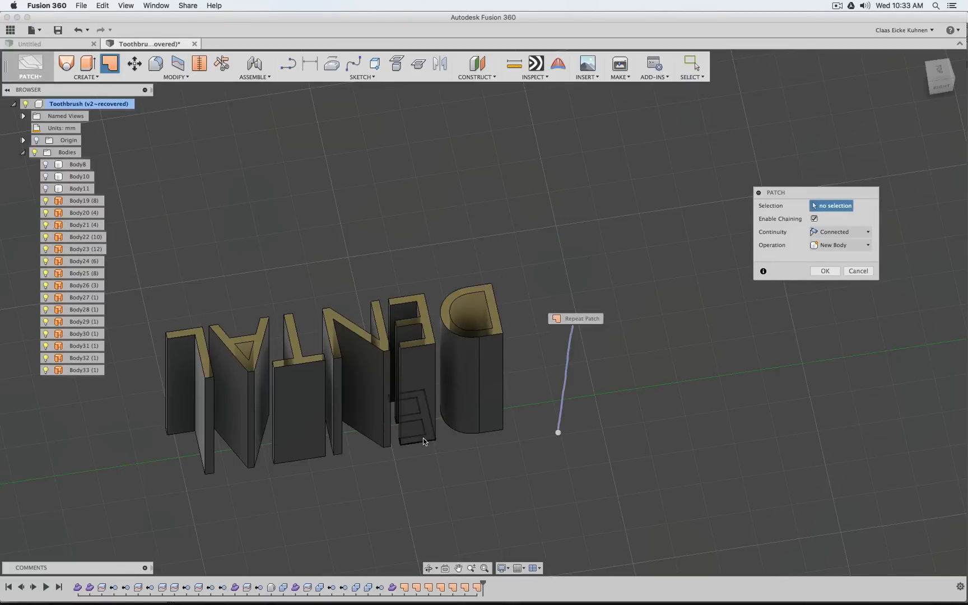
{"action": "left_click", "coordinate": [424, 442]}
{"action": "right_click_drag", "start_coordinate": [458, 472], "coordinate": [531, 404]}
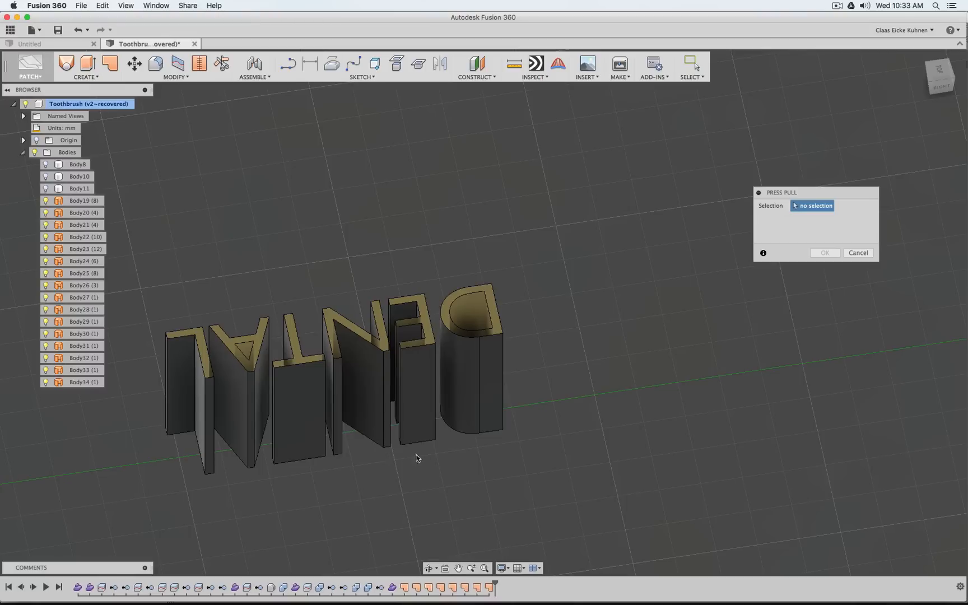
Patch the lower open ends of the letters N, T and A as new bodies
{"action": "left_click", "coordinate": [109, 62]}
{"action": "left_click", "coordinate": [369, 437]}
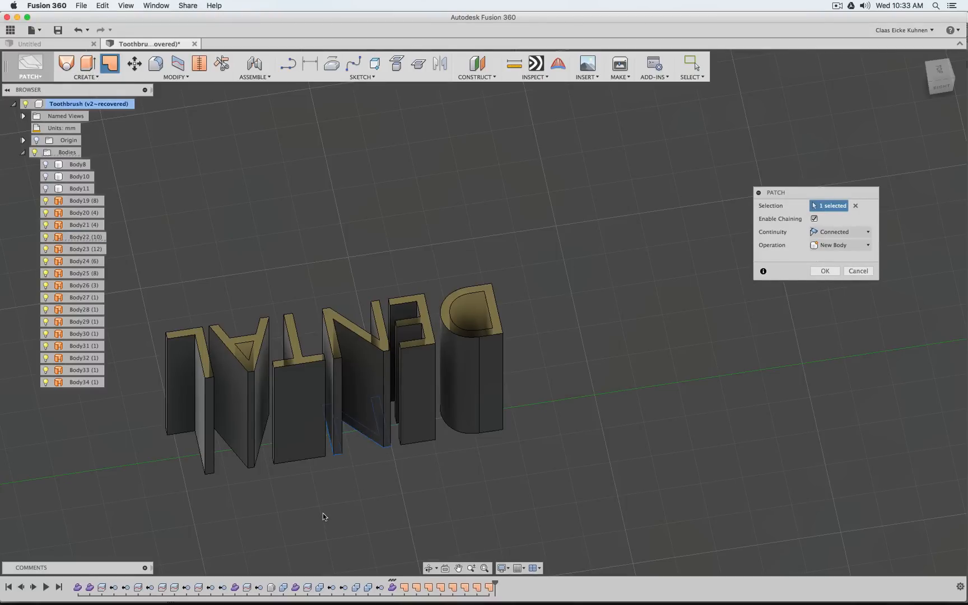
{"action": "right_click_drag", "start_coordinate": [323, 520], "coordinate": [322, 479]}
{"action": "left_click", "coordinate": [303, 461]}
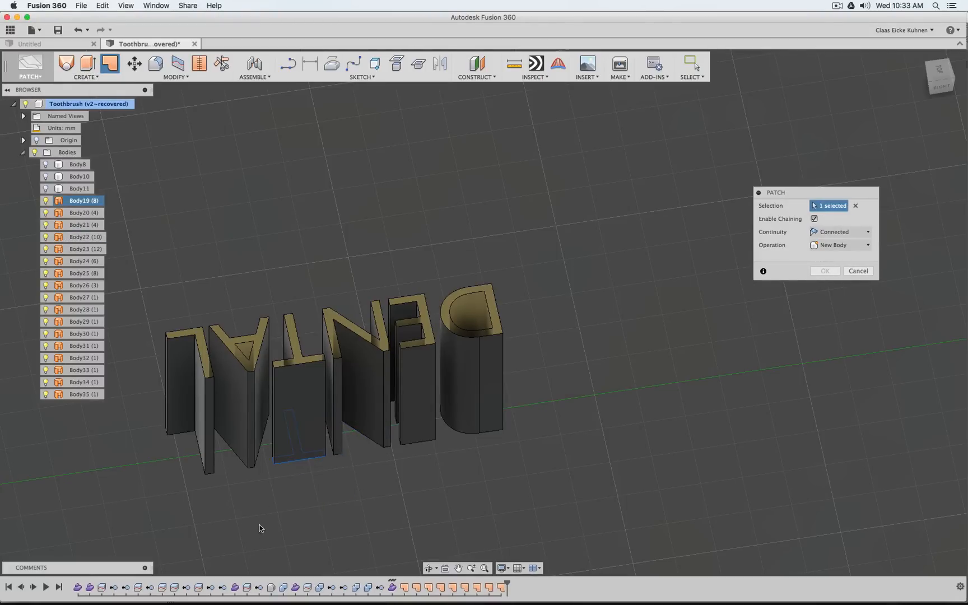
{"action": "right_click_drag", "start_coordinate": [259, 534], "coordinate": [257, 479]}
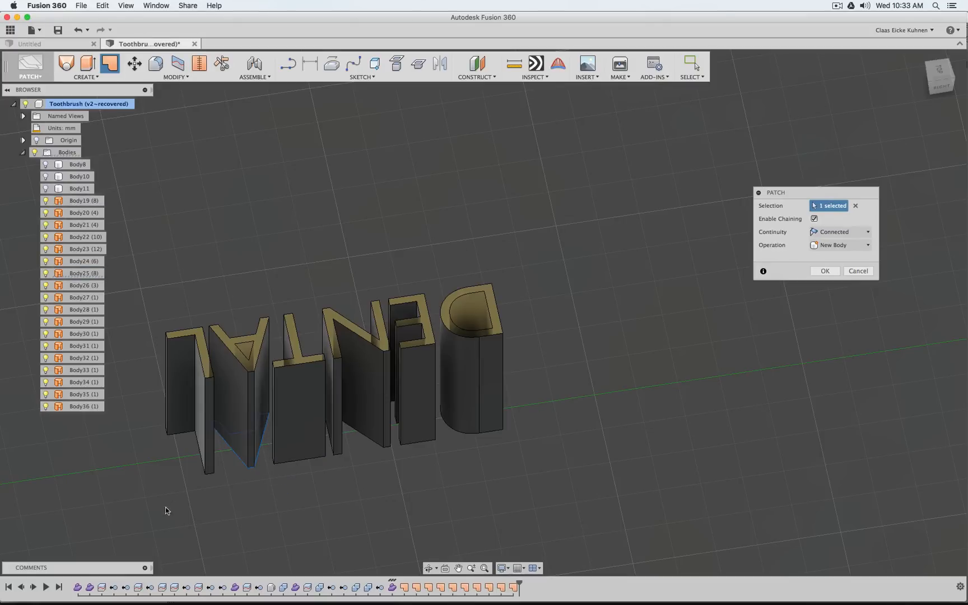
{"action": "right_click_drag", "start_coordinate": [167, 513], "coordinate": [161, 456]}
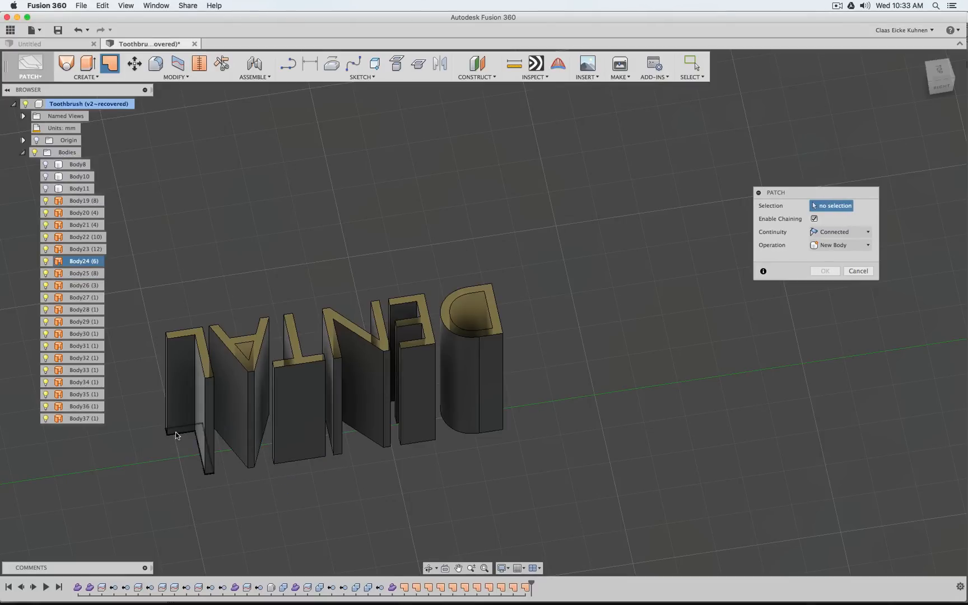
Patch the lower open end of the letter L and leave the Patch command
{"action": "left_click", "coordinate": [176, 434]}
{"action": "right_click", "coordinate": [238, 216]}
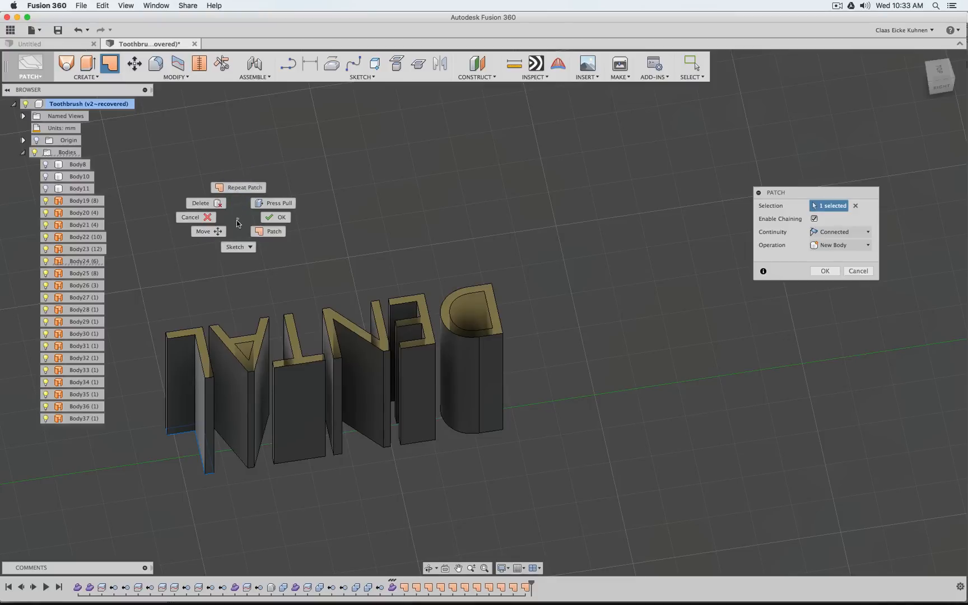
{"action": "left_click", "coordinate": [240, 185]}
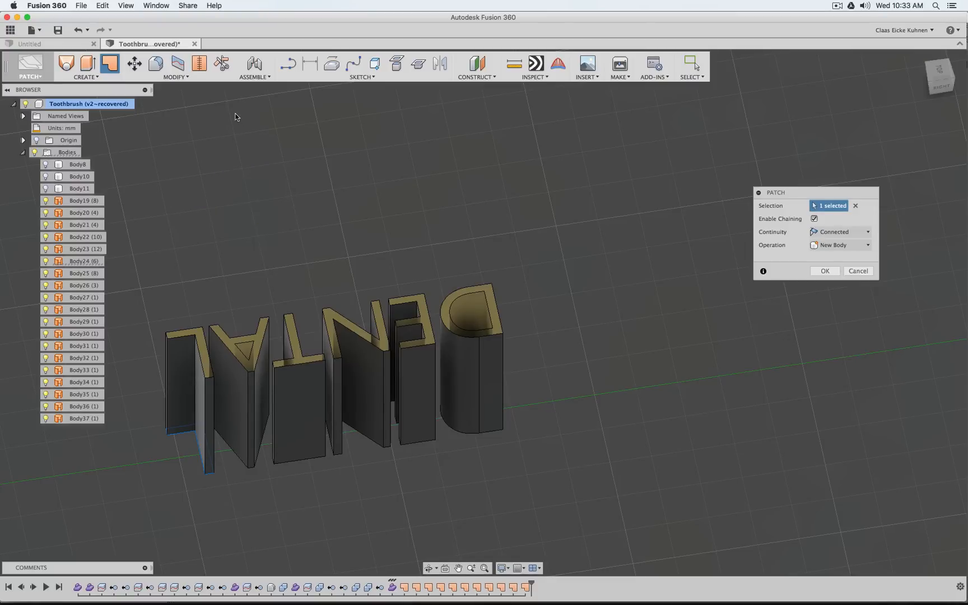
{"action": "right_click", "coordinate": [242, 233]}
{"action": "right_click_drag", "start_coordinate": [245, 228], "coordinate": [242, 177]}
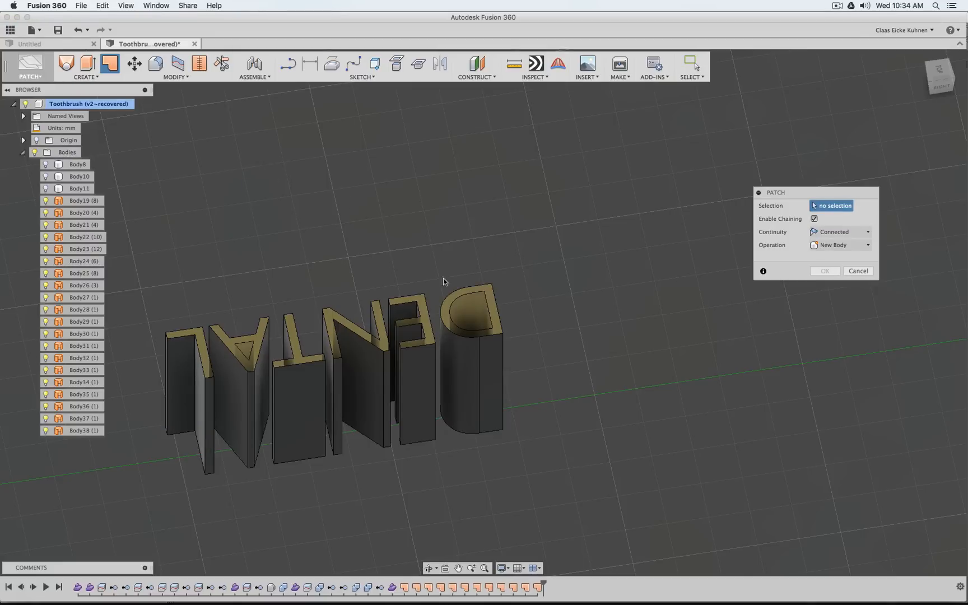
{"action": "left_click", "coordinate": [851, 271]}
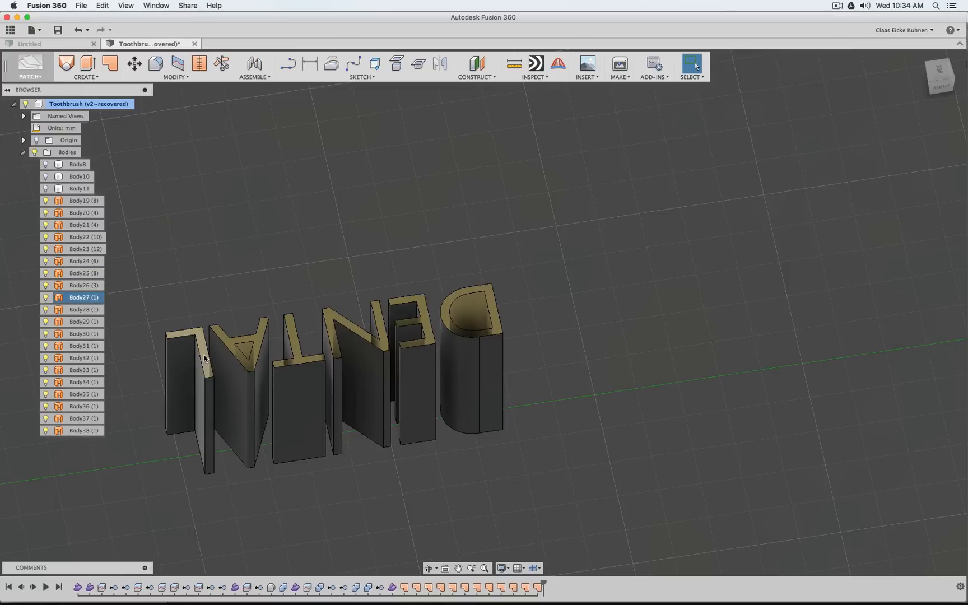
Stitch all DENTAL letter walls and cap patches together with a tolerance of 0.01 mm
{"action": "scroll", "coordinate": [230, 363], "scroll_direction": "up", "scroll_amount": 5}
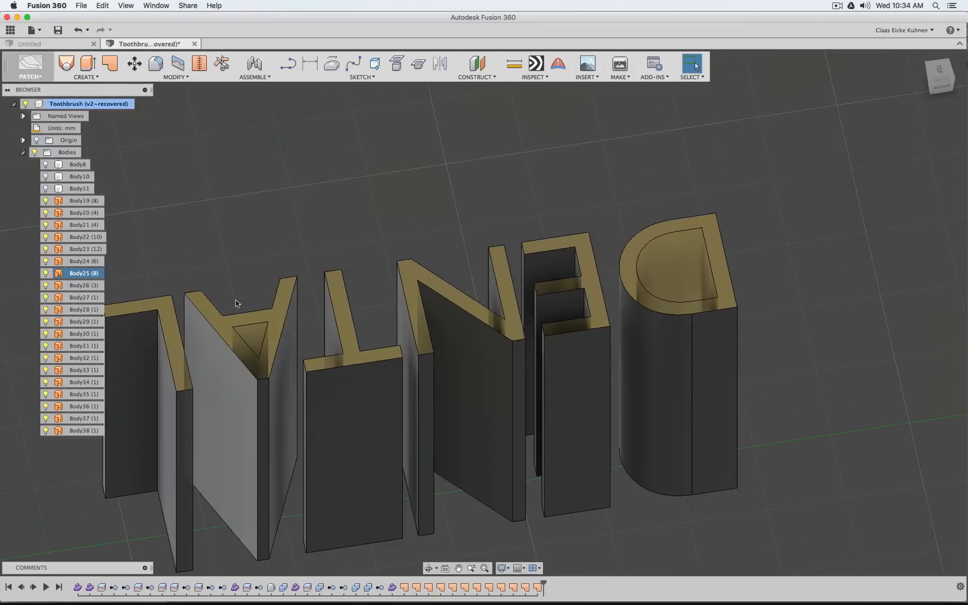
{"action": "scroll", "coordinate": [236, 304], "scroll_direction": "down", "scroll_amount": 5}
{"action": "left_click", "coordinate": [200, 63]}
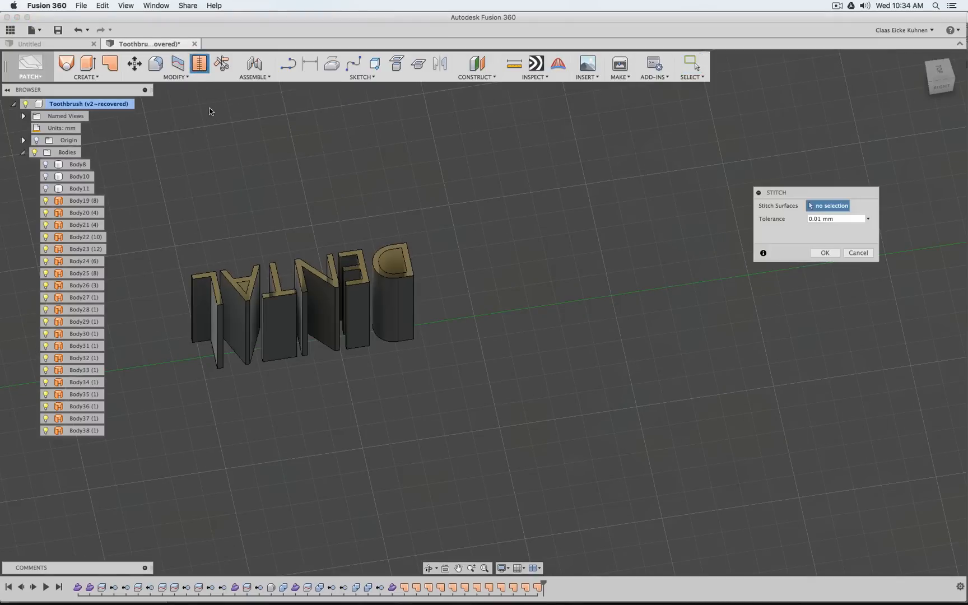
{"action": "left_click", "coordinate": [193, 78]}
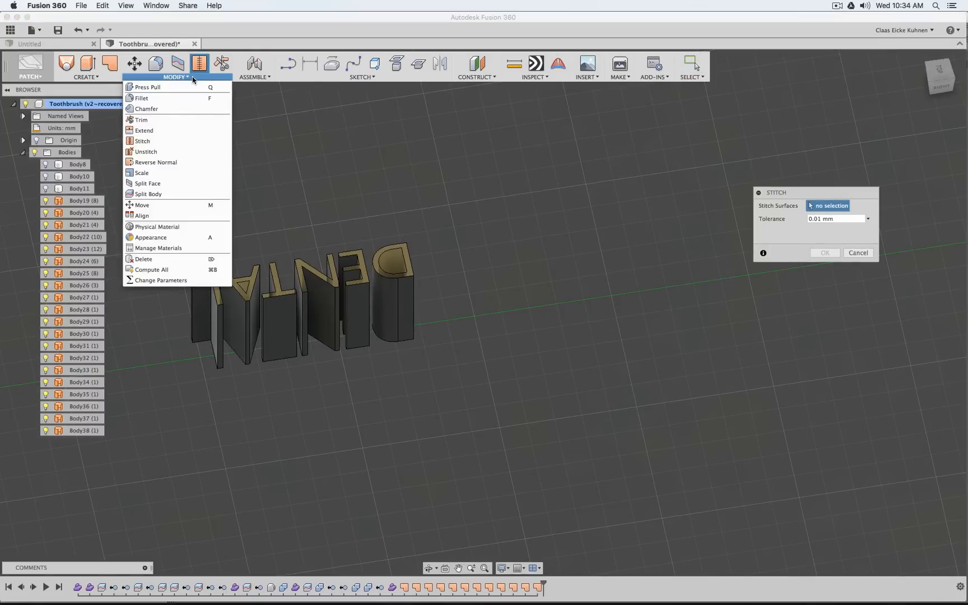
{"action": "left_click_drag", "start_coordinate": [160, 204], "coordinate": [496, 434]}
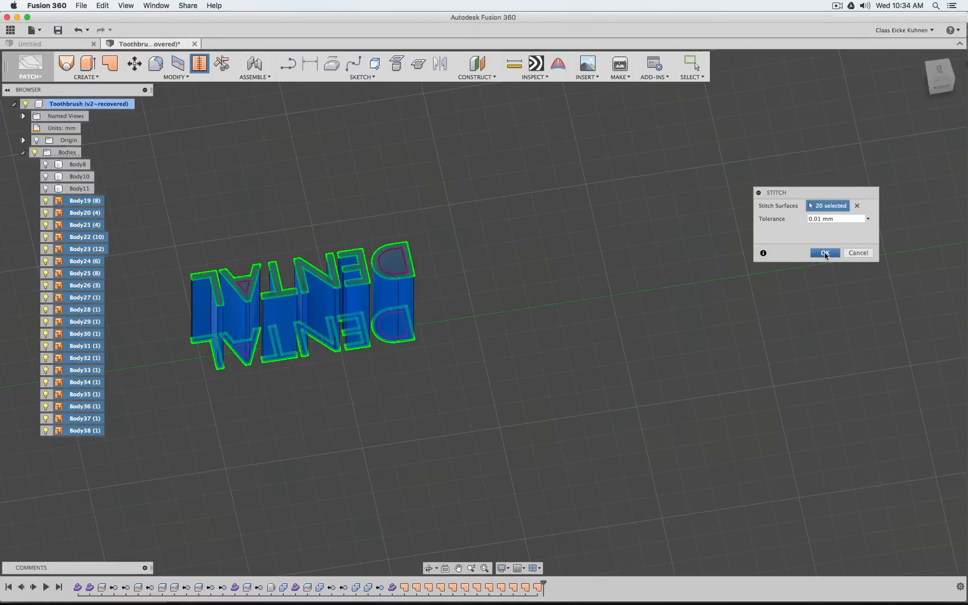
{"action": "left_click", "coordinate": [825, 254]}
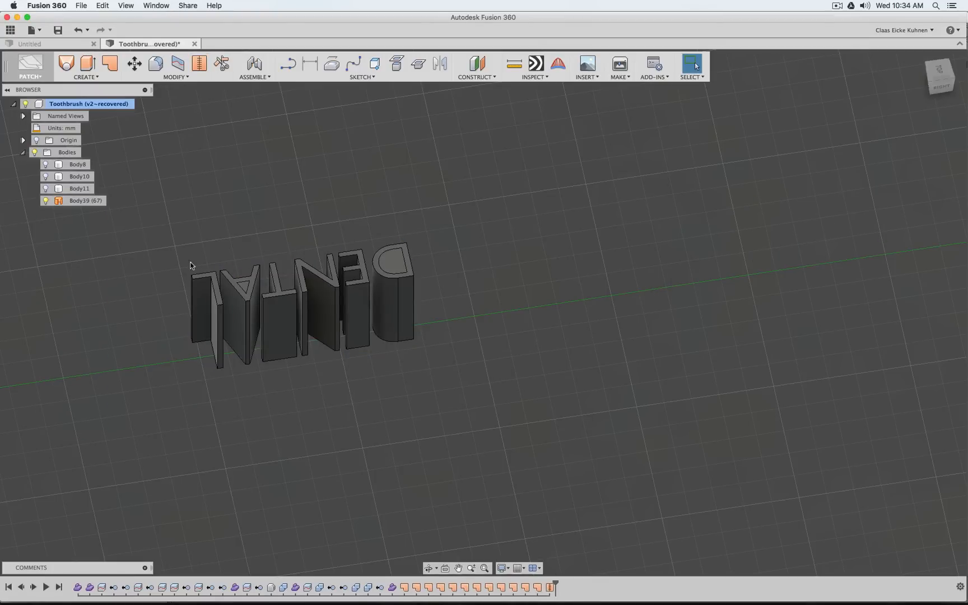
Check the stitched letters around the holes of the A and D, and undo the stitch
{"action": "scroll", "coordinate": [160, 275], "scroll_direction": "up", "scroll_amount": 5}
{"action": "left_click", "coordinate": [341, 302]}
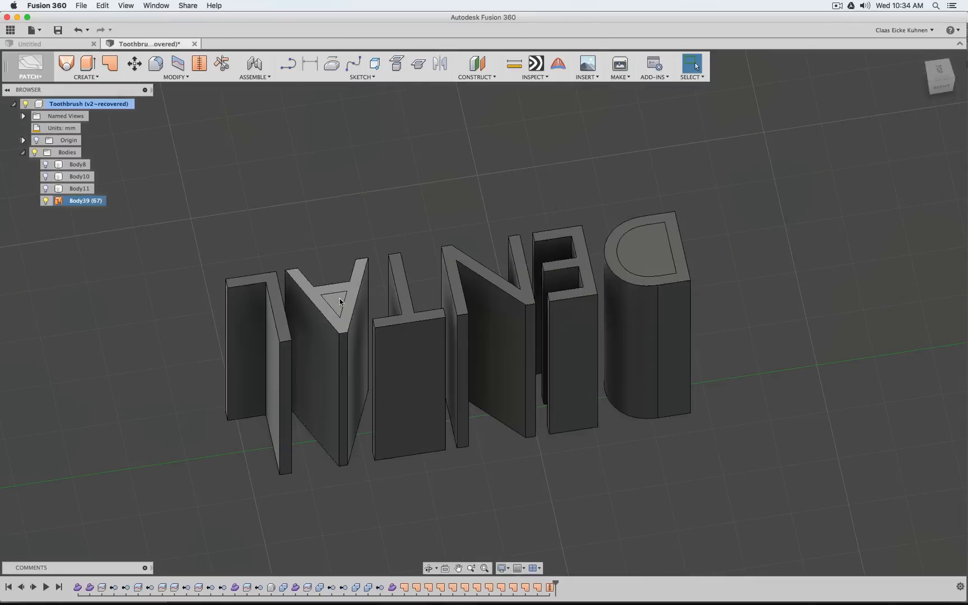
{"action": "left_click", "coordinate": [465, 192]}
{"action": "scroll", "coordinate": [460, 207], "scroll_direction": "down", "scroll_amount": 4}
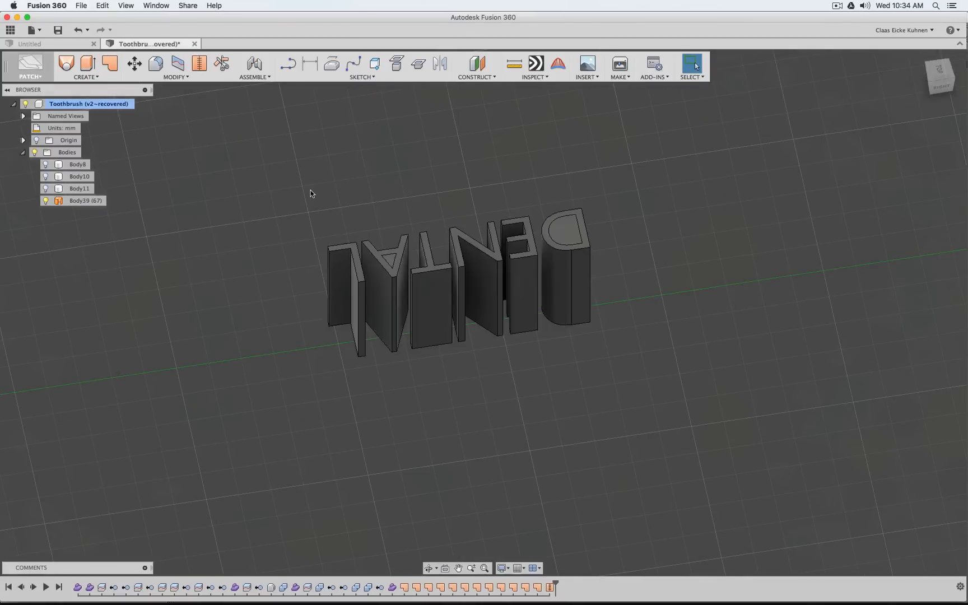
{"action": "key", "text": "super+z"}
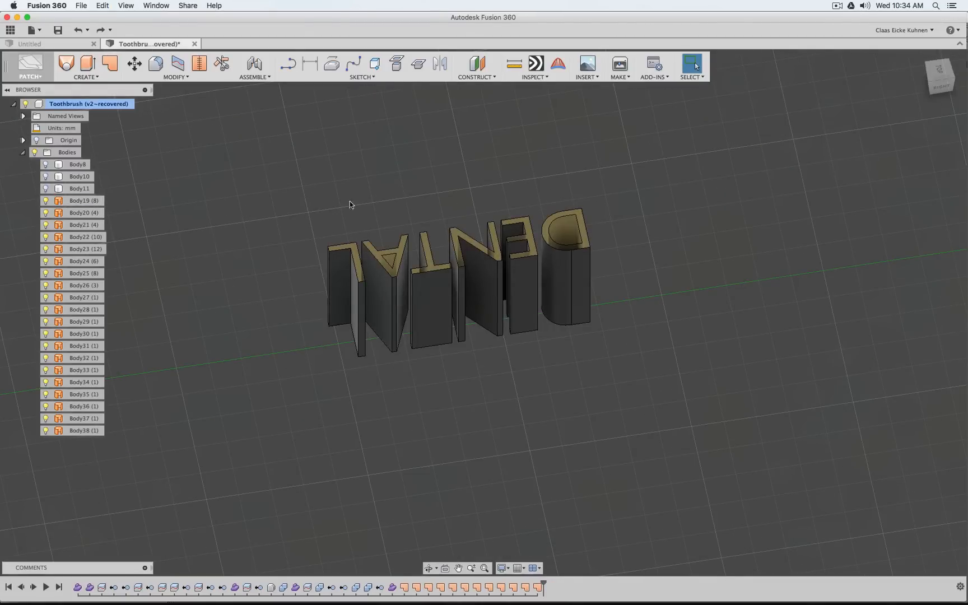
Hide the inner wall surfaces Body26 of the A and Body20 of the D, and check the caps at the letters' other end
{"action": "scroll", "coordinate": [387, 224], "scroll_direction": "down", "scroll_amount": 3}
{"action": "scroll", "coordinate": [403, 233], "scroll_direction": "up", "scroll_amount": 4}
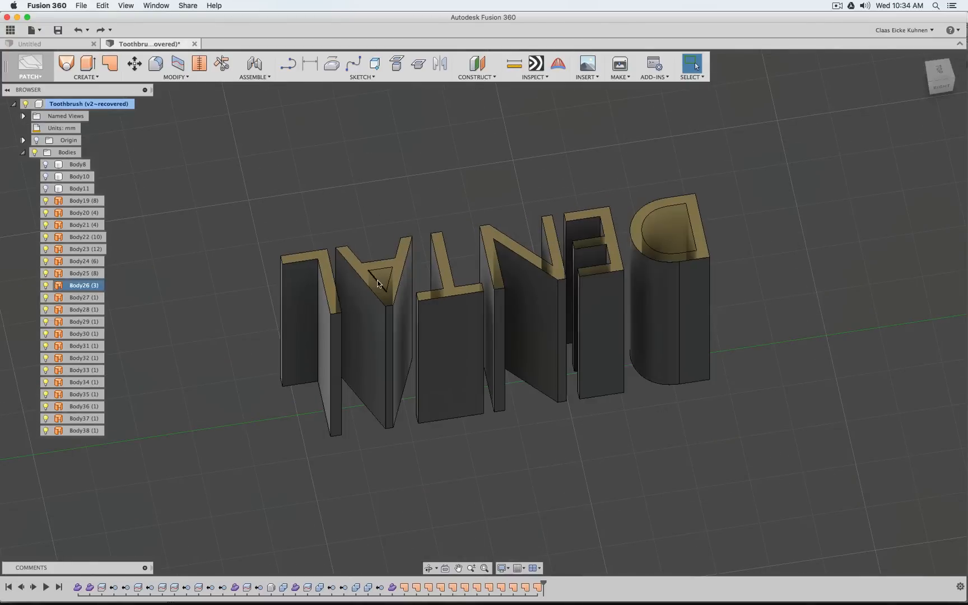
{"action": "left_click", "coordinate": [45, 285]}
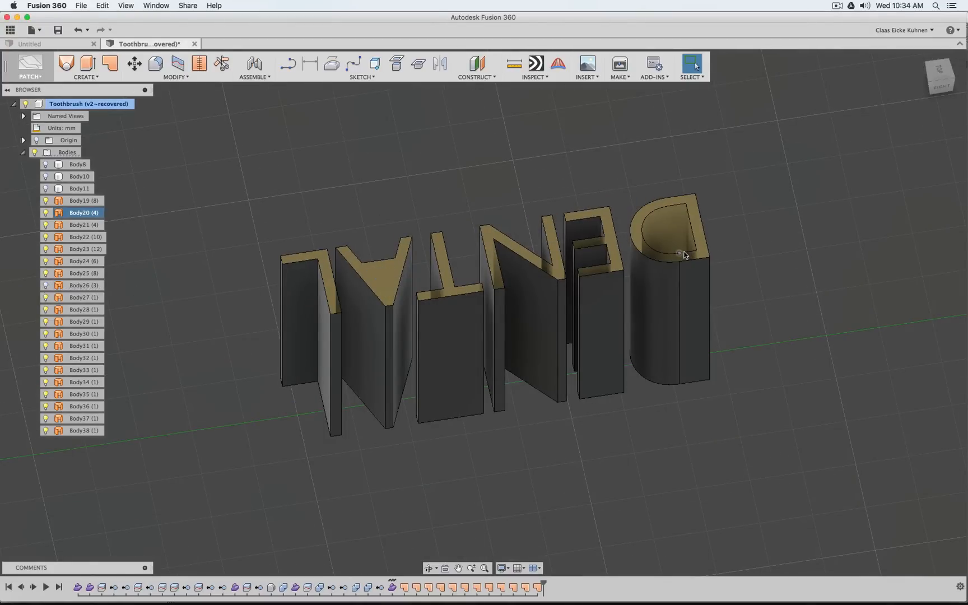
{"action": "left_click", "coordinate": [46, 213]}
{"action": "left_click_drag", "start_coordinate": [942, 81], "coordinate": [937, 28]}
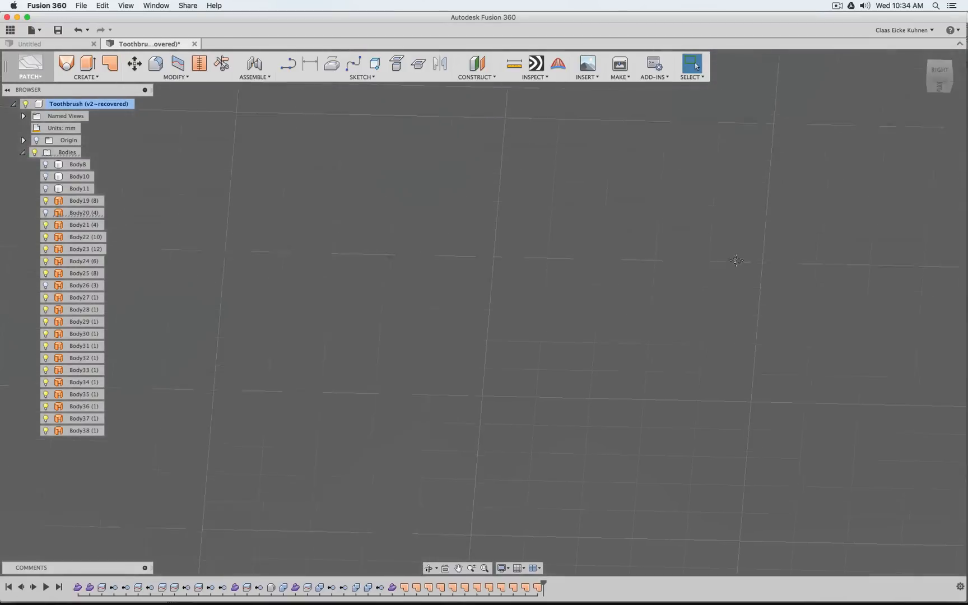
{"action": "middle_click_drag", "start_coordinate": [736, 260], "coordinate": [744, 520]}
{"action": "scroll", "coordinate": [617, 324], "scroll_direction": "up", "scroll_amount": 4}
{"action": "middle_click_drag", "start_coordinate": [413, 327], "coordinate": [568, 389]}
{"action": "scroll", "coordinate": [584, 374], "scroll_direction": "down", "scroll_amount": 3}
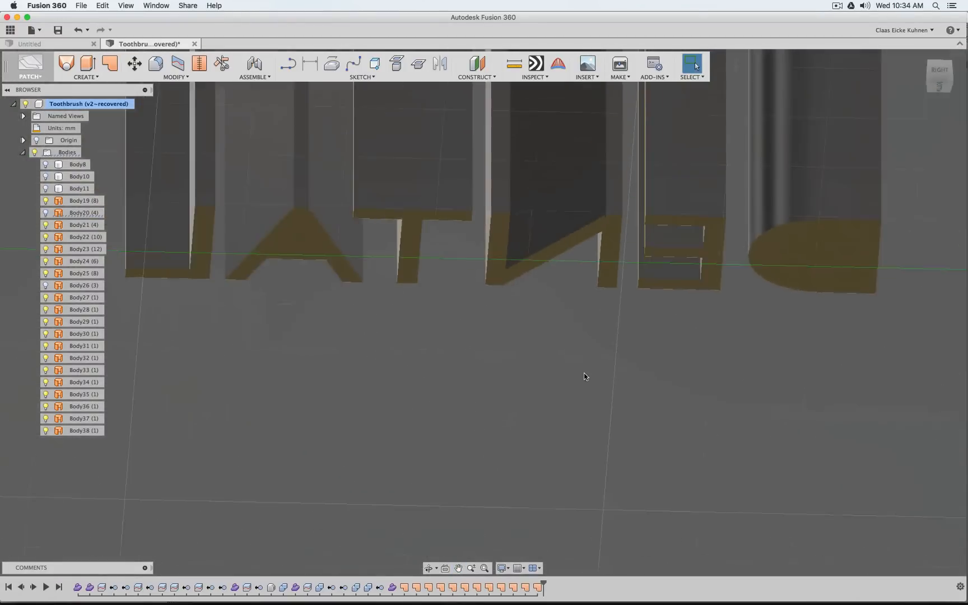
{"action": "left_click_drag", "start_coordinate": [942, 88], "coordinate": [941, 27]}
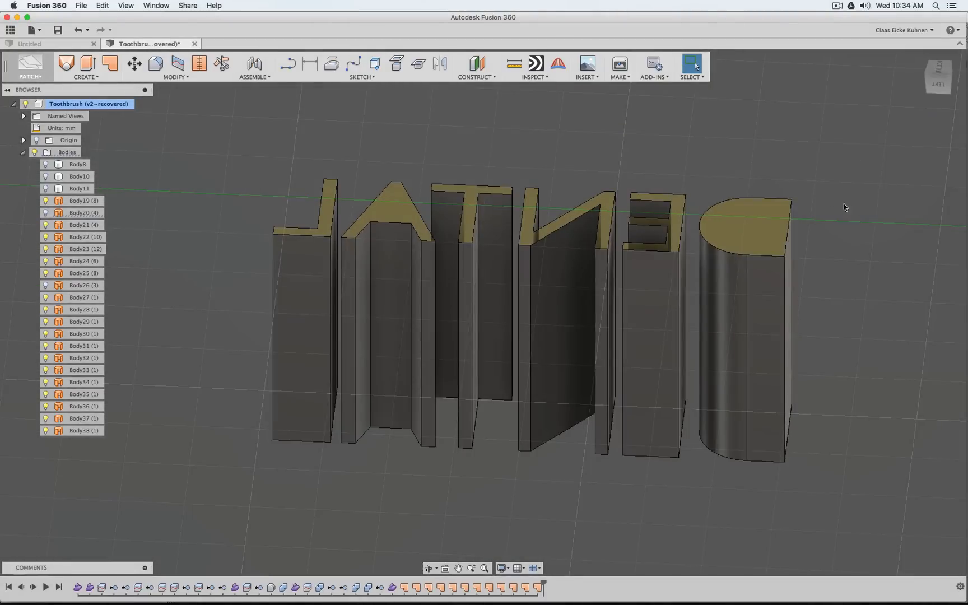
{"action": "left_click_drag", "start_coordinate": [939, 85], "coordinate": [967, 79]}
{"action": "scroll", "coordinate": [853, 204], "scroll_direction": "down", "scroll_amount": 5}
{"action": "scroll", "coordinate": [854, 205], "scroll_direction": "up", "scroll_amount": 3}
{"action": "middle_click_drag", "start_coordinate": [846, 215], "coordinate": [663, 197]}
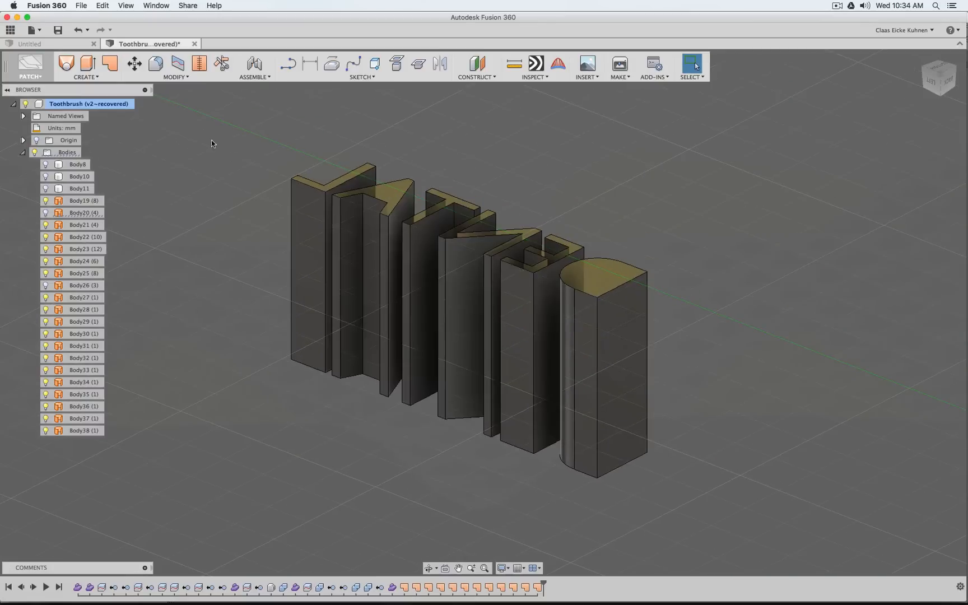
{"action": "left_click", "coordinate": [199, 64]}
{"action": "left_click_drag", "start_coordinate": [231, 133], "coordinate": [708, 521]}
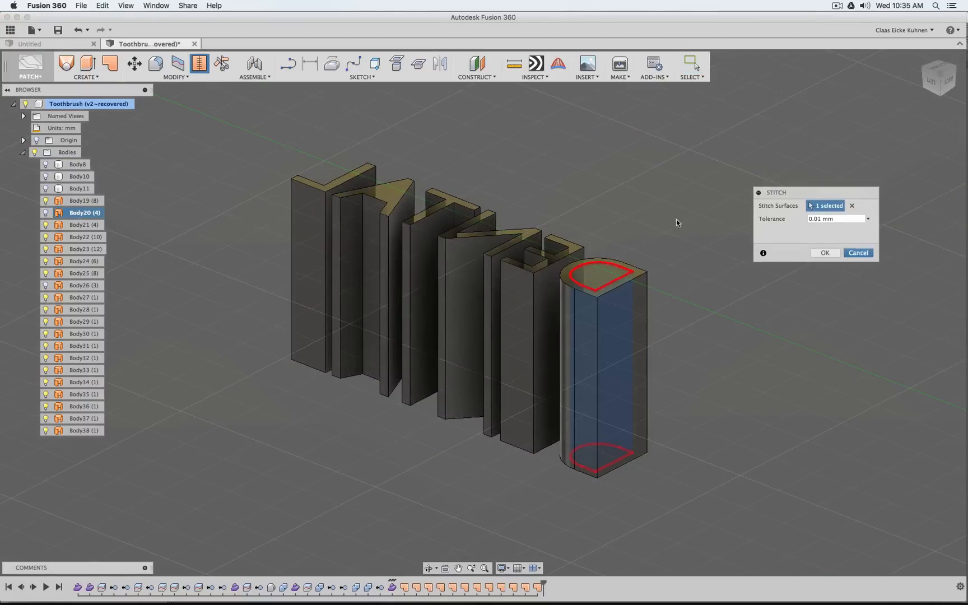
{"action": "key", "text": "Escape"}
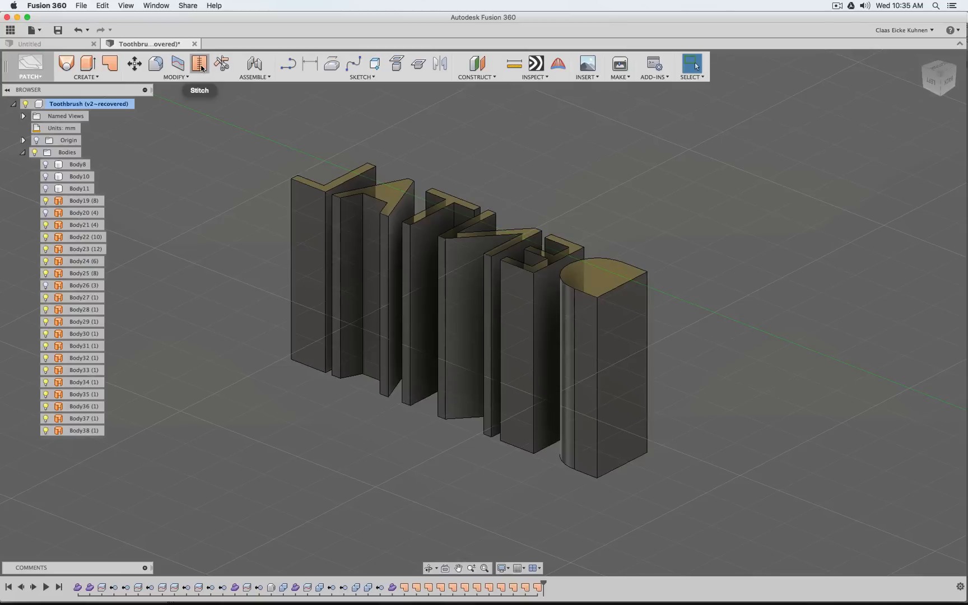
Stitch the 18 visible letter wall and cap surfaces as a new body operation with a tolerance of 0.01 mm
{"action": "left_click", "coordinate": [200, 66]}
{"action": "left_click_drag", "start_coordinate": [226, 124], "coordinate": [730, 525]}
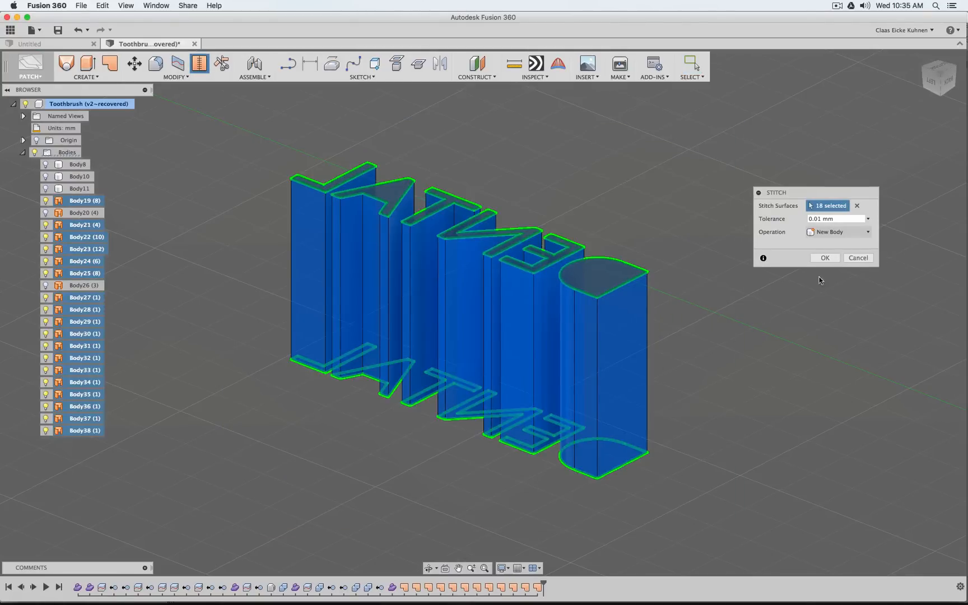
{"action": "left_click", "coordinate": [824, 259]}
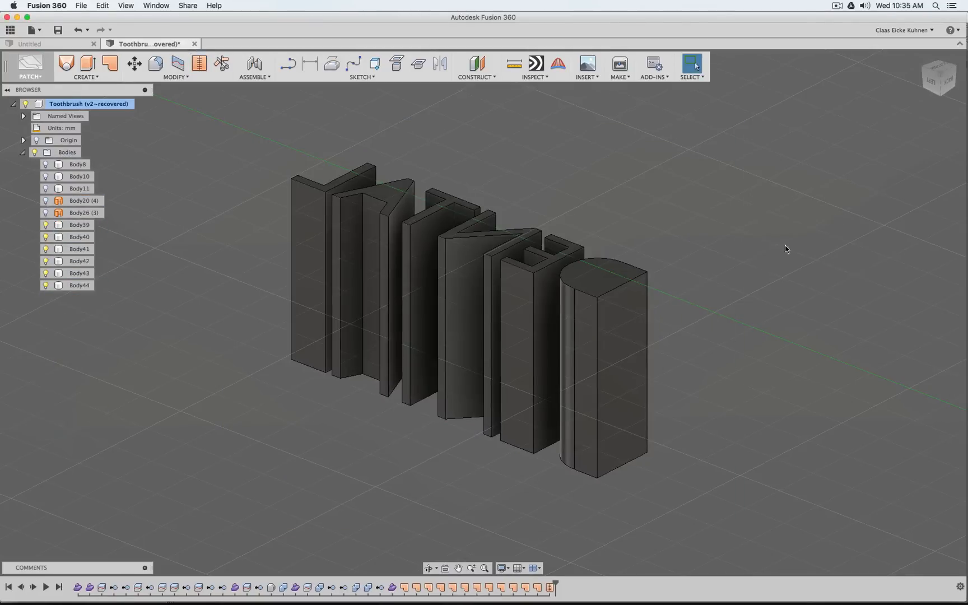
Show the inner wall surfaces Body20 and Body26, and split the letter D with Body20, with Extend Splitting Tool turned off
{"action": "left_click", "coordinate": [45, 212]}
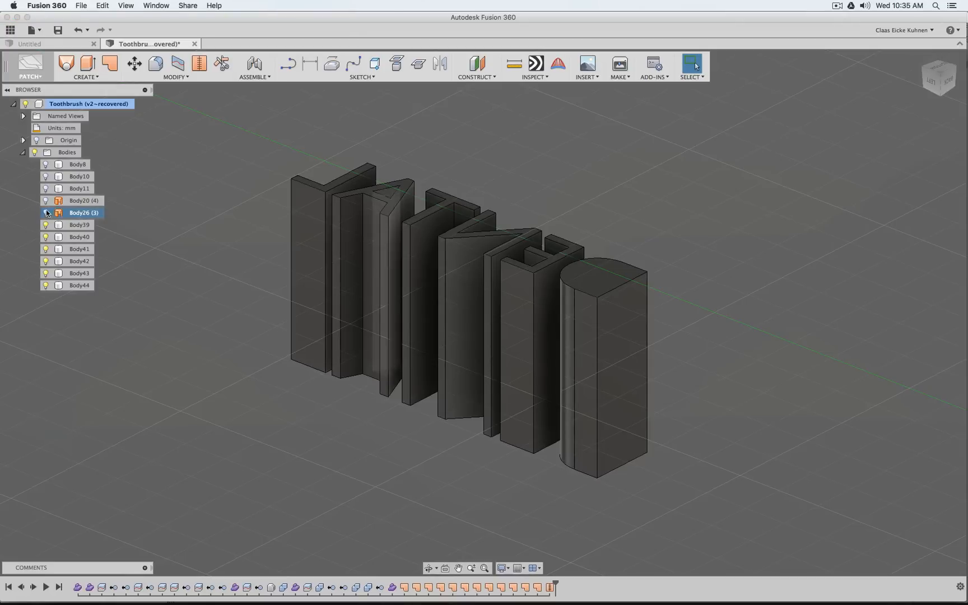
{"action": "left_click", "coordinate": [46, 201]}
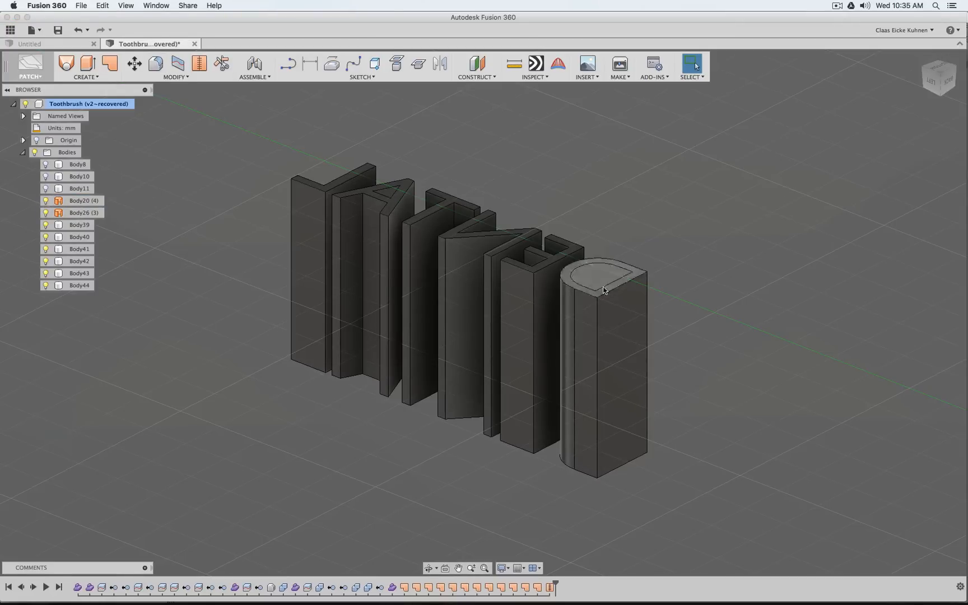
{"action": "left_click", "coordinate": [180, 78]}
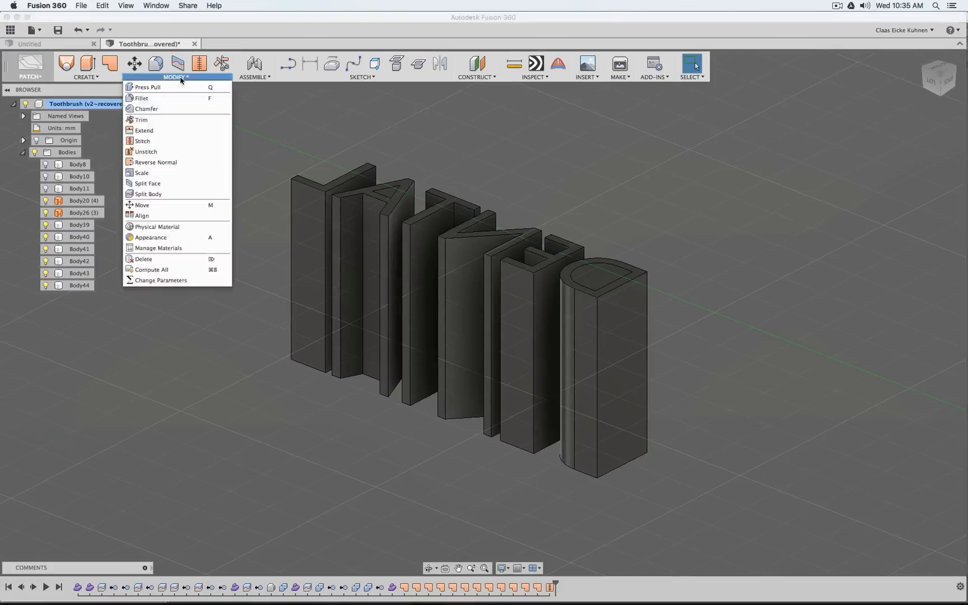
{"action": "left_click", "coordinate": [185, 194]}
{"action": "left_click", "coordinate": [633, 303]}
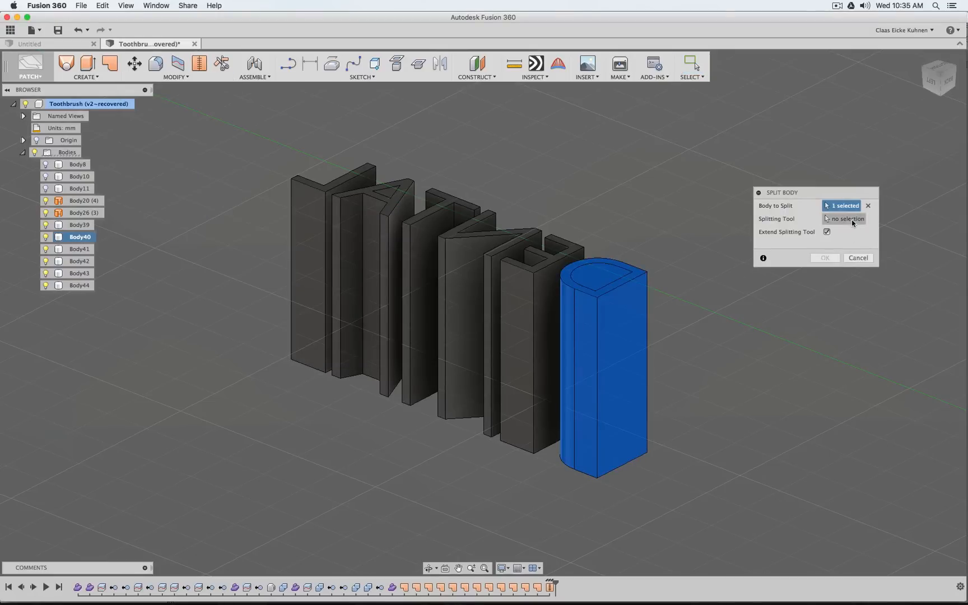
{"action": "left_click", "coordinate": [608, 260]}
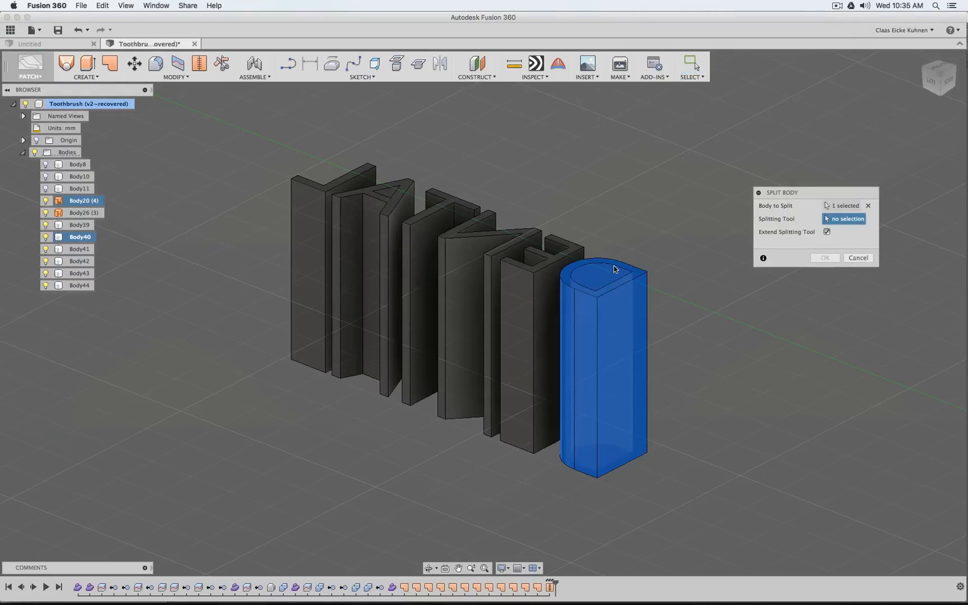
{"action": "left_click", "coordinate": [826, 232]}
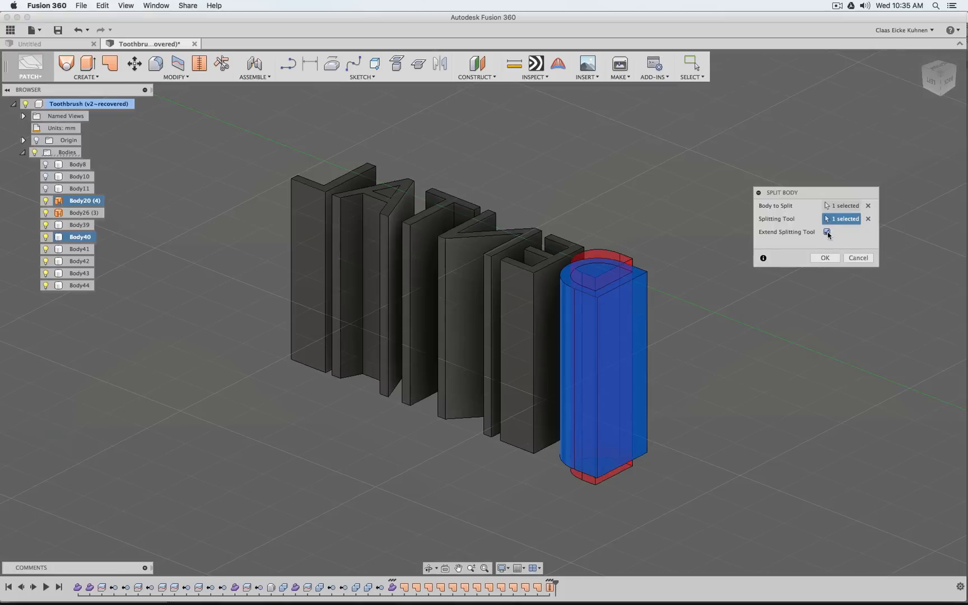
{"action": "left_click", "coordinate": [825, 257]}
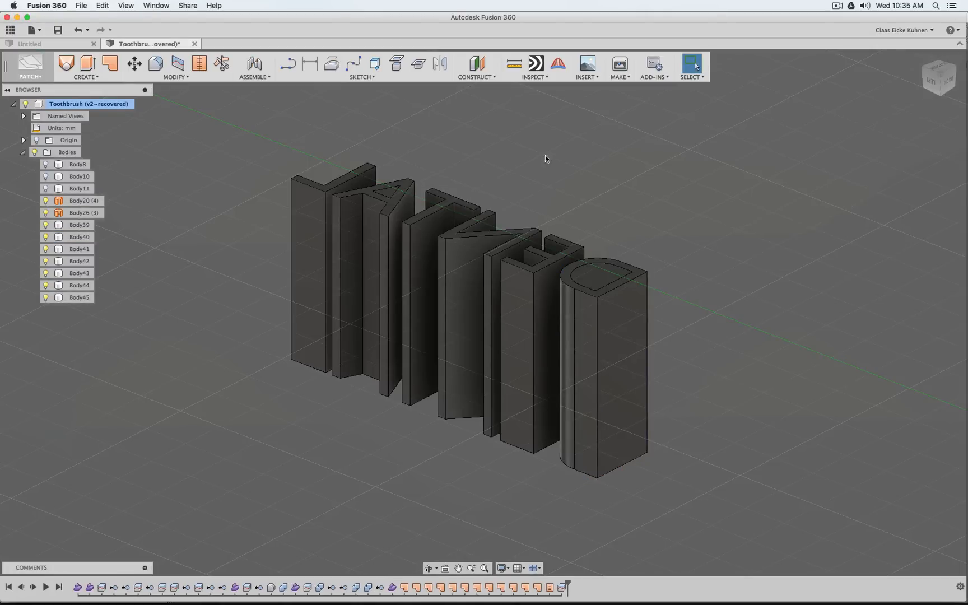
Split the letter A with its inner wall surface Body26, with Extend Splitting Tool turned off
{"action": "right_click", "coordinate": [572, 169]}
{"action": "left_click", "coordinate": [574, 140]}
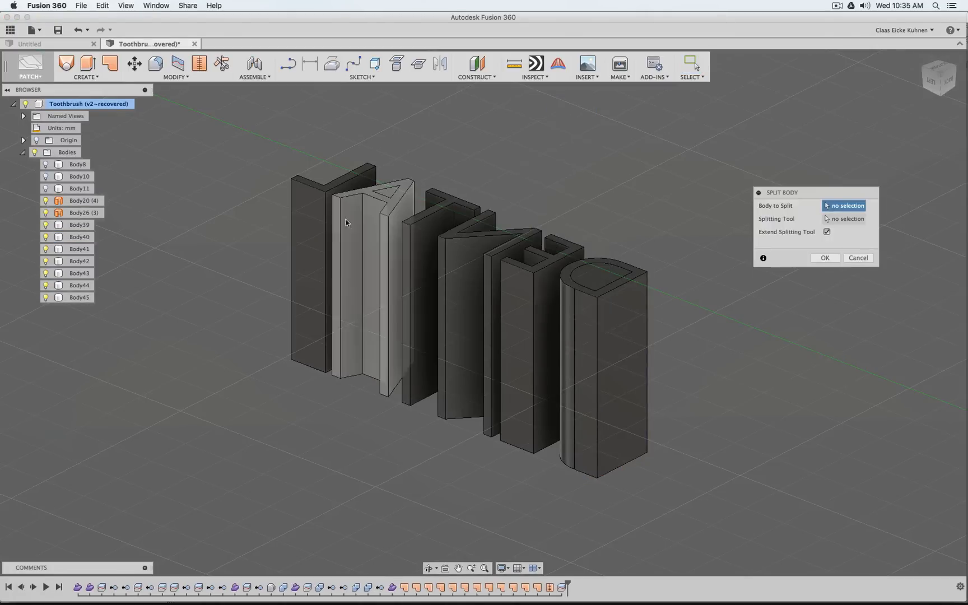
{"action": "left_click", "coordinate": [387, 225]}
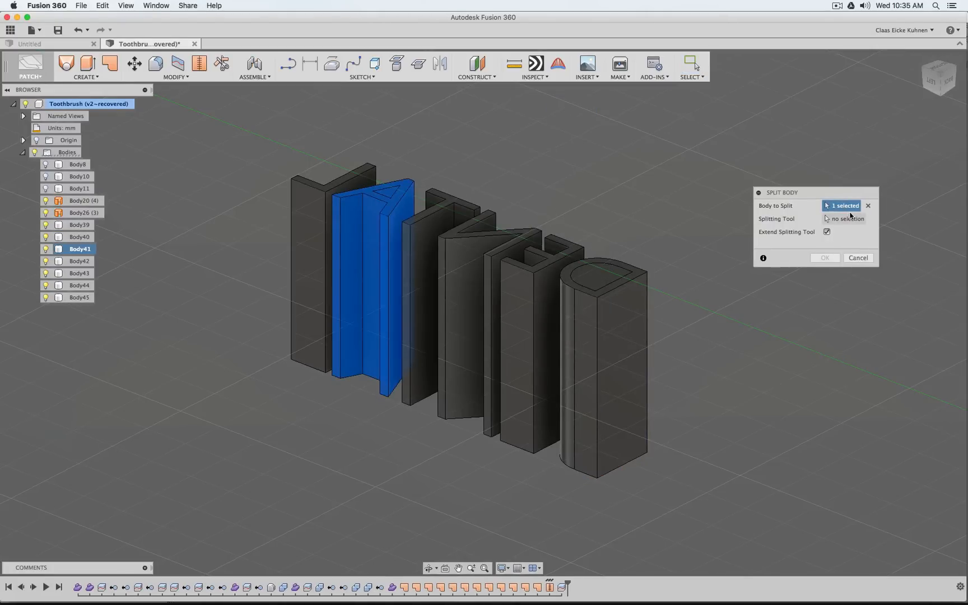
{"action": "left_click", "coordinate": [390, 191]}
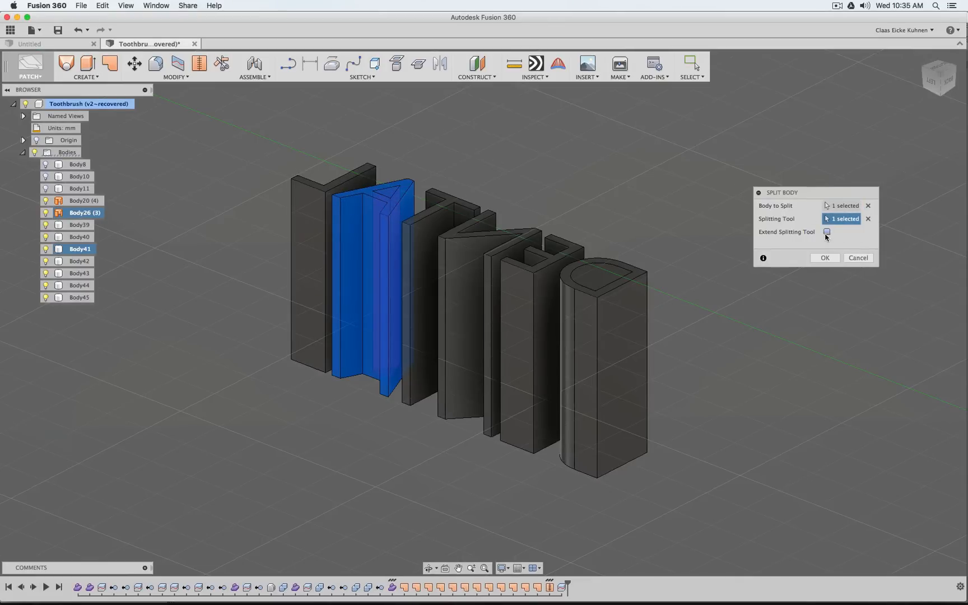
{"action": "left_click", "coordinate": [827, 232]}
{"action": "left_click", "coordinate": [823, 258]}
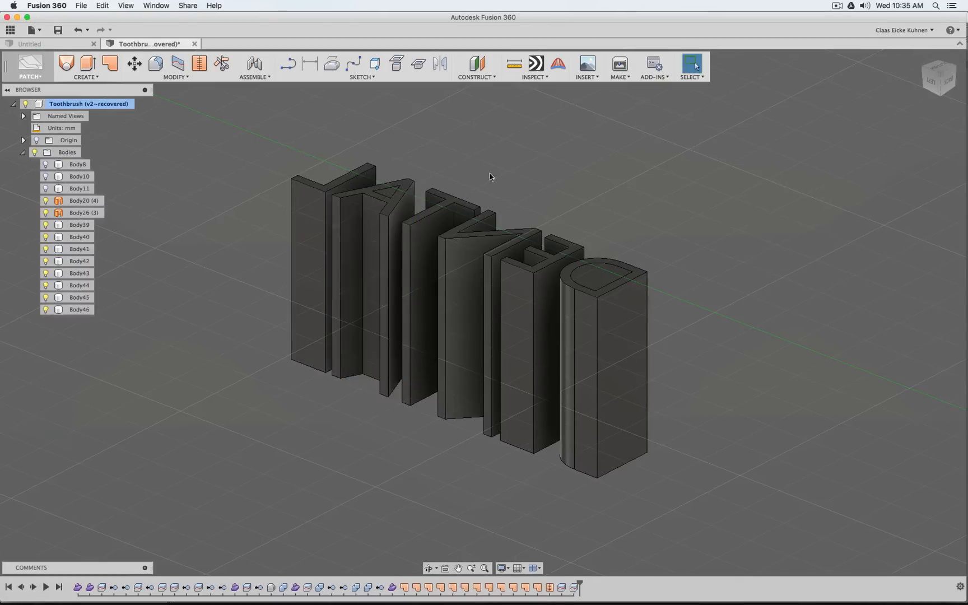
Remove the inner wall surfaces Body20 and Body26 from the model
{"action": "left_click", "coordinate": [66, 201]}
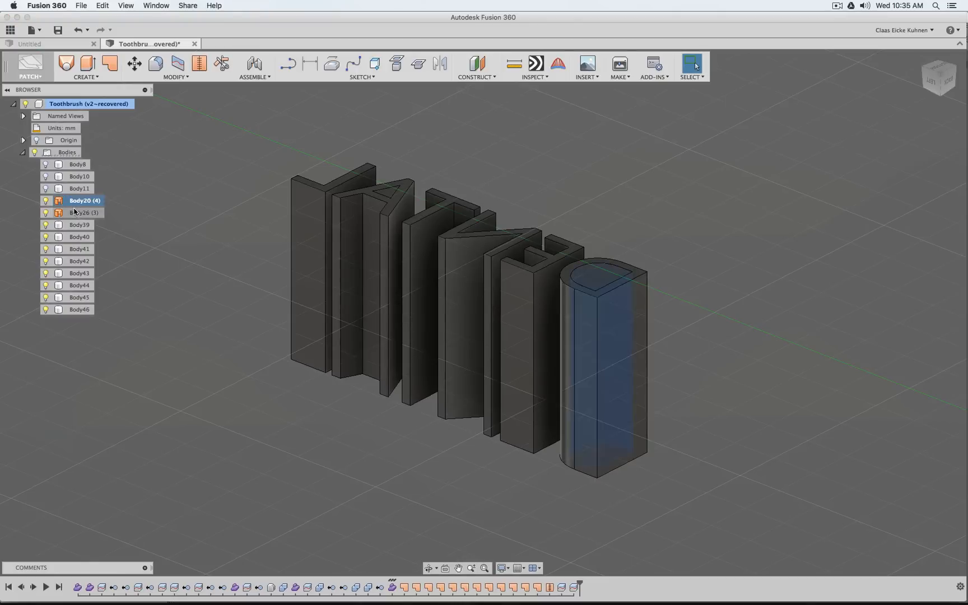
{"action": "left_click", "coordinate": [74, 213], "text": "shift"}
{"action": "right_click", "coordinate": [75, 213]}
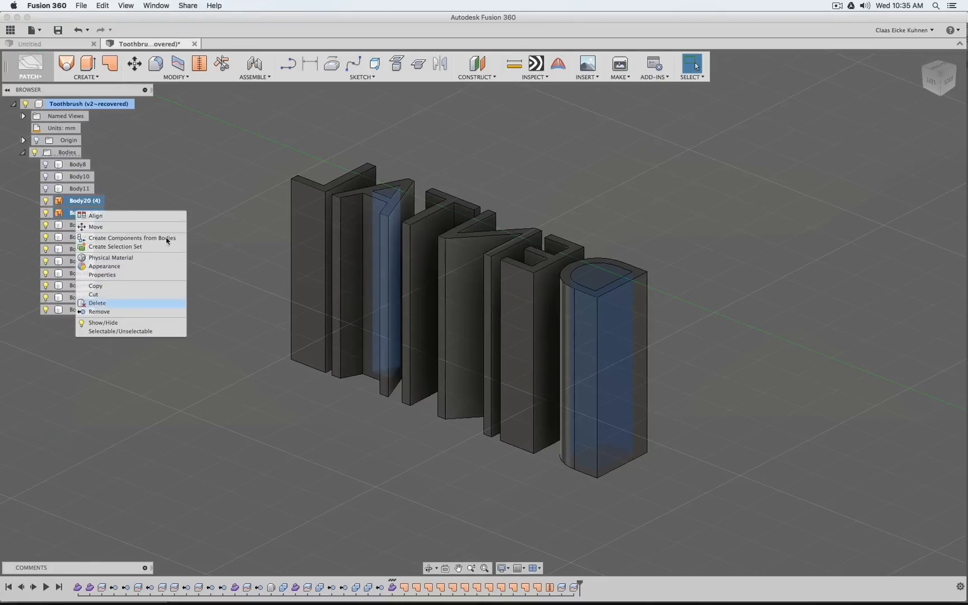
{"action": "left_click", "coordinate": [99, 311]}
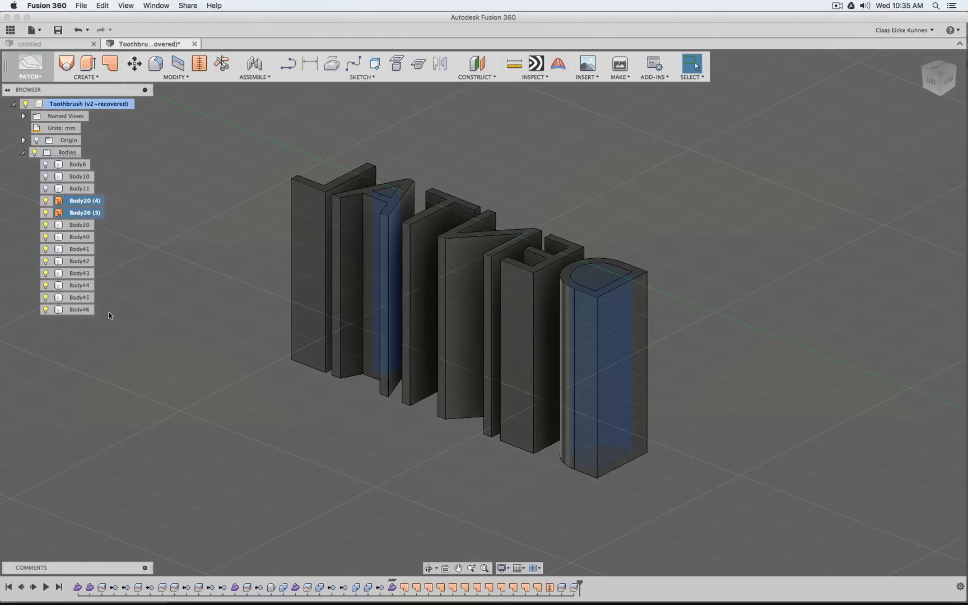
Remove the solid cores Body45 and Body46 that fill the holes of the D and the A
{"action": "left_click", "coordinate": [78, 286]}
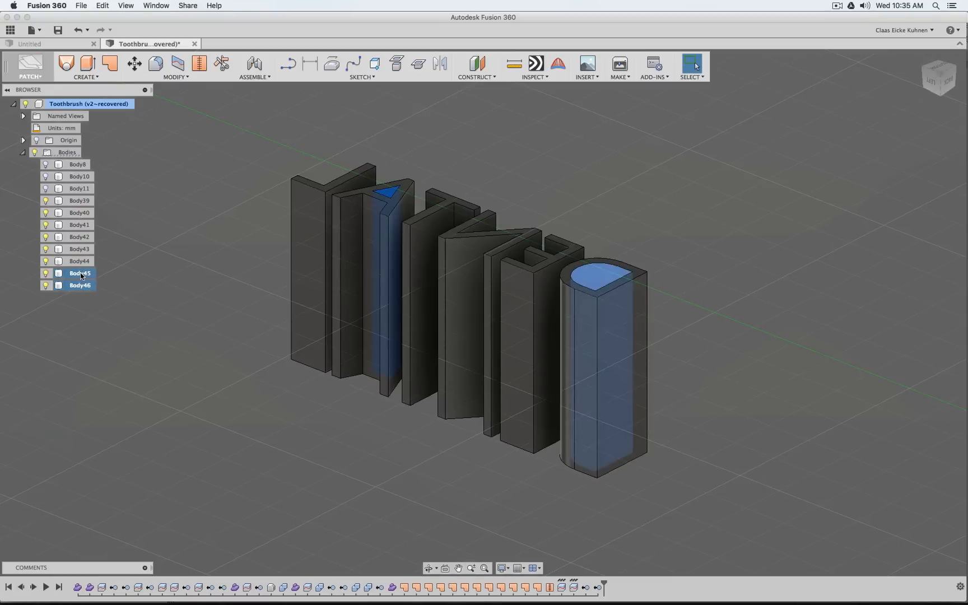
{"action": "right_click", "coordinate": [82, 275]}
{"action": "left_click", "coordinate": [128, 374]}
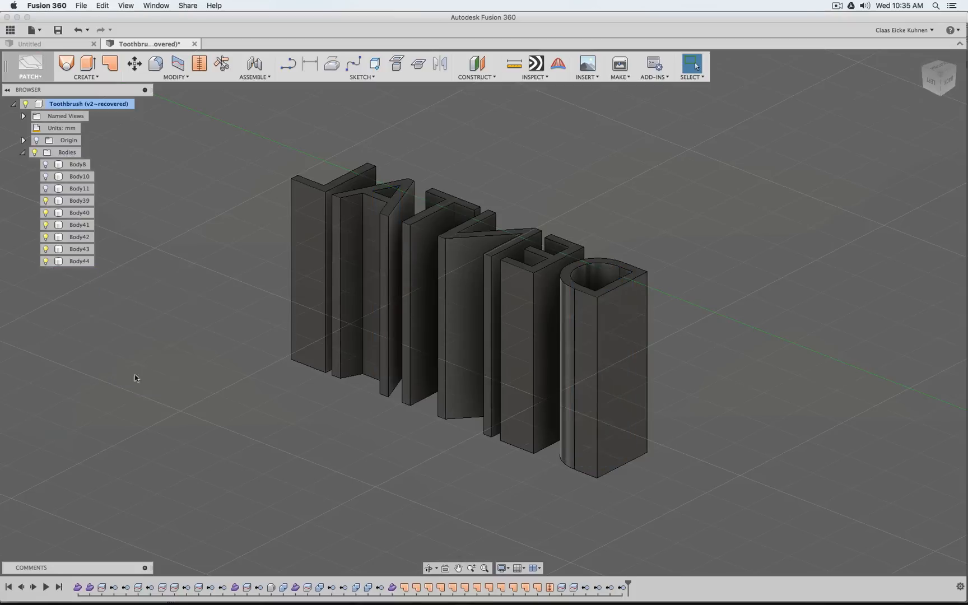
Show the toothbrush handle Body8 together with the DENTAL letters, keeping Body10 and Body11 hidden
{"action": "left_click", "coordinate": [942, 71]}
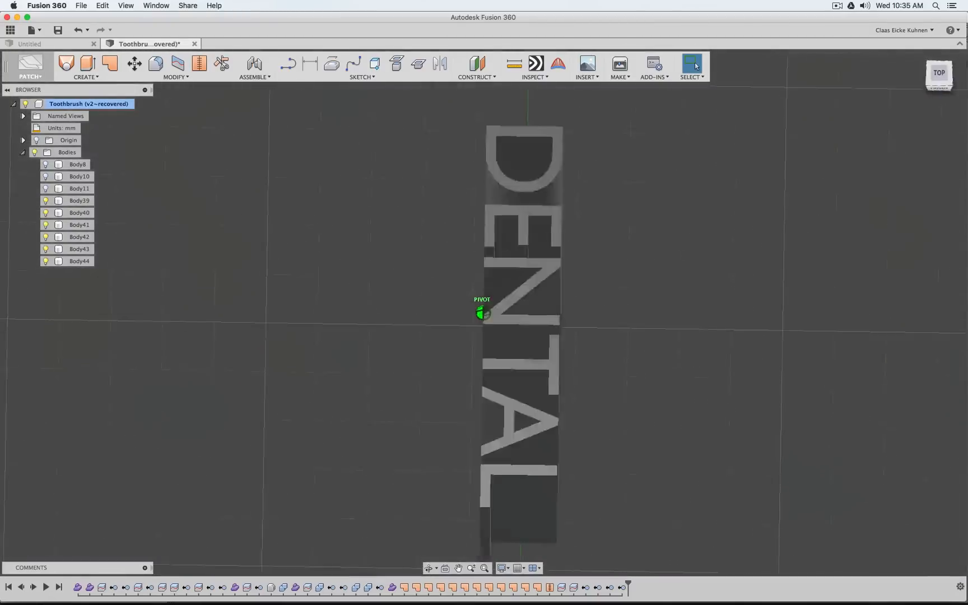
{"action": "mouse_move", "coordinate": [482, 313]}
{"action": "middle_mouse_down", "text": "shift"}
{"action": "mouse_move", "coordinate": [617, 281]}
{"action": "mouse_move", "coordinate": [555, 325]}
{"action": "mouse_move", "coordinate": [510, 319]}
{"action": "mouse_move", "coordinate": [593, 280]}
{"action": "mouse_move", "coordinate": [487, 342]}
{"action": "middle_mouse_up", "text": "shift"}
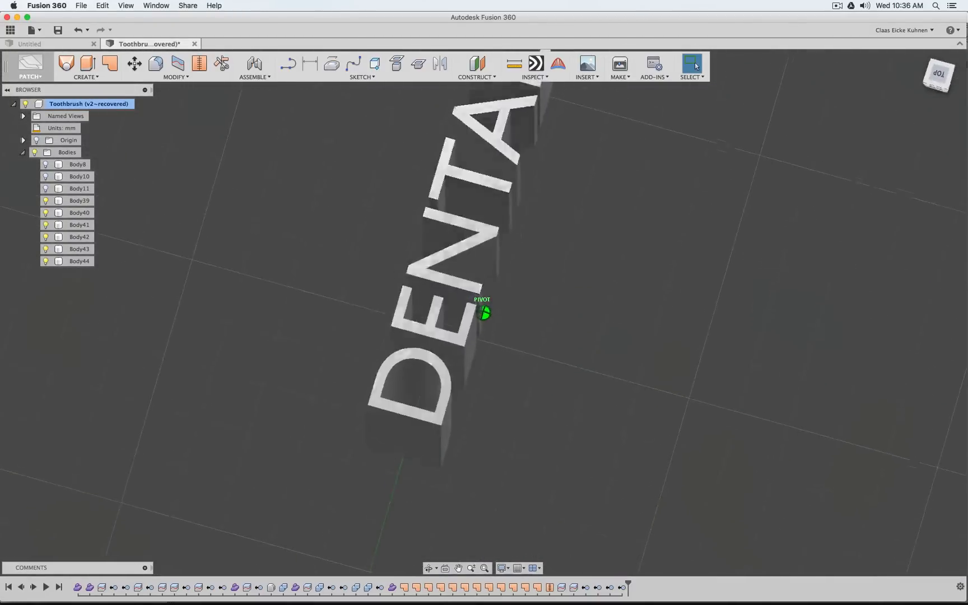
{"action": "left_click_drag", "start_coordinate": [941, 104], "coordinate": [886, 76]}
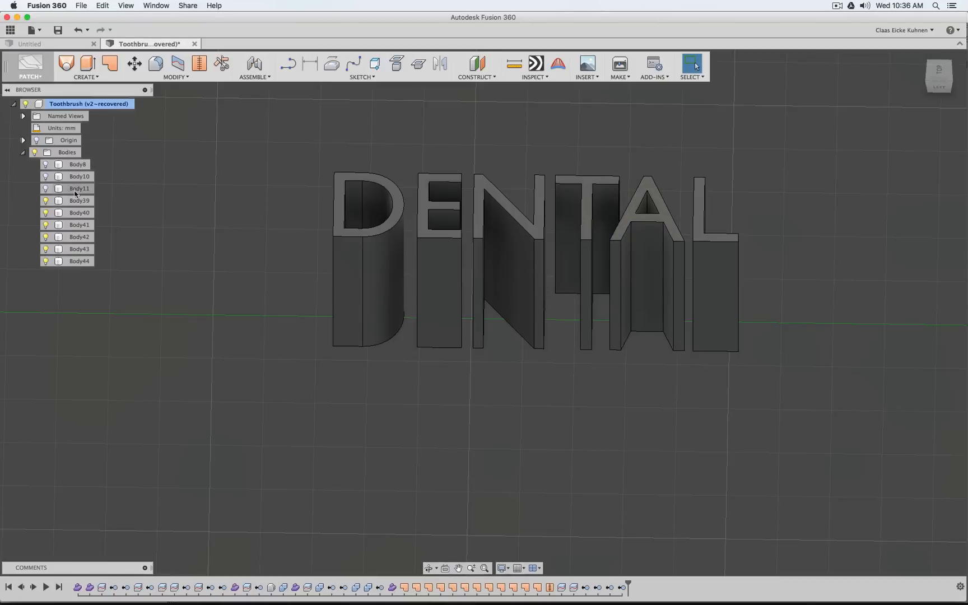
{"action": "left_click", "coordinate": [46, 189]}
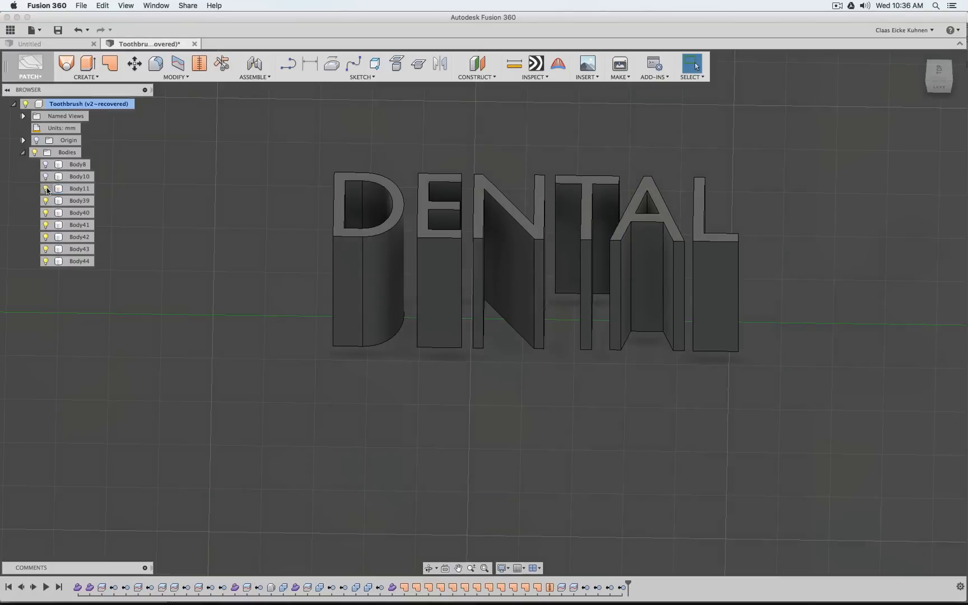
{"action": "left_click", "coordinate": [46, 177]}
{"action": "left_click", "coordinate": [46, 176]}
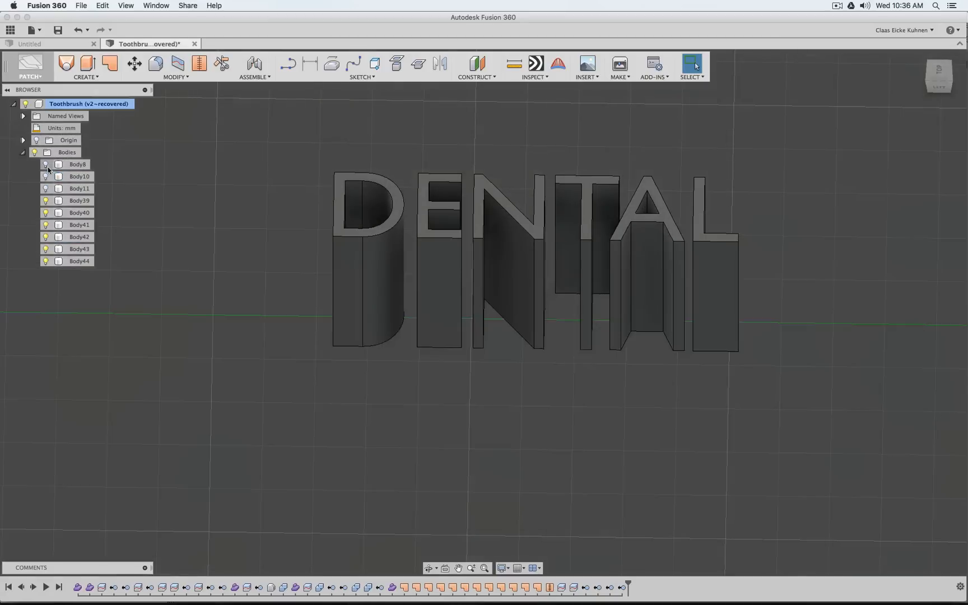
{"action": "left_click", "coordinate": [47, 165]}
{"action": "scroll", "coordinate": [418, 111], "scroll_direction": "down", "scroll_amount": 5}
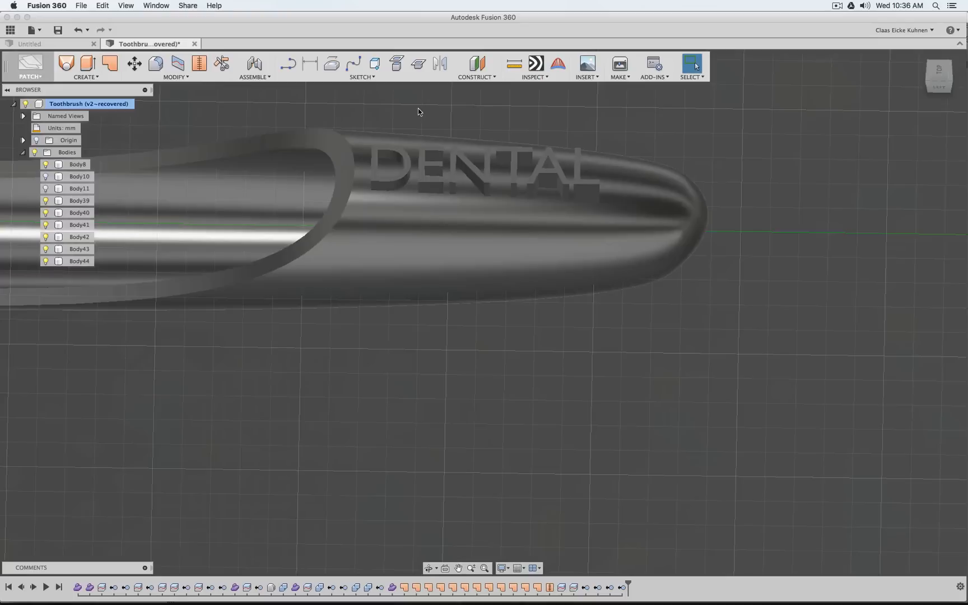
Switch from the Patch workspace to the Model workspace
{"action": "left_click", "coordinate": [183, 77]}
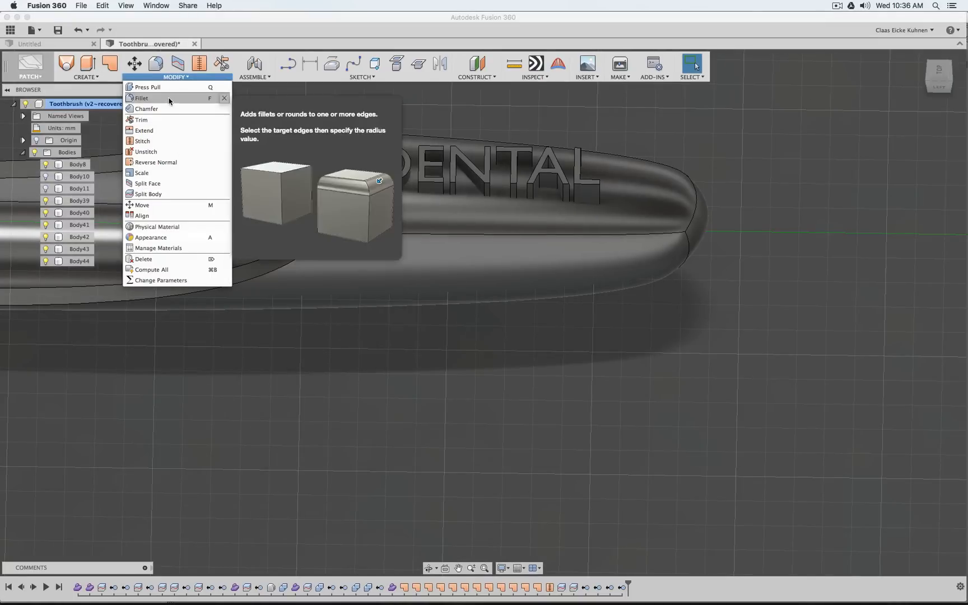
{"action": "left_click", "coordinate": [32, 69]}
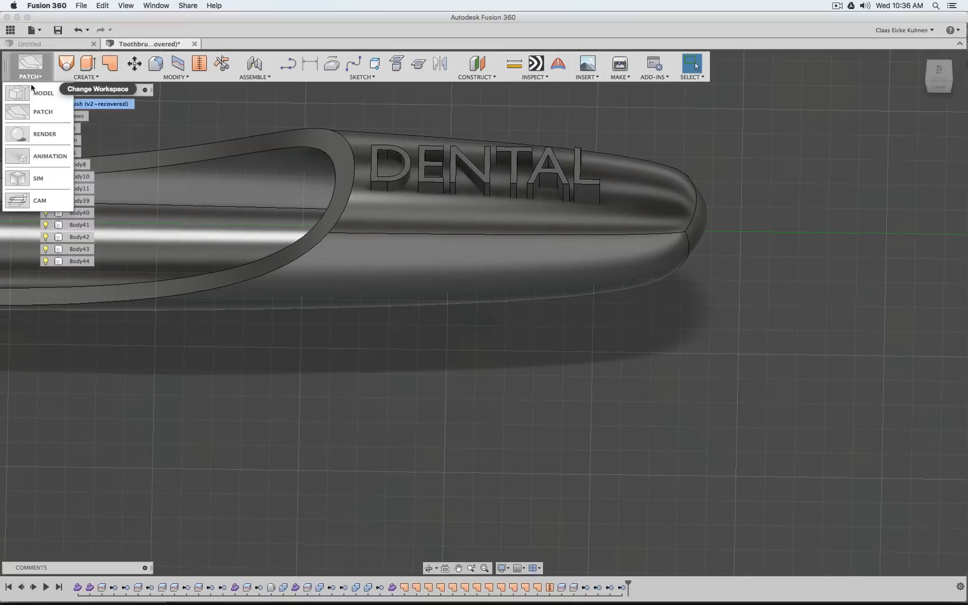
{"action": "left_click", "coordinate": [40, 93]}
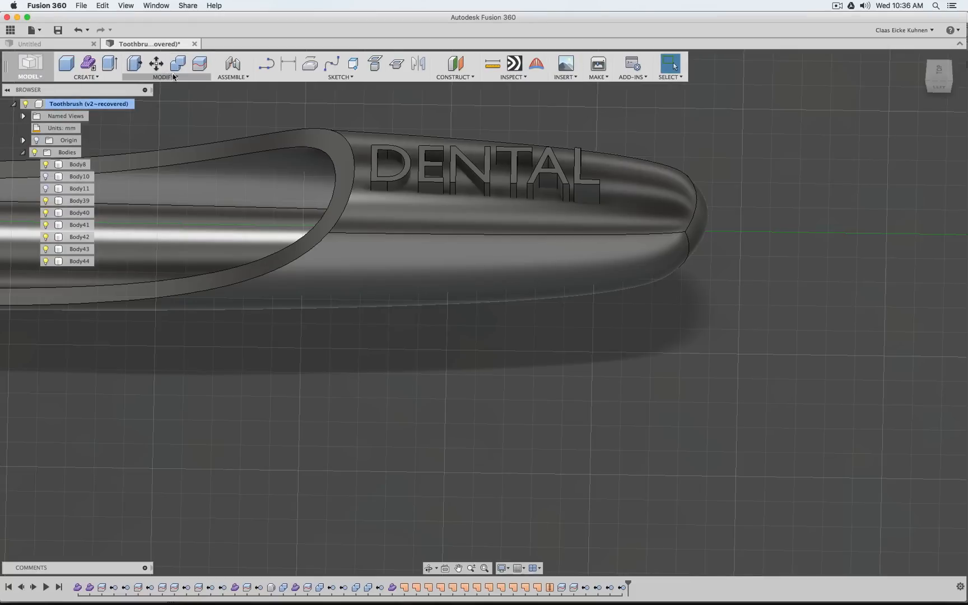
Combine the six DENTAL letter bodies with handle Body8 as a Cut, with Keep Tools enabled
{"action": "left_click", "coordinate": [170, 77]}
{"action": "left_click", "coordinate": [148, 162]}
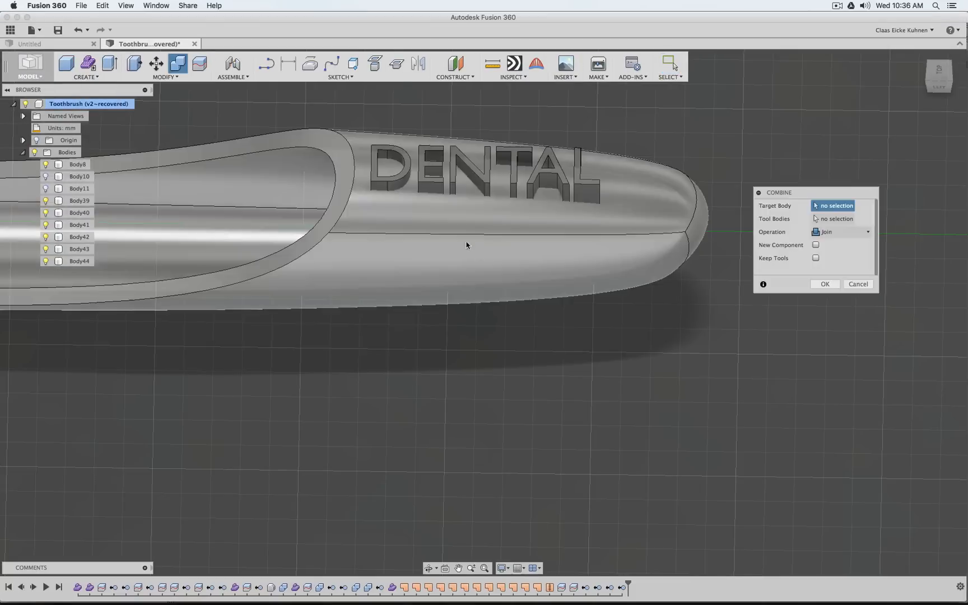
{"action": "left_click", "coordinate": [554, 267]}
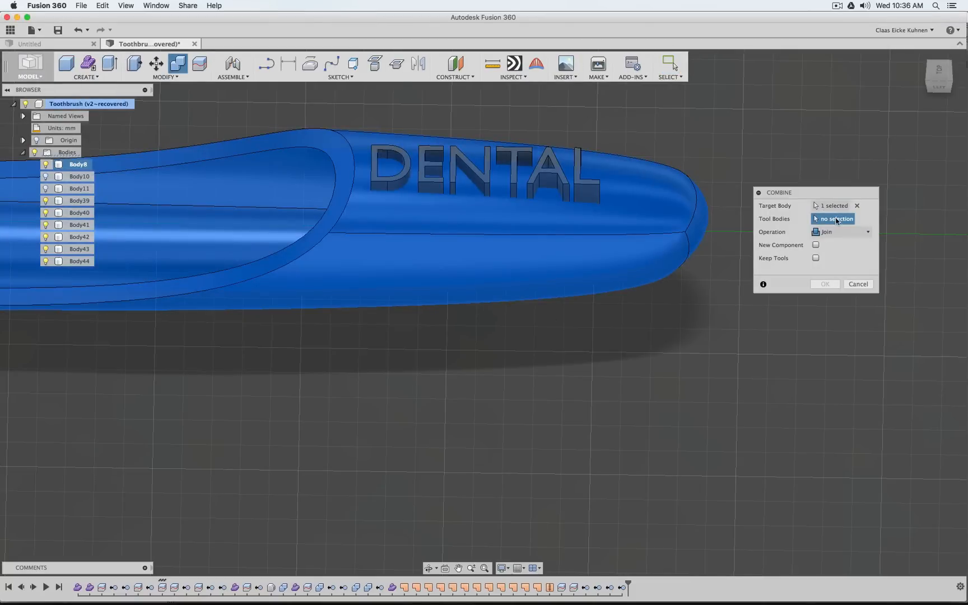
{"action": "left_click", "coordinate": [389, 168]}
{"action": "left_click", "coordinate": [431, 168]}
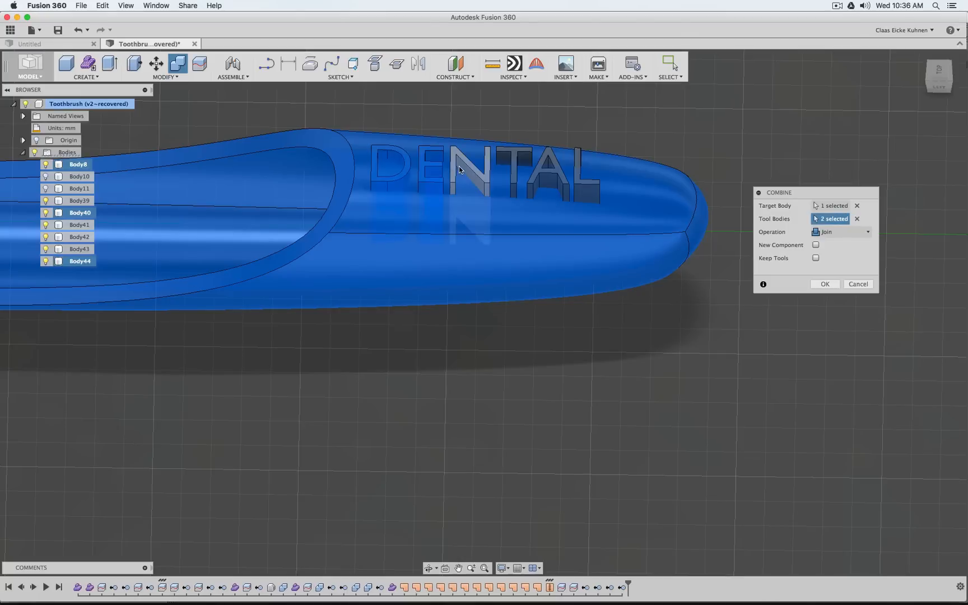
{"action": "left_click", "coordinate": [460, 170]}
{"action": "left_click", "coordinate": [513, 166]}
{"action": "left_click", "coordinate": [549, 170]}
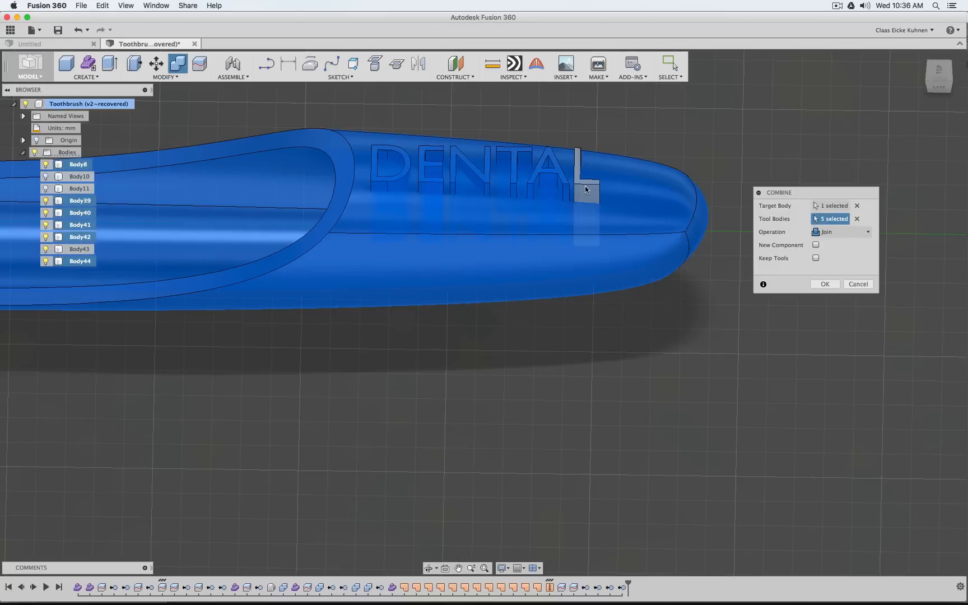
{"action": "left_click", "coordinate": [586, 190]}
{"action": "left_click", "coordinate": [834, 234]}
{"action": "left_click", "coordinate": [841, 254]}
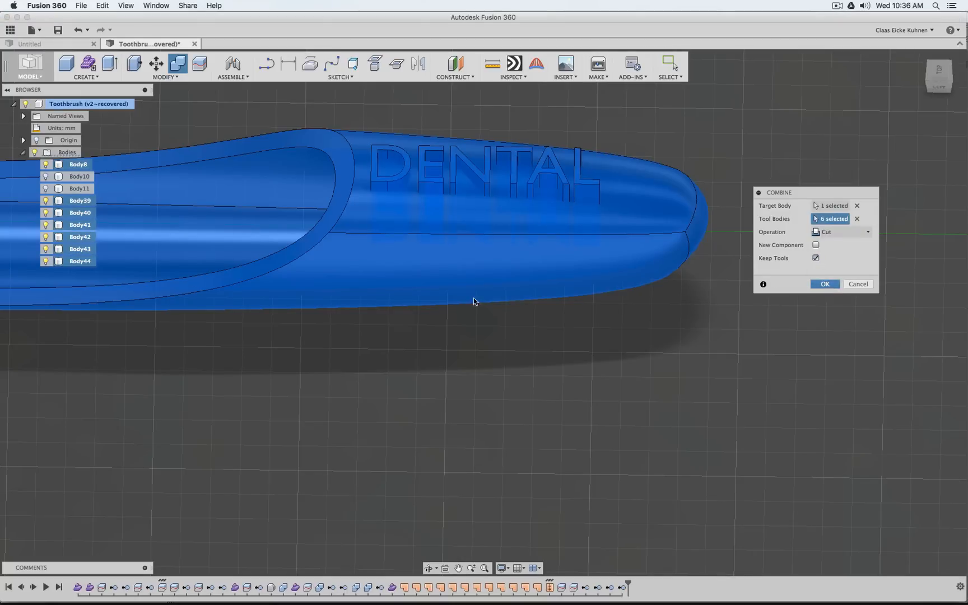
{"action": "key", "text": "Return"}
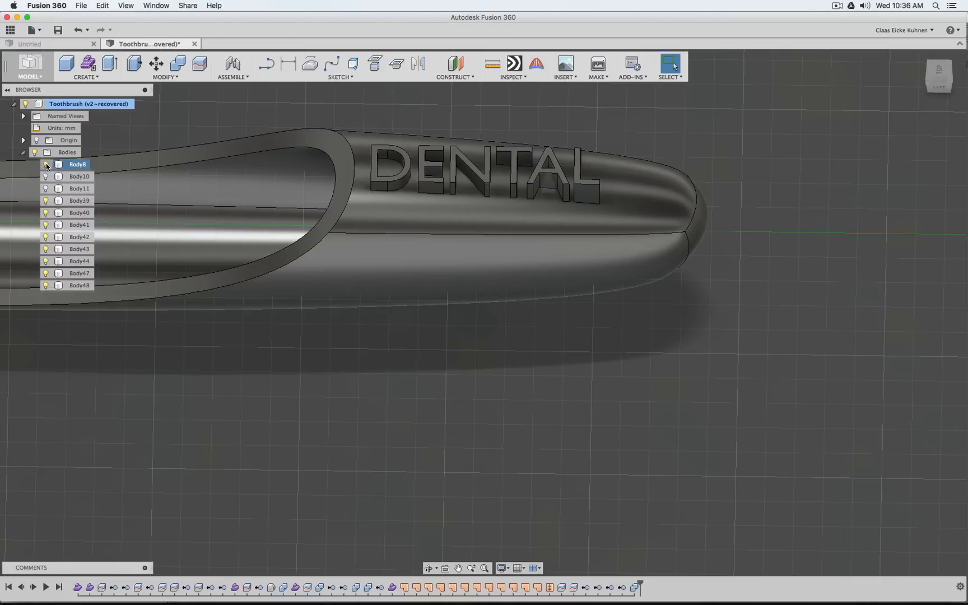
Hide Body8 and the letter bodies Body39 to Body44, and toggle Body47 and Body48 to check the cut pieces
{"action": "left_click", "coordinate": [45, 201]}
{"action": "left_click", "coordinate": [46, 213]}
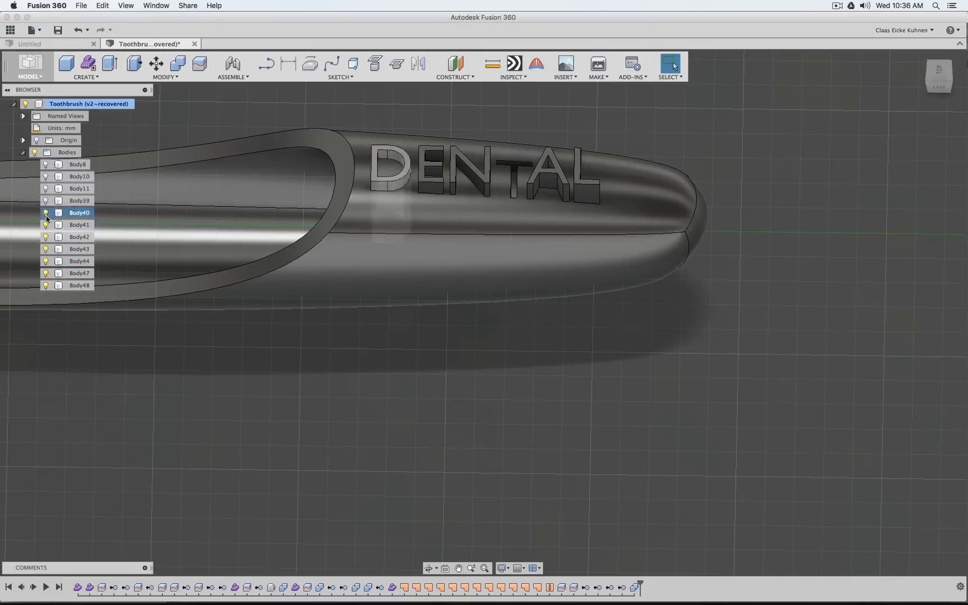
{"action": "left_click", "coordinate": [46, 224]}
{"action": "left_click", "coordinate": [46, 237]}
{"action": "left_click", "coordinate": [45, 248]}
{"action": "left_click", "coordinate": [46, 261]}
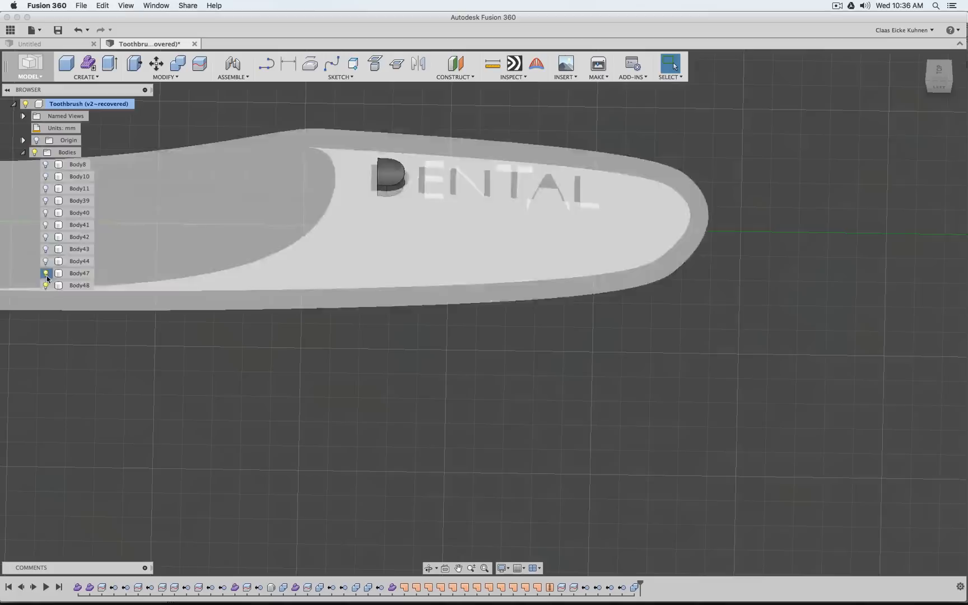
{"action": "left_click", "coordinate": [46, 273]}
{"action": "left_click", "coordinate": [45, 273]}
{"action": "left_click", "coordinate": [45, 285]}
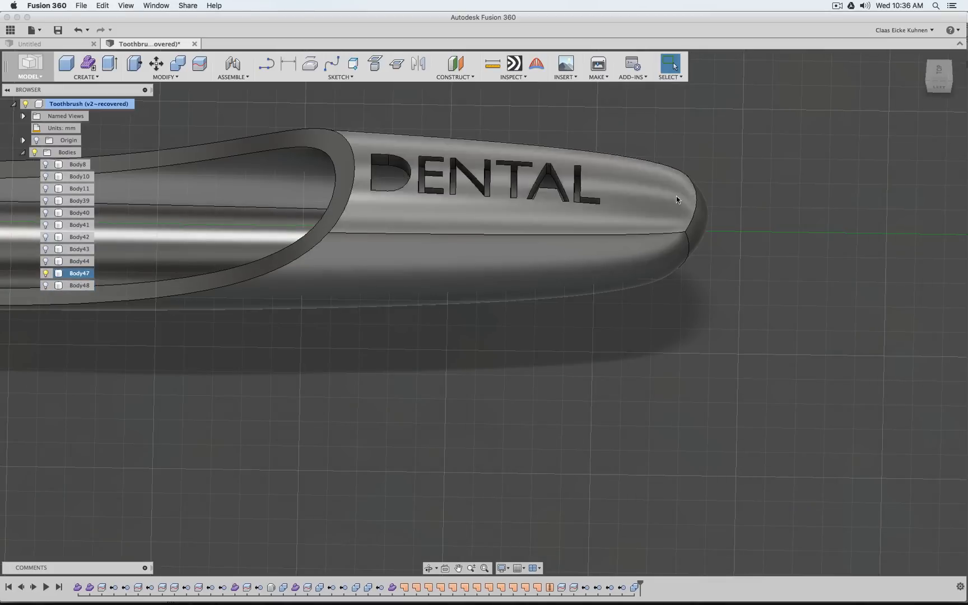
Show Body8 with Body47 and Body48 and examine the cut DENTAL lettering on the handle from several angles
{"action": "mouse_move", "coordinate": [935, 91]}
{"action": "left_mouse_down"}
{"action": "mouse_move", "coordinate": [931, 118]}
{"action": "mouse_move", "coordinate": [927, 101]}
{"action": "mouse_move", "coordinate": [857, 94]}
{"action": "mouse_move", "coordinate": [785, 70]}
{"action": "mouse_move", "coordinate": [695, 68]}
{"action": "mouse_move", "coordinate": [647, 96]}
{"action": "mouse_move", "coordinate": [651, 42]}
{"action": "mouse_move", "coordinate": [649, 121]}
{"action": "mouse_move", "coordinate": [644, 97]}
{"action": "mouse_move", "coordinate": [896, 73]}
{"action": "mouse_move", "coordinate": [927, 81]}
{"action": "mouse_move", "coordinate": [922, 45]}
{"action": "mouse_move", "coordinate": [935, 38]}
{"action": "mouse_move", "coordinate": [931, 55]}
{"action": "left_mouse_up"}
{"action": "mouse_move", "coordinate": [483, 312]}
{"action": "middle_mouse_down", "text": "shift"}
{"action": "mouse_move", "coordinate": [475, 348]}
{"action": "mouse_move", "coordinate": [482, 321]}
{"action": "mouse_move", "coordinate": [518, 334]}
{"action": "mouse_move", "coordinate": [515, 308]}
{"action": "middle_mouse_up", "text": "shift"}
{"action": "mouse_move", "coordinate": [806, 123]}
{"action": "middle_mouse_down", "text": "shift"}
{"action": "mouse_move", "coordinate": [733, 84]}
{"action": "mouse_move", "coordinate": [725, 140]}
{"action": "mouse_move", "coordinate": [720, 106]}
{"action": "mouse_move", "coordinate": [745, 101]}
{"action": "middle_mouse_up", "text": "shift"}
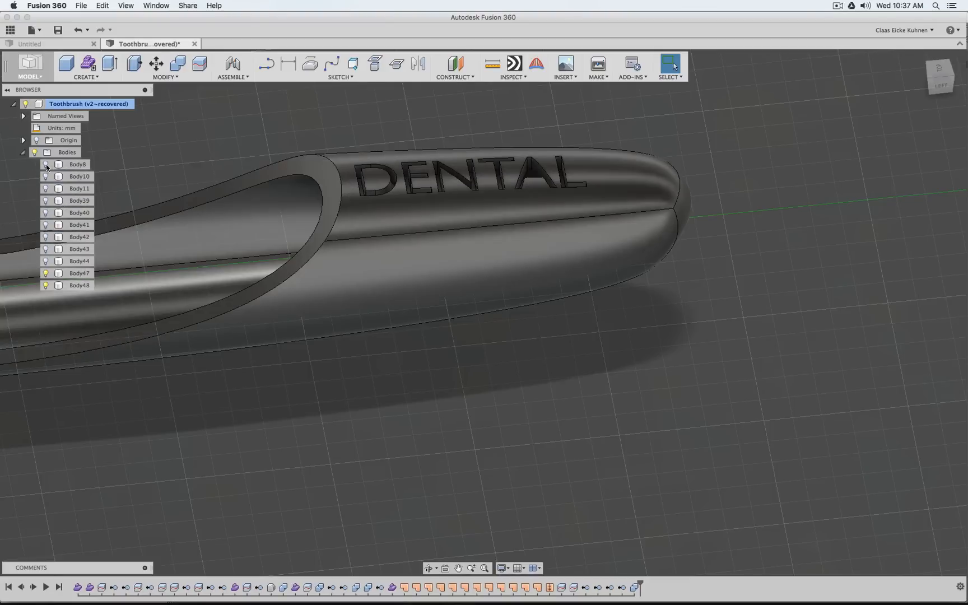
{"action": "left_click", "coordinate": [46, 164]}
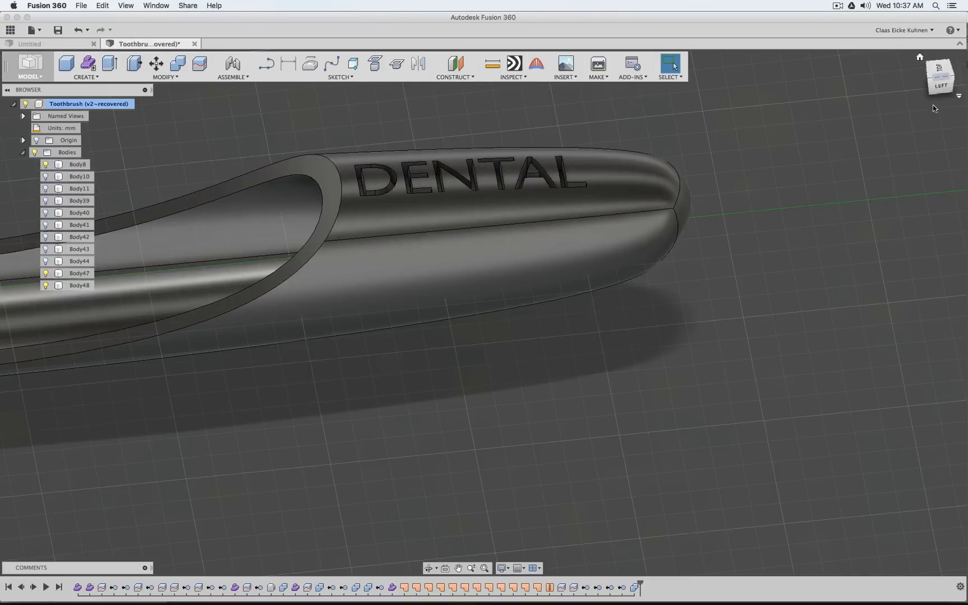
{"action": "mouse_move", "coordinate": [939, 70]}
{"action": "left_mouse_down"}
{"action": "mouse_move", "coordinate": [937, 86]}
{"action": "mouse_move", "coordinate": [940, 74]}
{"action": "mouse_move", "coordinate": [961, 71]}
{"action": "mouse_move", "coordinate": [954, 80]}
{"action": "mouse_move", "coordinate": [936, 76]}
{"action": "mouse_move", "coordinate": [935, 89]}
{"action": "mouse_move", "coordinate": [939, 72]}
{"action": "mouse_move", "coordinate": [754, 84]}
{"action": "mouse_move", "coordinate": [580, 78]}
{"action": "mouse_move", "coordinate": [330, 168]}
{"action": "mouse_move", "coordinate": [673, 84]}
{"action": "mouse_move", "coordinate": [829, 76]}
{"action": "mouse_move", "coordinate": [892, 61]}
{"action": "left_mouse_up"}
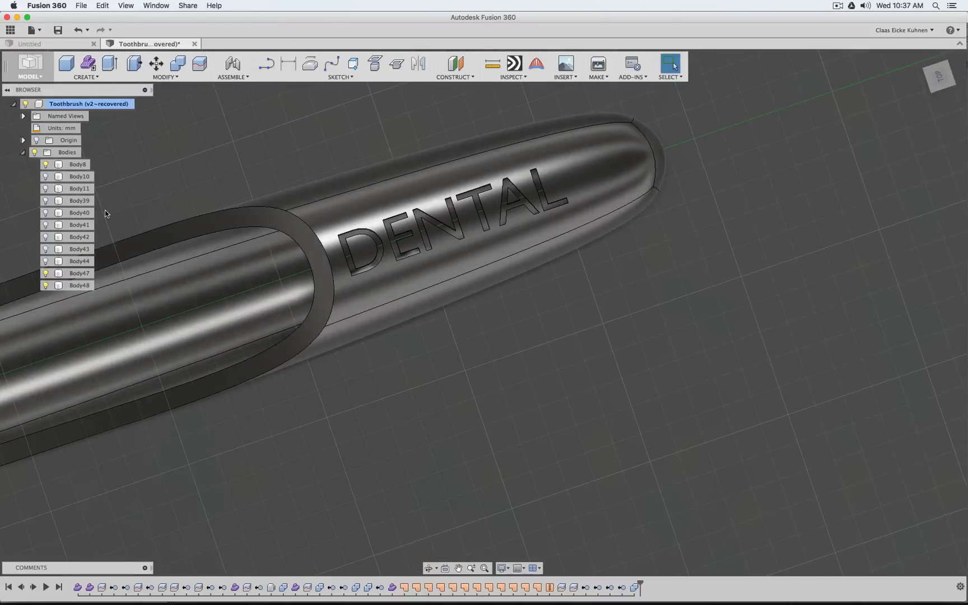
Hide Body8, Body47 and Body48, and show Body10, Body11 and the letter bodies Body39 to Body44
{"action": "left_click", "coordinate": [46, 285]}
{"action": "left_click", "coordinate": [46, 273]}
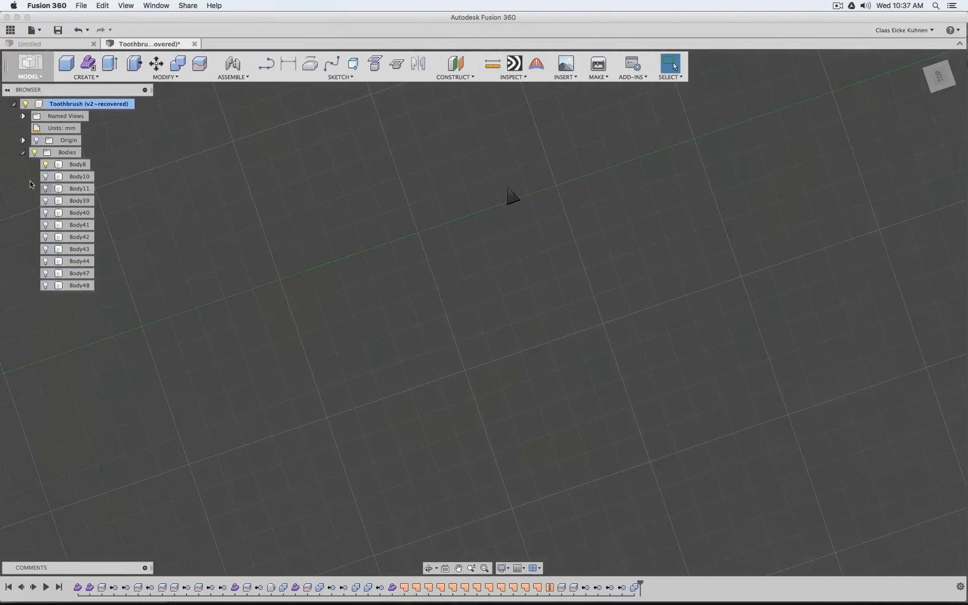
{"action": "left_click", "coordinate": [46, 176]}
{"action": "left_click", "coordinate": [46, 188]}
{"action": "left_click", "coordinate": [46, 201]}
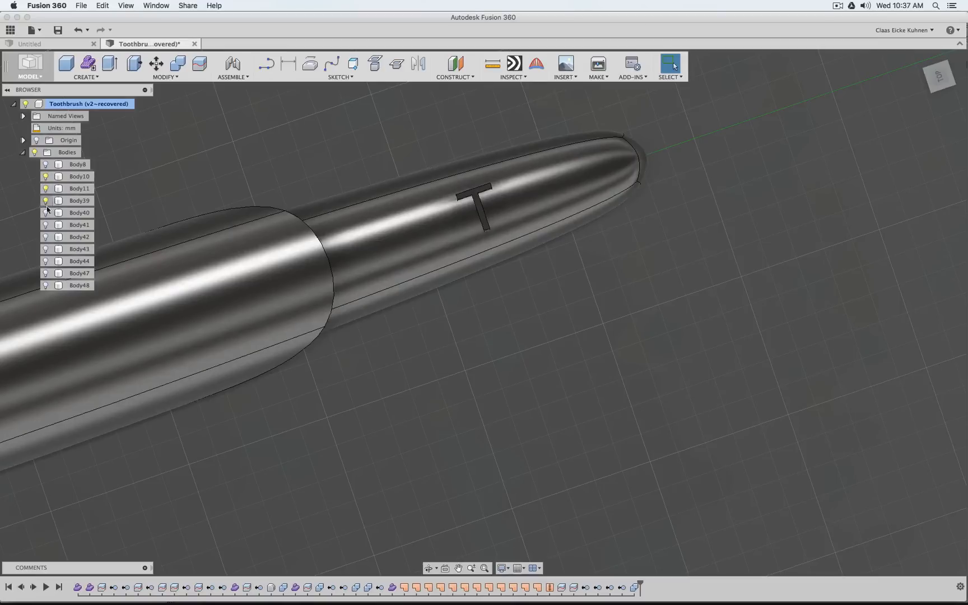
{"action": "left_click", "coordinate": [46, 213]}
{"action": "left_click", "coordinate": [46, 225]}
{"action": "left_click", "coordinate": [46, 237]}
{"action": "left_click", "coordinate": [46, 249]}
{"action": "left_click", "coordinate": [46, 261]}
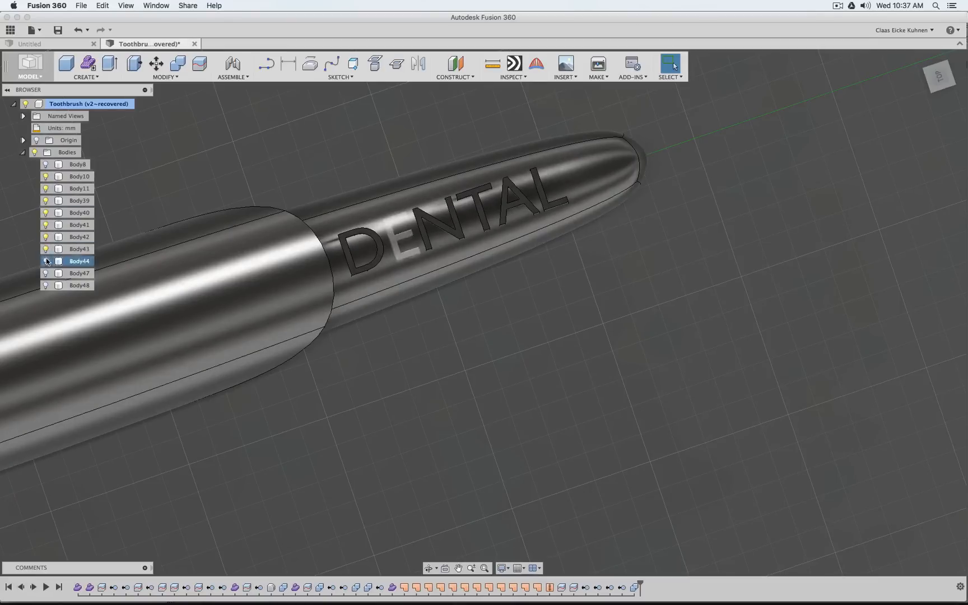
{"action": "left_click", "coordinate": [46, 273]}
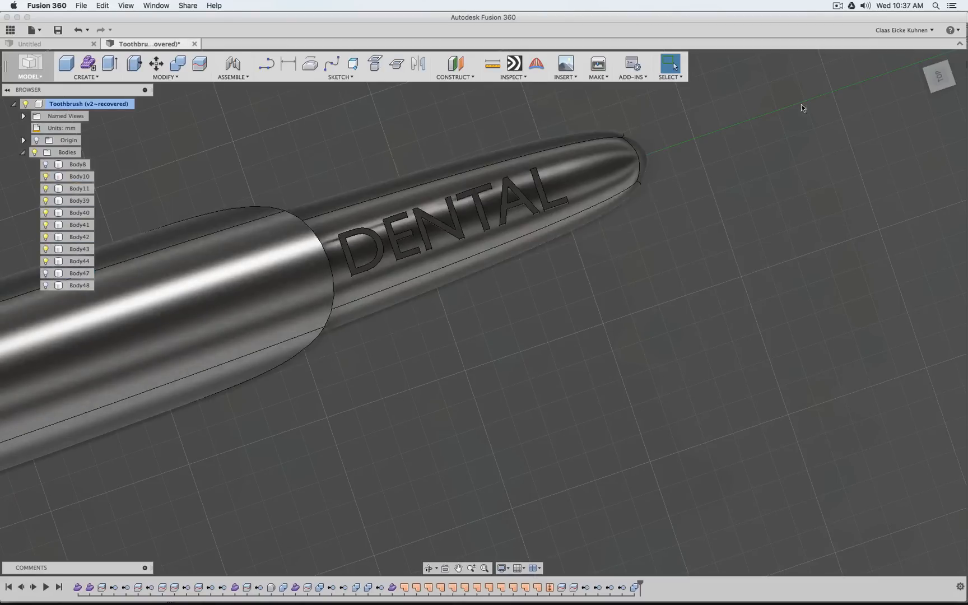
Combine the six DENTAL letter bodies with the core Body10 using the Join operation
{"action": "left_click_drag", "start_coordinate": [933, 80], "coordinate": [916, 93]}
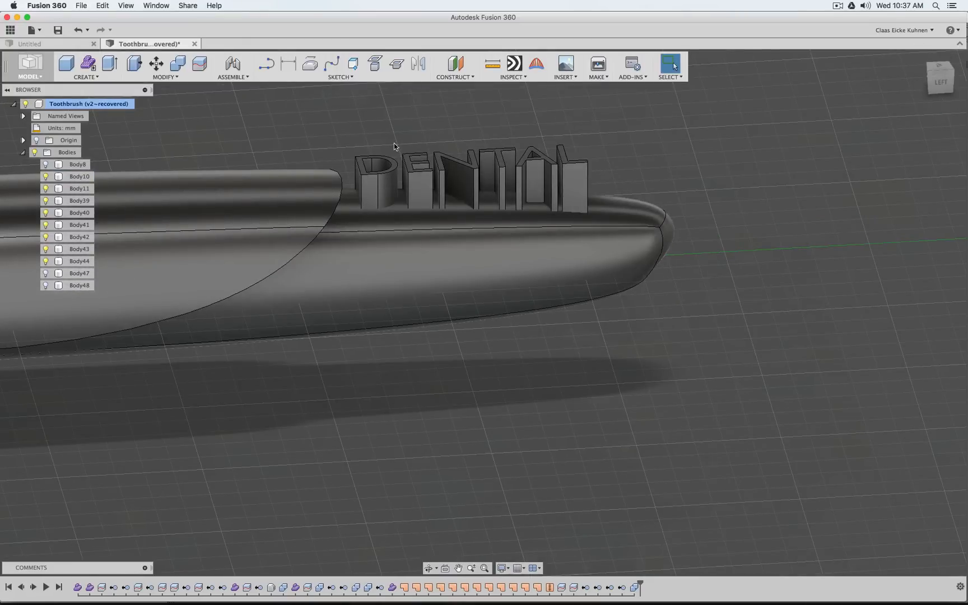
{"action": "left_click", "coordinate": [179, 65]}
{"action": "left_click", "coordinate": [557, 295]}
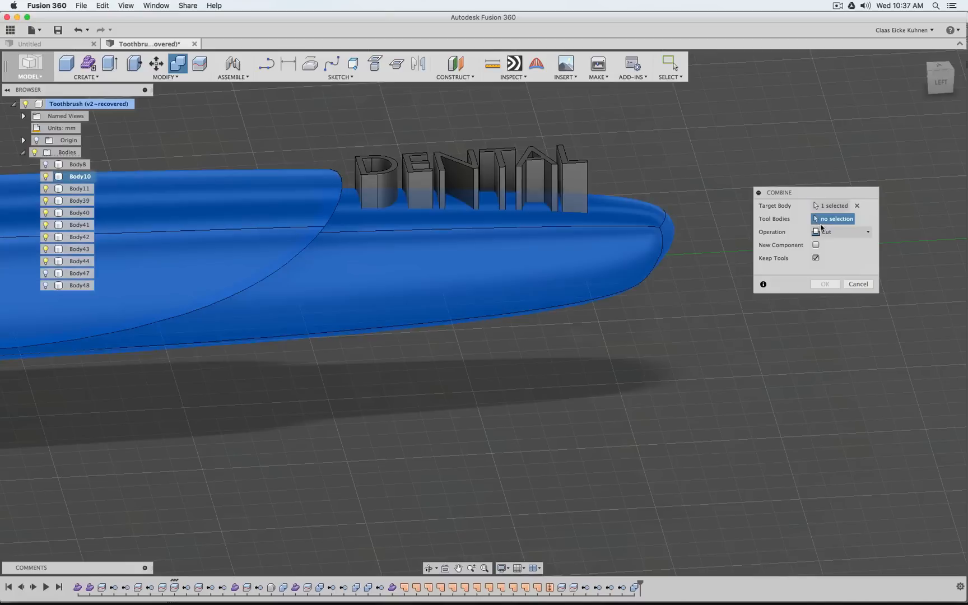
{"action": "left_click", "coordinate": [828, 232]}
{"action": "left_click", "coordinate": [831, 246]}
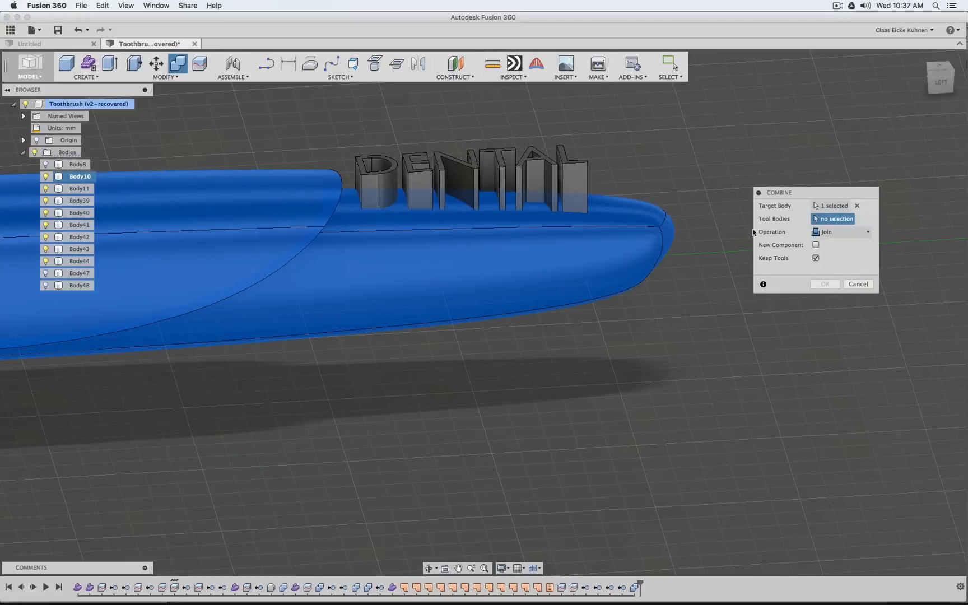
{"action": "left_click", "coordinate": [363, 170]}
{"action": "left_click", "coordinate": [408, 172]}
{"action": "left_click", "coordinate": [446, 171]}
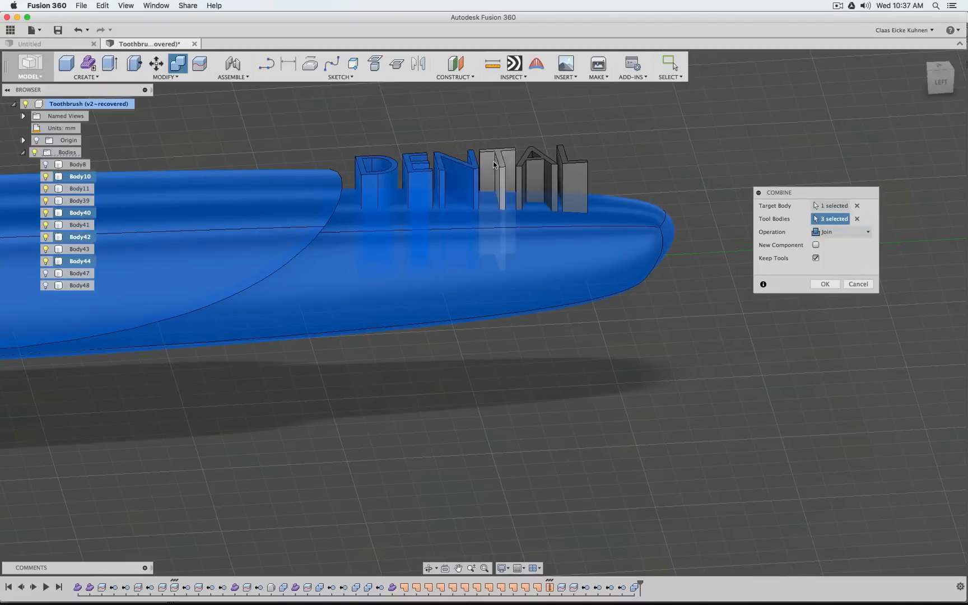
{"action": "left_click", "coordinate": [498, 163]}
{"action": "left_click", "coordinate": [533, 159]}
{"action": "left_click", "coordinate": [567, 167]}
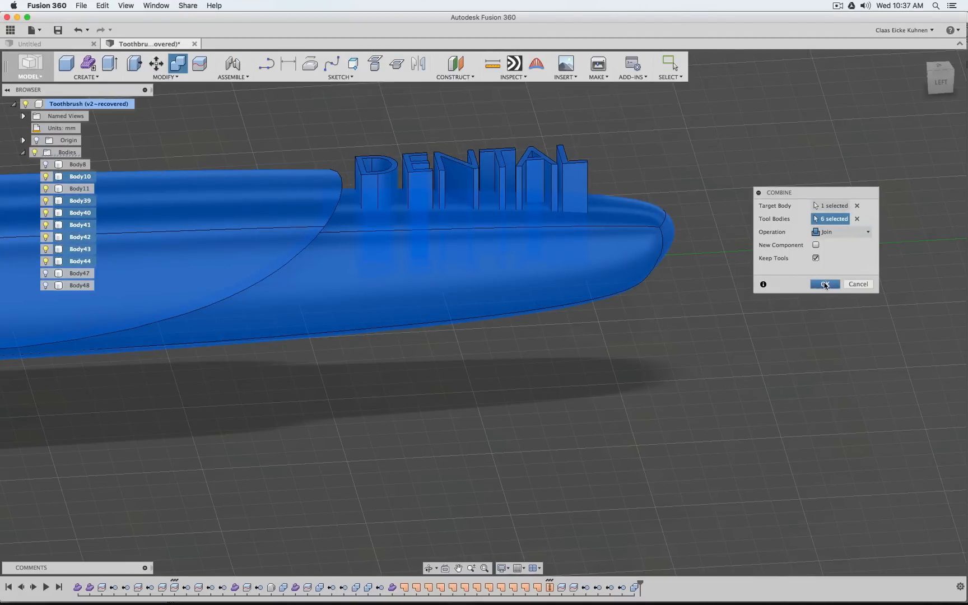
{"action": "left_click", "coordinate": [825, 284]}
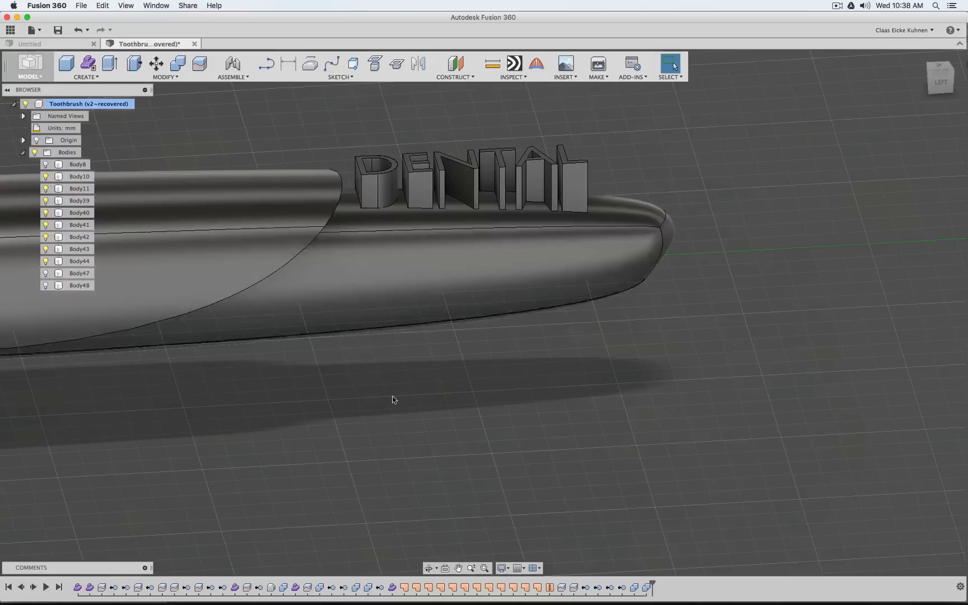
Edit the Combine8 join feature so that Keep Tools is switched off
{"action": "right_click", "coordinate": [647, 589]}
{"action": "left_click", "coordinate": [676, 526]}
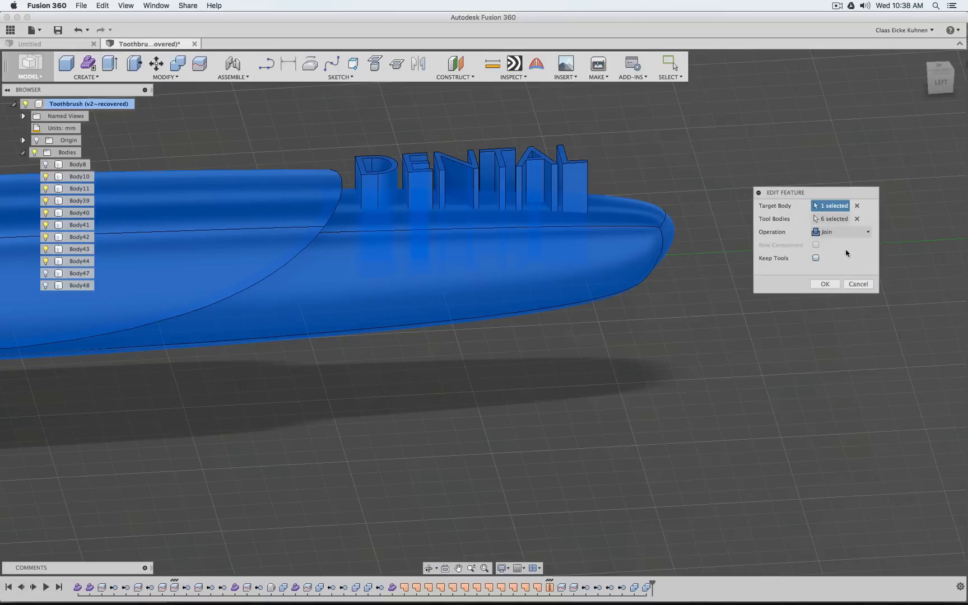
{"action": "key", "text": "Return"}
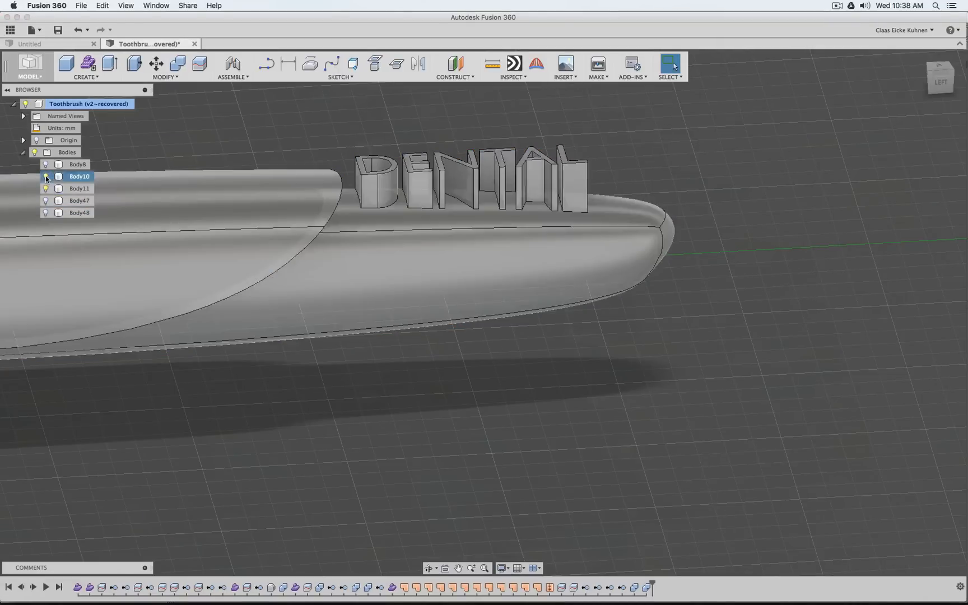
Check Body10 with its joined letters, then show Body8, Body47 and Body48 with it to view the complete handle
{"action": "left_click", "coordinate": [46, 177]}
{"action": "left_click", "coordinate": [45, 176]}
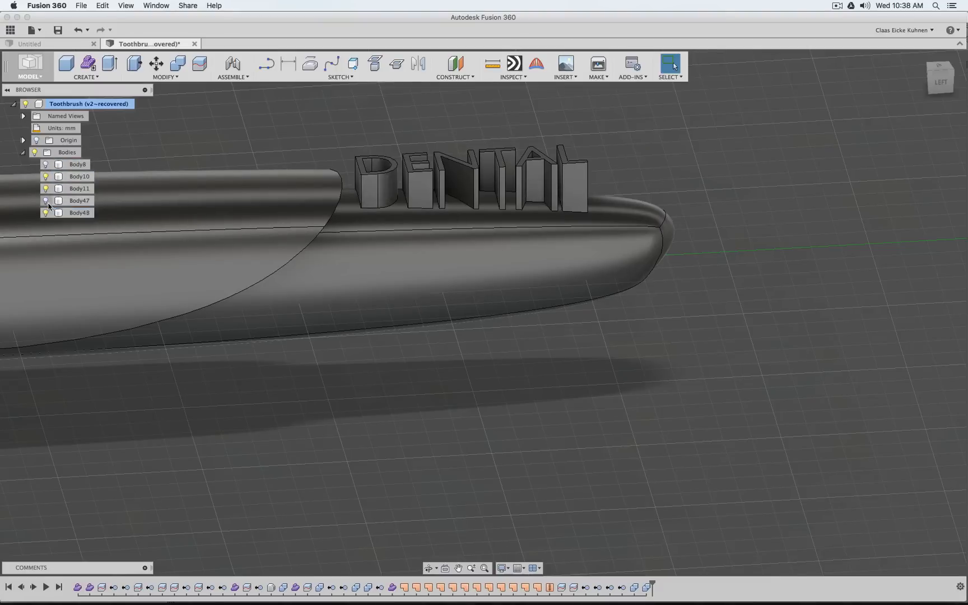
{"action": "left_click", "coordinate": [46, 201]}
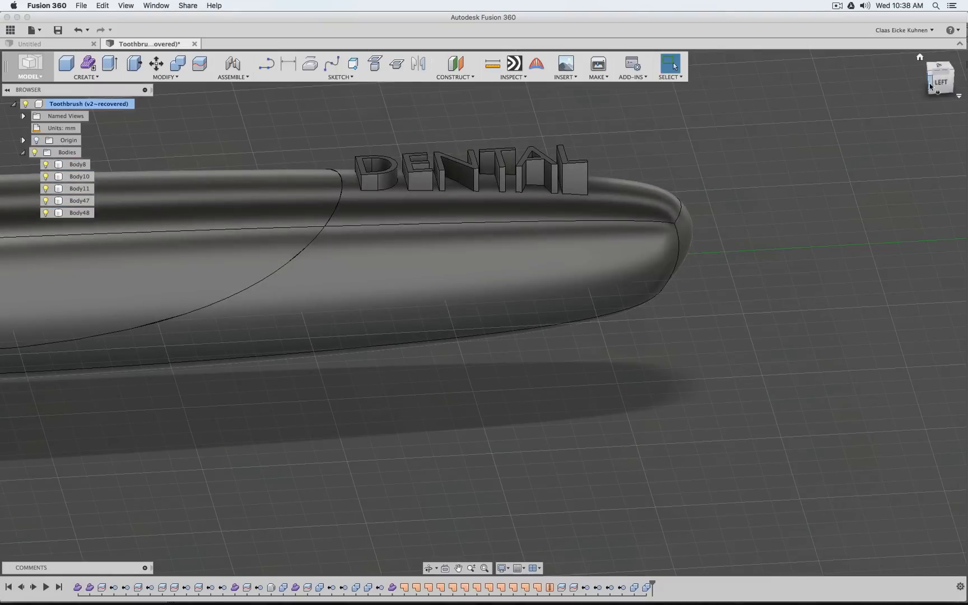
{"action": "middle_click_drag", "start_coordinate": [480, 313], "coordinate": [481, 313], "text": "shift"}
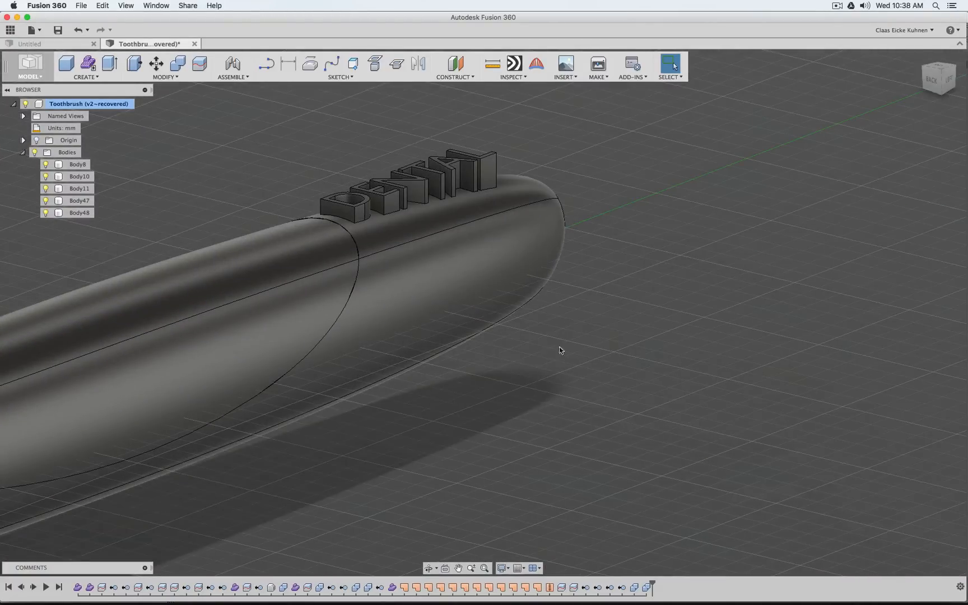
Switch to Toothbrush 2.blend in Blender and display the layer with the full toothbrush instead of the Dental Trim lettering
{"action": "mouse_move", "coordinate": [598, 585]}
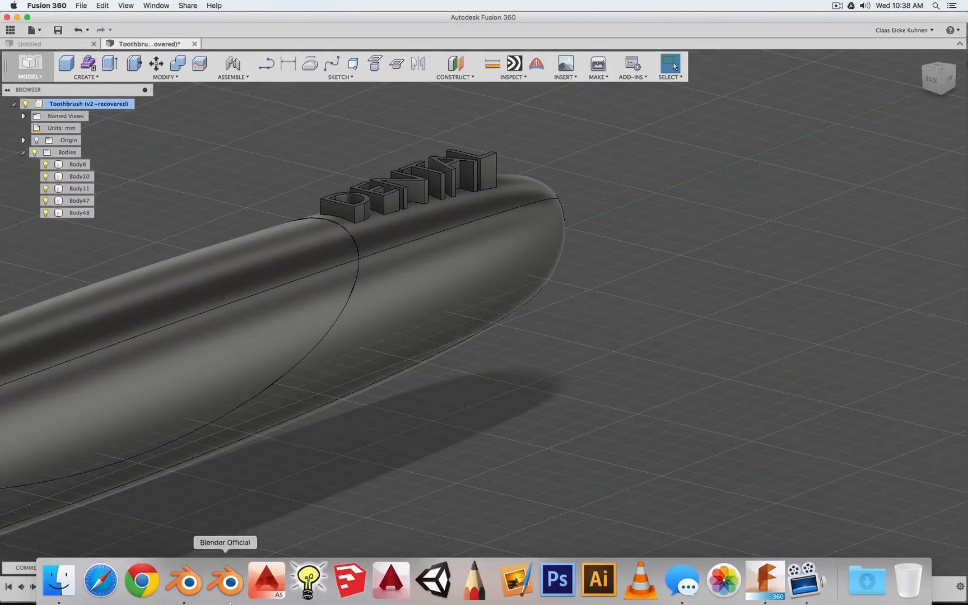
{"action": "left_click", "coordinate": [184, 582]}
{"action": "scroll", "coordinate": [482, 125], "scroll_direction": "up", "scroll_amount": 7}
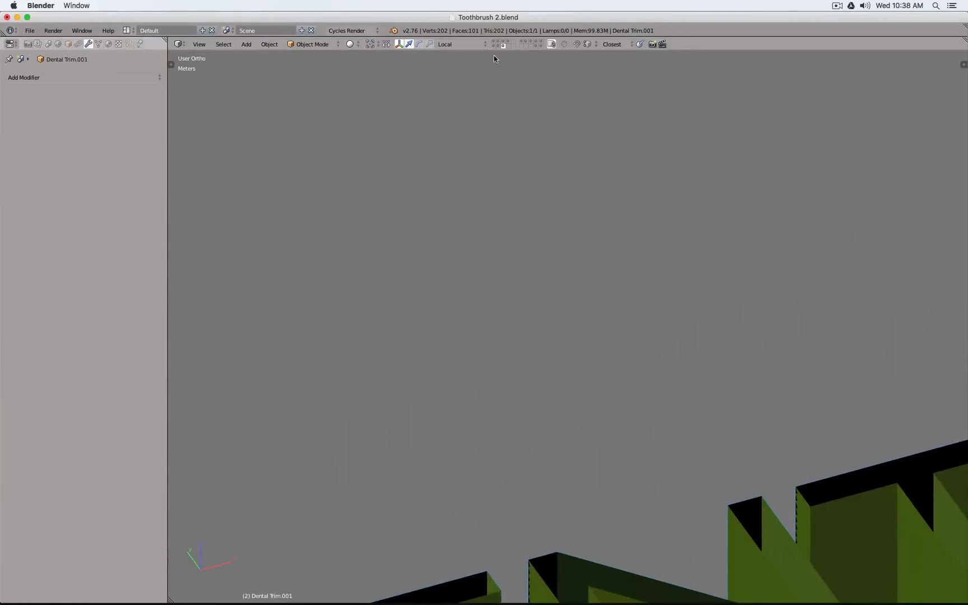
{"action": "scroll", "coordinate": [504, 112], "scroll_direction": "down", "scroll_amount": 10}
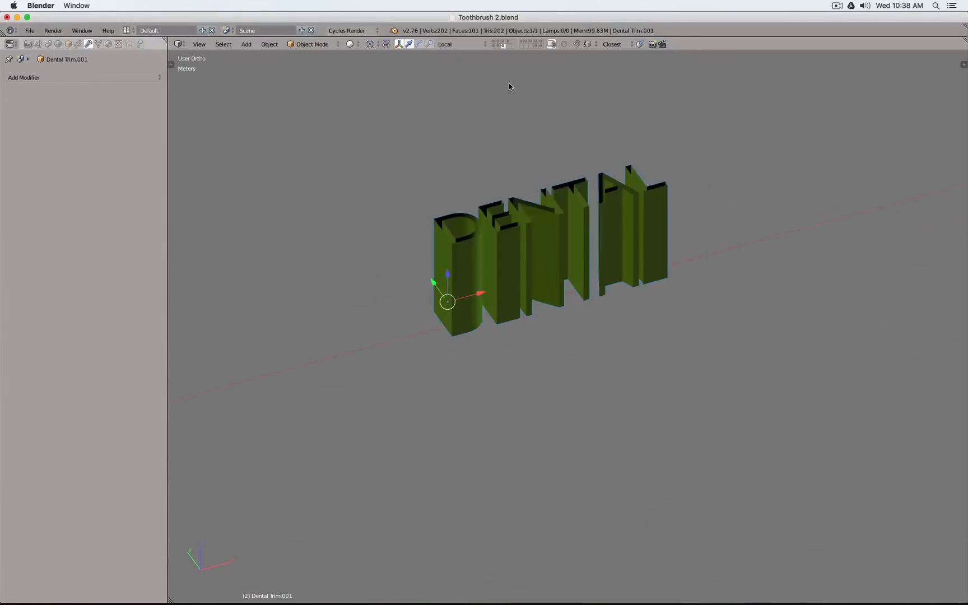
{"action": "left_click", "coordinate": [500, 47]}
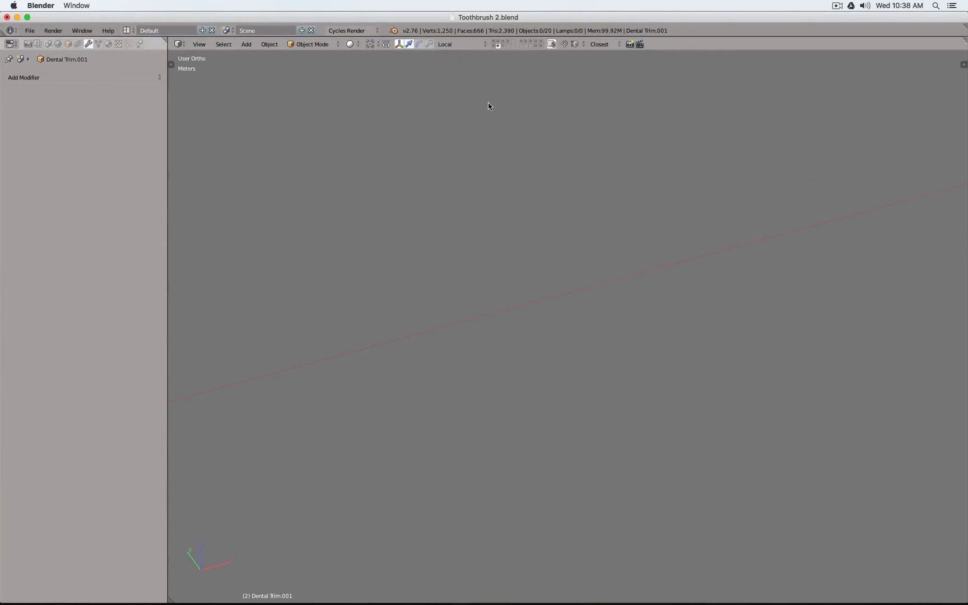
{"action": "left_click", "coordinate": [504, 42]}
{"action": "scroll", "coordinate": [494, 296], "scroll_direction": "up", "scroll_amount": 1}
{"action": "scroll", "coordinate": [471, 299], "scroll_direction": "down", "scroll_amount": 5}
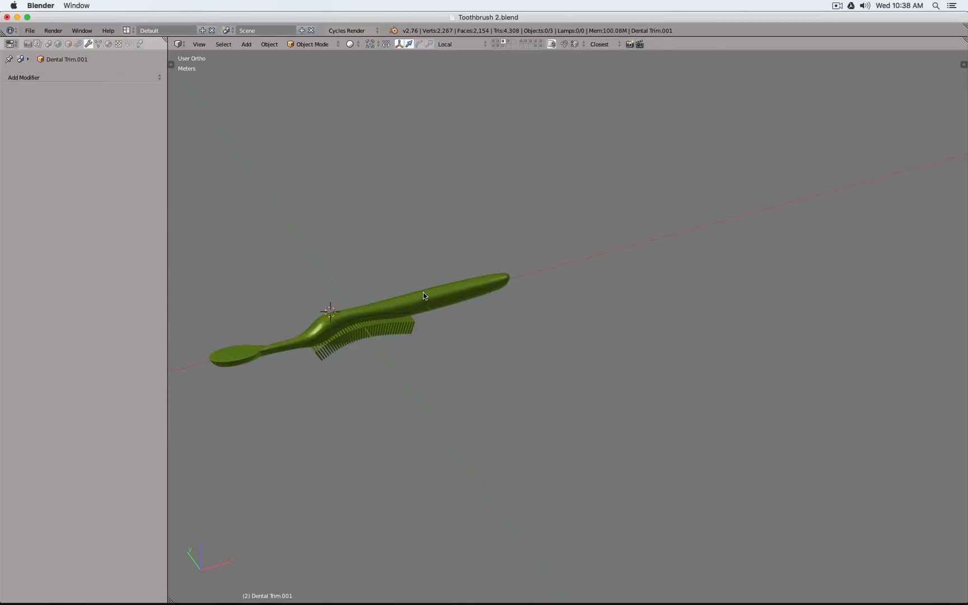
Select the toothbrush overmold object and inspect the end of its handle in wireframe
{"action": "right_click", "coordinate": [424, 296]}
{"action": "scroll", "coordinate": [477, 283], "scroll_direction": "up", "scroll_amount": 5}
{"action": "key", "text": "z"}
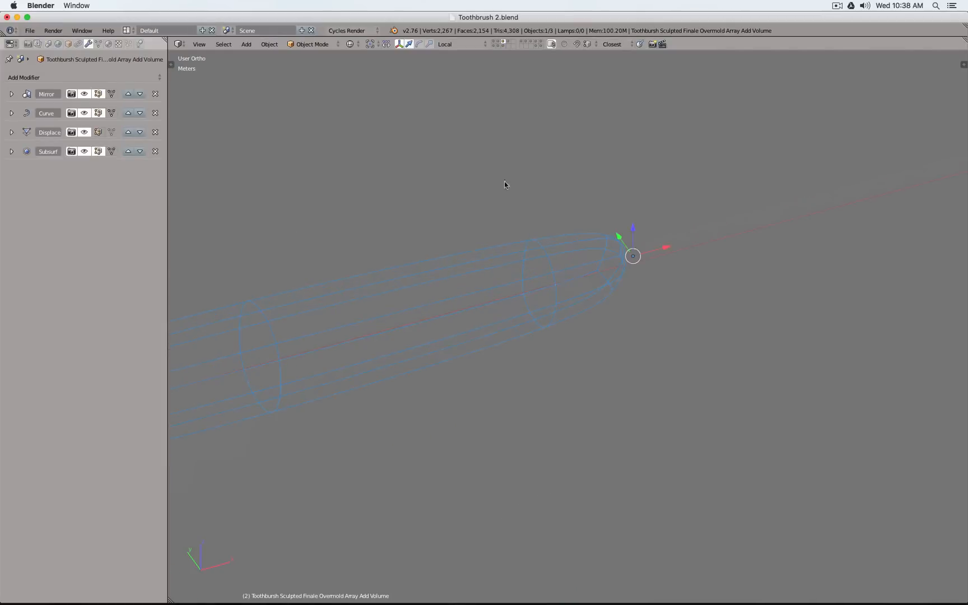
Inspect the toothbrush core with its DENTAL lettering in shaded and wireframe views, then display the first layer's objects
{"action": "left_click", "coordinate": [509, 43]}
{"action": "right_click", "coordinate": [407, 290]}
{"action": "key", "text": "z"}
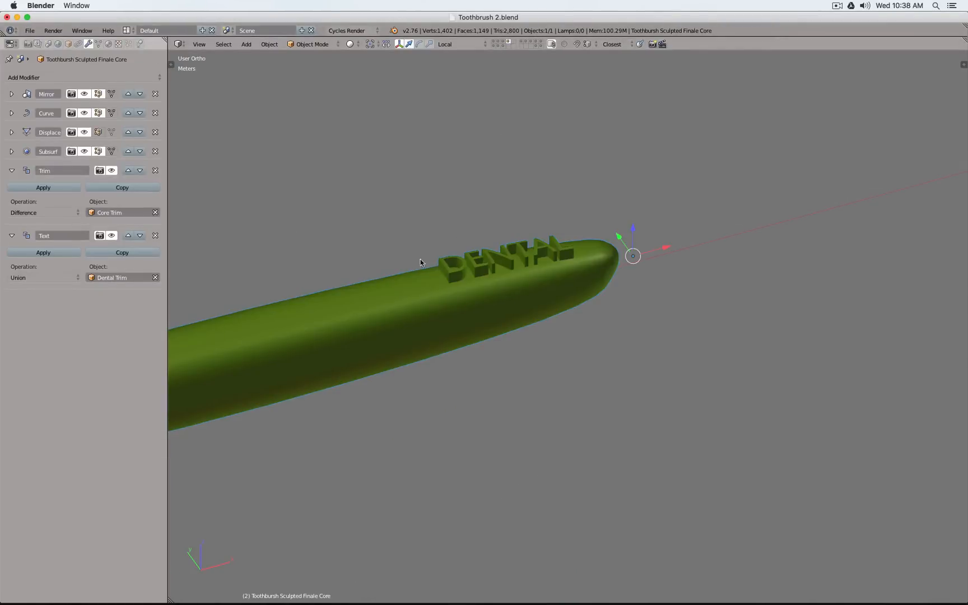
{"action": "mouse_move", "coordinate": [421, 259]}
{"action": "middle_mouse_down"}
{"action": "mouse_move", "coordinate": [456, 209]}
{"action": "mouse_move", "coordinate": [375, 232]}
{"action": "mouse_move", "coordinate": [504, 74]}
{"action": "middle_mouse_up"}
{"action": "key", "text": "z"}
{"action": "left_click", "coordinate": [494, 45]}
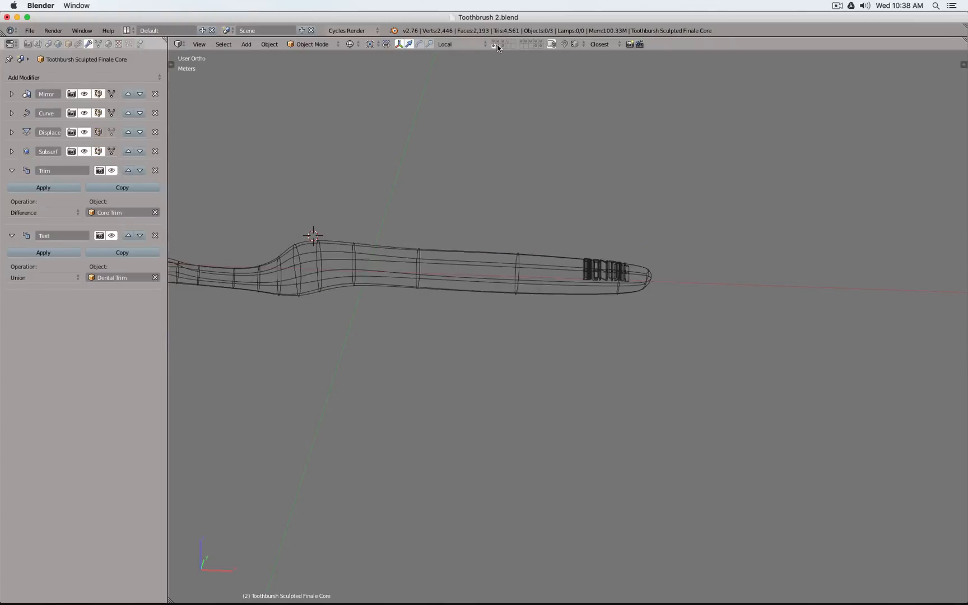
Select the Toothbursh Sculpted Finale Letter Trim object and inspect it against the handle lettering in front wireframe view
{"action": "key", "text": "z"}
{"action": "right_click", "coordinate": [472, 274]}
{"action": "key", "text": "KP_1"}
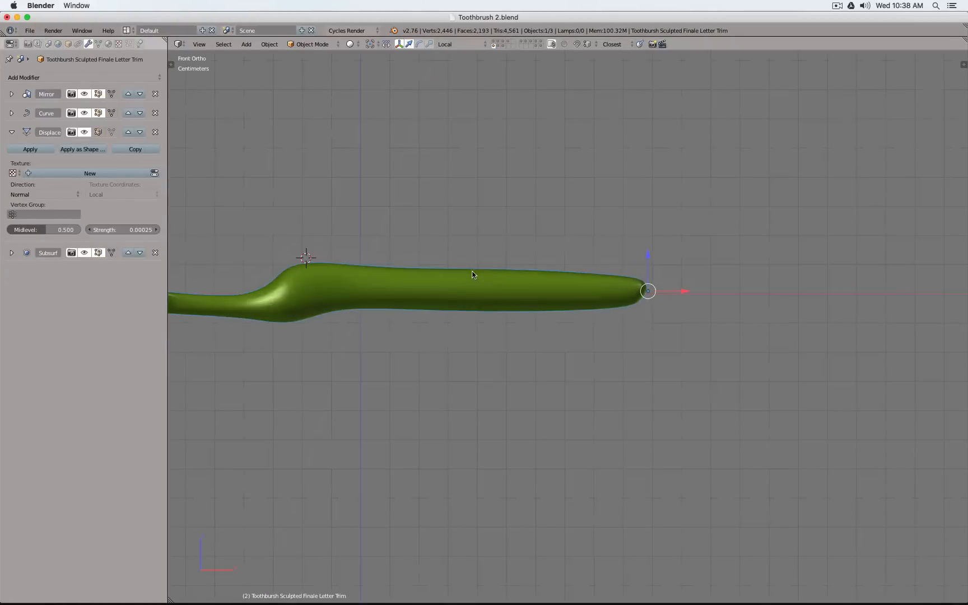
{"action": "key", "text": "z"}
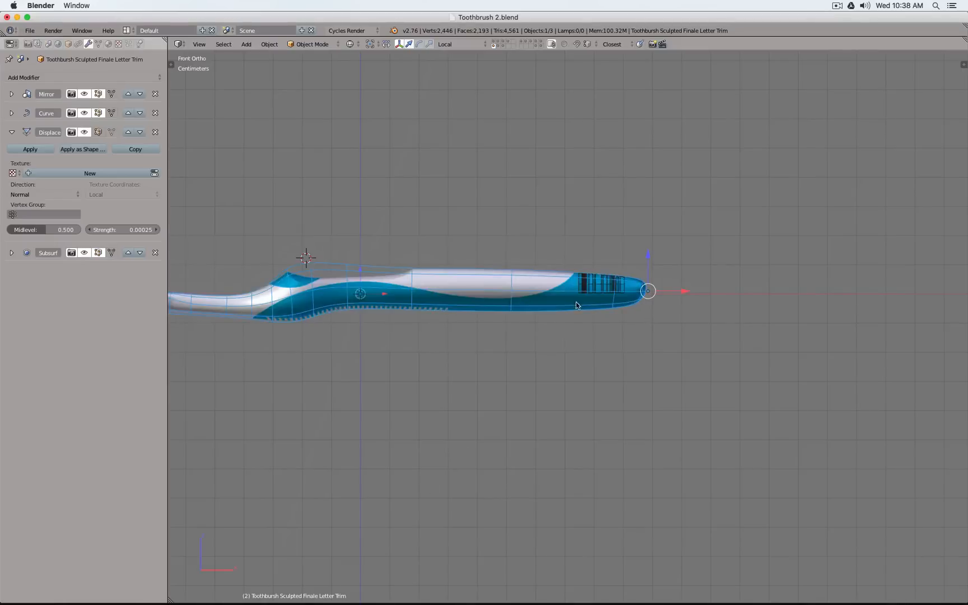
{"action": "scroll", "coordinate": [577, 300], "scroll_direction": "up", "scroll_amount": 6}
{"action": "scroll", "coordinate": [577, 300], "scroll_direction": "down", "scroll_amount": 4}
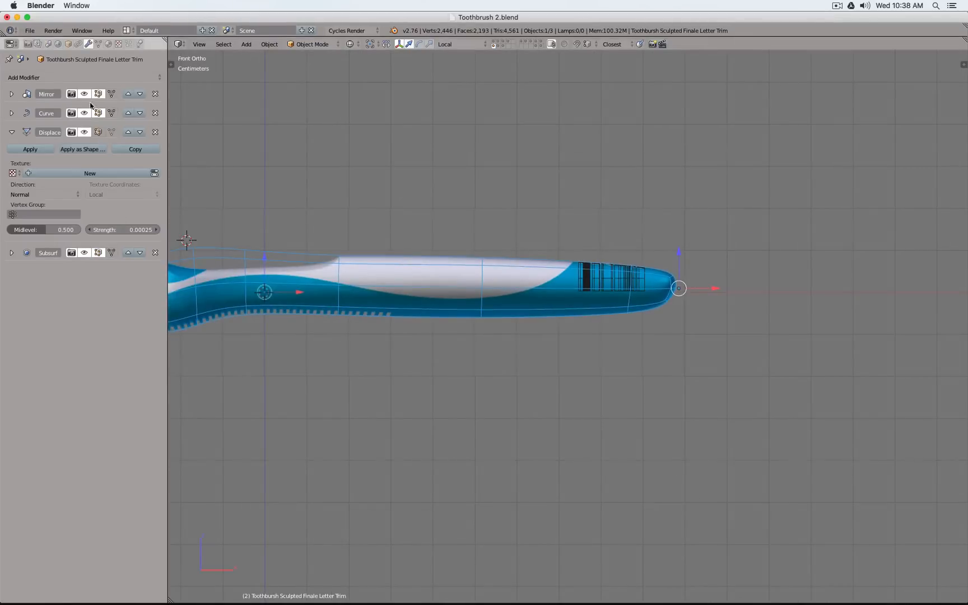
Turn off the Letter Trim object's Subsurf viewport display and export its low-poly mesh as Toothbrush 2.obj
{"action": "left_click", "coordinate": [84, 253]}
{"action": "key", "text": "space"}
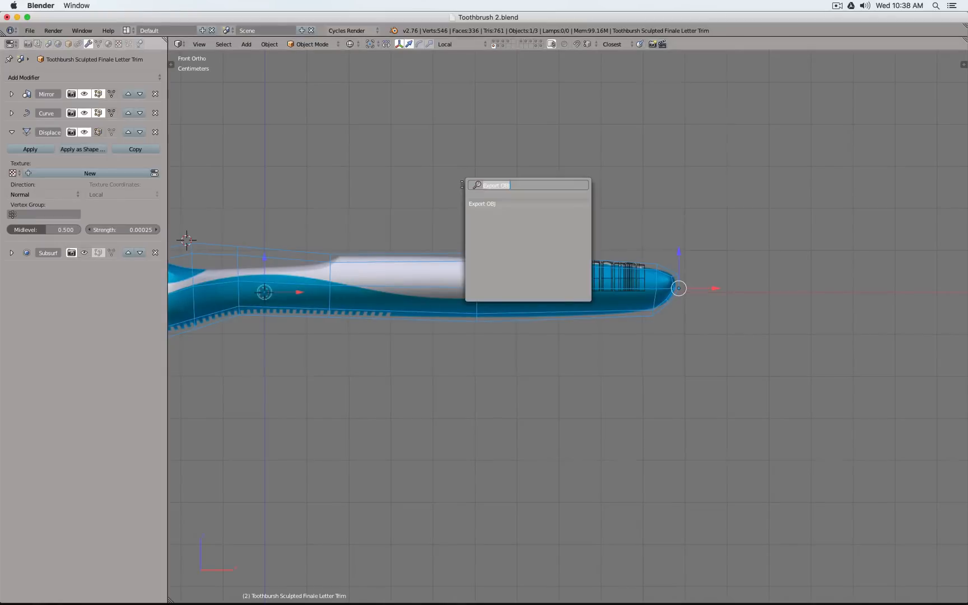
{"action": "key", "text": "Return"}
{"action": "key", "text": "Return"}
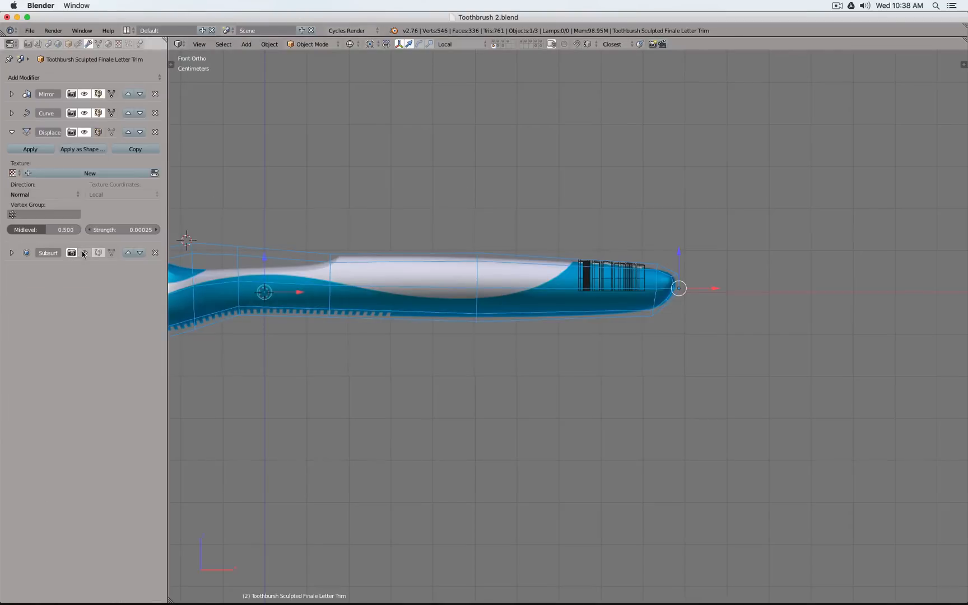
Switch to Fusion 360, start a new form and insert the Toothbrush 2.obj mesh with Meter as unit type
{"action": "key", "text": "super+Tab"}
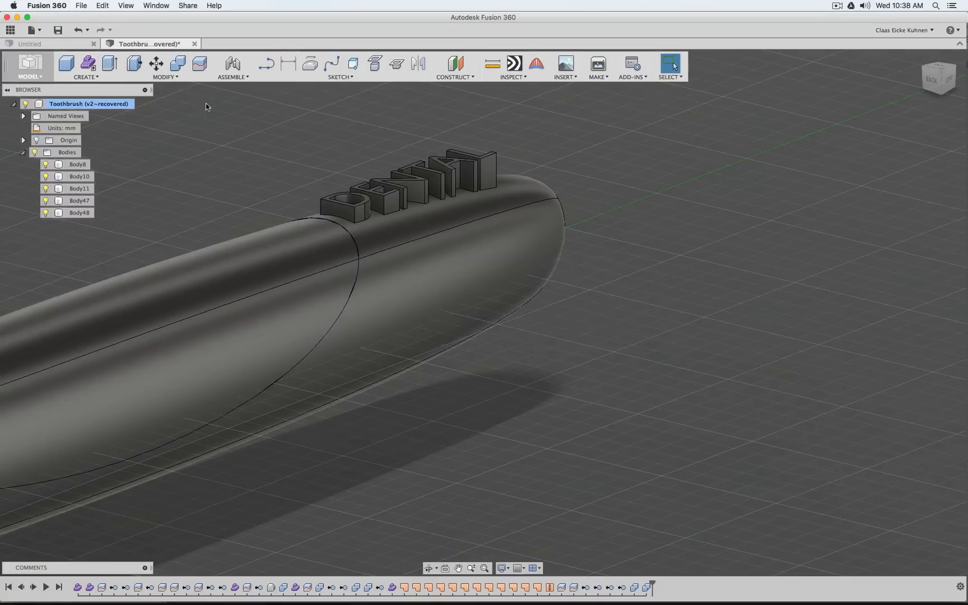
{"action": "left_click", "coordinate": [89, 65]}
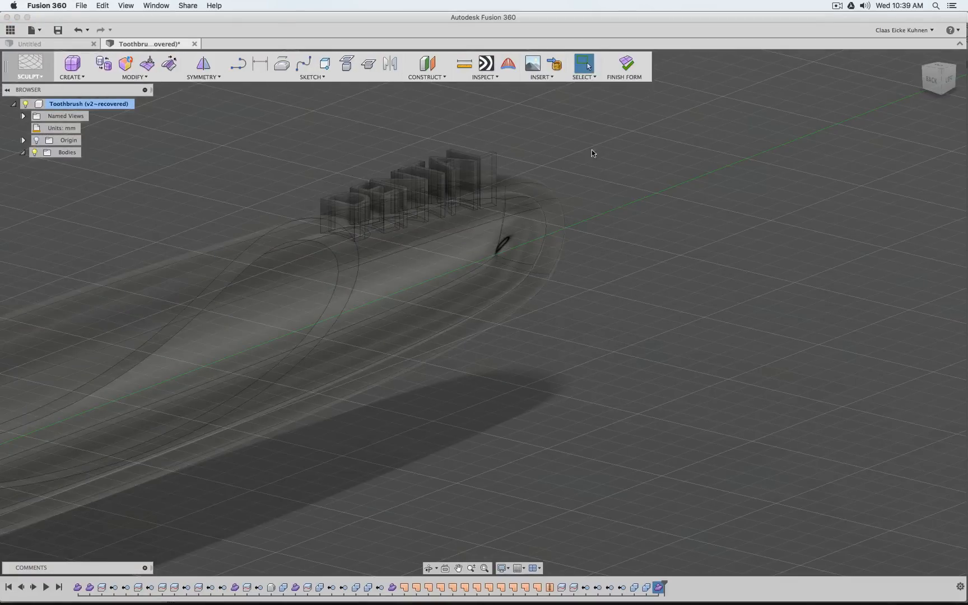
{"action": "left_click", "coordinate": [555, 63]}
{"action": "left_click", "coordinate": [452, 171]}
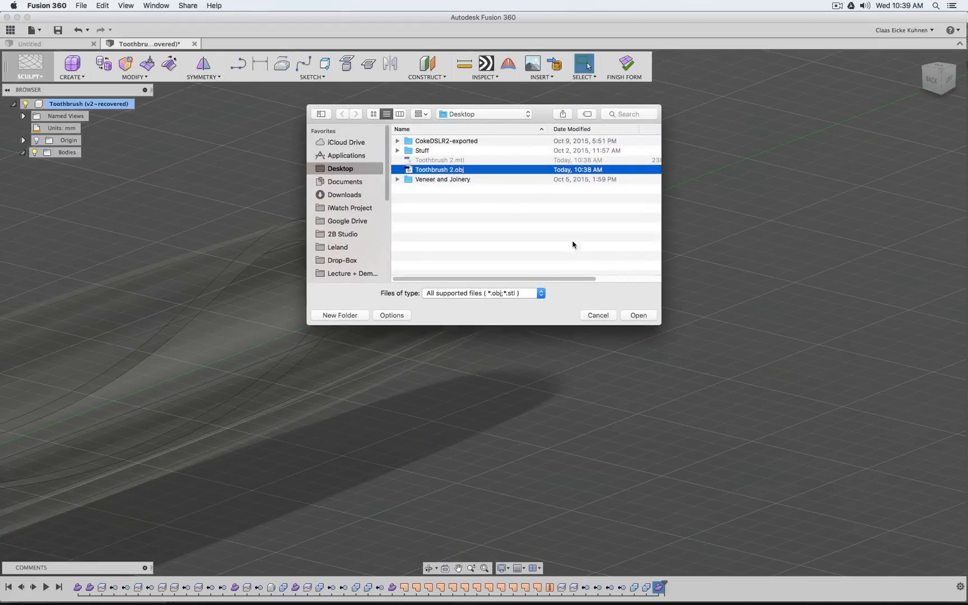
{"action": "left_click", "coordinate": [639, 316]}
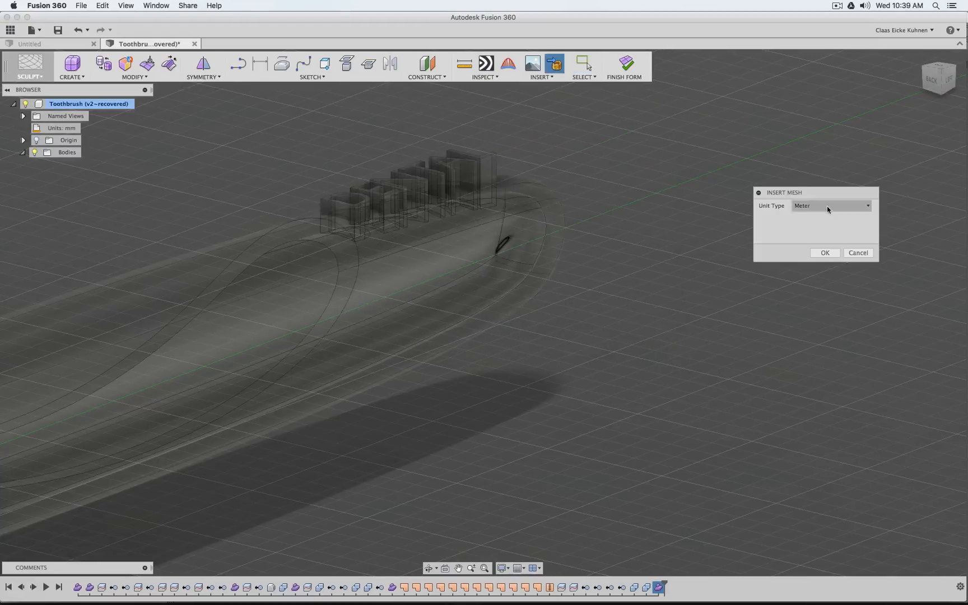
{"action": "left_click", "coordinate": [824, 253]}
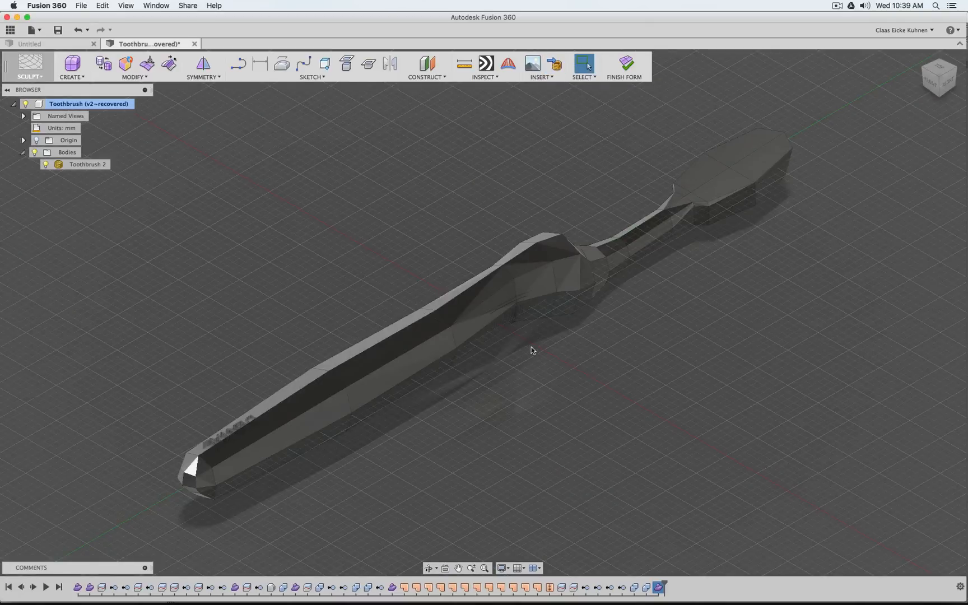
Convert the imported toothbrush mesh to a T-spline body, delete the source mesh and finish the form
{"action": "left_click", "coordinate": [518, 292]}
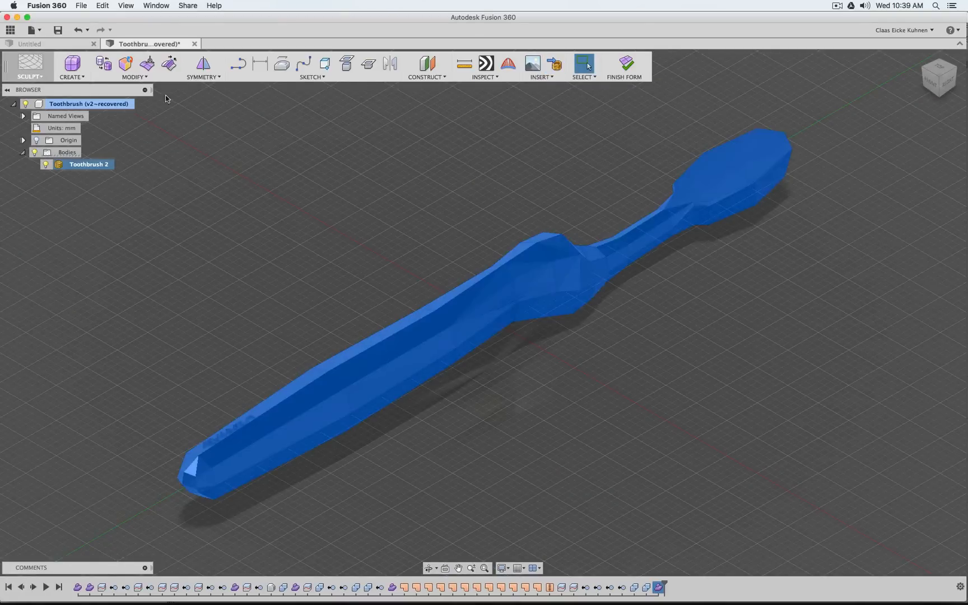
{"action": "left_click", "coordinate": [126, 66]}
{"action": "left_click", "coordinate": [821, 259]}
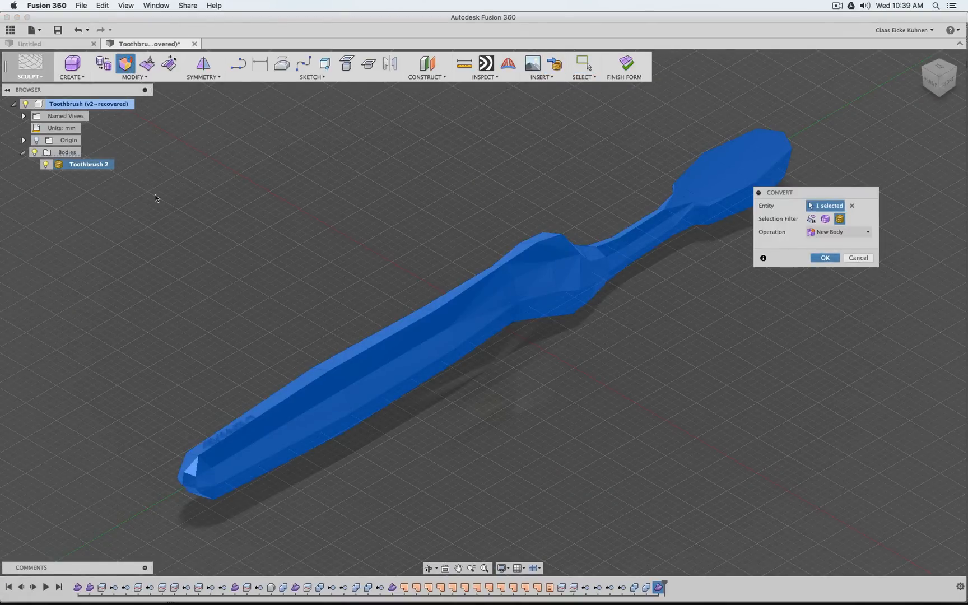
{"action": "left_click", "coordinate": [73, 165]}
{"action": "key", "text": "Delete"}
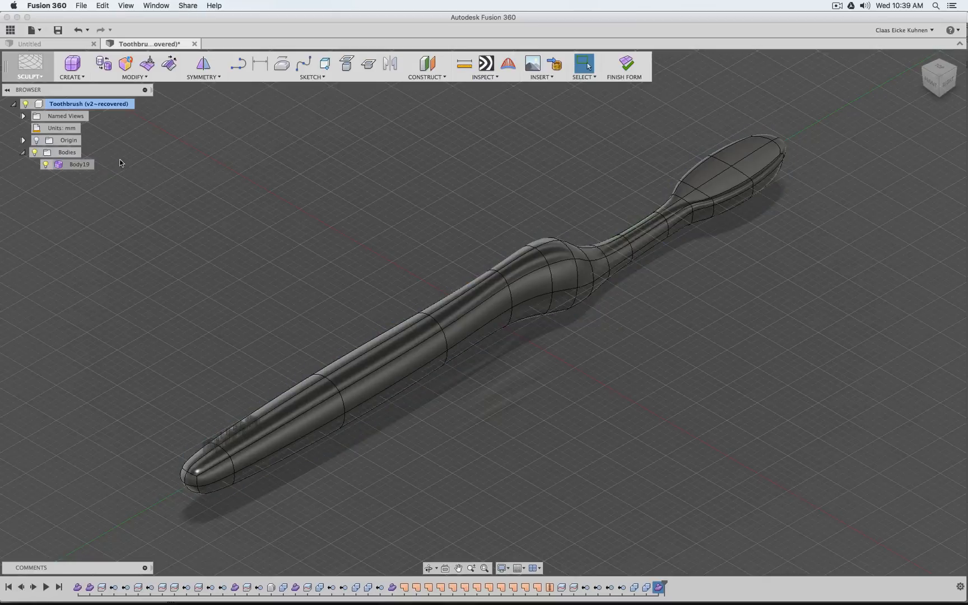
{"action": "left_click", "coordinate": [626, 64]}
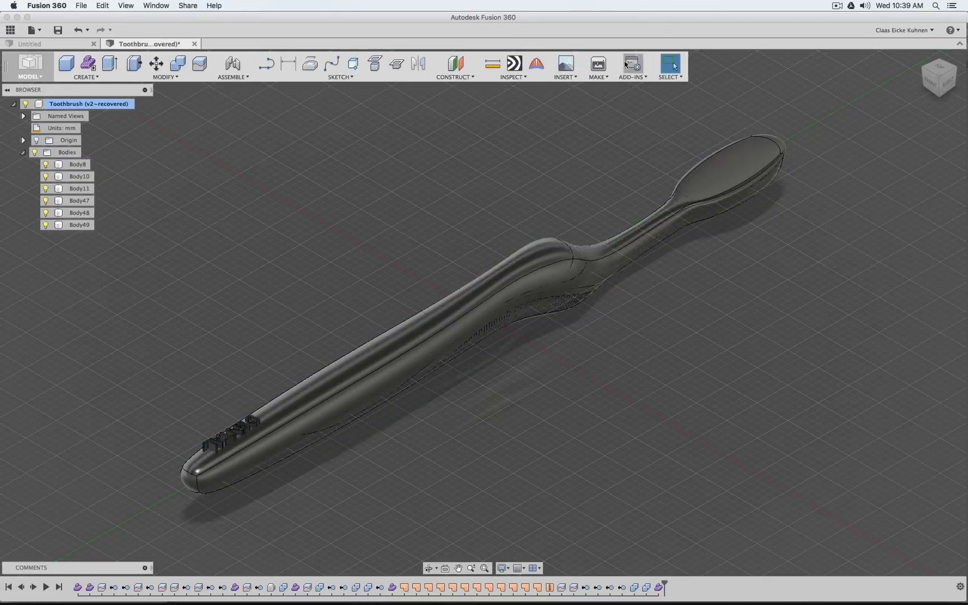
Examine the new trim body from the right side, from the letters at the handle end to the brush head
{"action": "left_click", "coordinate": [946, 88]}
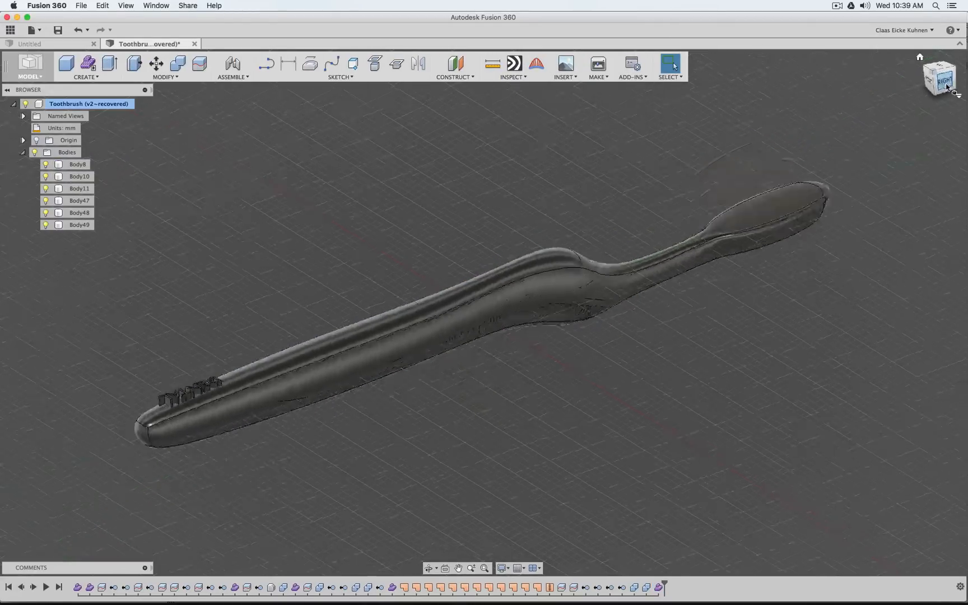
{"action": "scroll", "coordinate": [106, 297], "scroll_direction": "up", "scroll_amount": 5}
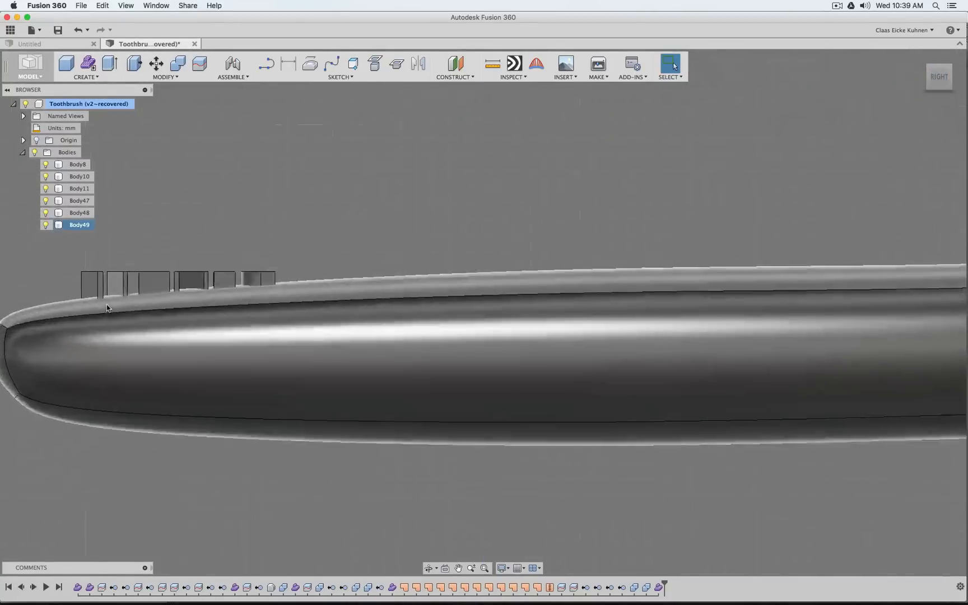
{"action": "scroll", "coordinate": [107, 304], "scroll_direction": "up", "scroll_amount": 3}
{"action": "scroll", "coordinate": [707, 493], "scroll_direction": "down", "scroll_amount": 4}
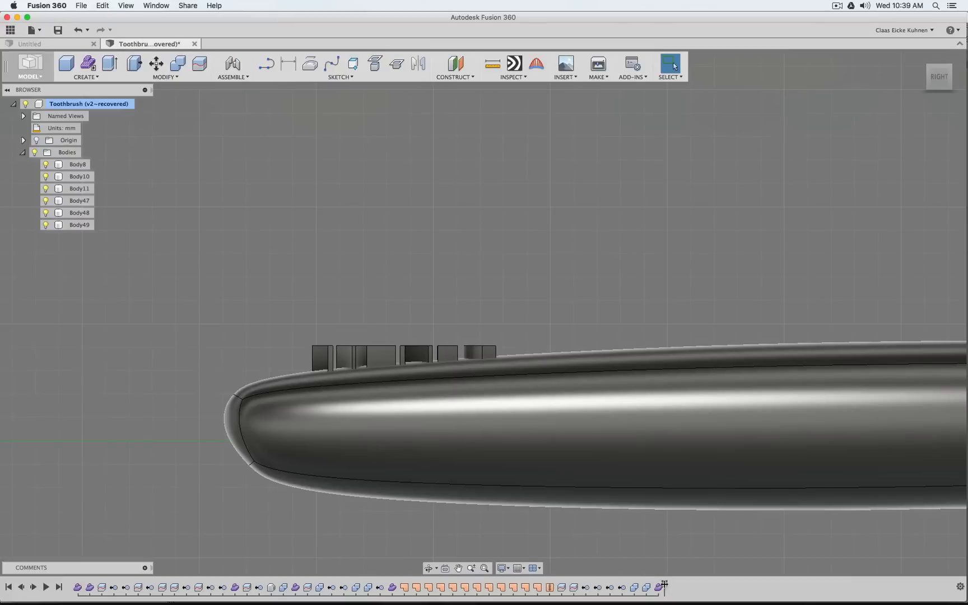
{"action": "mouse_move", "coordinate": [665, 582]}
{"action": "left_mouse_down"}
{"action": "mouse_move", "coordinate": [644, 583]}
{"action": "mouse_move", "coordinate": [665, 583]}
{"action": "left_mouse_up"}
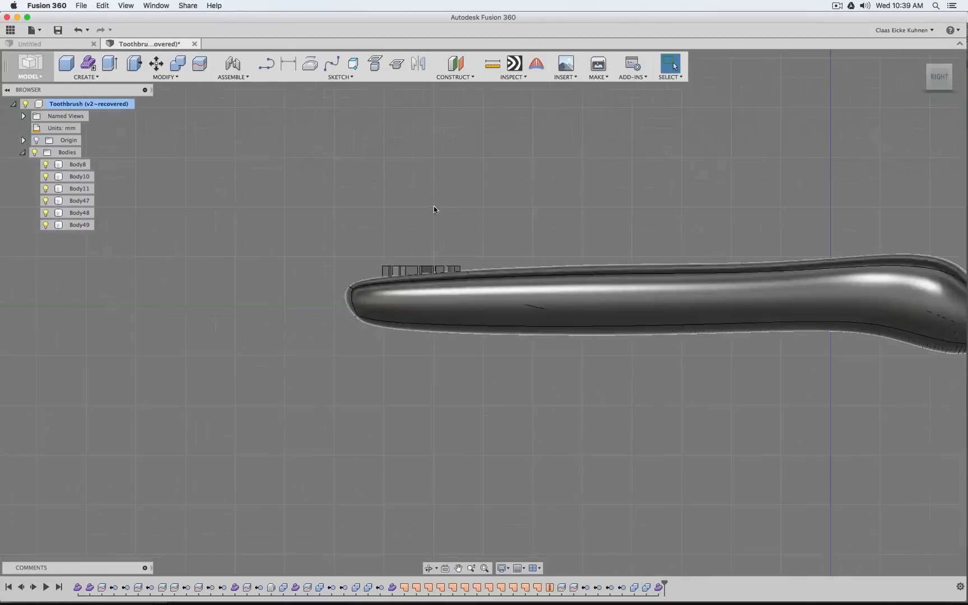
{"action": "scroll", "coordinate": [644, 387], "scroll_direction": "down", "scroll_amount": 1}
{"action": "middle_click_drag", "start_coordinate": [641, 387], "coordinate": [148, 404]}
{"action": "scroll", "coordinate": [452, 390], "scroll_direction": "up", "scroll_amount": 5}
{"action": "scroll", "coordinate": [418, 371], "scroll_direction": "up", "scroll_amount": 5}
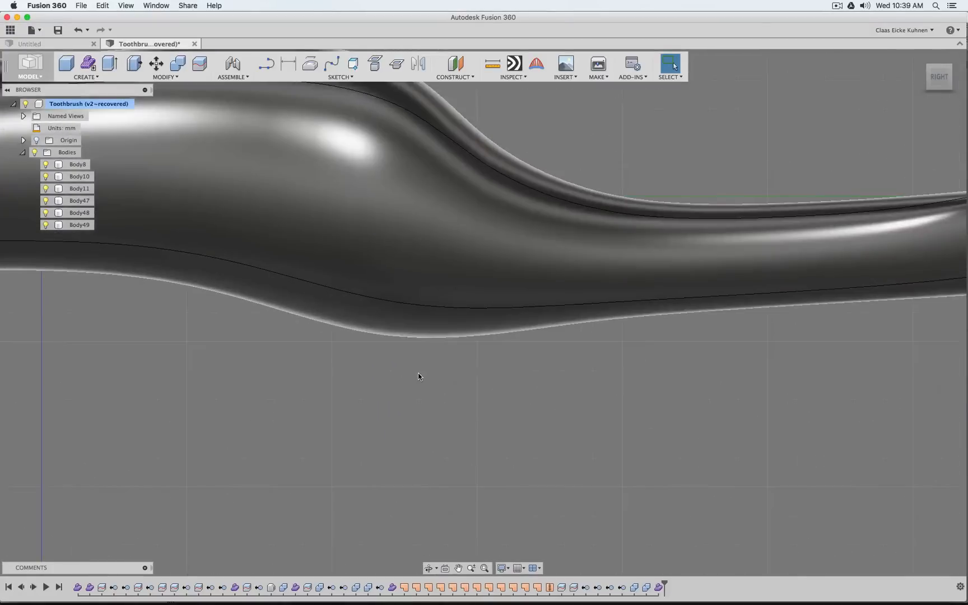
{"action": "scroll", "coordinate": [304, 419], "scroll_direction": "down", "scroll_amount": 5}
{"action": "scroll", "coordinate": [543, 345], "scroll_direction": "up", "scroll_amount": 5}
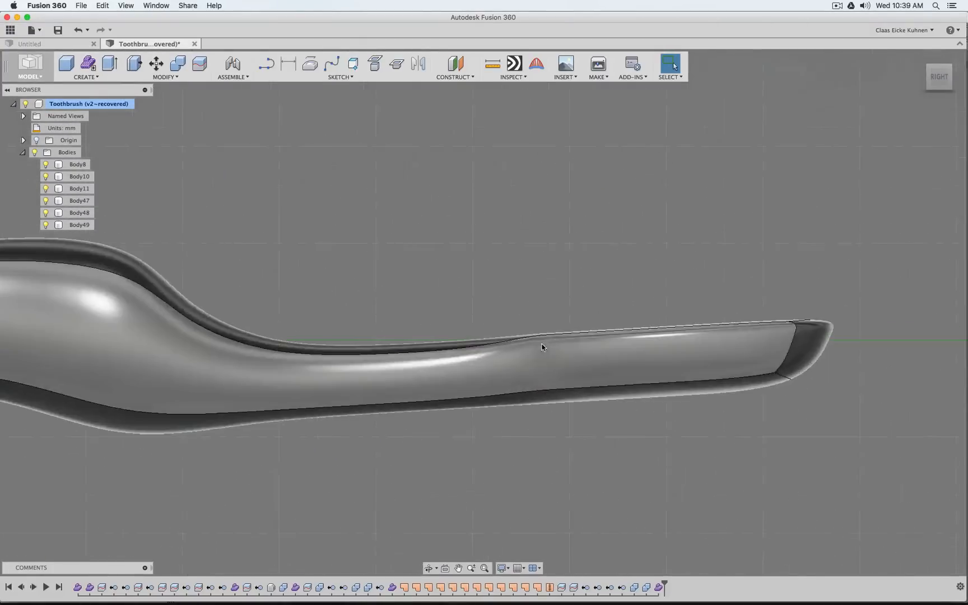
{"action": "scroll", "coordinate": [381, 424], "scroll_direction": "down", "scroll_amount": 4}
{"action": "middle_click_drag", "start_coordinate": [134, 423], "coordinate": [802, 400]}
{"action": "left_click", "coordinate": [671, 64]}
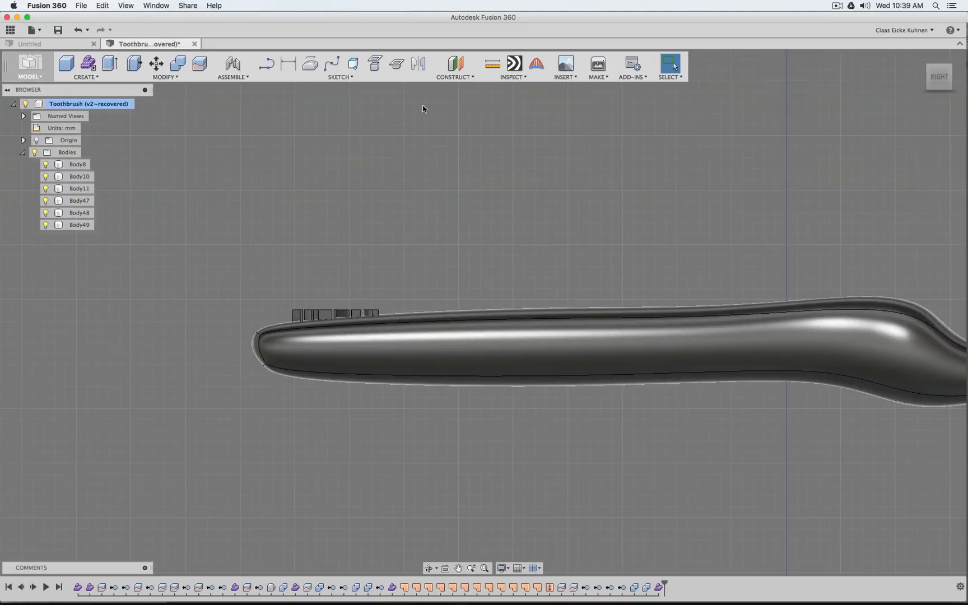
Split Body10 with Body49 as the splitting tool, with the splitting tool extension turned off
{"action": "left_click", "coordinate": [199, 63]}
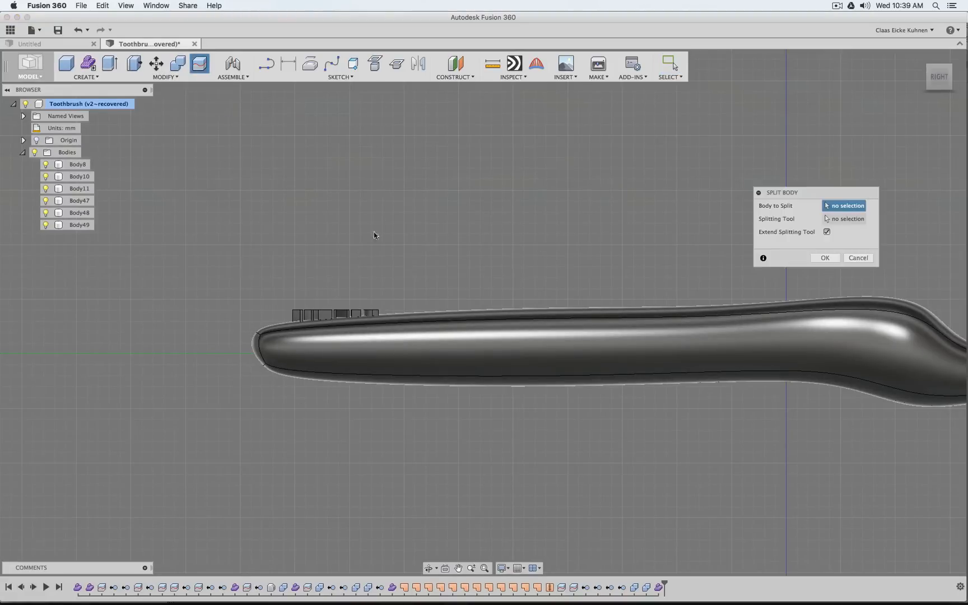
{"action": "left_click", "coordinate": [327, 316]}
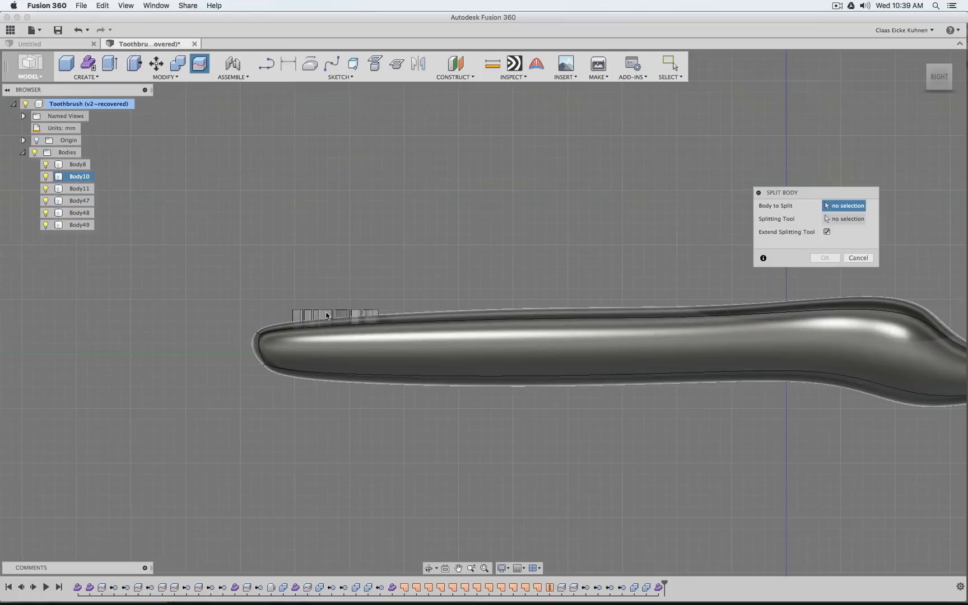
{"action": "left_click", "coordinate": [853, 223]}
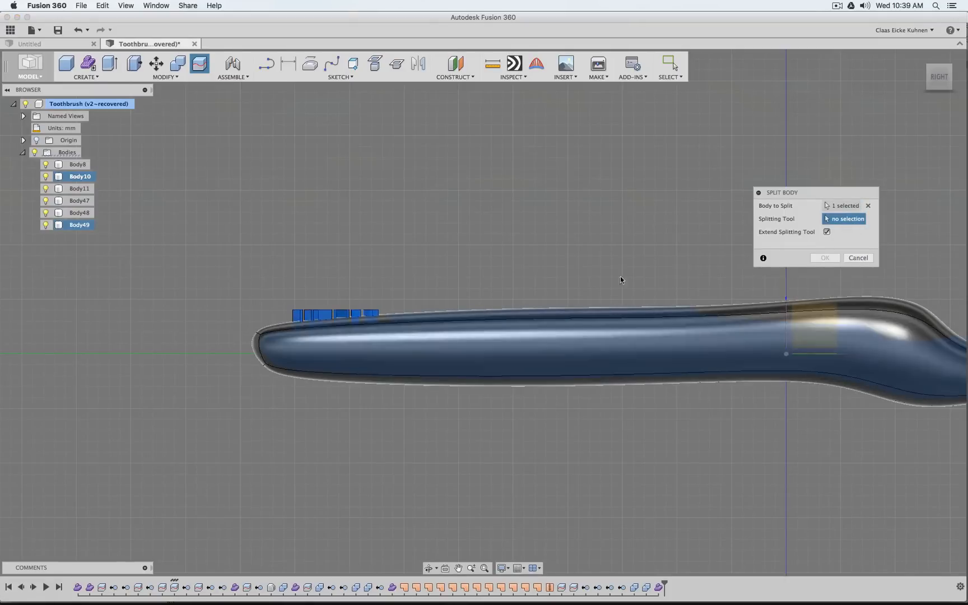
{"action": "scroll", "coordinate": [231, 344], "scroll_direction": "up", "scroll_amount": 5}
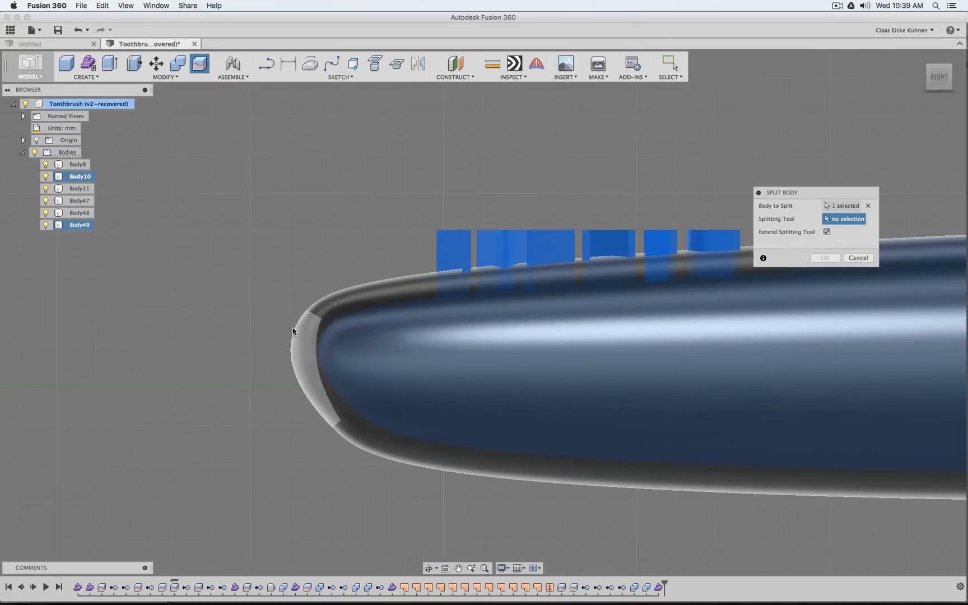
{"action": "left_click", "coordinate": [79, 224]}
{"action": "scroll", "coordinate": [383, 186], "scroll_direction": "down", "scroll_amount": 5}
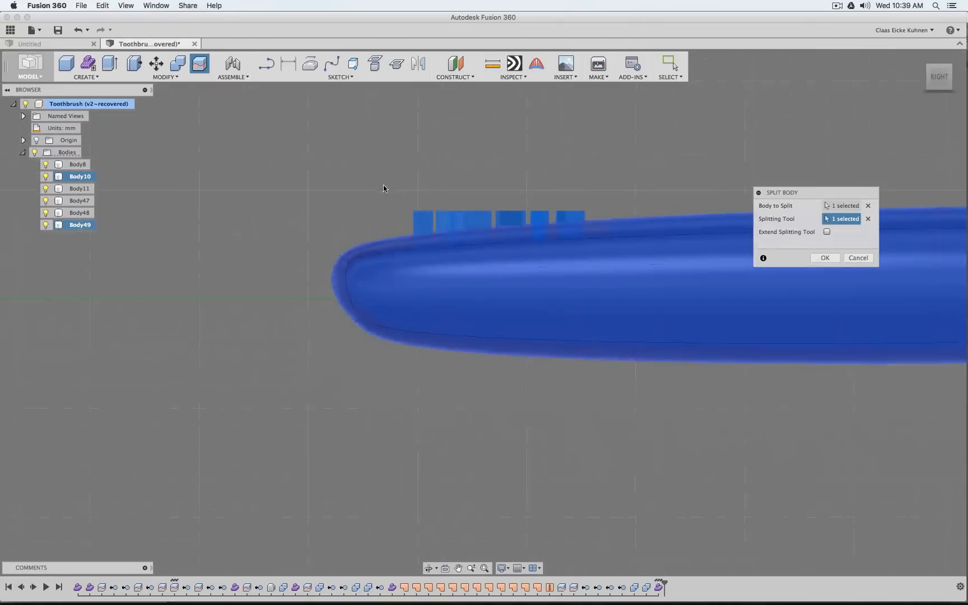
{"action": "middle_click_drag", "start_coordinate": [660, 347], "coordinate": [136, 416]}
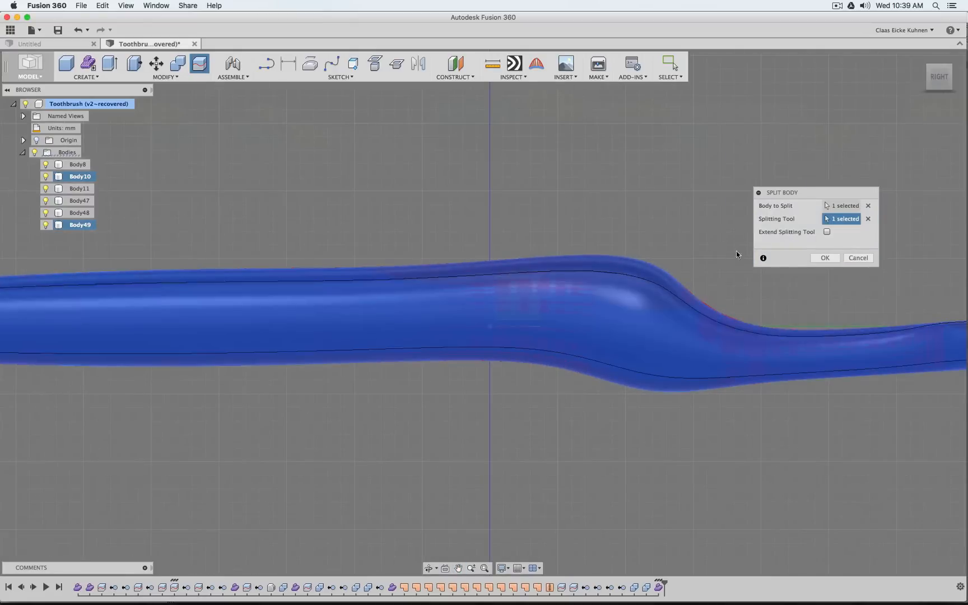
{"action": "left_click", "coordinate": [821, 258]}
Hide the trim body Body49 and check the split letters at the end of the handle
{"action": "scroll", "coordinate": [210, 190], "scroll_direction": "down", "scroll_amount": 5}
{"action": "middle_click_drag", "start_coordinate": [264, 188], "coordinate": [567, 214]}
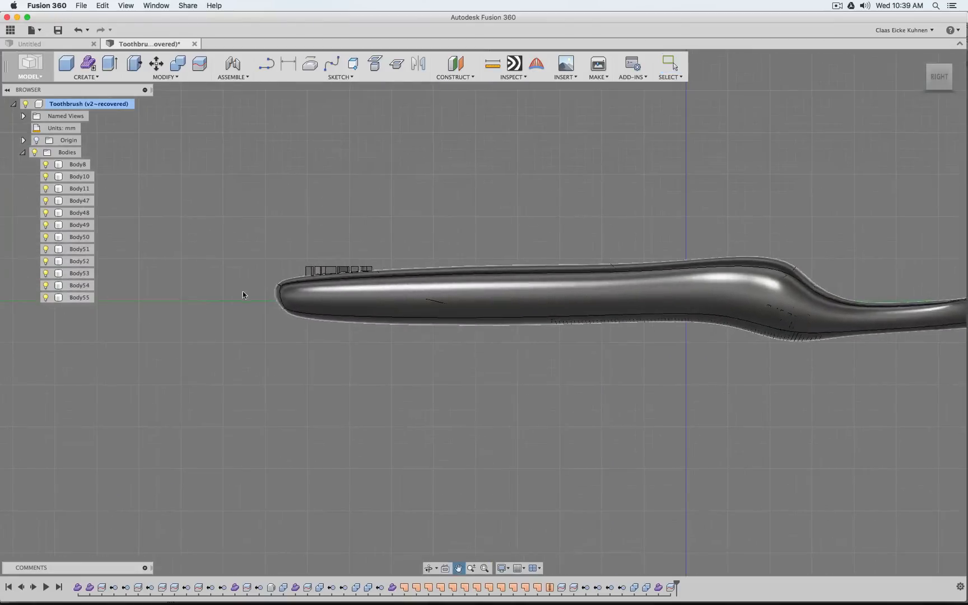
{"action": "left_click", "coordinate": [46, 226]}
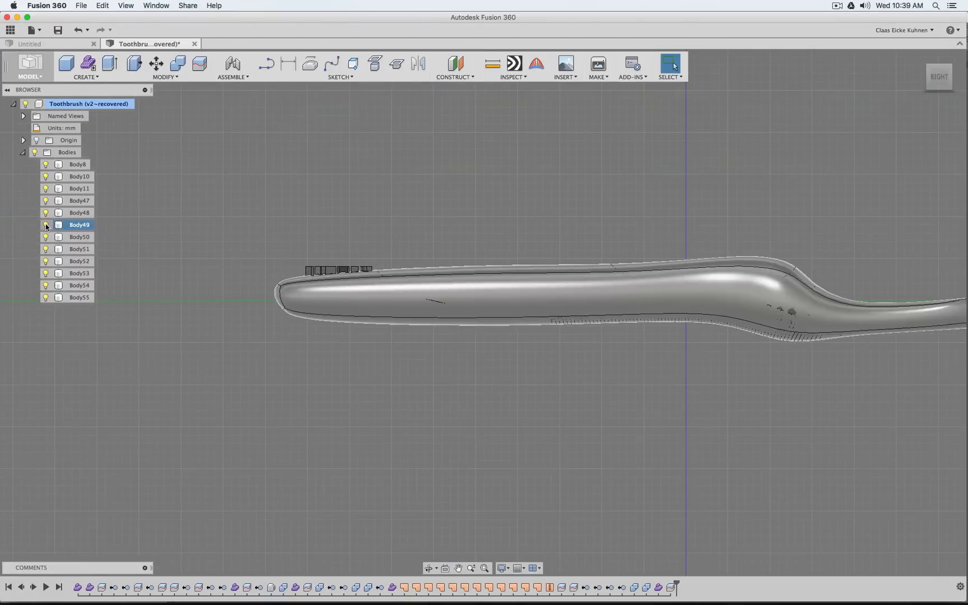
{"action": "left_click", "coordinate": [259, 238]}
{"action": "scroll", "coordinate": [261, 239], "scroll_direction": "up", "scroll_amount": 8}
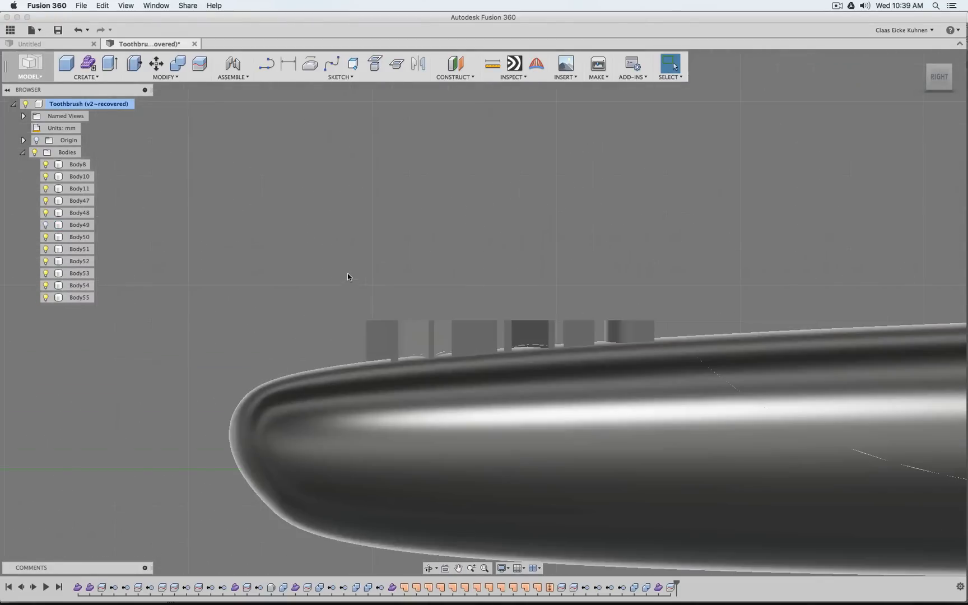
Remove the trim body Body49 together with the cut-off letter pieces Body50 to Body55
{"action": "left_click", "coordinate": [77, 298]}
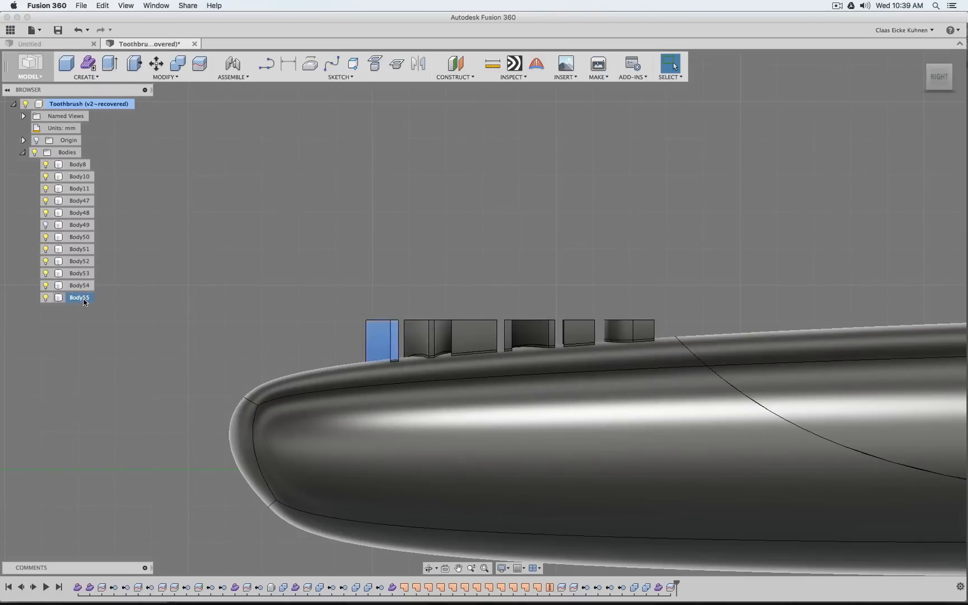
{"action": "left_click", "coordinate": [81, 285], "text": "shift"}
{"action": "left_click", "coordinate": [82, 273], "text": "shift"}
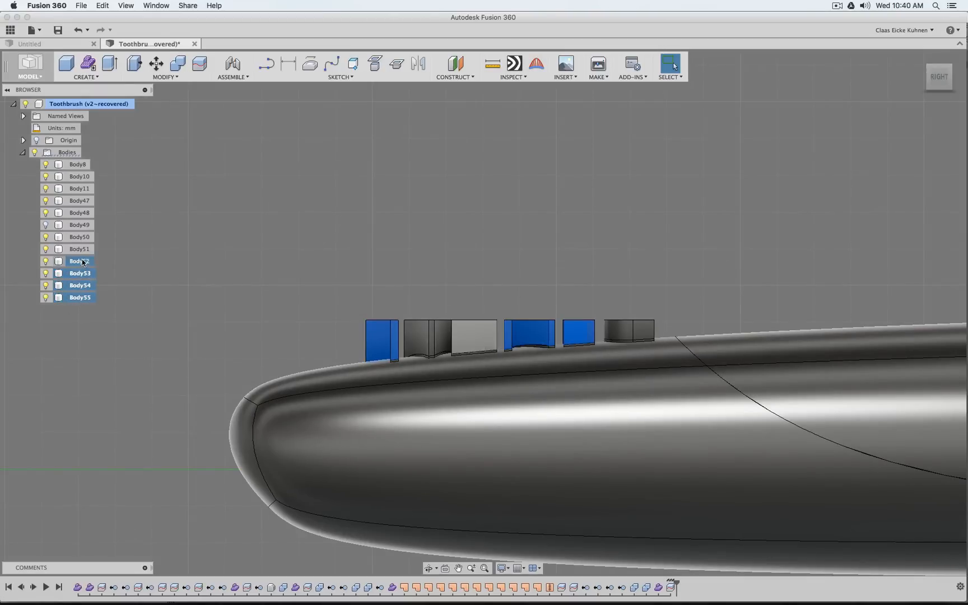
{"action": "left_click", "coordinate": [81, 261], "text": "shift"}
{"action": "left_click", "coordinate": [82, 250], "text": "shift"}
{"action": "left_click", "coordinate": [81, 238], "text": "shift"}
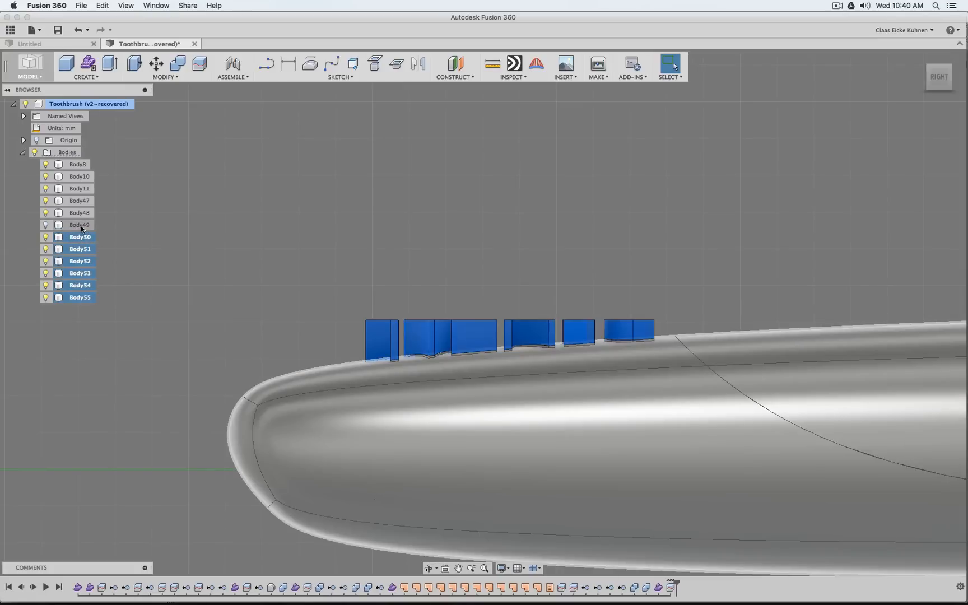
{"action": "left_click", "coordinate": [81, 226], "text": "shift"}
{"action": "scroll", "coordinate": [318, 274], "scroll_direction": "down", "scroll_amount": 5}
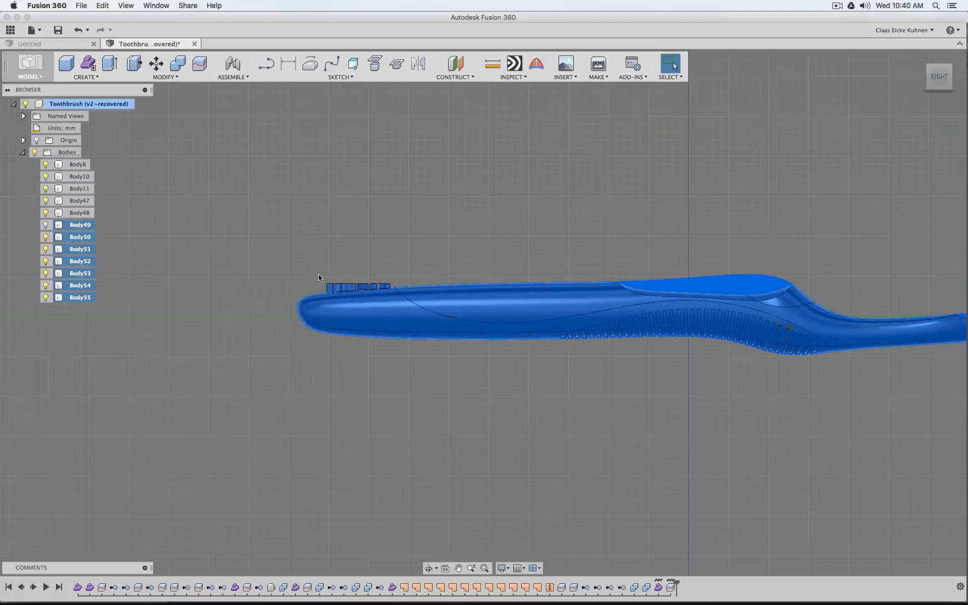
{"action": "scroll", "coordinate": [415, 267], "scroll_direction": "up", "scroll_amount": 3}
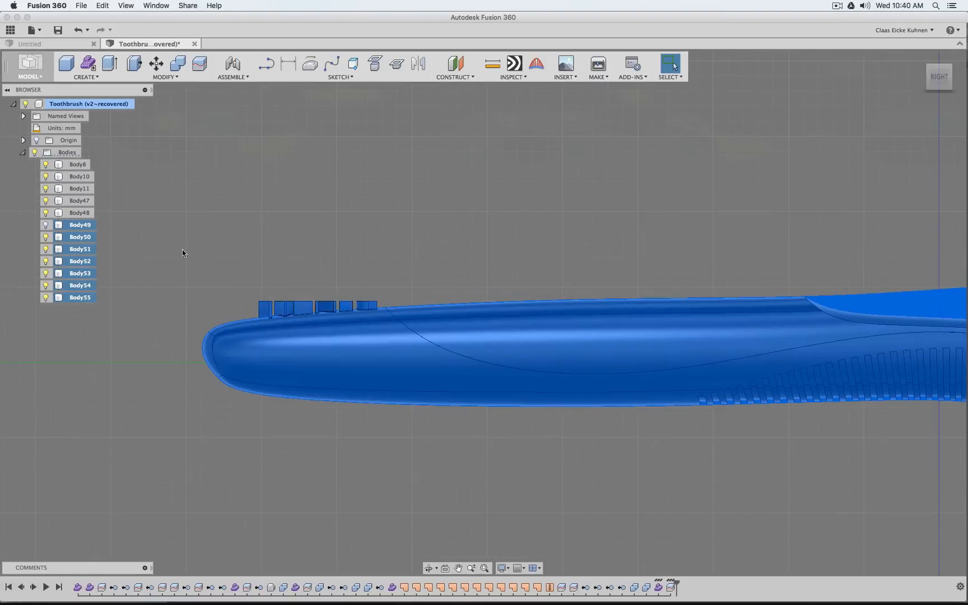
{"action": "right_click", "coordinate": [83, 266]}
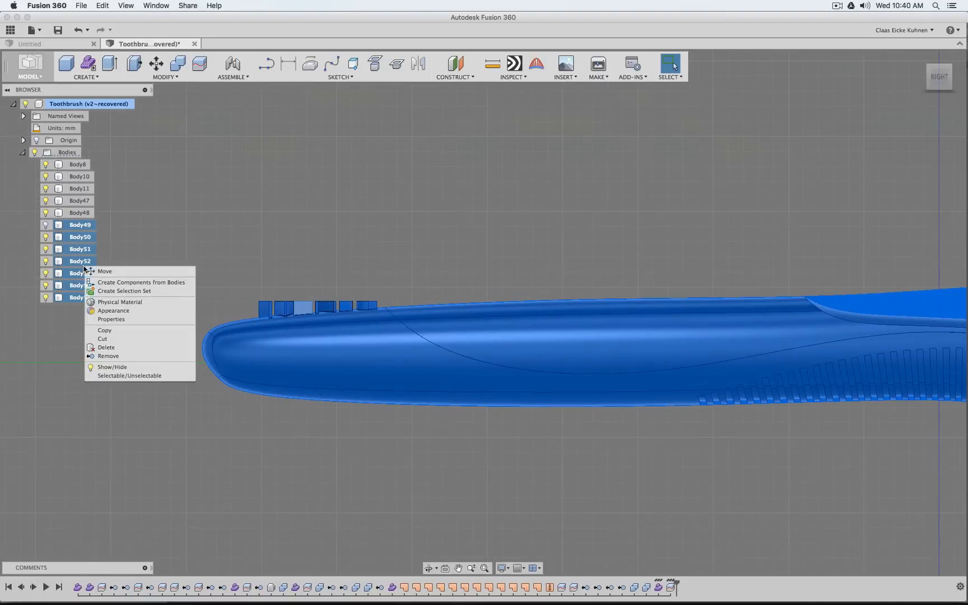
{"action": "left_click", "coordinate": [126, 356]}
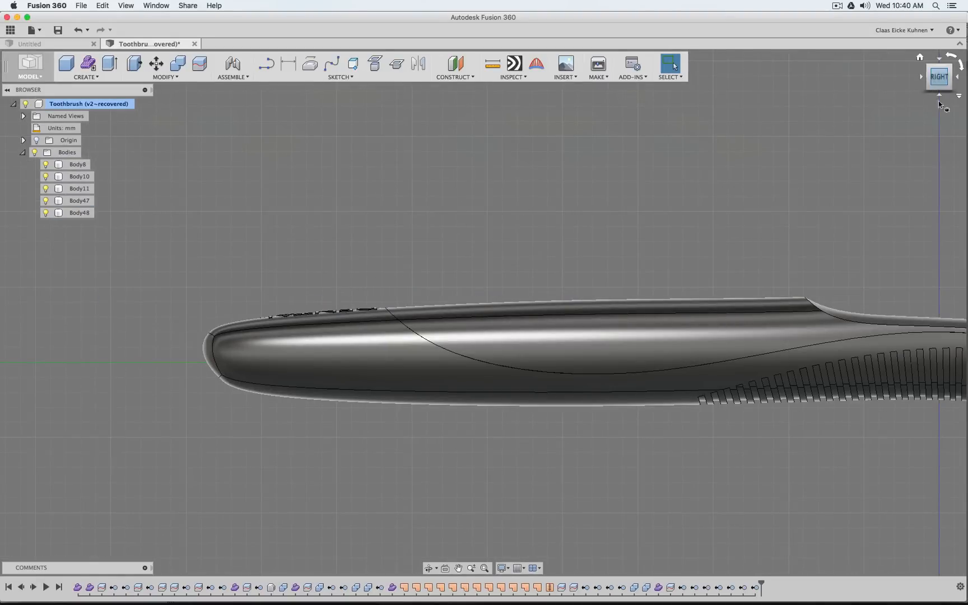
Examine the trimmed DENTAL lettering on the handle end from several angles
{"action": "mouse_move", "coordinate": [940, 83]}
{"action": "left_mouse_down"}
{"action": "mouse_move", "coordinate": [938, 163]}
{"action": "mouse_move", "coordinate": [941, 89]}
{"action": "mouse_move", "coordinate": [964, 115]}
{"action": "mouse_move", "coordinate": [956, 81]}
{"action": "mouse_move", "coordinate": [944, 91]}
{"action": "left_mouse_up"}
{"action": "middle_click_drag", "start_coordinate": [349, 254], "coordinate": [740, 284]}
{"action": "scroll", "coordinate": [585, 268], "scroll_direction": "down", "scroll_amount": 5}
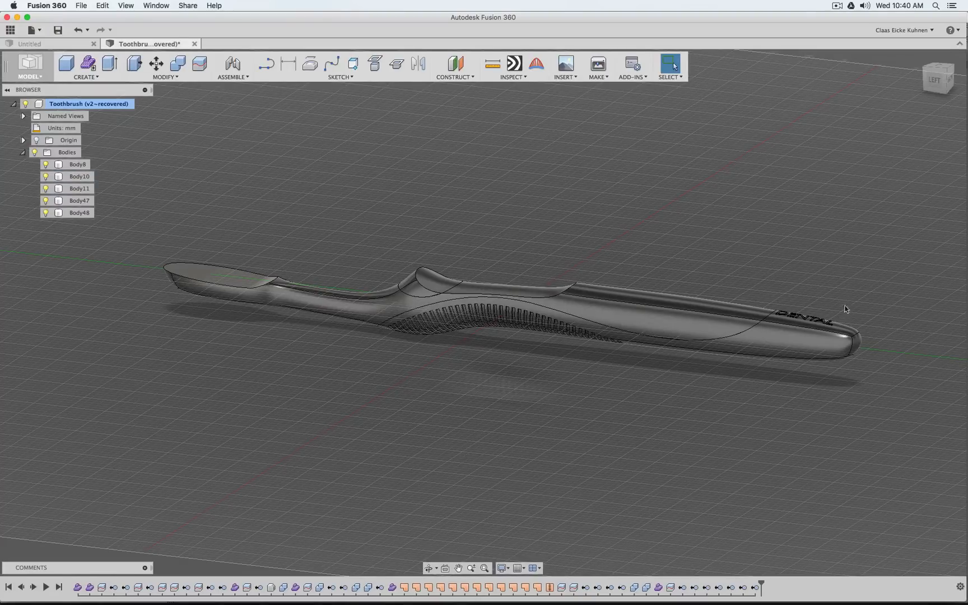
{"action": "scroll", "coordinate": [902, 354], "scroll_direction": "up", "scroll_amount": 10}
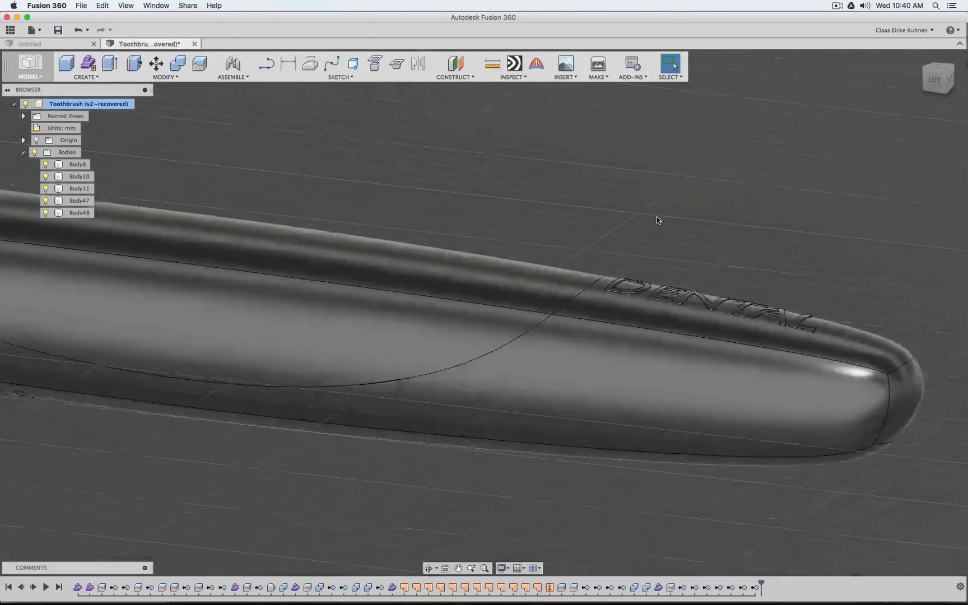
{"action": "scroll", "coordinate": [656, 217], "scroll_direction": "down", "scroll_amount": 8}
{"action": "mouse_move", "coordinate": [927, 77]}
{"action": "left_mouse_down"}
{"action": "mouse_move", "coordinate": [932, 115]}
{"action": "mouse_move", "coordinate": [931, 94]}
{"action": "left_mouse_up"}
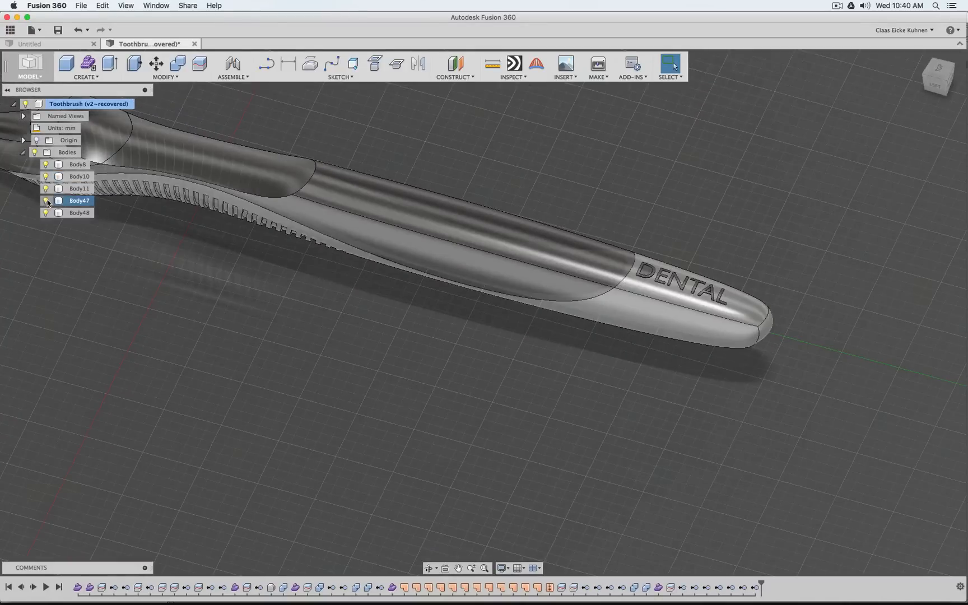
Inspect the letter cutouts with only Body47 visible, and the raised letters with only the core Body10 visible
{"action": "left_click", "coordinate": [46, 191]}
{"action": "left_click", "coordinate": [47, 178]}
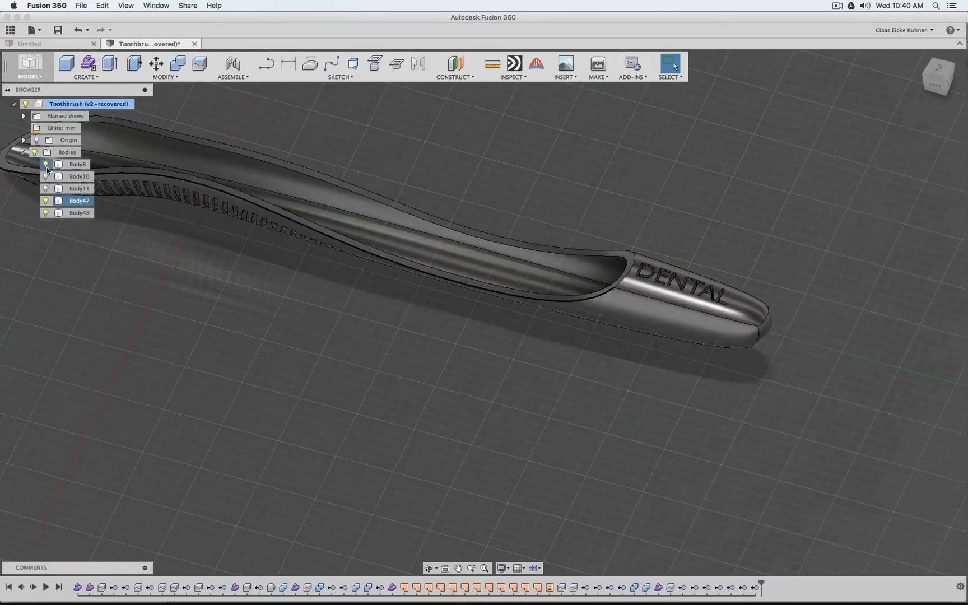
{"action": "left_click", "coordinate": [46, 165]}
{"action": "left_click", "coordinate": [46, 213]}
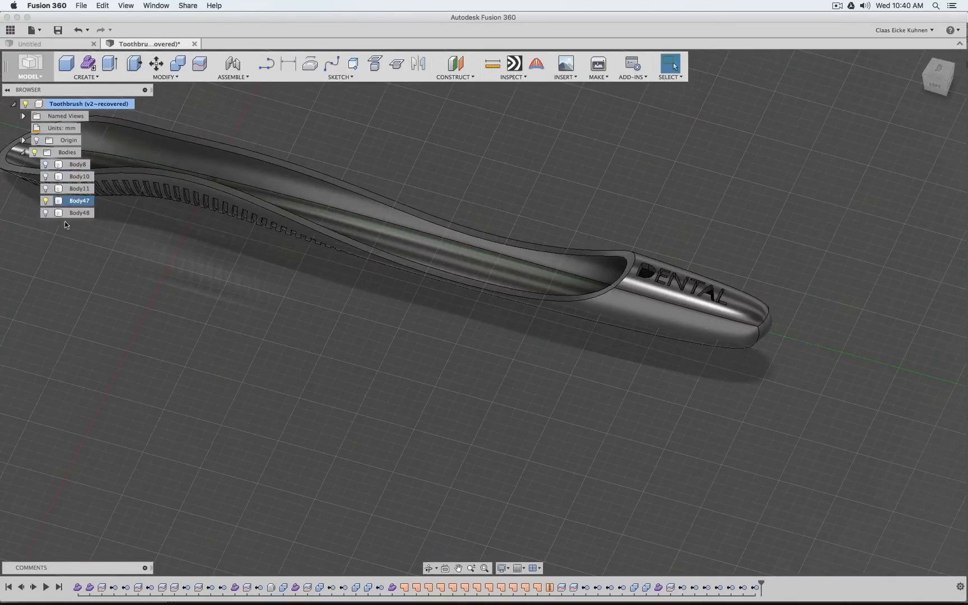
{"action": "left_click", "coordinate": [46, 201]}
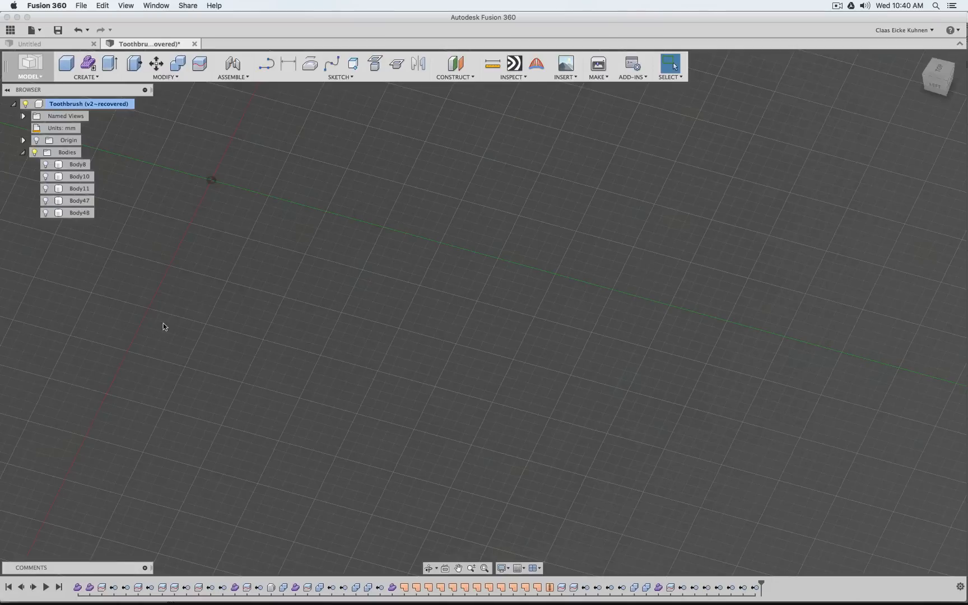
{"action": "left_click", "coordinate": [45, 177]}
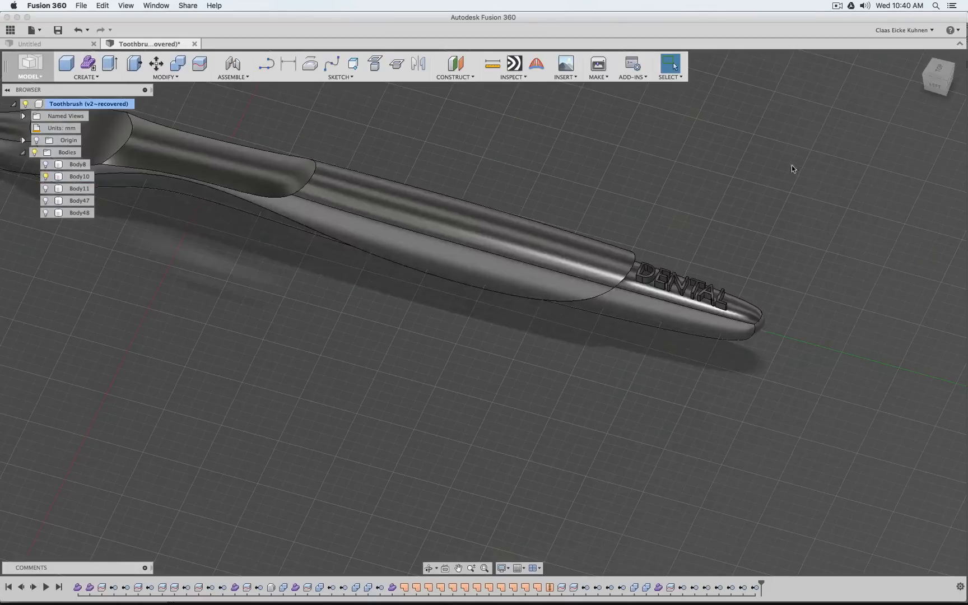
{"action": "mouse_move", "coordinate": [945, 89]}
{"action": "left_mouse_down"}
{"action": "mouse_move", "coordinate": [945, 55]}
{"action": "mouse_move", "coordinate": [918, 87]}
{"action": "mouse_move", "coordinate": [857, 98]}
{"action": "mouse_move", "coordinate": [899, 96]}
{"action": "mouse_move", "coordinate": [924, 79]}
{"action": "mouse_move", "coordinate": [927, 132]}
{"action": "mouse_move", "coordinate": [929, 59]}
{"action": "mouse_move", "coordinate": [925, 85]}
{"action": "mouse_move", "coordinate": [960, 77]}
{"action": "mouse_move", "coordinate": [885, 92]}
{"action": "left_mouse_up"}
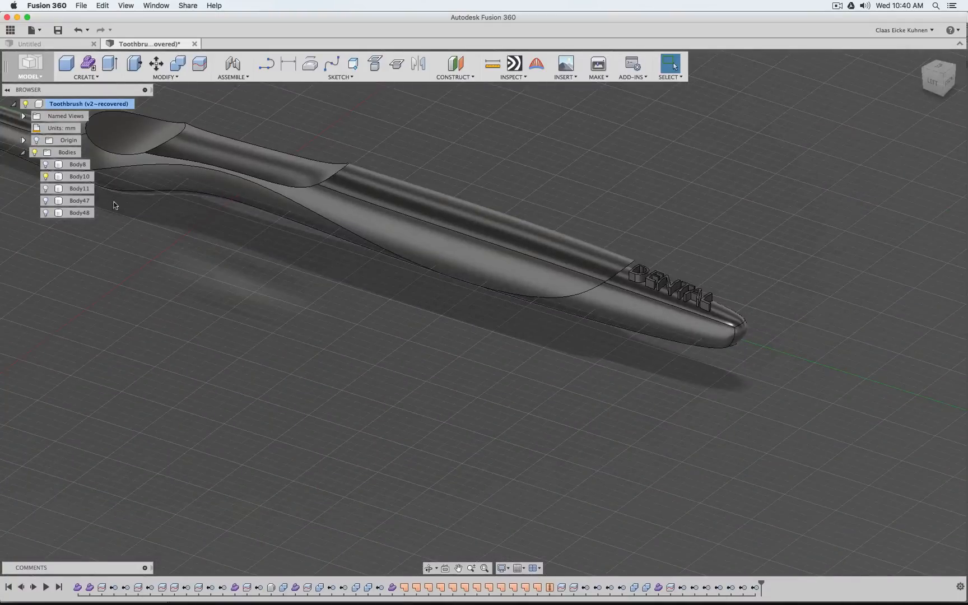
Make all five bodies visible again and look over the complete toothbrush from handle to head
{"action": "left_click", "coordinate": [46, 176]}
{"action": "left_click", "coordinate": [45, 164]}
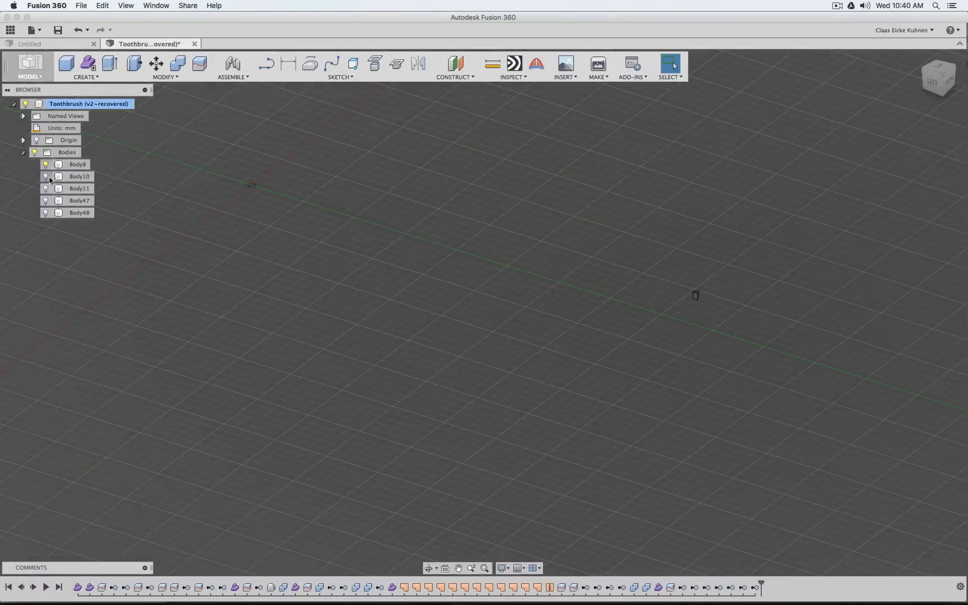
{"action": "left_click", "coordinate": [47, 189]}
{"action": "left_click", "coordinate": [46, 189]}
{"action": "left_click", "coordinate": [45, 200]}
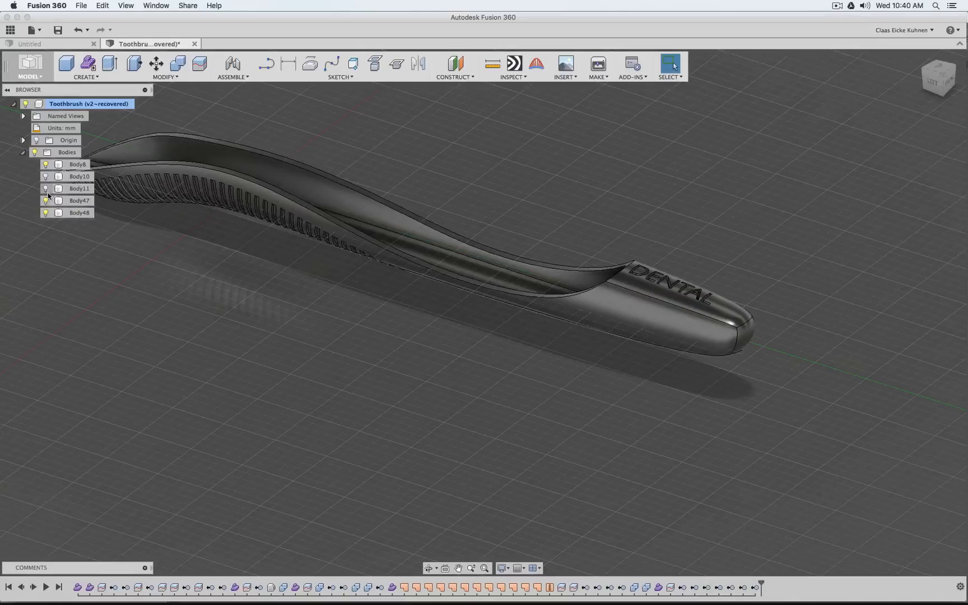
{"action": "left_click", "coordinate": [46, 188]}
{"action": "left_click", "coordinate": [564, 245]}
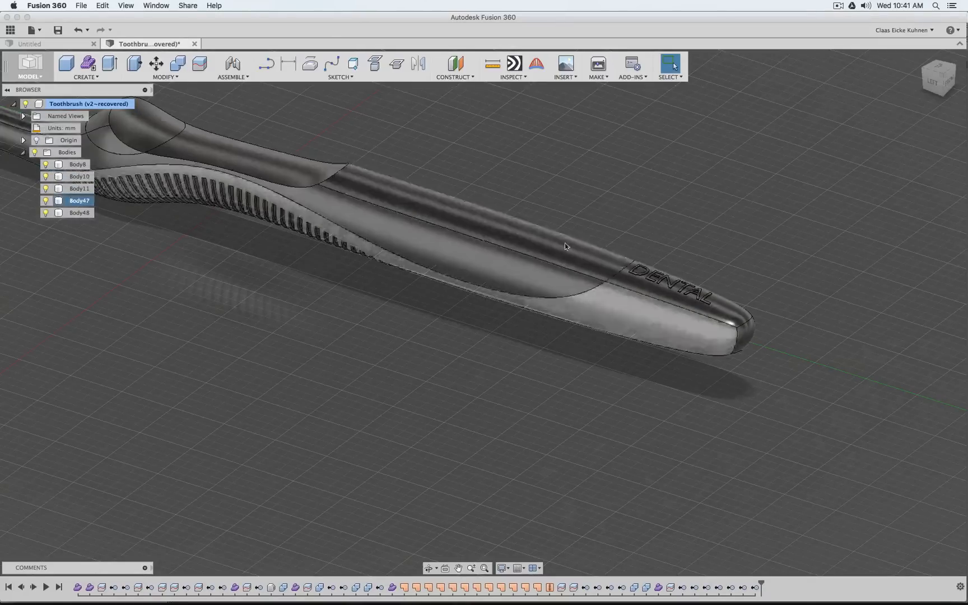
{"action": "scroll", "coordinate": [610, 219], "scroll_direction": "down", "scroll_amount": 5}
{"action": "middle_click_drag", "start_coordinate": [285, 258], "coordinate": [459, 354]}
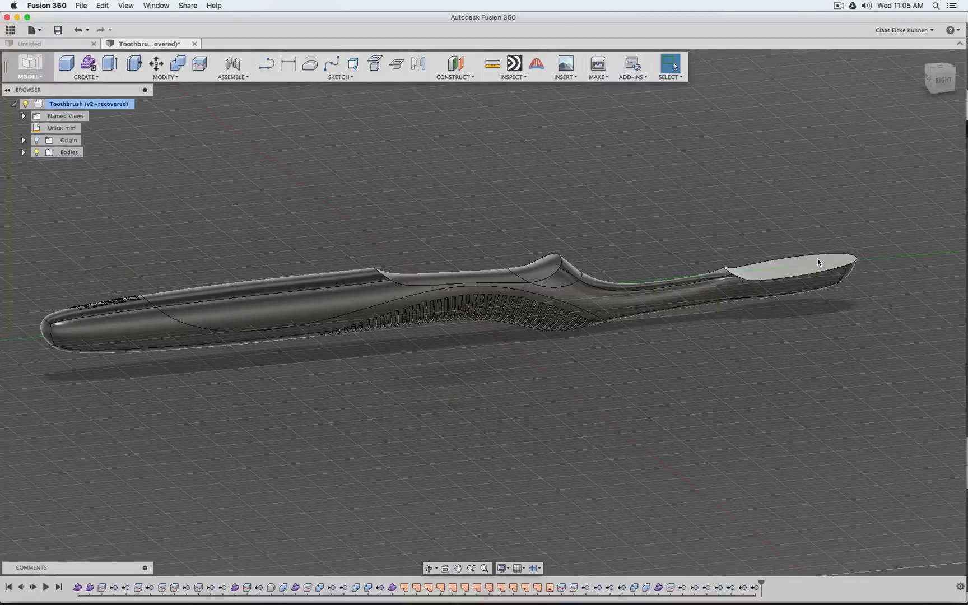
Switch to Blender and examine the trimmed bristles on the brush head, starting from the front view
{"action": "mouse_move", "coordinate": [560, 597]}
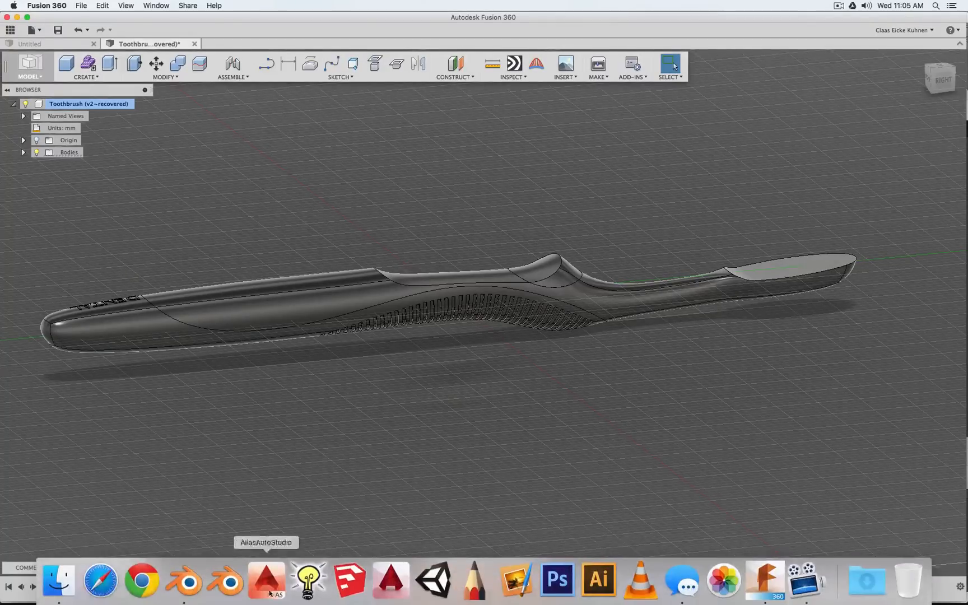
{"action": "left_click", "coordinate": [192, 585]}
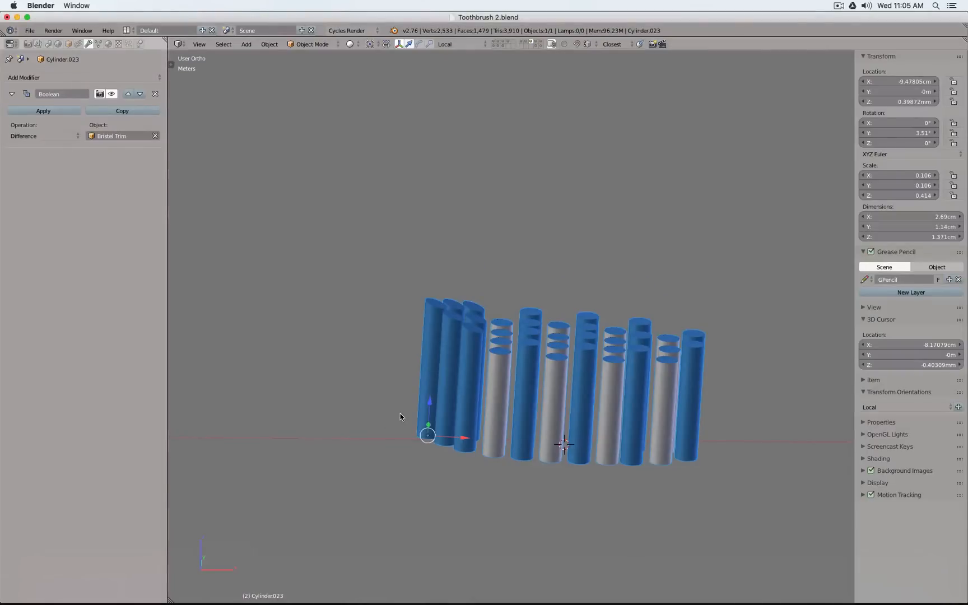
{"action": "key", "text": "KP_1"}
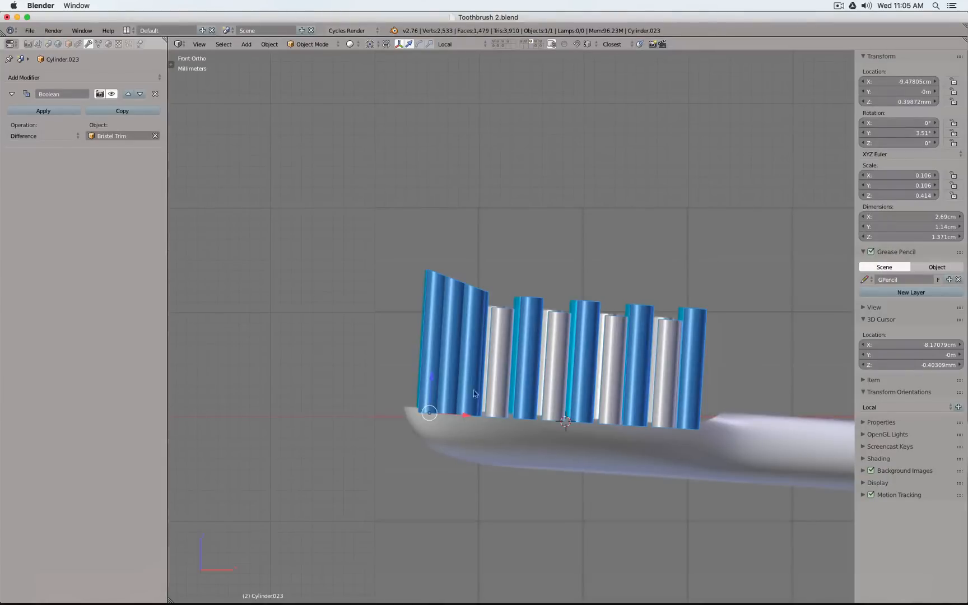
{"action": "scroll", "coordinate": [565, 283], "scroll_direction": "up", "scroll_amount": 1}
{"action": "middle_click_drag", "start_coordinate": [585, 260], "coordinate": [525, 299]}
Inspect the bristle object's untrimmed mesh in Edit Mode and return to Object Mode
{"action": "key", "text": "Tab"}
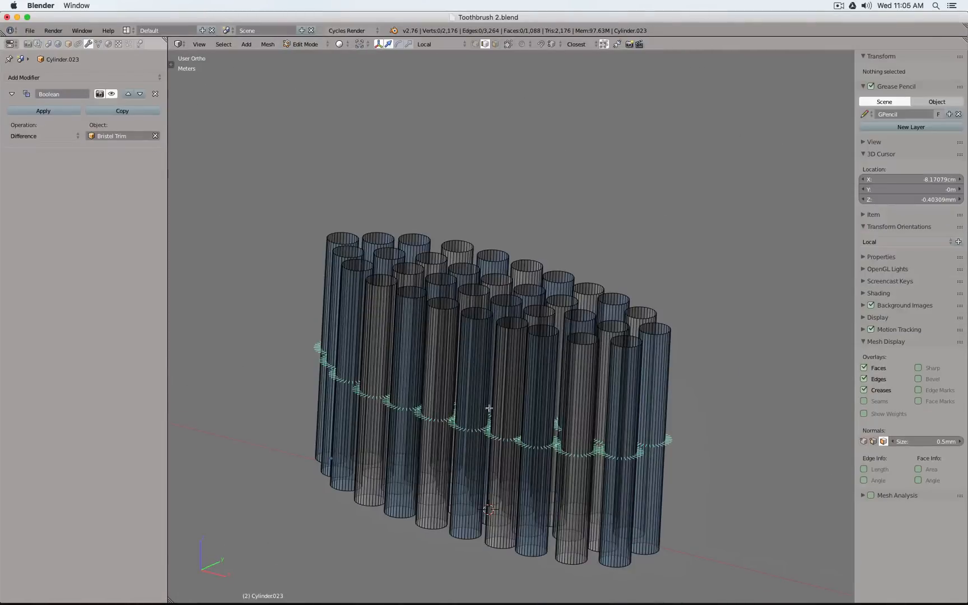
{"action": "scroll", "coordinate": [521, 303], "scroll_direction": "down", "scroll_amount": 2}
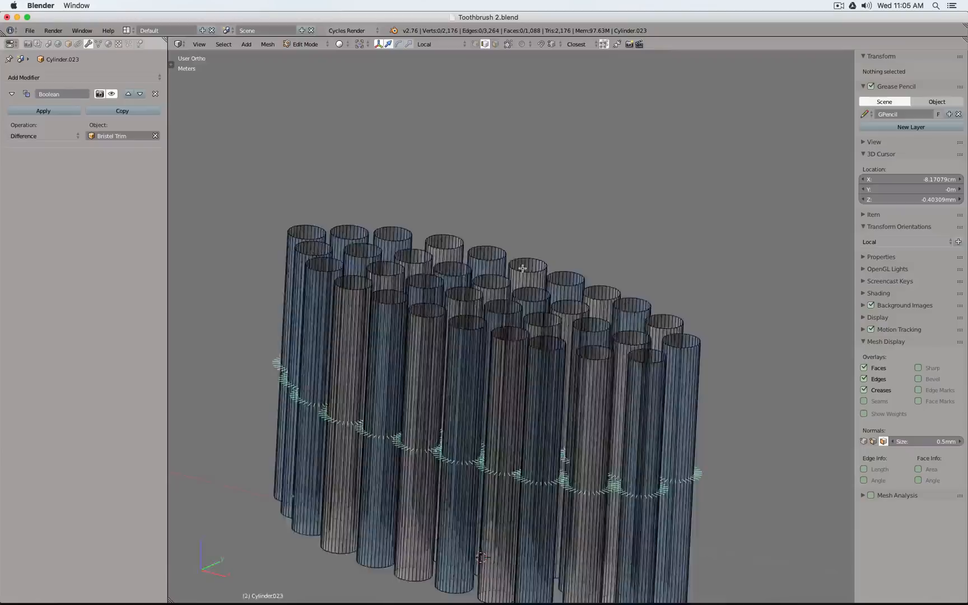
{"action": "scroll", "coordinate": [522, 268], "scroll_direction": "down", "scroll_amount": 2}
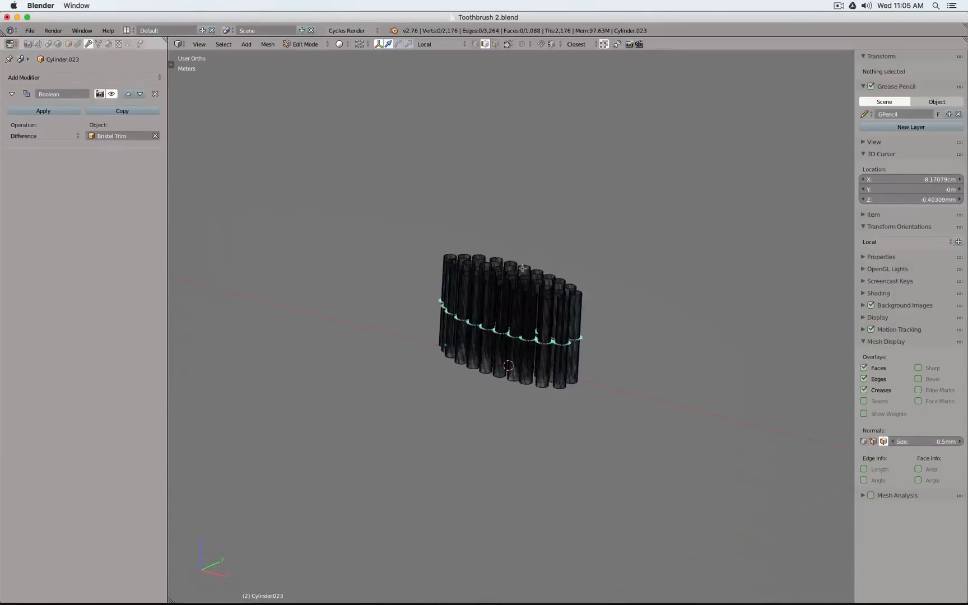
{"action": "scroll", "coordinate": [518, 238], "scroll_direction": "up", "scroll_amount": 3}
{"action": "key", "text": "Tab"}
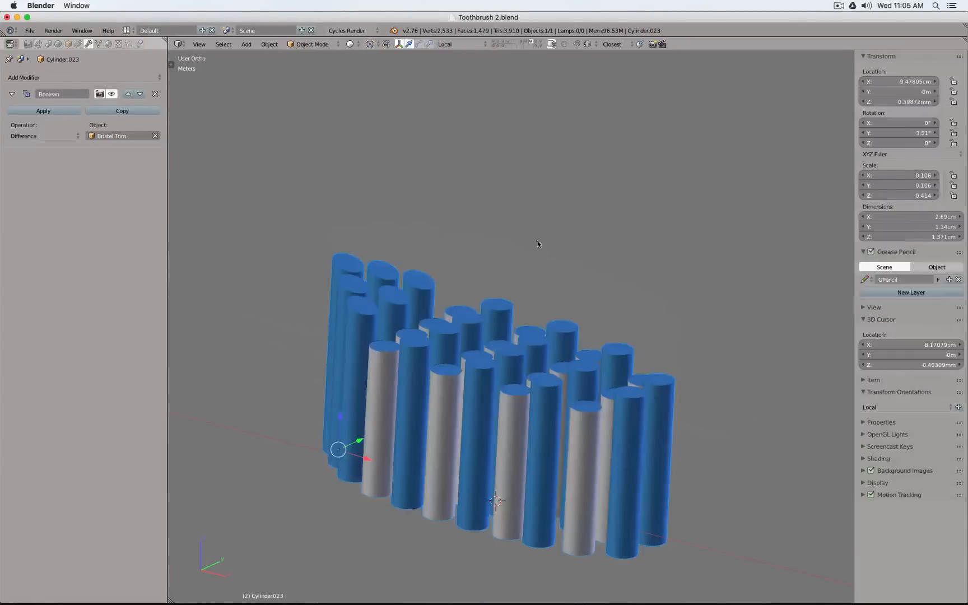
Display only the layer that holds the original full-length bristle cylinders
{"action": "left_click", "coordinate": [504, 46]}
{"action": "scroll", "coordinate": [466, 230], "scroll_direction": "down", "scroll_amount": 10}
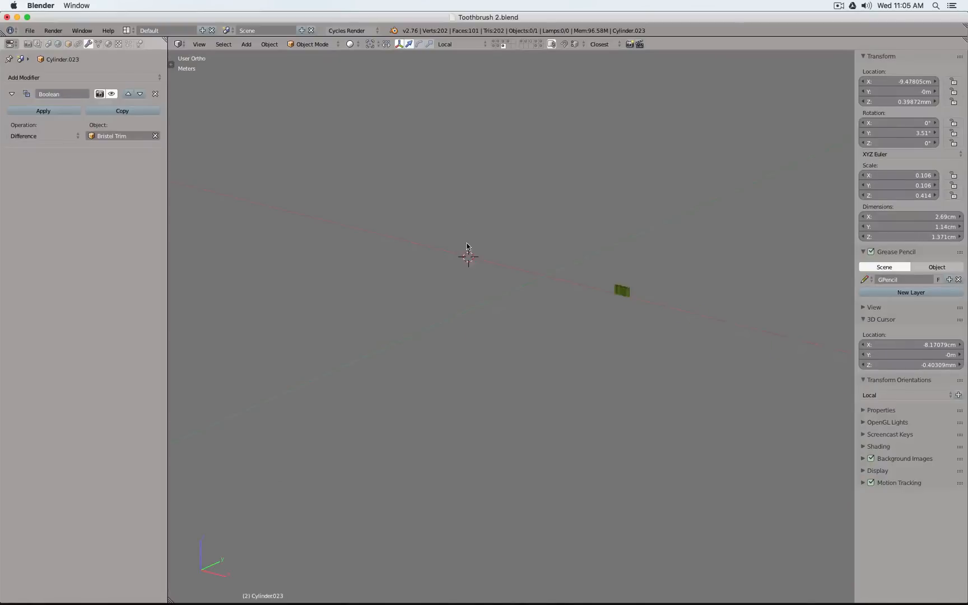
{"action": "scroll", "coordinate": [529, 266], "scroll_direction": "up", "scroll_amount": 6}
{"action": "left_click", "coordinate": [497, 46]}
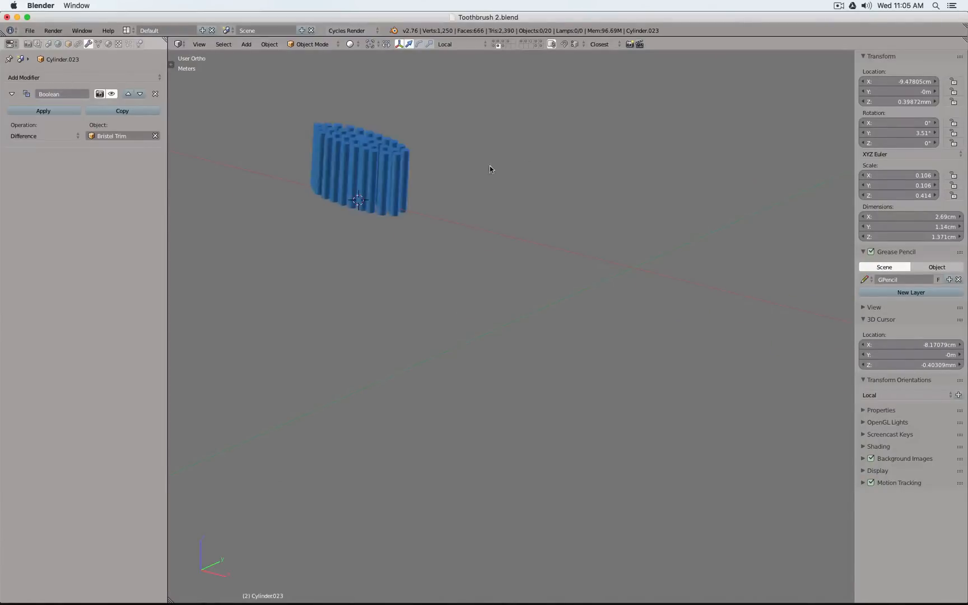
{"action": "middle_click_drag", "start_coordinate": [489, 166], "coordinate": [651, 318], "text": "shift"}
{"action": "scroll", "coordinate": [532, 307], "scroll_direction": "up", "scroll_amount": 5}
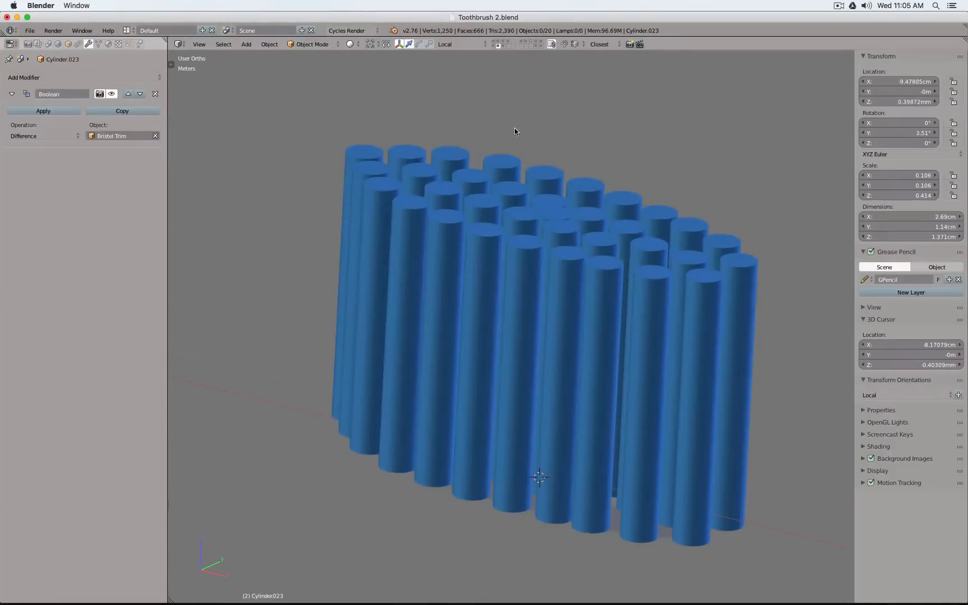
Select the source cylinder of the bristles and switch the view to wireframe display
{"action": "right_click", "coordinate": [555, 215]}
{"action": "key", "text": "z"}
{"action": "key", "text": "z"}
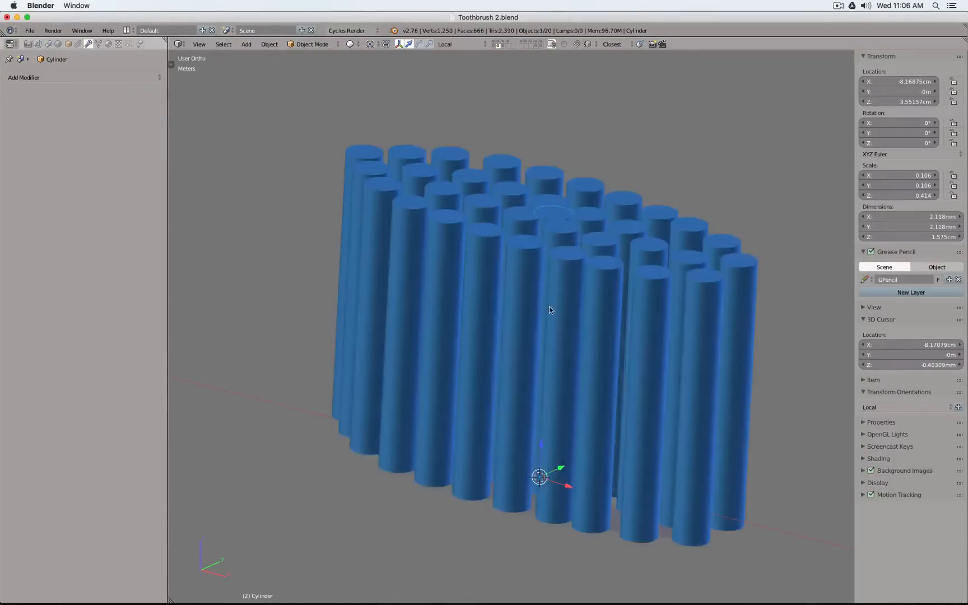
{"action": "key", "text": "z"}
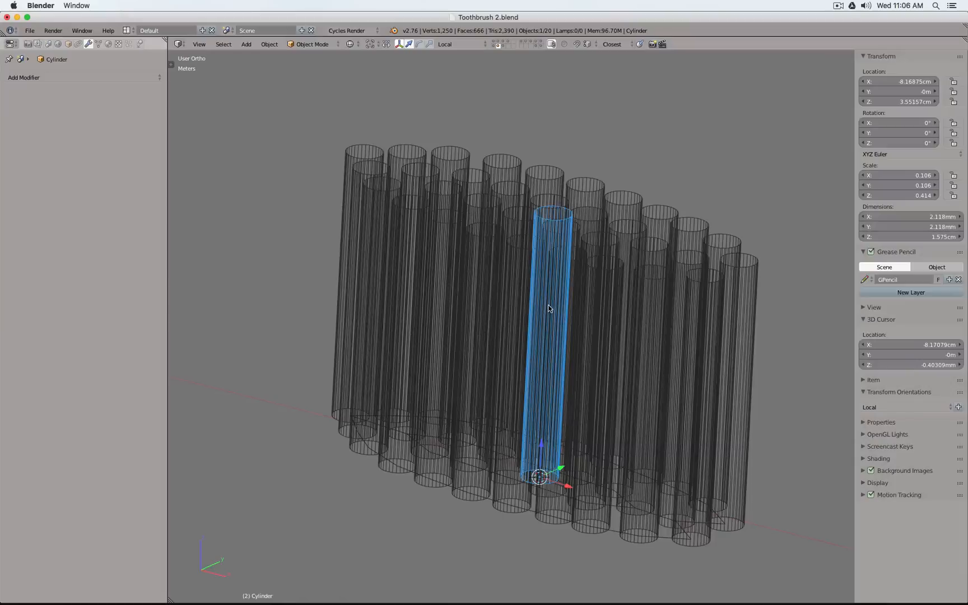
Duplicate the bristle base plane together with its source cylinder in place
{"action": "right_click", "coordinate": [529, 509]}
{"action": "key", "text": "z"}
{"action": "key", "text": "z"}
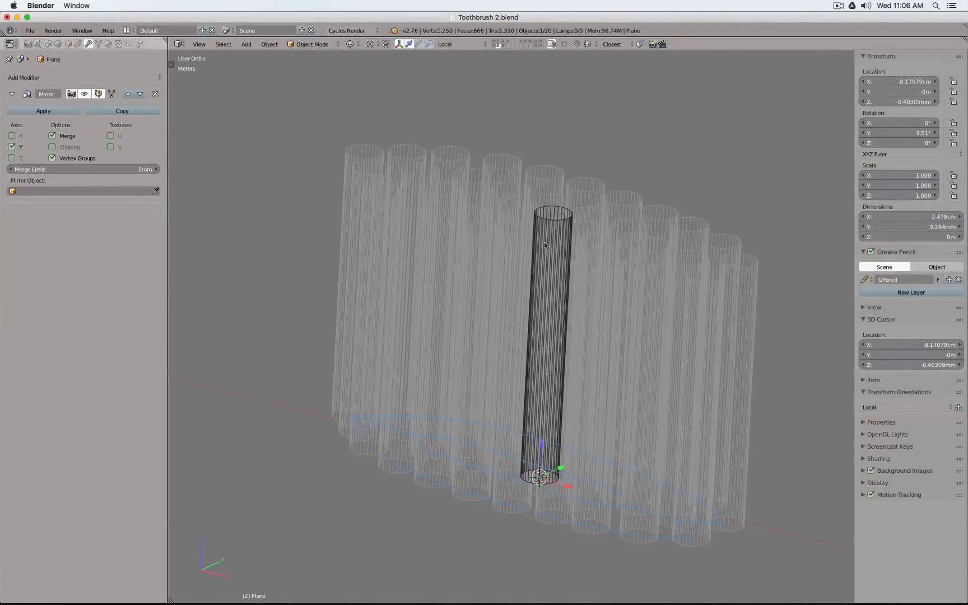
{"action": "key", "text": "Tab"}
{"action": "key", "text": "Tab"}
{"action": "right_click", "coordinate": [551, 223], "text": "shift"}
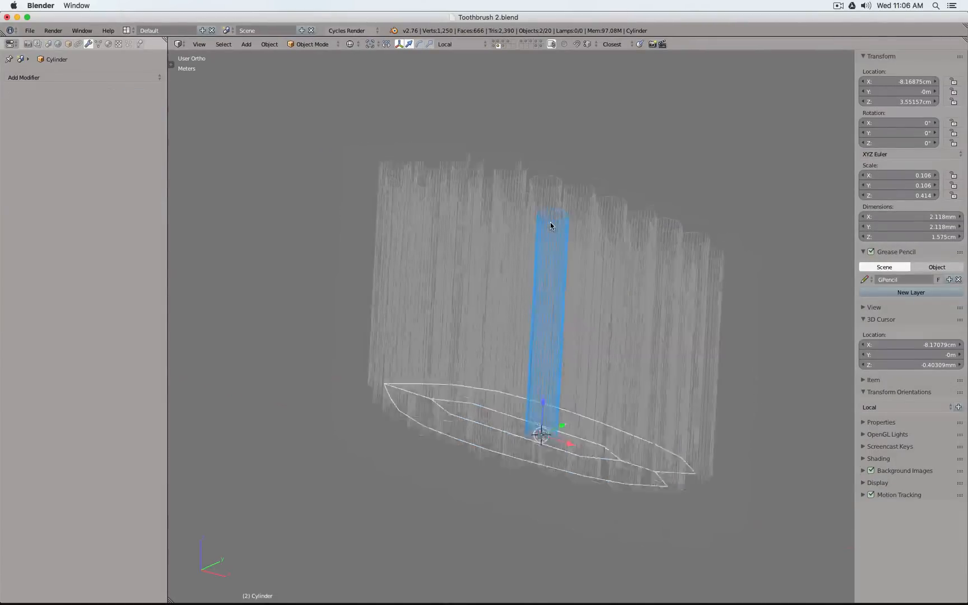
{"action": "scroll", "coordinate": [550, 222], "scroll_direction": "down", "scroll_amount": 3}
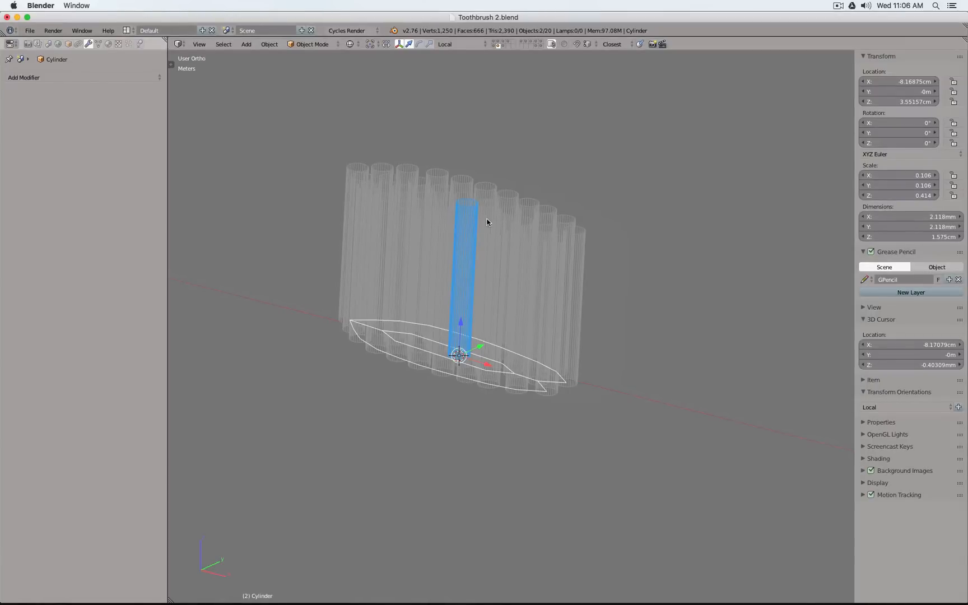
{"action": "key", "text": "shift+d"}
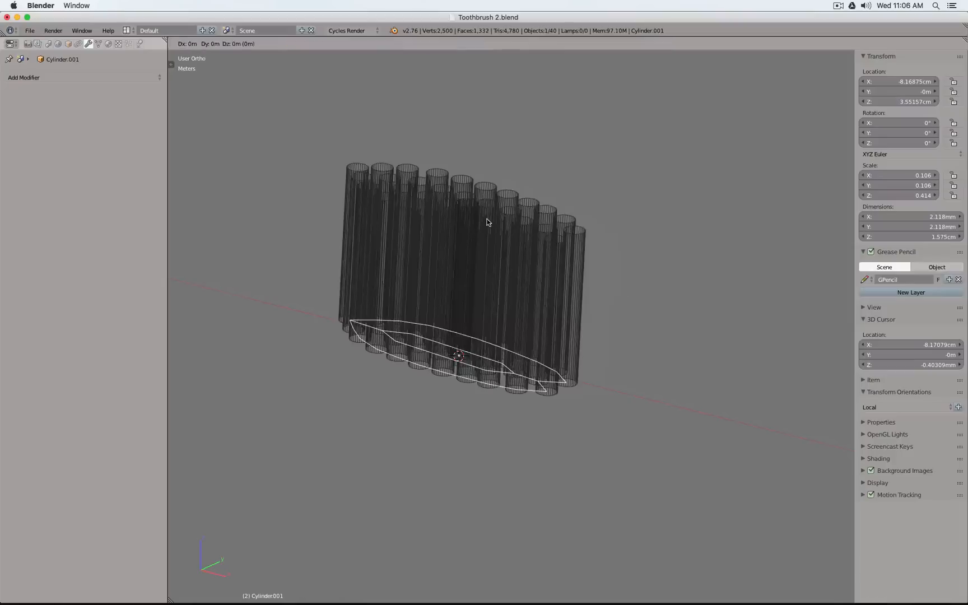
{"action": "key", "text": "Escape"}
Move the duplicated plane and cylinder to a separate layer and display only that layer
{"action": "key", "text": "m"}
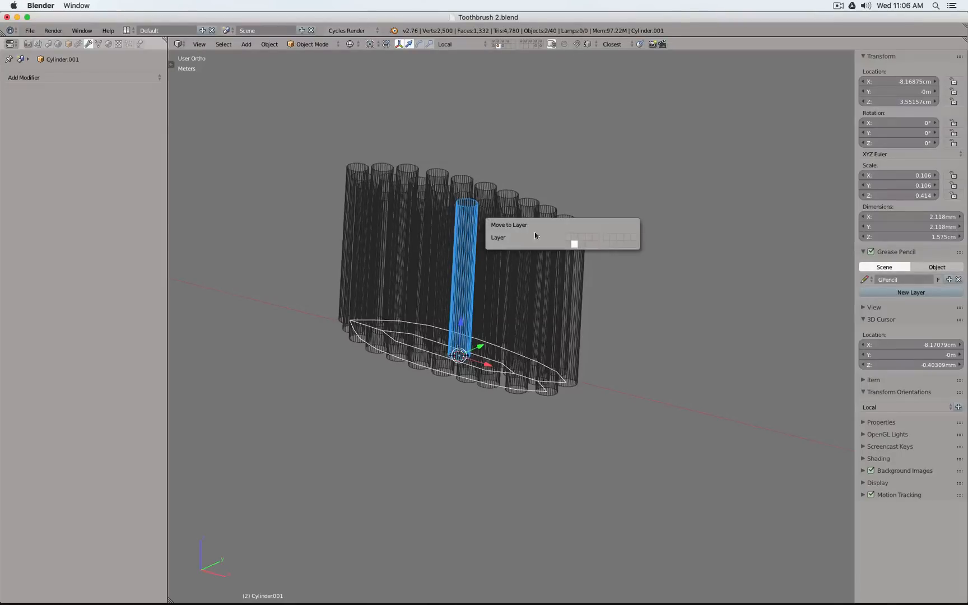
{"action": "left_click", "coordinate": [595, 245]}
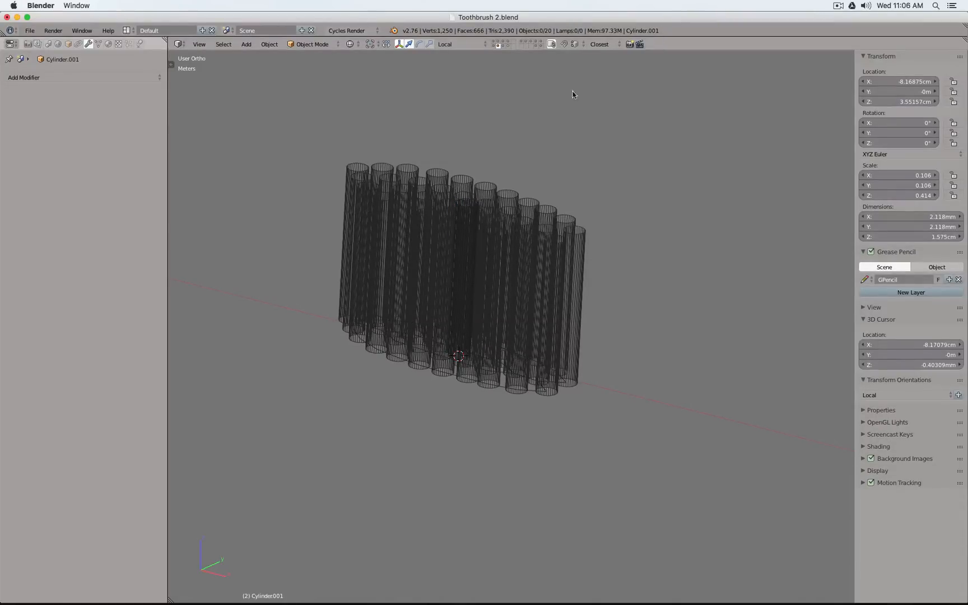
{"action": "left_click", "coordinate": [508, 46]}
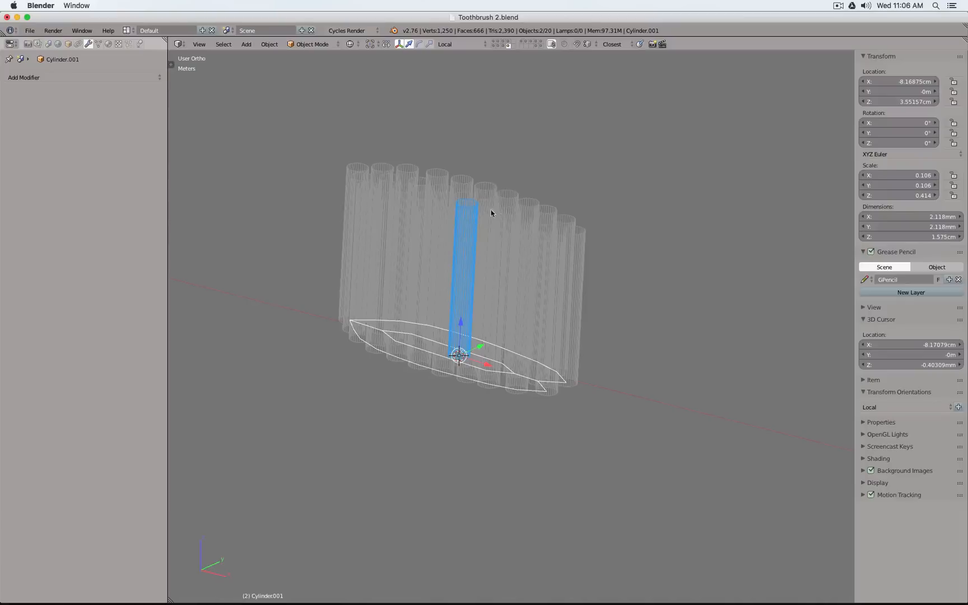
Check the duplicated base plane's Y rotation and examine the bristle tilt against the reference from the front view
{"action": "right_click", "coordinate": [465, 214]}
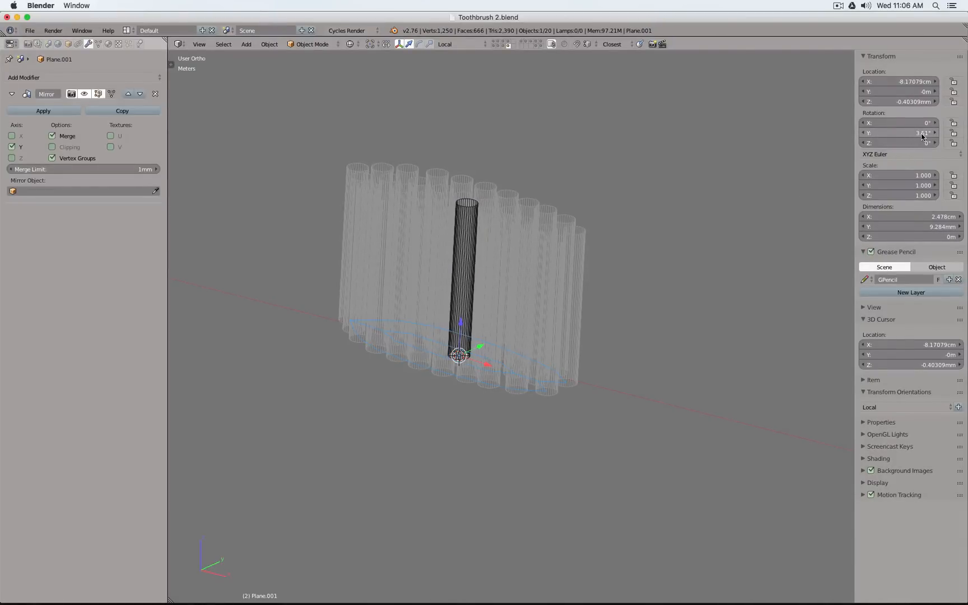
{"action": "key", "text": "KP_1"}
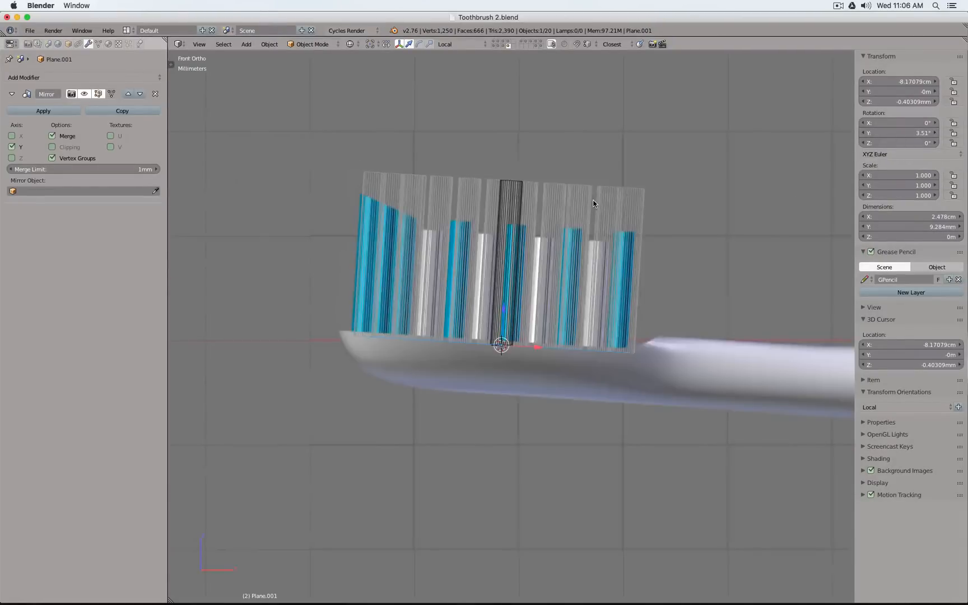
{"action": "key", "text": "shift+s"}
{"action": "scroll", "coordinate": [512, 279], "scroll_direction": "up", "scroll_amount": 5}
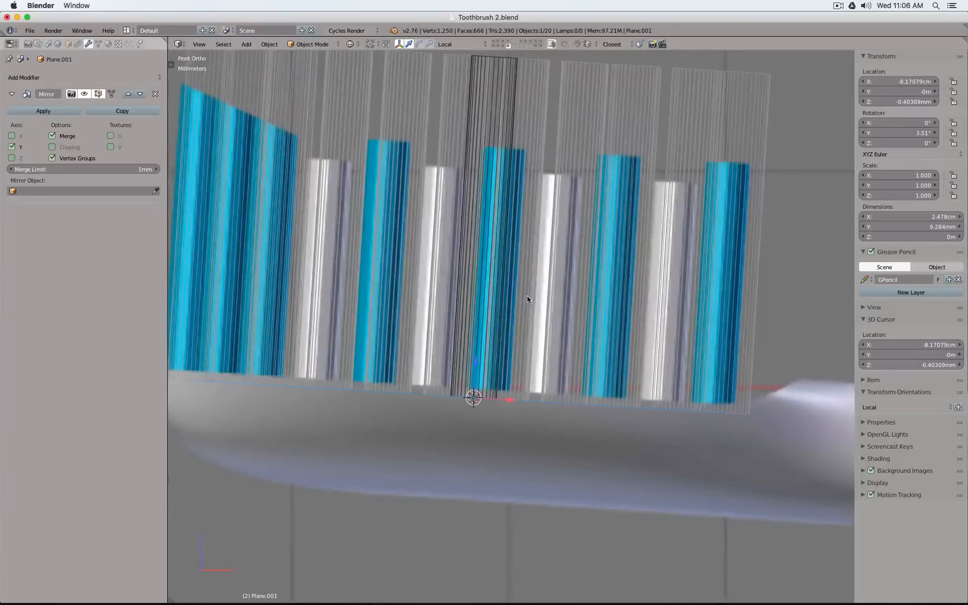
Duplicate the source cylinder in place on the new layer and reselect the previous cylinder
{"action": "right_click", "coordinate": [493, 83]}
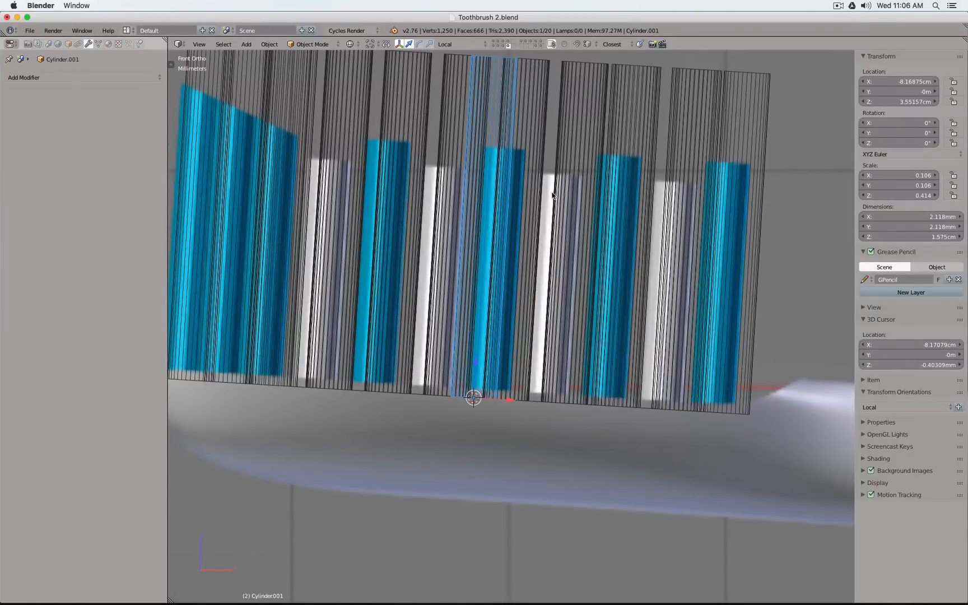
{"action": "key", "text": "shift+d"}
{"action": "key", "text": "Escape"}
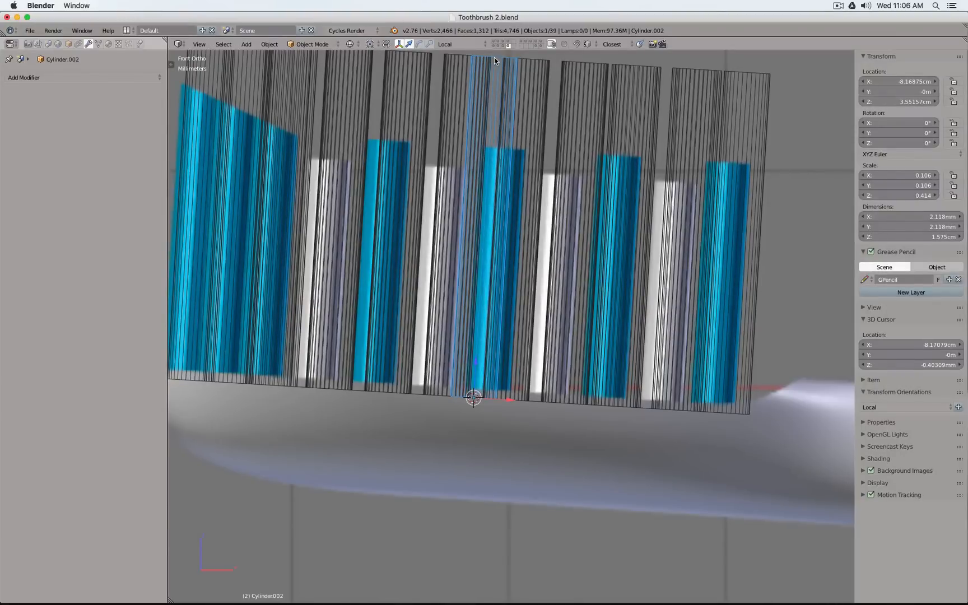
{"action": "right_click", "coordinate": [503, 199]}
{"action": "right_click", "coordinate": [503, 199]}
Add a plane to the source cylinder's mesh in Edit Mode, at the 3D cursor on the cylinder's base
{"action": "key", "text": "shift+s"}
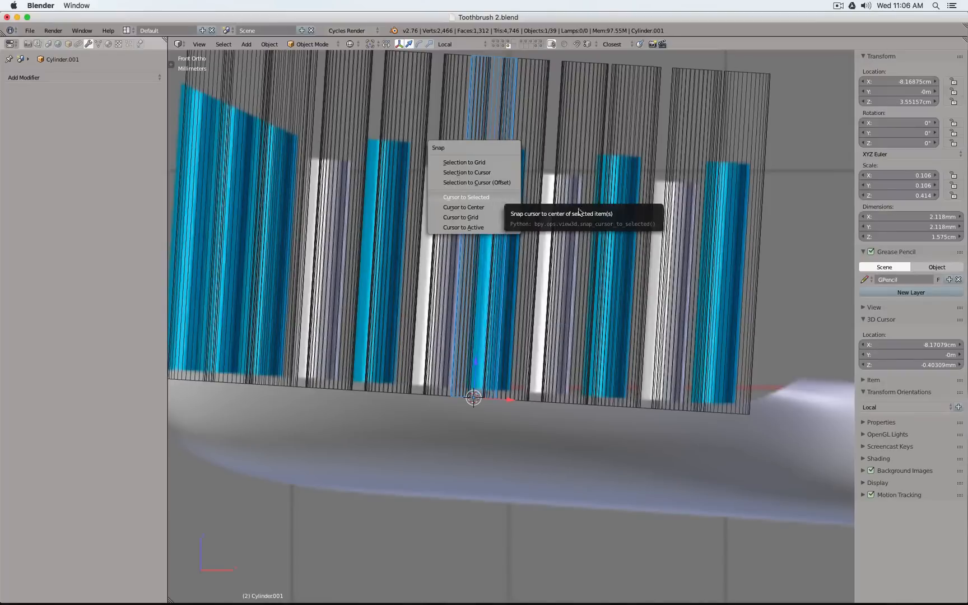
{"action": "key", "text": "Tab"}
{"action": "middle_click_drag", "start_coordinate": [497, 191], "coordinate": [521, 222], "text": "shift"}
{"action": "key", "text": "shift+s"}
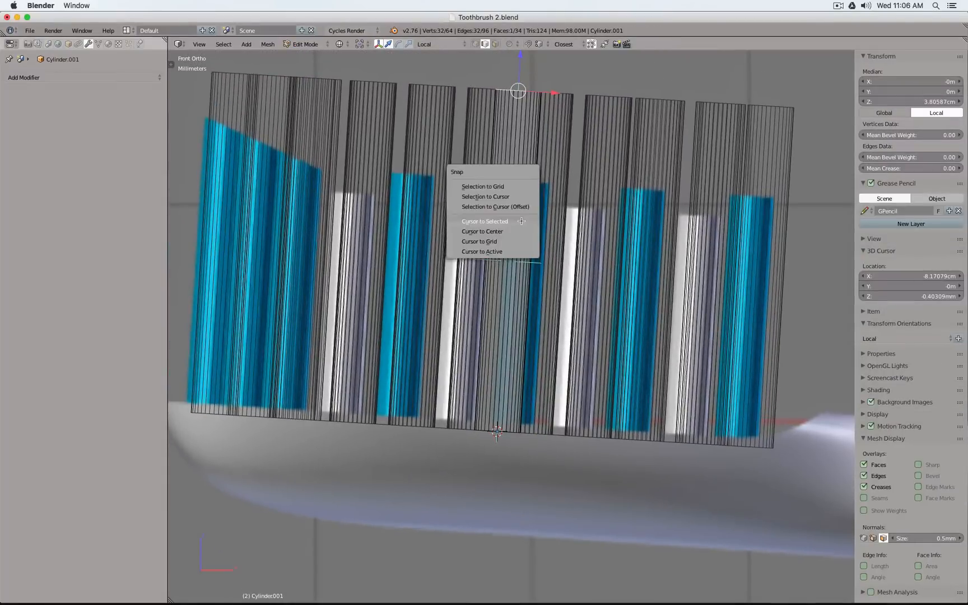
{"action": "key", "text": "shift+a"}
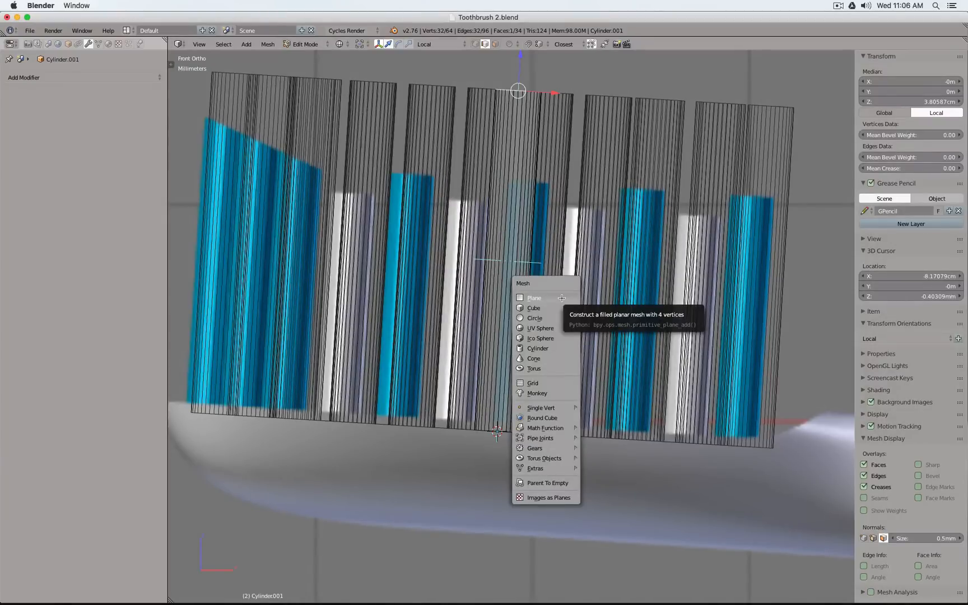
{"action": "left_click", "coordinate": [562, 298]}
Scale the new plane down until it closely surrounds the base of the source cylinder
{"action": "scroll", "coordinate": [562, 298], "scroll_direction": "down", "scroll_amount": 9}
{"action": "middle_click_drag", "start_coordinate": [603, 280], "coordinate": [607, 314]}
{"action": "key", "text": "s"}
{"action": "left_click", "coordinate": [596, 371]}
{"action": "key", "text": "s"}
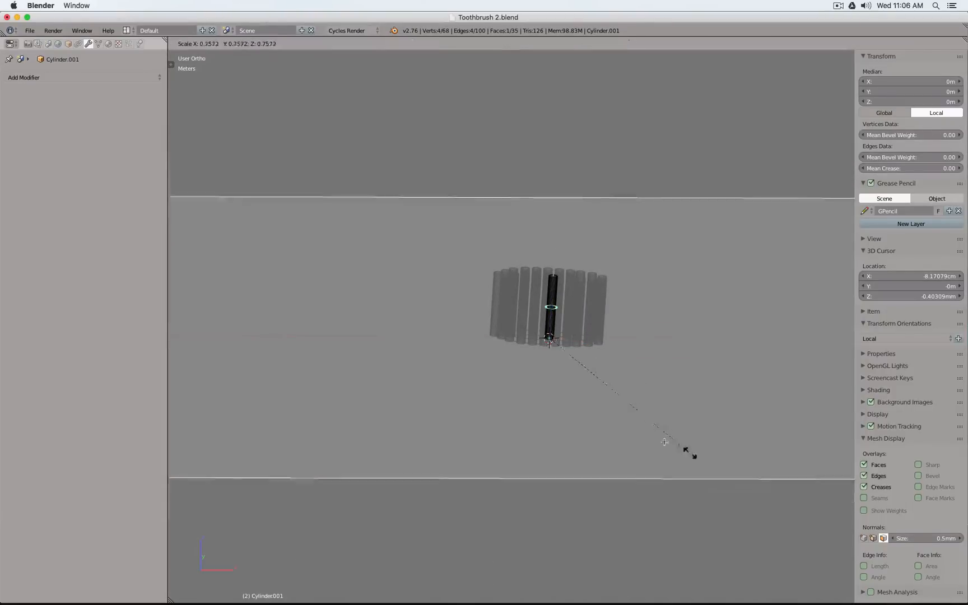
{"action": "left_click", "coordinate": [558, 349]}
{"action": "scroll", "coordinate": [559, 348], "scroll_direction": "up", "scroll_amount": 6}
{"action": "key", "text": "s"}
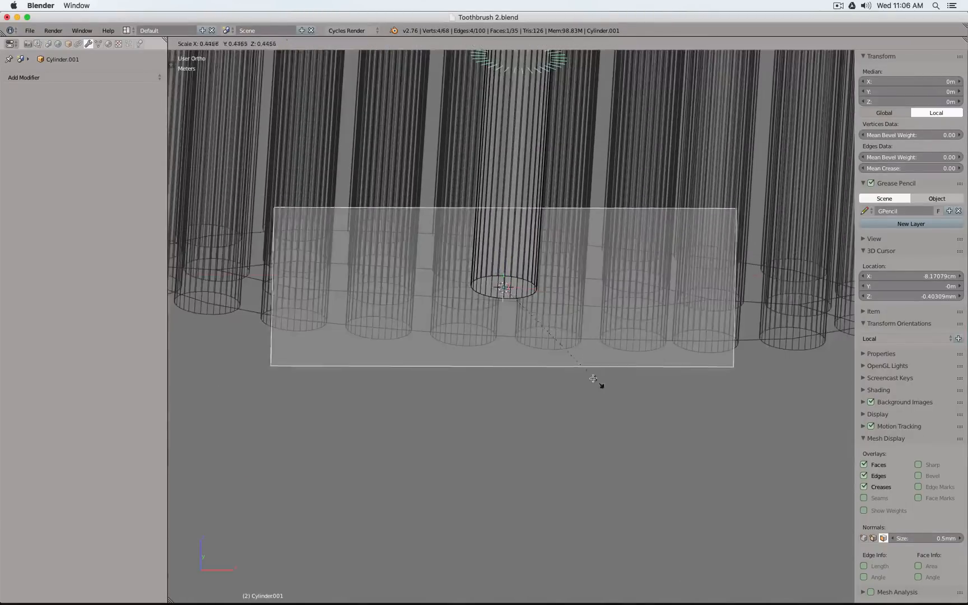
{"action": "left_click", "coordinate": [505, 308]}
Rotate the small plane 3.51° in the front view to match the bristle base's tilt
{"action": "key", "text": "KP_1"}
{"action": "key", "text": "z"}
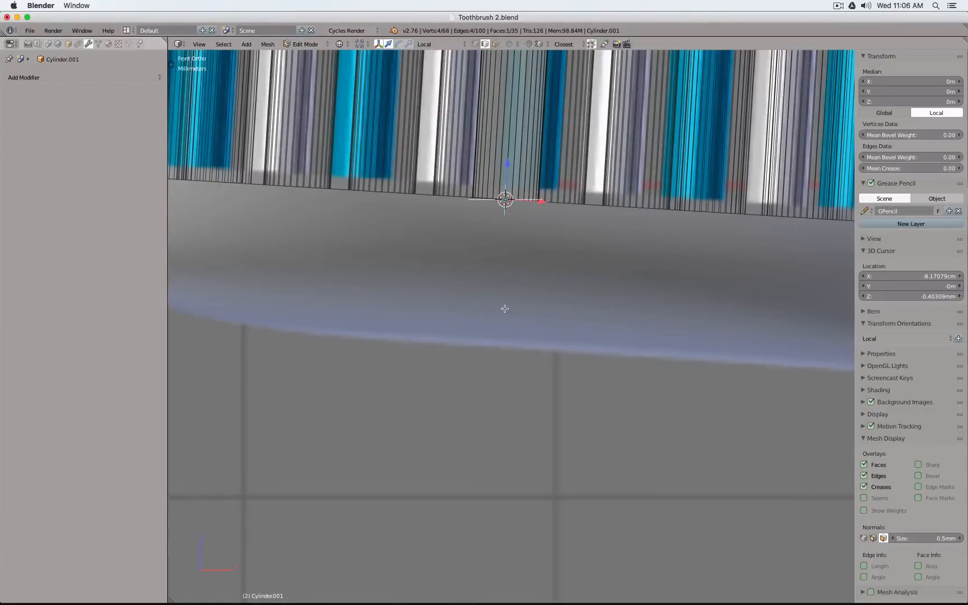
{"action": "middle_click_drag", "start_coordinate": [551, 290], "coordinate": [546, 396], "text": "shift"}
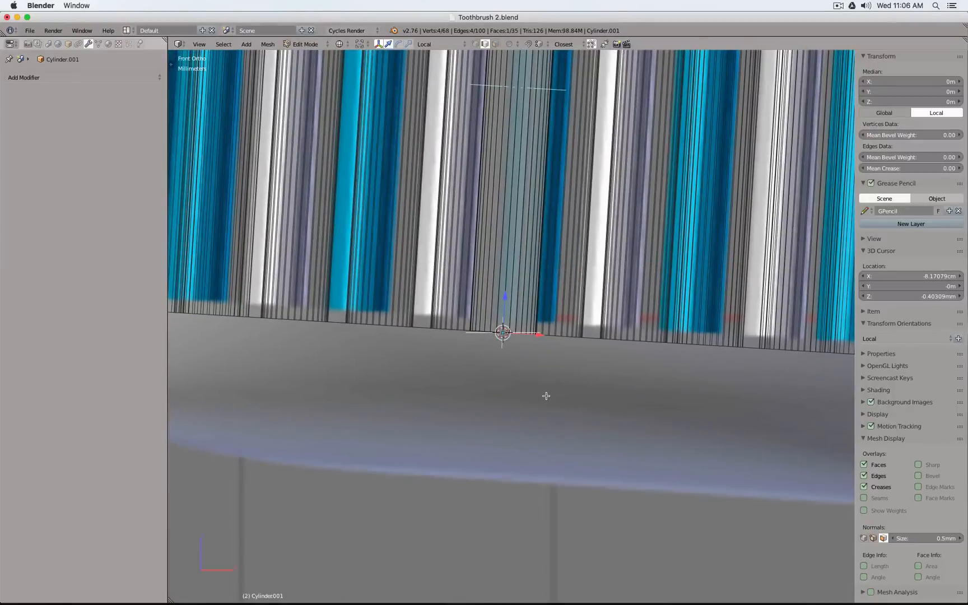
{"action": "type", "text": "r3.5"}
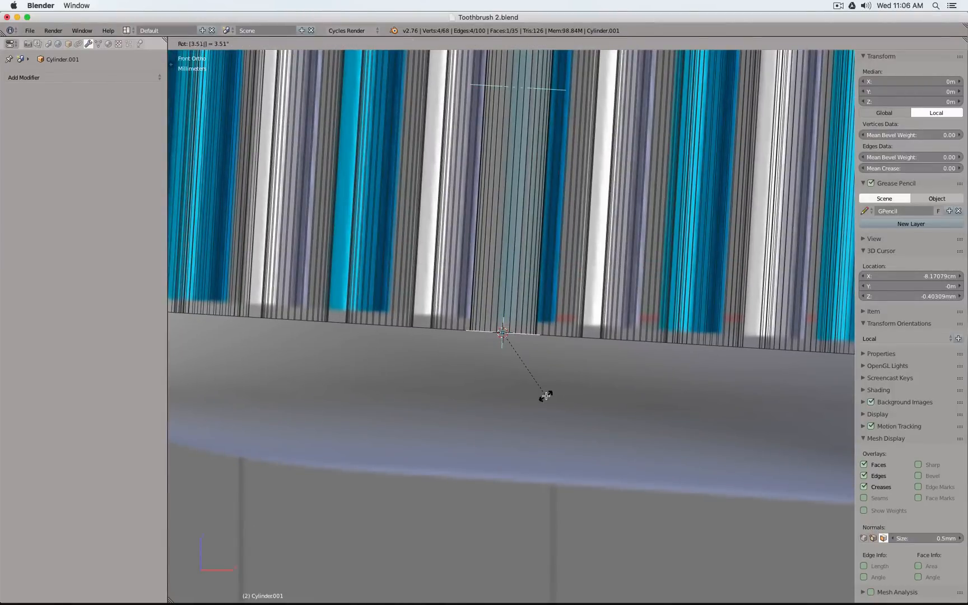
{"action": "key", "text": "Return"}
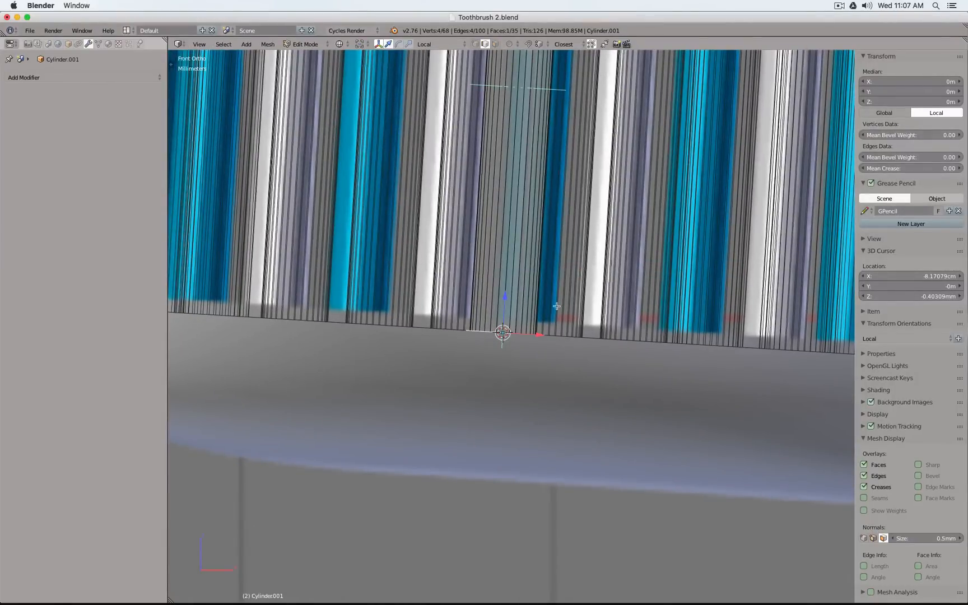
Extrude the plane about 15.8 mm along its normal, up to the top of the source cylinder
{"action": "scroll", "coordinate": [555, 345], "scroll_direction": "down", "scroll_amount": 5}
{"action": "middle_click_drag", "start_coordinate": [555, 345], "coordinate": [539, 408], "text": "shift"}
{"action": "key", "text": "e"}
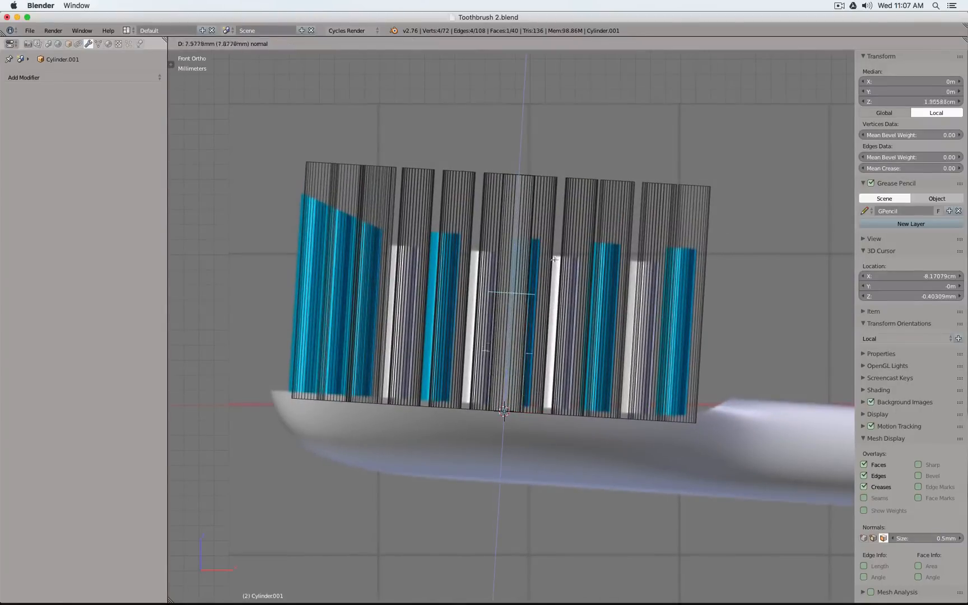
{"action": "left_click", "coordinate": [577, 158]}
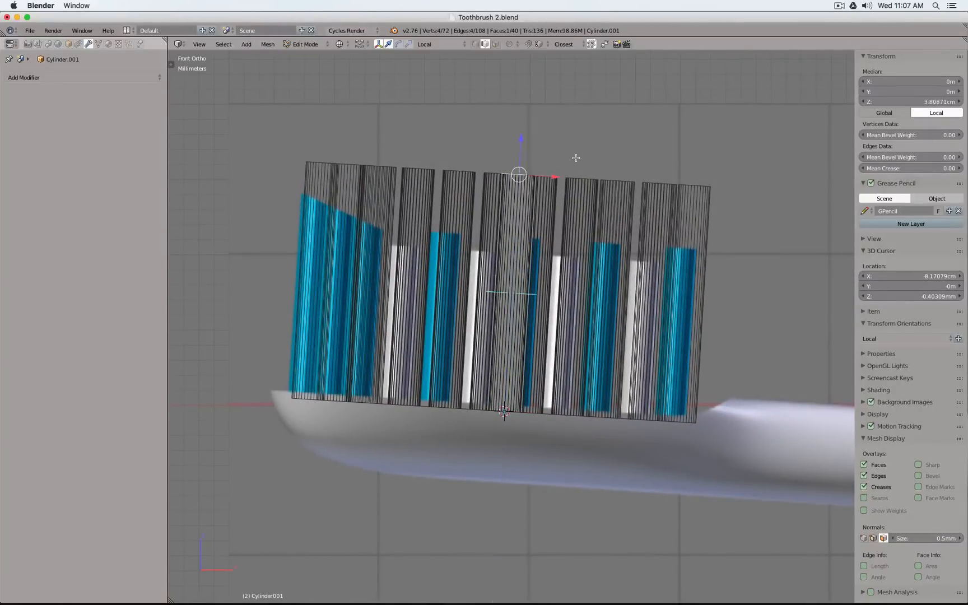
Delete the linked round cylinder mesh, keeping the extruded box, and view the instanced boxes in solid shading in Object Mode
{"action": "middle_click_drag", "start_coordinate": [572, 158], "coordinate": [539, 292]}
{"action": "scroll", "coordinate": [540, 292], "scroll_direction": "up", "scroll_amount": 8}
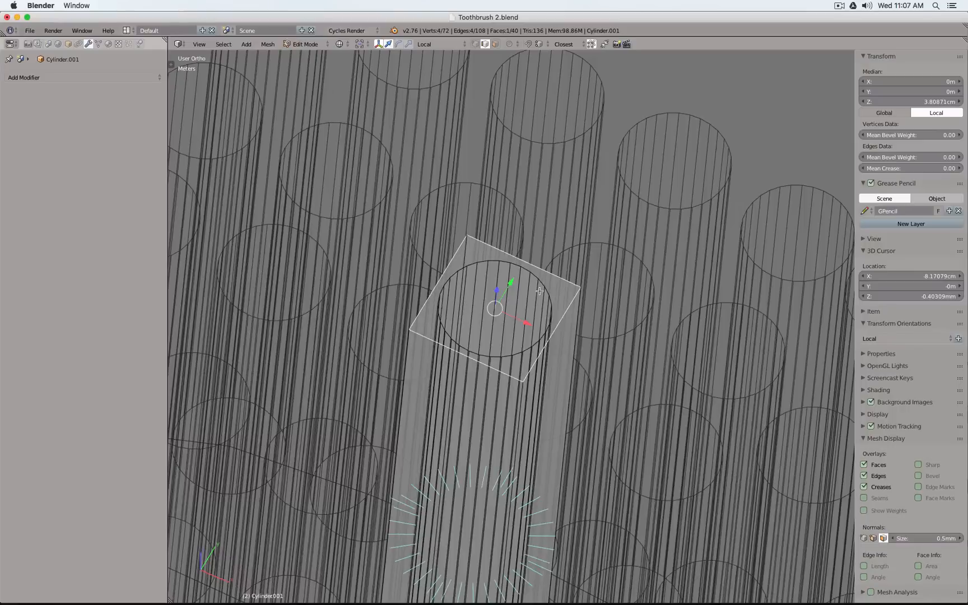
{"action": "right_click", "coordinate": [539, 291]}
{"action": "key", "text": "l"}
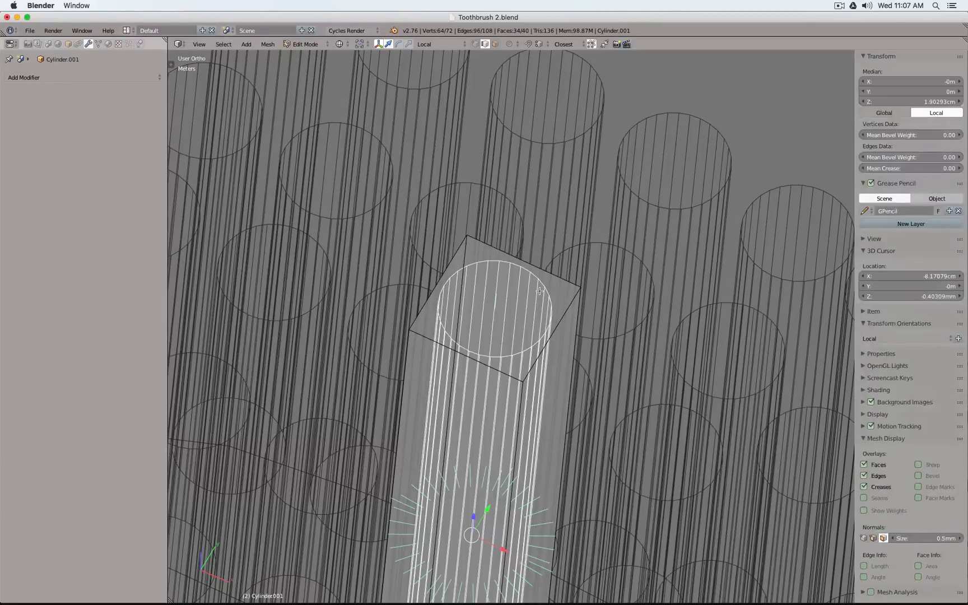
{"action": "scroll", "coordinate": [539, 291], "scroll_direction": "down", "scroll_amount": 8}
{"action": "key", "text": "x"}
{"action": "left_click", "coordinate": [539, 289]}
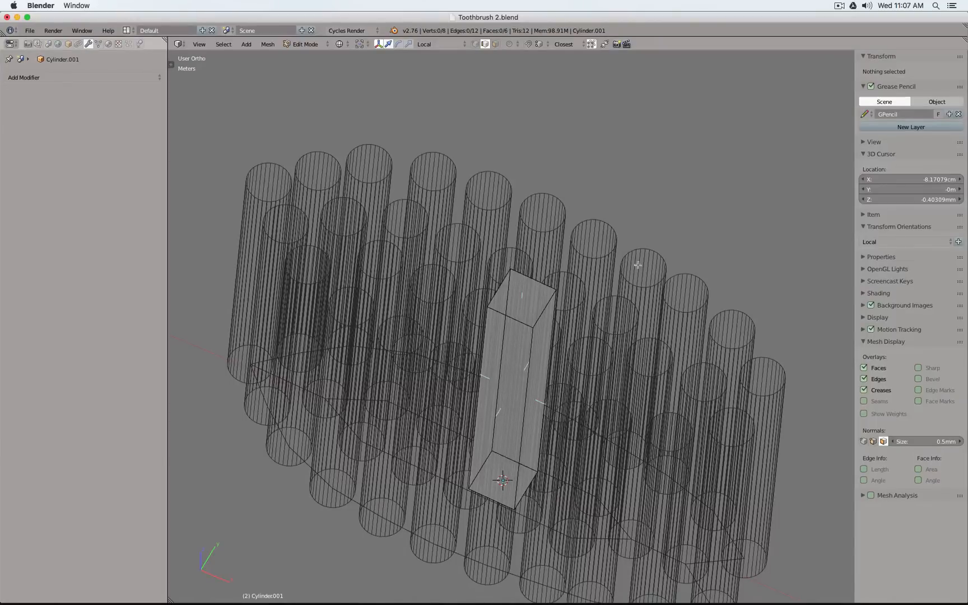
{"action": "key", "text": "z"}
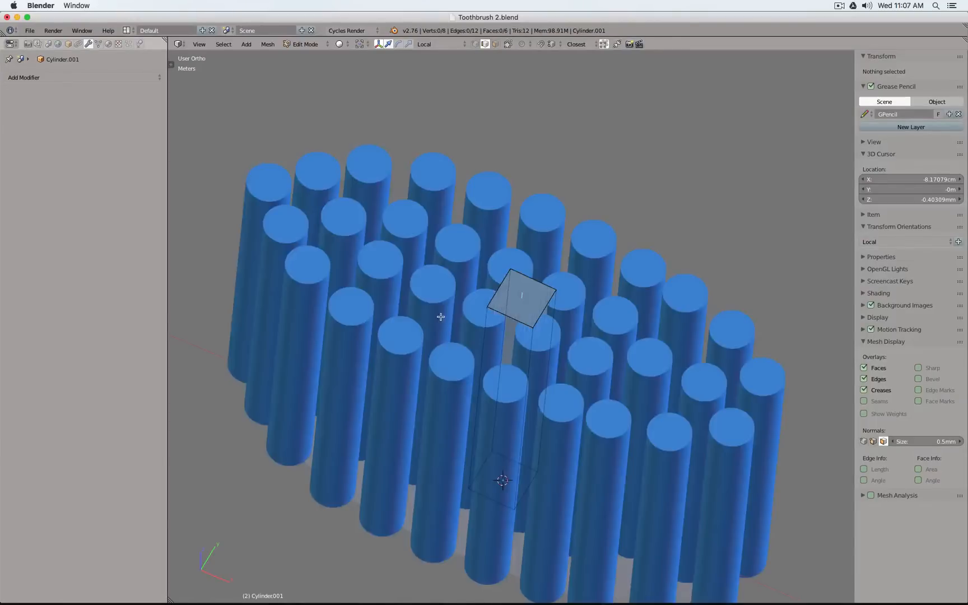
{"action": "key", "text": "Tab"}
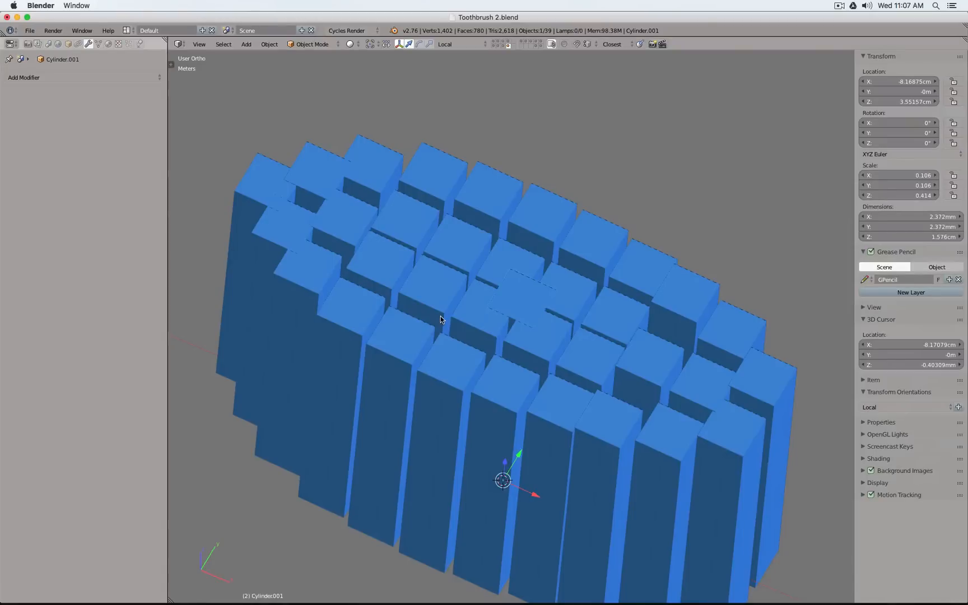
Apply a full edge crease of 1.00 to the top and bottom faces of the box in Edit Mode
{"action": "key", "text": "Tab"}
{"action": "key", "text": "z"}
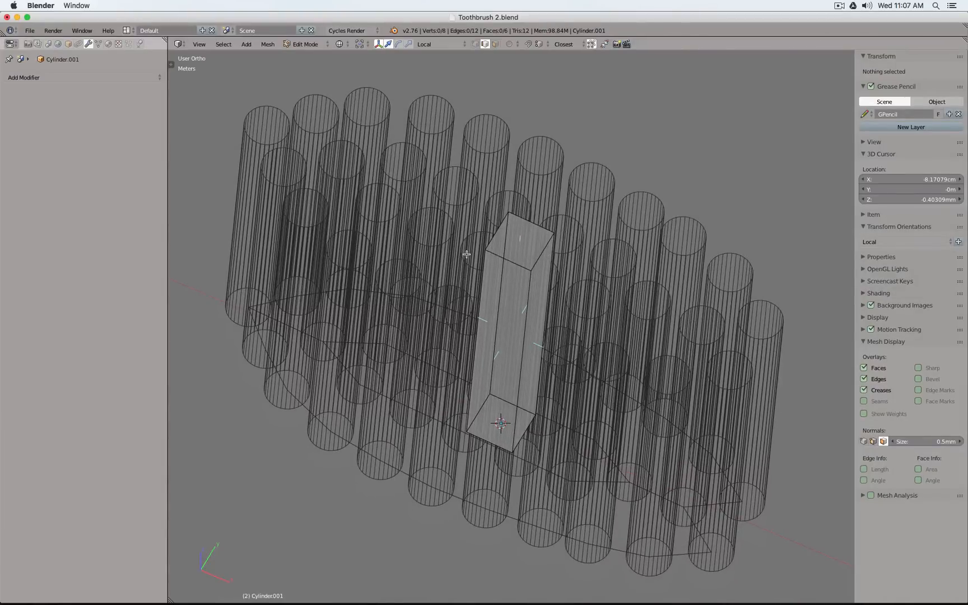
{"action": "key", "text": "a"}
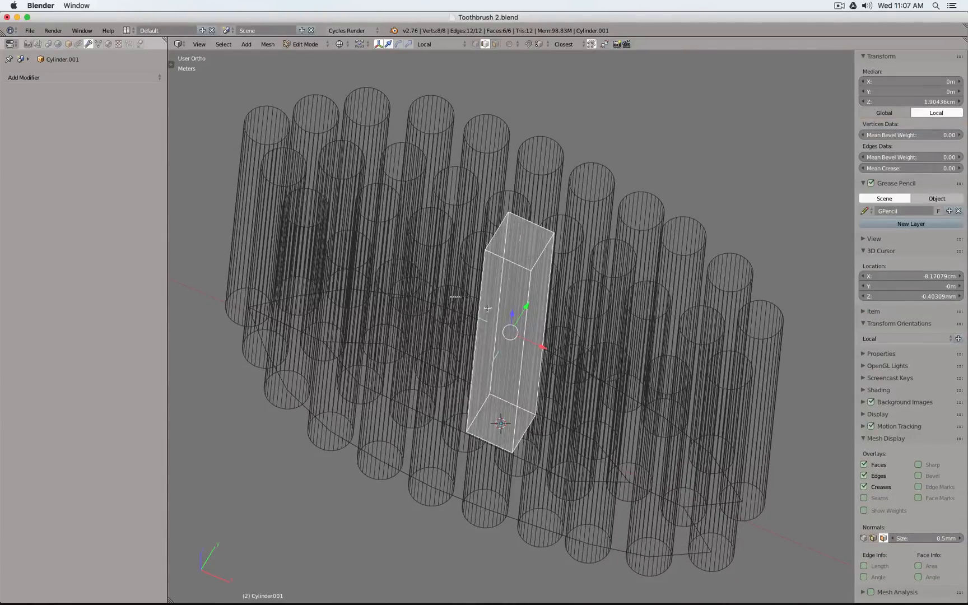
{"action": "key", "text": "Tab"}
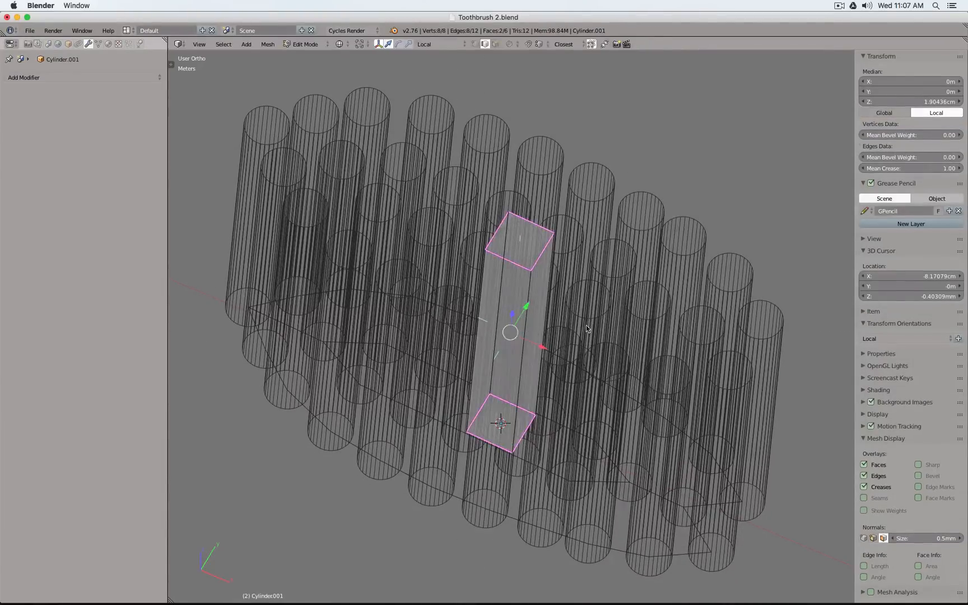
Add a Subdivision Surface modifier to the box bristle with 3 view subdivisions
{"action": "key", "text": "z"}
{"action": "left_click", "coordinate": [86, 78]}
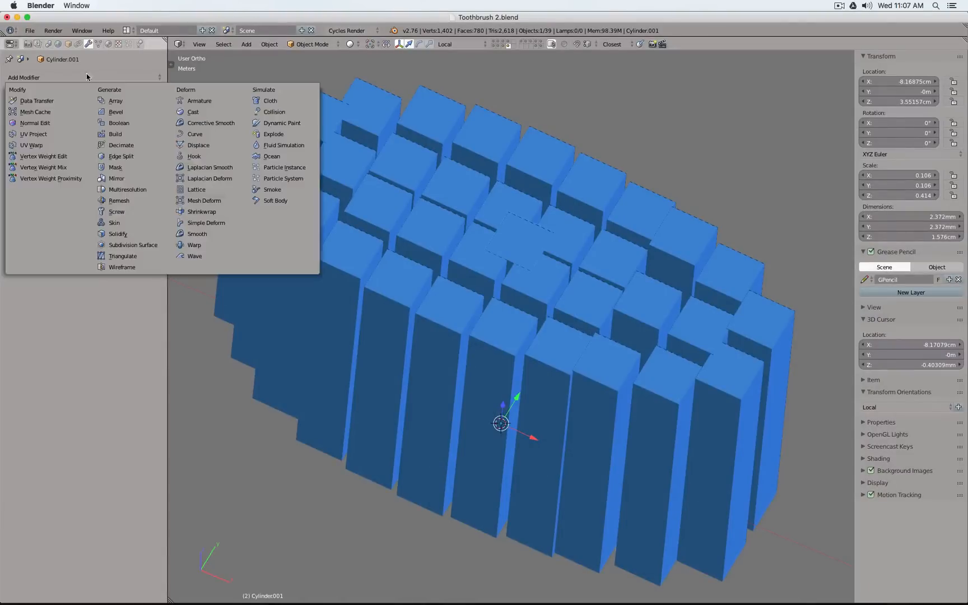
{"action": "left_click", "coordinate": [150, 245]}
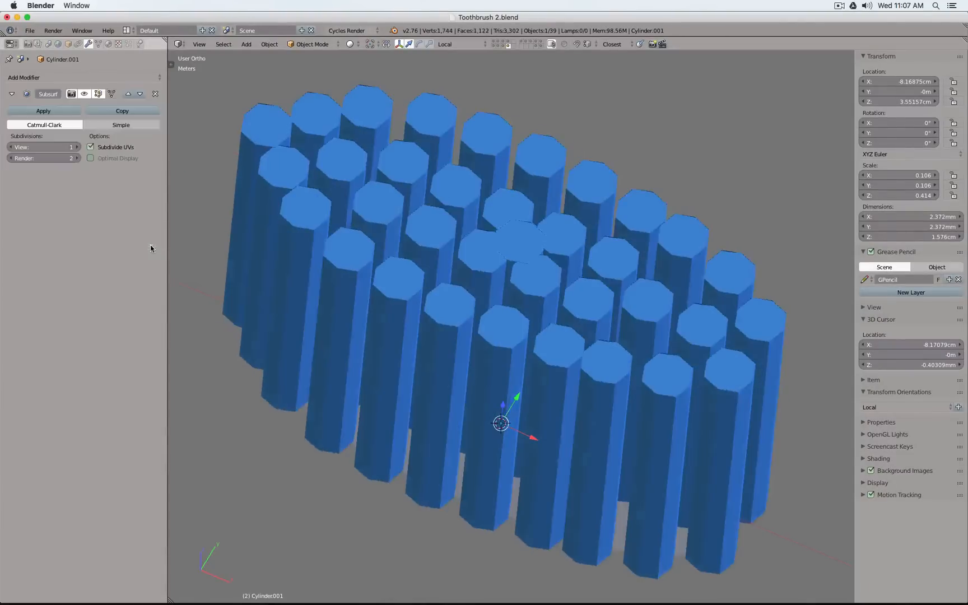
{"action": "left_click", "coordinate": [76, 147]}
{"action": "left_click", "coordinate": [76, 148]}
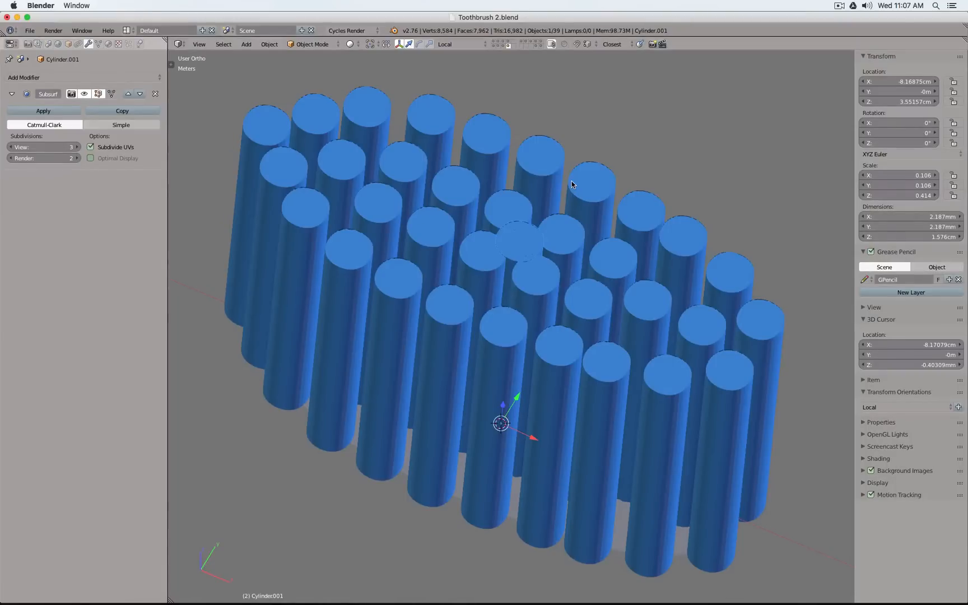
{"action": "key", "text": "KP_7"}
{"action": "scroll", "coordinate": [572, 181], "scroll_direction": "down", "scroll_amount": 3}
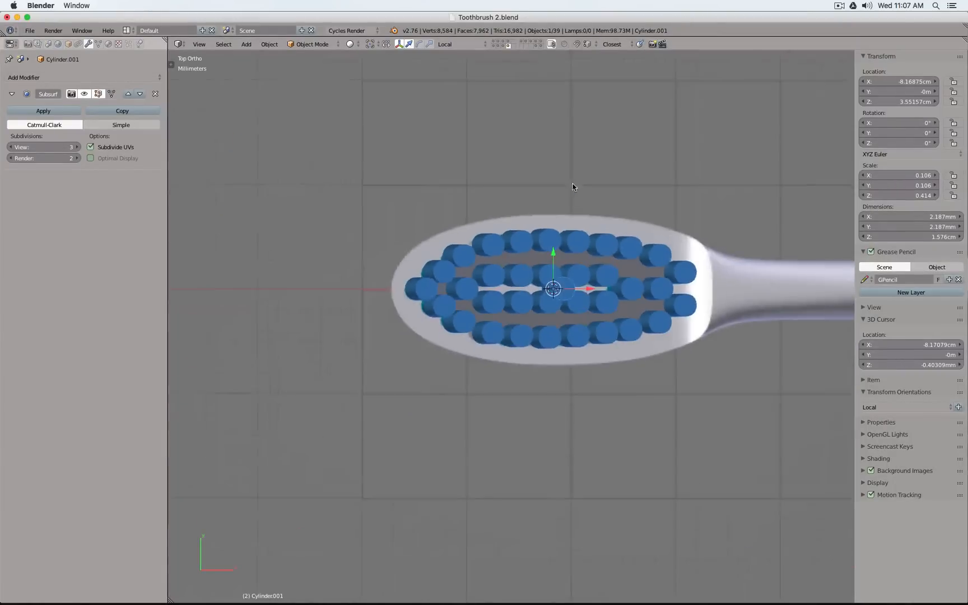
Select the base plane that instances the bristles, switch to wireframe shading, and bring up the object's Apply options
{"action": "middle_click_drag", "start_coordinate": [664, 359], "coordinate": [623, 278]}
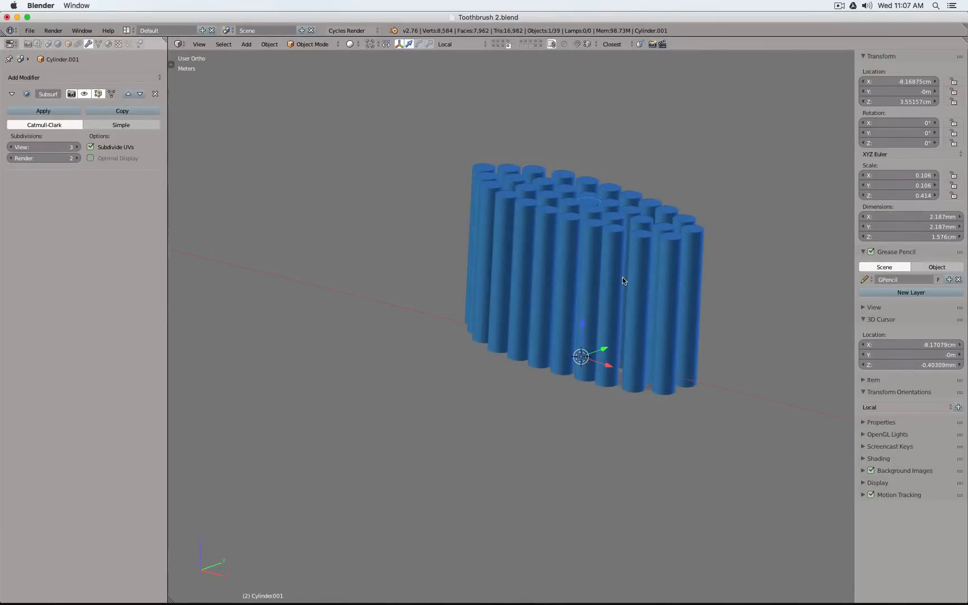
{"action": "key", "text": "KP_1"}
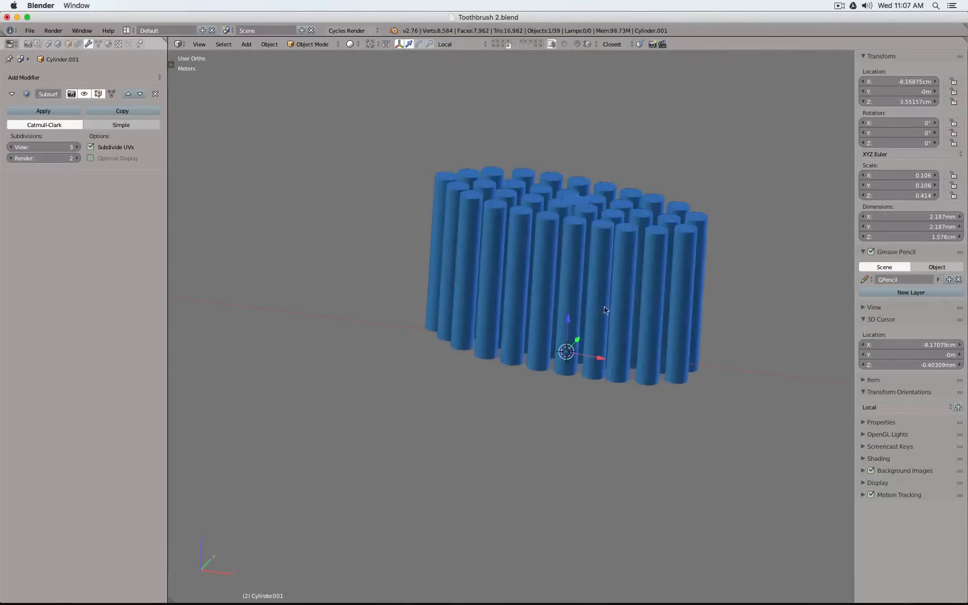
{"action": "right_click", "coordinate": [630, 191]}
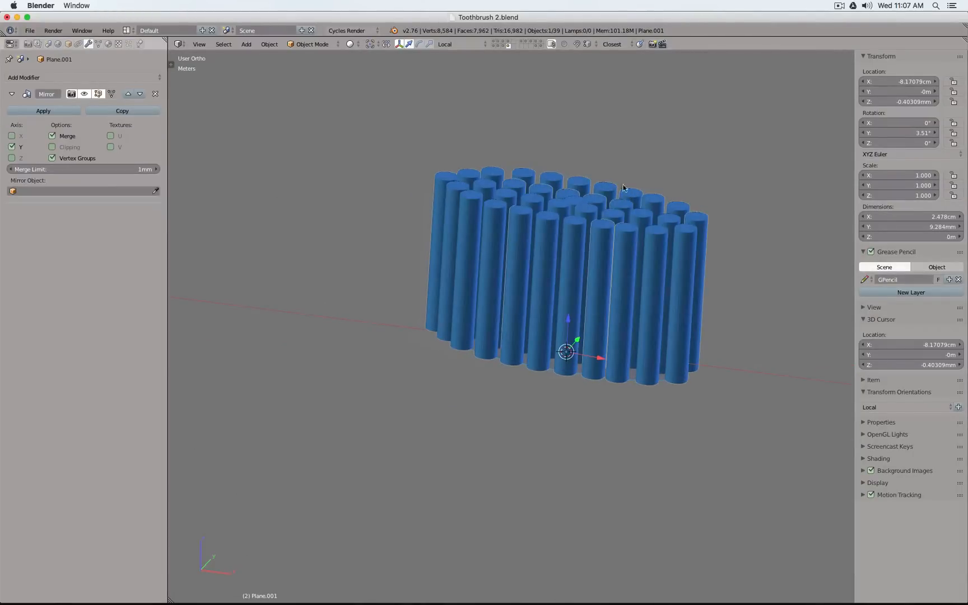
{"action": "key", "text": "z"}
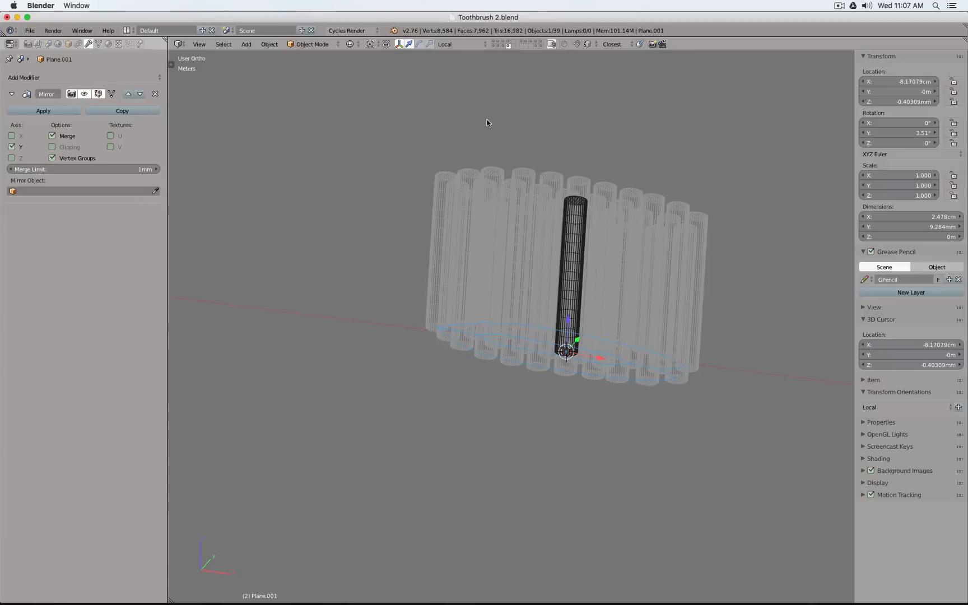
{"action": "left_click", "coordinate": [271, 45]}
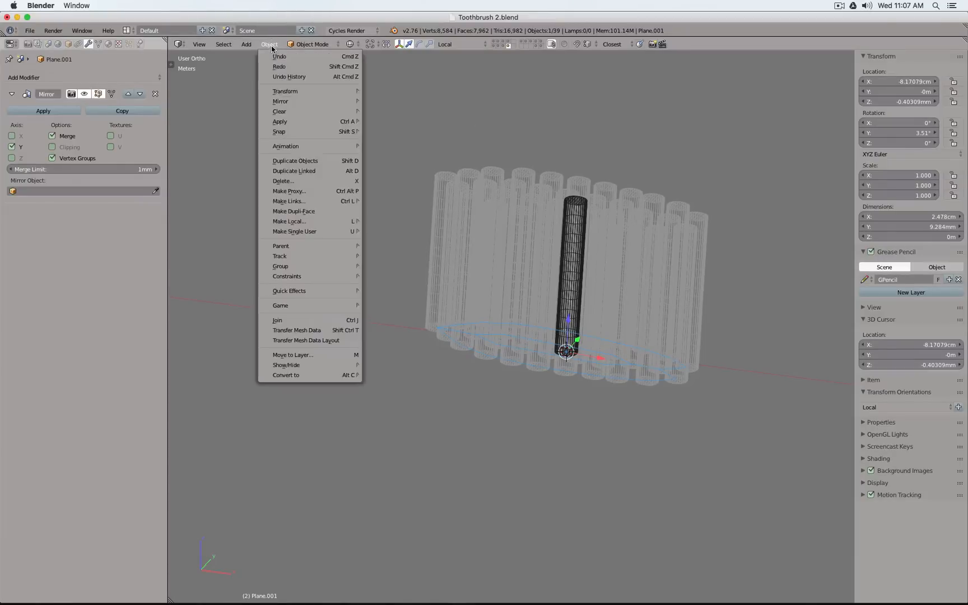
{"action": "mouse_move", "coordinate": [303, 121]}
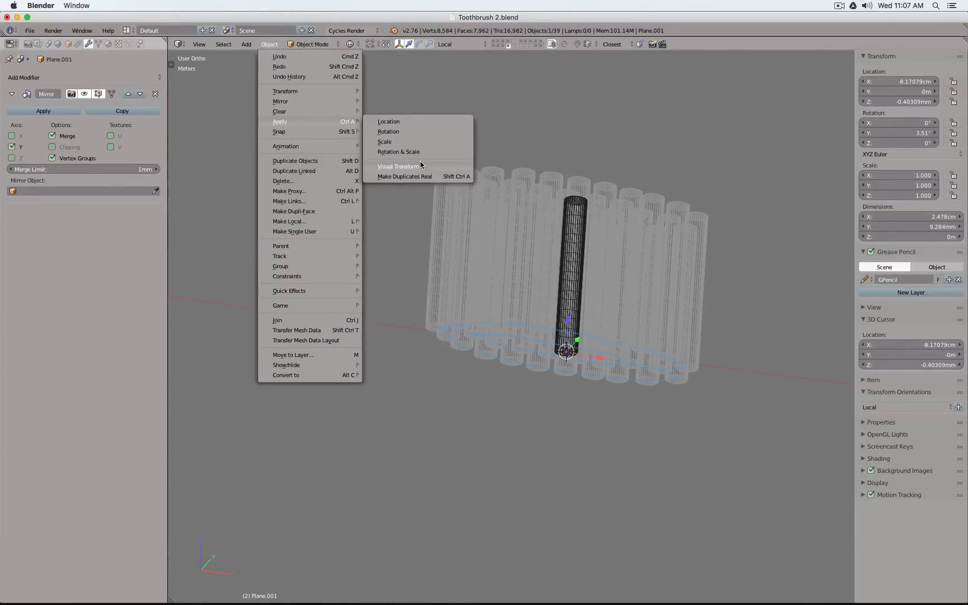
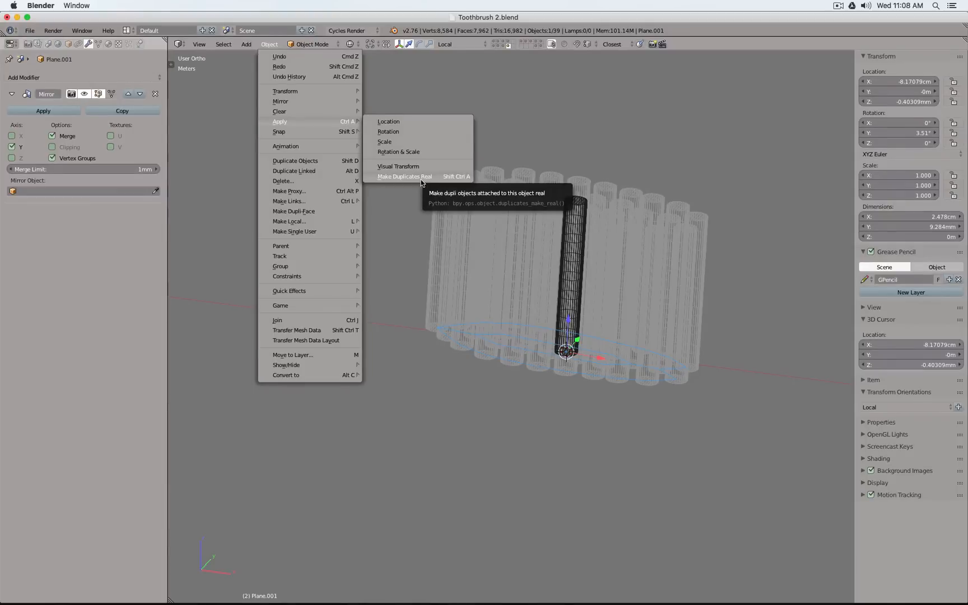
Make the base plane's bristle duplicates real, hide the plane, and view the bristles in solid shading
{"action": "left_click", "coordinate": [422, 178]}
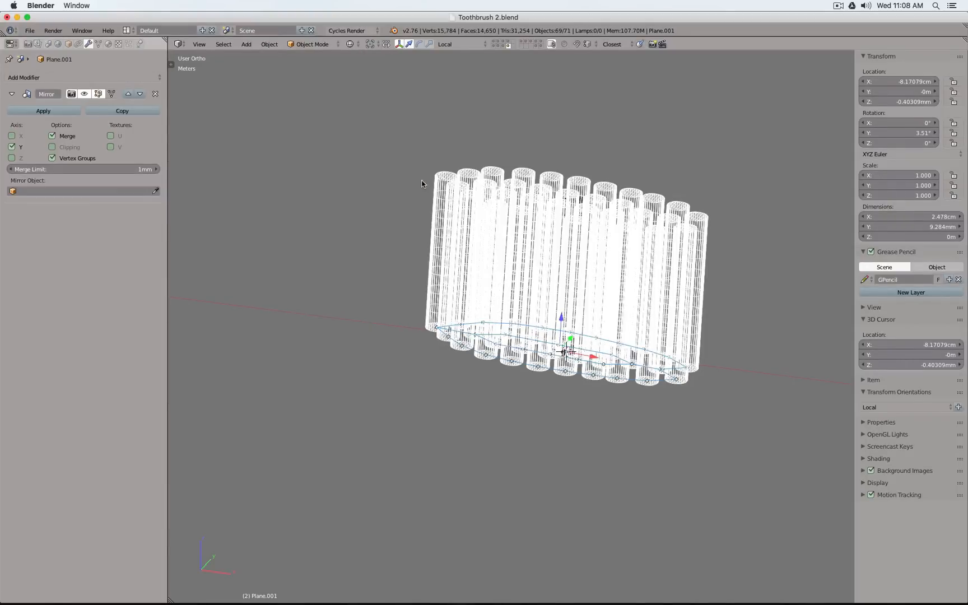
{"action": "scroll", "coordinate": [618, 180], "scroll_direction": "up", "scroll_amount": 4}
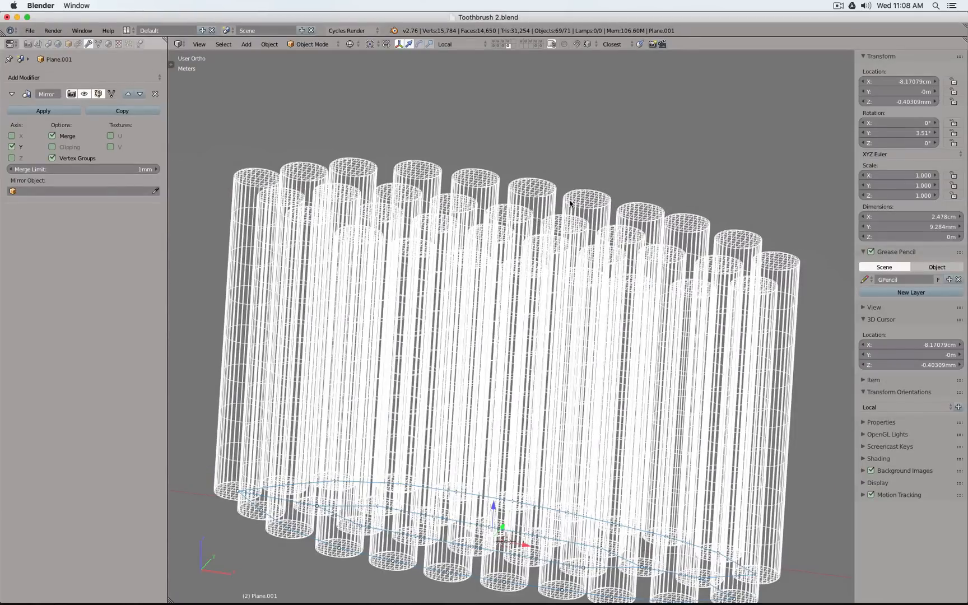
{"action": "scroll", "coordinate": [570, 203], "scroll_direction": "down", "scroll_amount": 3}
{"action": "scroll", "coordinate": [525, 464], "scroll_direction": "up", "scroll_amount": 6}
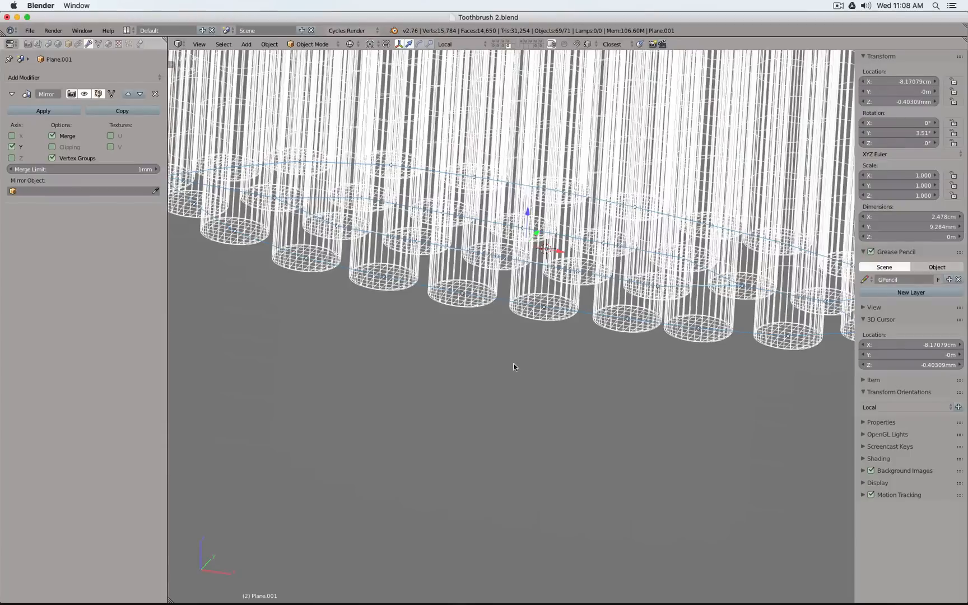
{"action": "right_click", "coordinate": [502, 300]}
{"action": "key", "text": "h"}
{"action": "scroll", "coordinate": [502, 302], "scroll_direction": "down", "scroll_amount": 7}
{"action": "key", "text": "z"}
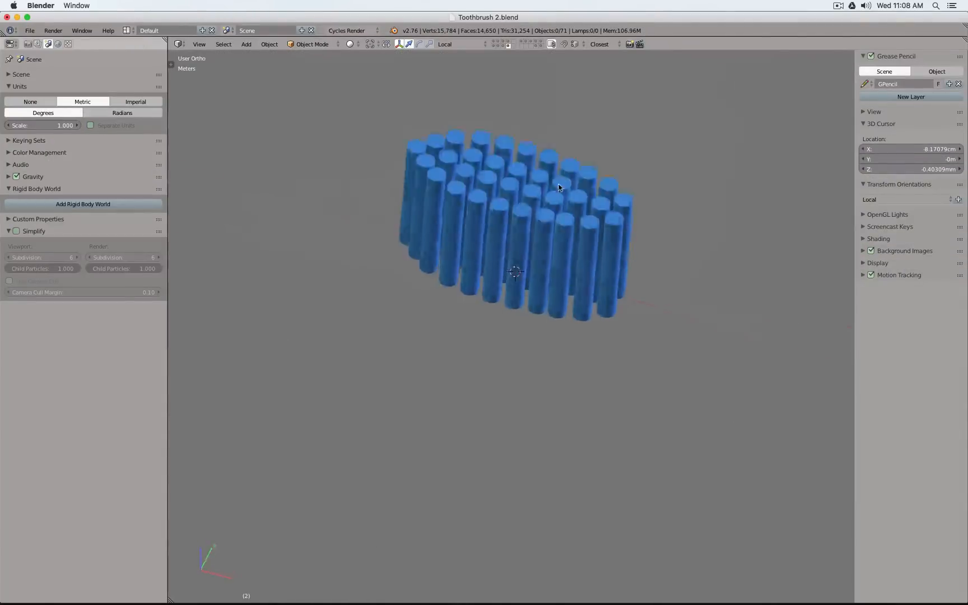
Select all the bristle objects made real from the duplicates
{"action": "scroll", "coordinate": [575, 179], "scroll_direction": "up", "scroll_amount": 5}
{"action": "right_click", "coordinate": [524, 260]}
{"action": "middle_click_drag", "start_coordinate": [523, 197], "coordinate": [630, 246]}
{"action": "scroll", "coordinate": [584, 123], "scroll_direction": "down", "scroll_amount": 2}
{"action": "scroll", "coordinate": [579, 134], "scroll_direction": "up", "scroll_amount": 2}
{"action": "scroll", "coordinate": [630, 245], "scroll_direction": "down", "scroll_amount": 4}
{"action": "key", "text": "a"}
{"action": "key", "text": "a"}
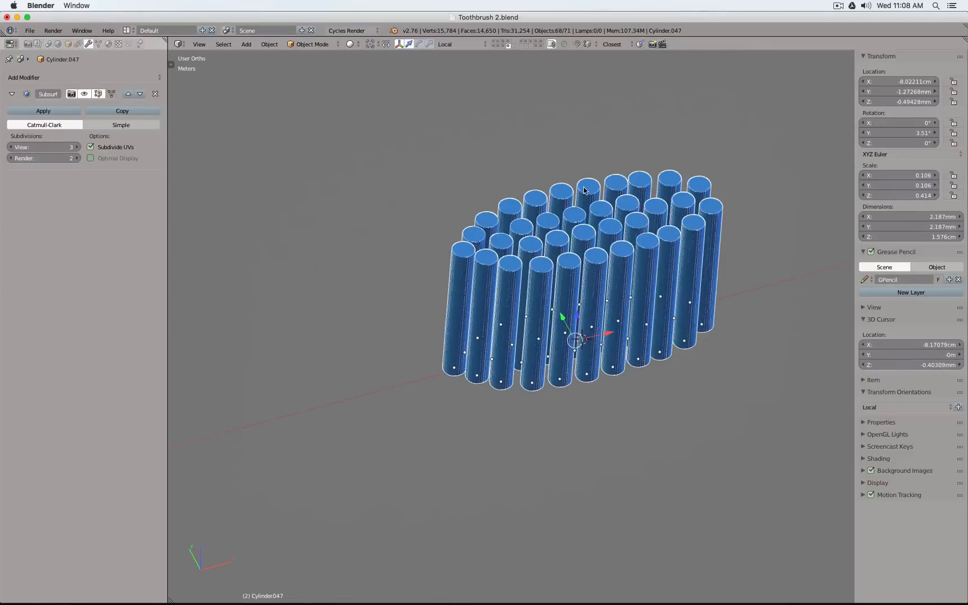
Examine the bristles in wireframe, selecting individual ones to check for overlapping cylinders with differing modifiers
{"action": "scroll", "coordinate": [567, 204], "scroll_direction": "up", "scroll_amount": 5}
{"action": "key", "text": "z"}
{"action": "key", "text": "z"}
{"action": "scroll", "coordinate": [451, 111], "scroll_direction": "up", "scroll_amount": 8}
{"action": "scroll", "coordinate": [471, 190], "scroll_direction": "down", "scroll_amount": 3}
{"action": "key", "text": "z"}
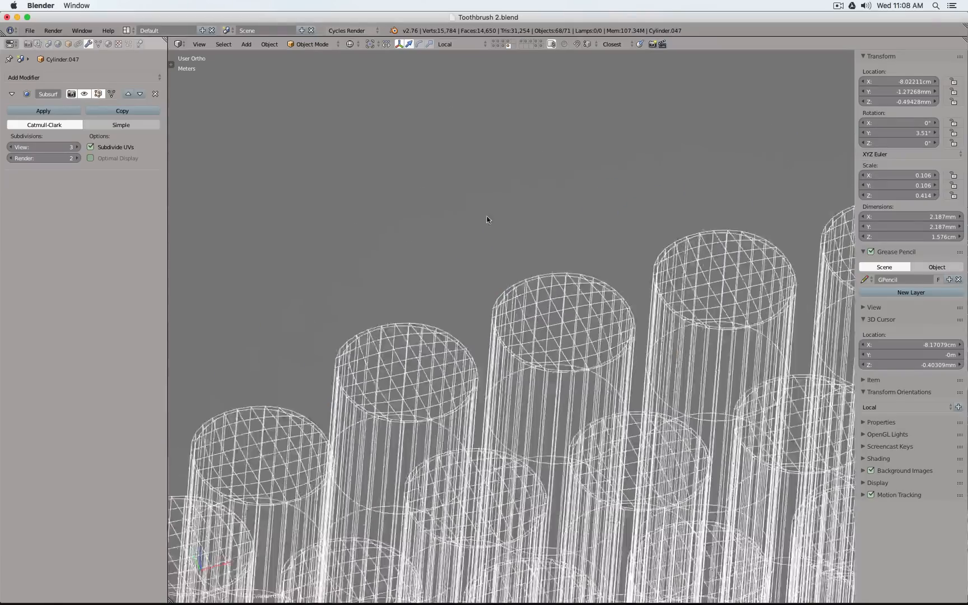
{"action": "scroll", "coordinate": [505, 258], "scroll_direction": "down", "scroll_amount": 2}
{"action": "right_click", "coordinate": [507, 268]}
{"action": "scroll", "coordinate": [508, 269], "scroll_direction": "down", "scroll_amount": 3}
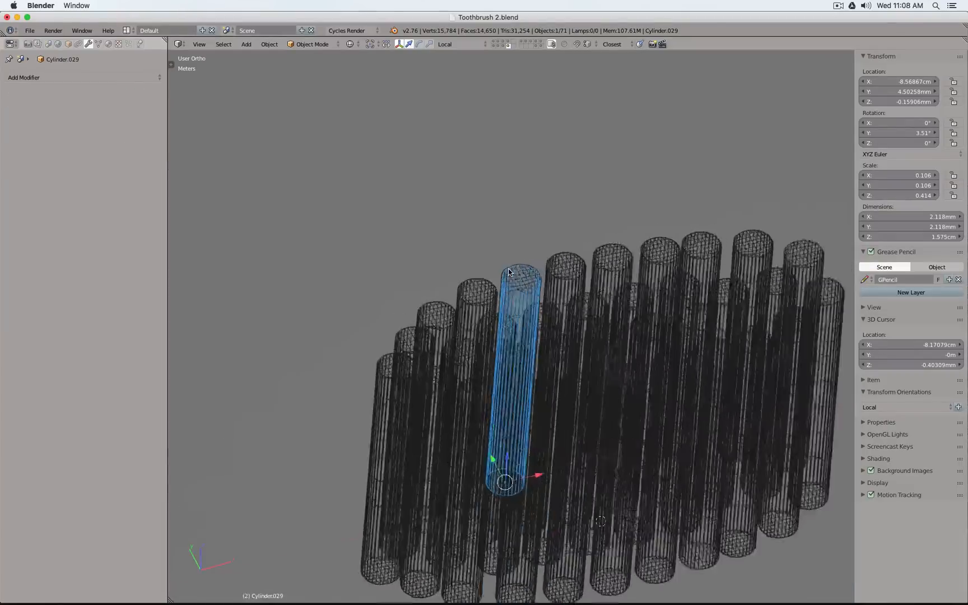
{"action": "scroll", "coordinate": [509, 272], "scroll_direction": "up", "scroll_amount": 4}
{"action": "key", "text": "z"}
{"action": "scroll", "coordinate": [508, 269], "scroll_direction": "down", "scroll_amount": 2}
{"action": "key", "text": "z"}
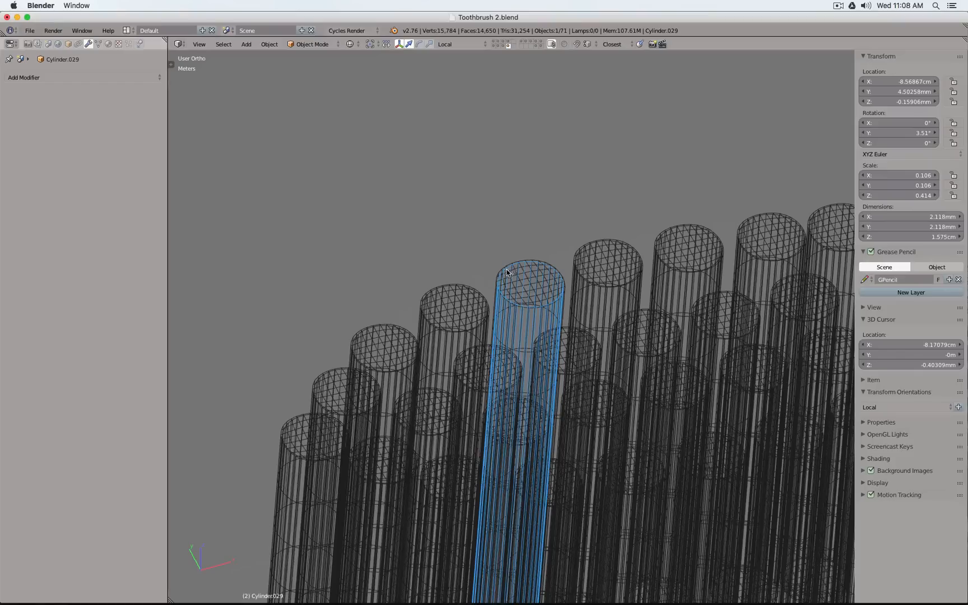
{"action": "right_click", "coordinate": [507, 270]}
{"action": "scroll", "coordinate": [504, 274], "scroll_direction": "down", "scroll_amount": 4}
{"action": "scroll", "coordinate": [657, 311], "scroll_direction": "up", "scroll_amount": 4}
{"action": "scroll", "coordinate": [599, 268], "scroll_direction": "down", "scroll_amount": 2}
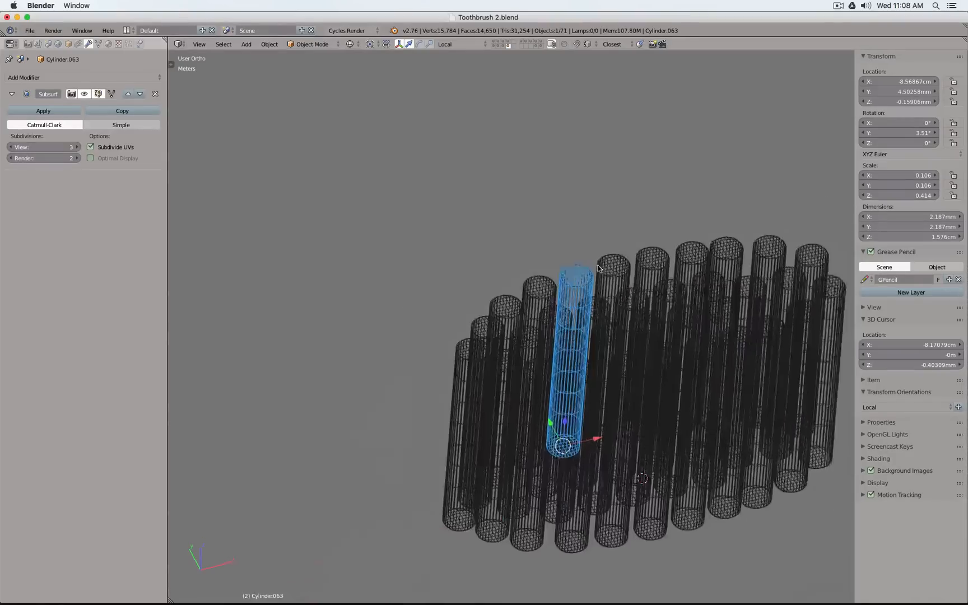
{"action": "scroll", "coordinate": [599, 268], "scroll_direction": "up", "scroll_amount": 3}
{"action": "key", "text": "z"}
{"action": "key", "text": "z"}
{"action": "scroll", "coordinate": [626, 371], "scroll_direction": "up", "scroll_amount": 3}
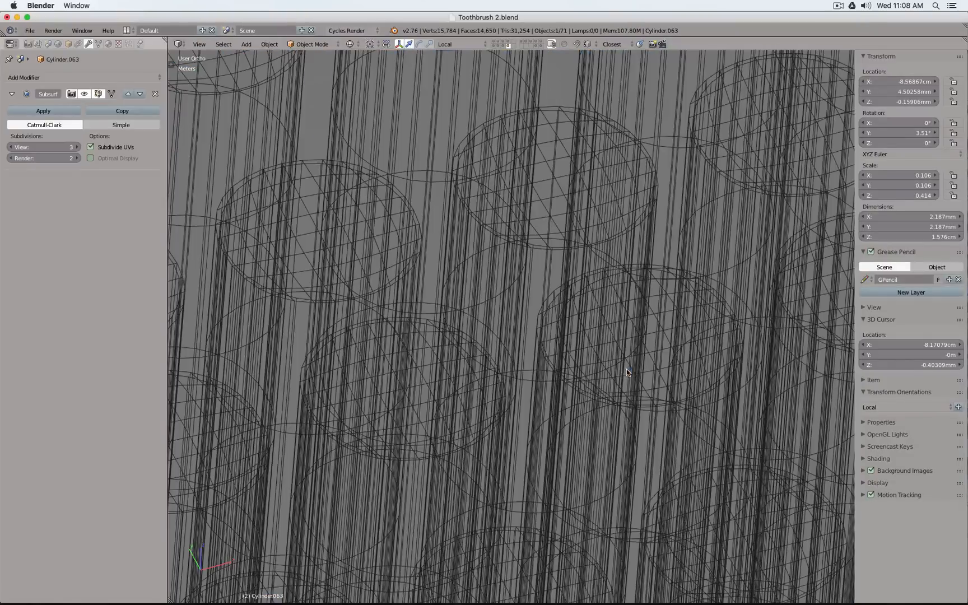
{"action": "right_click", "coordinate": [536, 311]}
{"action": "scroll", "coordinate": [535, 312], "scroll_direction": "down", "scroll_amount": 5}
{"action": "scroll", "coordinate": [537, 311], "scroll_direction": "up", "scroll_amount": 5}
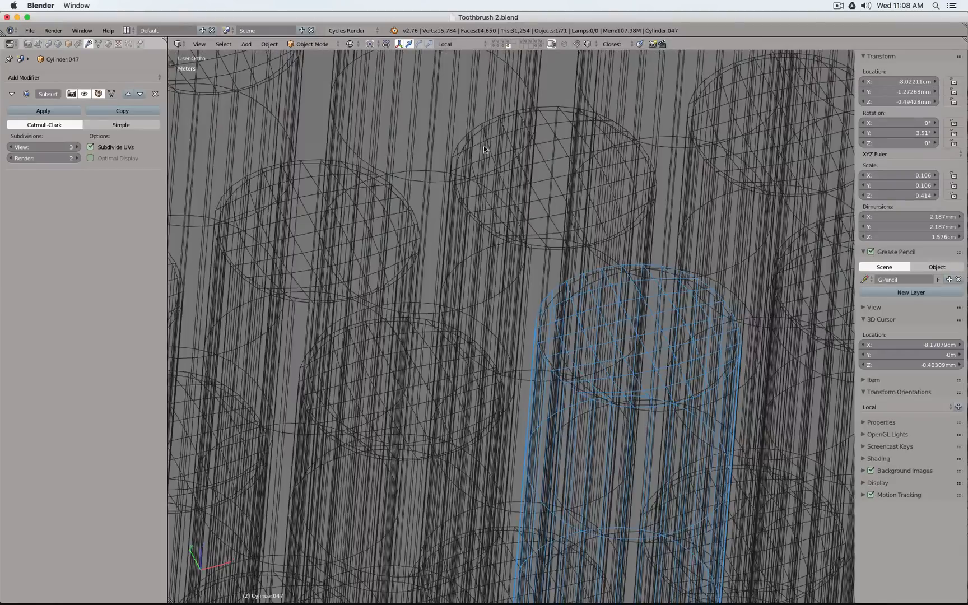
{"action": "scroll", "coordinate": [484, 145], "scroll_direction": "down", "scroll_amount": 3}
{"action": "right_click", "coordinate": [460, 113]}
{"action": "scroll", "coordinate": [573, 226], "scroll_direction": "down", "scroll_amount": 5}
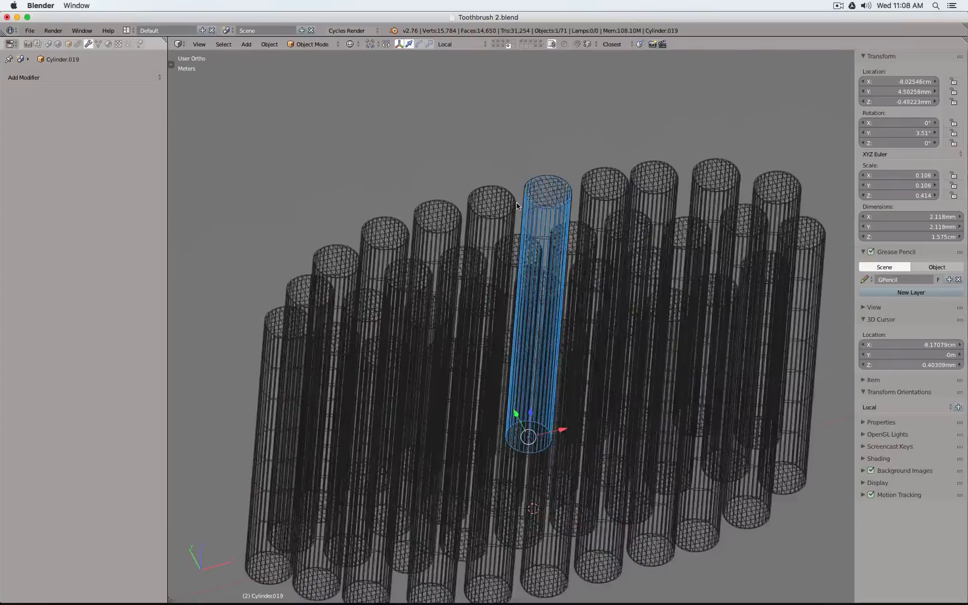
Undo back to the state before the plane's duplicates were made real
{"action": "key", "text": "ctrl+z"}
{"action": "key", "text": "ctrl+z"}
{"action": "key", "text": "ctrl+z"}
{"action": "key", "text": "ctrl+z"}
{"action": "key", "text": "ctrl+z"}
{"action": "key", "text": "ctrl+z"}
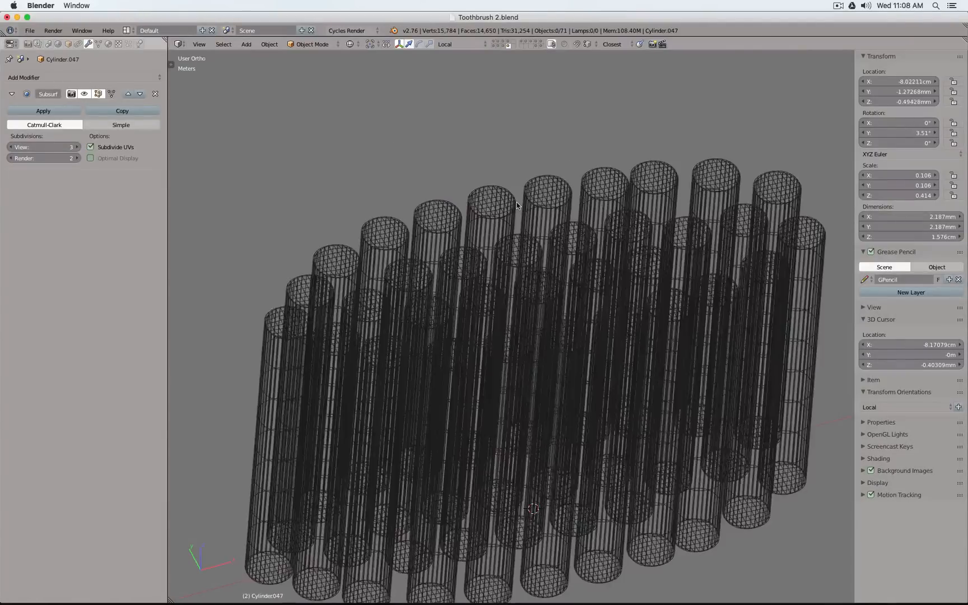
{"action": "key", "text": "ctrl+z"}
{"action": "key", "text": "ctrl+z"}
{"action": "key", "text": "ctrl+z"}
{"action": "key", "text": "ctrl+z"}
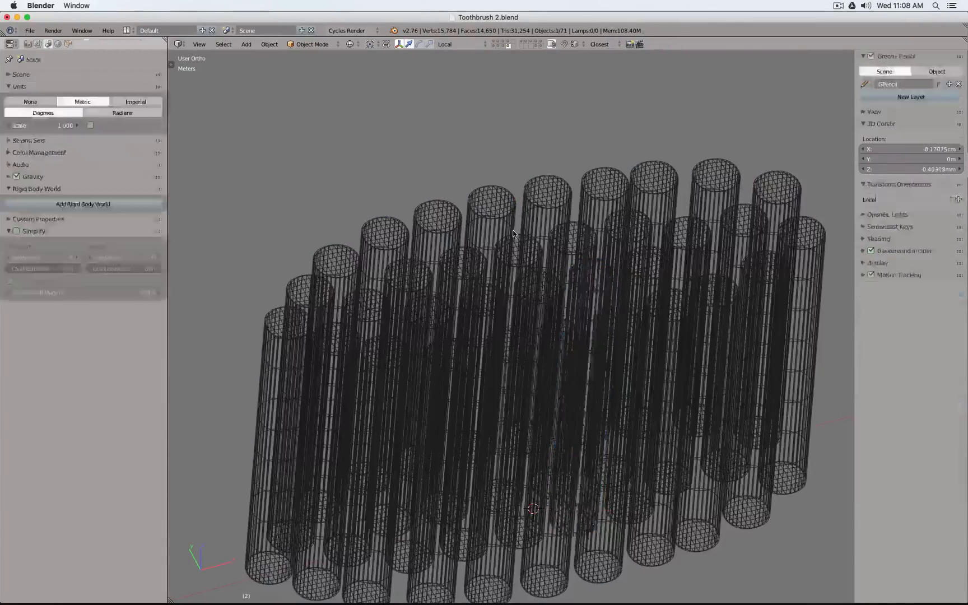
{"action": "key", "text": "ctrl+z"}
{"action": "key", "text": "ctrl+z"}
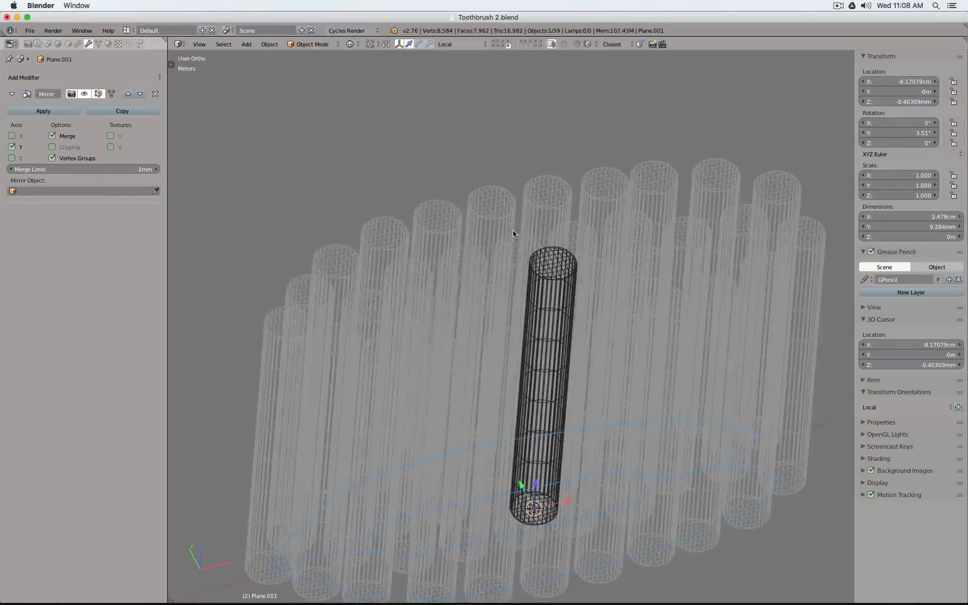
Select the leftover round cylinder without a modifier that overlaps the box bristle and delete it
{"action": "scroll", "coordinate": [535, 241], "scroll_direction": "up", "scroll_amount": 8}
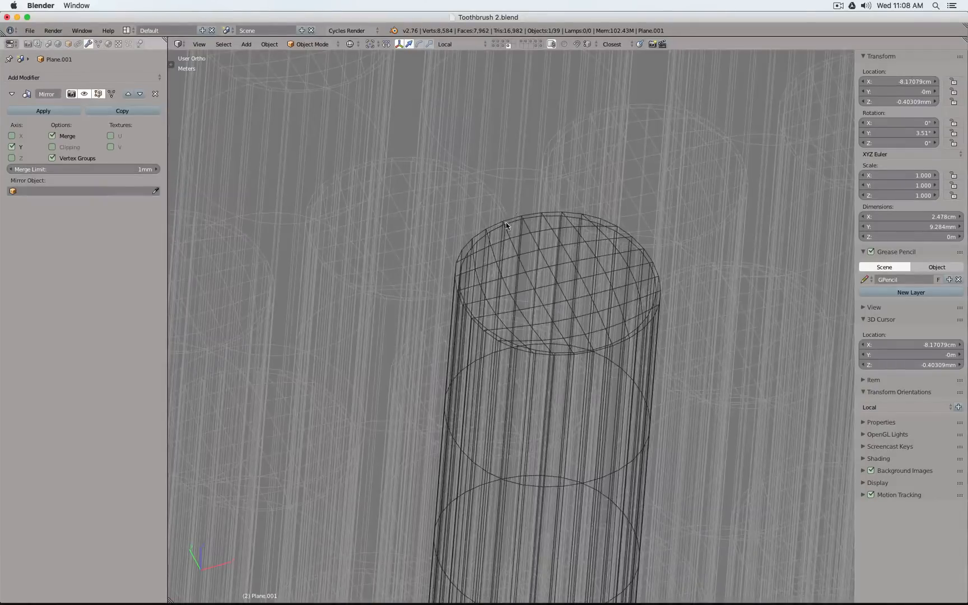
{"action": "right_click", "coordinate": [506, 223]}
{"action": "key", "text": "Tab"}
{"action": "key", "text": "Tab"}
{"action": "scroll", "coordinate": [507, 223], "scroll_direction": "down", "scroll_amount": 6}
{"action": "key", "text": "Tab"}
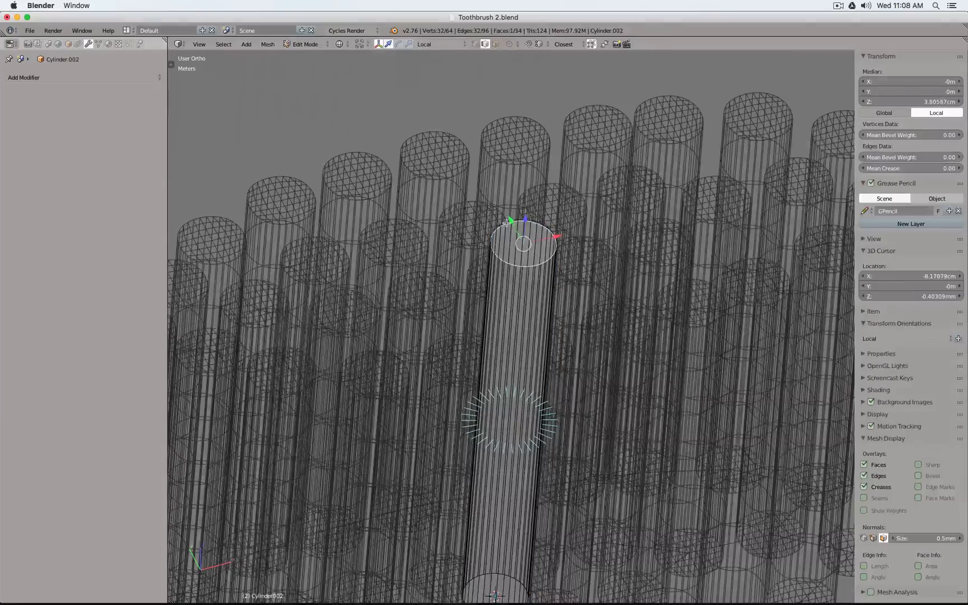
{"action": "key", "text": "Tab"}
{"action": "scroll", "coordinate": [507, 223], "scroll_direction": "down", "scroll_amount": 2}
{"action": "scroll", "coordinate": [509, 222], "scroll_direction": "up", "scroll_amount": 4}
{"action": "scroll", "coordinate": [508, 223], "scroll_direction": "down", "scroll_amount": 4}
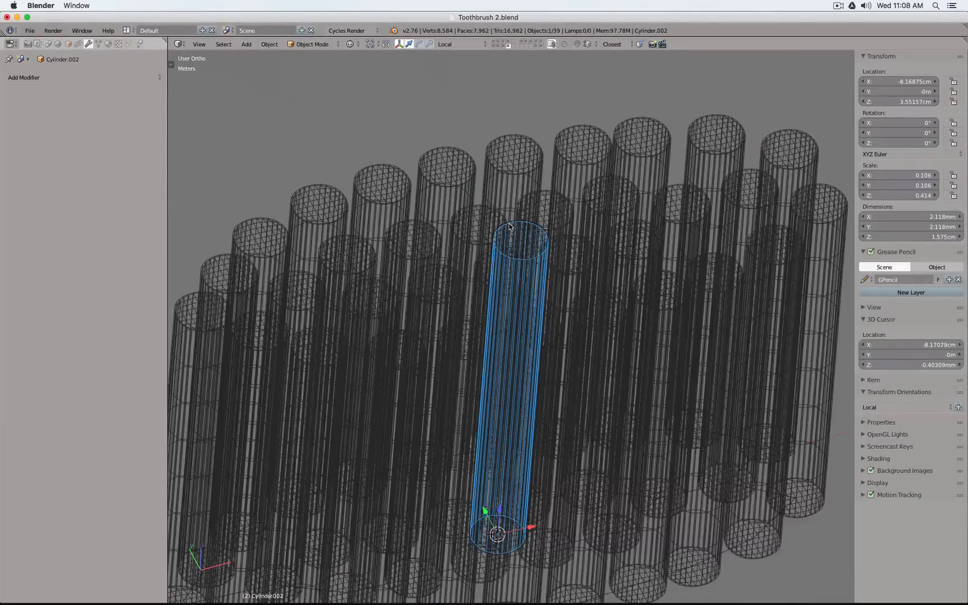
{"action": "key", "text": "x"}
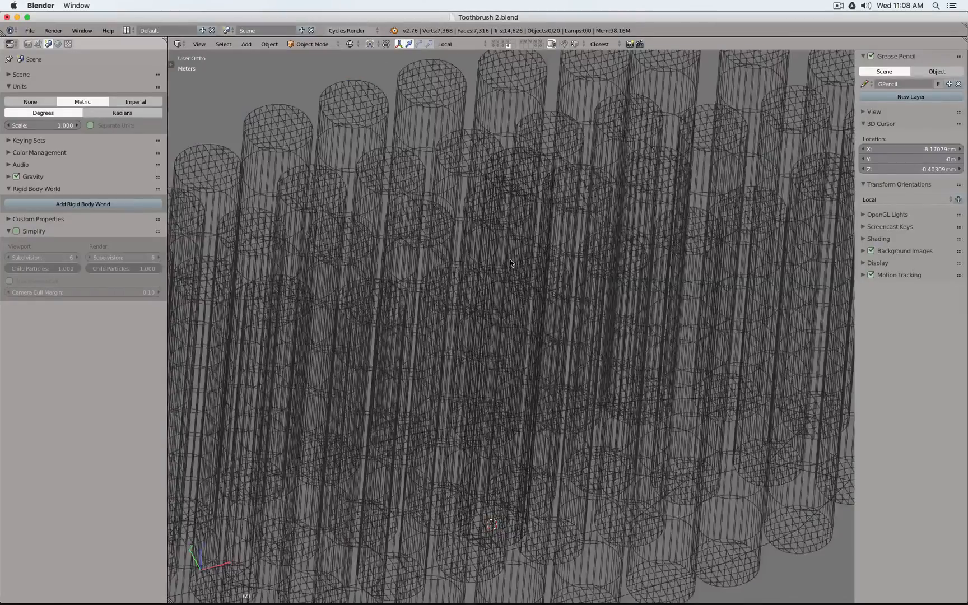
Select the base plane and make its instanced bristle duplicates real
{"action": "scroll", "coordinate": [510, 260], "scroll_direction": "down", "scroll_amount": 5}
{"action": "scroll", "coordinate": [474, 247], "scroll_direction": "up", "scroll_amount": 5}
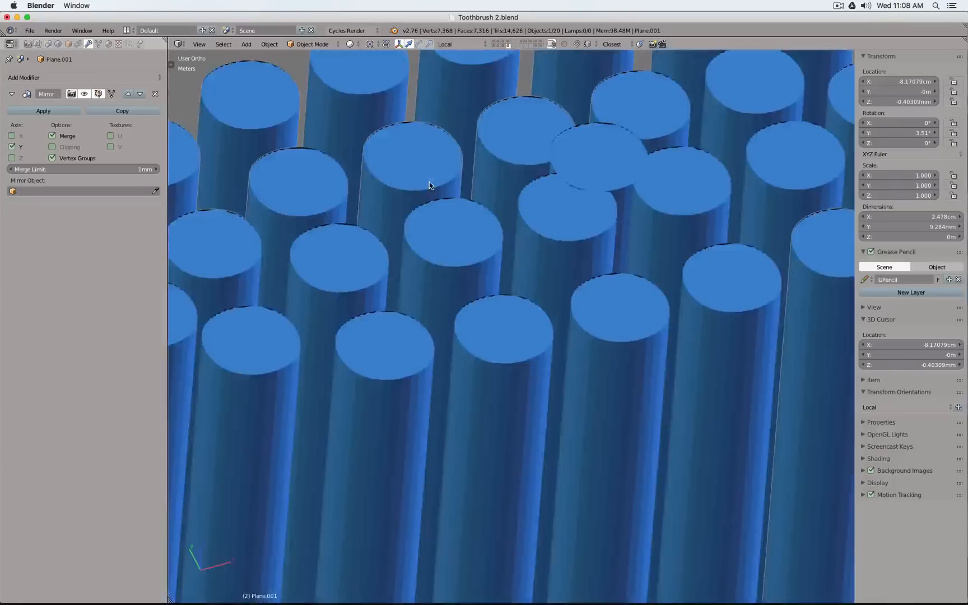
{"action": "scroll", "coordinate": [438, 182], "scroll_direction": "down", "scroll_amount": 5}
{"action": "key", "text": "Tab"}
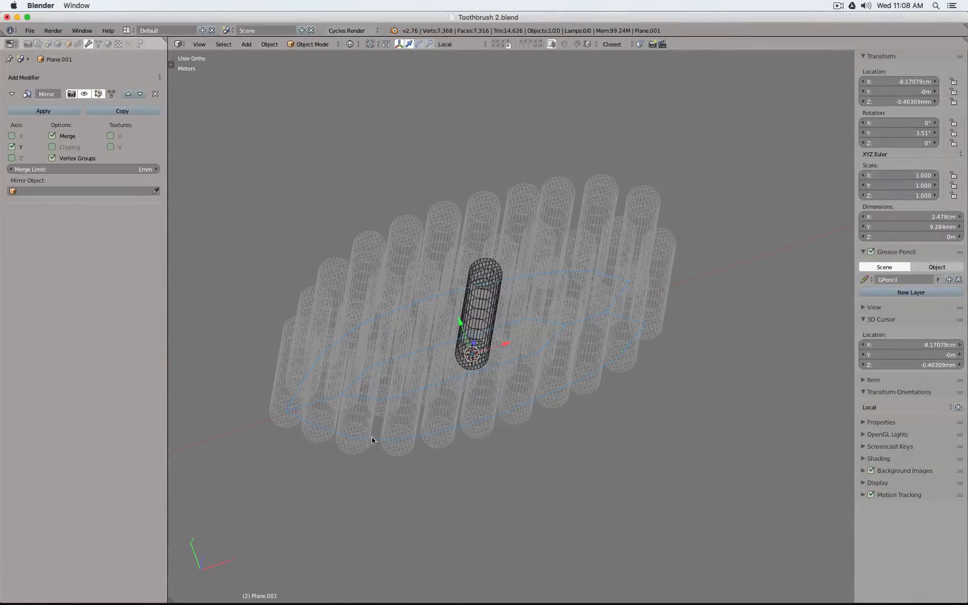
{"action": "left_click", "coordinate": [270, 43]}
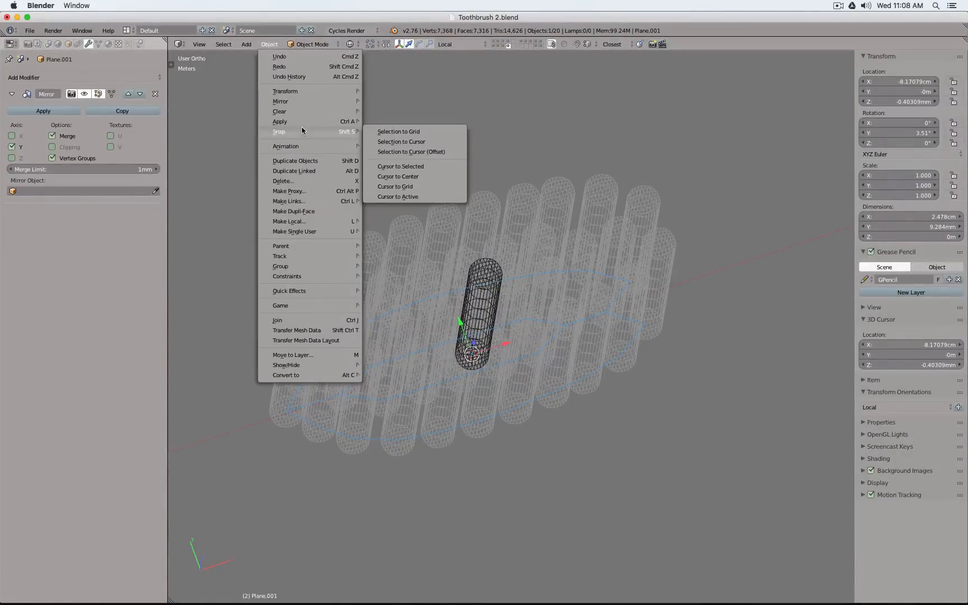
{"action": "mouse_move", "coordinate": [298, 121]}
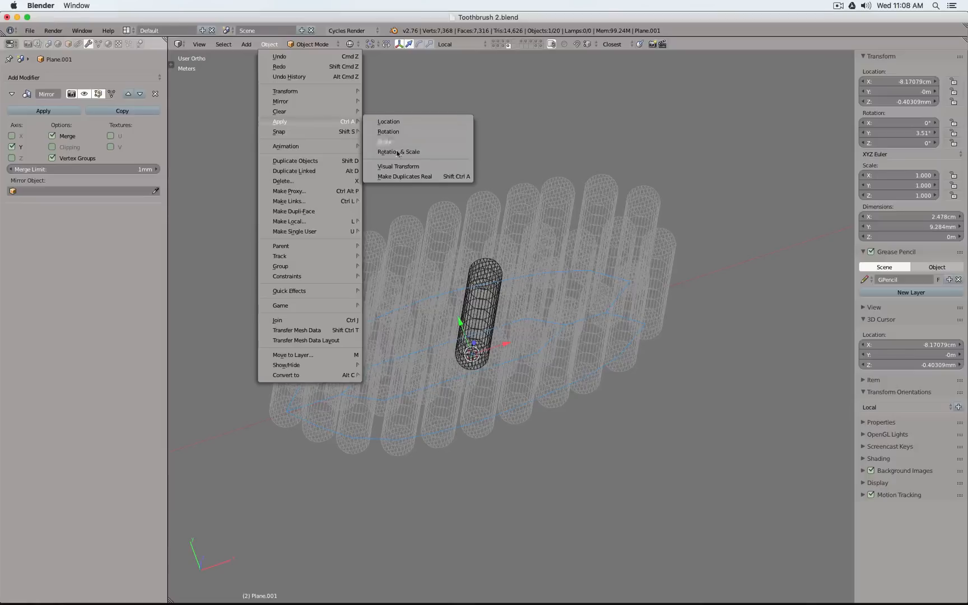
{"action": "left_click", "coordinate": [400, 181]}
{"action": "middle_click_drag", "start_coordinate": [519, 257], "coordinate": [499, 234]}
{"action": "scroll", "coordinate": [499, 234], "scroll_direction": "up", "scroll_amount": 6}
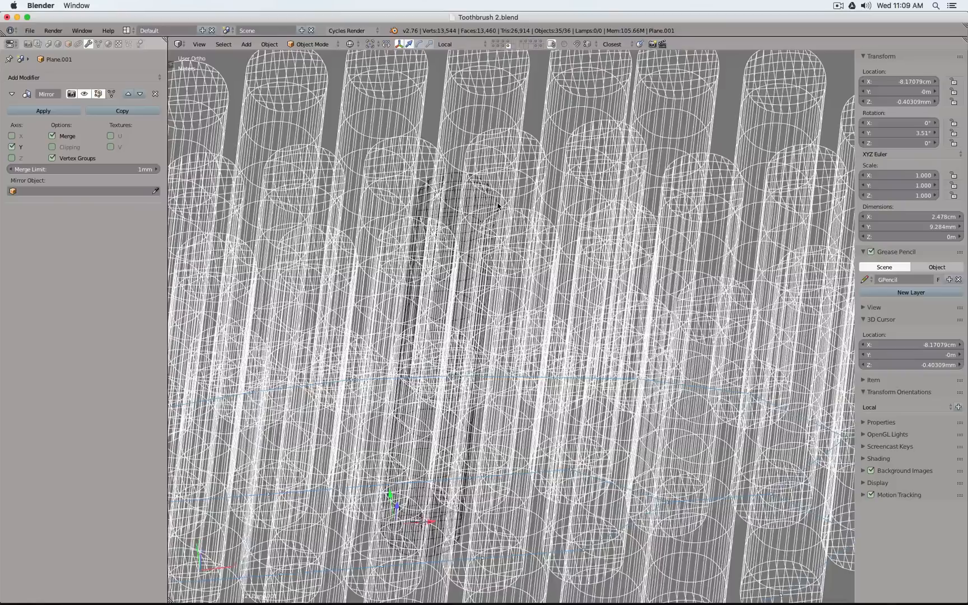
Hide the base plane and the original source bristle, and show the real duplicates in solid shading
{"action": "key", "text": "z"}
{"action": "right_click", "coordinate": [459, 218]}
{"action": "scroll", "coordinate": [459, 218], "scroll_direction": "down", "scroll_amount": 6}
{"action": "key", "text": "z"}
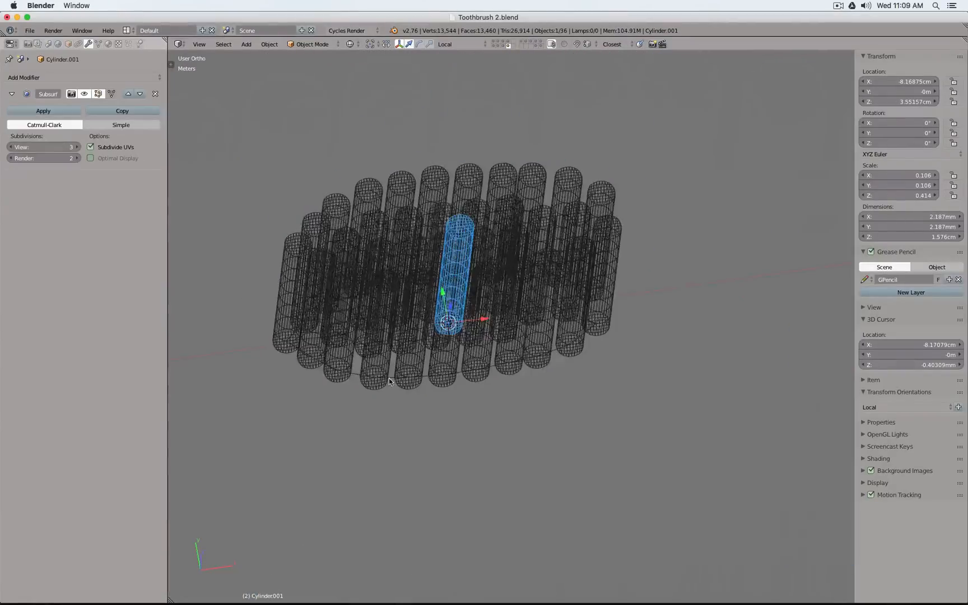
{"action": "scroll", "coordinate": [388, 378], "scroll_direction": "up", "scroll_amount": 5}
{"action": "right_click", "coordinate": [406, 335], "text": "shift"}
{"action": "right_click", "coordinate": [393, 361], "text": "shift"}
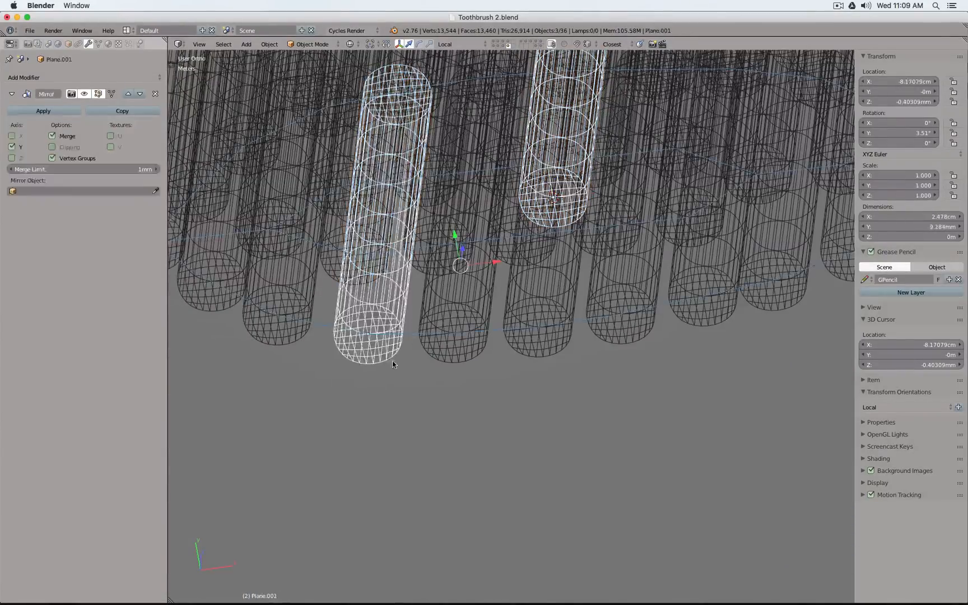
{"action": "right_click", "coordinate": [393, 361], "text": "shift"}
{"action": "right_click", "coordinate": [393, 361], "text": "shift"}
{"action": "scroll", "coordinate": [394, 361], "scroll_direction": "down", "scroll_amount": 6}
{"action": "key", "text": "a"}
{"action": "key", "text": "z"}
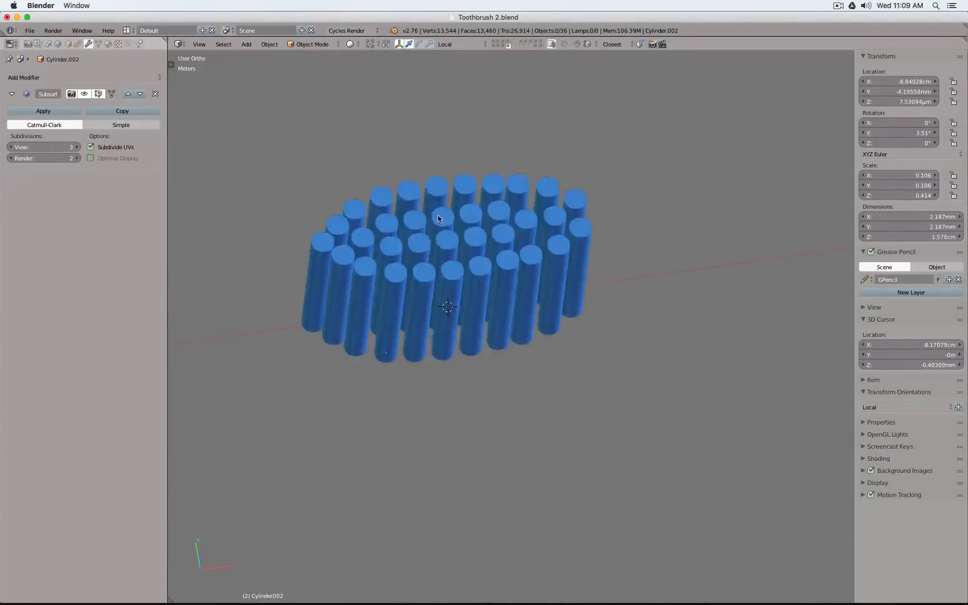
Select all the visible bristles and export only the selection to the Desktop as Toothbrush 2.obj, overwriting the existing file
{"action": "mouse_move", "coordinate": [440, 214]}
{"action": "middle_mouse_down"}
{"action": "mouse_move", "coordinate": [429, 239]}
{"action": "mouse_move", "coordinate": [423, 208]}
{"action": "middle_mouse_up"}
{"action": "right_click", "coordinate": [416, 187]}
{"action": "scroll", "coordinate": [417, 190], "scroll_direction": "up", "scroll_amount": 3}
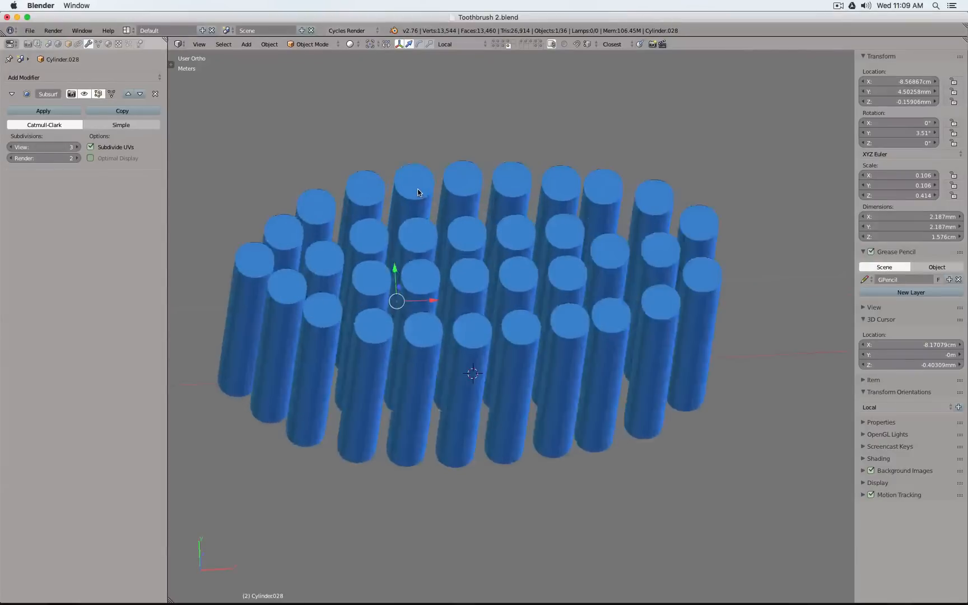
{"action": "key", "text": "z"}
{"action": "key", "text": "a"}
{"action": "key", "text": "a"}
{"action": "key", "text": "space"}
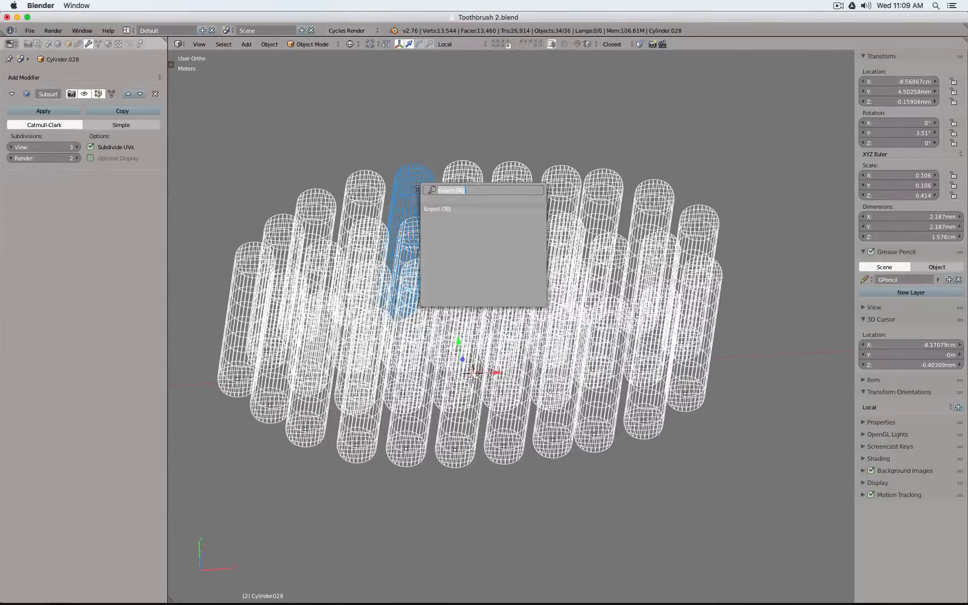
{"action": "key", "text": "Return"}
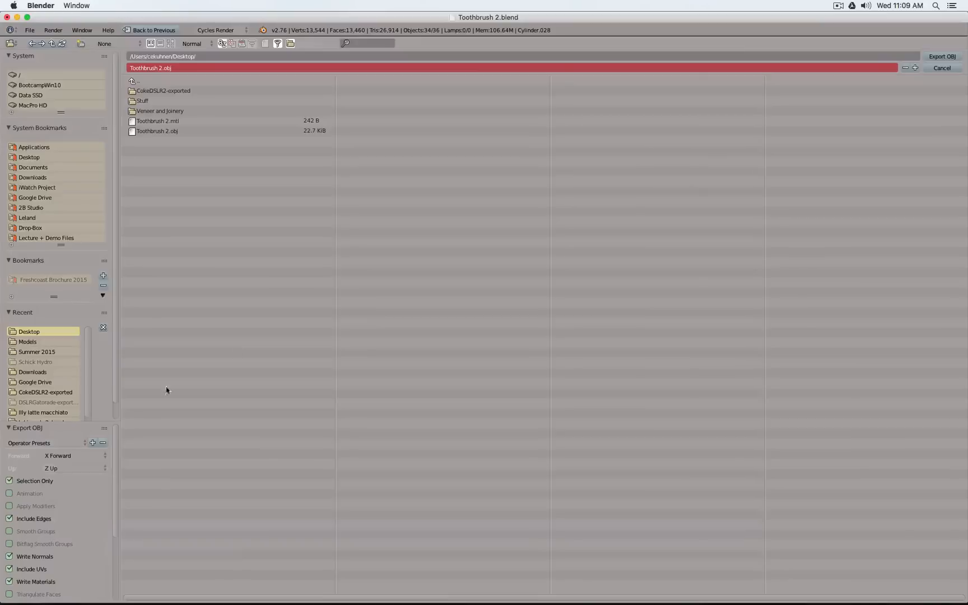
{"action": "left_click", "coordinate": [942, 56]}
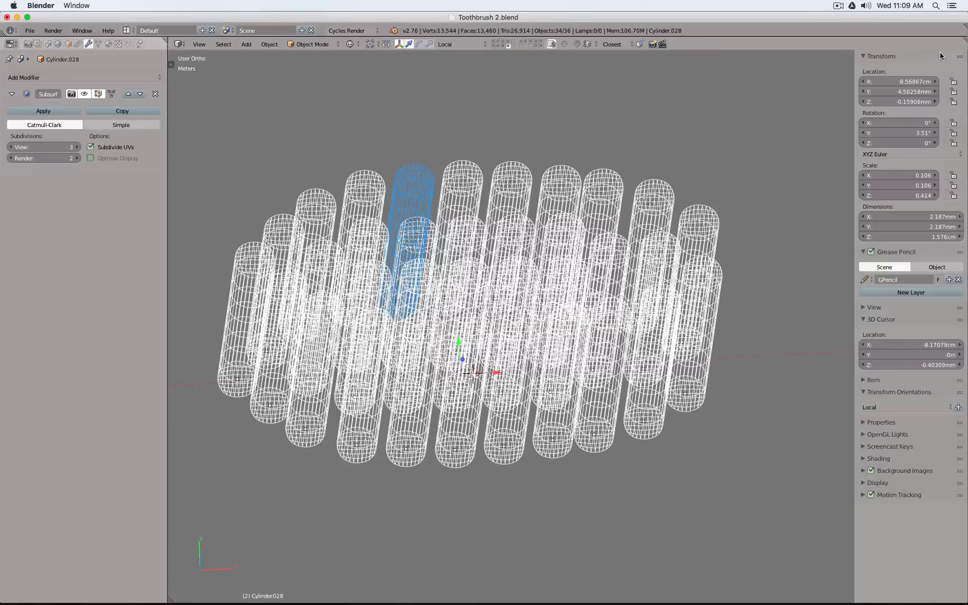
Switch to Fusion 360, start a new form in the toothbrush design, and open Toothbrush 2.obj from the Desktop as an inserted mesh
{"action": "left_click", "coordinate": [758, 582]}
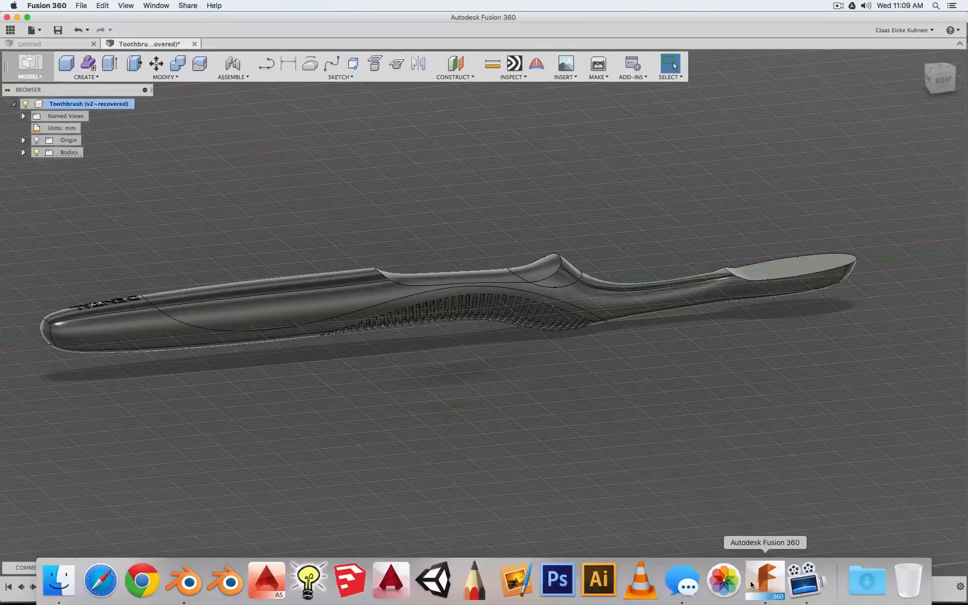
{"action": "left_click", "coordinate": [88, 63]}
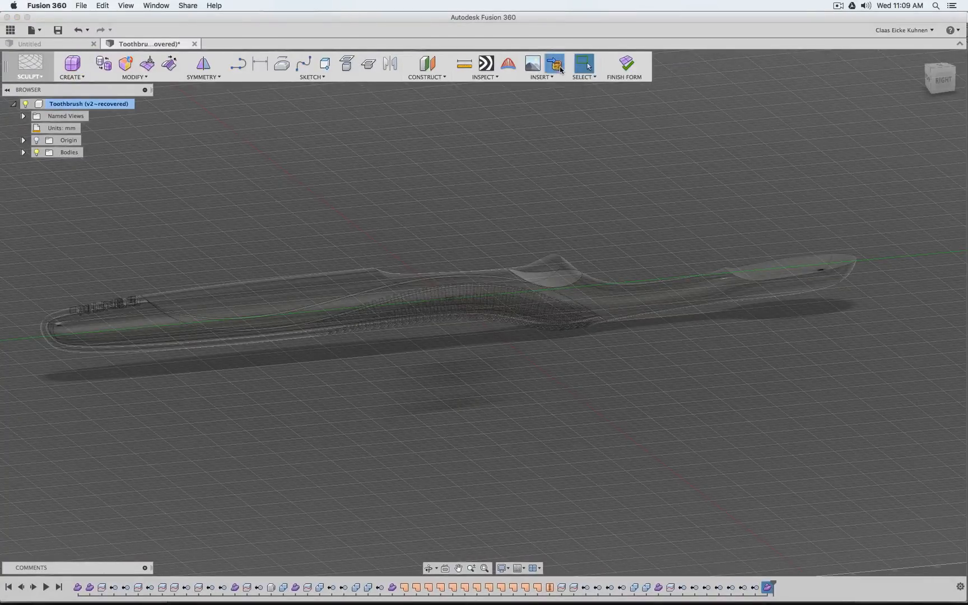
{"action": "left_click", "coordinate": [560, 69]}
{"action": "left_click", "coordinate": [455, 173]}
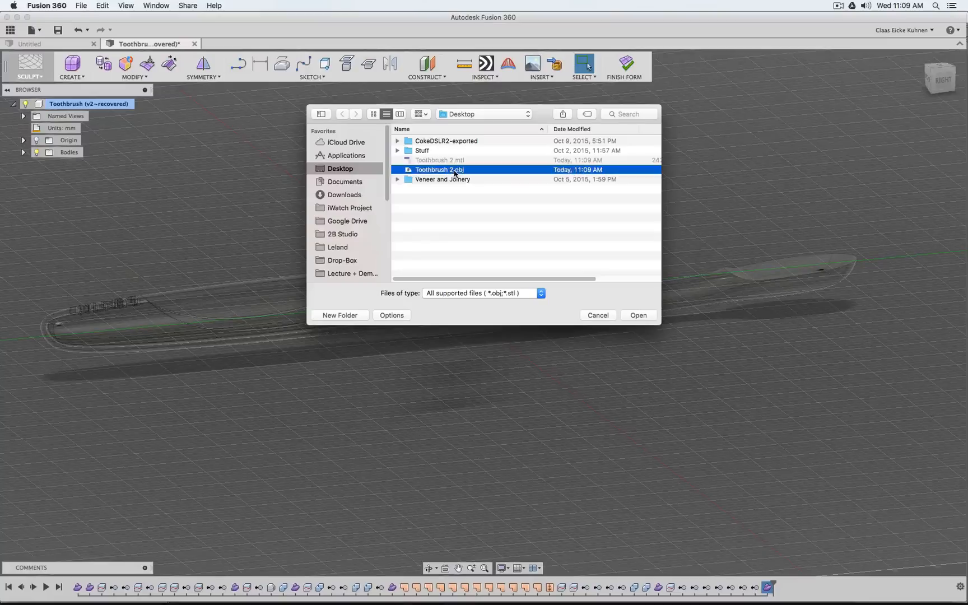
{"action": "left_click", "coordinate": [639, 316]}
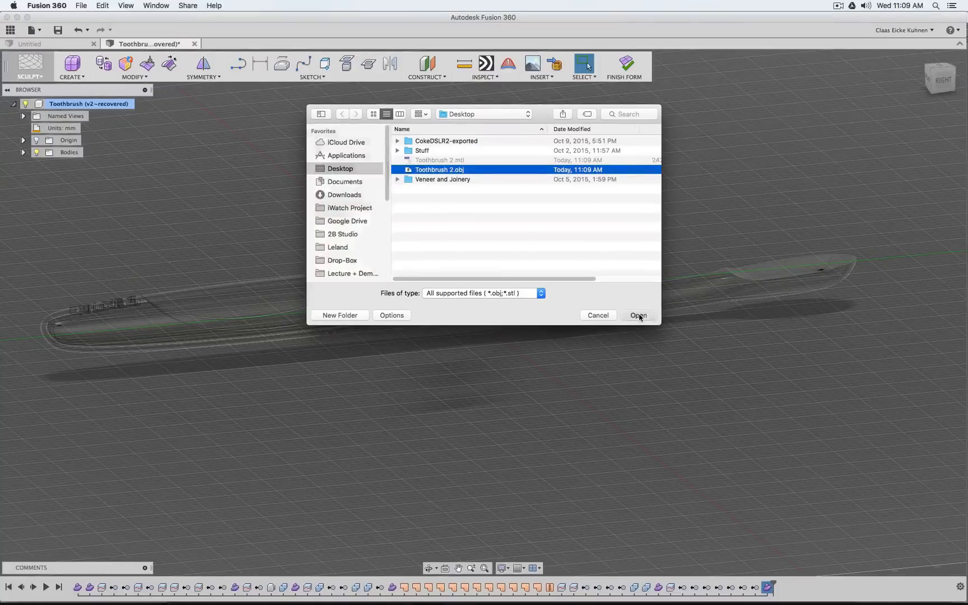
Set the inserted mesh's unit type to Meter and complete the mesh insertion
{"action": "left_click", "coordinate": [807, 206]}
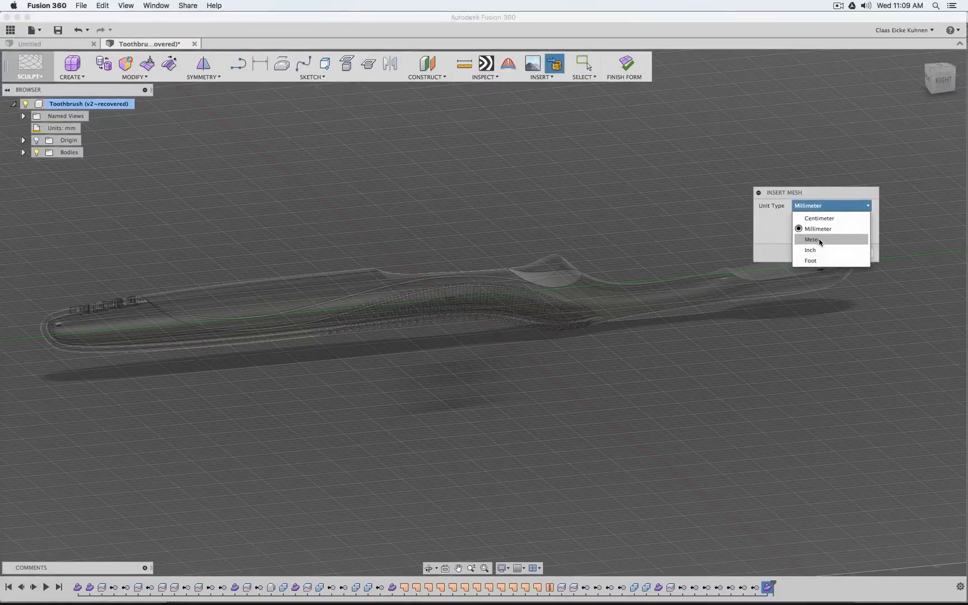
{"action": "left_click", "coordinate": [812, 239]}
{"action": "left_click", "coordinate": [822, 251]}
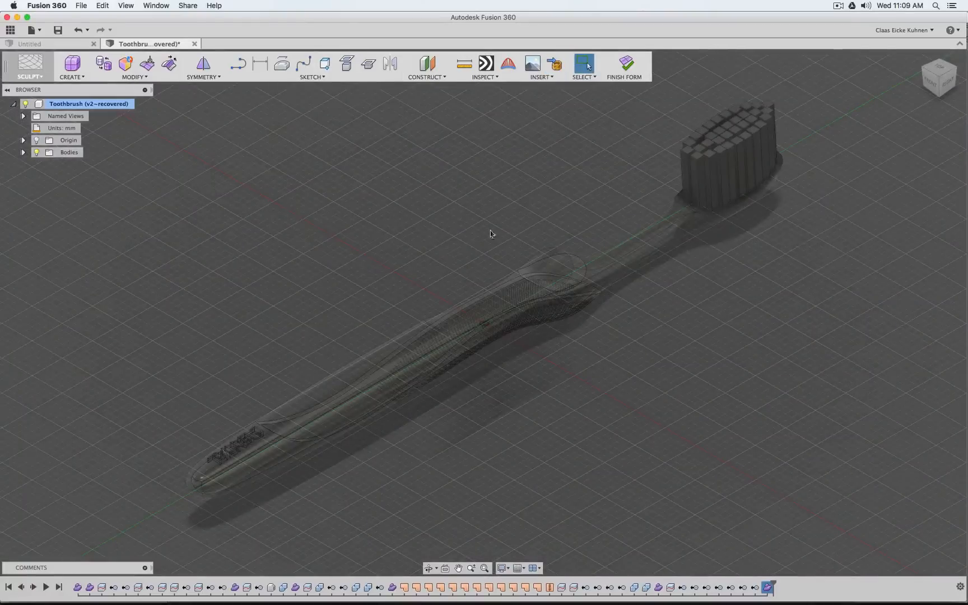
Convert the inserted Toothbrush 2 mesh into T-Spline geometry with the New Body operation
{"action": "left_click", "coordinate": [23, 151]}
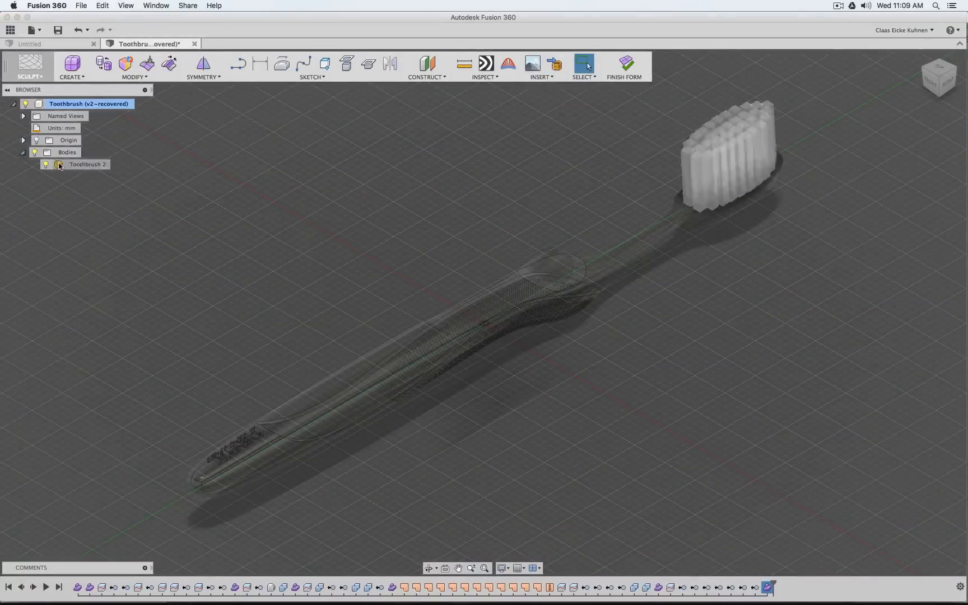
{"action": "left_click", "coordinate": [84, 164]}
{"action": "middle_click_drag", "start_coordinate": [542, 197], "coordinate": [350, 338]}
{"action": "scroll", "coordinate": [350, 337], "scroll_direction": "up", "scroll_amount": 1}
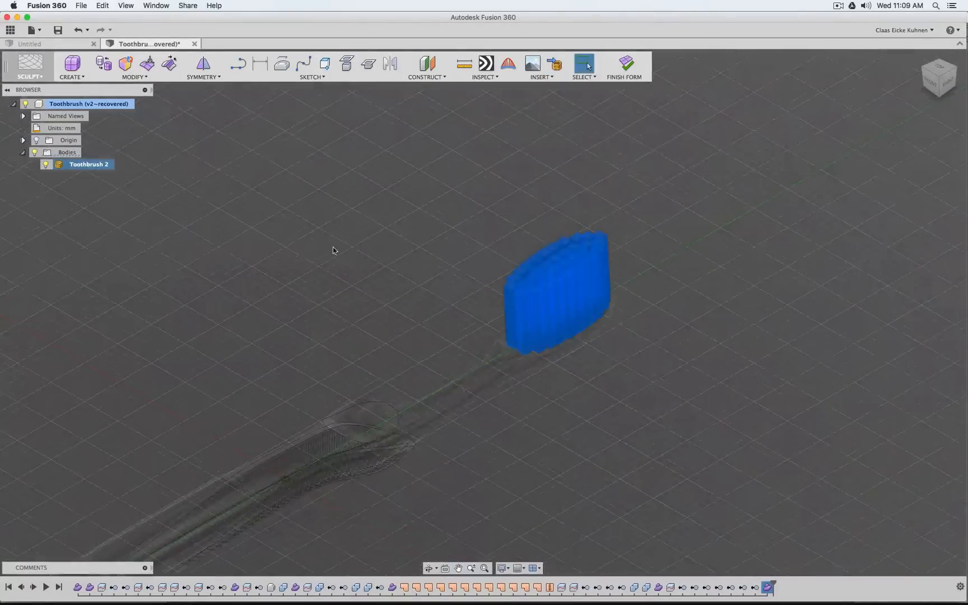
{"action": "left_click", "coordinate": [130, 71]}
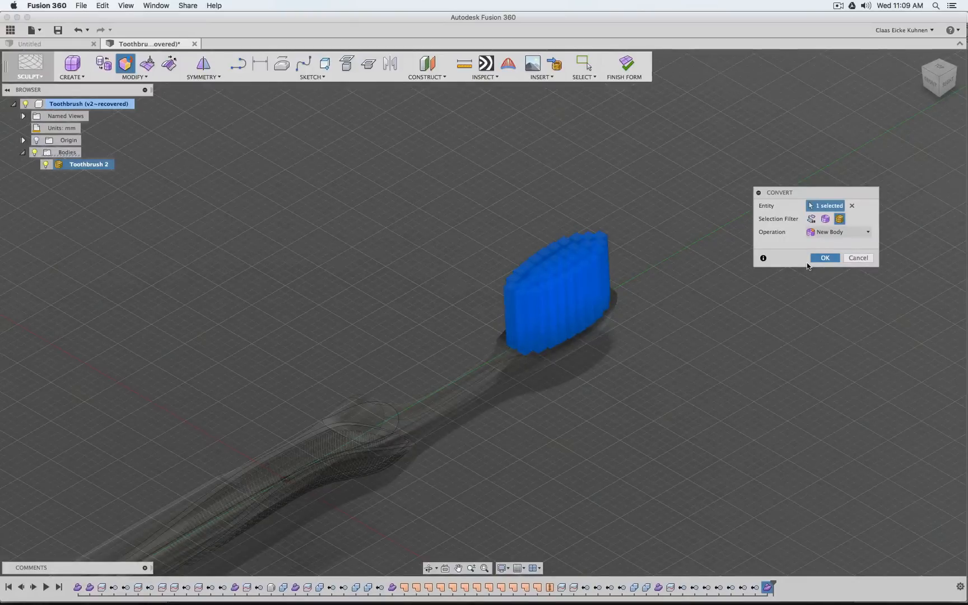
{"action": "left_click", "coordinate": [810, 259]}
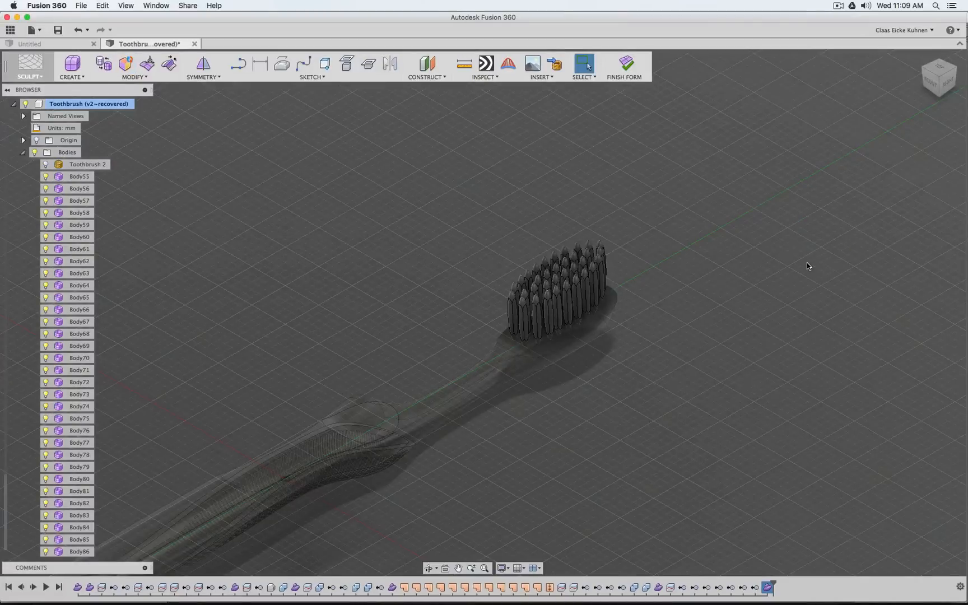
Select all the converted bristle bodies on the brush head and set their display mode to Box
{"action": "scroll", "coordinate": [581, 301], "scroll_direction": "up", "scroll_amount": 3}
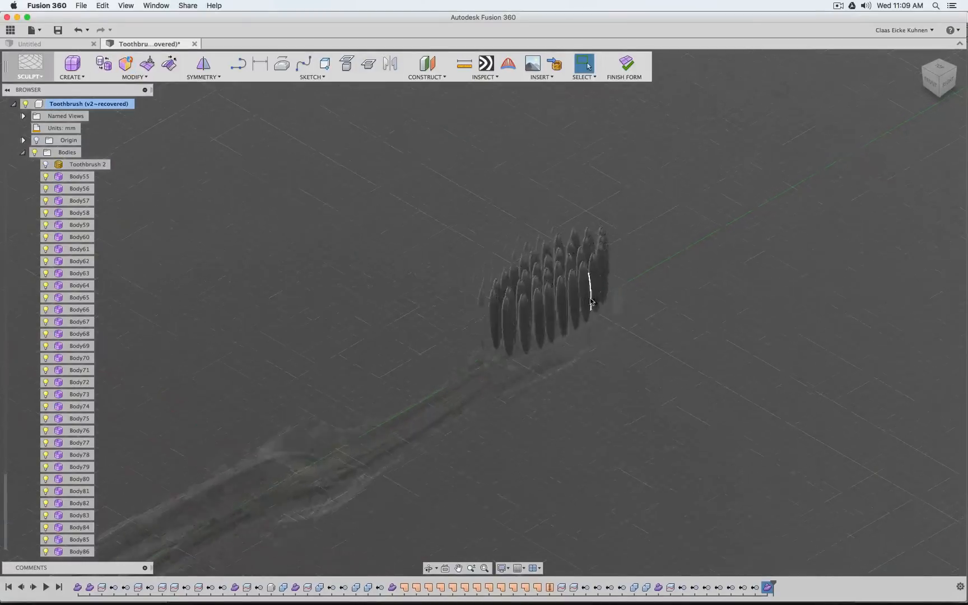
{"action": "left_click", "coordinate": [581, 301]}
{"action": "scroll", "coordinate": [581, 301], "scroll_direction": "up", "scroll_amount": 5}
{"action": "scroll", "coordinate": [579, 300], "scroll_direction": "down", "scroll_amount": 4}
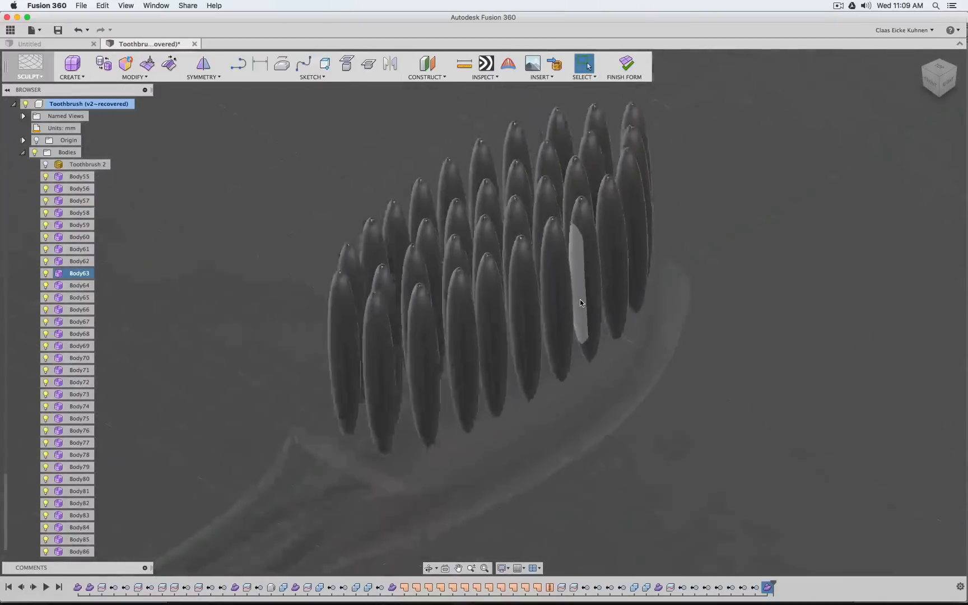
{"action": "left_click", "coordinate": [432, 295]}
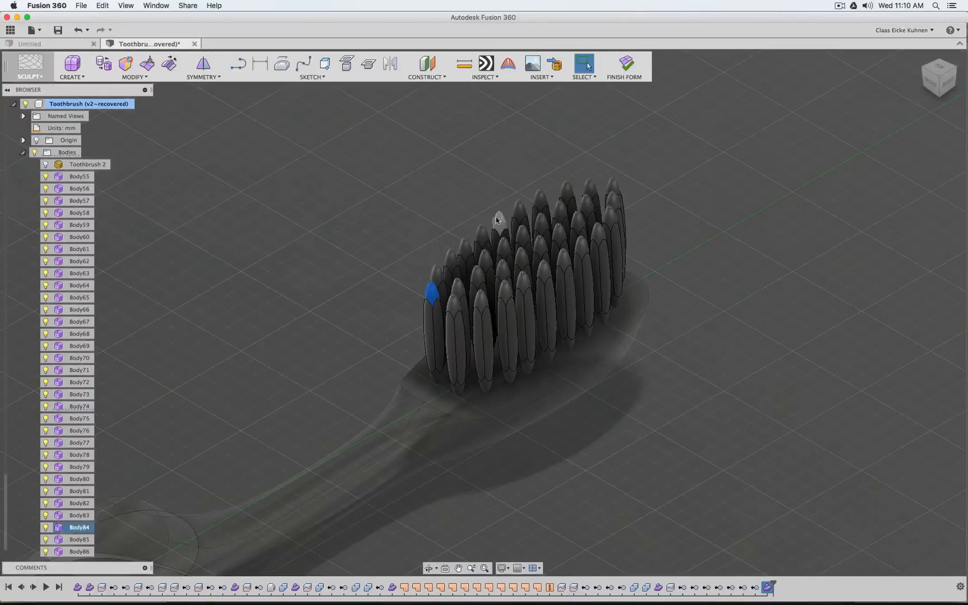
{"action": "scroll", "coordinate": [384, 198], "scroll_direction": "down", "scroll_amount": 2}
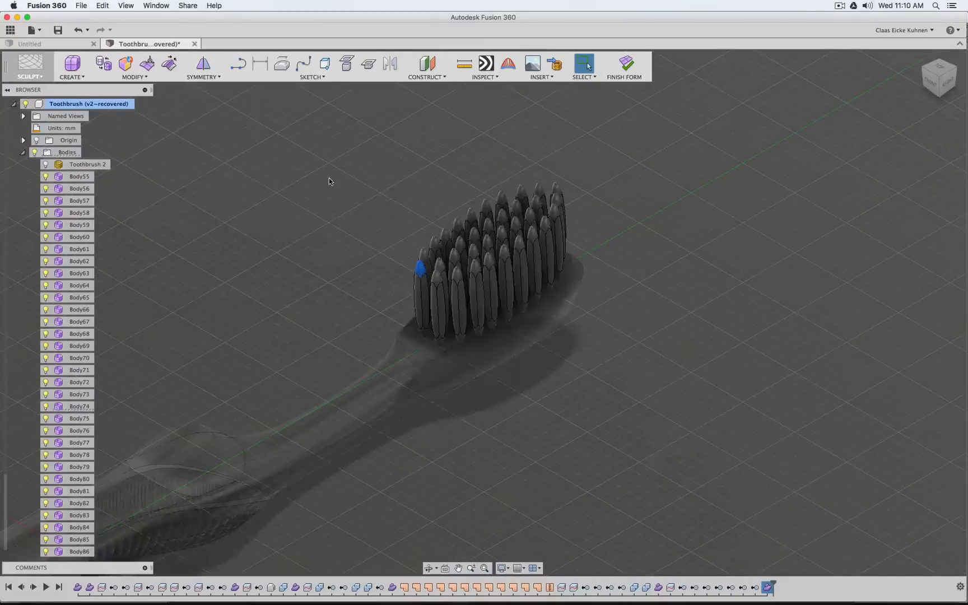
{"action": "left_click", "coordinate": [320, 272]}
{"action": "left_click_drag", "start_coordinate": [324, 127], "coordinate": [709, 533]}
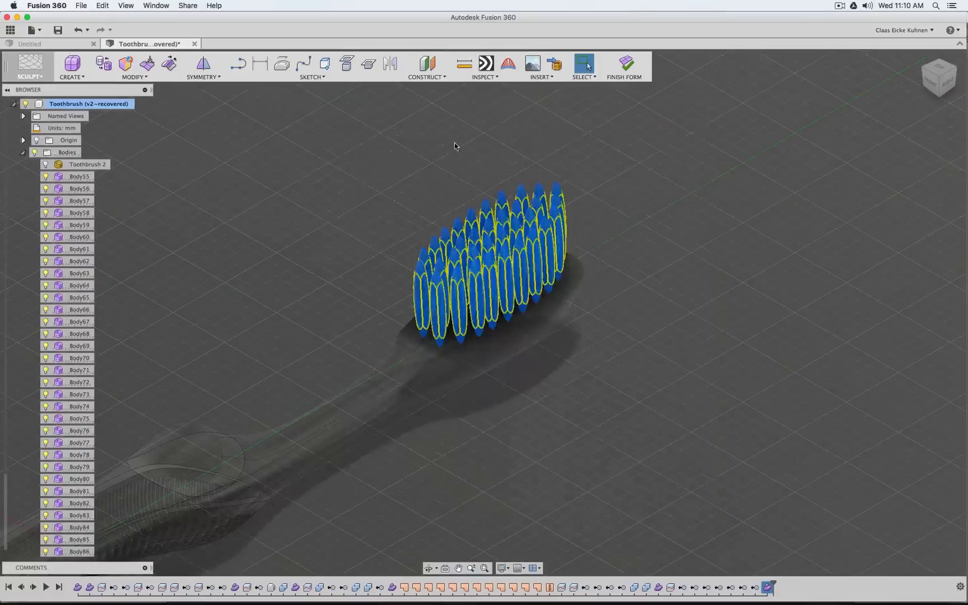
{"action": "left_click", "coordinate": [133, 78]}
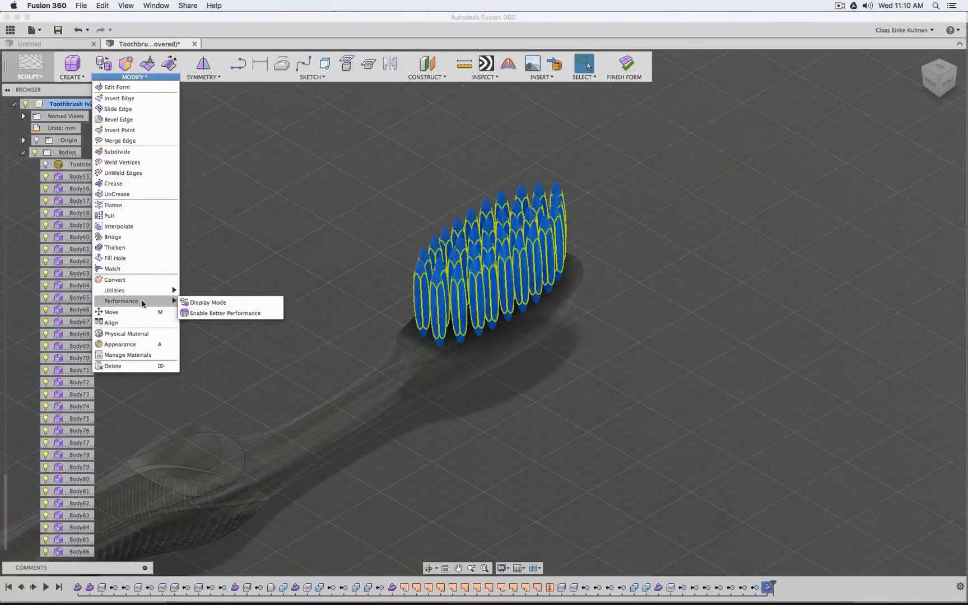
{"action": "mouse_move", "coordinate": [168, 301]}
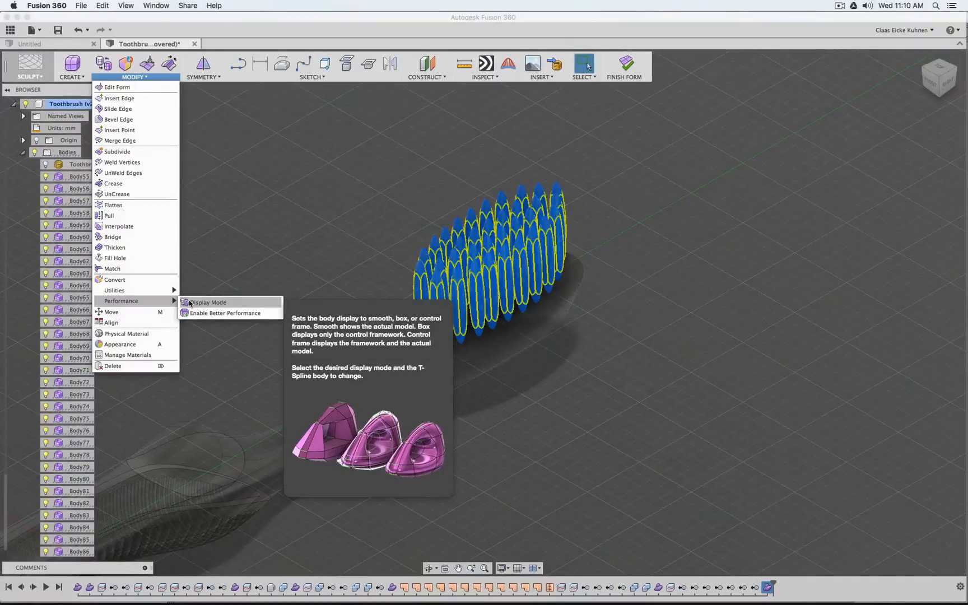
{"action": "left_click", "coordinate": [189, 303]}
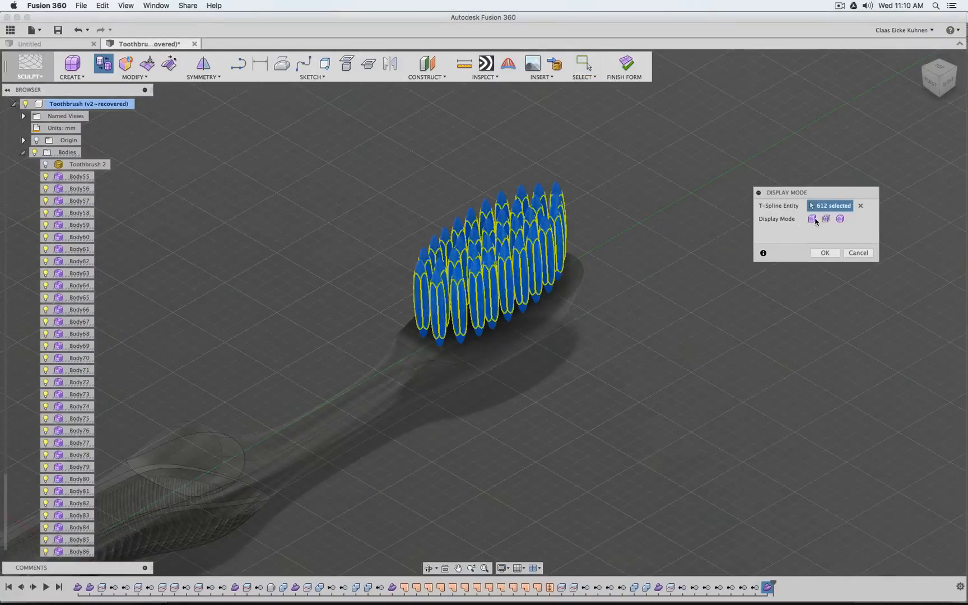
{"action": "left_click", "coordinate": [813, 220]}
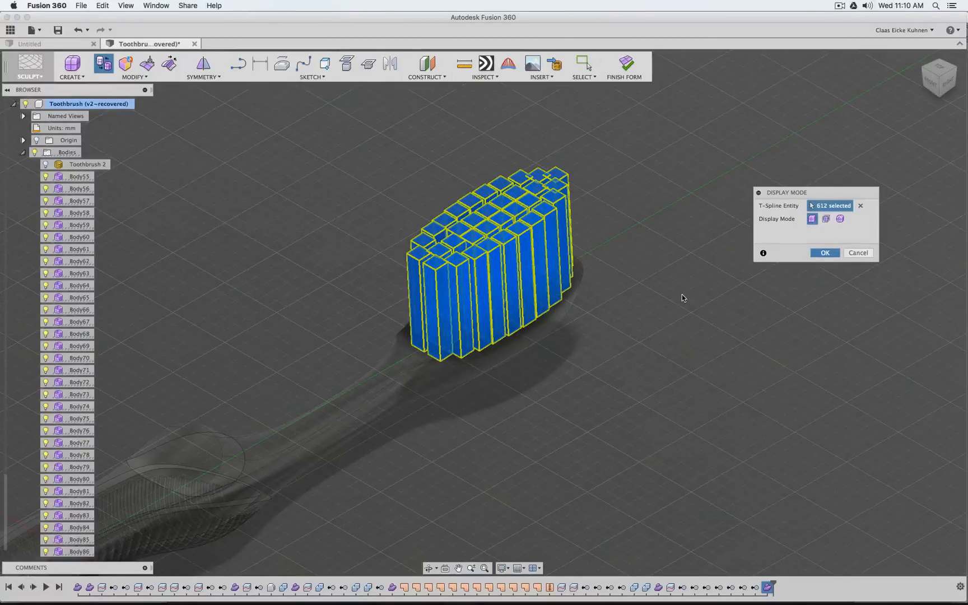
{"action": "key", "text": "Return"}
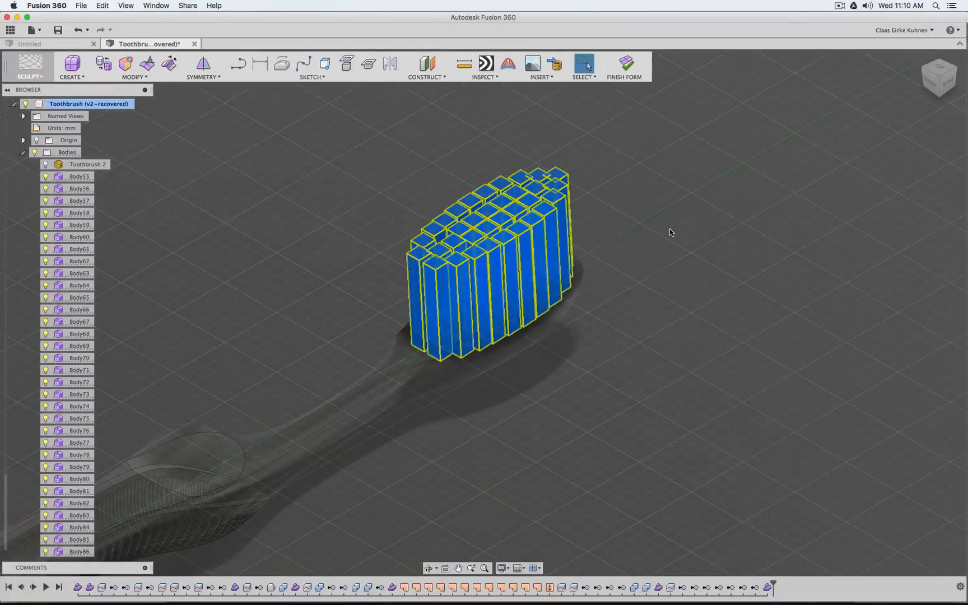
Clear the bristle selection and delete the hidden Toothbrush 2 mesh body
{"action": "left_click", "coordinate": [378, 267]}
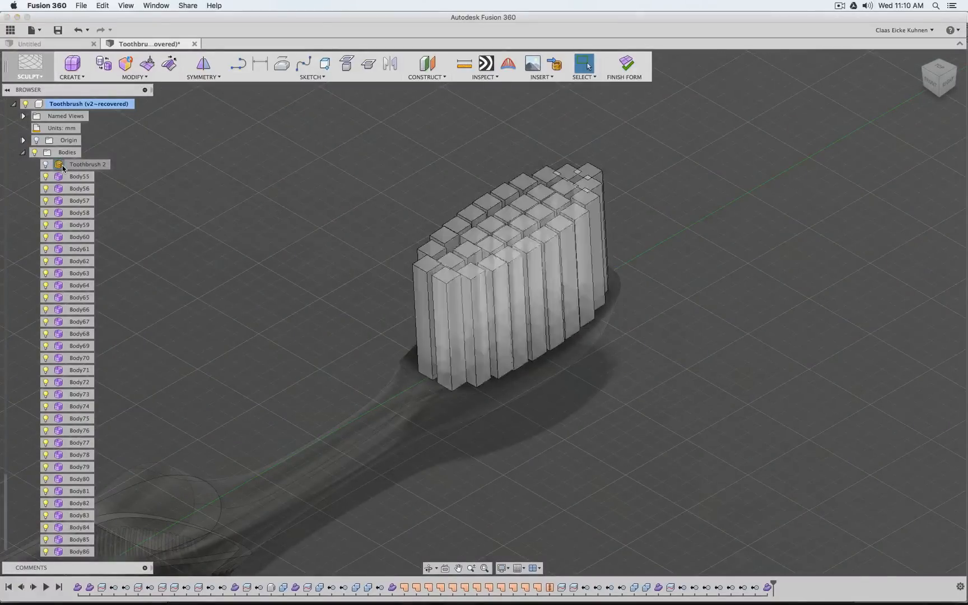
{"action": "left_click", "coordinate": [63, 167]}
{"action": "key", "text": "Delete"}
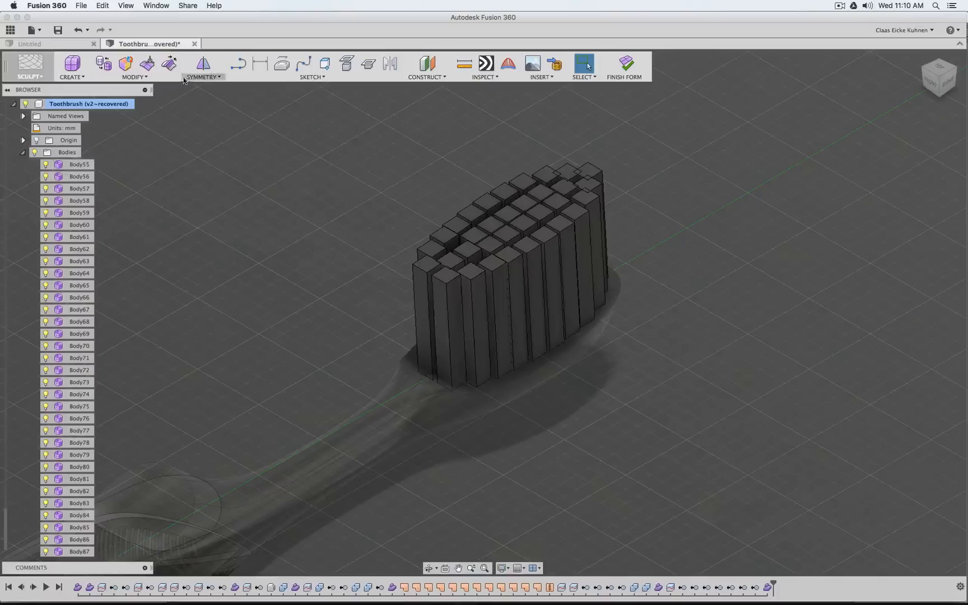
{"action": "left_click", "coordinate": [167, 67]}
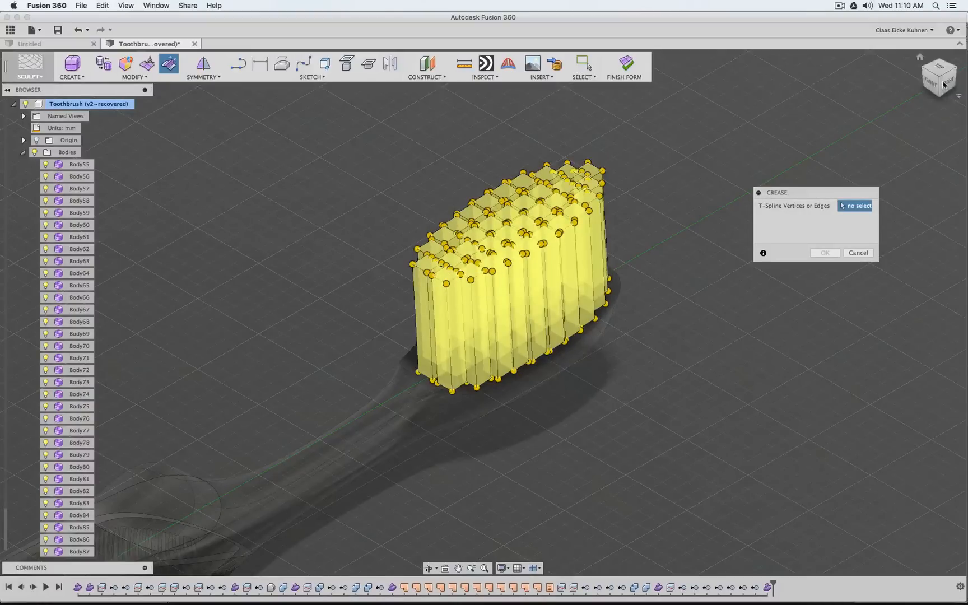
{"action": "mouse_move", "coordinate": [938, 86]}
{"action": "left_mouse_down"}
{"action": "mouse_move", "coordinate": [940, 66]}
{"action": "mouse_move", "coordinate": [939, 78]}
{"action": "left_mouse_up"}
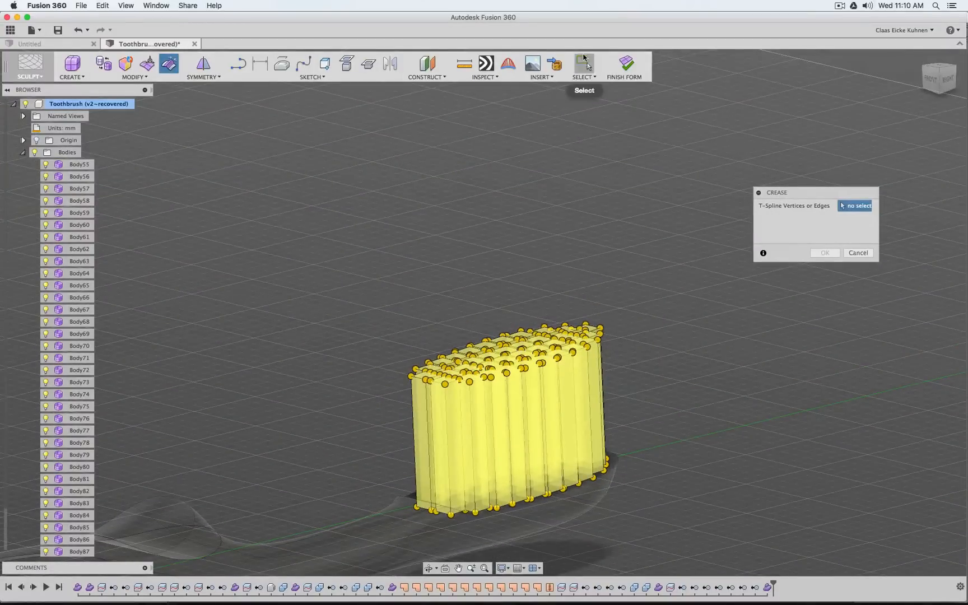
{"action": "left_click", "coordinate": [584, 63]}
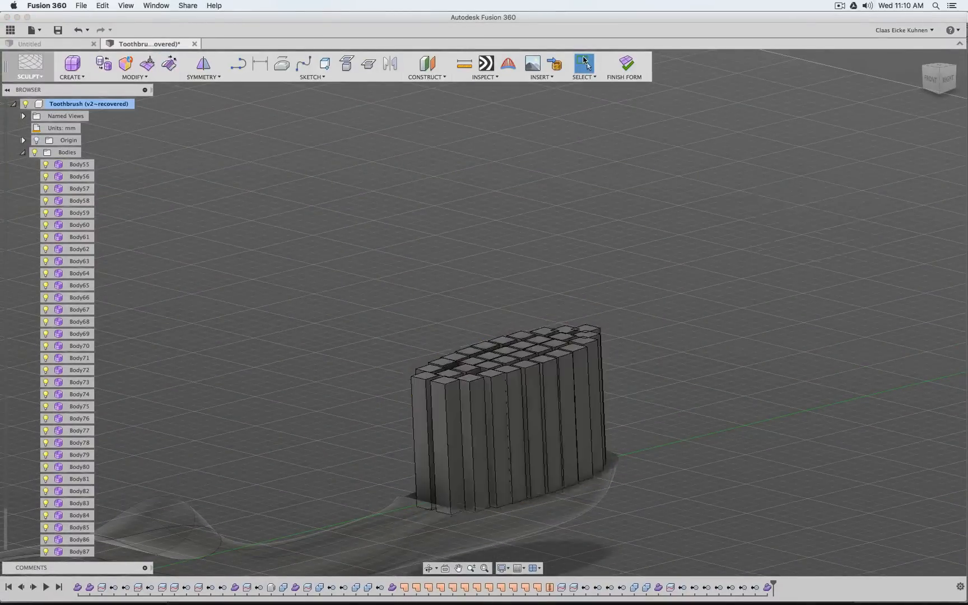
{"action": "left_click", "coordinate": [169, 62]}
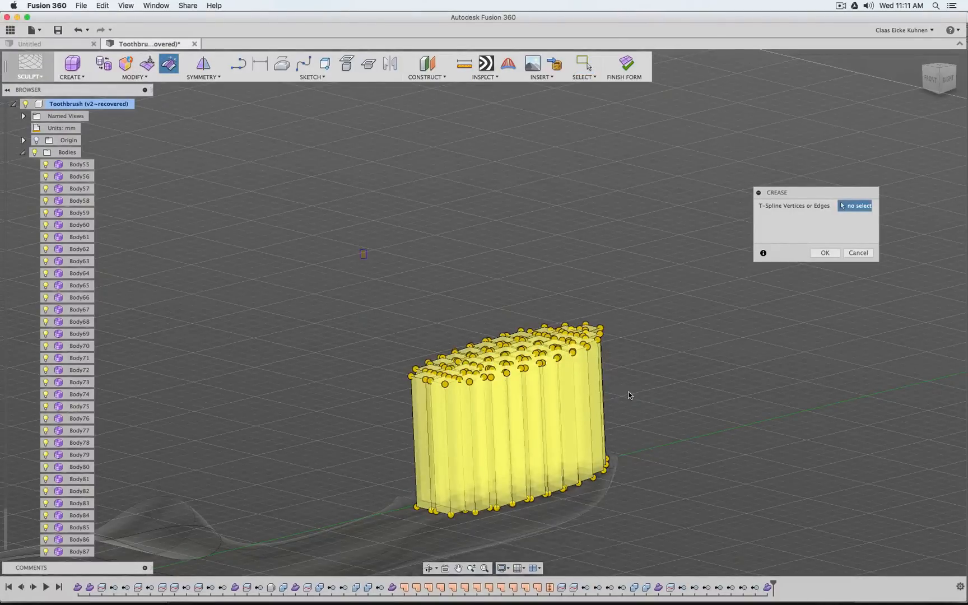
{"action": "left_click_drag", "start_coordinate": [360, 250], "coordinate": [628, 391]}
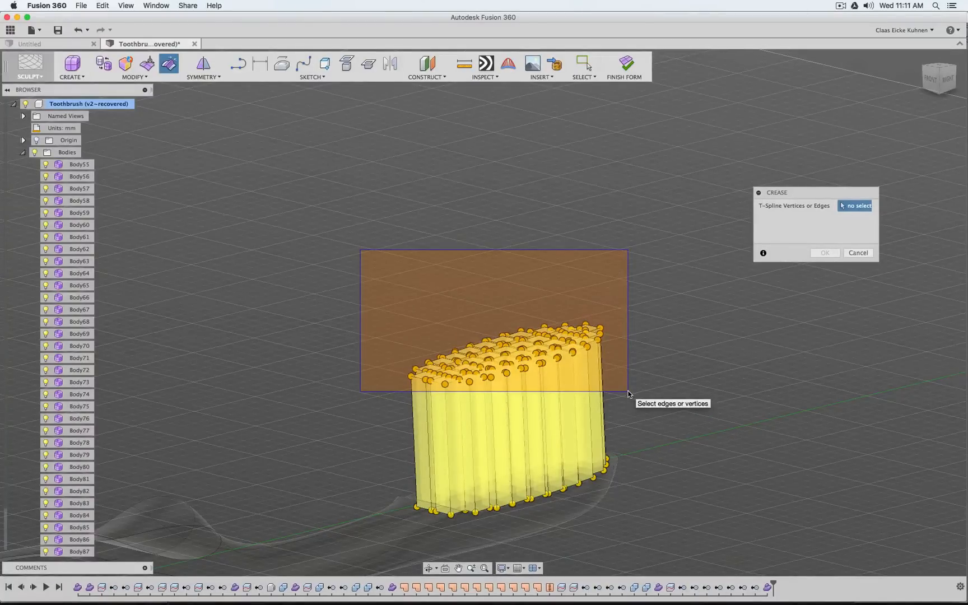
{"action": "left_click_drag", "start_coordinate": [628, 391], "coordinate": [628, 394]}
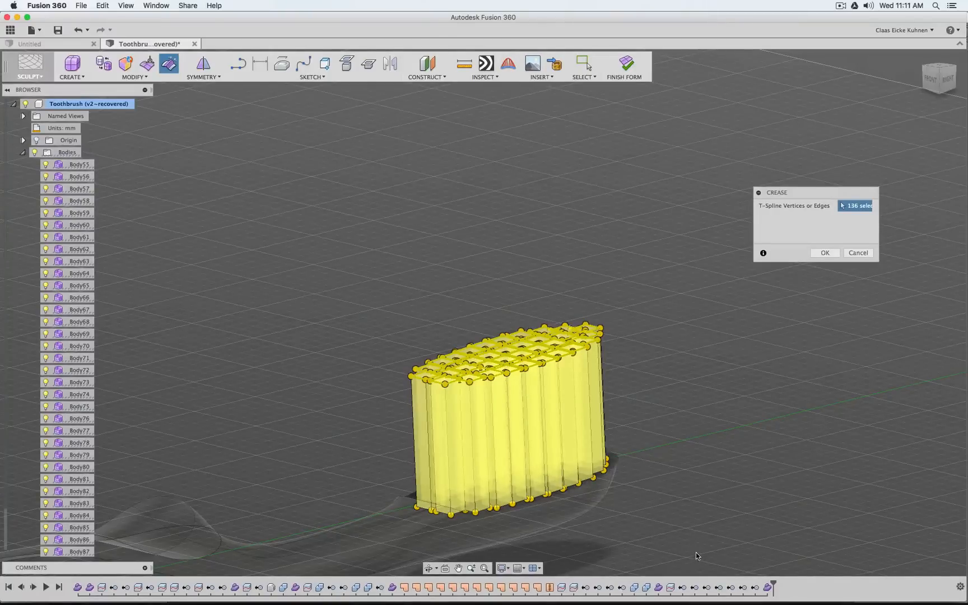
{"action": "left_click_drag", "start_coordinate": [406, 476], "coordinate": [330, 438]}
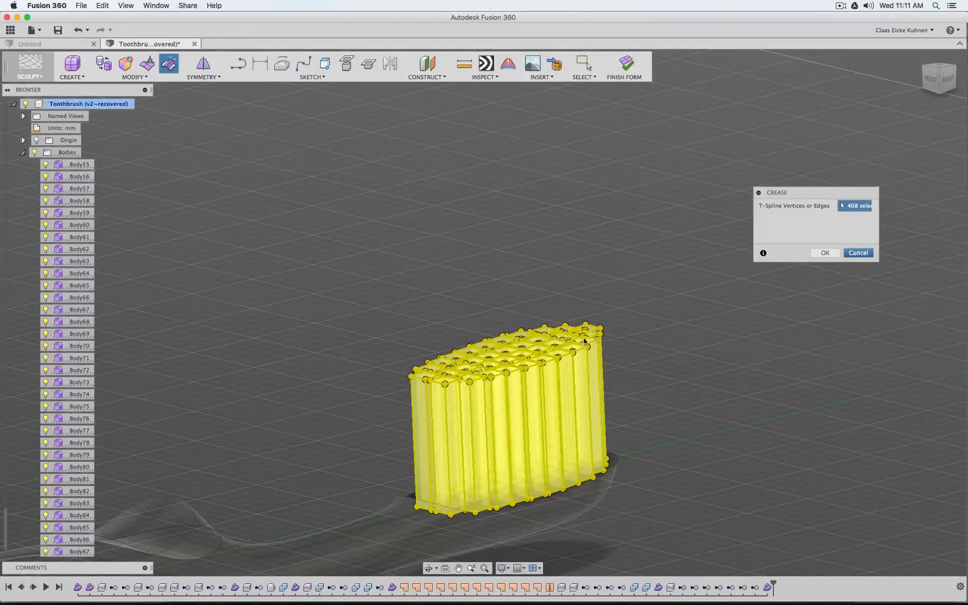
{"action": "key", "text": "Return"}
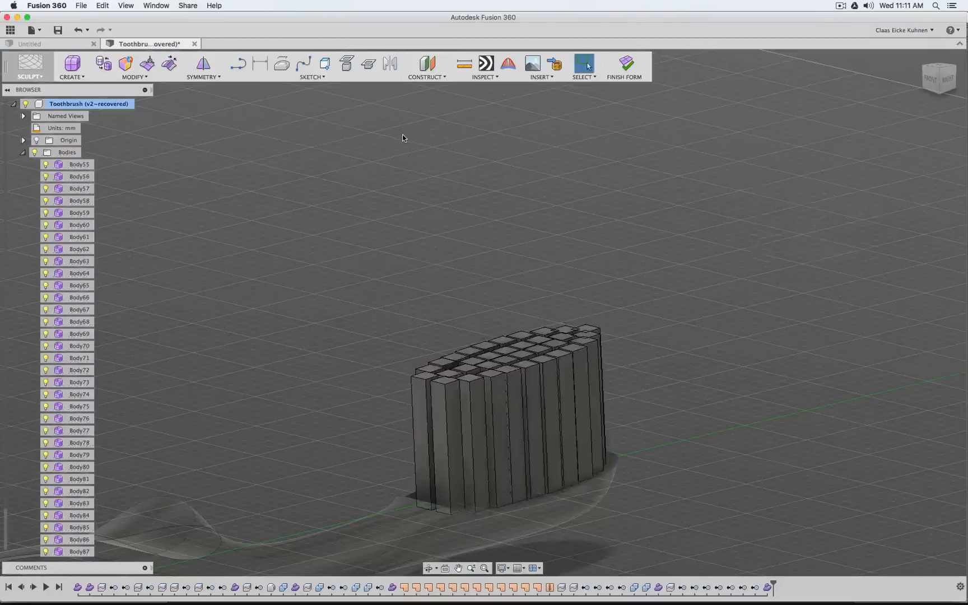
Crease the edges around the free upper ends of all the bristles
{"action": "left_click", "coordinate": [169, 64]}
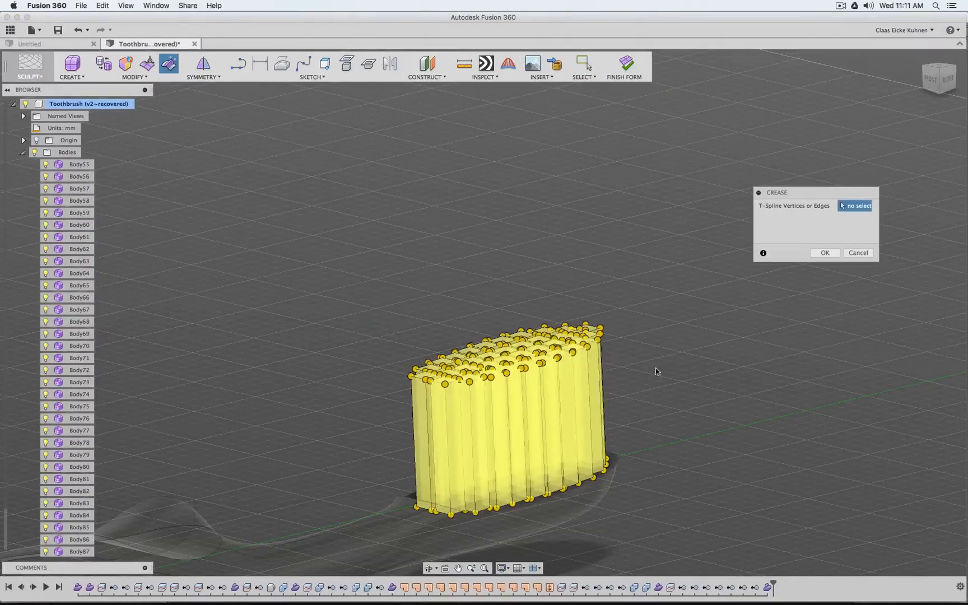
{"action": "left_click_drag", "start_coordinate": [309, 209], "coordinate": [671, 395]}
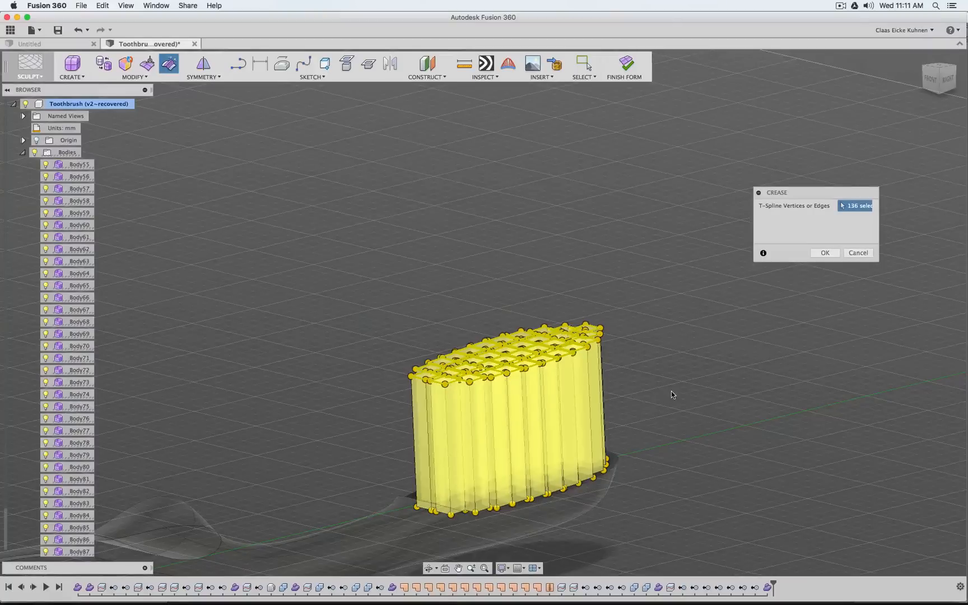
{"action": "left_click", "coordinate": [824, 253]}
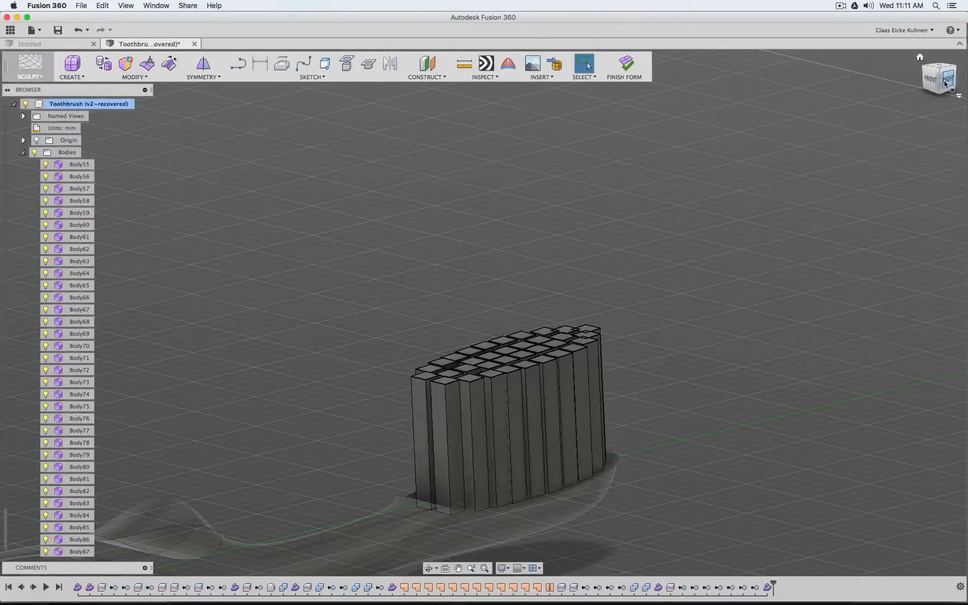
Crease the edges around the bristles' opposite ends at the brush head, and finish the form to return to the Model environment
{"action": "mouse_move", "coordinate": [947, 83]}
{"action": "left_mouse_down"}
{"action": "mouse_move", "coordinate": [946, 36]}
{"action": "mouse_move", "coordinate": [934, 81]}
{"action": "left_mouse_up"}
{"action": "middle_click_drag", "start_coordinate": [685, 170], "coordinate": [621, 287]}
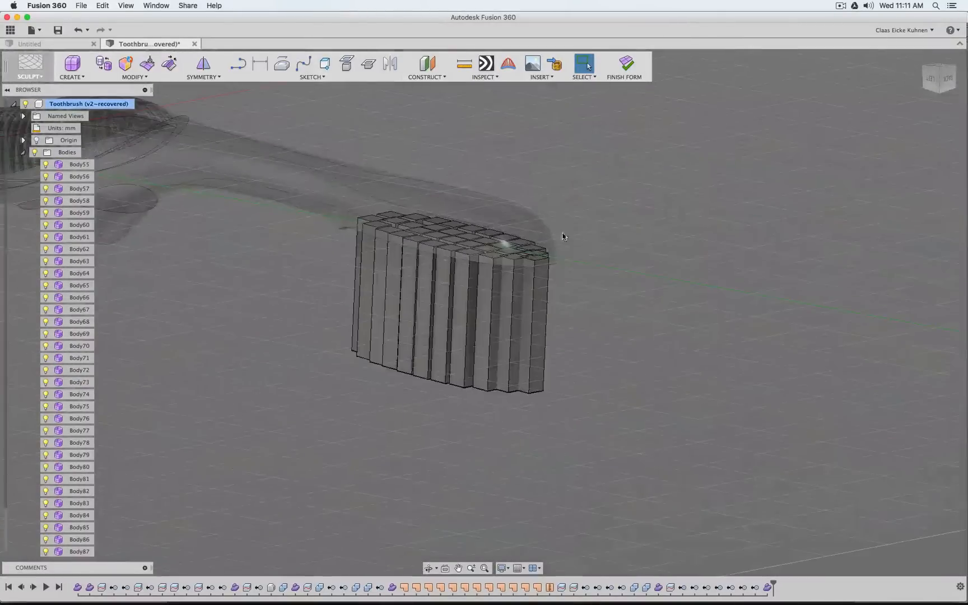
{"action": "left_click", "coordinate": [173, 67]}
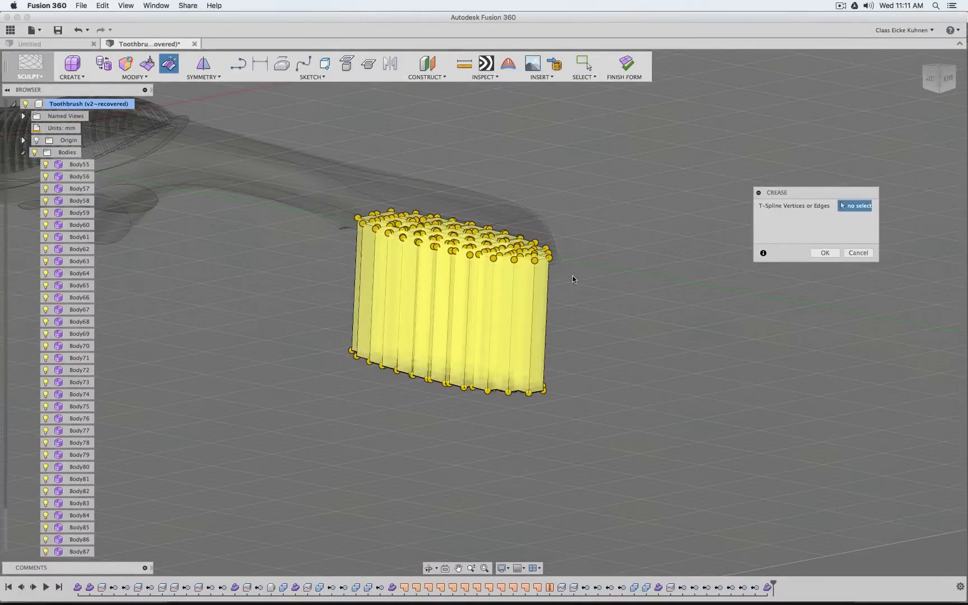
{"action": "left_click_drag", "start_coordinate": [571, 274], "coordinate": [308, 152]}
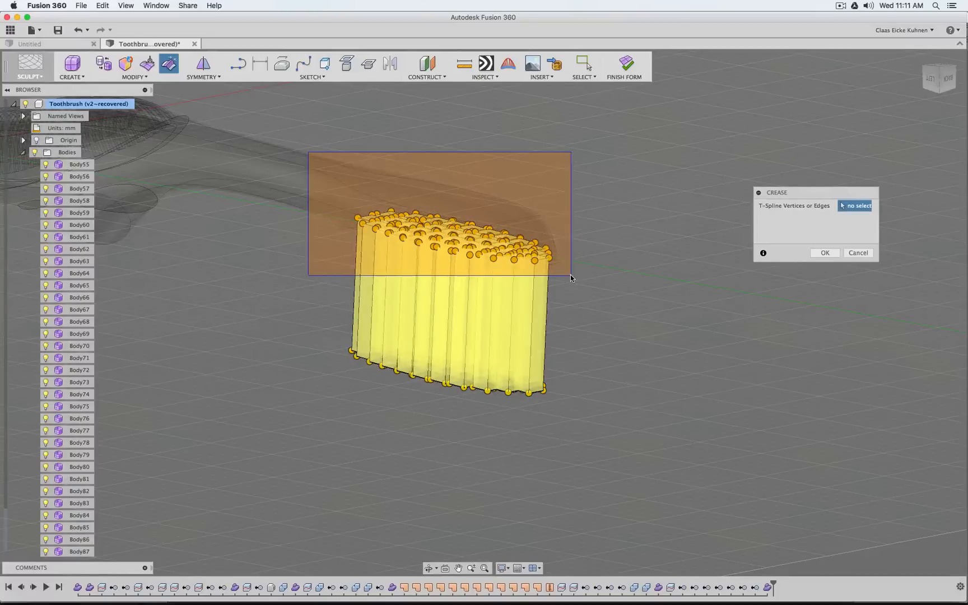
{"action": "left_click_drag", "start_coordinate": [571, 276], "coordinate": [571, 277]}
{"action": "left_click", "coordinate": [825, 252]}
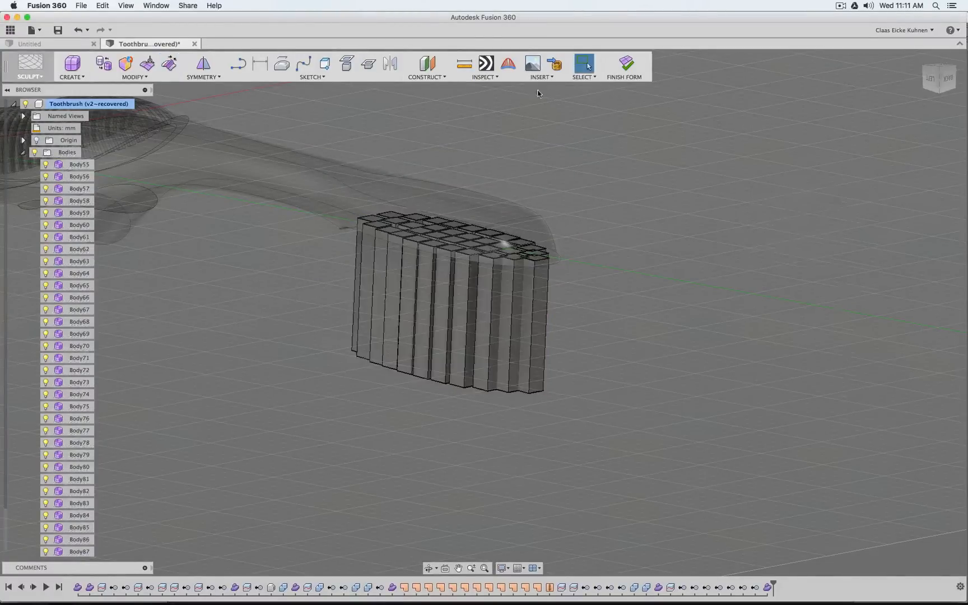
{"action": "left_click", "coordinate": [628, 67]}
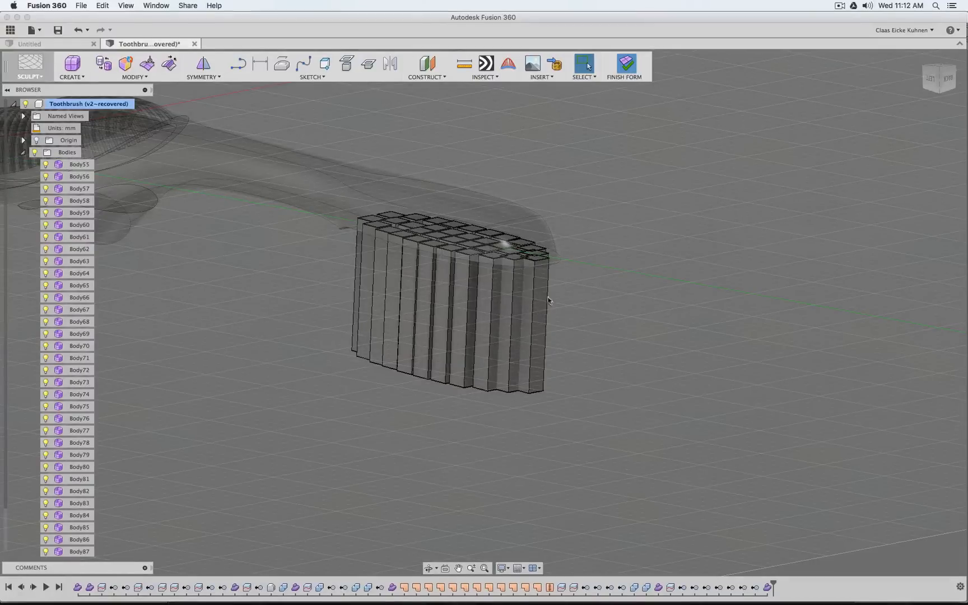
{"action": "key", "text": "ctrl+3"}
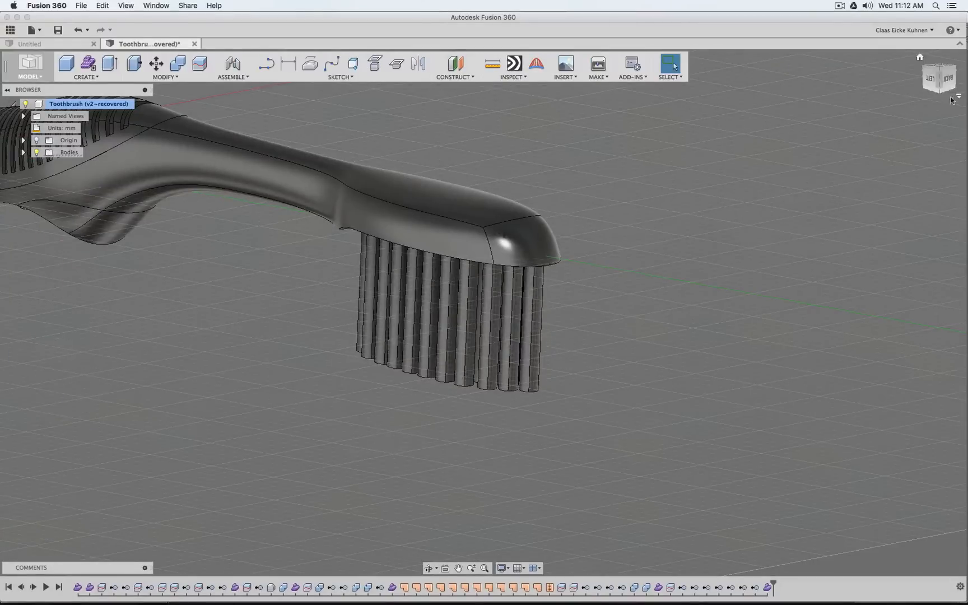
{"action": "mouse_move", "coordinate": [939, 86]}
{"action": "left_mouse_down"}
{"action": "mouse_move", "coordinate": [935, 72]}
{"action": "mouse_move", "coordinate": [874, 168]}
{"action": "mouse_move", "coordinate": [824, 212]}
{"action": "mouse_move", "coordinate": [774, 241]}
{"action": "mouse_move", "coordinate": [740, 245]}
{"action": "left_mouse_up"}
{"action": "middle_click_drag", "start_coordinate": [741, 185], "coordinate": [726, 257]}
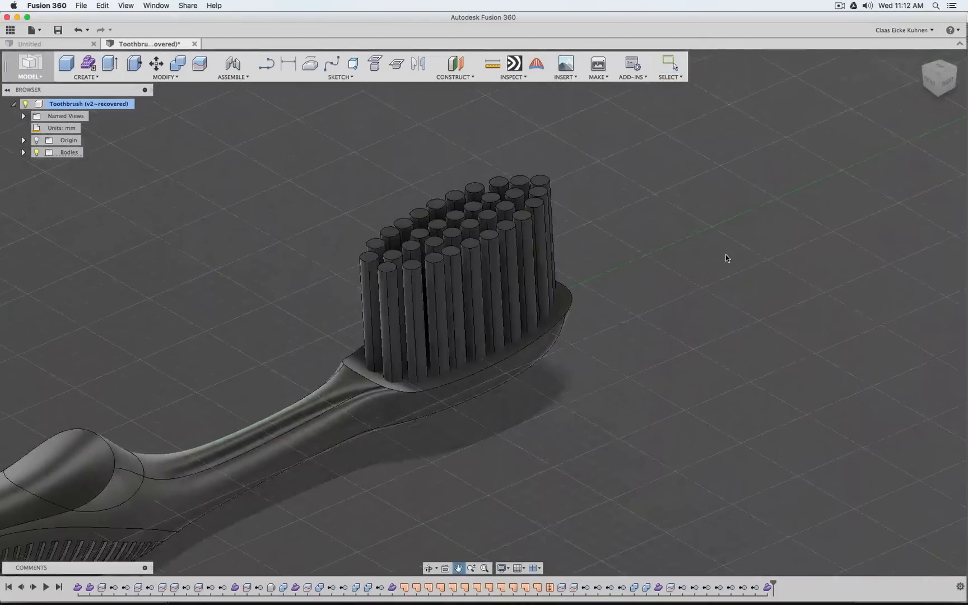
{"action": "left_click", "coordinate": [947, 83]}
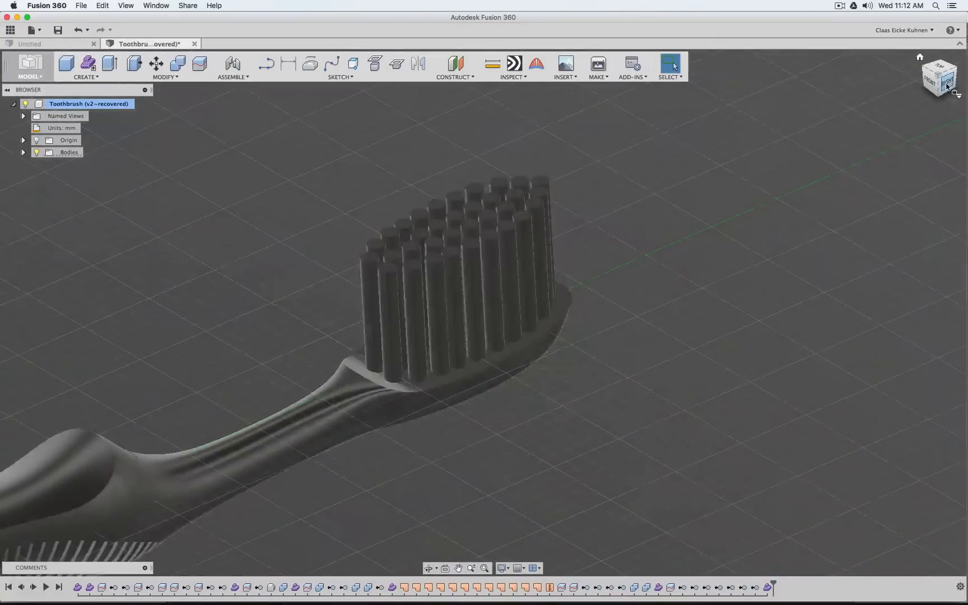
{"action": "middle_click_drag", "start_coordinate": [802, 231], "coordinate": [632, 168]}
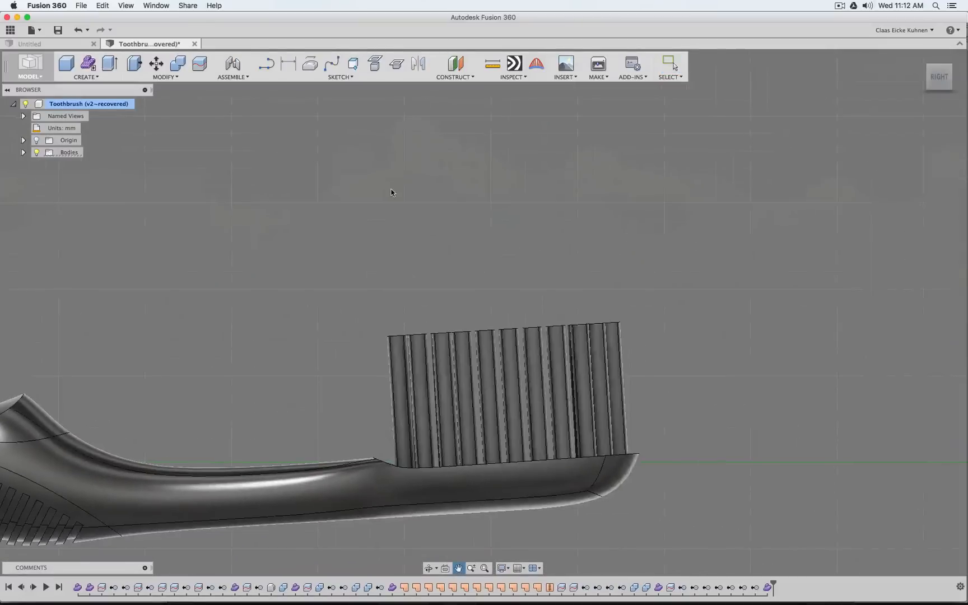
Switch to Blender, show the layer holding the bristle trimming surface, and select the Bristel Trim object
{"action": "mouse_move", "coordinate": [516, 603]}
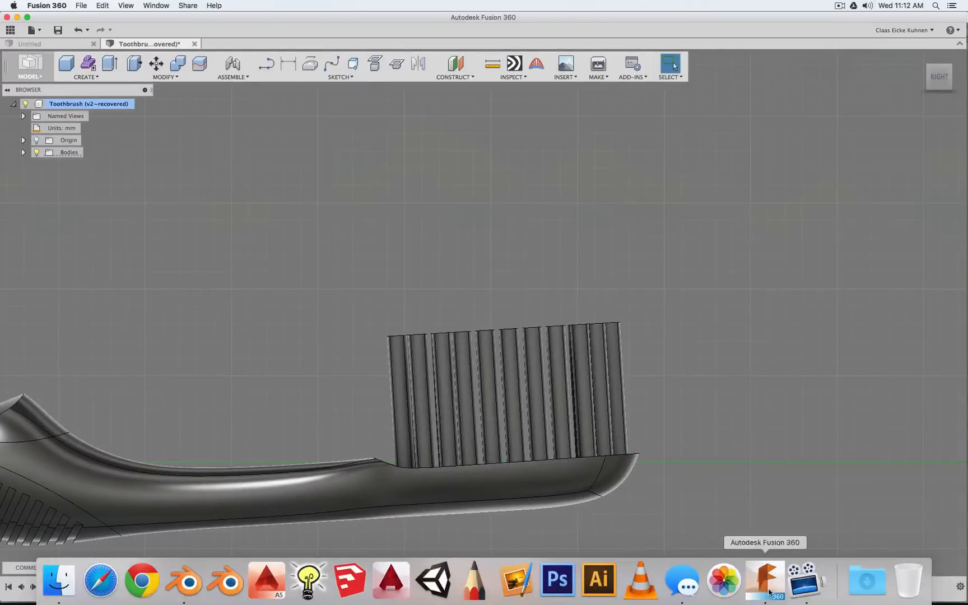
{"action": "left_click", "coordinate": [191, 581]}
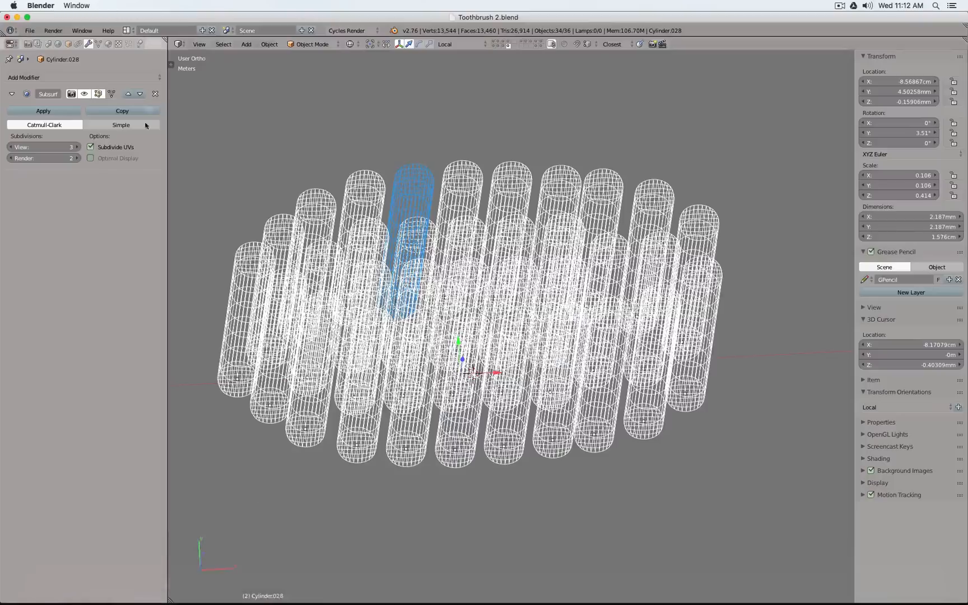
{"action": "left_click", "coordinate": [493, 43]}
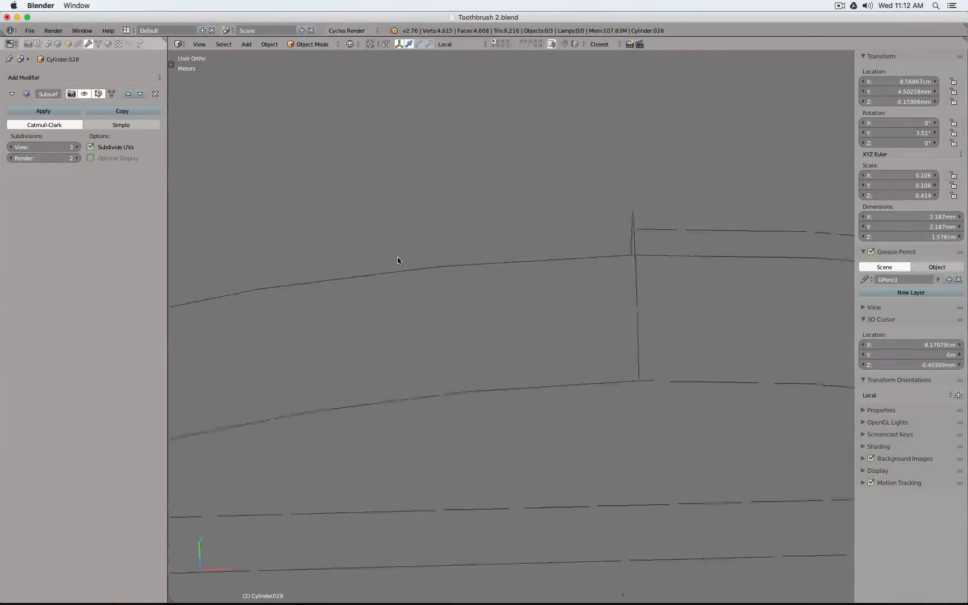
{"action": "left_click", "coordinate": [498, 43]}
{"action": "scroll", "coordinate": [469, 250], "scroll_direction": "down", "scroll_amount": 6}
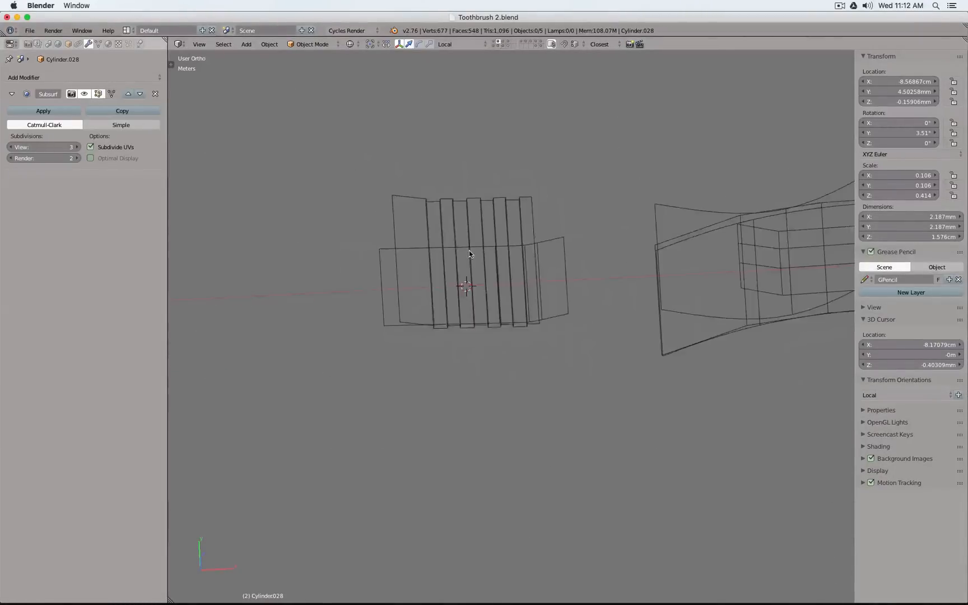
{"action": "right_click", "coordinate": [447, 209]}
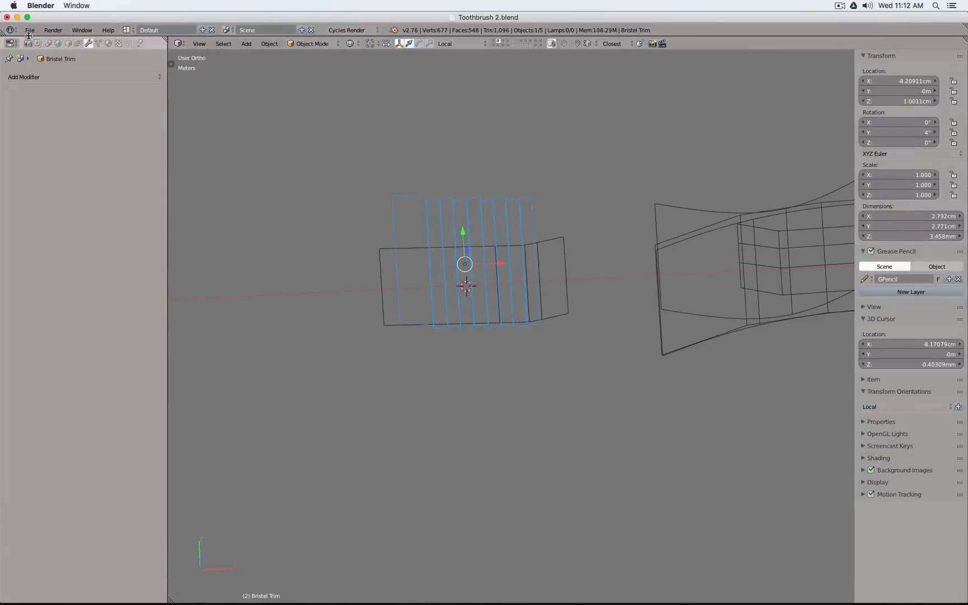
Export only the selected trim surface as a Wavefront OBJ, overwriting Toothbrush 2.obj on the Desktop
{"action": "left_click", "coordinate": [29, 31]}
{"action": "mouse_move", "coordinate": [46, 221]}
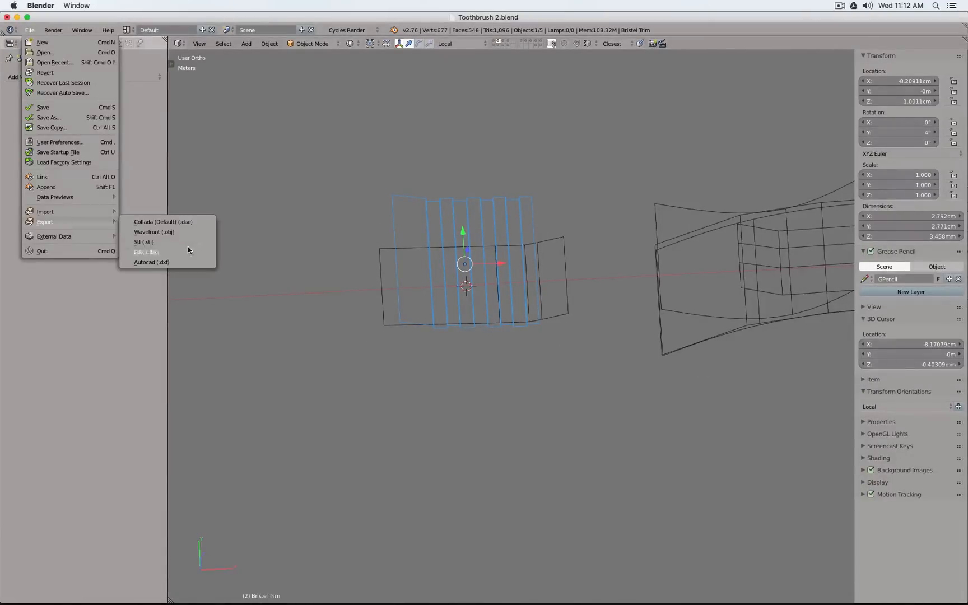
{"action": "left_click", "coordinate": [182, 233]}
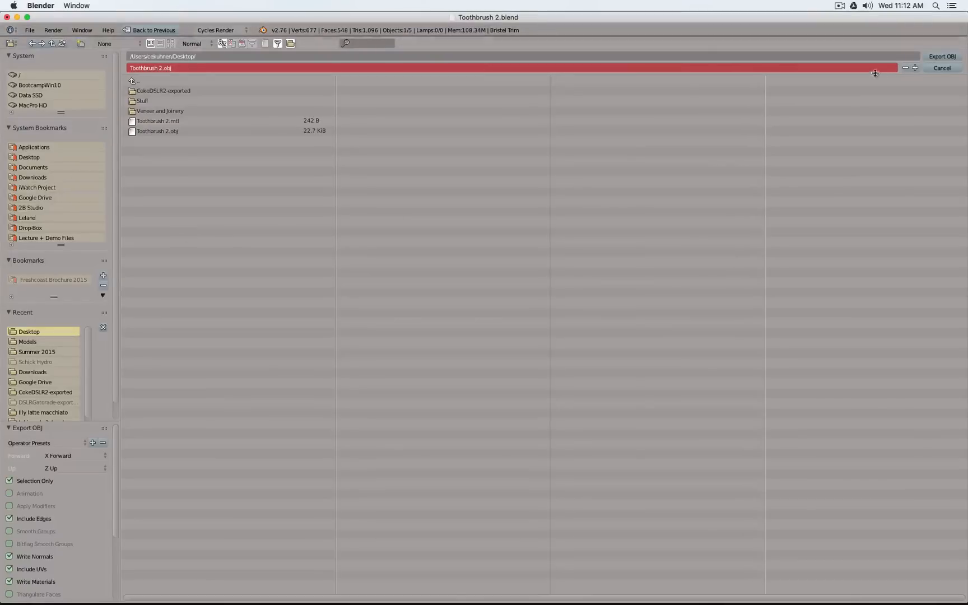
{"action": "left_click", "coordinate": [943, 58]}
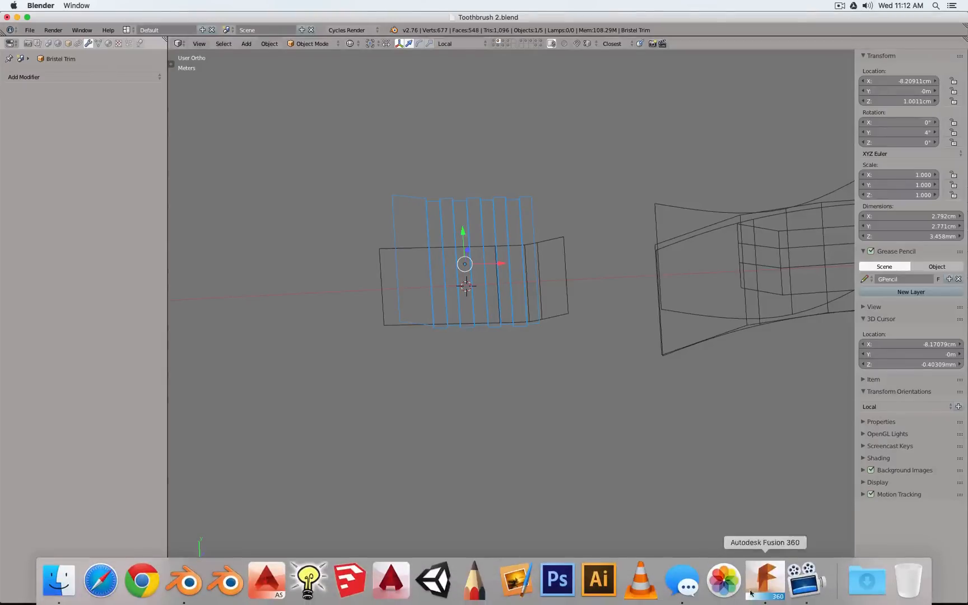
Switch to Fusion 360, create a new form, and insert Toothbrush 2.obj as a mesh with Meter as the unit type
{"action": "left_click", "coordinate": [761, 580]}
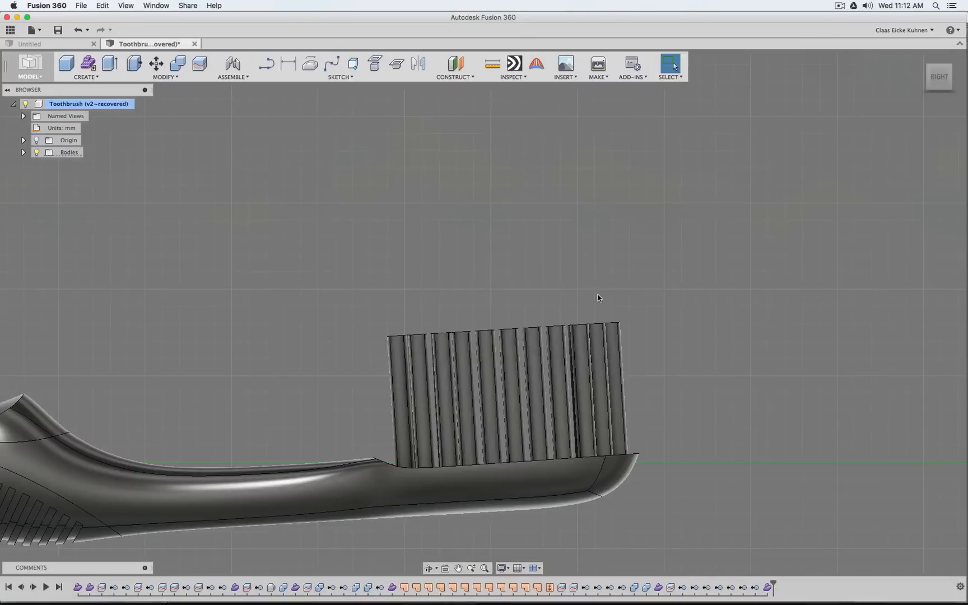
{"action": "left_click", "coordinate": [90, 66]}
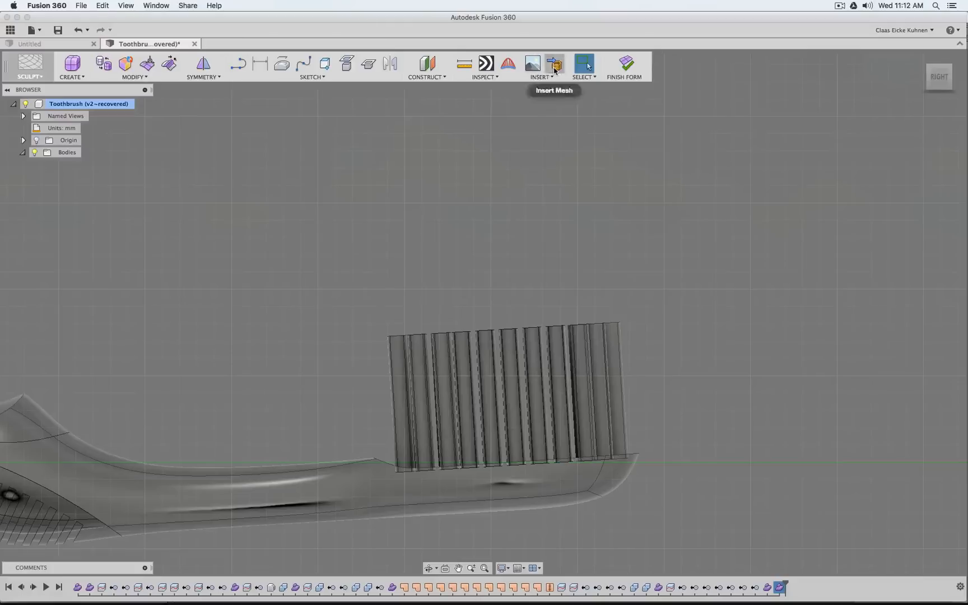
{"action": "left_click", "coordinate": [431, 170]}
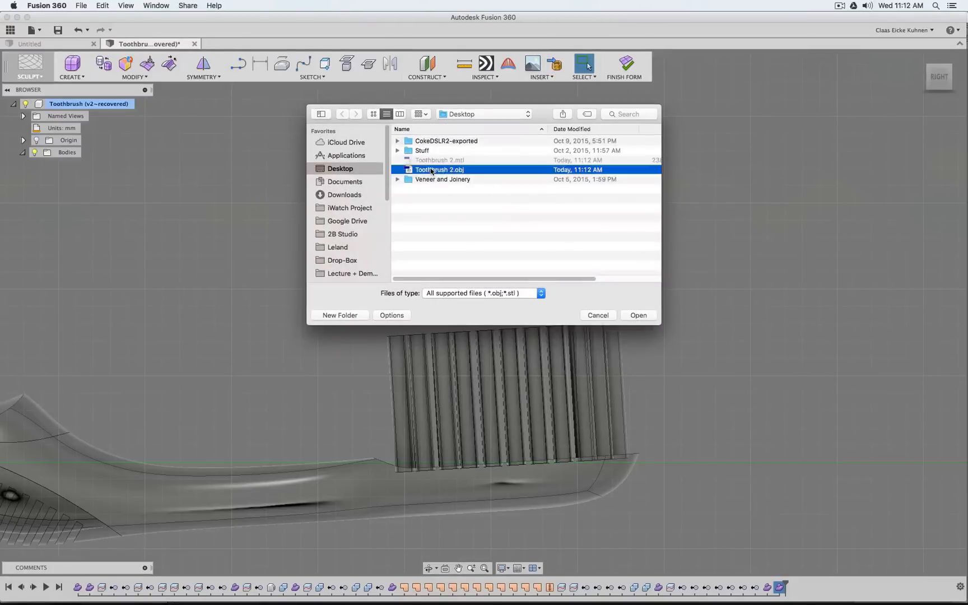
{"action": "double_click", "coordinate": [432, 170]}
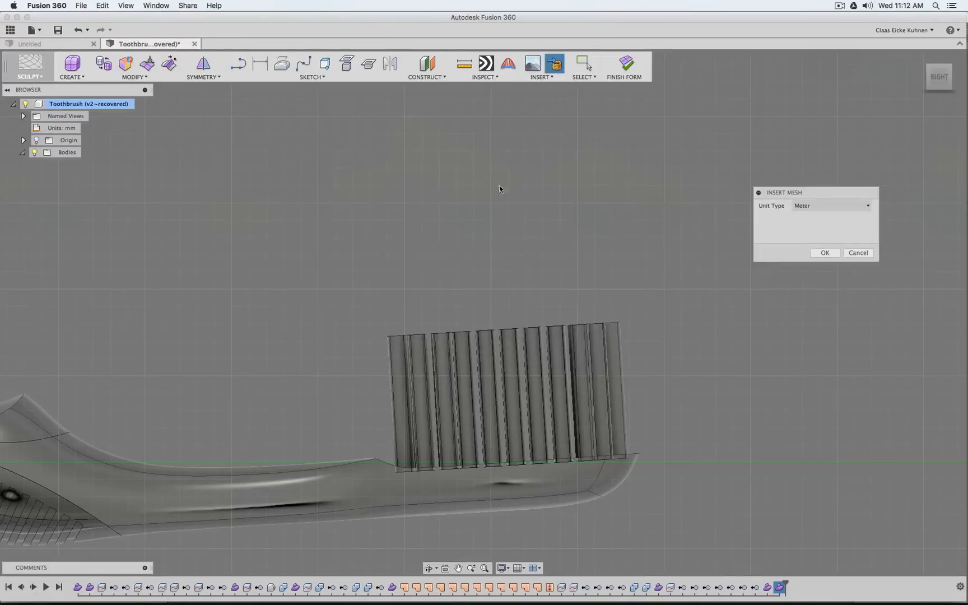
{"action": "left_click", "coordinate": [824, 253]}
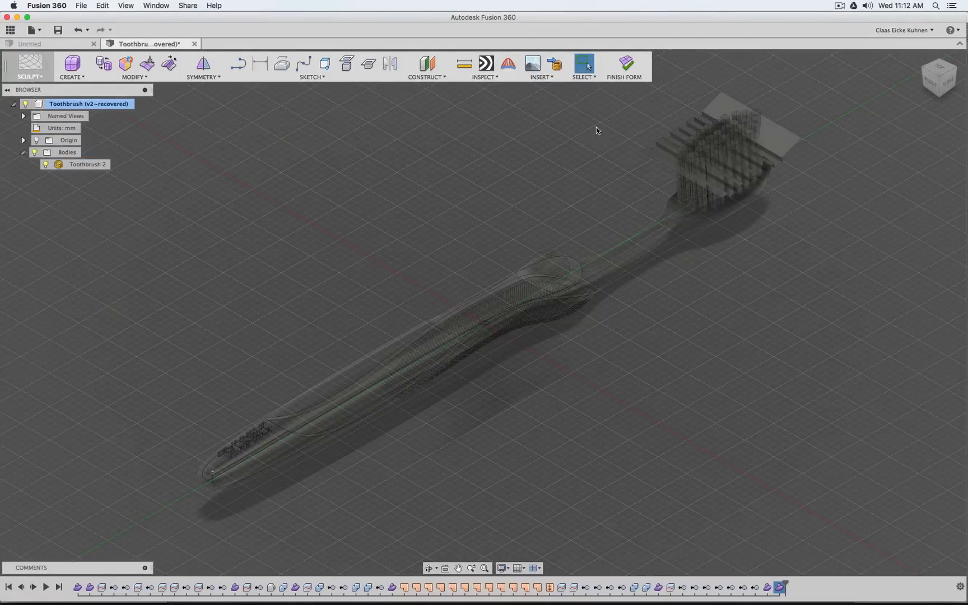
Convert the Toothbrush 2 trim mesh into a T-Spline as a new body
{"action": "middle_click_drag", "start_coordinate": [596, 130], "coordinate": [503, 193]}
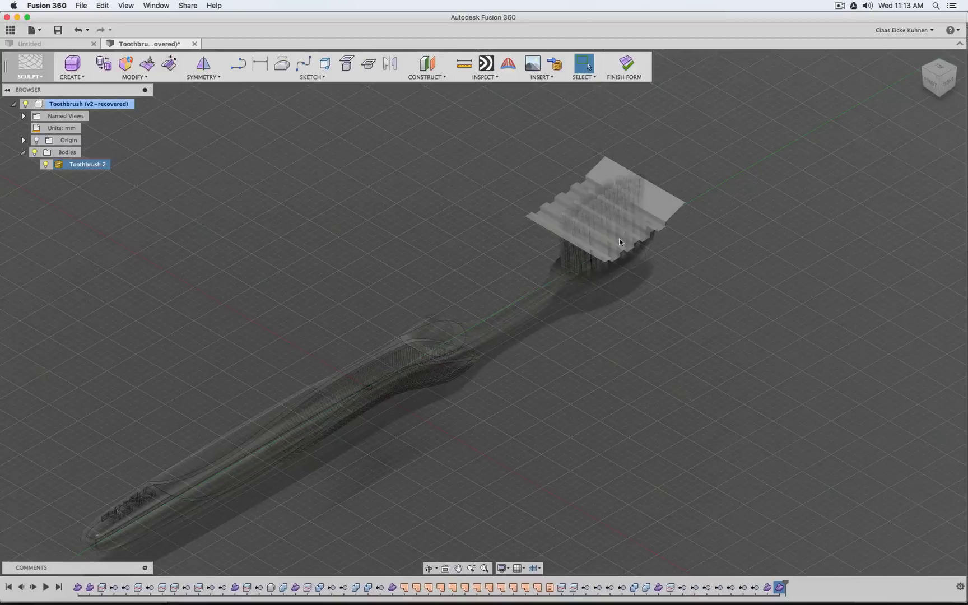
{"action": "left_click", "coordinate": [127, 63]}
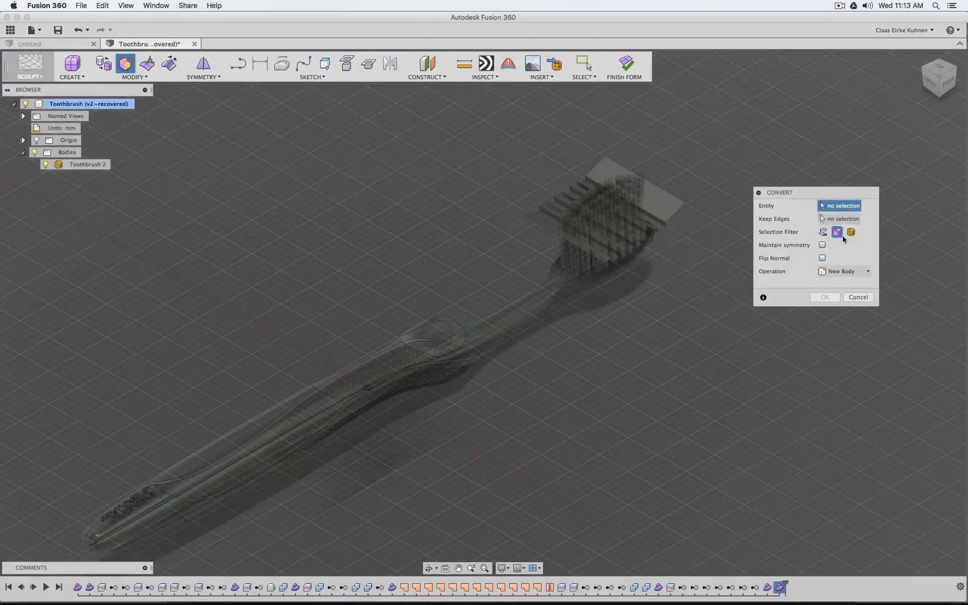
{"action": "left_click", "coordinate": [851, 232]}
{"action": "left_click", "coordinate": [675, 202]}
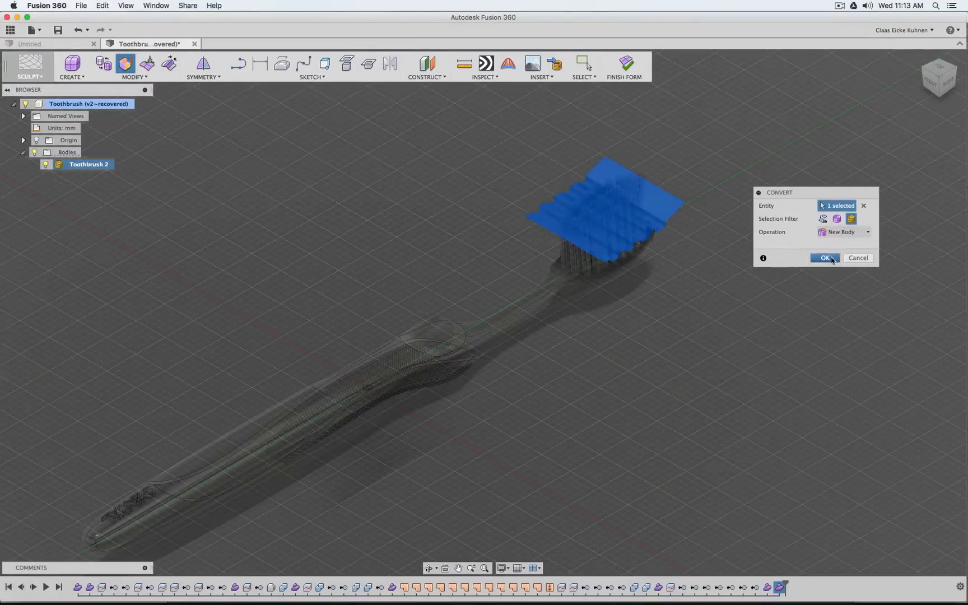
{"action": "left_click", "coordinate": [826, 258]}
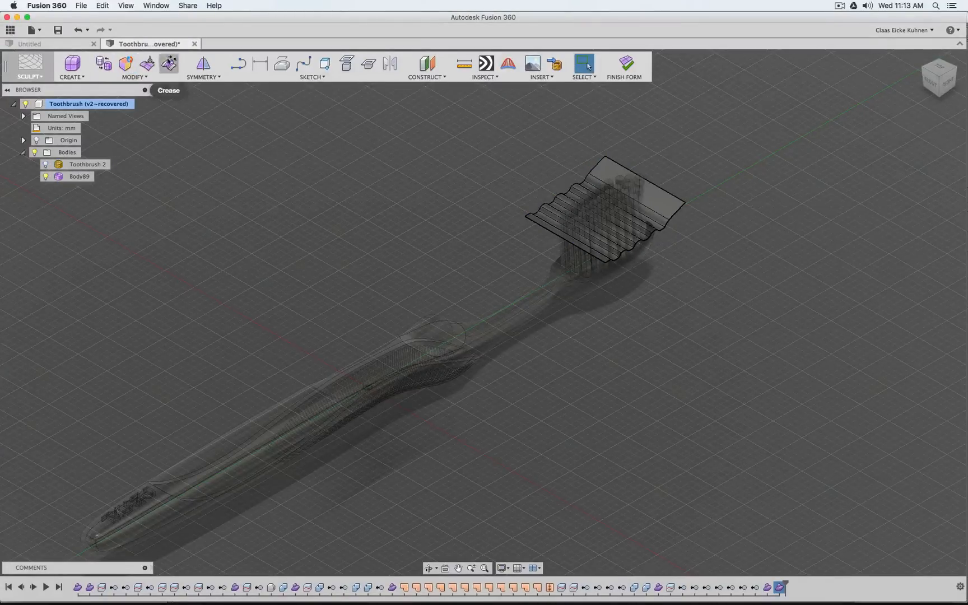
Crease all the fold edges running across the wavy trim surface to give it sharp rectangular steps
{"action": "scroll", "coordinate": [642, 238], "scroll_direction": "up", "scroll_amount": 10}
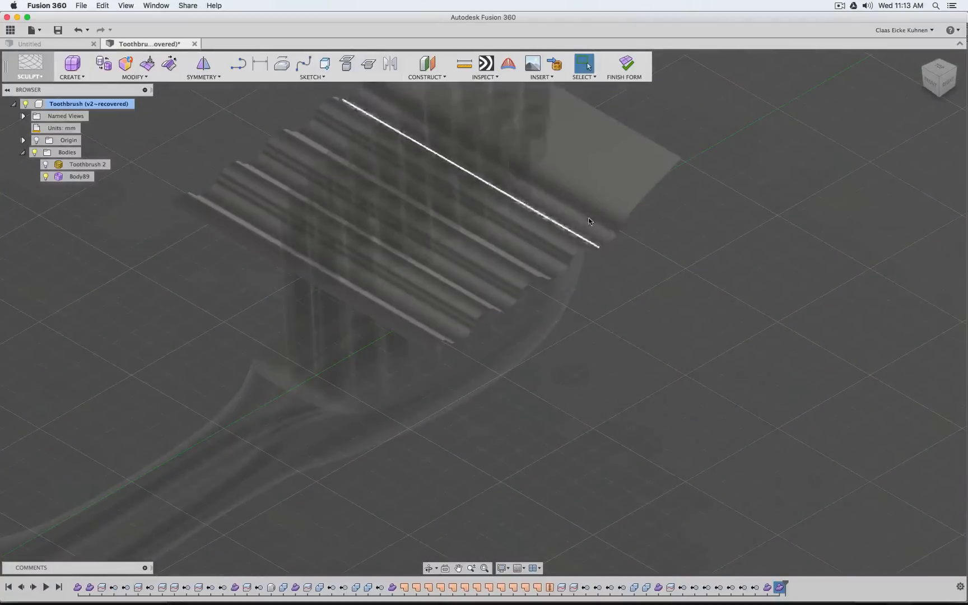
{"action": "left_click", "coordinate": [598, 211]}
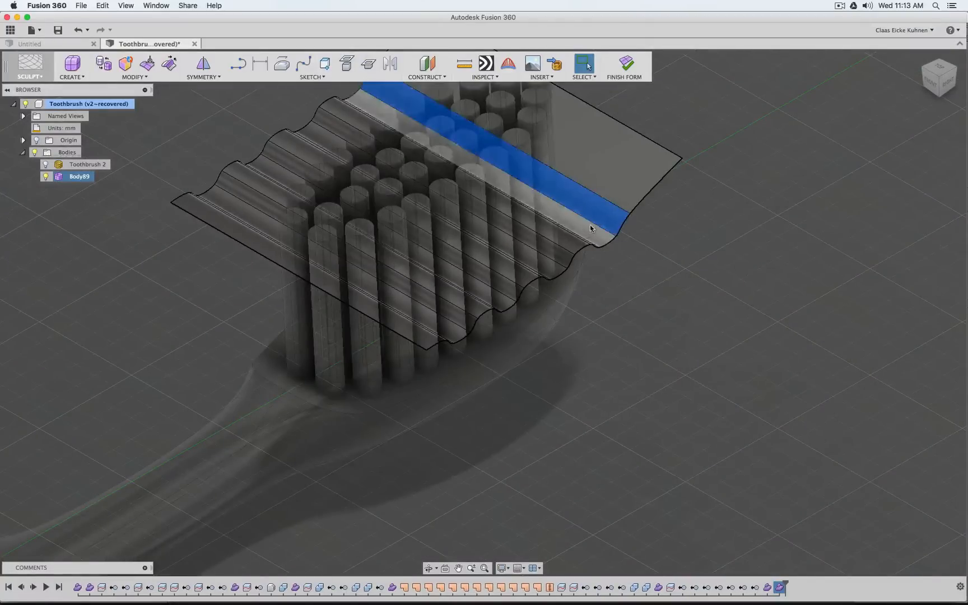
{"action": "left_click", "coordinate": [597, 224]}
{"action": "left_click", "coordinate": [609, 202]}
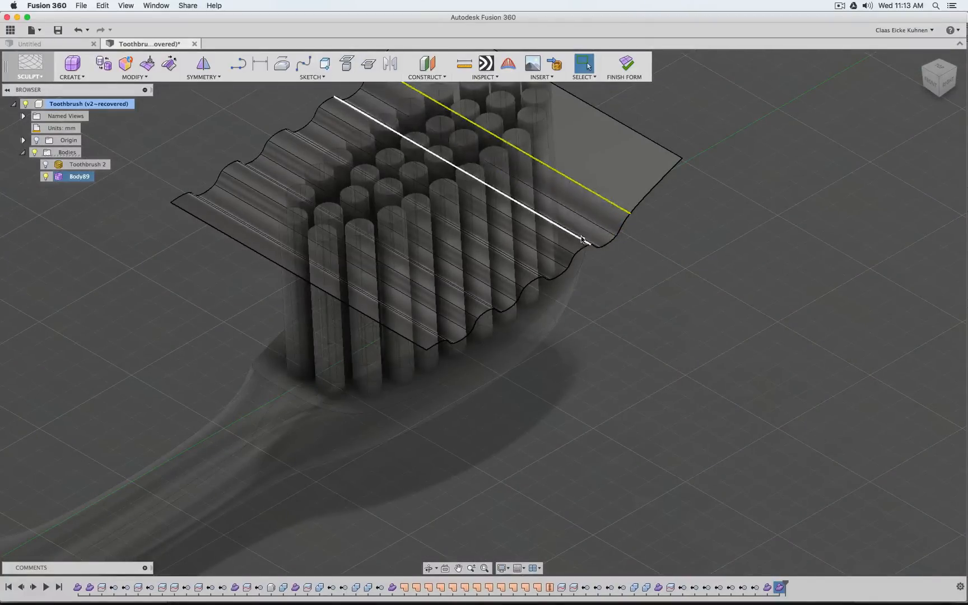
{"action": "left_click", "coordinate": [583, 240]}
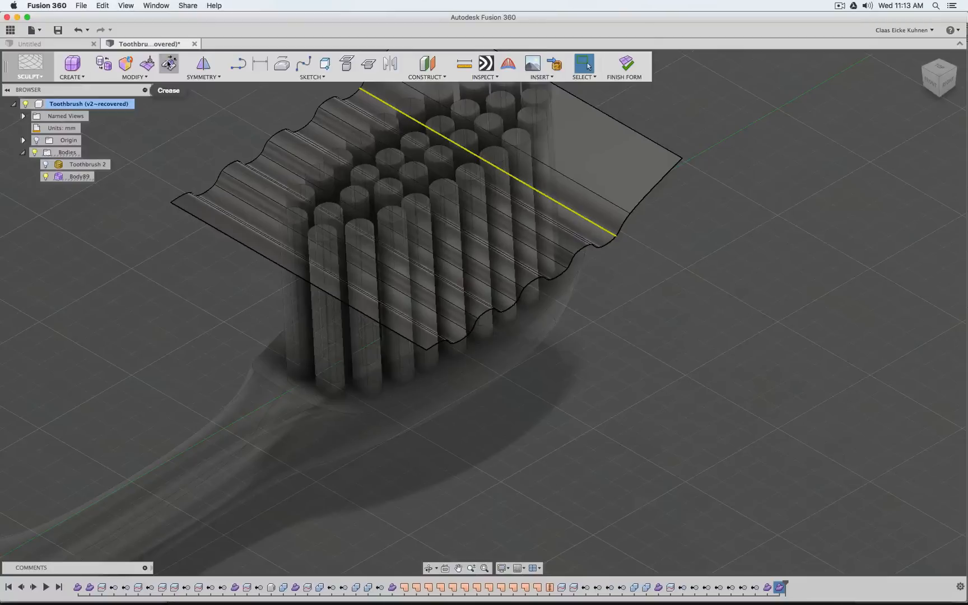
{"action": "left_click", "coordinate": [169, 63]}
{"action": "left_click", "coordinate": [607, 205]}
{"action": "left_click", "coordinate": [582, 235]}
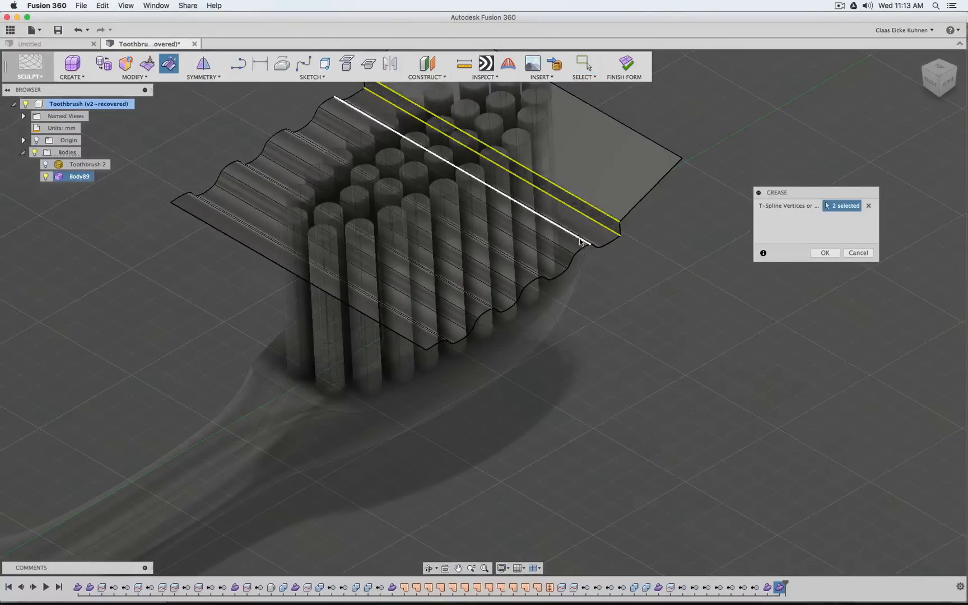
{"action": "left_click", "coordinate": [562, 250]}
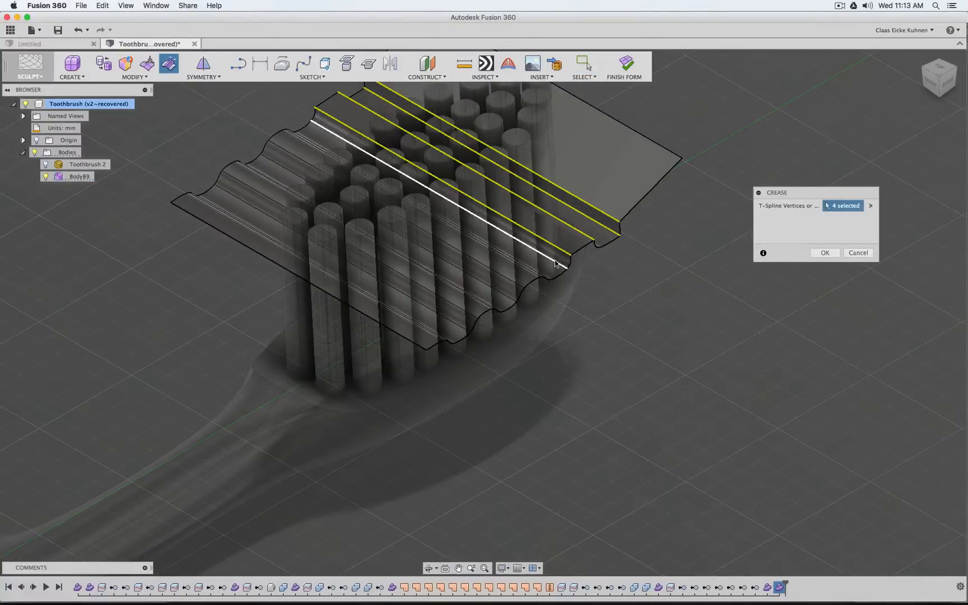
{"action": "left_click", "coordinate": [558, 259]}
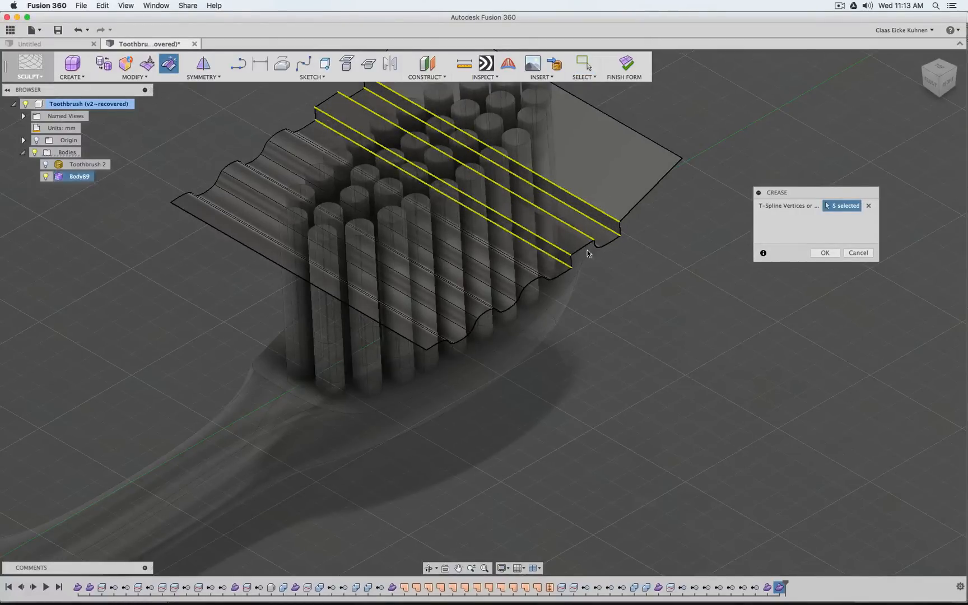
{"action": "left_click", "coordinate": [529, 265]}
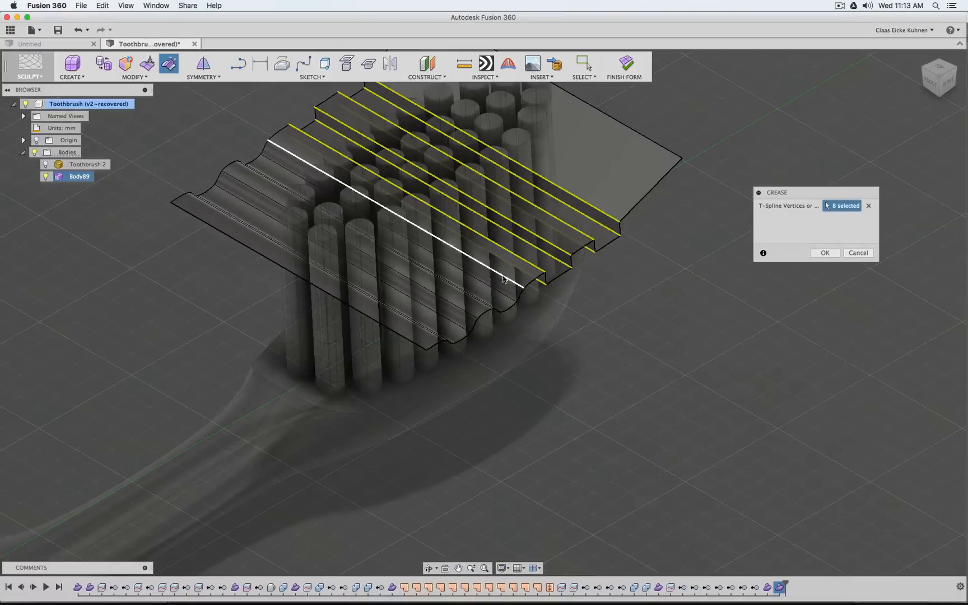
{"action": "left_click", "coordinate": [513, 268]}
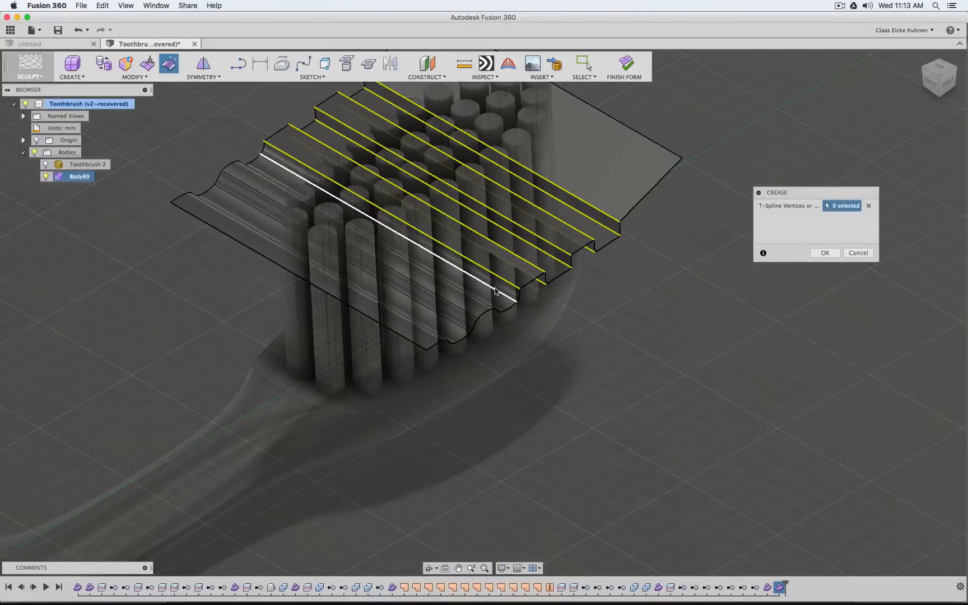
{"action": "left_click", "coordinate": [495, 291]}
{"action": "left_click", "coordinate": [480, 297]}
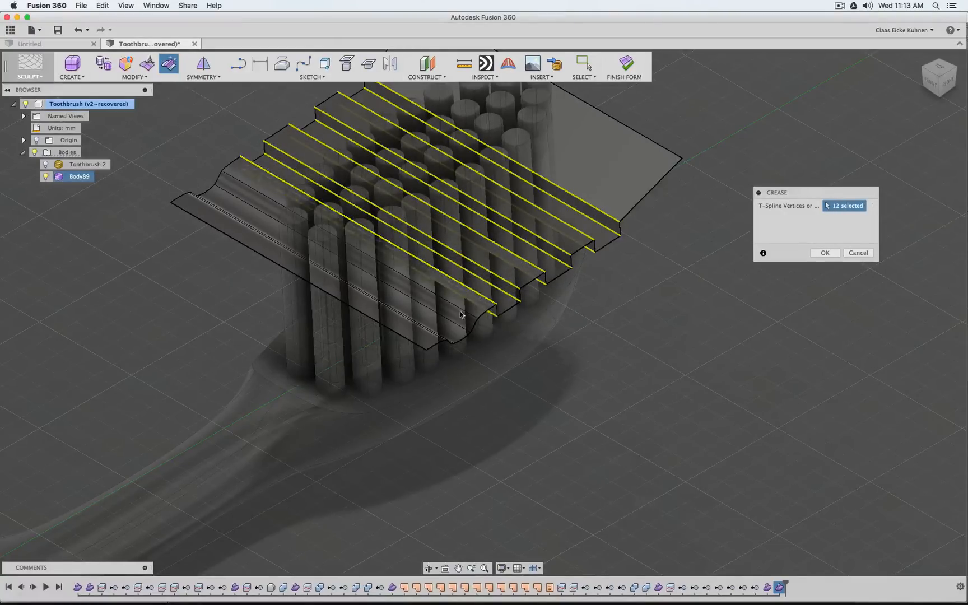
{"action": "left_click", "coordinate": [461, 311]}
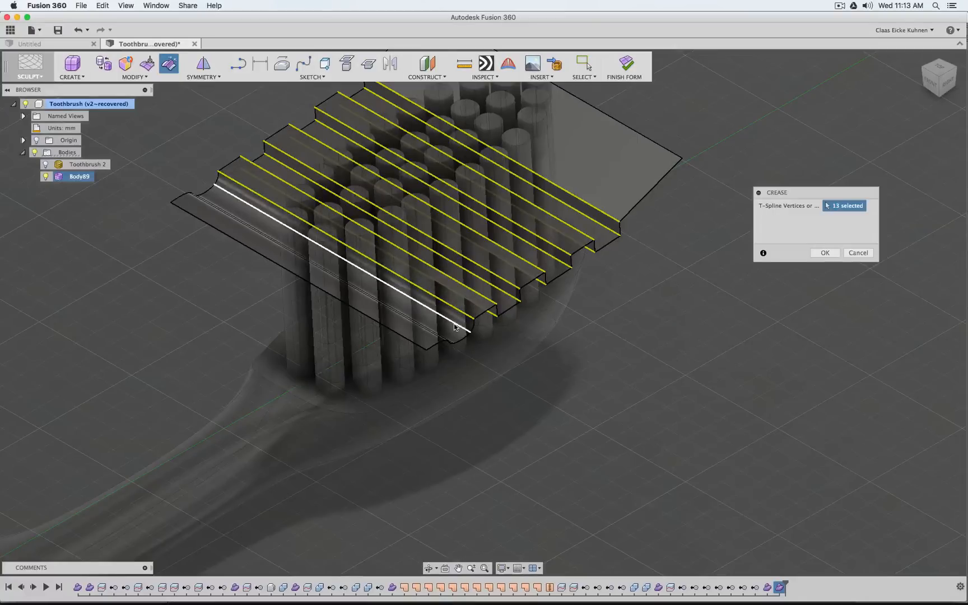
{"action": "left_click", "coordinate": [422, 332]}
{"action": "left_click", "coordinate": [448, 341]}
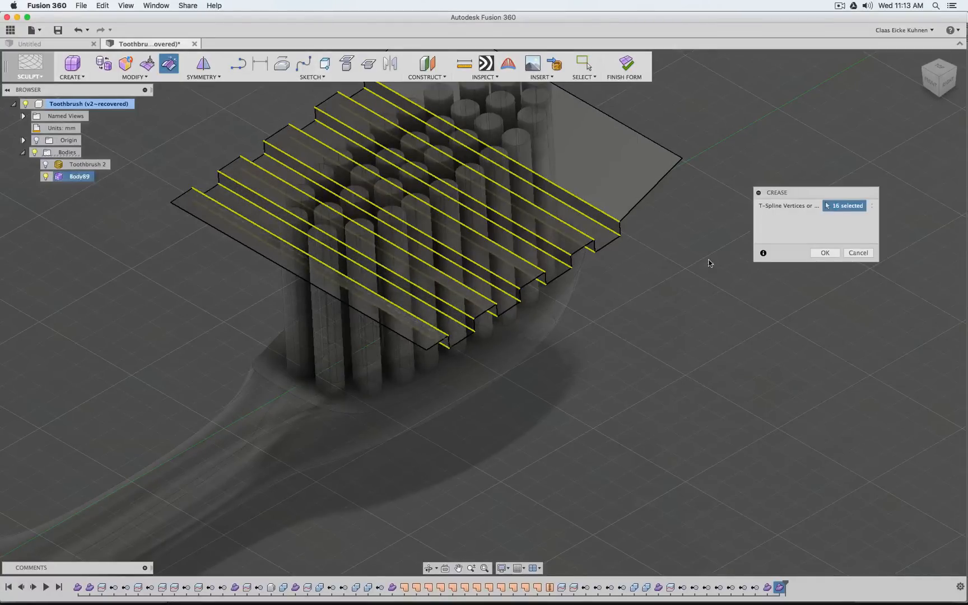
{"action": "left_click", "coordinate": [824, 253]}
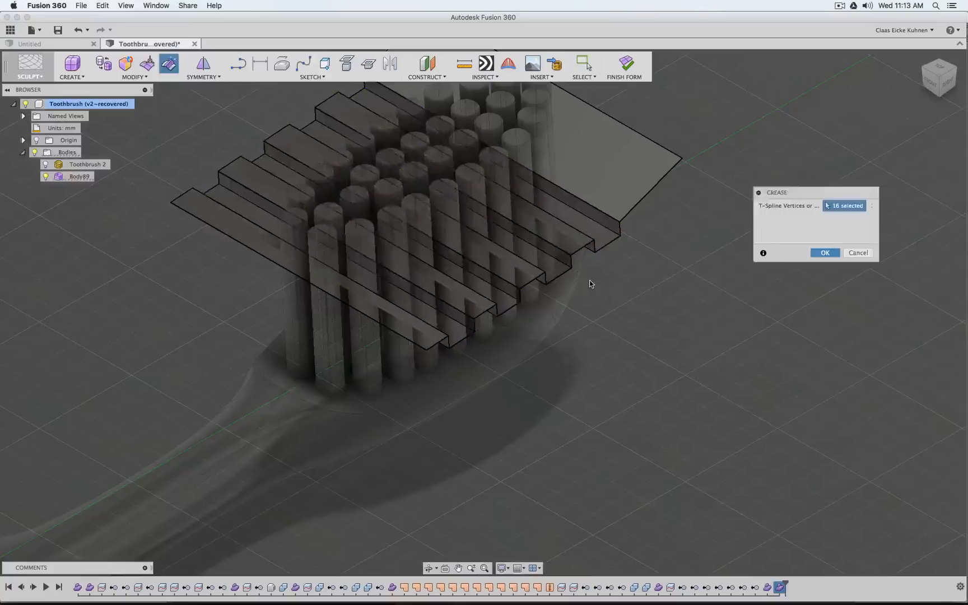
Finish the form of the stepped trim surface and return to the Model environment
{"action": "scroll", "coordinate": [677, 238], "scroll_direction": "down", "scroll_amount": 5}
{"action": "left_click", "coordinate": [626, 72]}
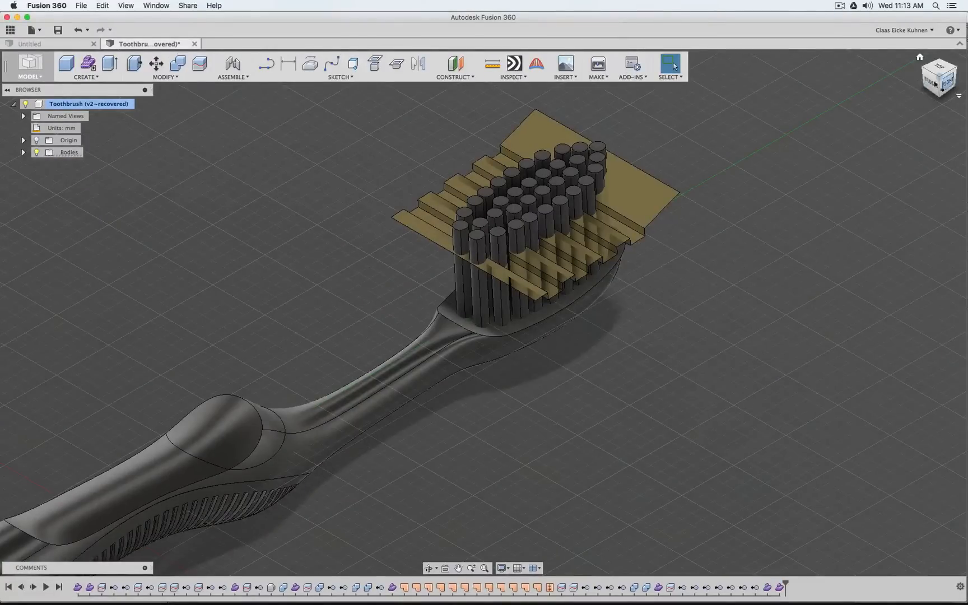
{"action": "mouse_move", "coordinate": [935, 84]}
{"action": "left_mouse_down"}
{"action": "mouse_move", "coordinate": [904, 72]}
{"action": "mouse_move", "coordinate": [896, 56]}
{"action": "mouse_move", "coordinate": [910, 51]}
{"action": "mouse_move", "coordinate": [895, 96]}
{"action": "mouse_move", "coordinate": [891, 82]}
{"action": "left_mouse_up"}
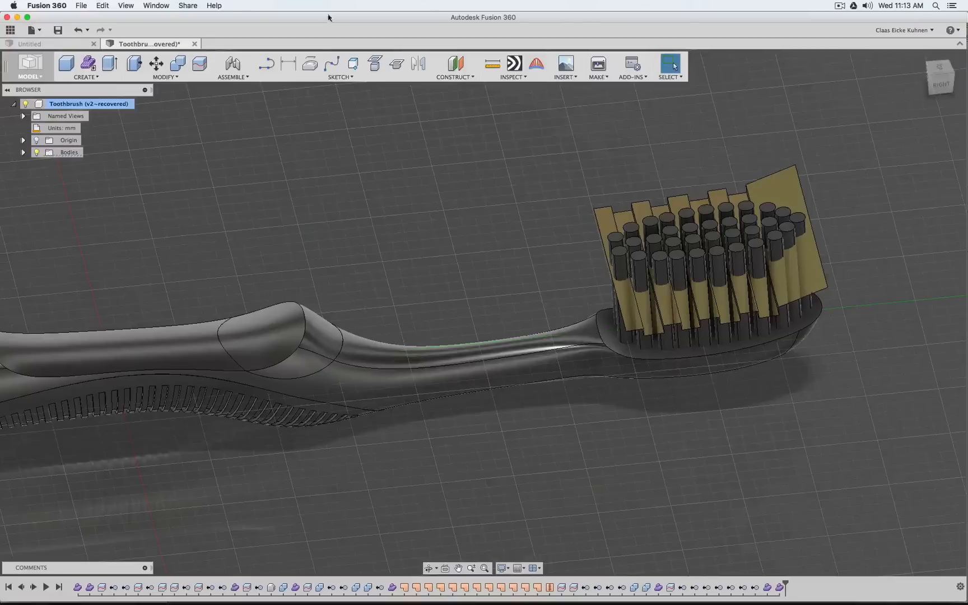
{"action": "left_click", "coordinate": [208, 66]}
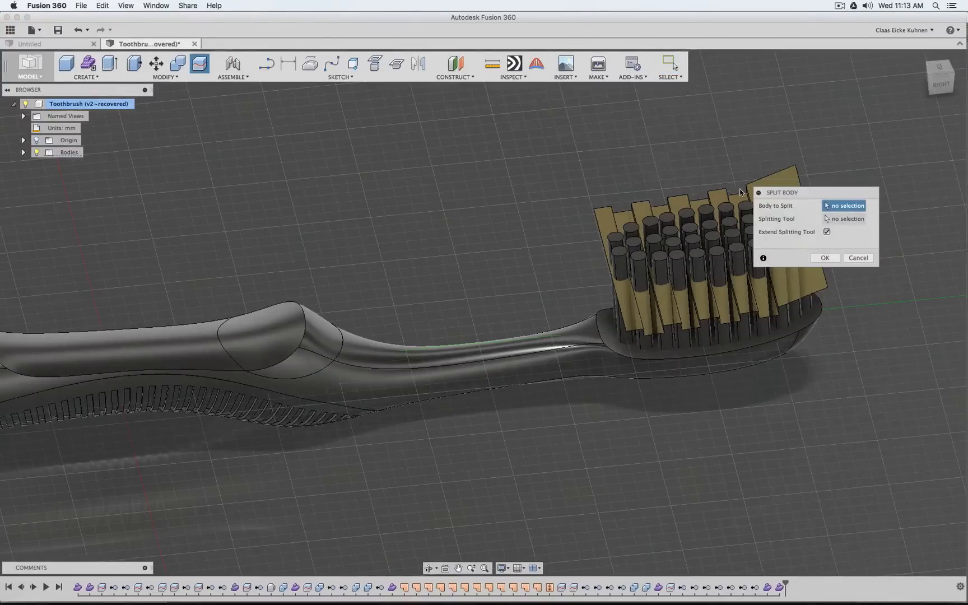
{"action": "left_click", "coordinate": [673, 342]}
{"action": "left_click", "coordinate": [665, 337]}
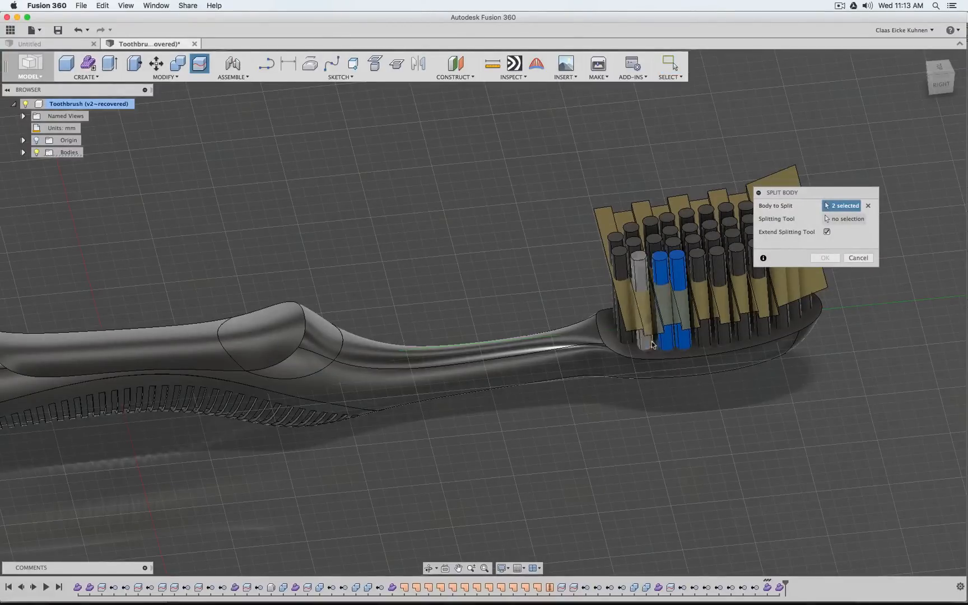
{"action": "left_click", "coordinate": [939, 86]}
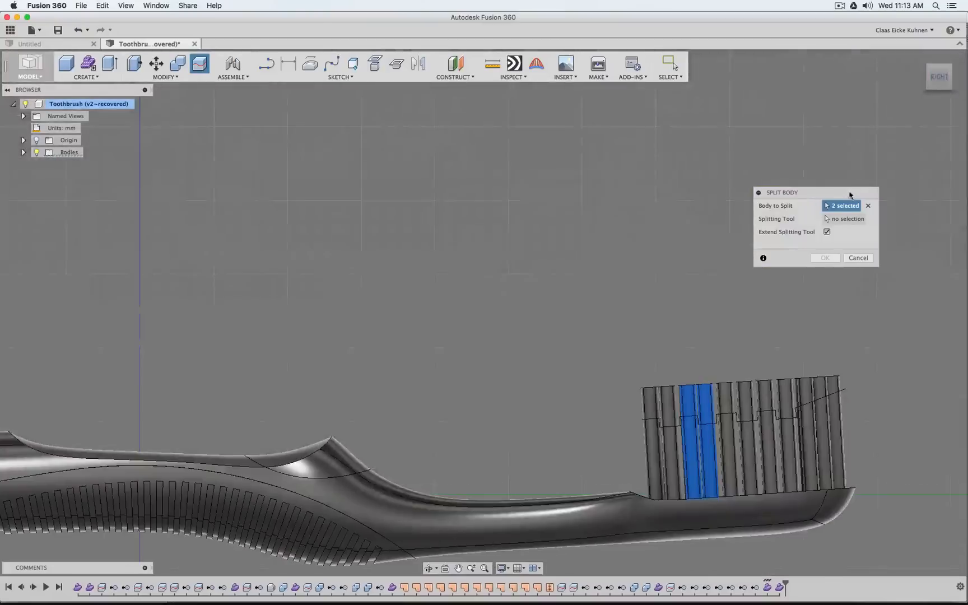
{"action": "left_click_drag", "start_coordinate": [852, 194], "coordinate": [513, 154]}
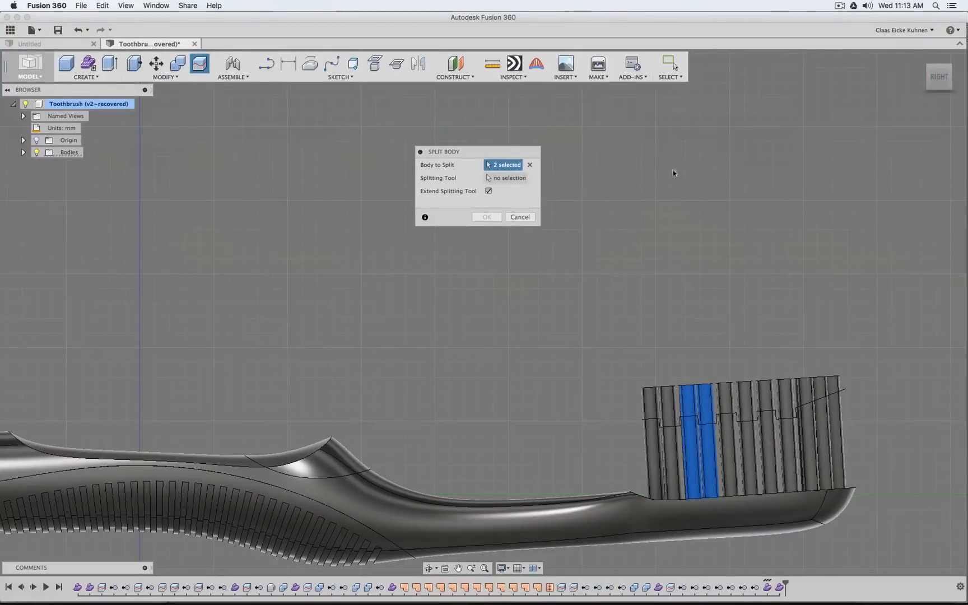
{"action": "left_click_drag", "start_coordinate": [609, 294], "coordinate": [922, 509]}
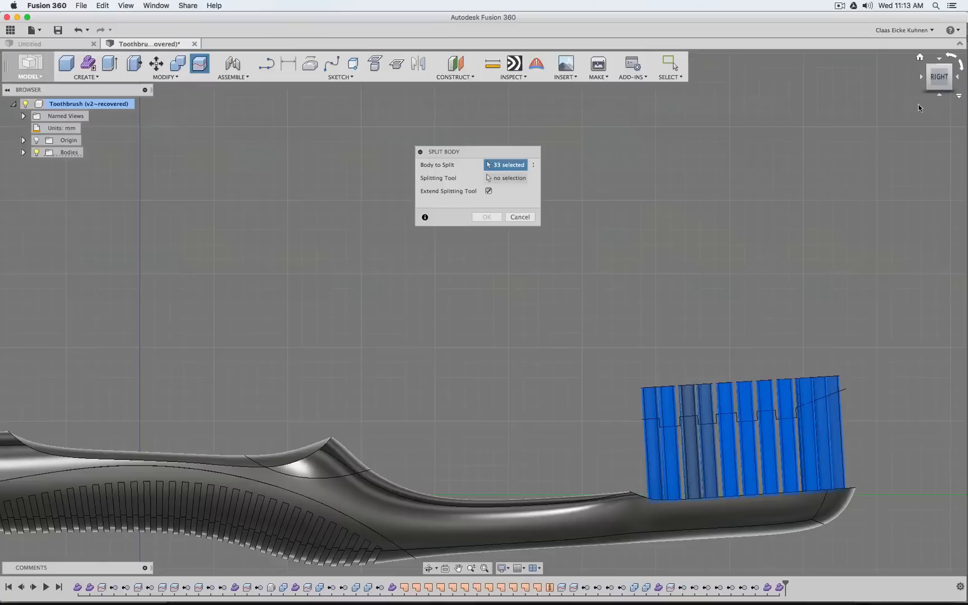
{"action": "left_click", "coordinate": [939, 90]}
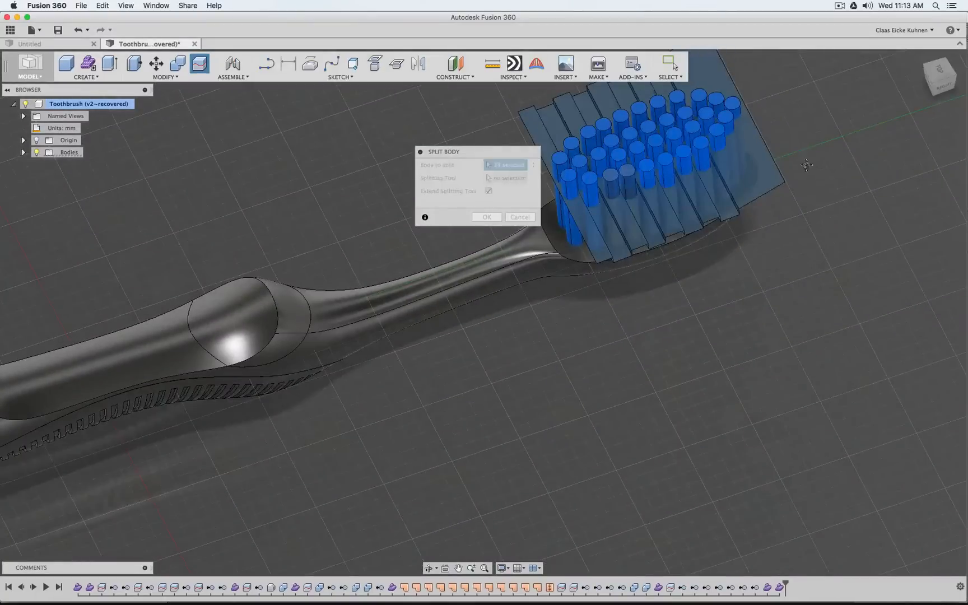
{"action": "left_click", "coordinate": [723, 154]}
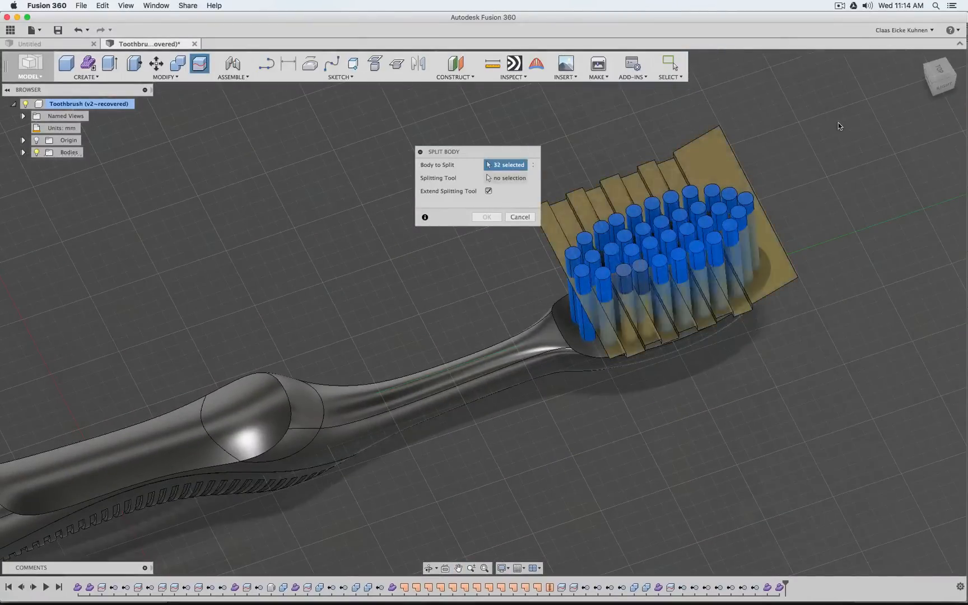
{"action": "scroll", "coordinate": [695, 244], "scroll_direction": "up", "scroll_amount": 5}
{"action": "scroll", "coordinate": [663, 391], "scroll_direction": "up", "scroll_amount": 3}
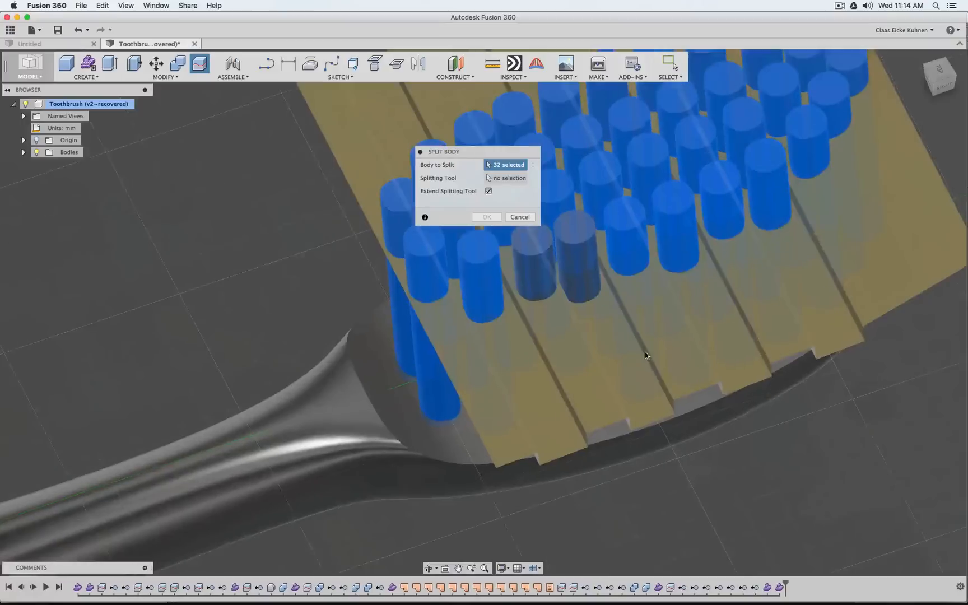
{"action": "scroll", "coordinate": [613, 316], "scroll_direction": "down", "scroll_amount": 5}
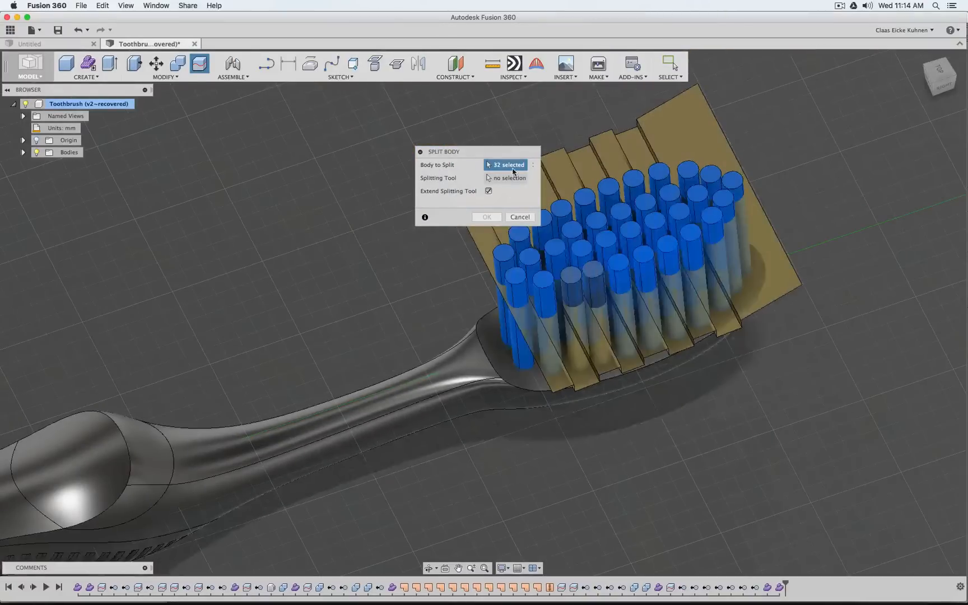
{"action": "left_click", "coordinate": [599, 285]}
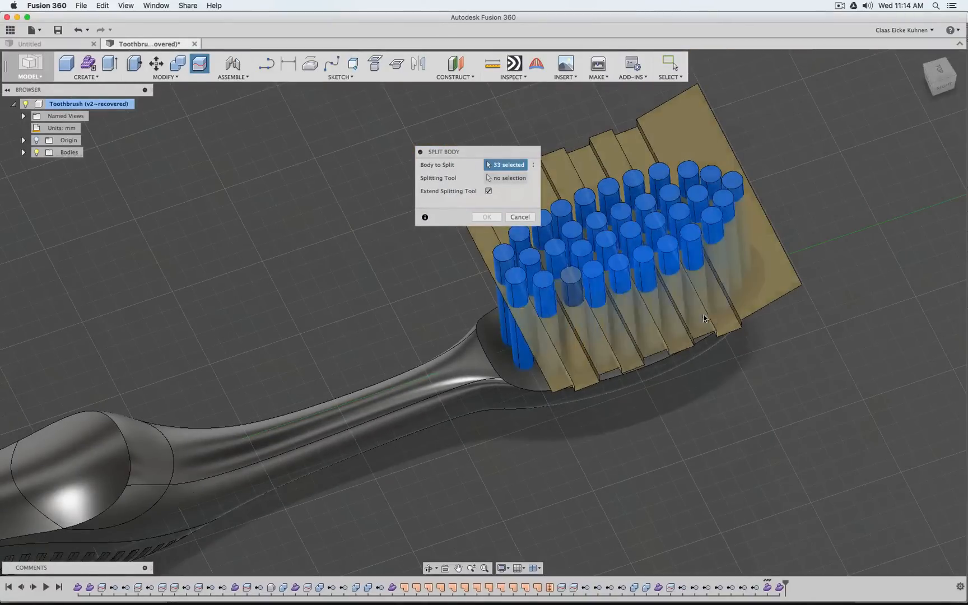
{"action": "left_click", "coordinate": [580, 294]}
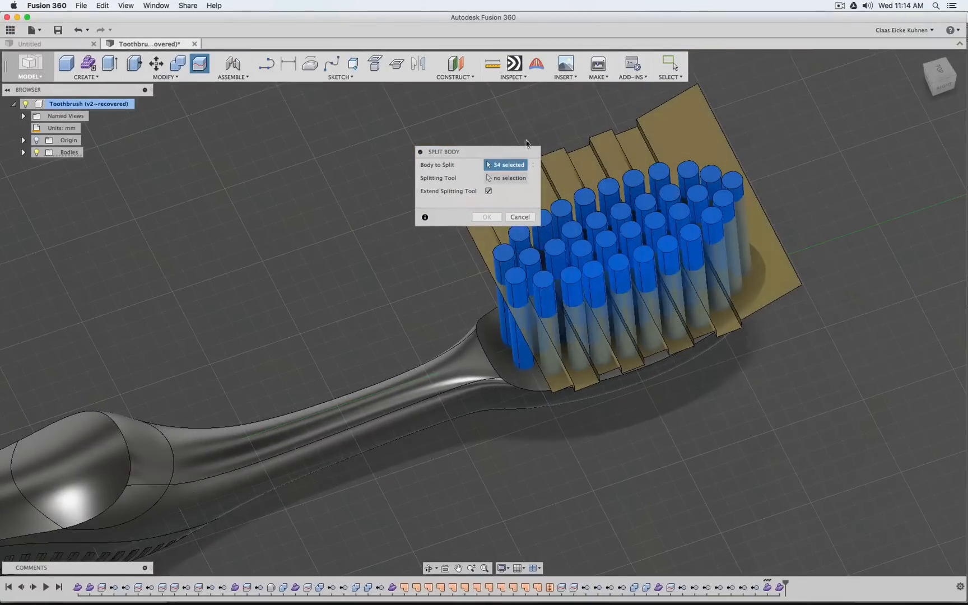
{"action": "left_click", "coordinate": [510, 178]}
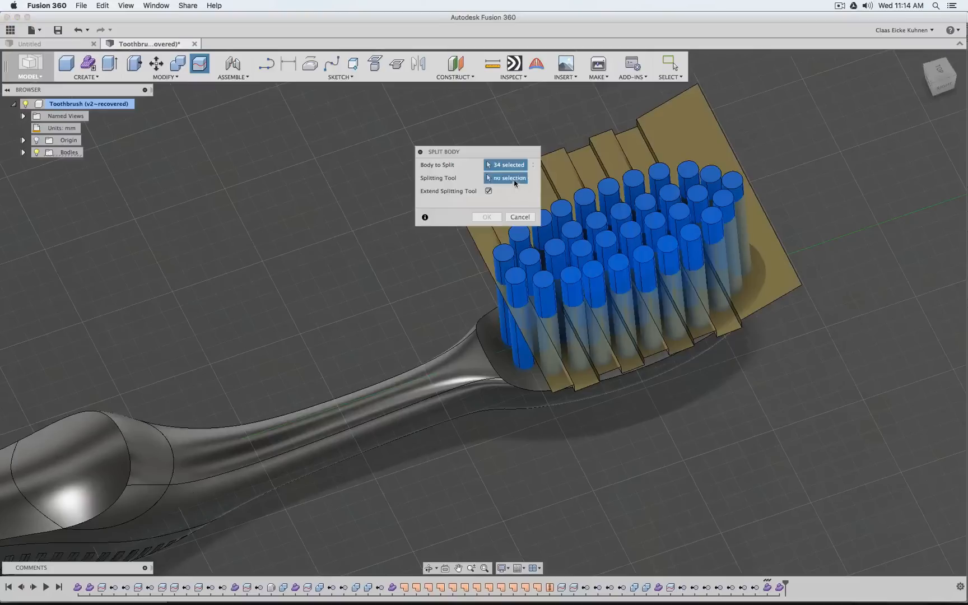
{"action": "left_click", "coordinate": [665, 118]}
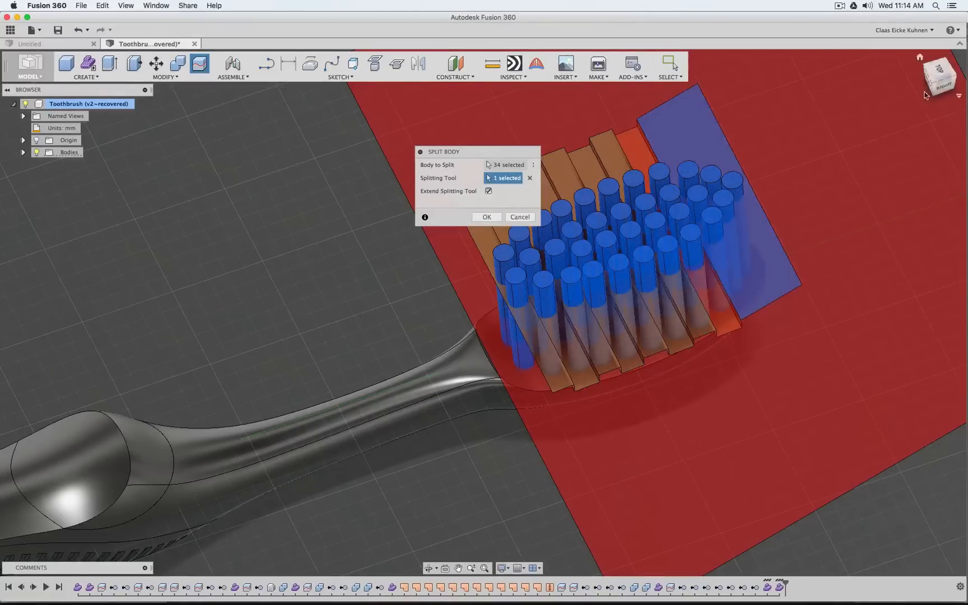
{"action": "left_click_drag", "start_coordinate": [942, 81], "coordinate": [964, 66]}
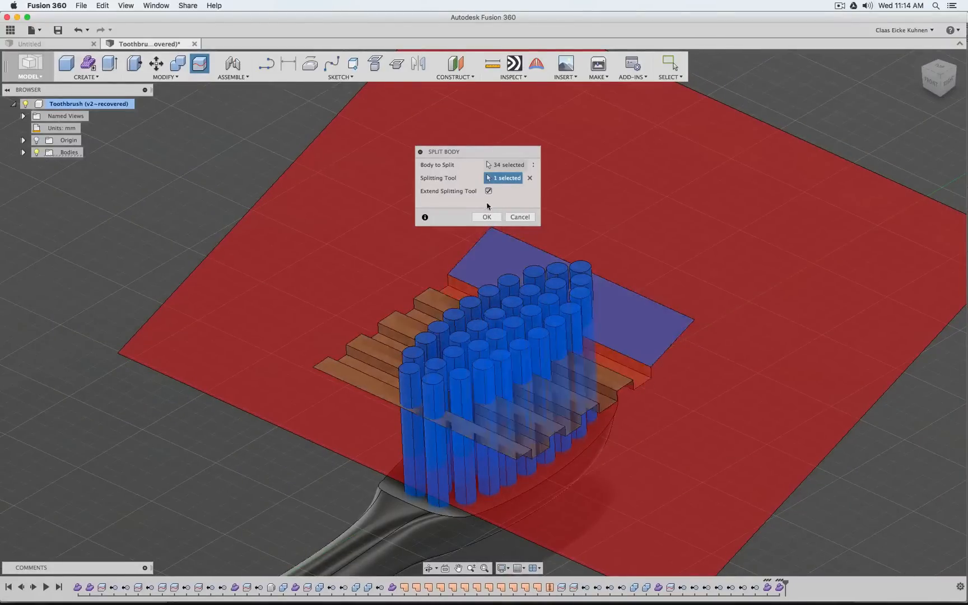
{"action": "left_click", "coordinate": [514, 218]}
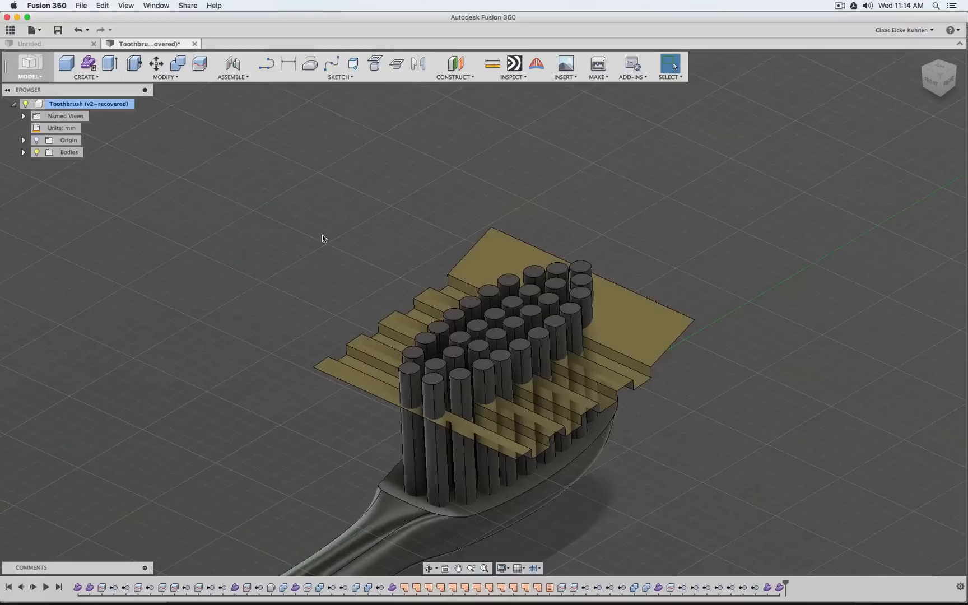
Locate the stepped trim surface in the list of bodies and examine from the side how its steps cross the bristle rows
{"action": "left_click", "coordinate": [23, 153]}
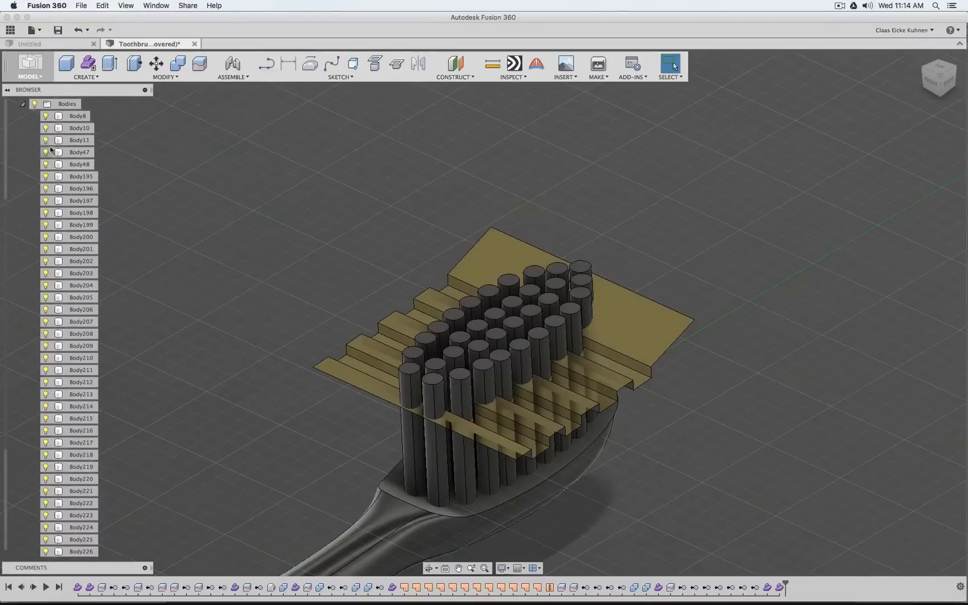
{"action": "left_click", "coordinate": [647, 333]}
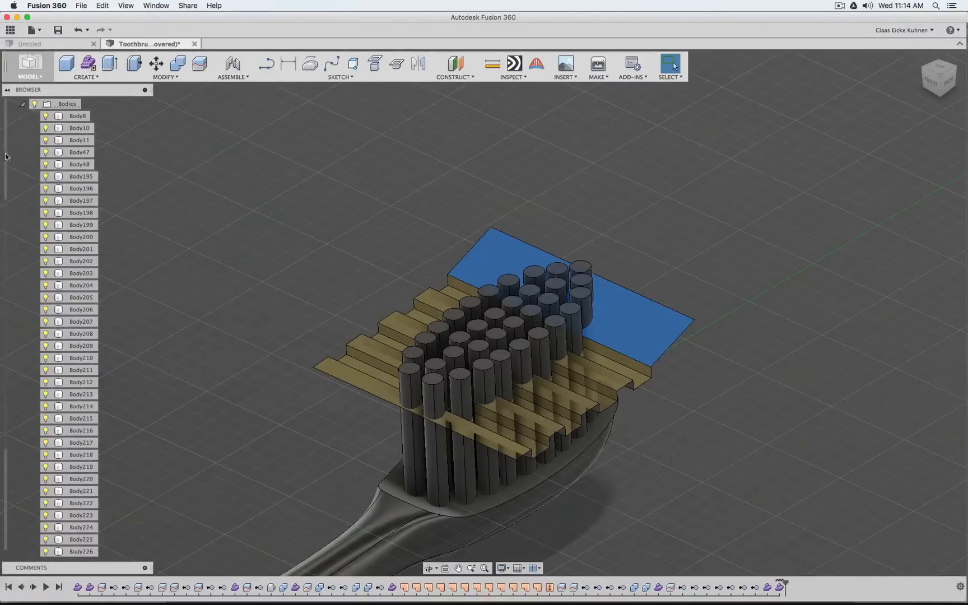
{"action": "scroll", "coordinate": [6, 174], "scroll_direction": "up", "scroll_amount": 2}
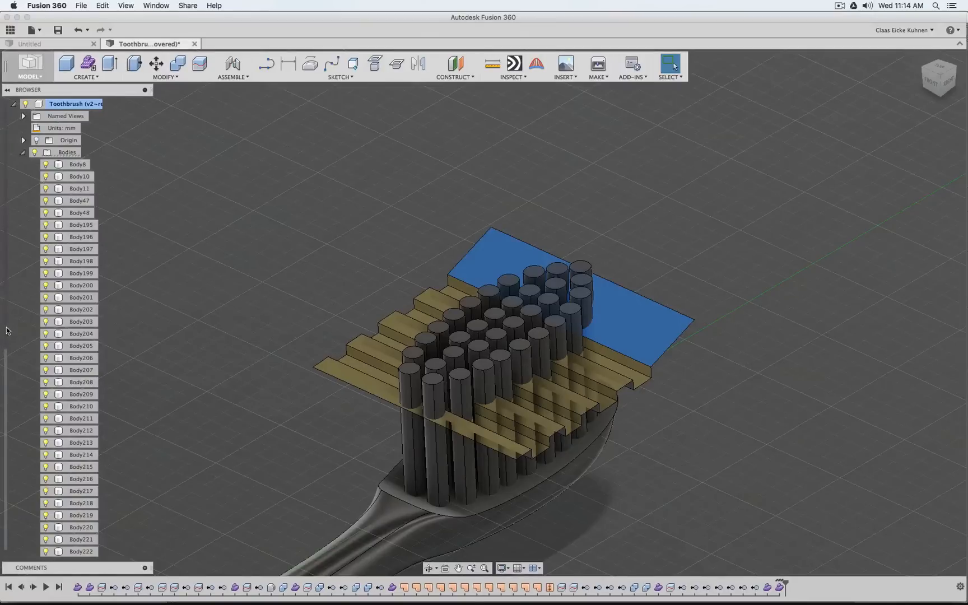
{"action": "scroll", "coordinate": [6, 342], "scroll_direction": "down", "scroll_amount": 4}
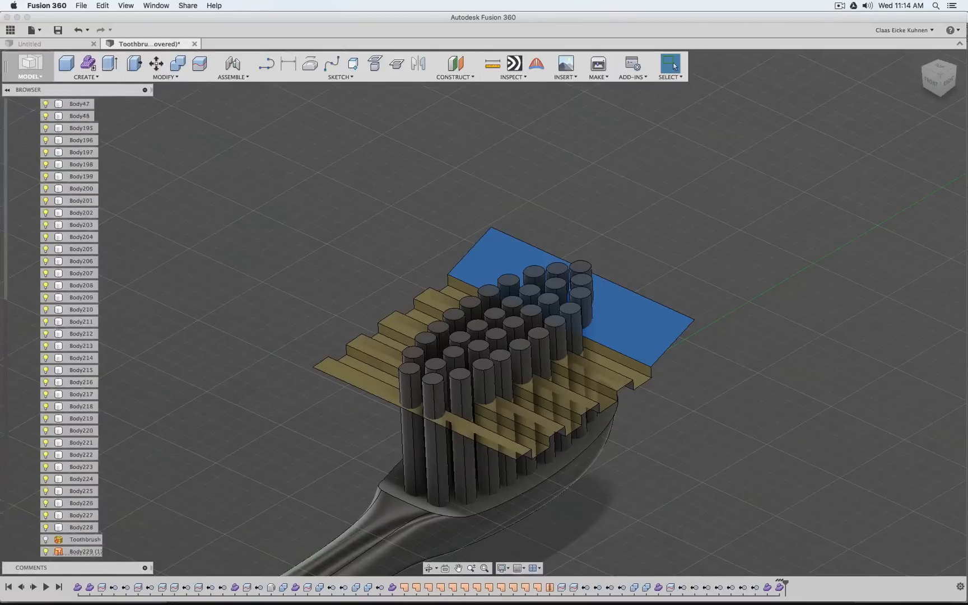
{"action": "left_click", "coordinate": [66, 551]}
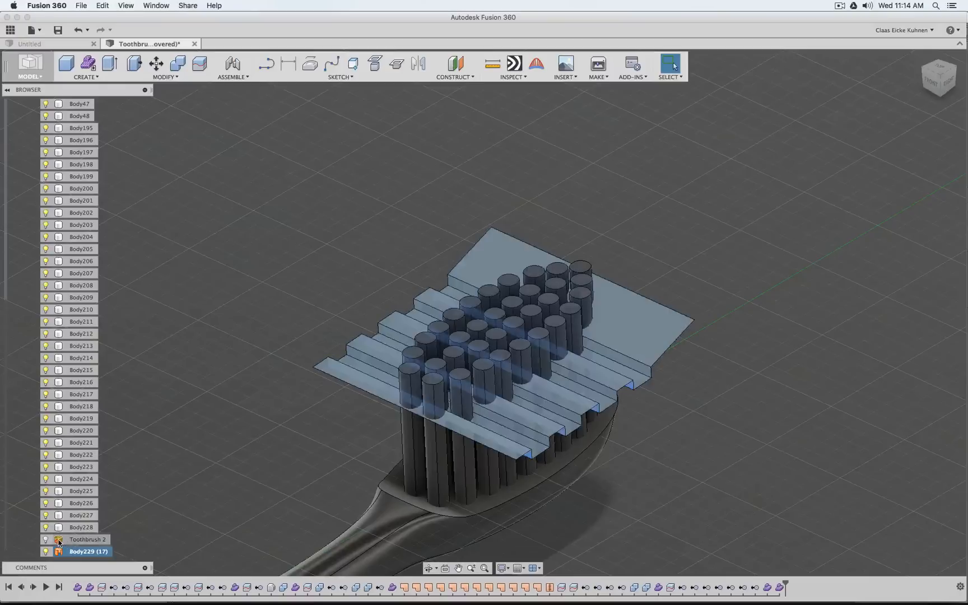
{"action": "left_click", "coordinate": [935, 121]}
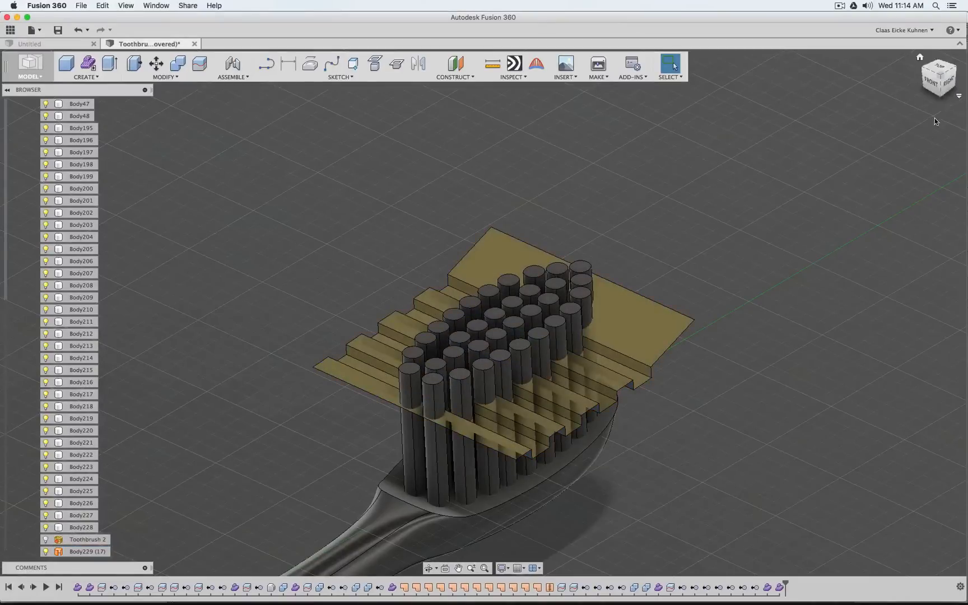
{"action": "left_click", "coordinate": [944, 93]}
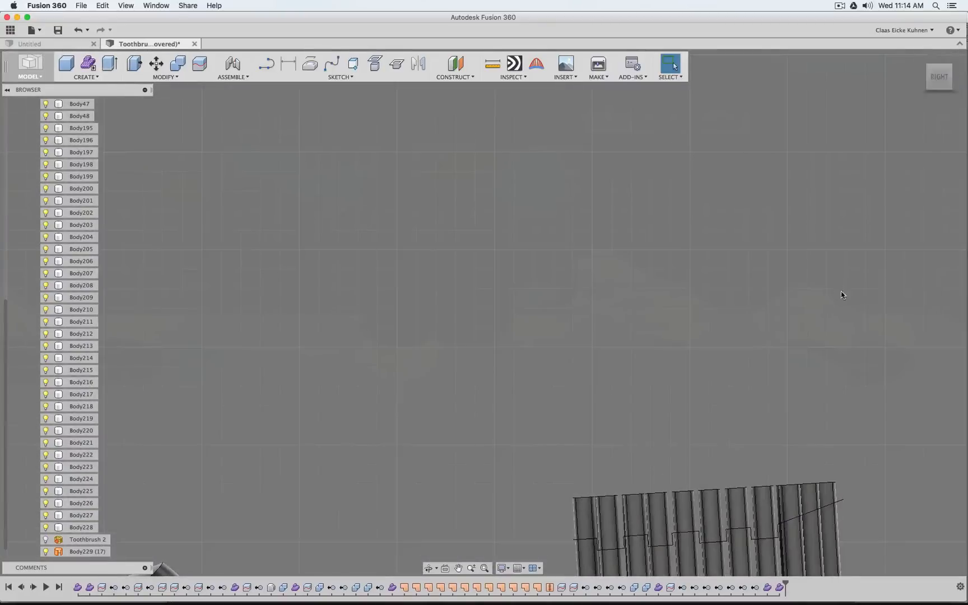
{"action": "left_click", "coordinate": [937, 79]}
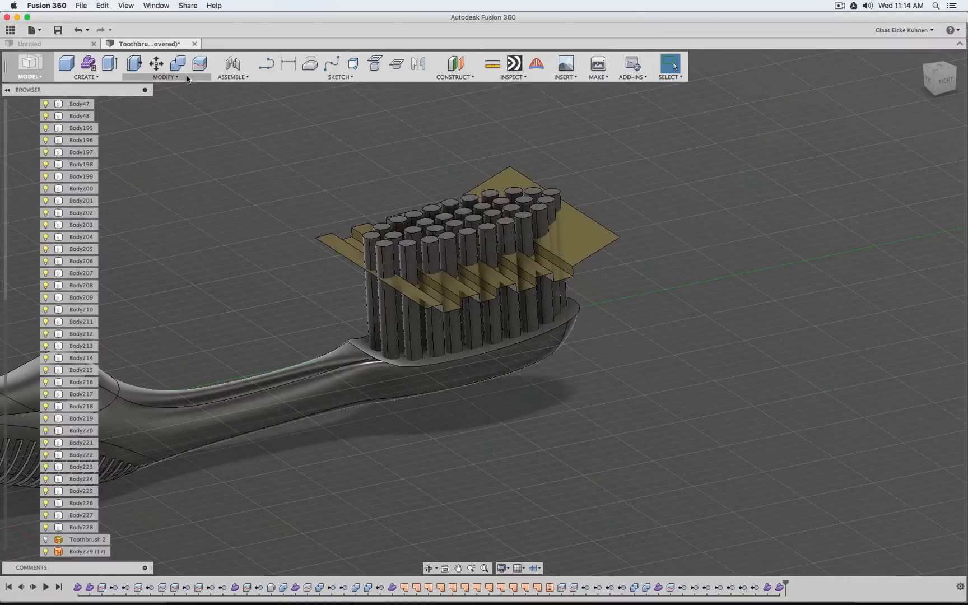
Split the six bristles at the tip of the brush head using the large sloped end face of the trim surface
{"action": "left_click", "coordinate": [200, 63]}
{"action": "scroll", "coordinate": [630, 160], "scroll_direction": "up", "scroll_amount": 5}
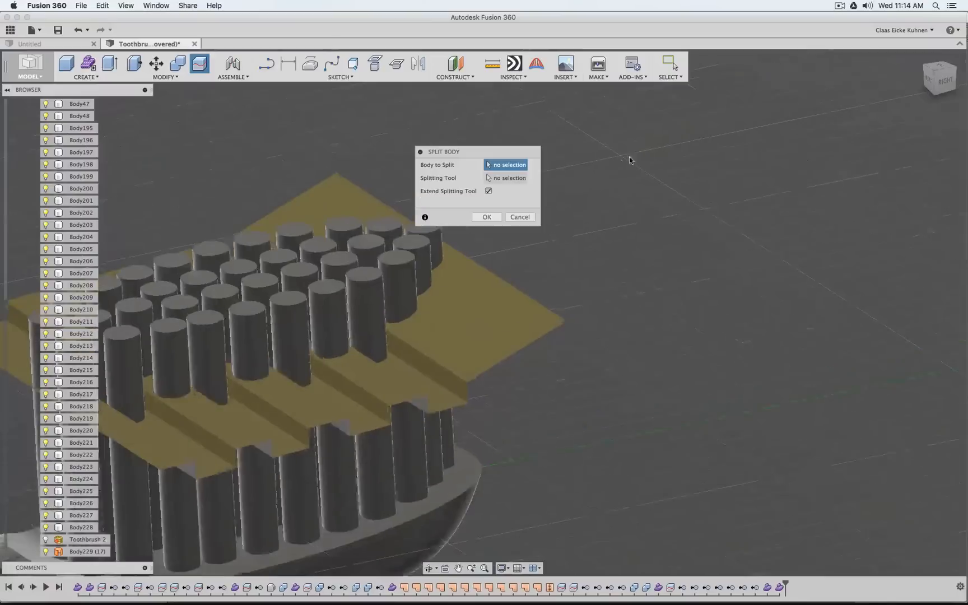
{"action": "scroll", "coordinate": [412, 252], "scroll_direction": "up", "scroll_amount": 3}
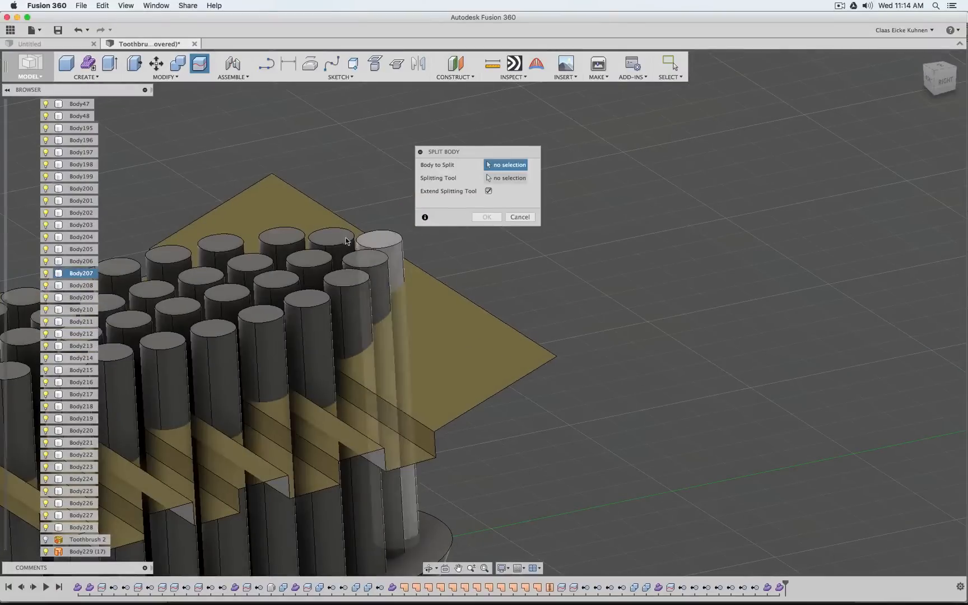
{"action": "left_click", "coordinate": [379, 241]}
{"action": "left_click", "coordinate": [332, 238]}
{"action": "left_click", "coordinate": [281, 238]}
{"action": "left_click", "coordinate": [309, 262]}
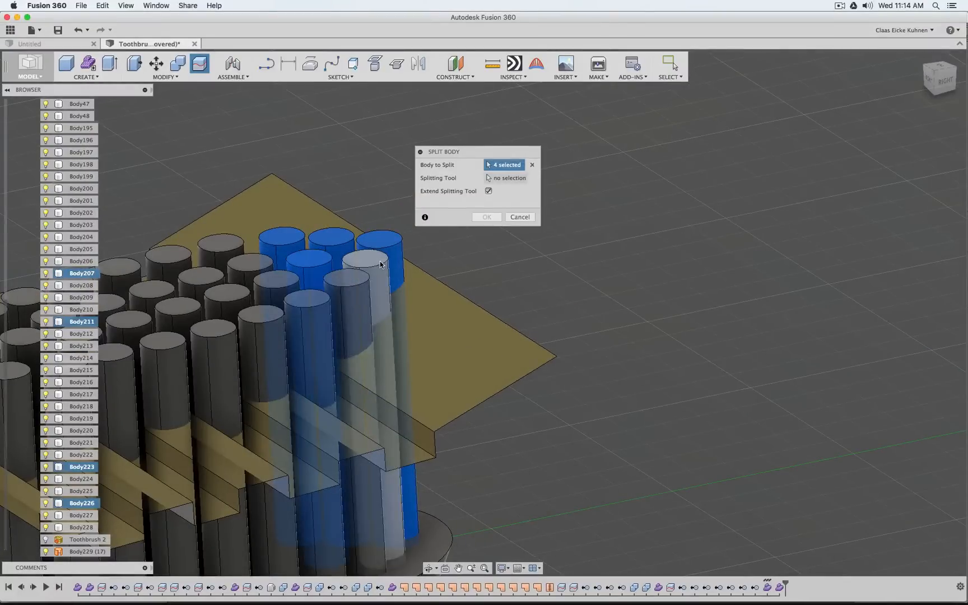
{"action": "left_click", "coordinate": [380, 264]}
{"action": "left_click", "coordinate": [347, 280]}
{"action": "left_click", "coordinate": [511, 178]}
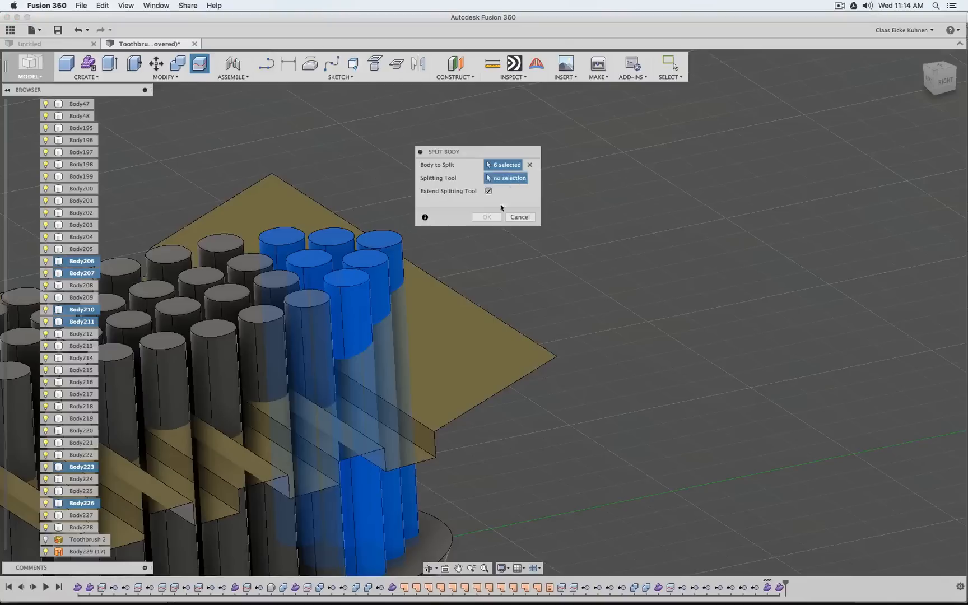
{"action": "left_click", "coordinate": [462, 345]}
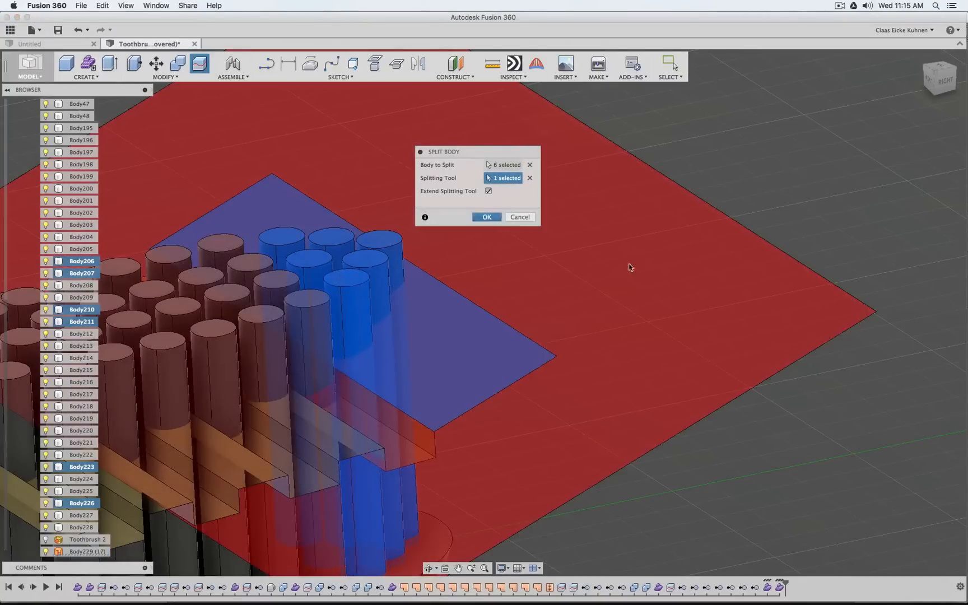
{"action": "key", "text": "Return"}
Split the adjacent row of four bristles using the flat low step next to the sloped face of the trim surface
{"action": "middle_click_drag", "start_coordinate": [648, 273], "coordinate": [792, 236], "text": "shift"}
{"action": "right_click", "coordinate": [787, 225]}
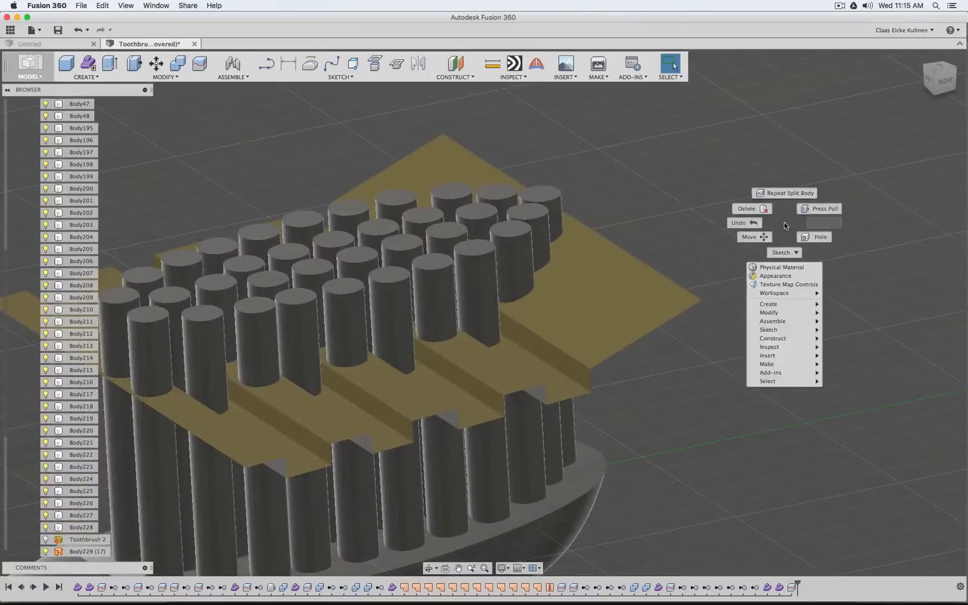
{"action": "left_click", "coordinate": [788, 194]}
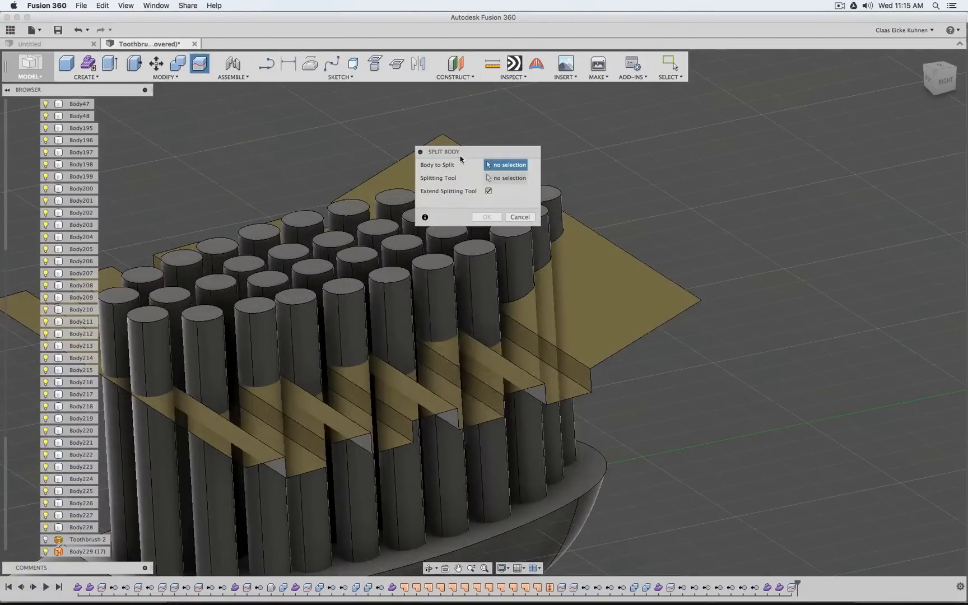
{"action": "left_click_drag", "start_coordinate": [619, 147], "coordinate": [654, 142]}
{"action": "left_click", "coordinate": [474, 249]}
{"action": "left_click", "coordinate": [447, 232]}
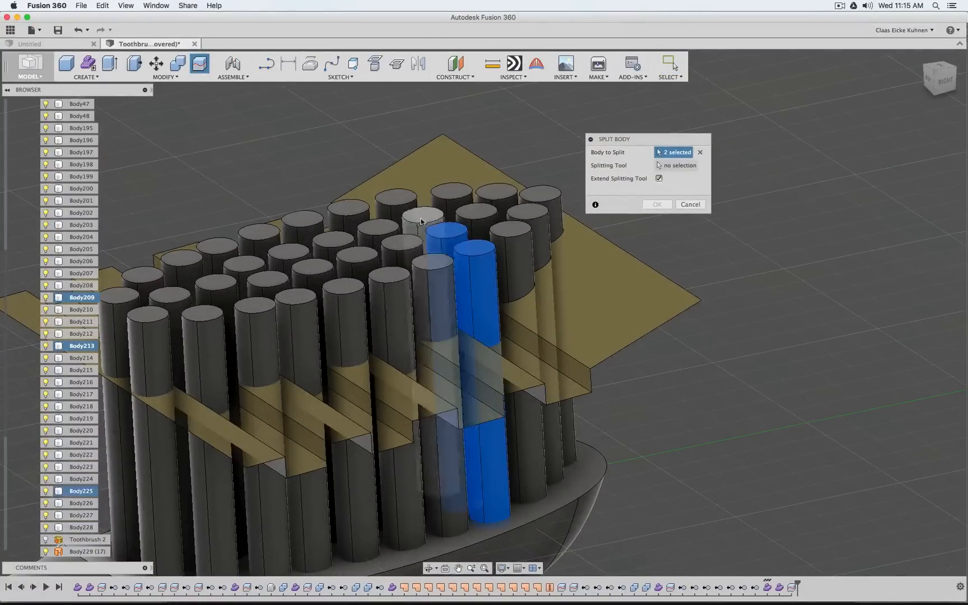
{"action": "left_click", "coordinate": [423, 217]}
{"action": "left_click", "coordinate": [397, 203]}
{"action": "left_click", "coordinate": [680, 165]}
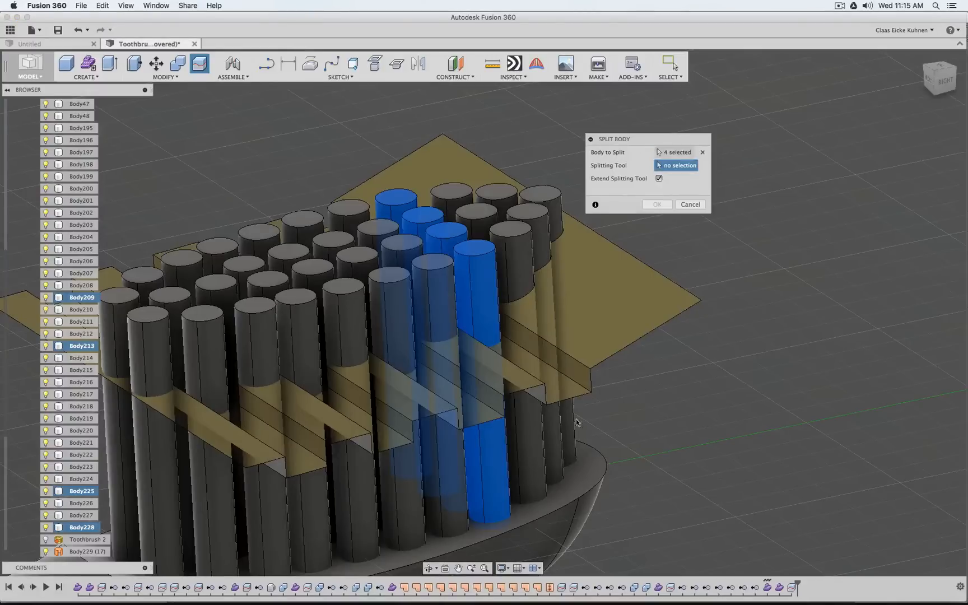
{"action": "left_click", "coordinate": [559, 384]}
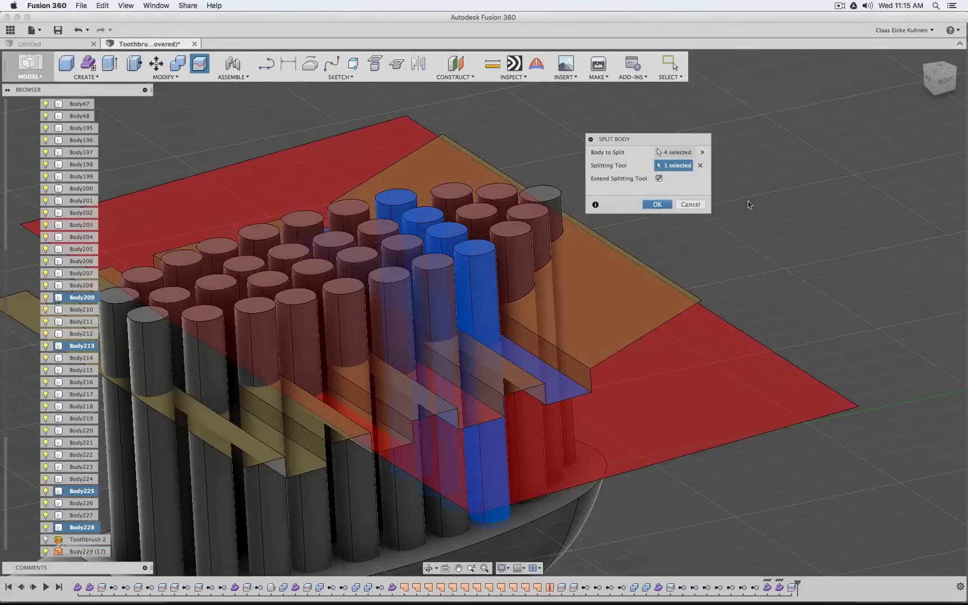
{"action": "key", "text": "Return"}
Split the next row of four bristles toward the handle using the adjacent flat high step of the trim surface
{"action": "right_click", "coordinate": [774, 216]}
{"action": "left_click", "coordinate": [776, 165]}
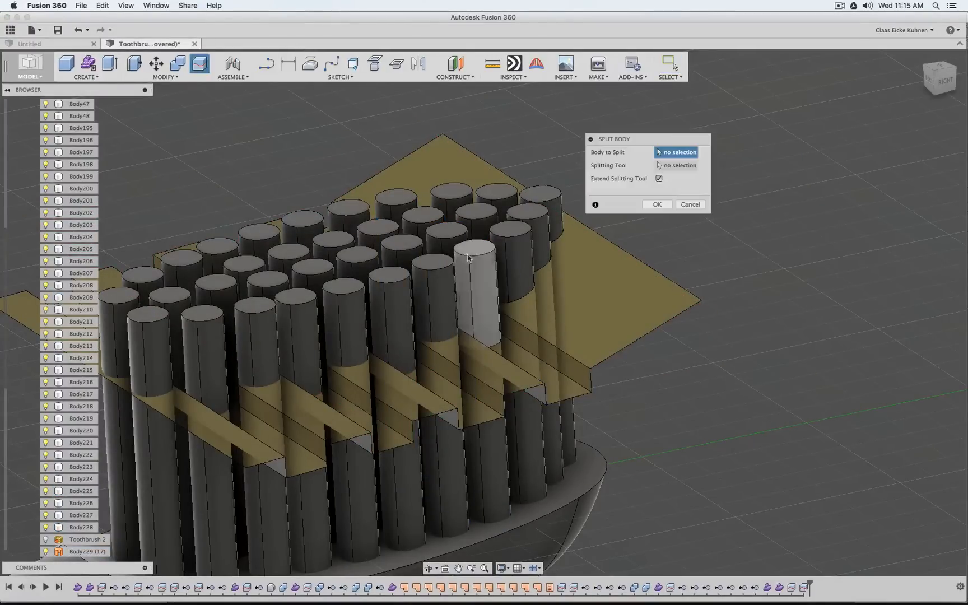
{"action": "left_click", "coordinate": [444, 273]}
{"action": "left_click", "coordinate": [398, 253]}
{"action": "left_click", "coordinate": [373, 246]}
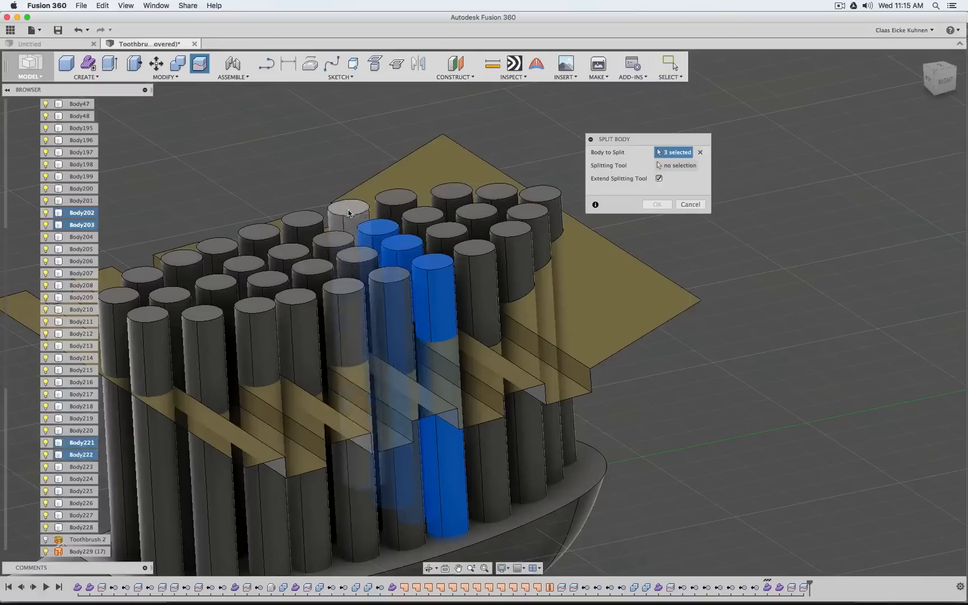
{"action": "left_click", "coordinate": [349, 213]}
{"action": "left_click", "coordinate": [677, 166]}
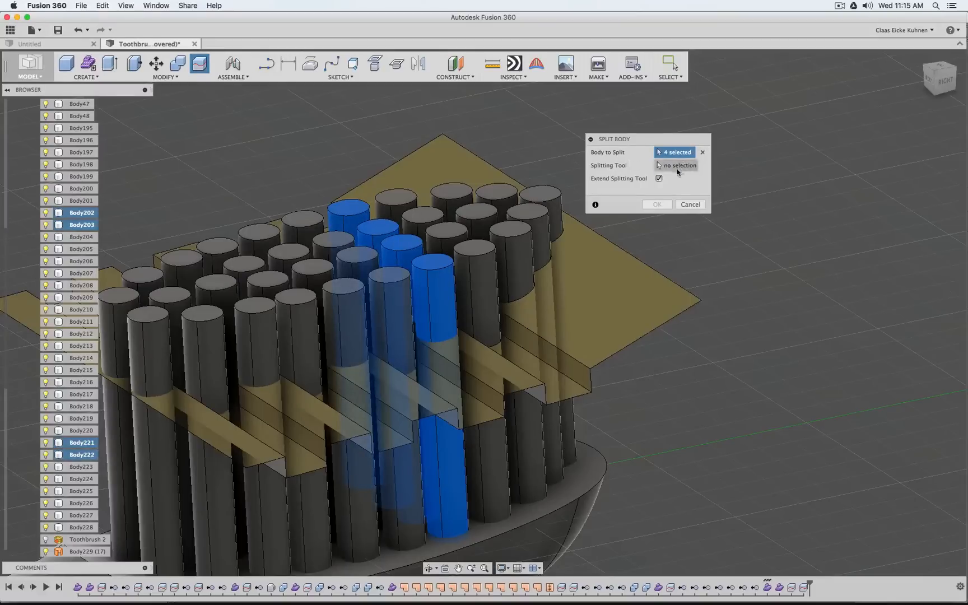
{"action": "left_click", "coordinate": [512, 382]}
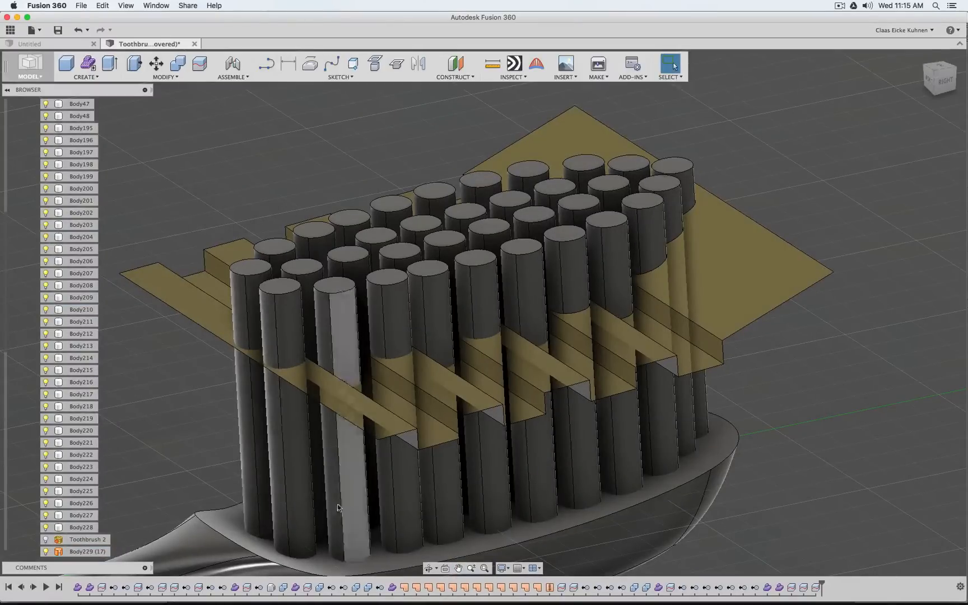
Try to delete the sloped end face and its neighbouring low step from the trim surface
{"action": "left_click", "coordinate": [736, 269]}
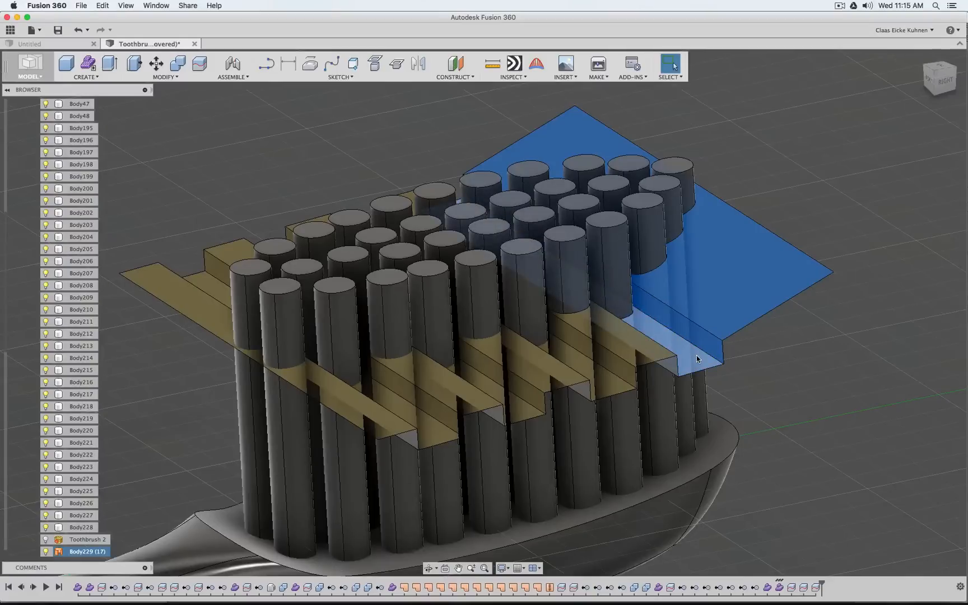
{"action": "key", "text": "Delete"}
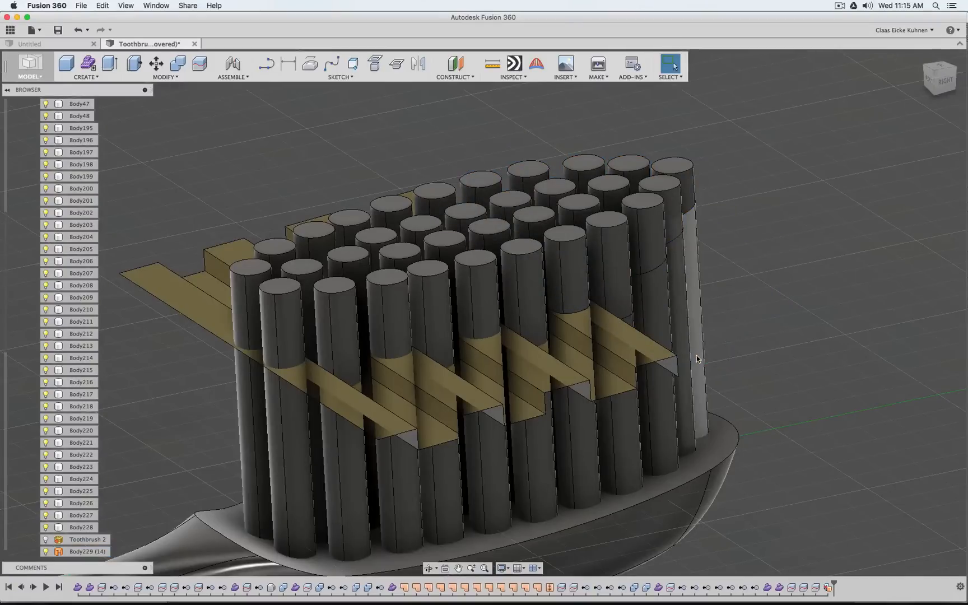
{"action": "left_click", "coordinate": [616, 252]}
{"action": "left_click", "coordinate": [651, 207]}
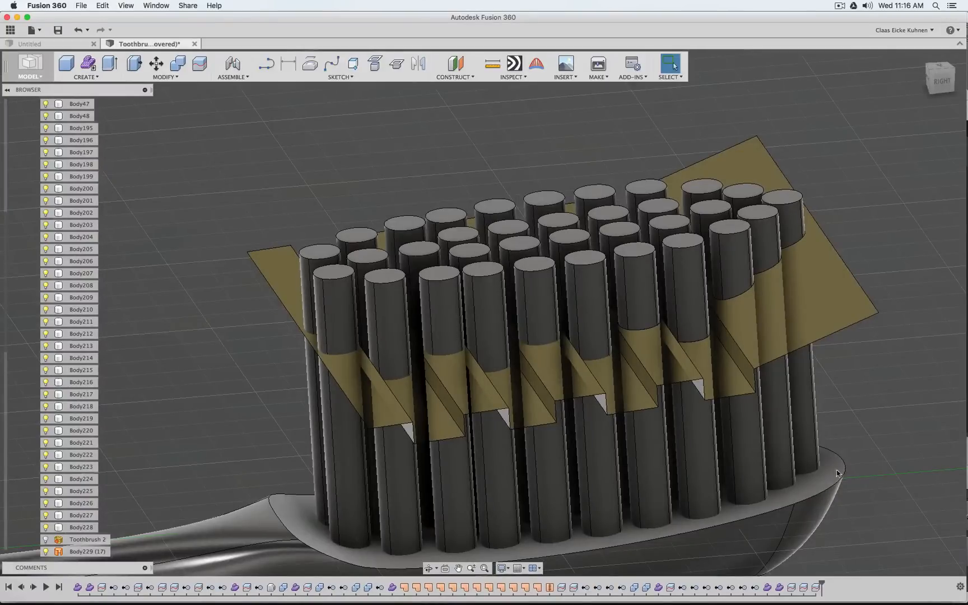
Delete the two most recent row splits from the timeline, keeping only the split at the brush tip
{"action": "left_click", "coordinate": [817, 589]}
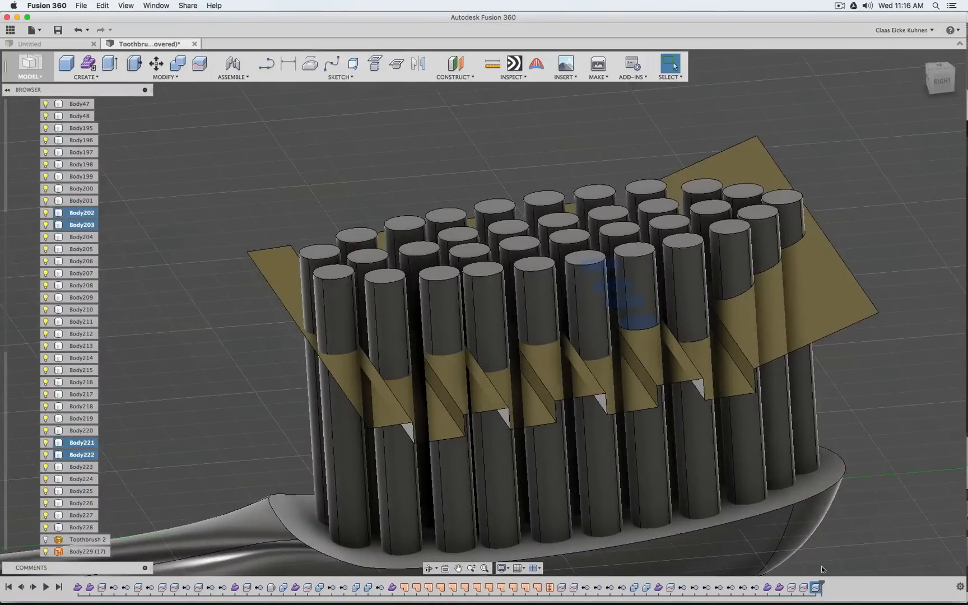
{"action": "key", "text": "Delete"}
{"action": "left_click", "coordinate": [805, 588]}
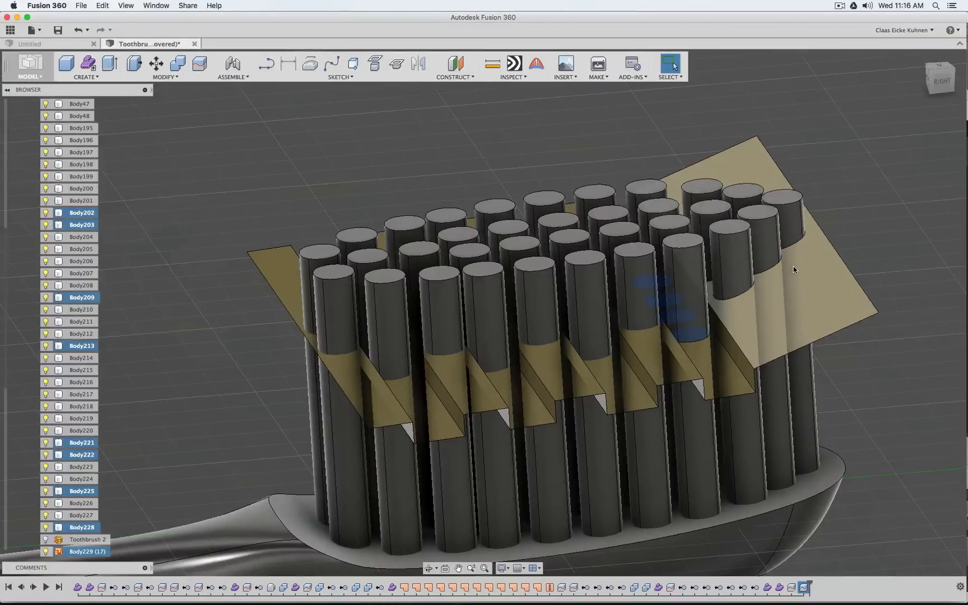
{"action": "left_click", "coordinate": [847, 534]}
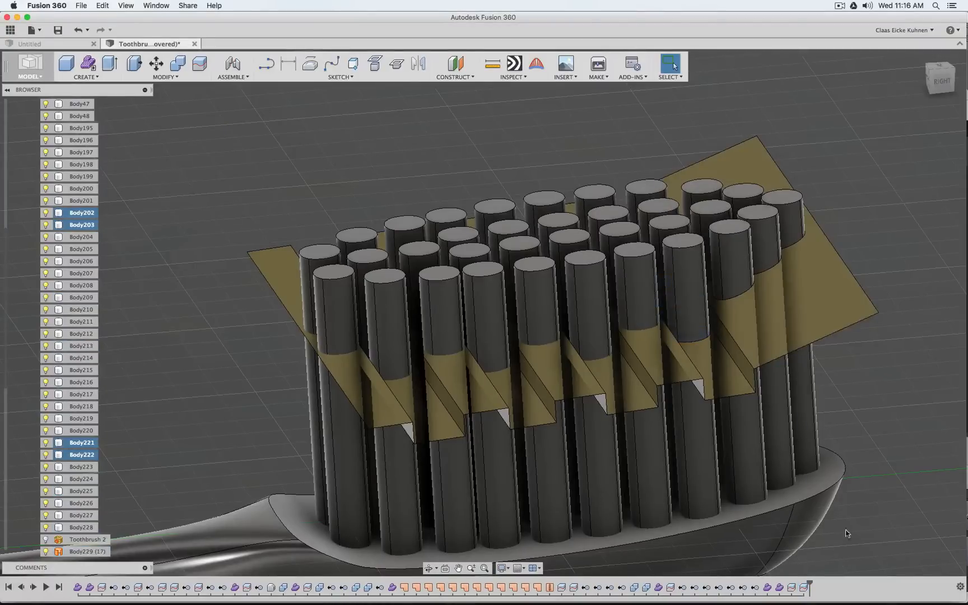
{"action": "left_click", "coordinate": [803, 588]}
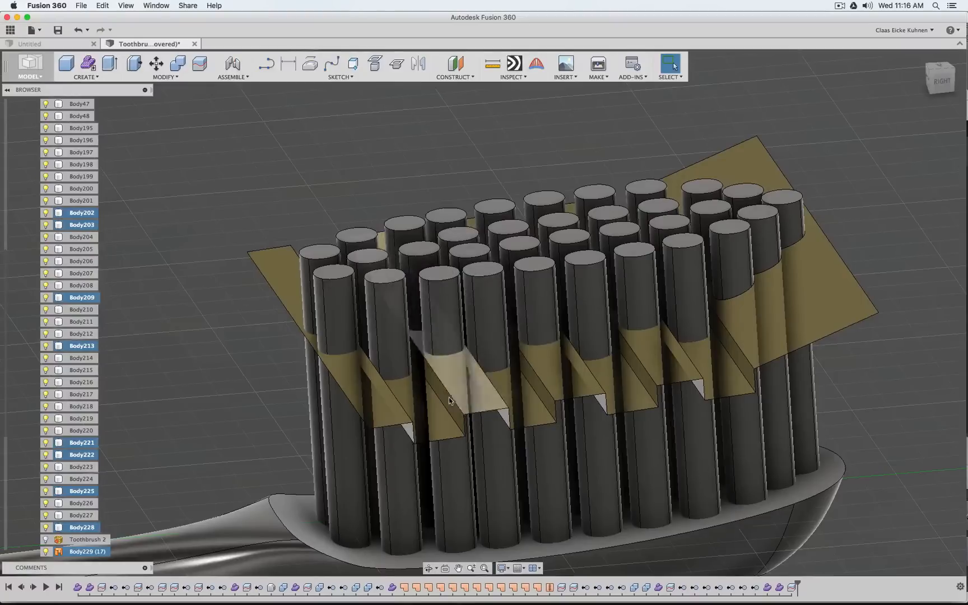
Split the bristles of the four alternate low-step rows together using the flat low step next to the sloped face, with the splitting tool extended
{"action": "left_click", "coordinate": [199, 62]}
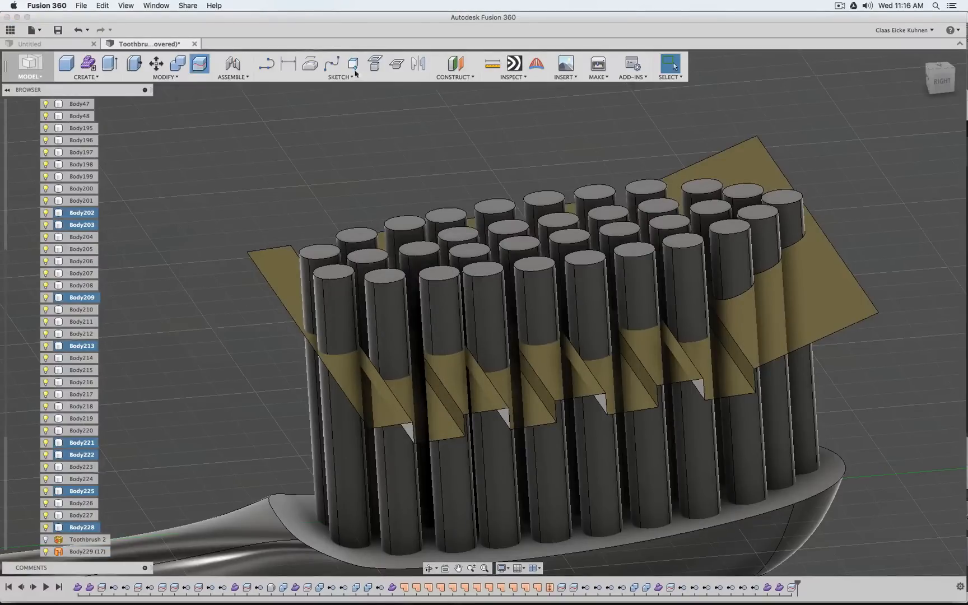
{"action": "left_click_drag", "start_coordinate": [665, 142], "coordinate": [286, 113]}
{"action": "left_click", "coordinate": [666, 238]}
{"action": "left_click", "coordinate": [668, 222]}
{"action": "left_click", "coordinate": [657, 205]}
{"action": "left_click", "coordinate": [645, 189]}
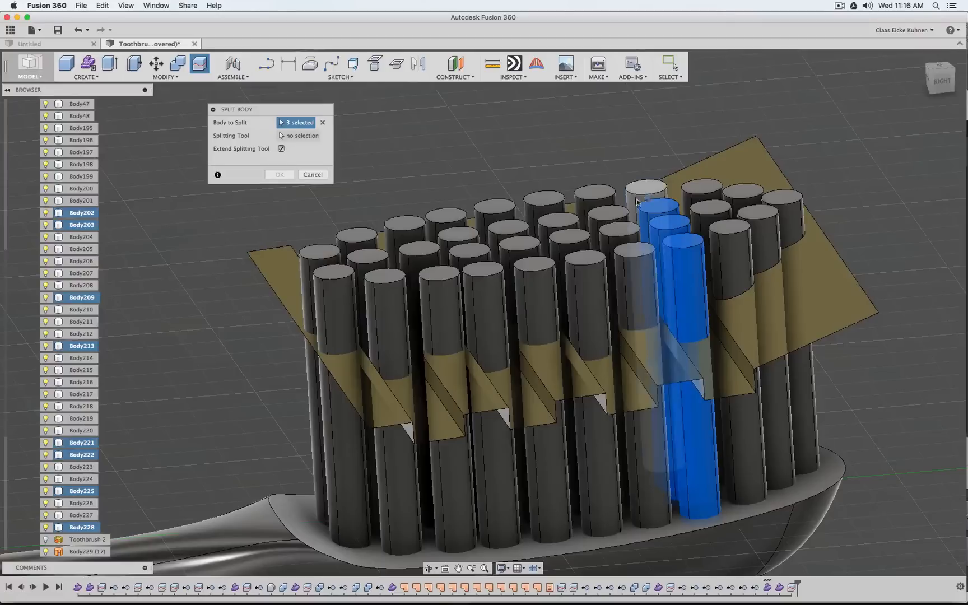
{"action": "left_click", "coordinate": [584, 260]}
{"action": "left_click", "coordinate": [568, 240]}
{"action": "left_click", "coordinate": [557, 220]}
{"action": "left_click", "coordinate": [544, 200]}
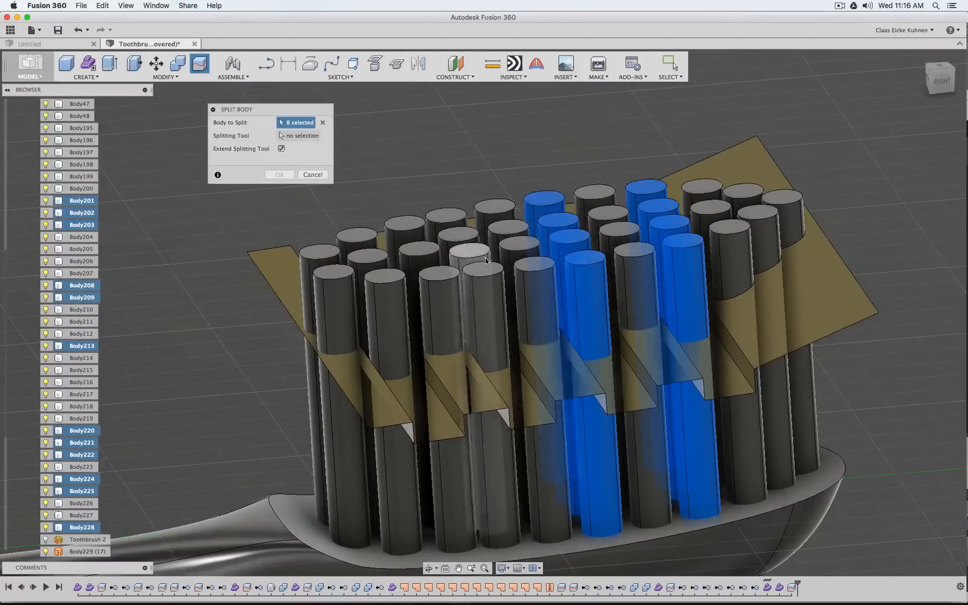
{"action": "left_click_drag", "start_coordinate": [482, 270], "coordinate": [470, 253]}
{"action": "left_click", "coordinate": [457, 238]}
{"action": "left_click", "coordinate": [446, 216]}
{"action": "left_click", "coordinate": [270, 262]}
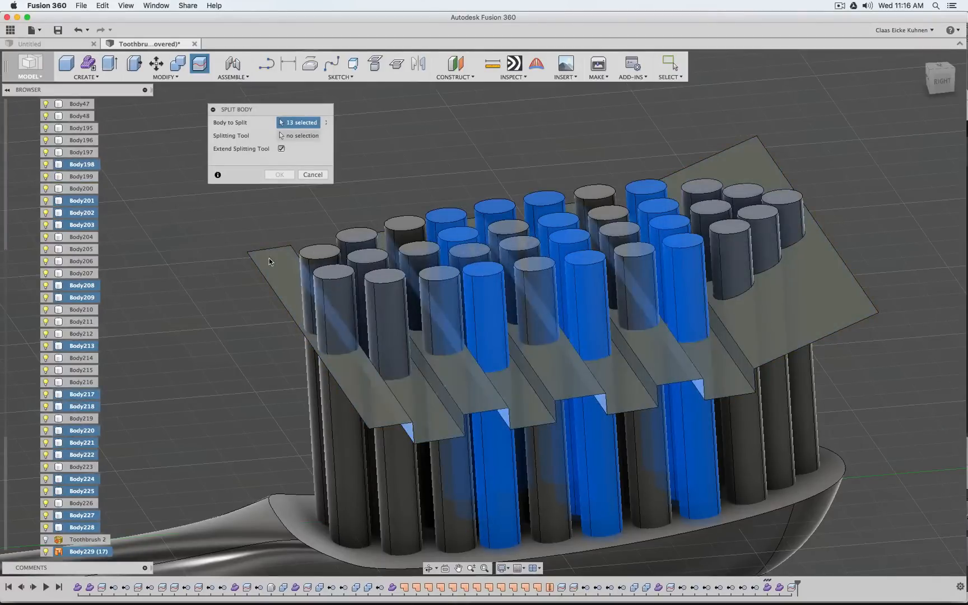
{"action": "left_click", "coordinate": [374, 290]}
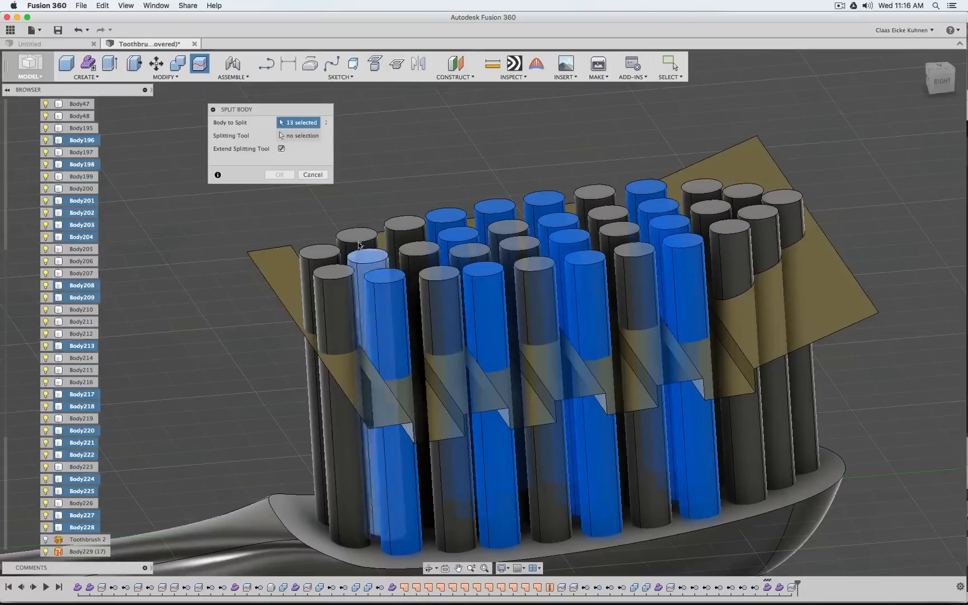
{"action": "left_click", "coordinate": [367, 259]}
{"action": "left_click", "coordinate": [356, 237]}
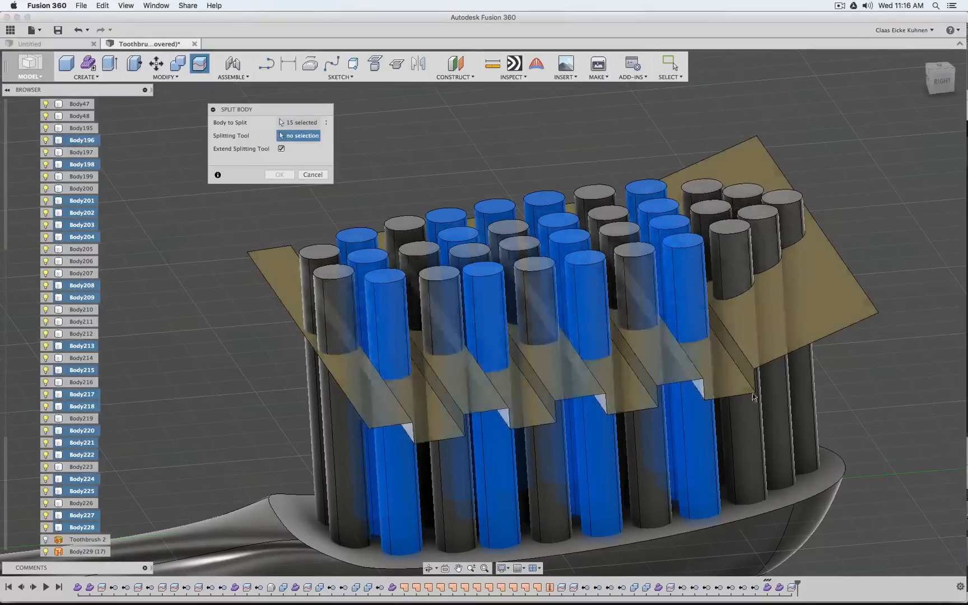
{"action": "left_click", "coordinate": [737, 388]}
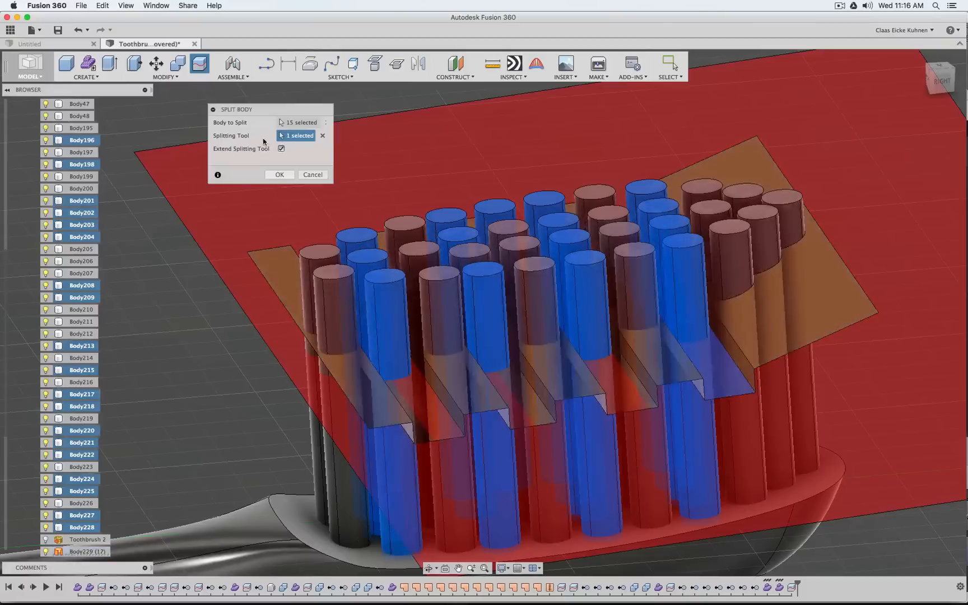
{"action": "left_click", "coordinate": [273, 175]}
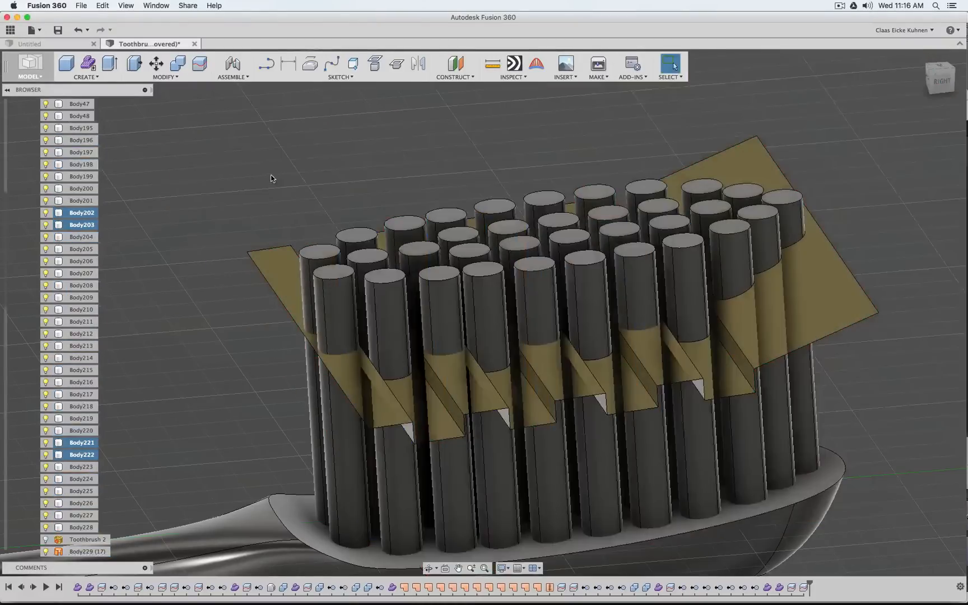
Split the bristles of the four remaining high-step rows together using the flat end step nearest the handle, with the splitting tool extended
{"action": "right_click", "coordinate": [324, 144]}
{"action": "left_click", "coordinate": [331, 114]}
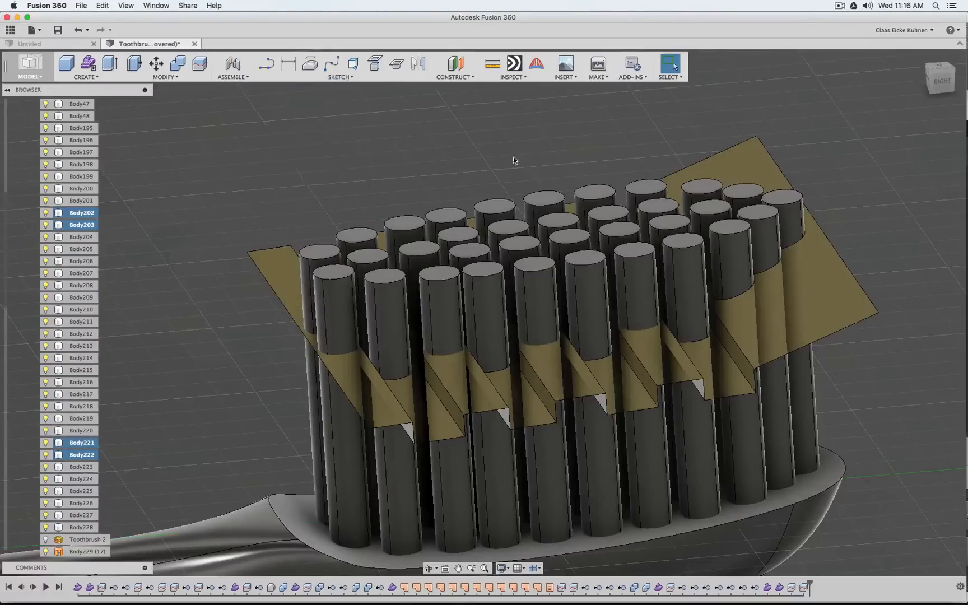
{"action": "left_click", "coordinate": [637, 281]}
{"action": "left_click", "coordinate": [620, 229]}
{"action": "left_click", "coordinate": [608, 214]}
{"action": "left_click", "coordinate": [595, 195]}
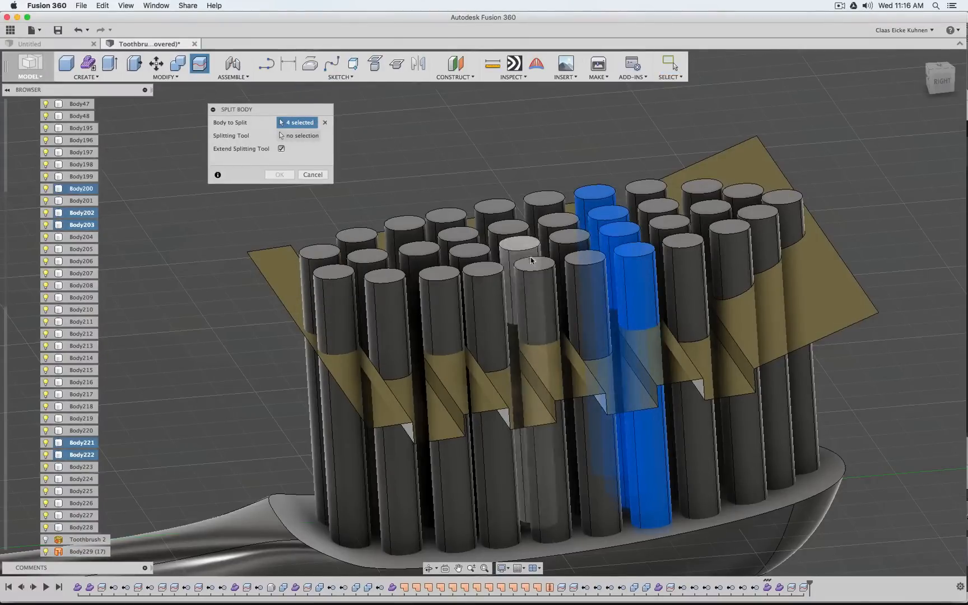
{"action": "left_click_drag", "start_coordinate": [533, 267], "coordinate": [524, 251]}
{"action": "left_click", "coordinate": [519, 246]}
{"action": "left_click", "coordinate": [508, 229]}
{"action": "left_click", "coordinate": [495, 210]}
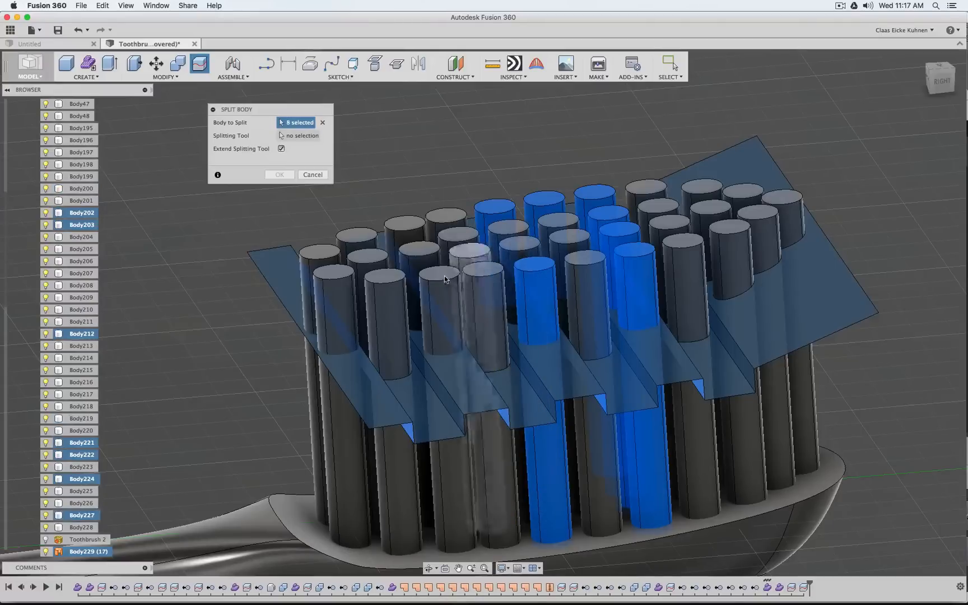
{"action": "left_click", "coordinate": [442, 277]}
{"action": "left_click", "coordinate": [419, 257]}
{"action": "left_click", "coordinate": [405, 229]}
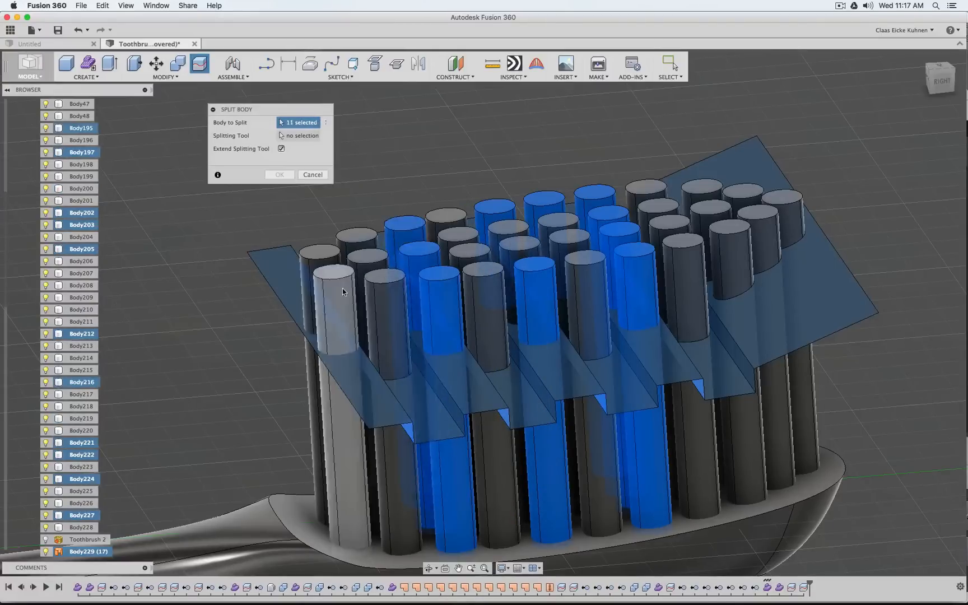
{"action": "left_click", "coordinate": [337, 279]}
{"action": "left_click", "coordinate": [323, 254]}
{"action": "left_click", "coordinate": [273, 261]}
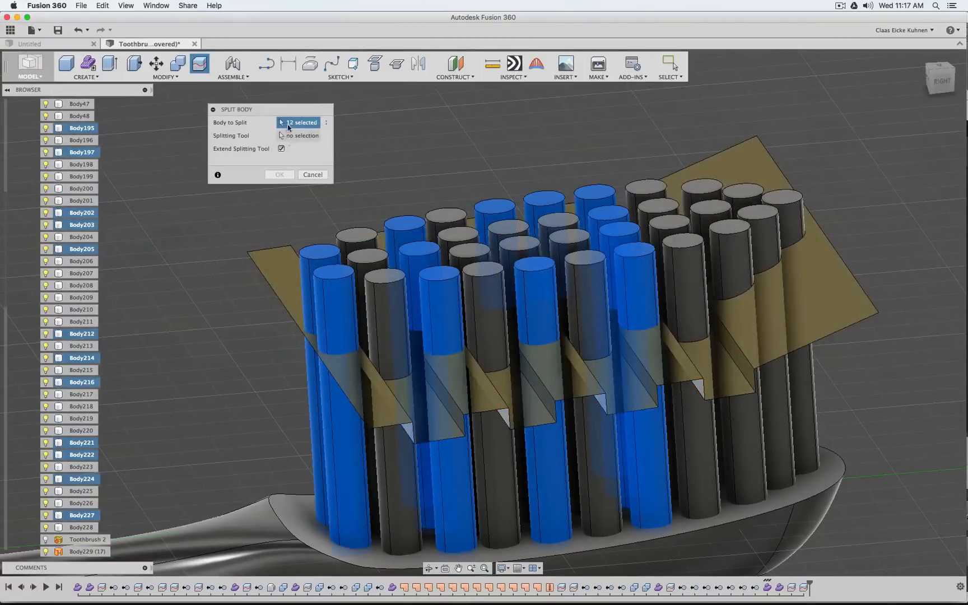
{"action": "left_click", "coordinate": [291, 138]}
{"action": "left_click", "coordinate": [278, 256]}
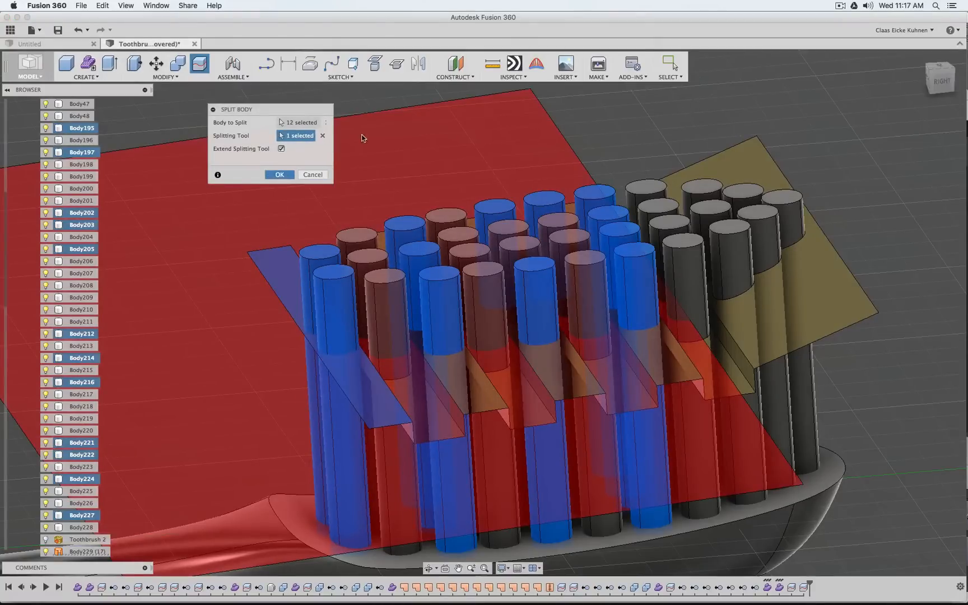
{"action": "key", "text": "Return"}
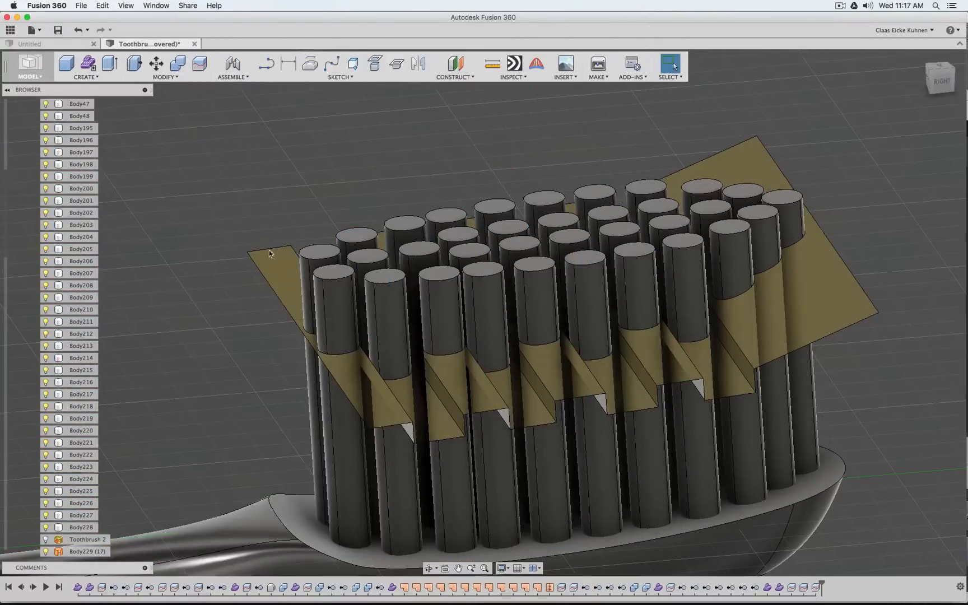
Remove the stepped trim surface body Body229 from the model
{"action": "left_click", "coordinate": [285, 277]}
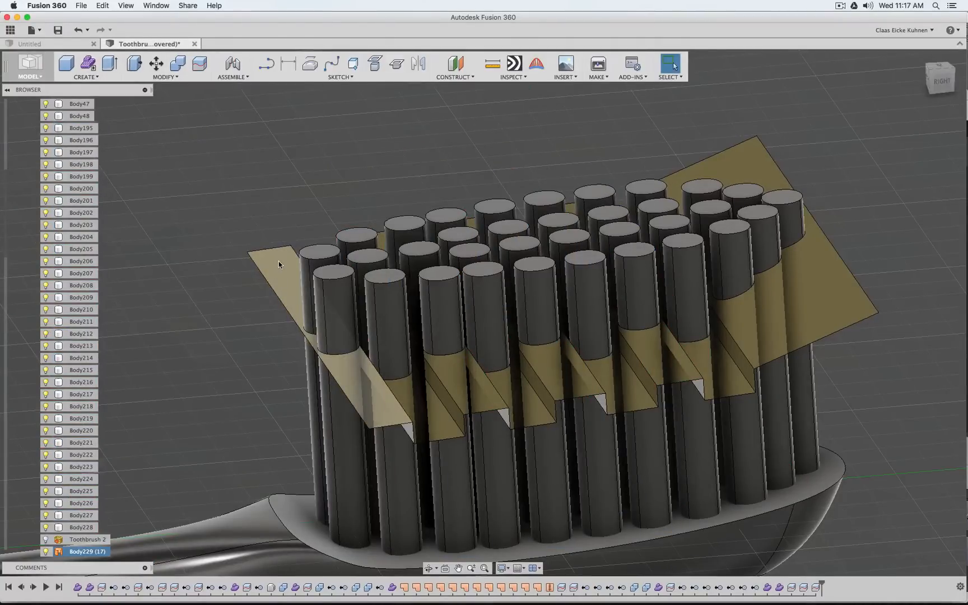
{"action": "left_click", "coordinate": [277, 265]}
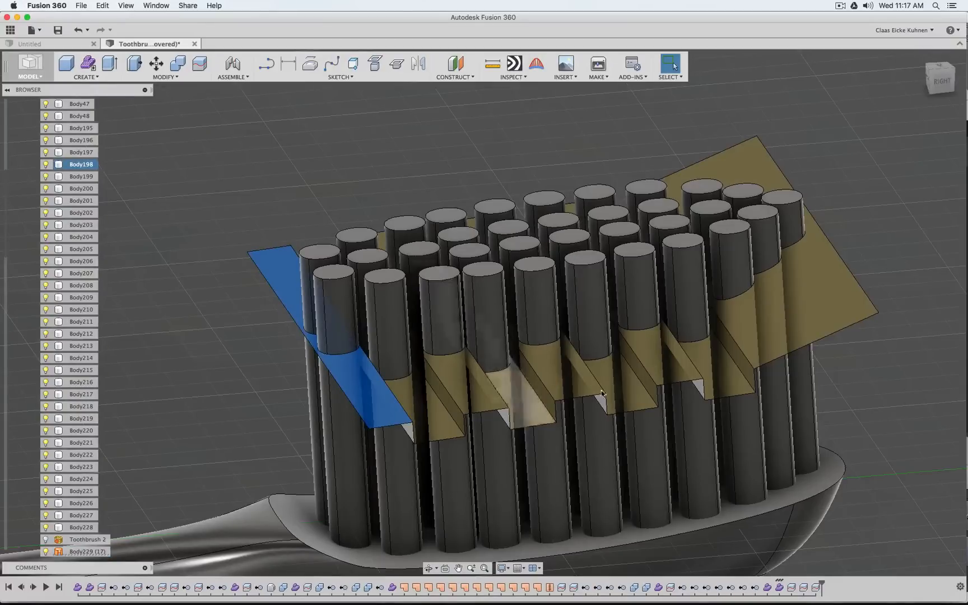
{"action": "left_click", "coordinate": [85, 551]}
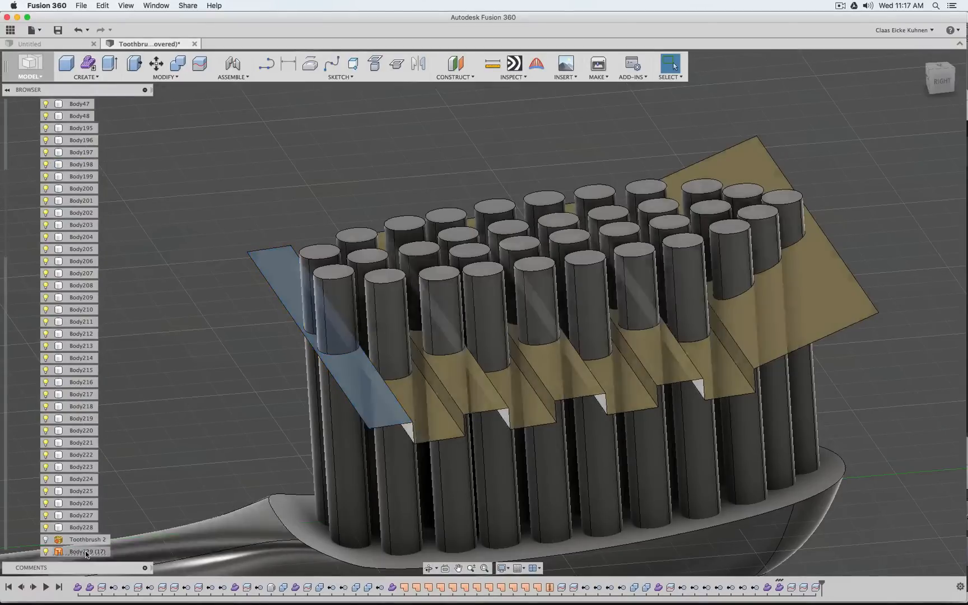
{"action": "right_click", "coordinate": [85, 551]}
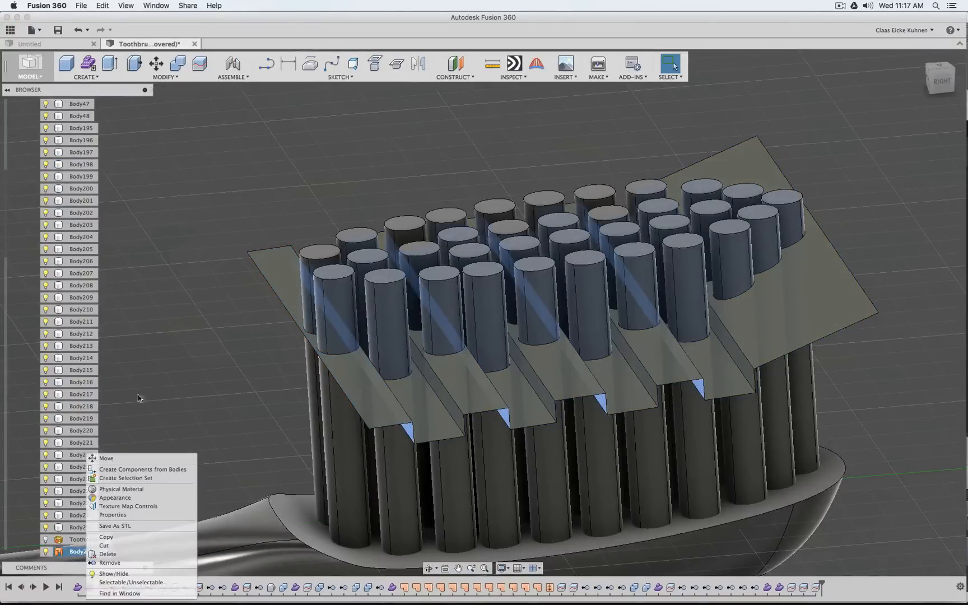
{"action": "left_click", "coordinate": [141, 564]}
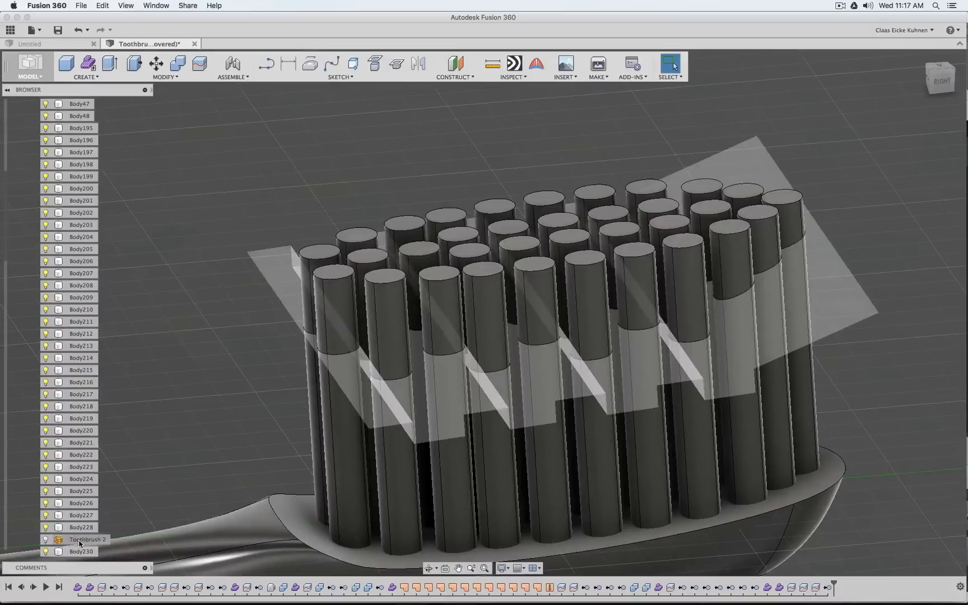
{"action": "right_click", "coordinate": [81, 542]}
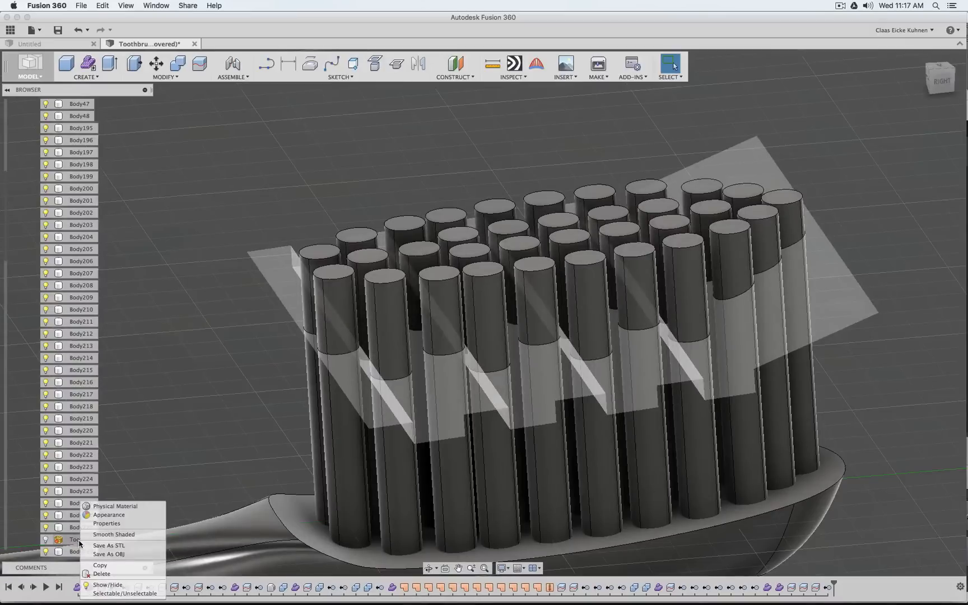
{"action": "left_click", "coordinate": [142, 315]}
Check from the side and from above which bristle parts belong to the bodies Body207 through Body228
{"action": "scroll", "coordinate": [236, 338], "scroll_direction": "down", "scroll_amount": 5}
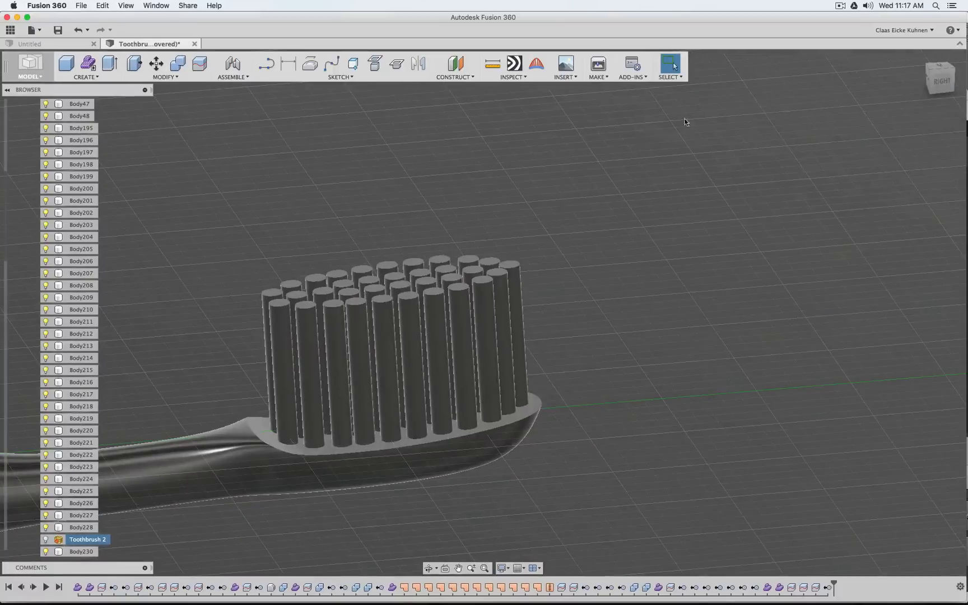
{"action": "left_click", "coordinate": [942, 82]}
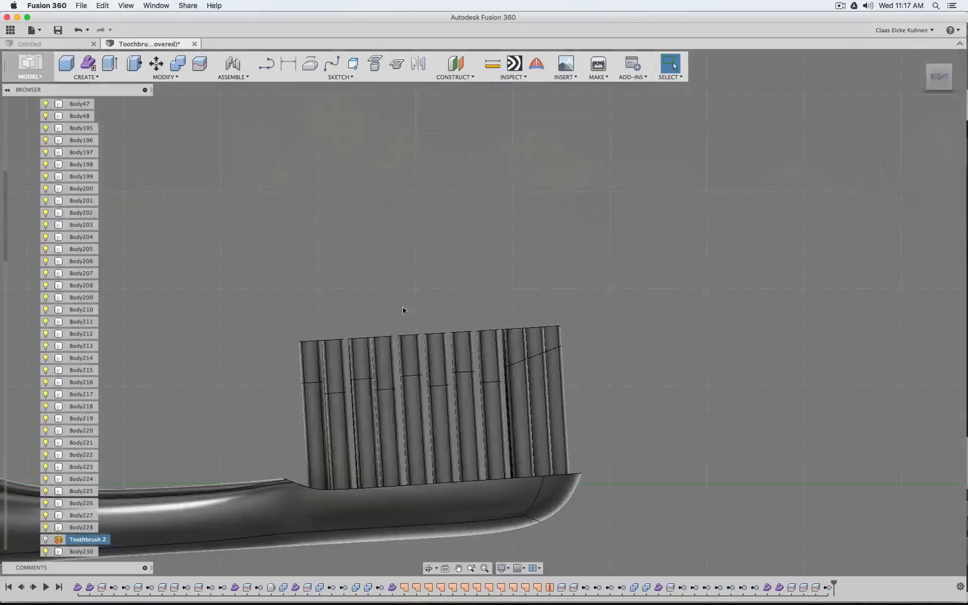
{"action": "left_click_drag", "start_coordinate": [933, 80], "coordinate": [947, 106]}
{"action": "scroll", "coordinate": [207, 302], "scroll_direction": "up", "scroll_amount": 4}
{"action": "left_click", "coordinate": [312, 322]}
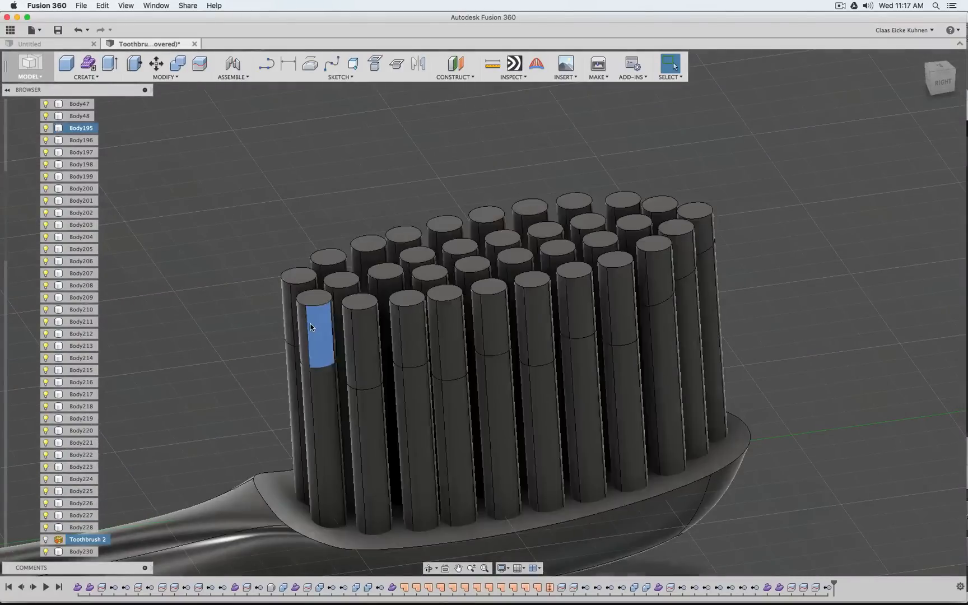
{"action": "left_click", "coordinate": [695, 215]}
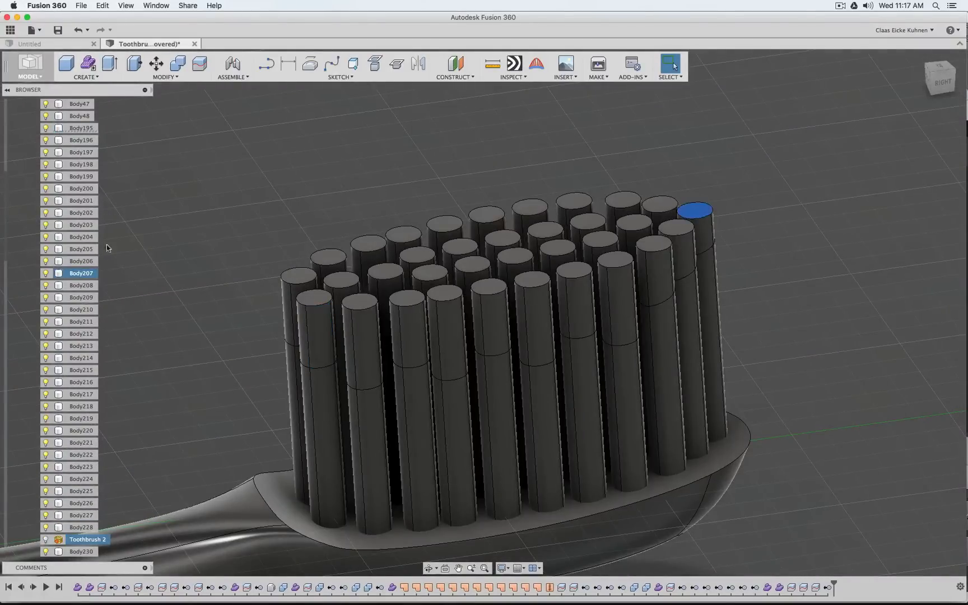
{"action": "left_click", "coordinate": [78, 527], "text": "shift"}
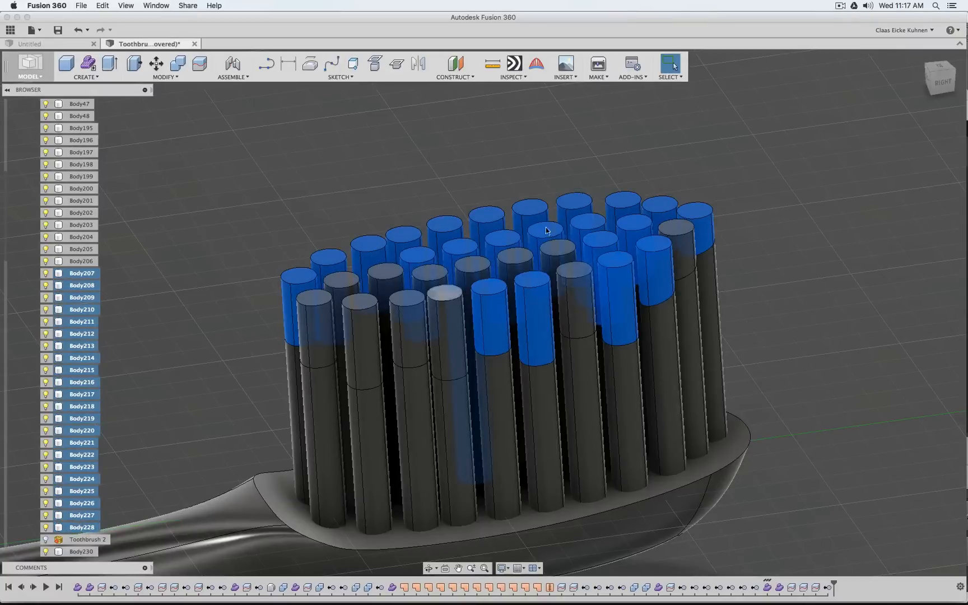
{"action": "mouse_move", "coordinate": [939, 84]}
{"action": "left_mouse_down"}
{"action": "mouse_move", "coordinate": [692, 60]}
{"action": "mouse_move", "coordinate": [653, 106]}
{"action": "mouse_move", "coordinate": [630, 157]}
{"action": "mouse_move", "coordinate": [661, 225]}
{"action": "left_mouse_up"}
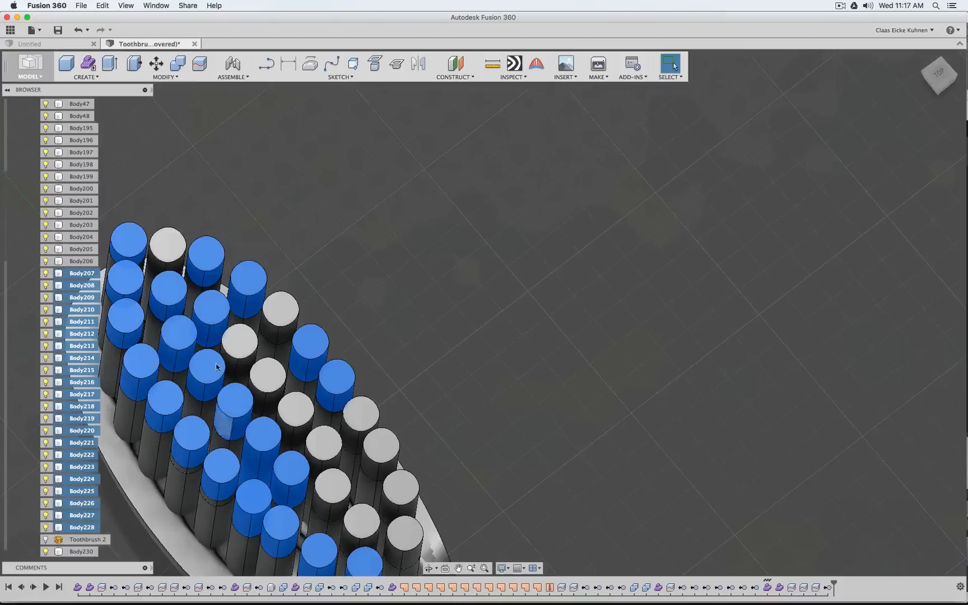
{"action": "key", "text": "Escape"}
Reselect Body207 through Body228 to look for full-length bristles among the cut-off tops, and hide Body219
{"action": "left_click", "coordinate": [82, 273]}
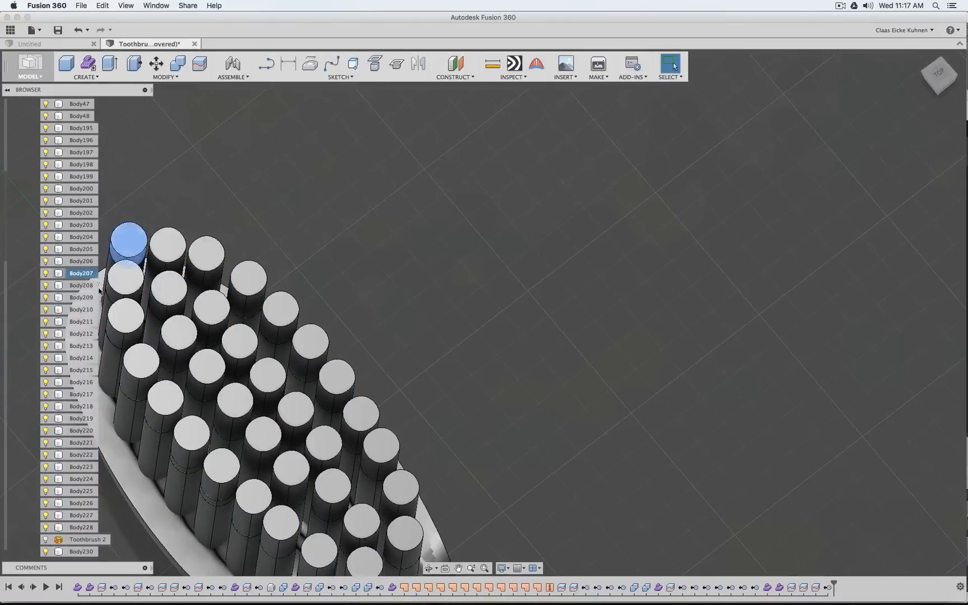
{"action": "left_click", "coordinate": [84, 467], "text": "shift"}
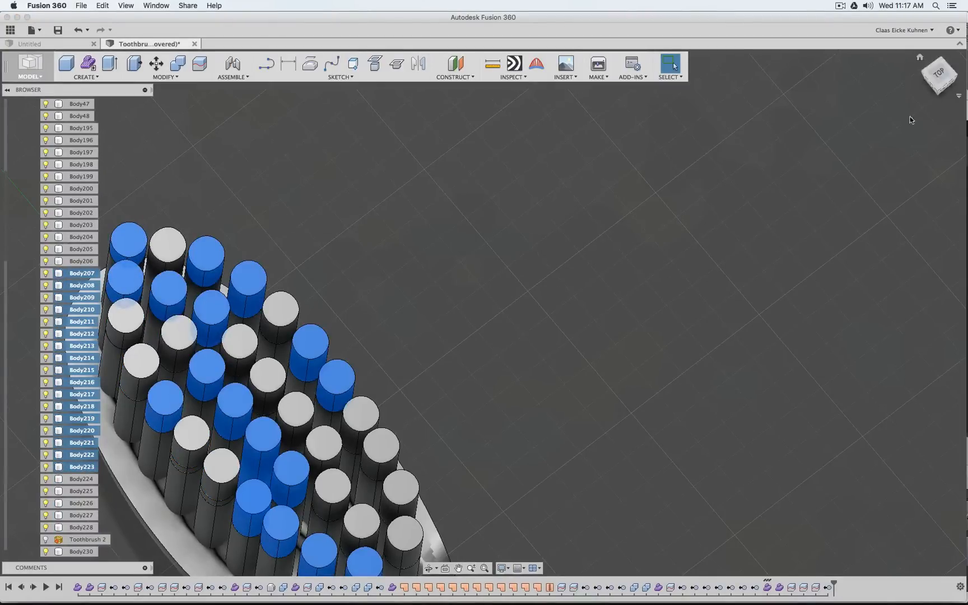
{"action": "left_click_drag", "start_coordinate": [946, 87], "coordinate": [958, 47]}
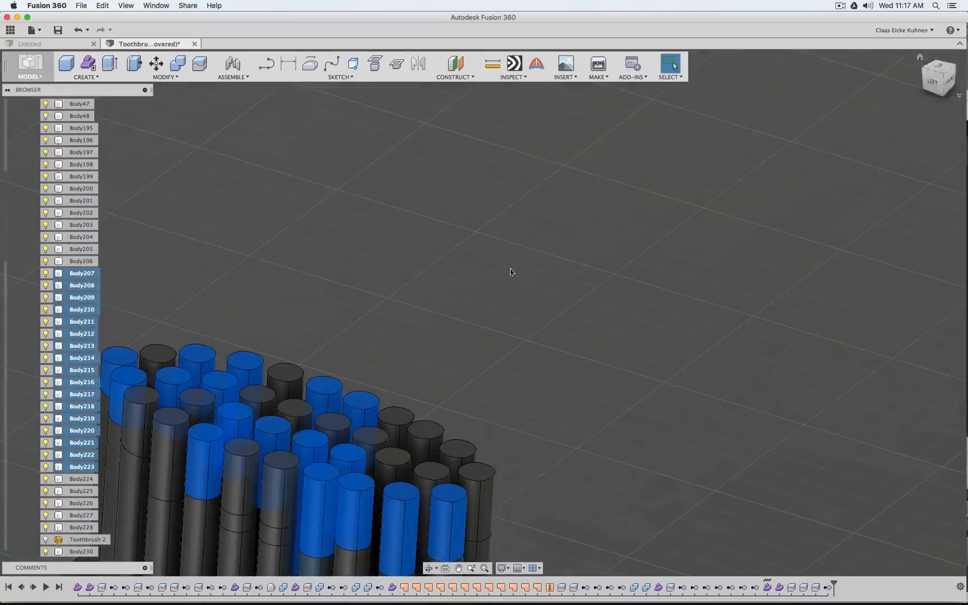
{"action": "mouse_move", "coordinate": [446, 253]}
{"action": "middle_mouse_down"}
{"action": "mouse_move", "coordinate": [509, 220]}
{"action": "mouse_move", "coordinate": [163, 421]}
{"action": "middle_mouse_up"}
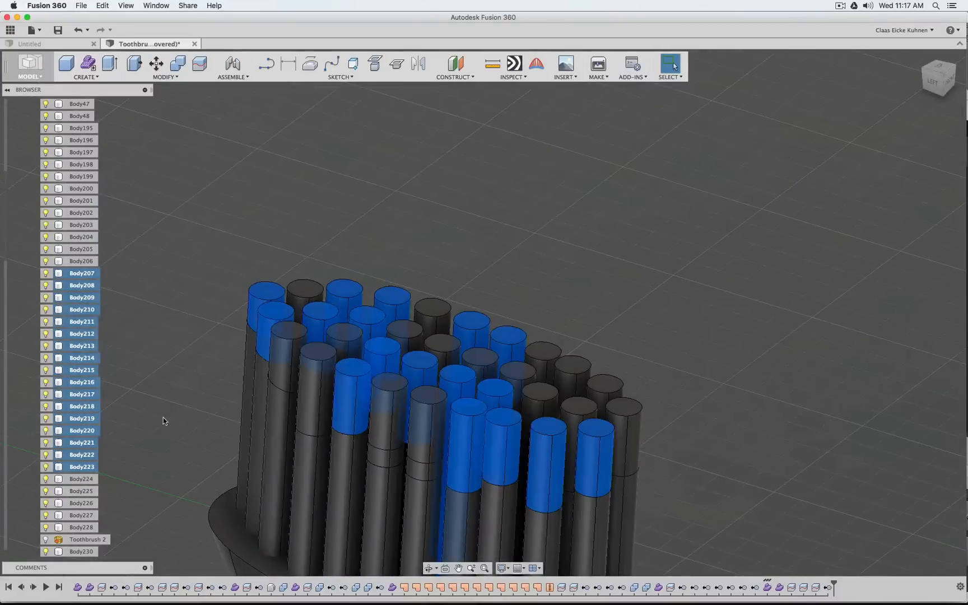
{"action": "left_click", "coordinate": [80, 479], "text": "shift"}
{"action": "left_click", "coordinate": [79, 491], "text": "shift"}
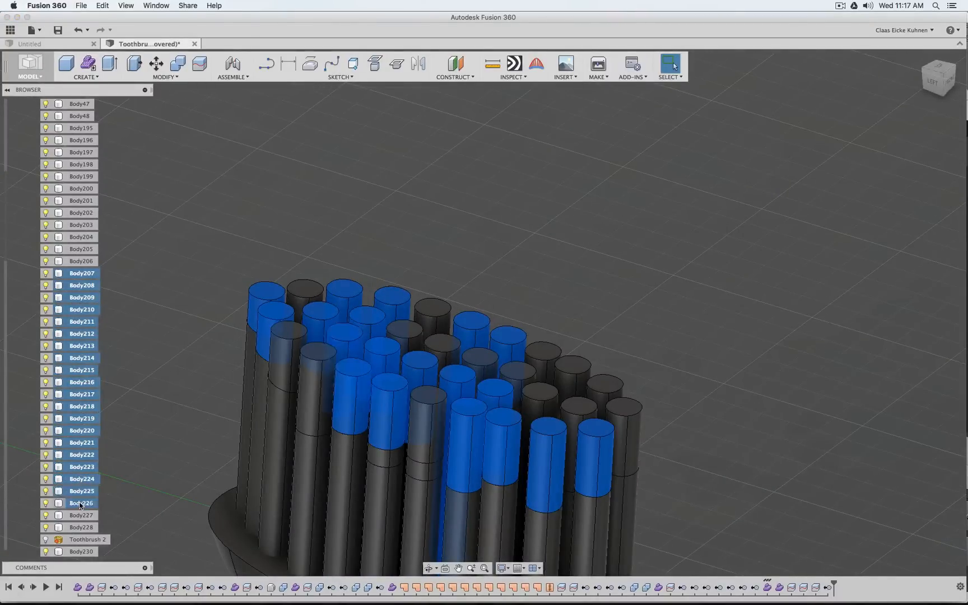
{"action": "left_click", "coordinate": [80, 503], "text": "shift"}
{"action": "left_click", "coordinate": [81, 515], "text": "shift"}
{"action": "left_click", "coordinate": [81, 527], "text": "shift"}
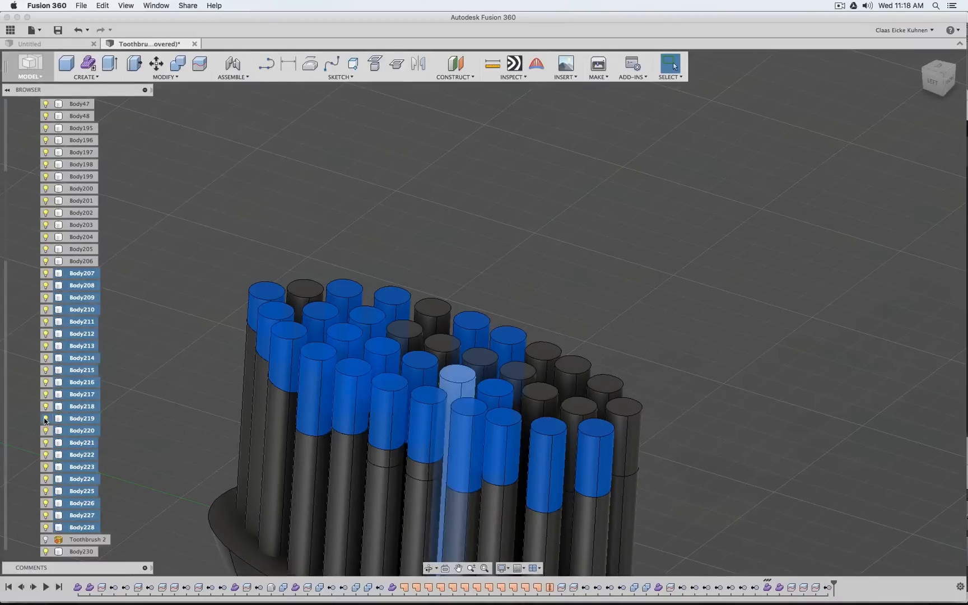
{"action": "left_click", "coordinate": [739, 231]}
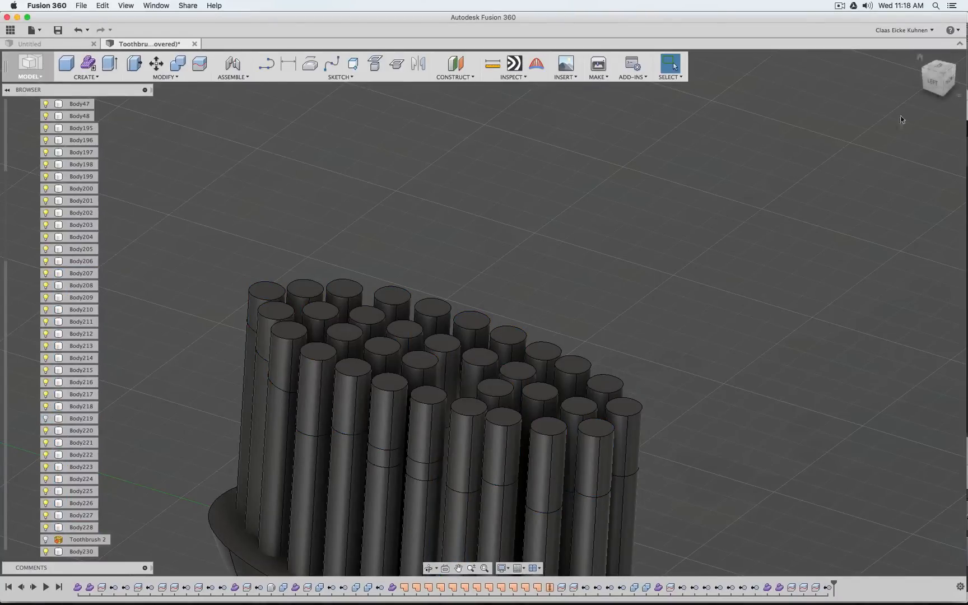
Delete the trim surface removal and the two most recent bristle row splits from the timeline, keeping the split at the brush tip
{"action": "left_click_drag", "start_coordinate": [937, 69], "coordinate": [778, 125]}
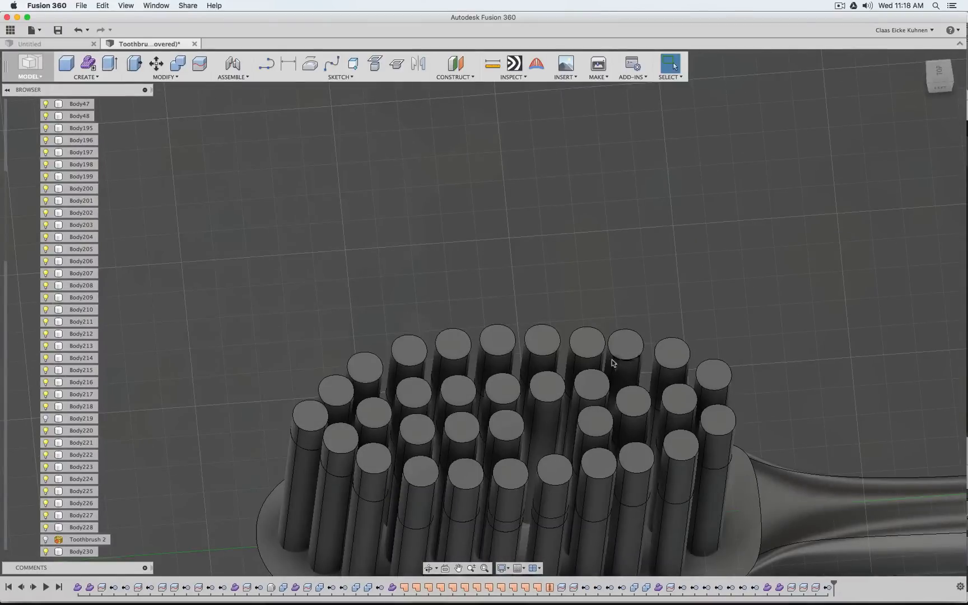
{"action": "left_click", "coordinate": [540, 427]}
{"action": "left_click", "coordinate": [940, 86]}
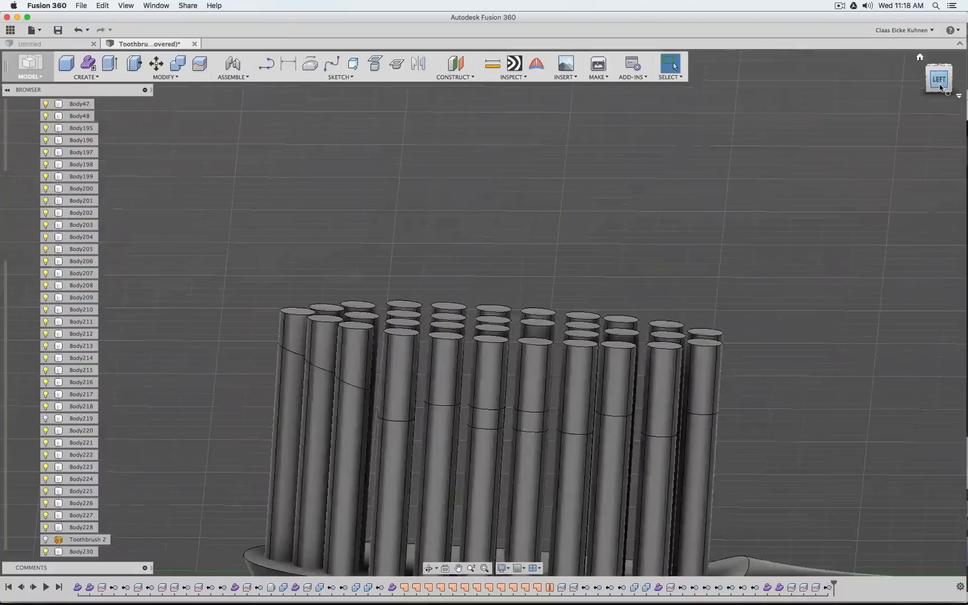
{"action": "left_click", "coordinate": [940, 87]}
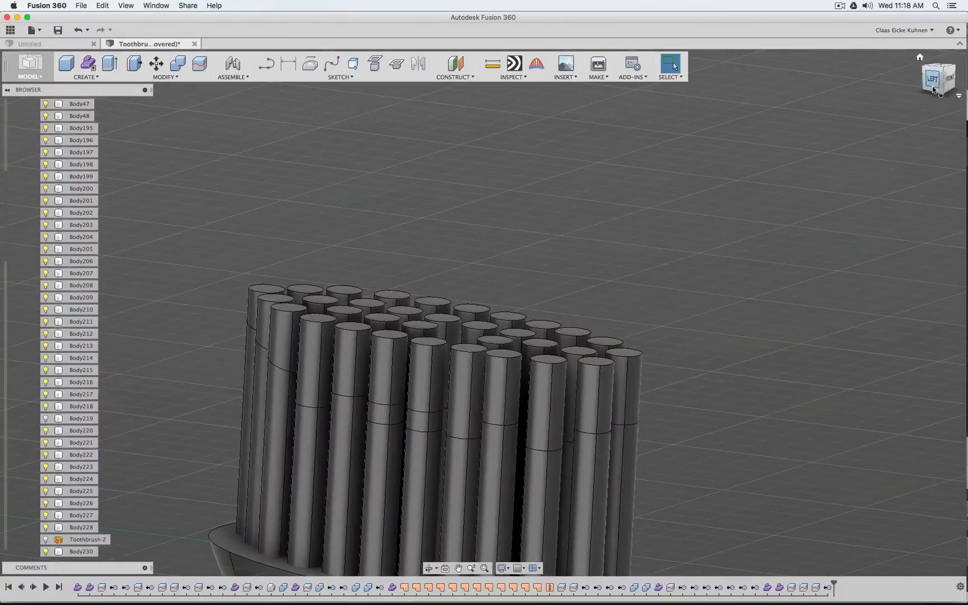
{"action": "left_click", "coordinate": [939, 78]}
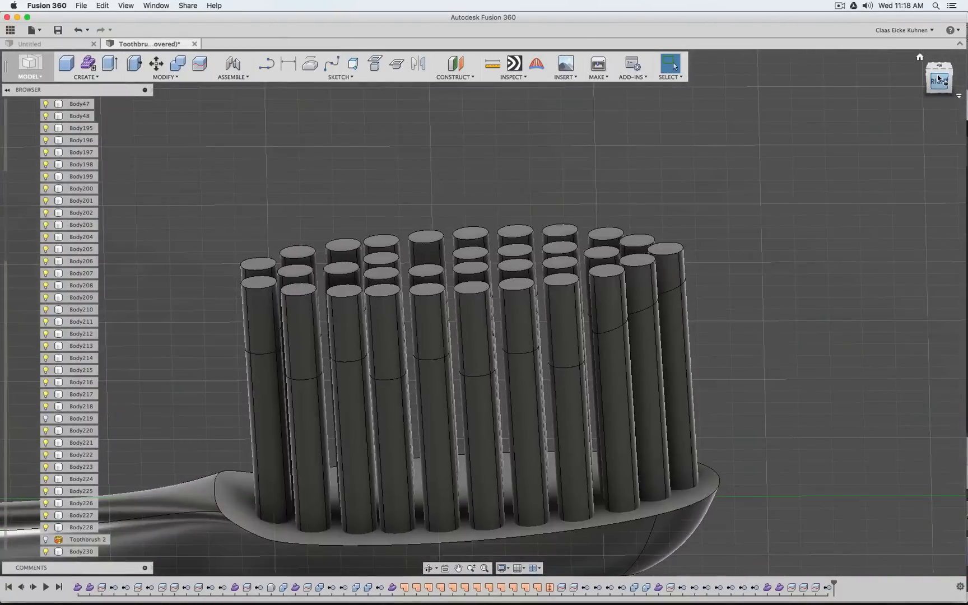
{"action": "left_click_drag", "start_coordinate": [937, 84], "coordinate": [917, 122]}
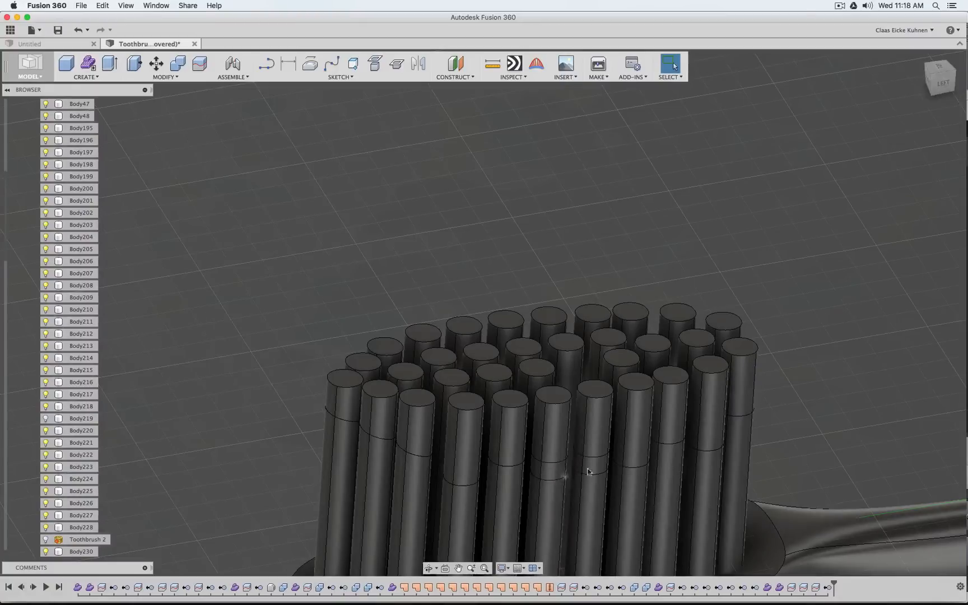
{"action": "left_click_drag", "start_coordinate": [831, 588], "coordinate": [821, 588]}
{"action": "left_click", "coordinate": [816, 588]}
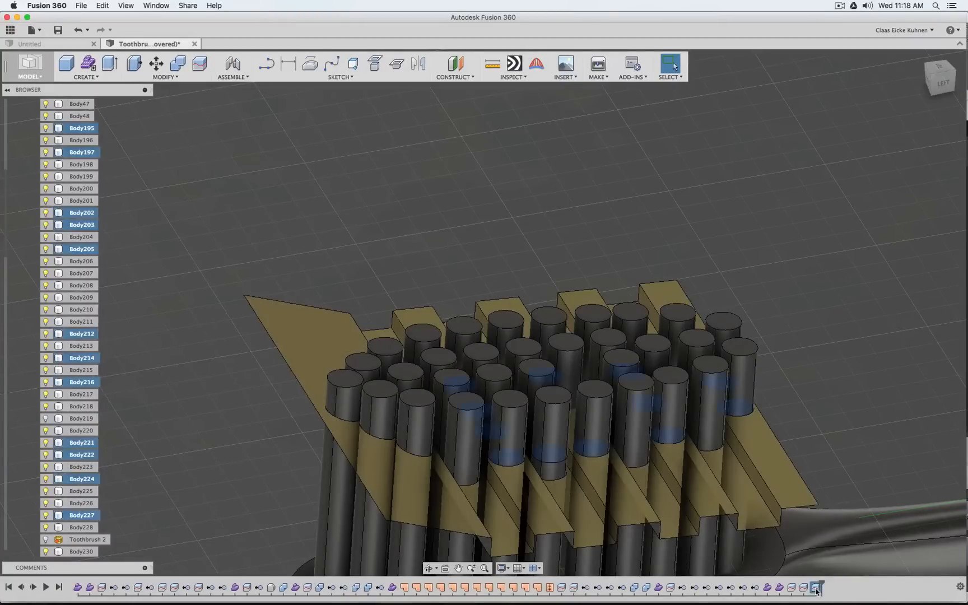
{"action": "key", "text": "Delete"}
{"action": "left_click", "coordinate": [803, 589]}
{"action": "key", "text": "Delete"}
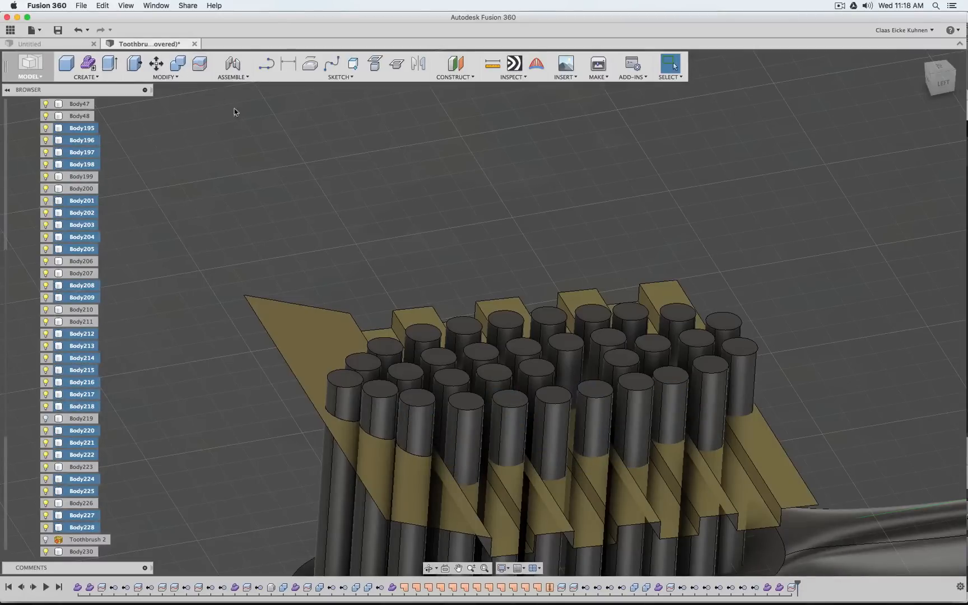
Split the 15 bristles of the four alternate low-step rows together, using the flat low step beside the sloped face with the splitting tool extended
{"action": "left_click", "coordinate": [200, 65]}
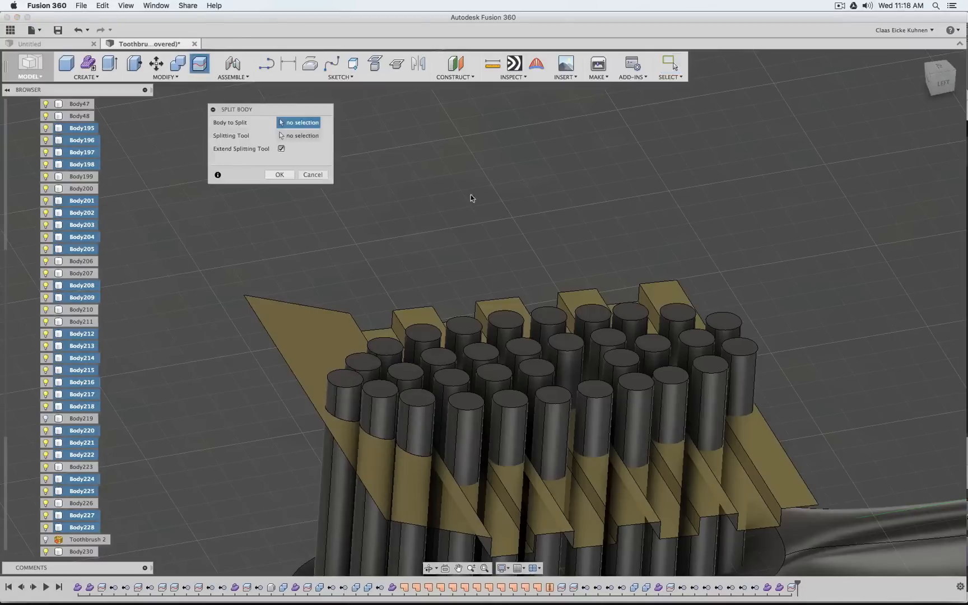
{"action": "left_click", "coordinate": [950, 87]}
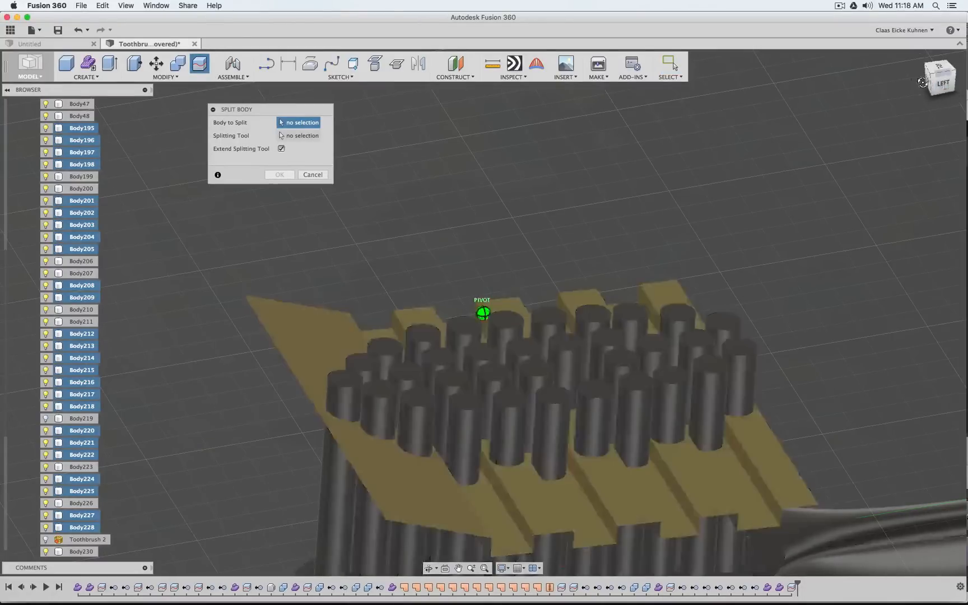
{"action": "left_click", "coordinate": [427, 387]}
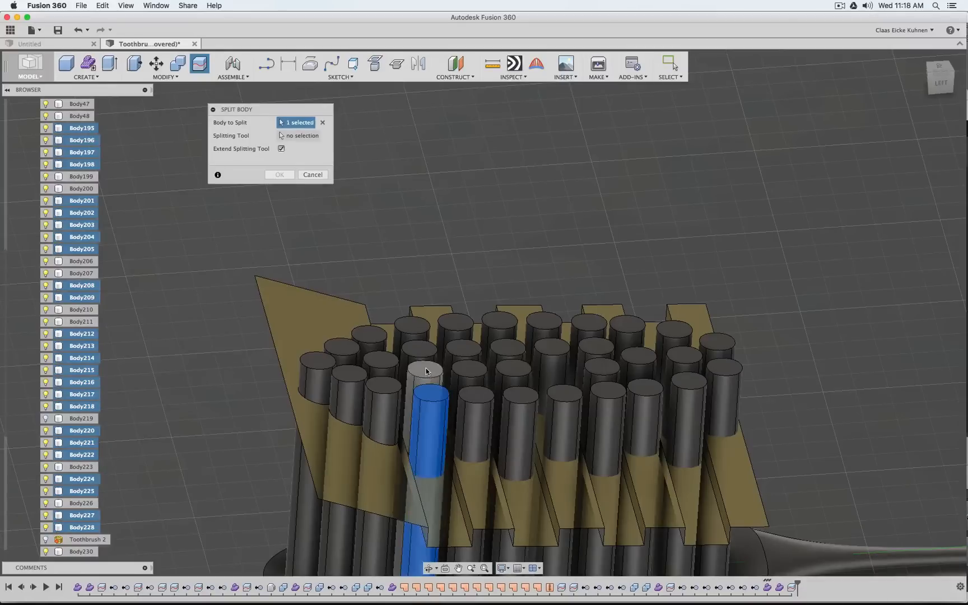
{"action": "left_click", "coordinate": [426, 370]}
{"action": "left_click", "coordinate": [420, 350]}
{"action": "left_click", "coordinate": [414, 334]}
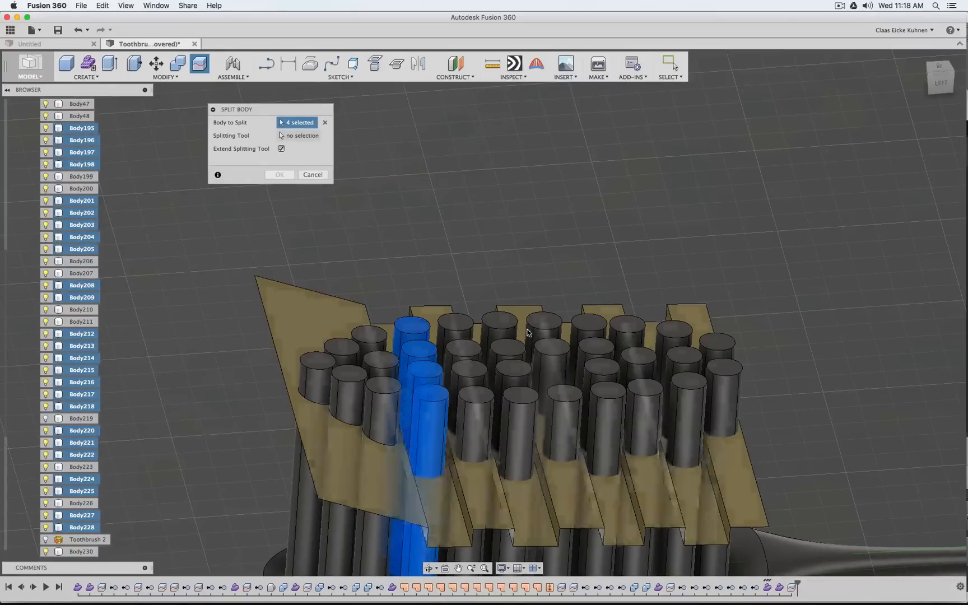
{"action": "left_click", "coordinate": [515, 410]}
{"action": "left_click", "coordinate": [511, 374]}
{"action": "left_click", "coordinate": [506, 352]}
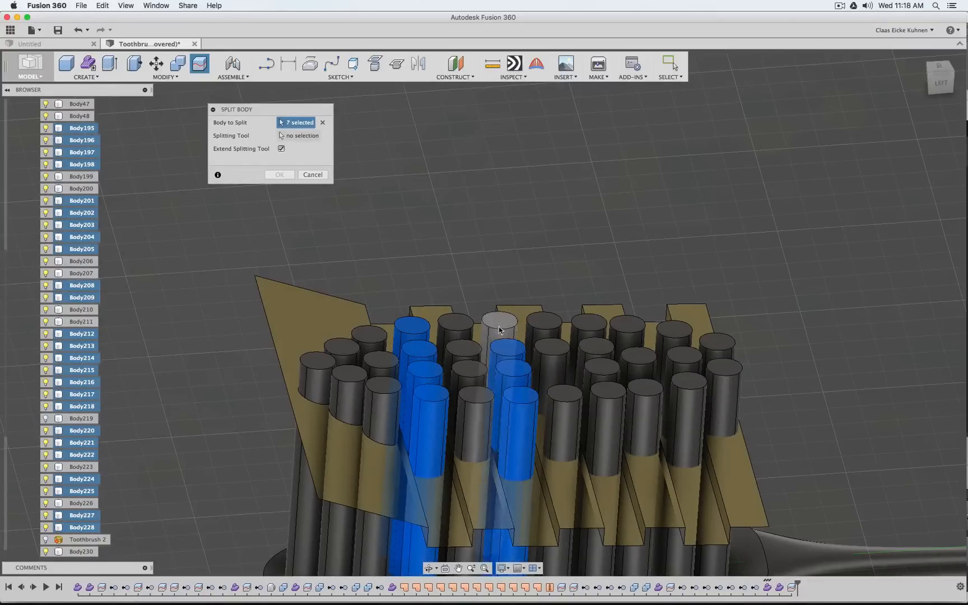
{"action": "left_click", "coordinate": [499, 328]}
{"action": "left_click", "coordinate": [608, 400]}
{"action": "left_click", "coordinate": [602, 371]}
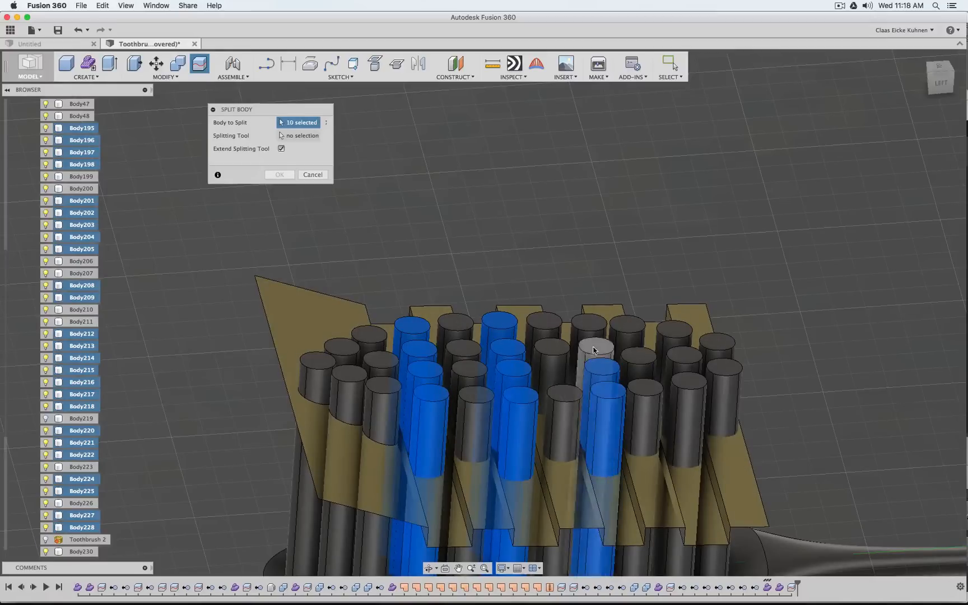
{"action": "left_click", "coordinate": [597, 350]}
{"action": "left_click", "coordinate": [585, 330]}
{"action": "left_click", "coordinate": [689, 393]}
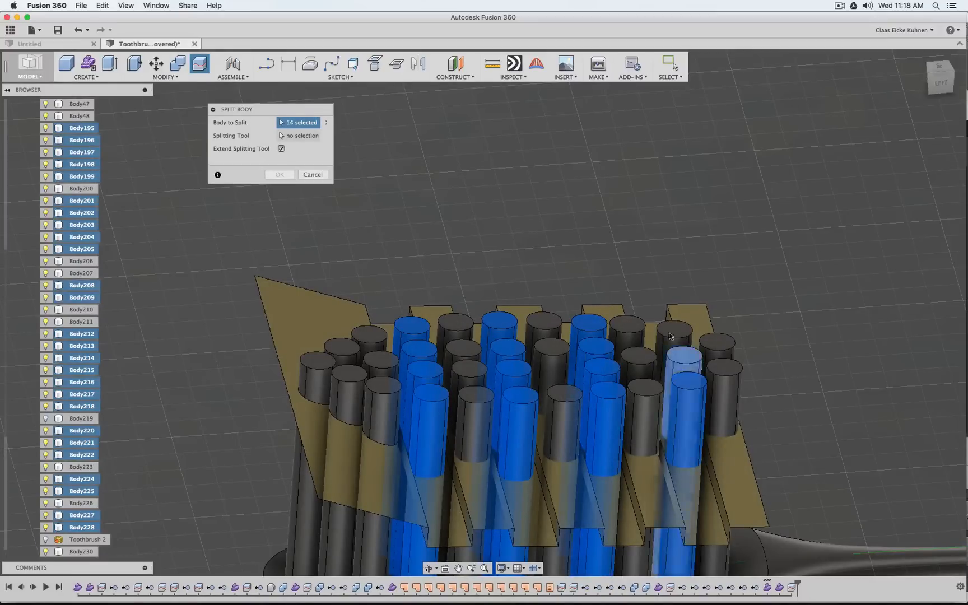
{"action": "left_click", "coordinate": [685, 361]}
{"action": "left_click", "coordinate": [674, 333]}
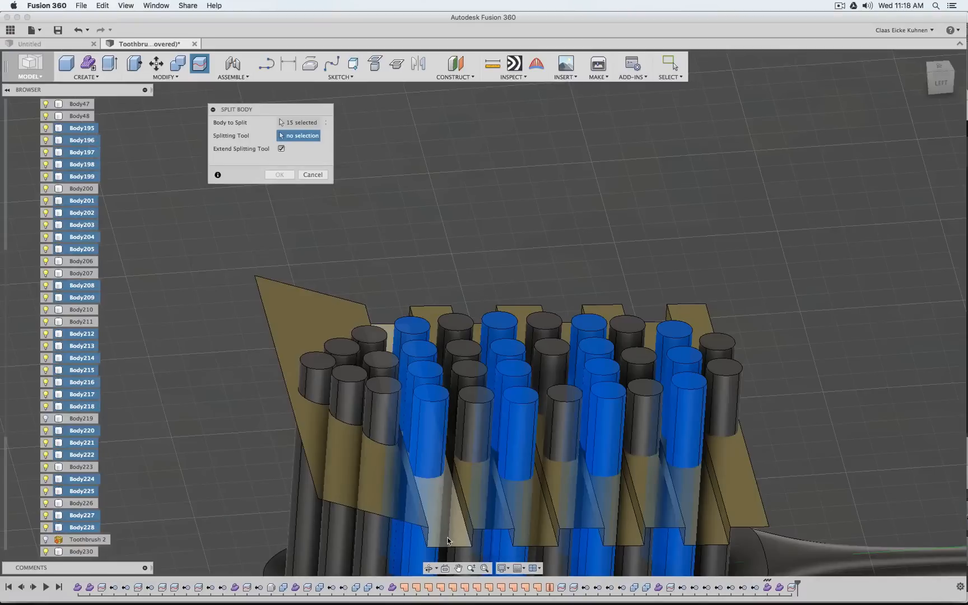
{"action": "left_click", "coordinate": [389, 329]}
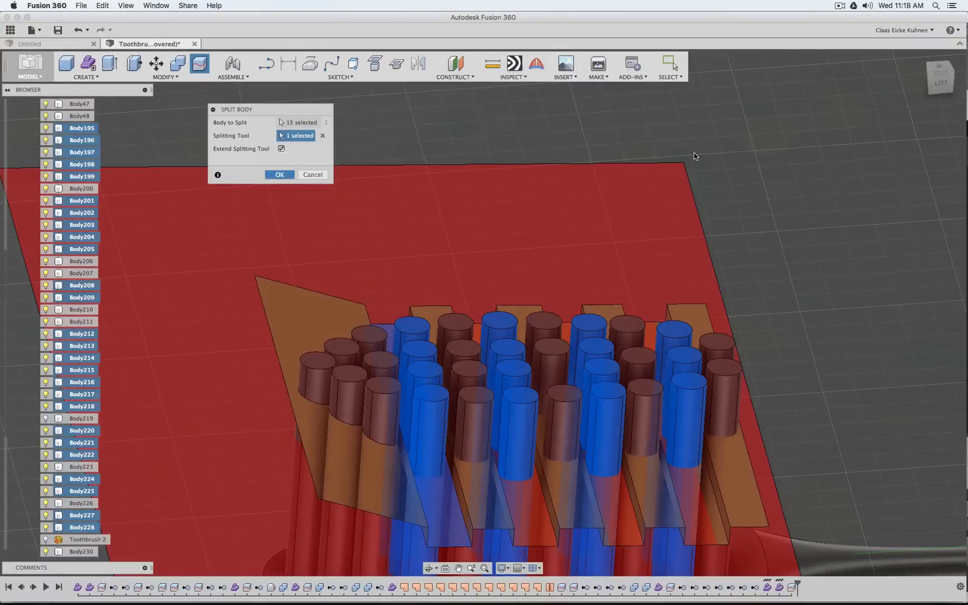
{"action": "key", "text": "Return"}
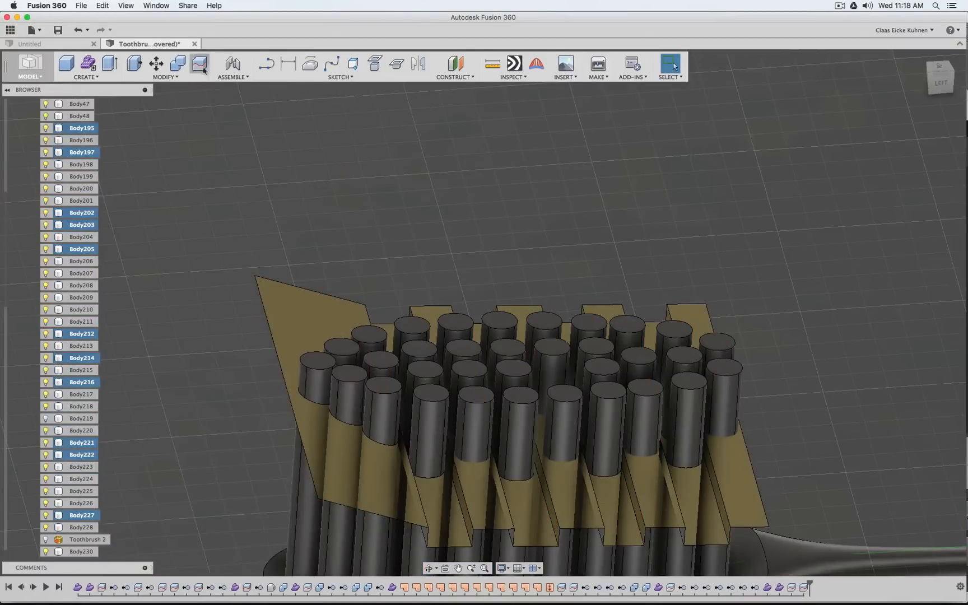
Split the 12 bristles of the four alternate high-step rows together, using the flat high step nearest the handle with the splitting tool extended
{"action": "left_click", "coordinate": [199, 65]}
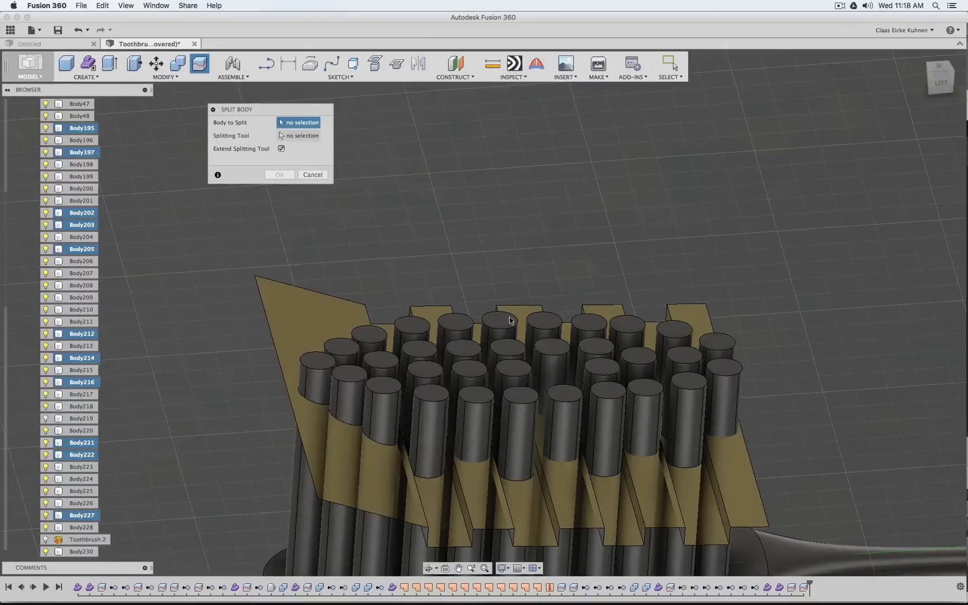
{"action": "left_click", "coordinate": [474, 411]}
{"action": "left_click", "coordinate": [469, 381]}
{"action": "left_click", "coordinate": [464, 359]}
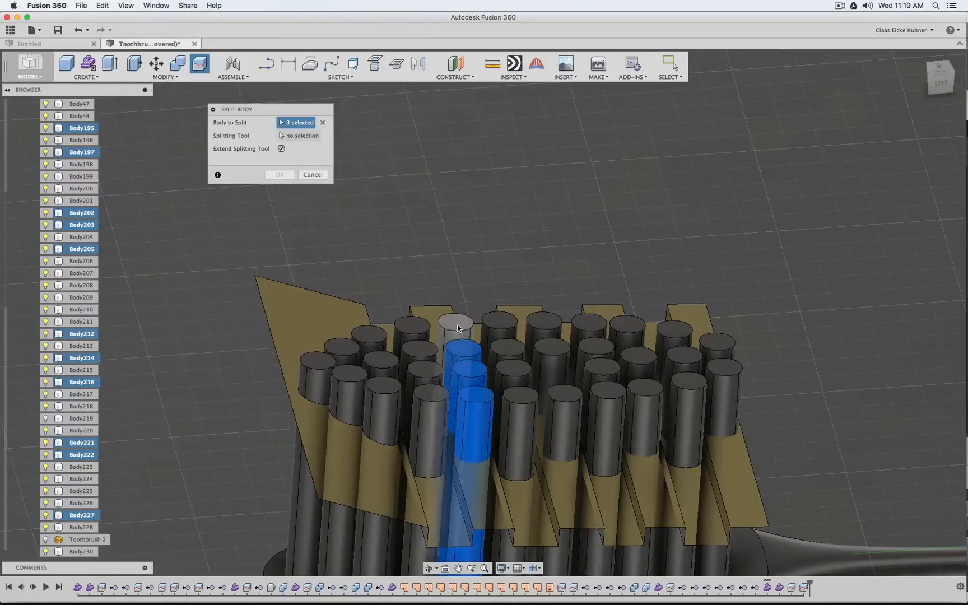
{"action": "left_click", "coordinate": [458, 329]}
{"action": "left_click", "coordinate": [547, 331]}
{"action": "left_click", "coordinate": [559, 354]}
{"action": "left_click", "coordinate": [565, 397]}
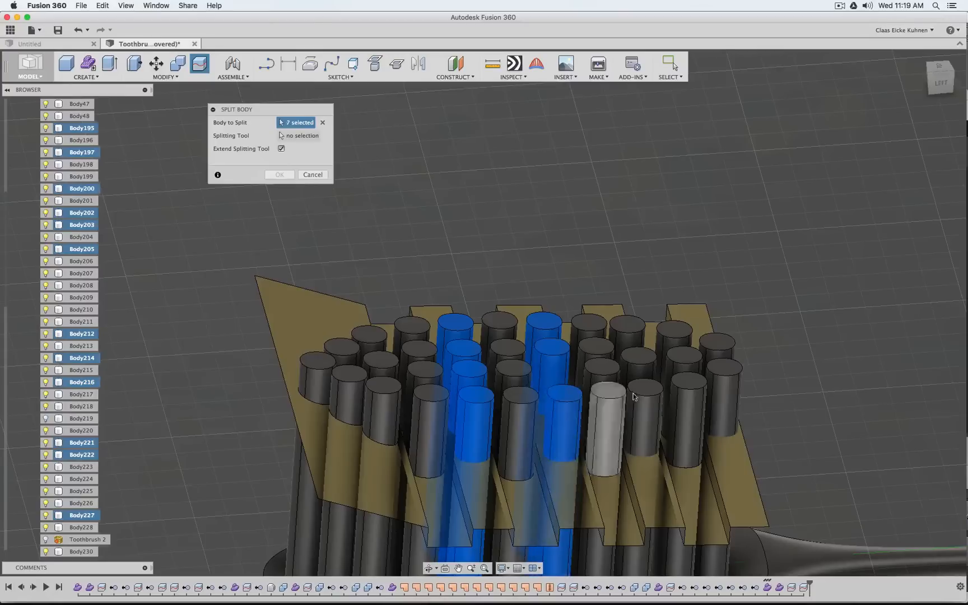
{"action": "left_click", "coordinate": [637, 383]}
{"action": "left_click", "coordinate": [639, 360]}
{"action": "left_click", "coordinate": [628, 330]}
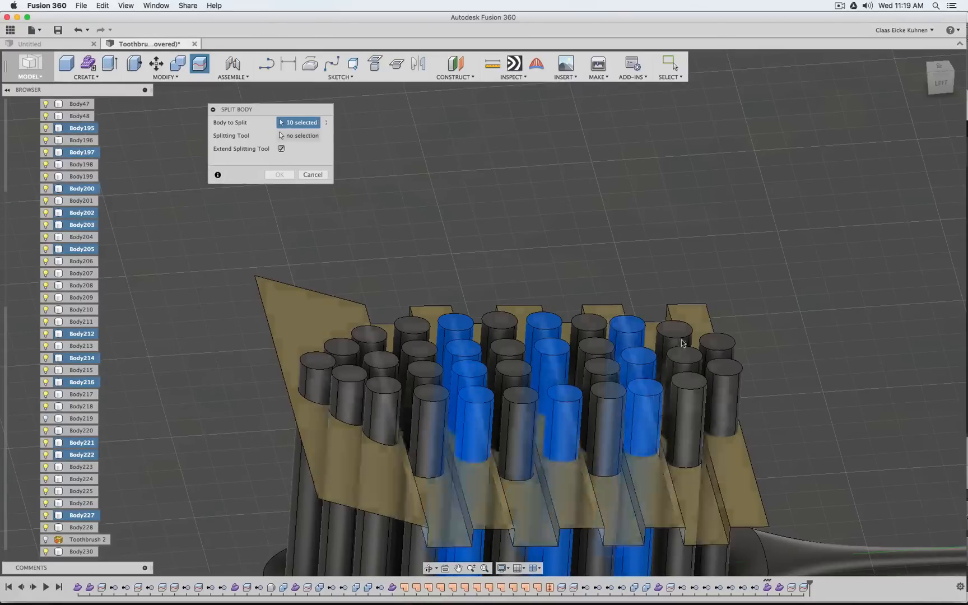
{"action": "left_click", "coordinate": [716, 344]}
{"action": "left_click", "coordinate": [723, 369]}
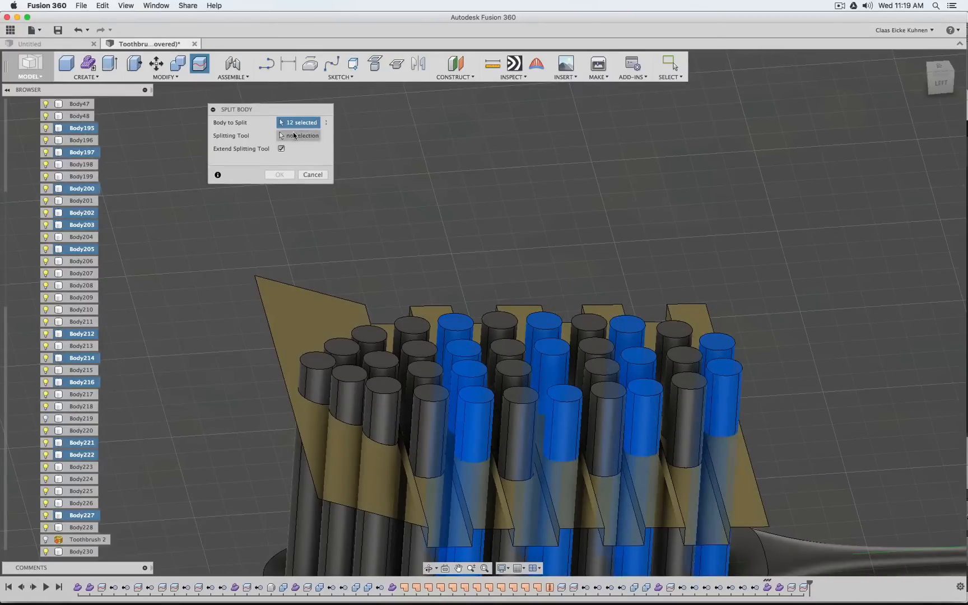
{"action": "left_click", "coordinate": [294, 136]}
{"action": "left_click", "coordinate": [754, 493]}
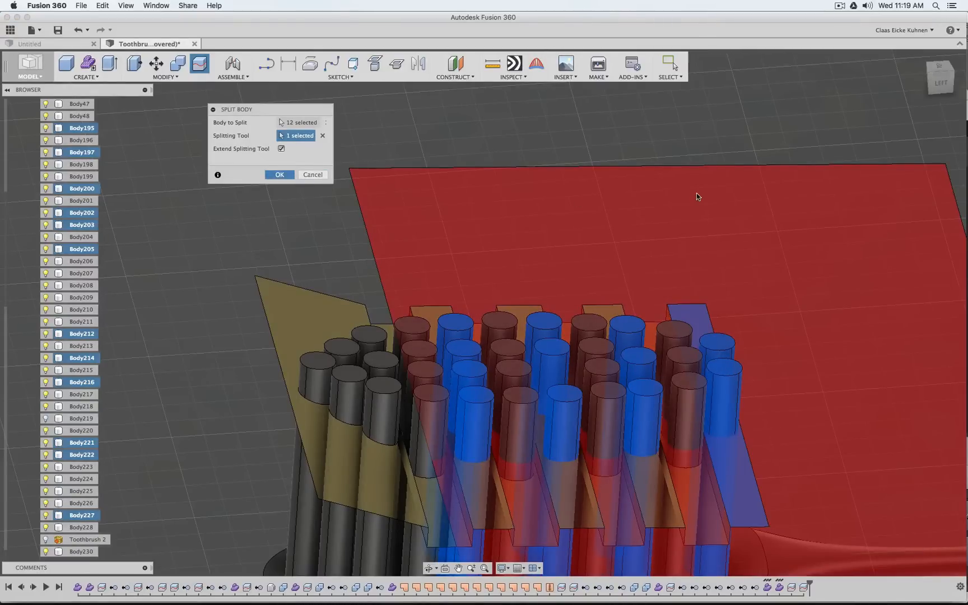
{"action": "key", "text": "Return"}
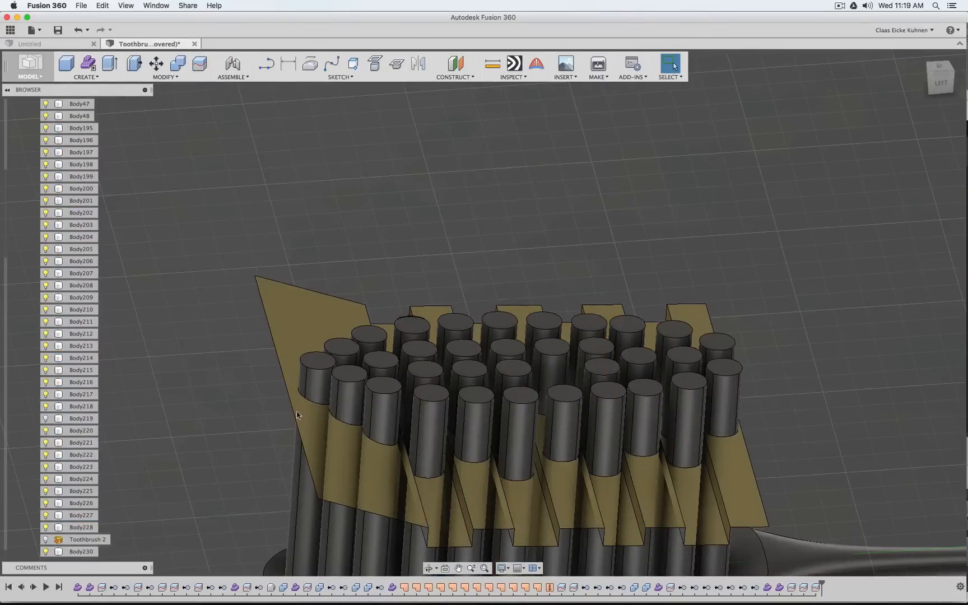
Remove the trim surface Body229 (17) from the brush head
{"action": "left_click", "coordinate": [302, 297]}
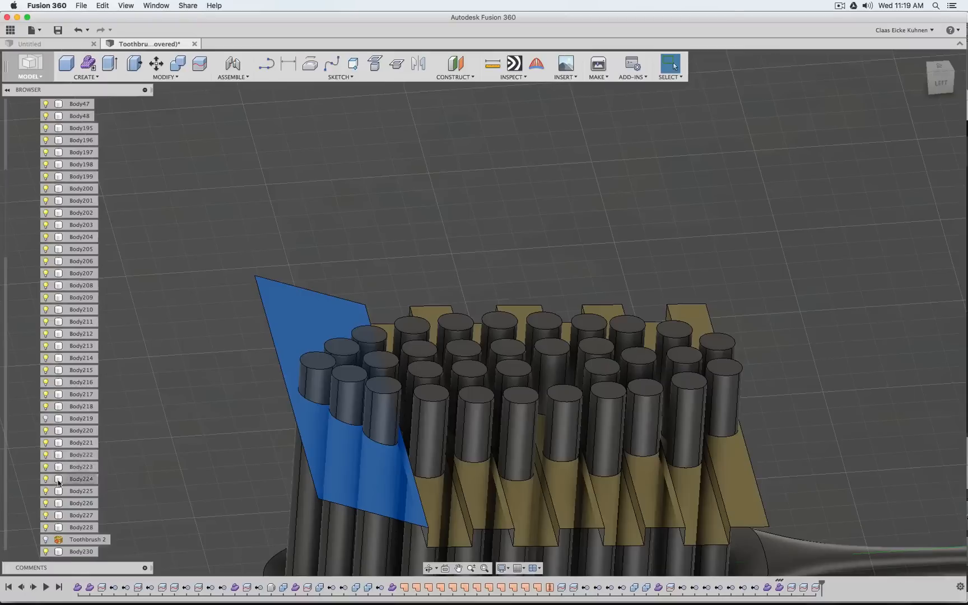
{"action": "scroll", "coordinate": [58, 474], "scroll_direction": "down", "scroll_amount": 5}
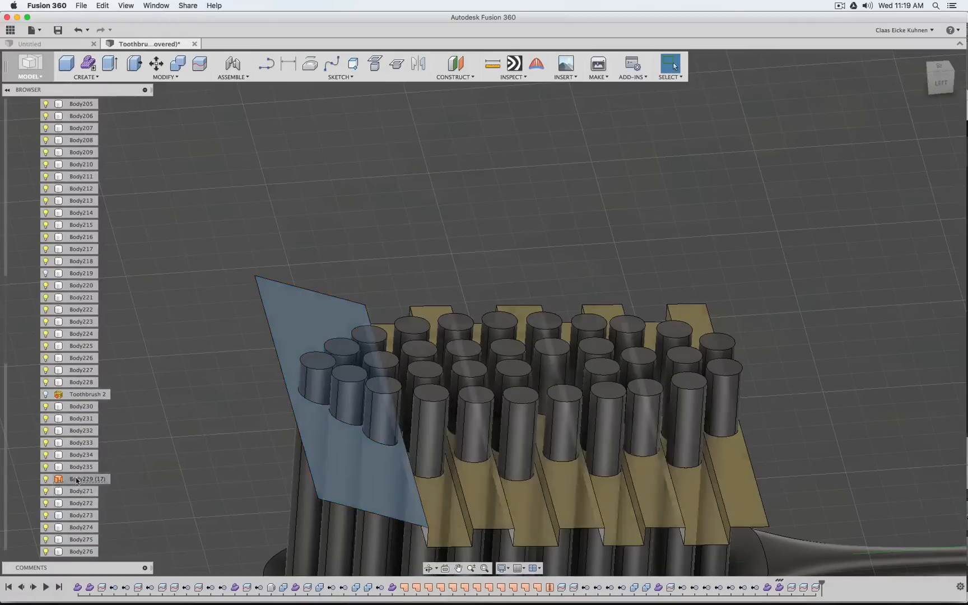
{"action": "left_click", "coordinate": [73, 479]}
{"action": "right_click", "coordinate": [78, 479]}
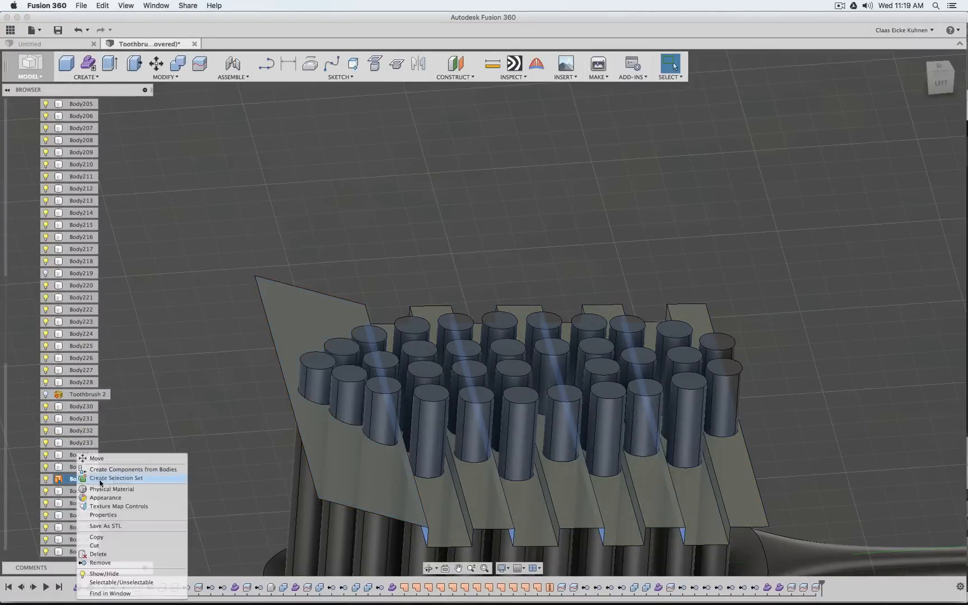
{"action": "left_click", "coordinate": [117, 563]}
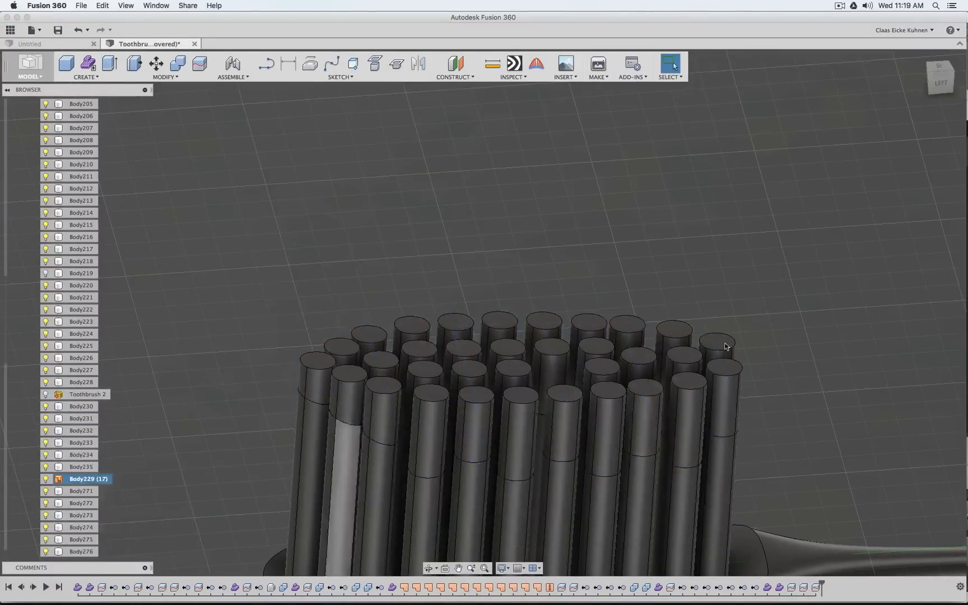
Check from both sides of the brush head which bristle parts belong to Body277, Body230 and Body223 through Body228
{"action": "left_click", "coordinate": [940, 83]}
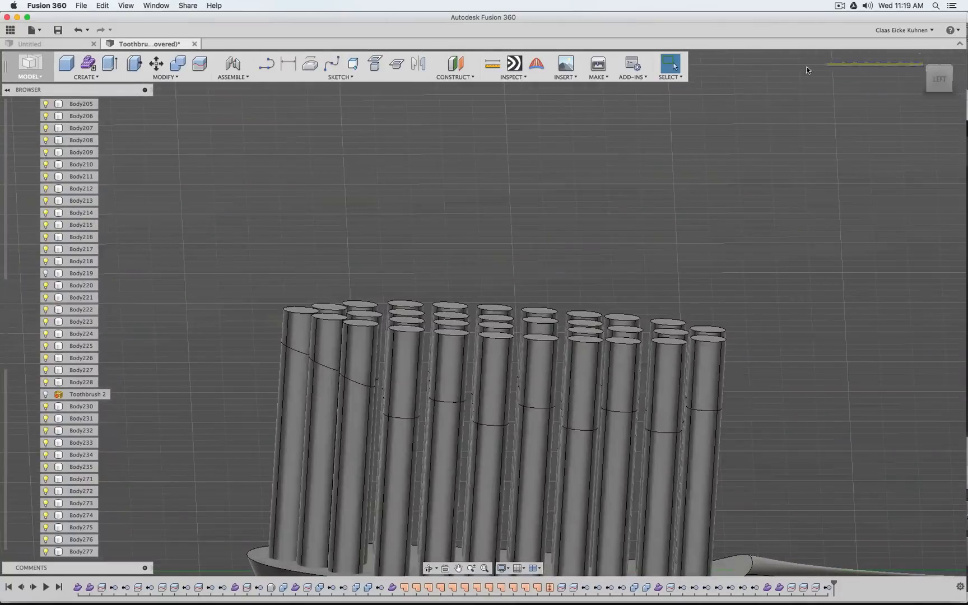
{"action": "left_click_drag", "start_coordinate": [944, 81], "coordinate": [927, 89]}
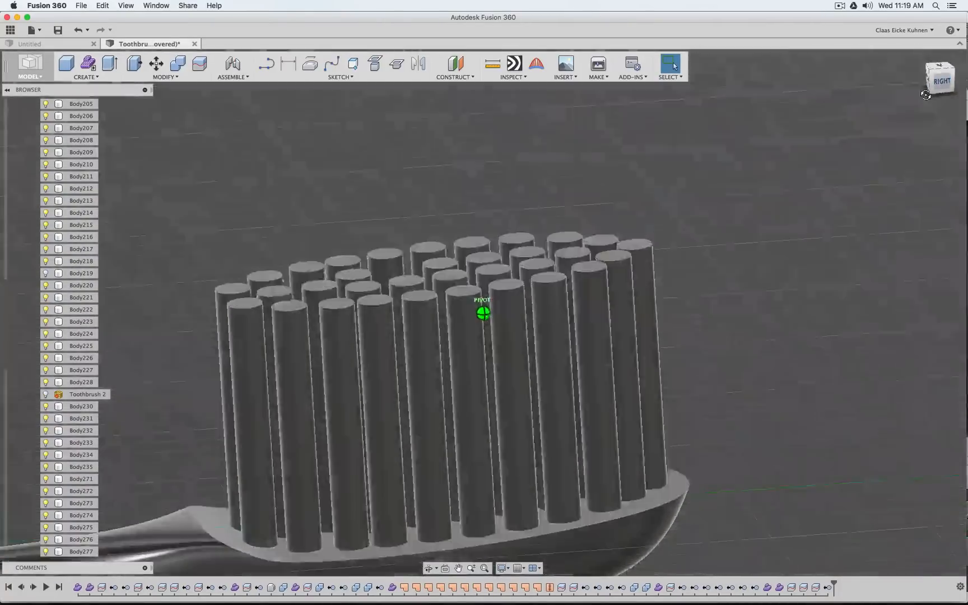
{"action": "left_click", "coordinate": [73, 552]}
{"action": "left_click", "coordinate": [76, 406]}
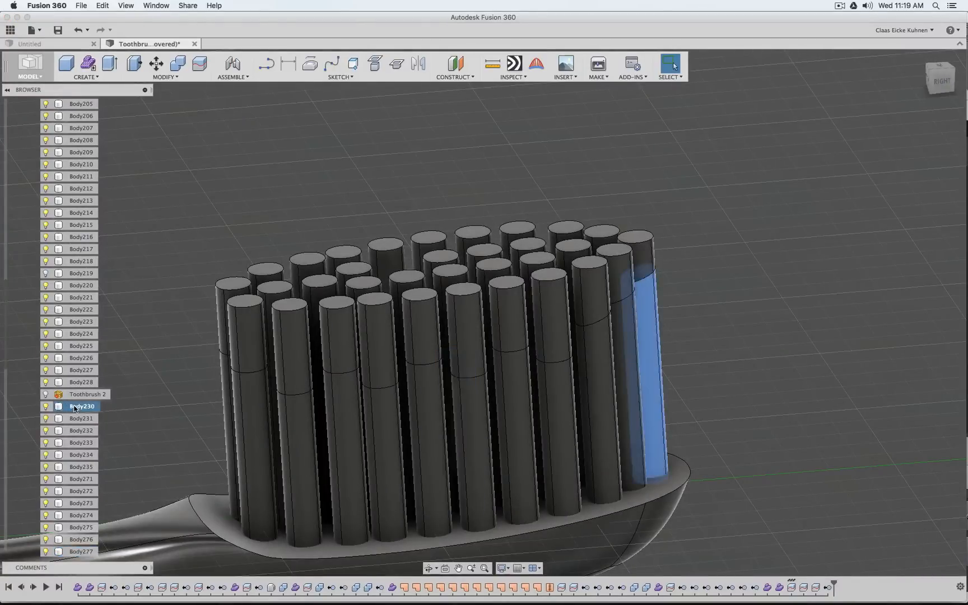
{"action": "left_click", "coordinate": [76, 324], "text": "super"}
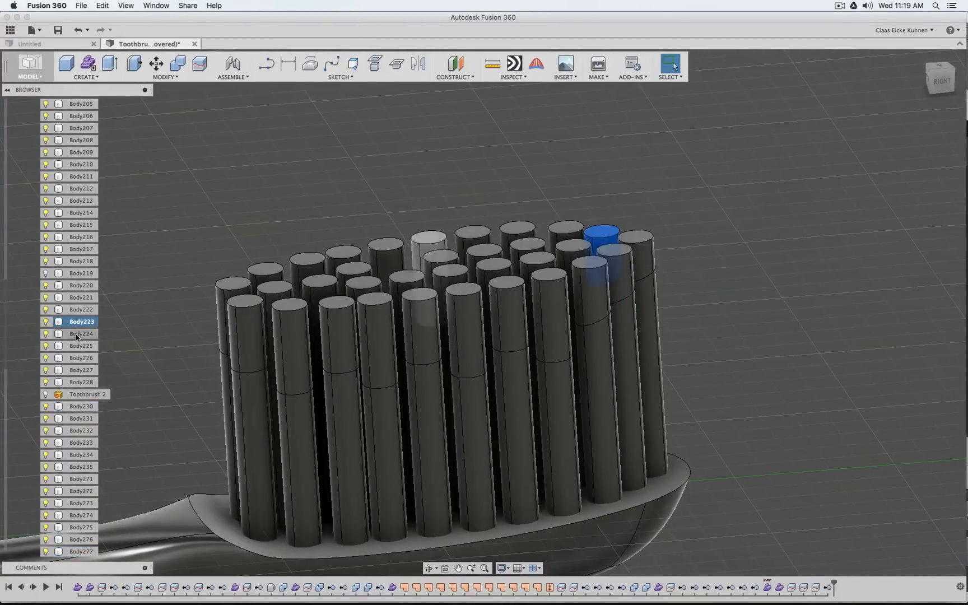
{"action": "left_click", "coordinate": [78, 334]}
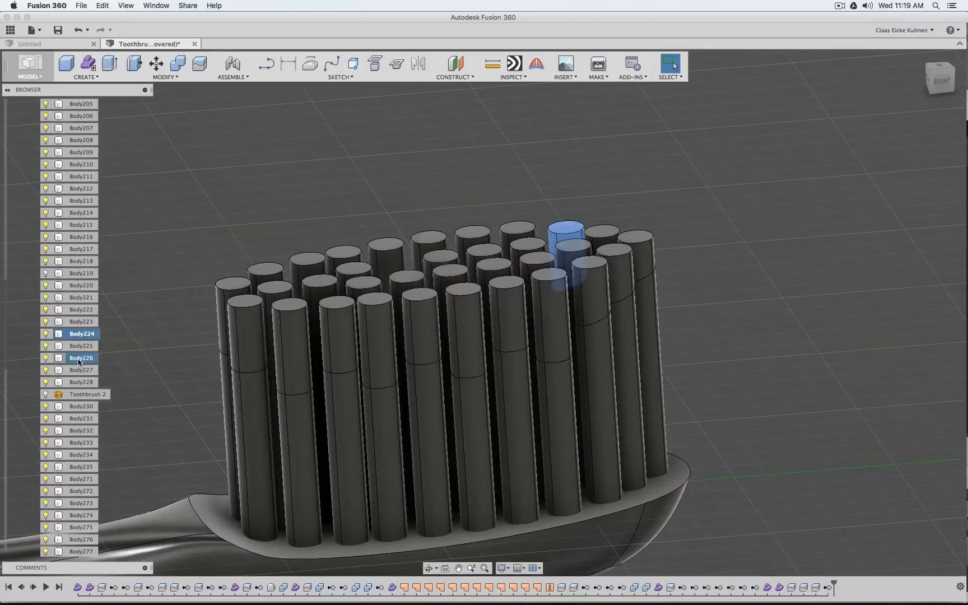
{"action": "left_click", "coordinate": [81, 370]}
{"action": "left_click", "coordinate": [81, 382]}
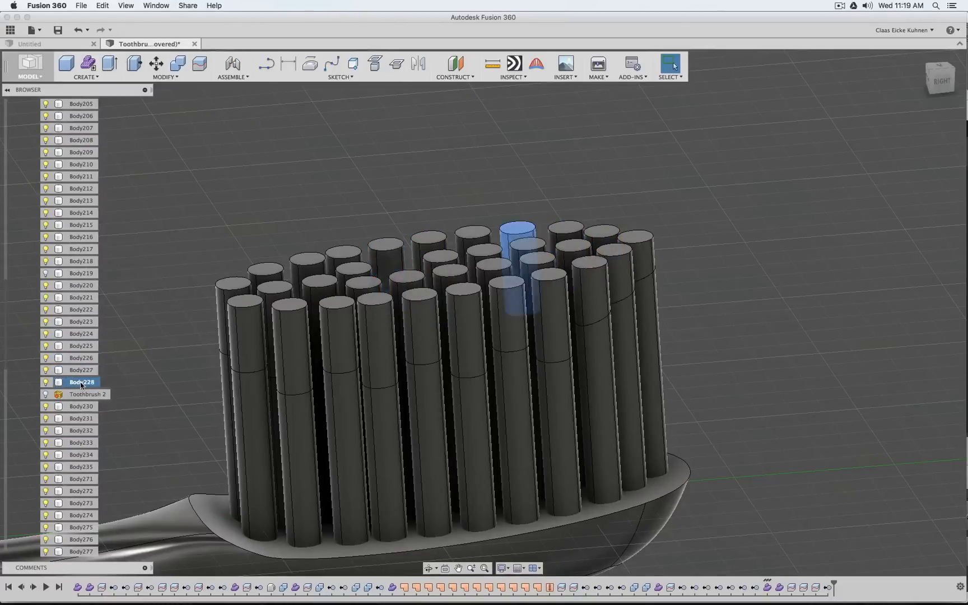
{"action": "left_click", "coordinate": [82, 406]}
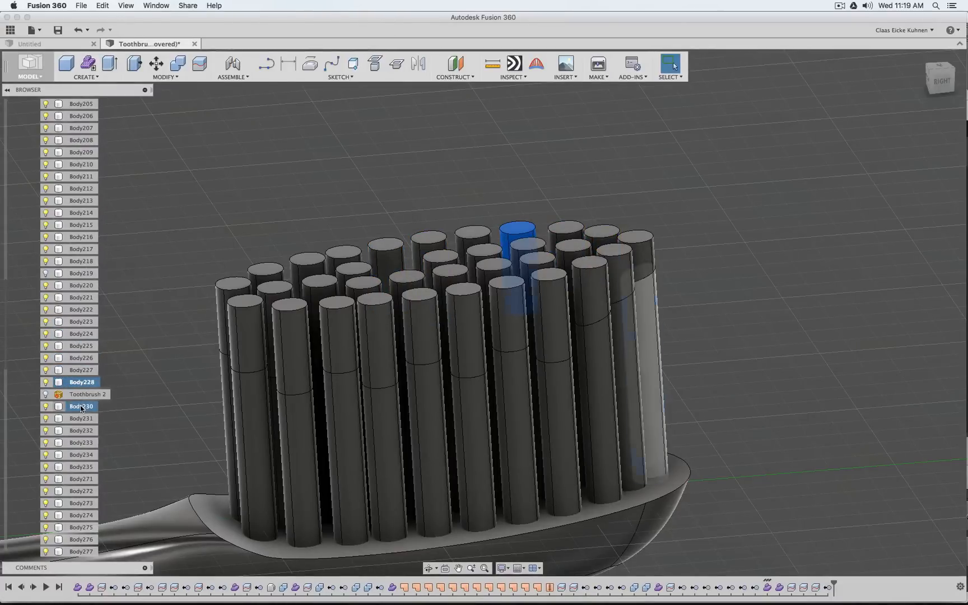
{"action": "left_click", "coordinate": [80, 381]}
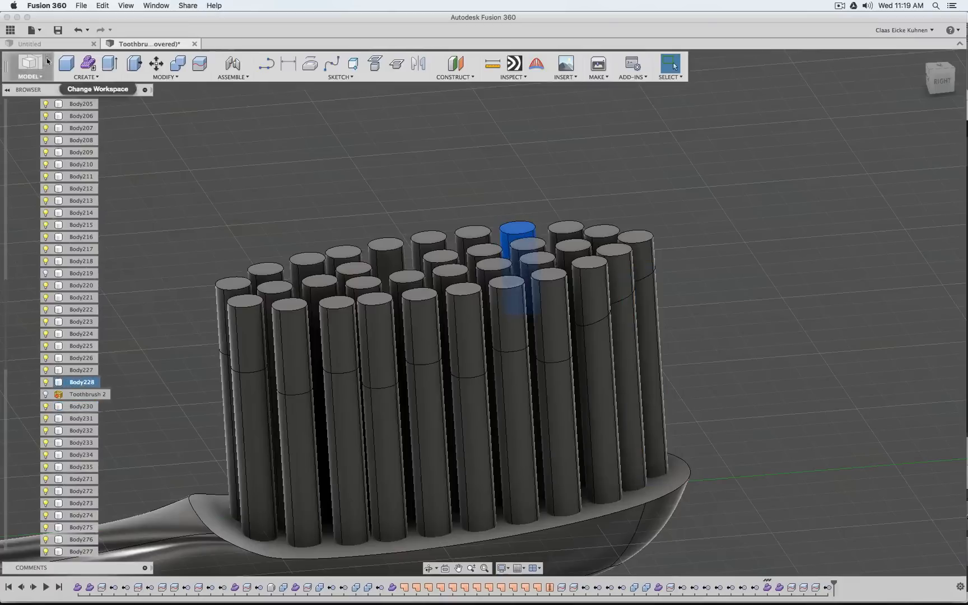
Select Body205 through Body228 to look for full-length bristles among the cut-off tops, and inspect the bristle layout from above
{"action": "left_click", "coordinate": [76, 104], "text": "shift"}
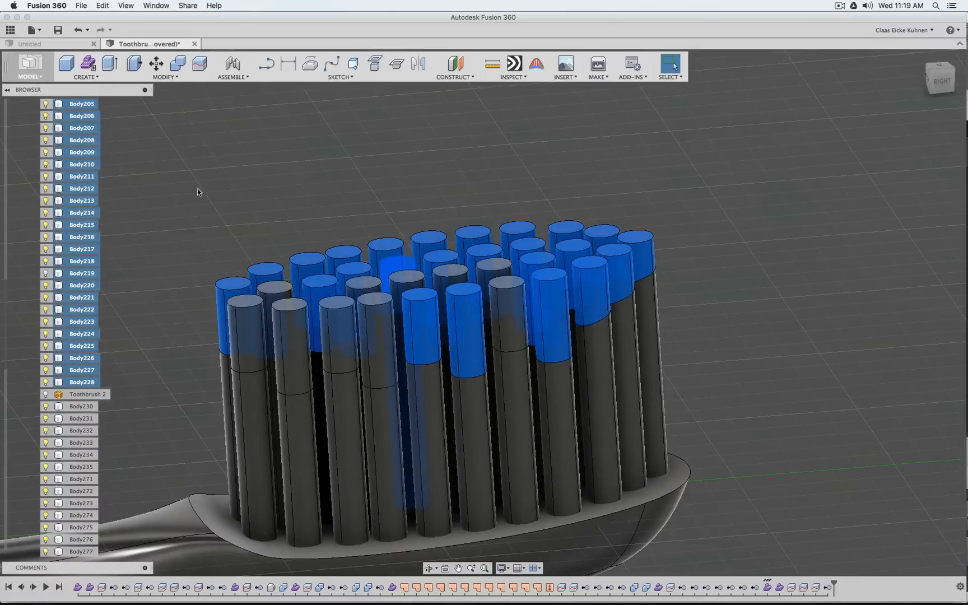
{"action": "mouse_move", "coordinate": [936, 80]}
{"action": "left_mouse_down"}
{"action": "mouse_move", "coordinate": [964, 83]}
{"action": "mouse_move", "coordinate": [959, 73]}
{"action": "mouse_move", "coordinate": [943, 106]}
{"action": "left_mouse_up"}
{"action": "left_click", "coordinate": [631, 380]}
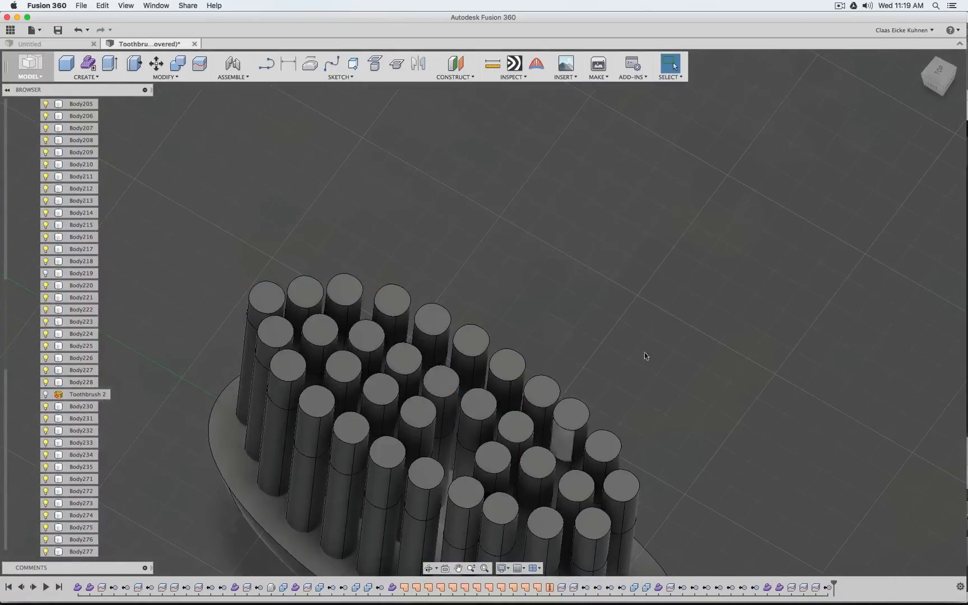
{"action": "middle_click_drag", "start_coordinate": [676, 237], "coordinate": [720, 135]}
{"action": "scroll", "coordinate": [745, 151], "scroll_direction": "down", "scroll_amount": 1}
{"action": "left_click_drag", "start_coordinate": [937, 76], "coordinate": [938, 85]}
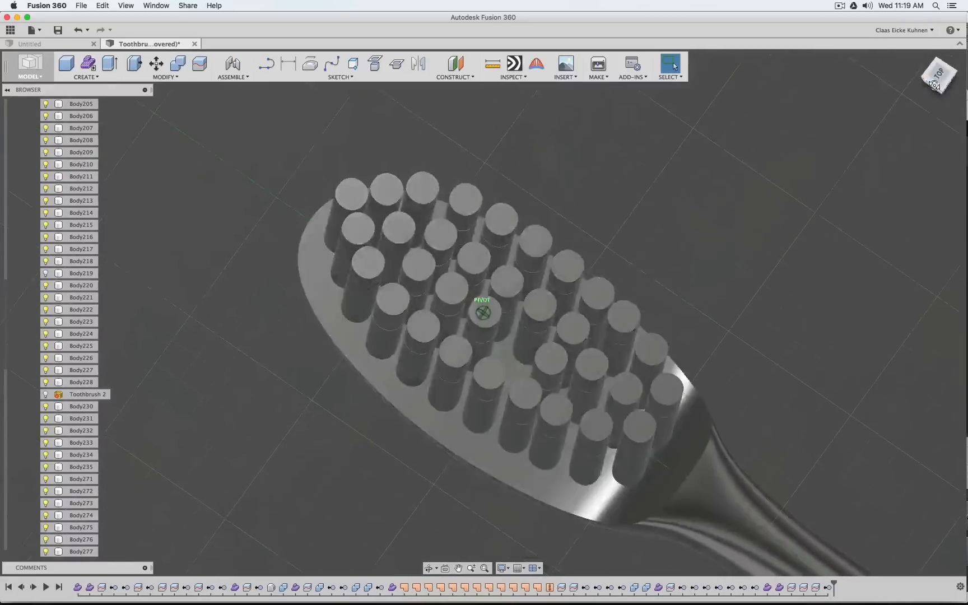
Undo the trim surface removal and both row splits, continuing back past the timeline deletion and the hiding of Body219
{"action": "key", "text": "super+z"}
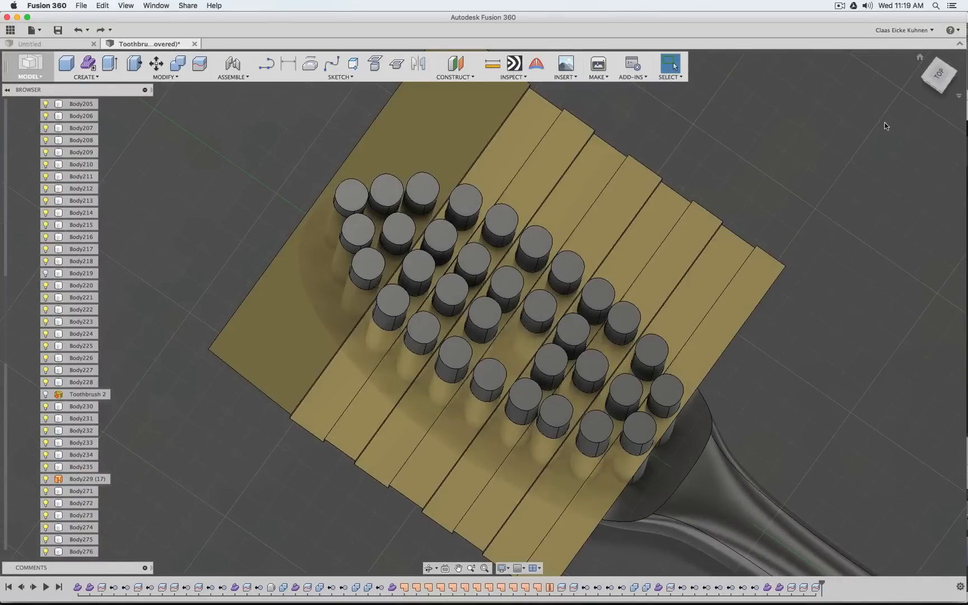
{"action": "key", "text": "super+z"}
{"action": "mouse_move", "coordinate": [939, 78]}
{"action": "left_mouse_down"}
{"action": "mouse_move", "coordinate": [938, 55]}
{"action": "mouse_move", "coordinate": [939, 65]}
{"action": "left_mouse_up"}
{"action": "key", "text": "super+z"}
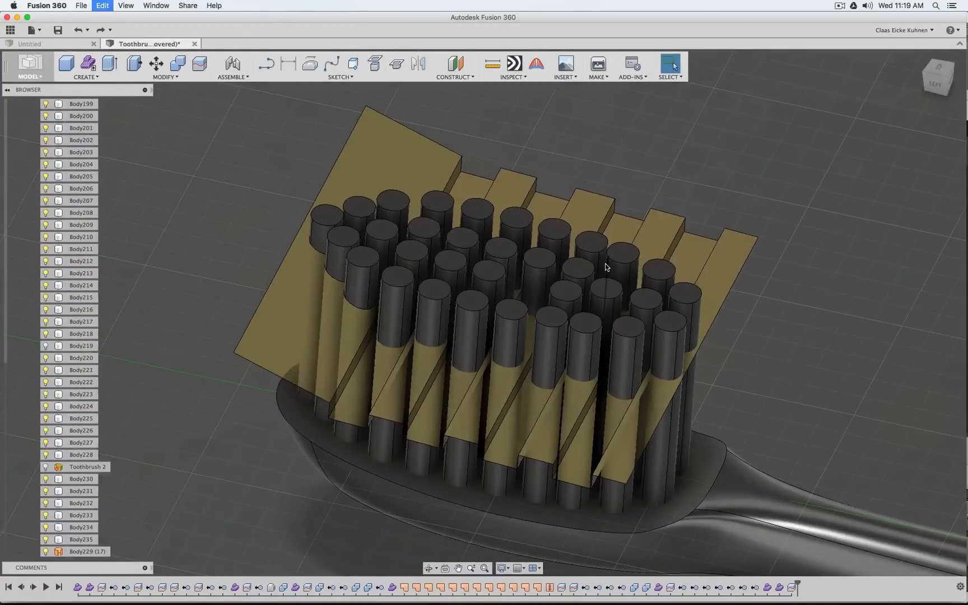
{"action": "key", "text": "super+shift+z"}
{"action": "key", "text": "super+z"}
{"action": "key", "text": "super+z"}
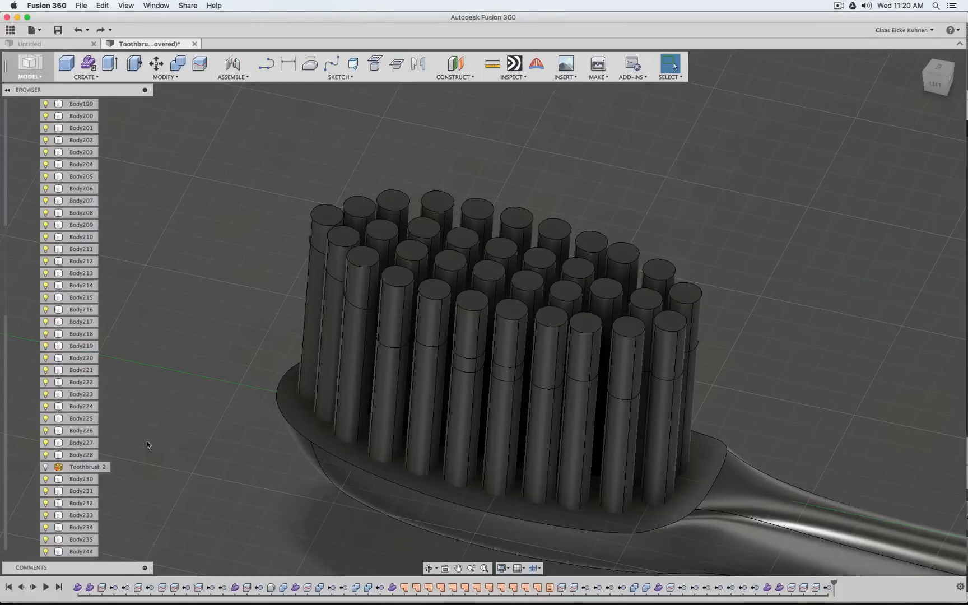
Delete the trim surface removal and the two bristle row splits before it from the end of the timeline
{"action": "left_click_drag", "start_coordinate": [6, 303], "coordinate": [191, 470]}
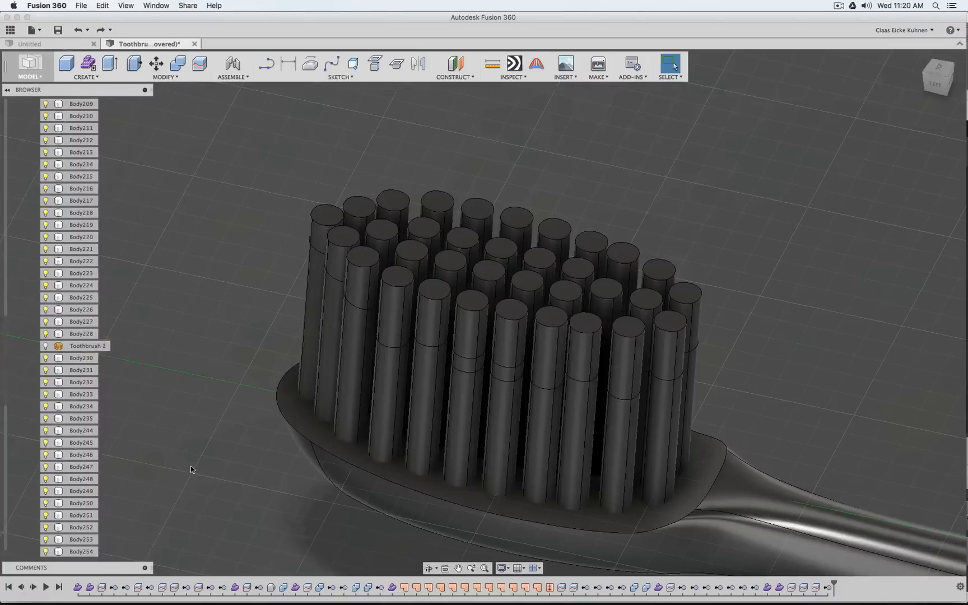
{"action": "left_click", "coordinate": [831, 589]}
{"action": "left_click", "coordinate": [804, 590], "text": "shift"}
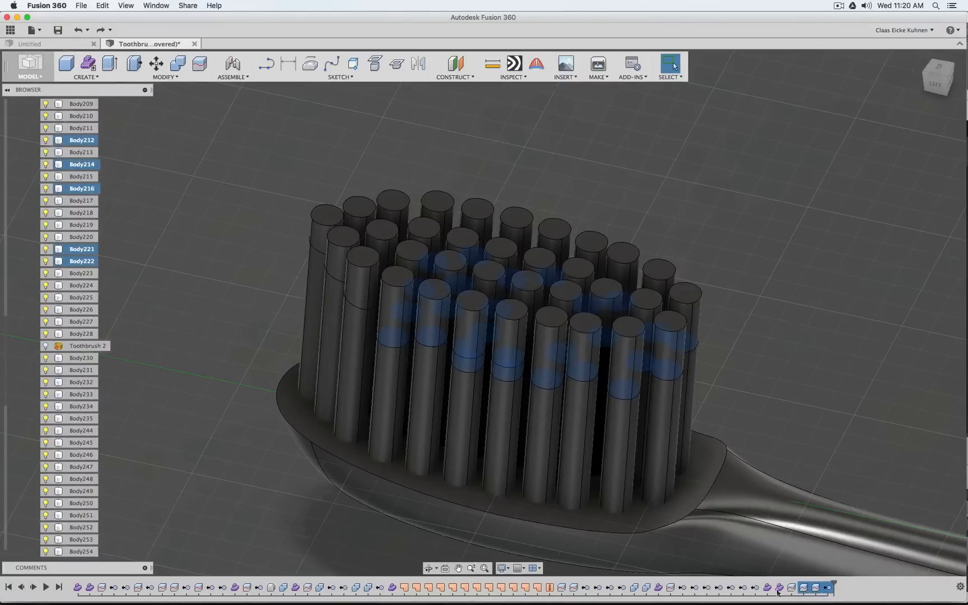
{"action": "key", "text": "Delete"}
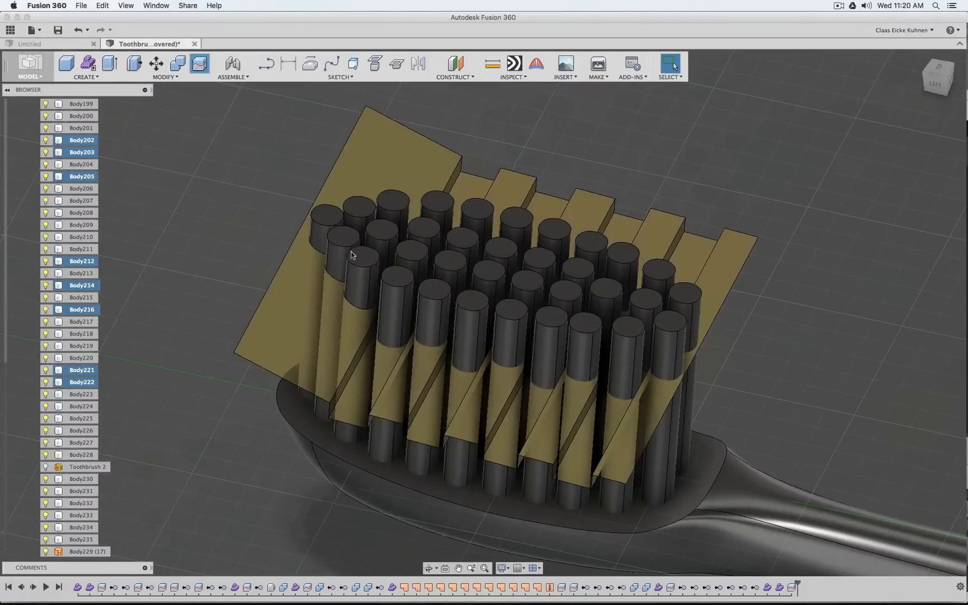
Split the 15 bristles of the four alternate low-step rows again, using the flat low step beside the sloped face as the extended splitting tool
{"action": "left_click", "coordinate": [402, 288]}
{"action": "left_click", "coordinate": [416, 254]}
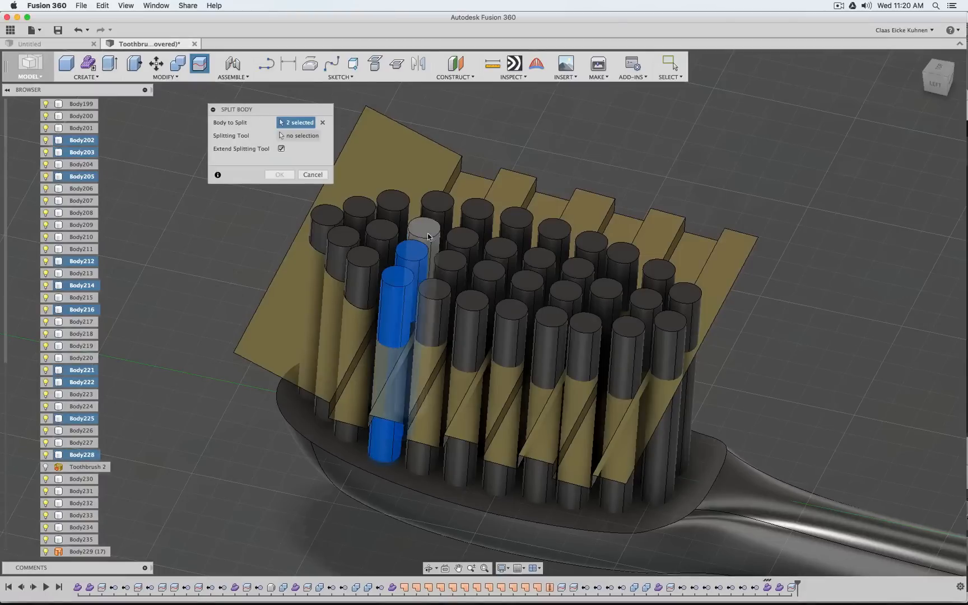
{"action": "left_click", "coordinate": [425, 232]}
{"action": "left_click", "coordinate": [437, 203]}
{"action": "left_click", "coordinate": [473, 300]}
{"action": "left_click", "coordinate": [489, 272]}
{"action": "left_click", "coordinate": [507, 244]}
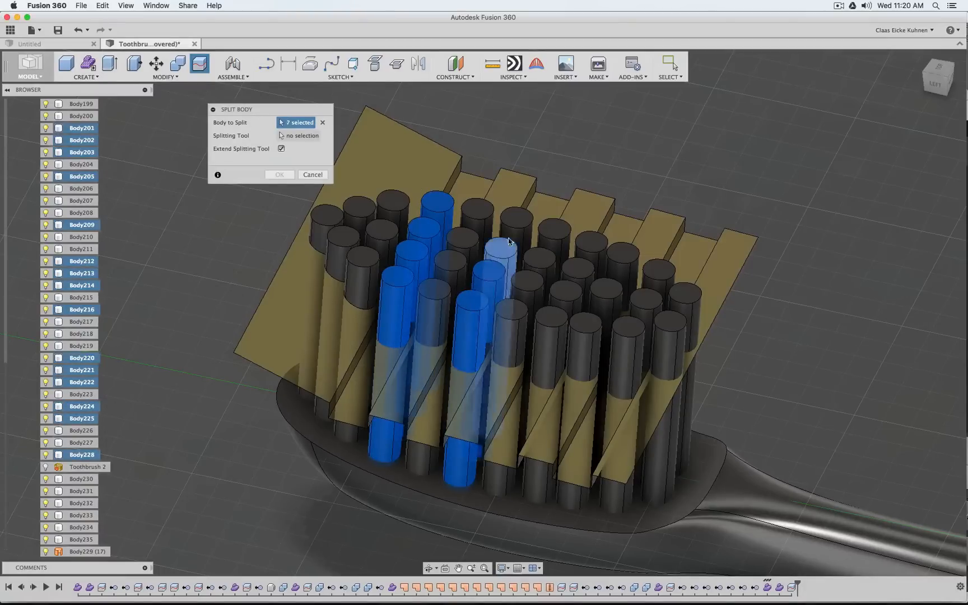
{"action": "left_click", "coordinate": [516, 219]}
{"action": "left_click", "coordinate": [552, 319]}
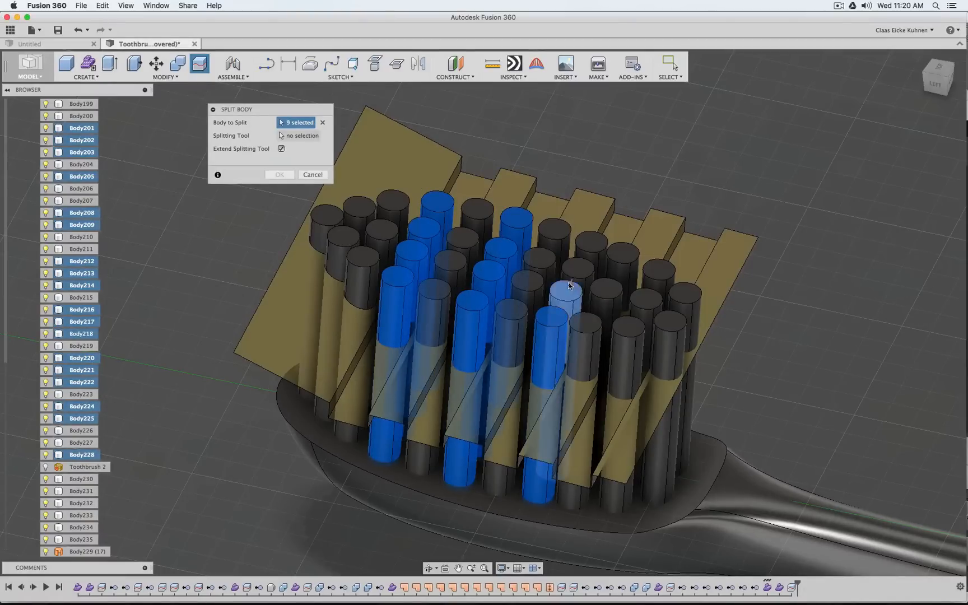
{"action": "left_click", "coordinate": [569, 287]}
{"action": "left_click", "coordinate": [578, 270]}
{"action": "left_click", "coordinate": [591, 243]}
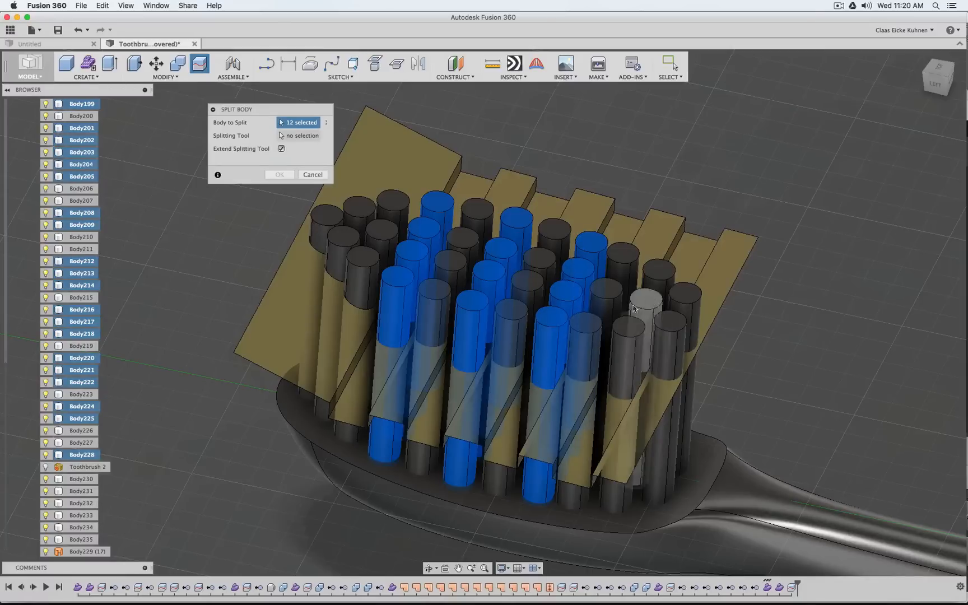
{"action": "left_click", "coordinate": [628, 331]}
{"action": "left_click", "coordinate": [644, 305]}
{"action": "left_click", "coordinate": [659, 275]}
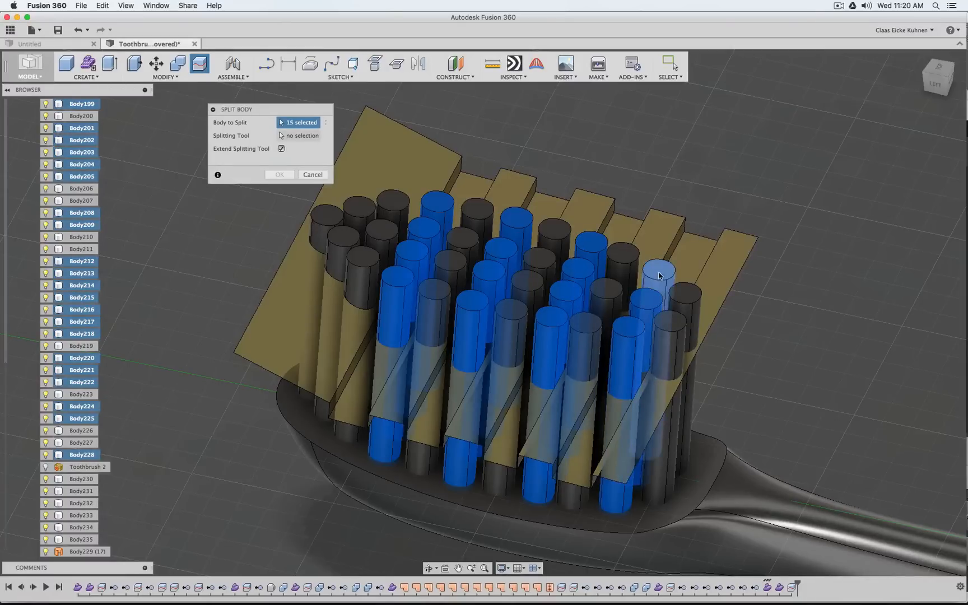
{"action": "left_click", "coordinate": [305, 139]}
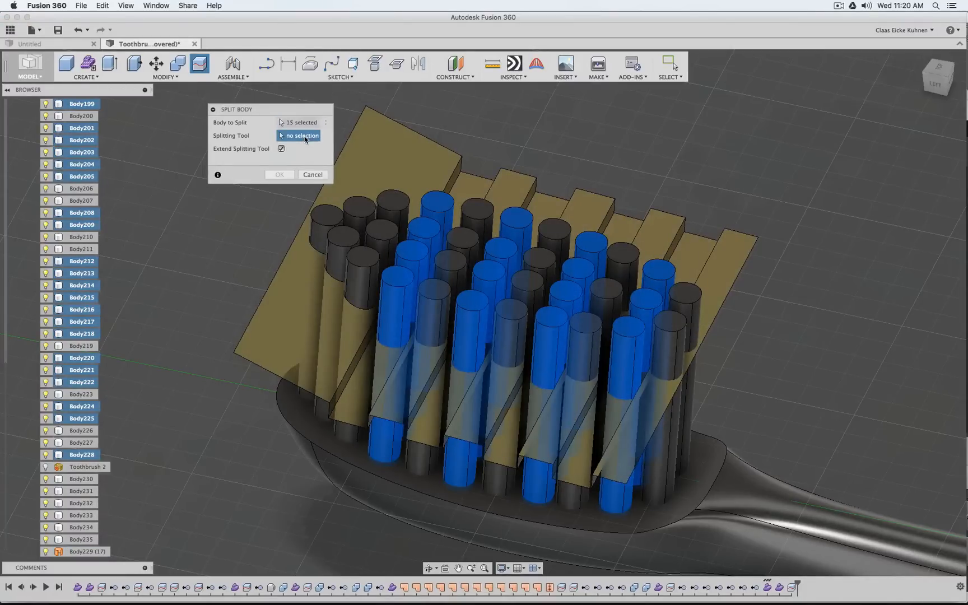
{"action": "left_click", "coordinate": [473, 185]}
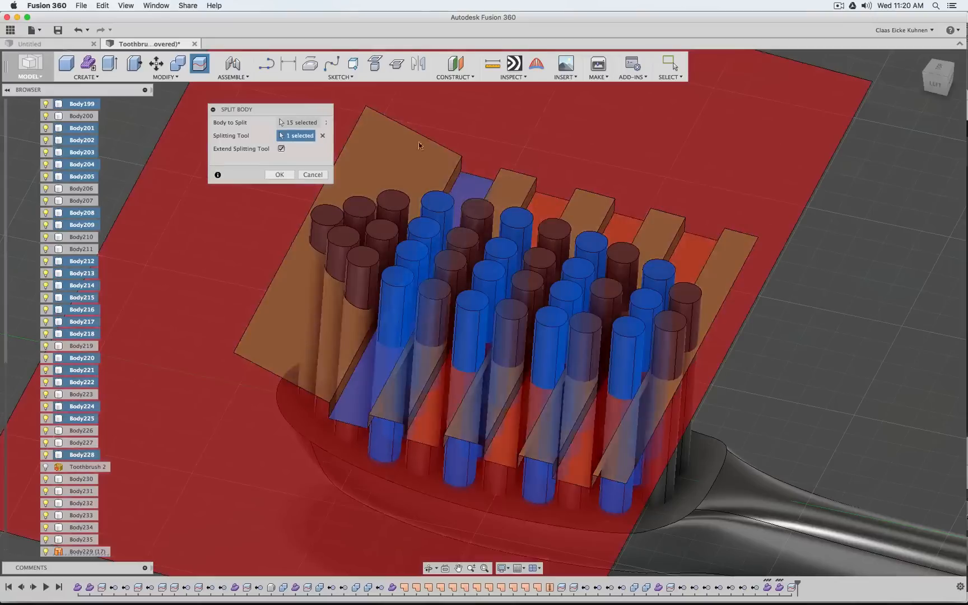
{"action": "left_click", "coordinate": [278, 175]}
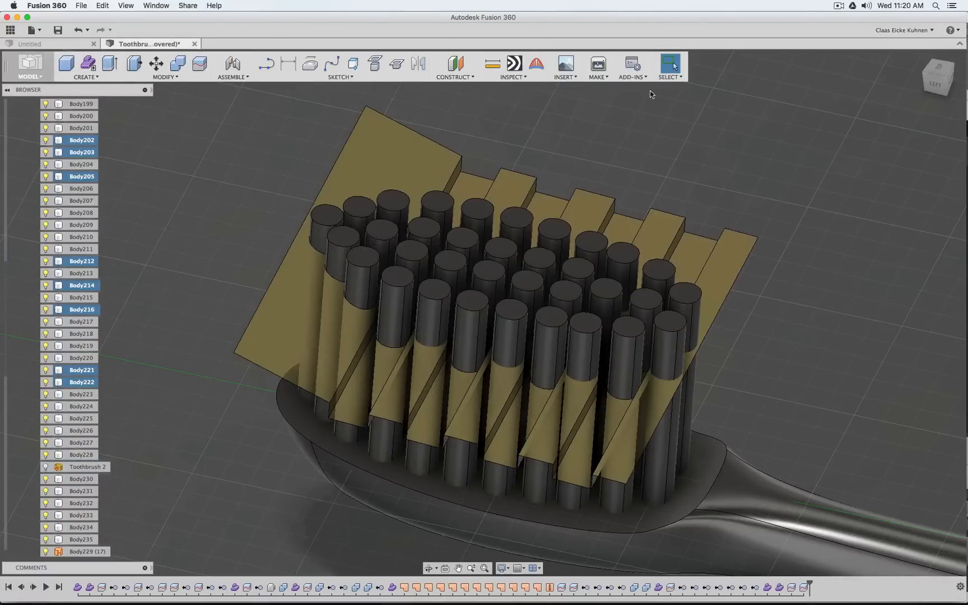
Turn off Select Through and restrict the selection filters to bodies
{"action": "left_click", "coordinate": [673, 82]}
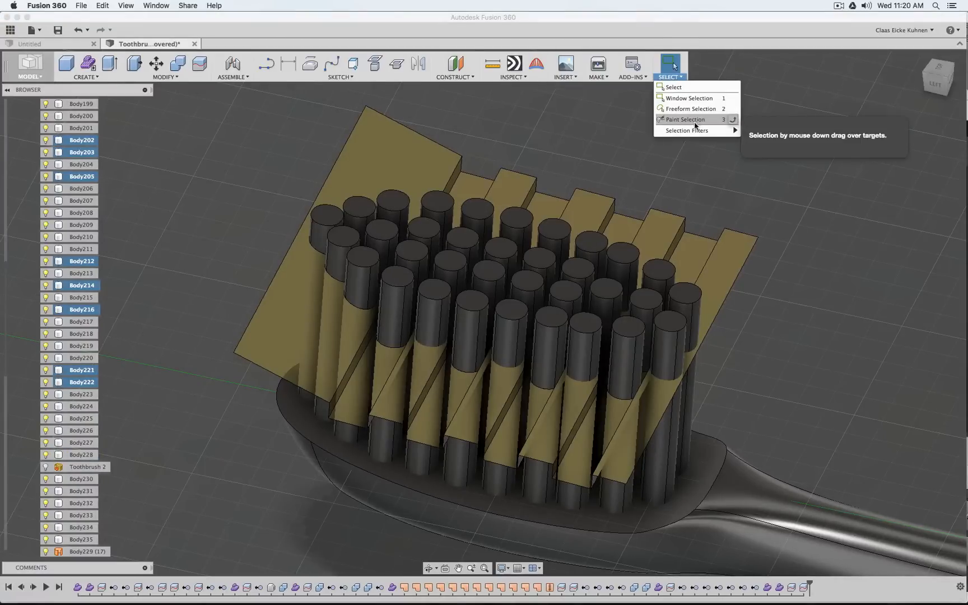
{"action": "mouse_move", "coordinate": [693, 134]}
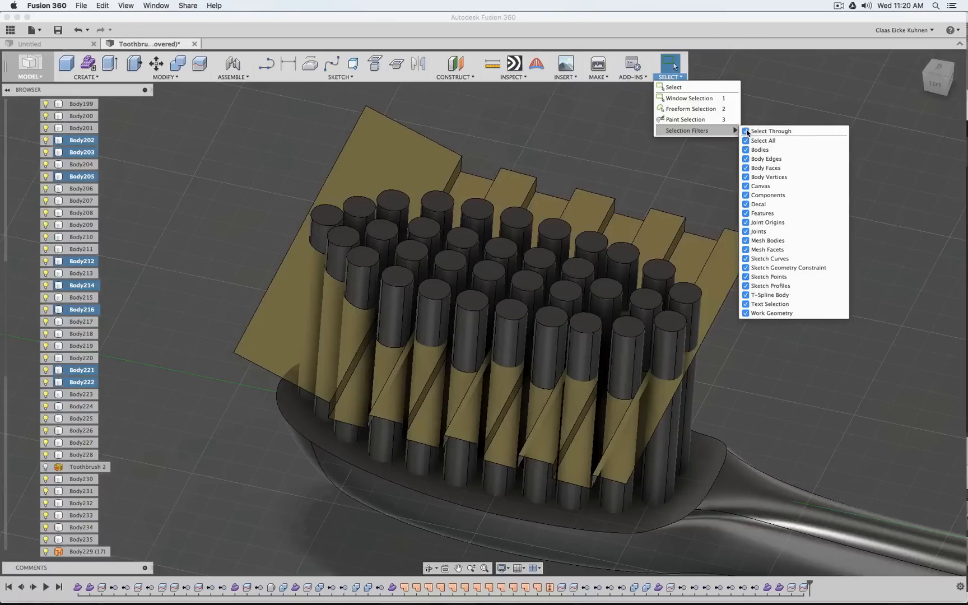
{"action": "left_click", "coordinate": [746, 130]}
{"action": "left_click", "coordinate": [746, 140]}
{"action": "left_click", "coordinate": [745, 149]}
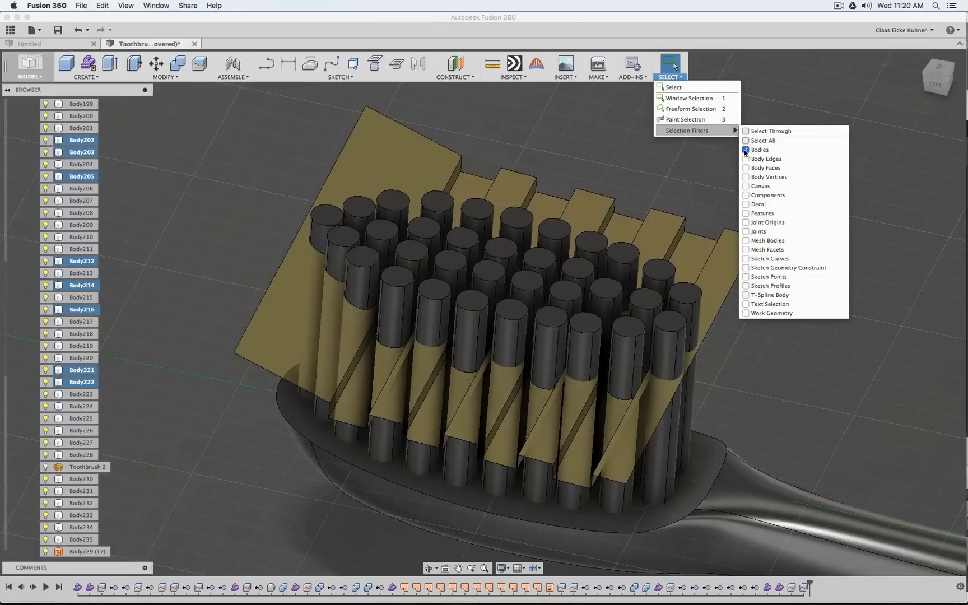
{"action": "left_click", "coordinate": [395, 287]}
{"action": "left_click", "coordinate": [412, 250]}
{"action": "left_click", "coordinate": [423, 232]}
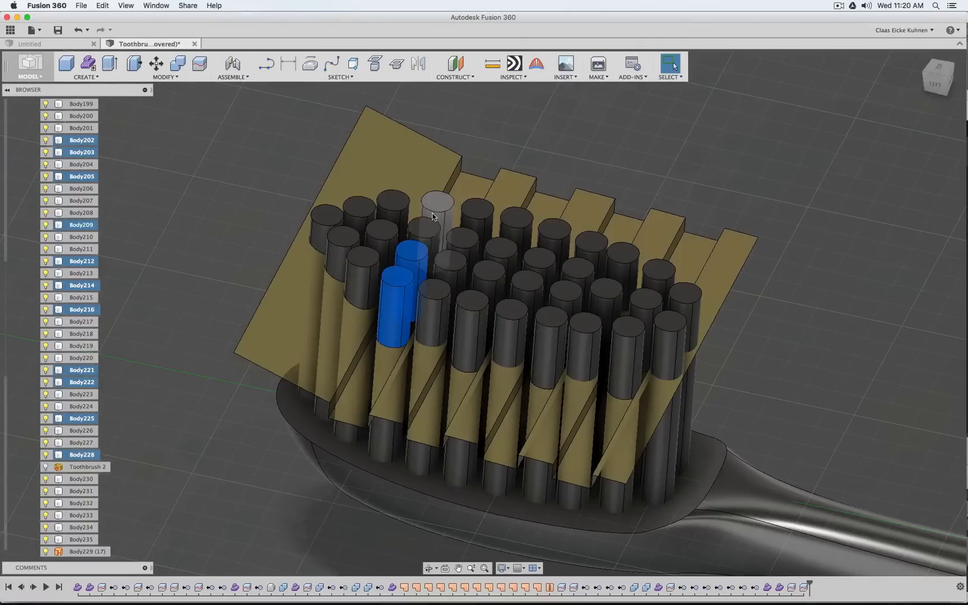
{"action": "left_click", "coordinate": [437, 208]}
{"action": "left_click", "coordinate": [469, 325]}
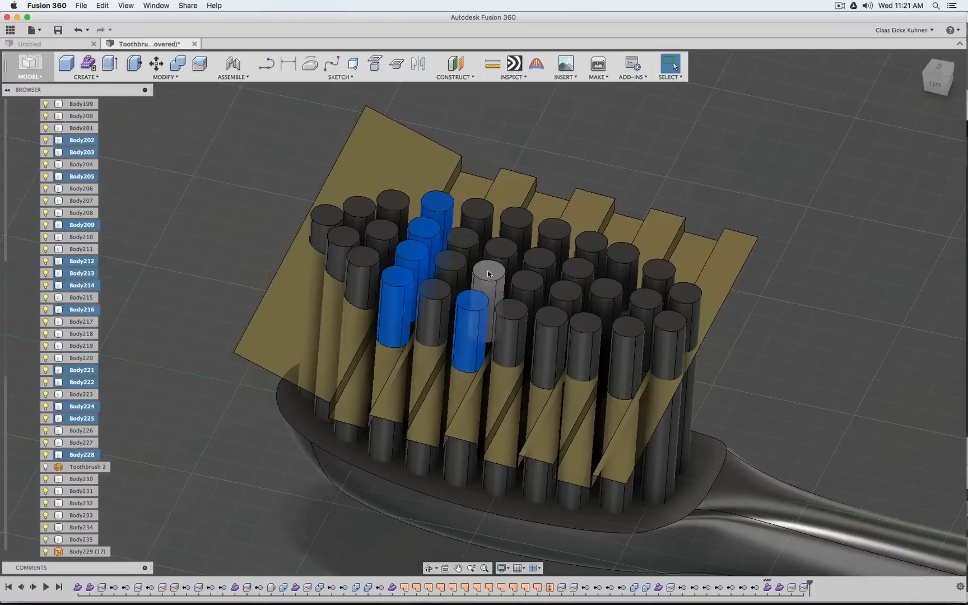
{"action": "left_click", "coordinate": [488, 276]}
{"action": "left_click", "coordinate": [500, 257]}
{"action": "left_click", "coordinate": [516, 225]}
{"action": "left_click", "coordinate": [549, 339]}
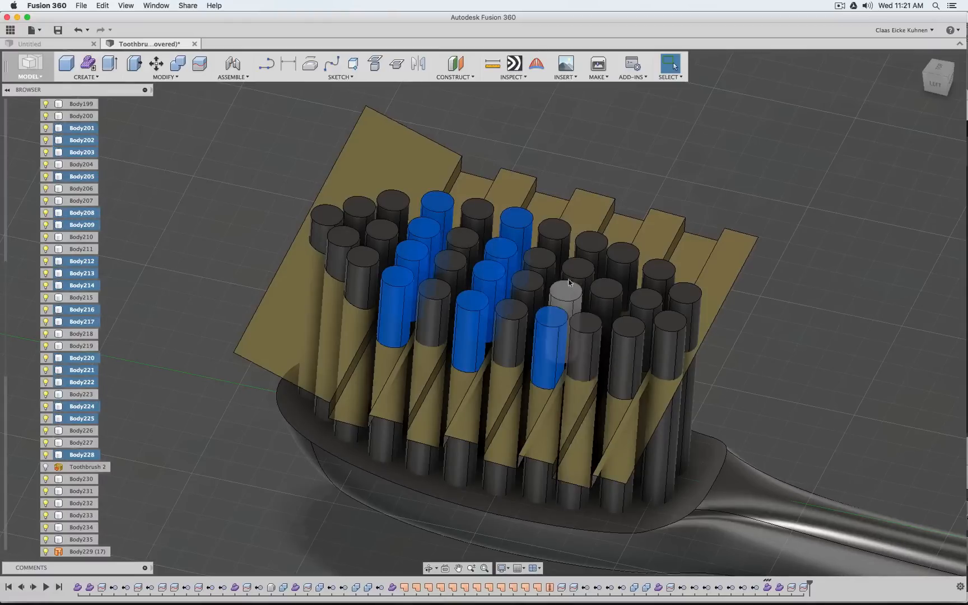
{"action": "left_click", "coordinate": [565, 302]}
{"action": "left_click", "coordinate": [579, 277]}
{"action": "left_click", "coordinate": [591, 253]}
{"action": "left_click", "coordinate": [633, 338]}
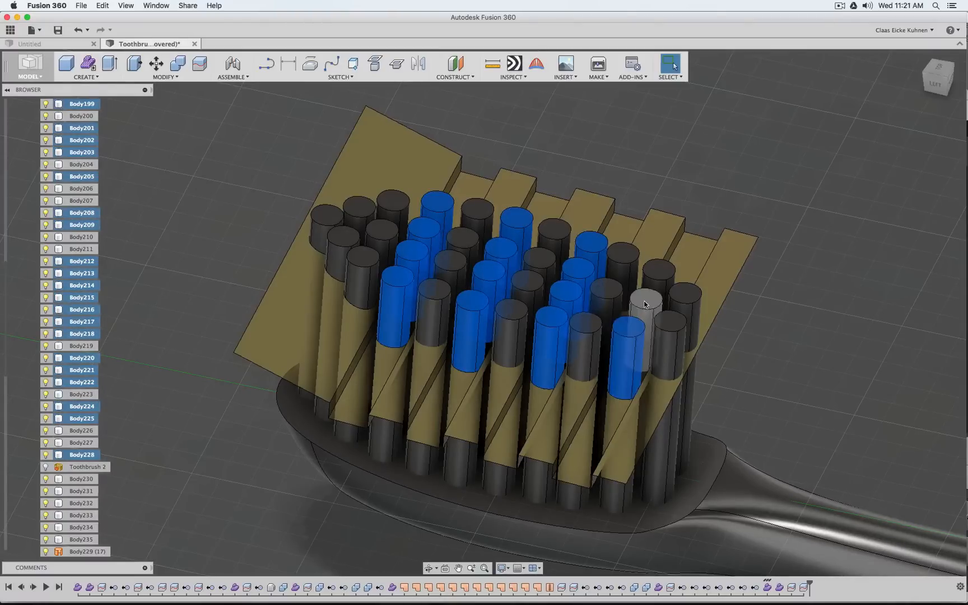
{"action": "left_click", "coordinate": [647, 305]}
{"action": "left_click", "coordinate": [654, 279]}
{"action": "key", "text": "Delete"}
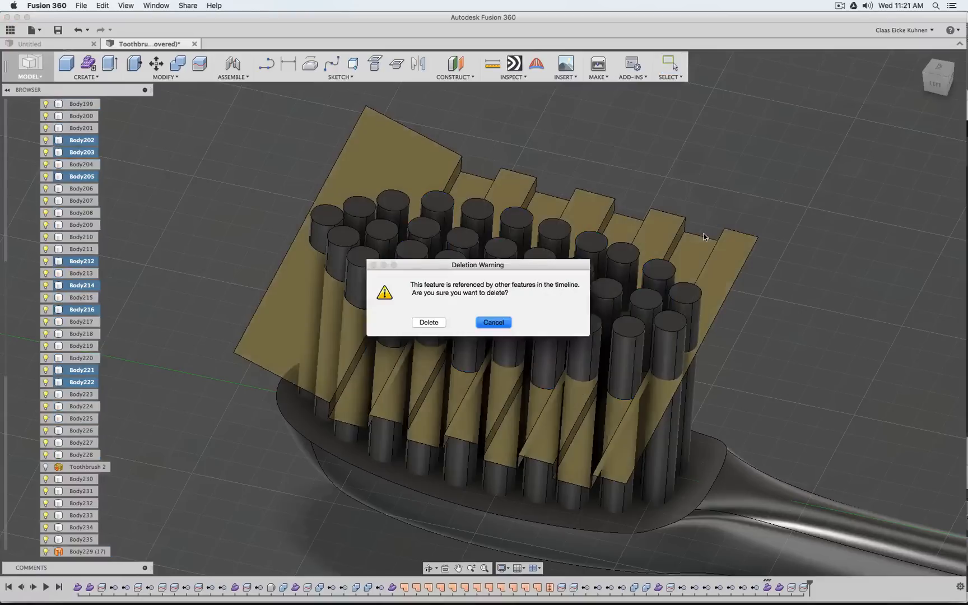
{"action": "left_click", "coordinate": [507, 322]}
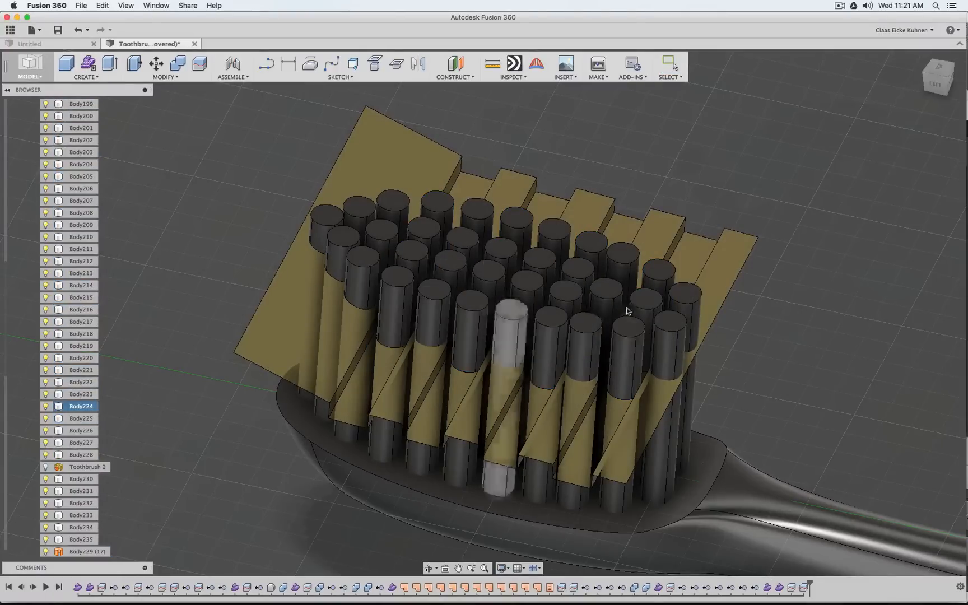
Remove the 15 upper bristle pieces in the four alternate rows already cut by the stepped surface, using Remove
{"action": "left_click", "coordinate": [627, 345]}
{"action": "left_click", "coordinate": [640, 307]}
{"action": "left_click", "coordinate": [657, 274]}
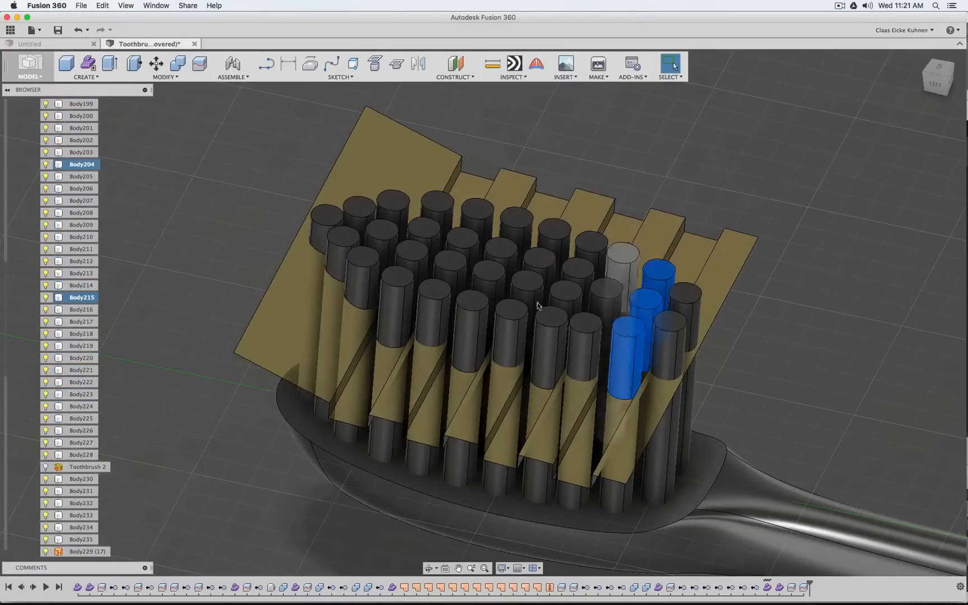
{"action": "left_click", "coordinate": [550, 323]}
{"action": "left_click", "coordinate": [565, 294]}
{"action": "left_click", "coordinate": [579, 271]}
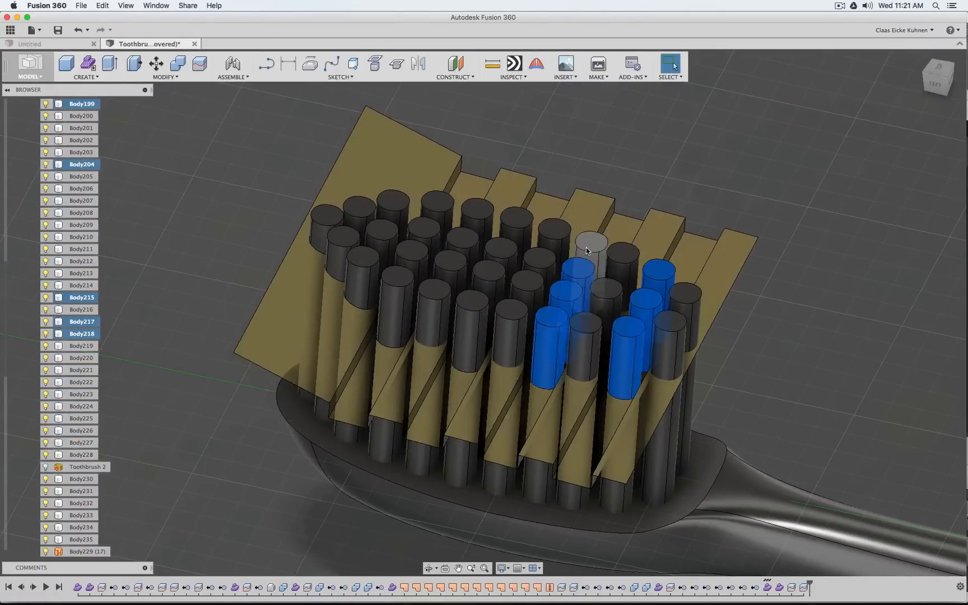
{"action": "left_click", "coordinate": [590, 244]}
{"action": "left_click", "coordinate": [513, 221]}
{"action": "left_click", "coordinate": [501, 247]}
{"action": "left_click", "coordinate": [487, 277]}
{"action": "left_click", "coordinate": [472, 307]}
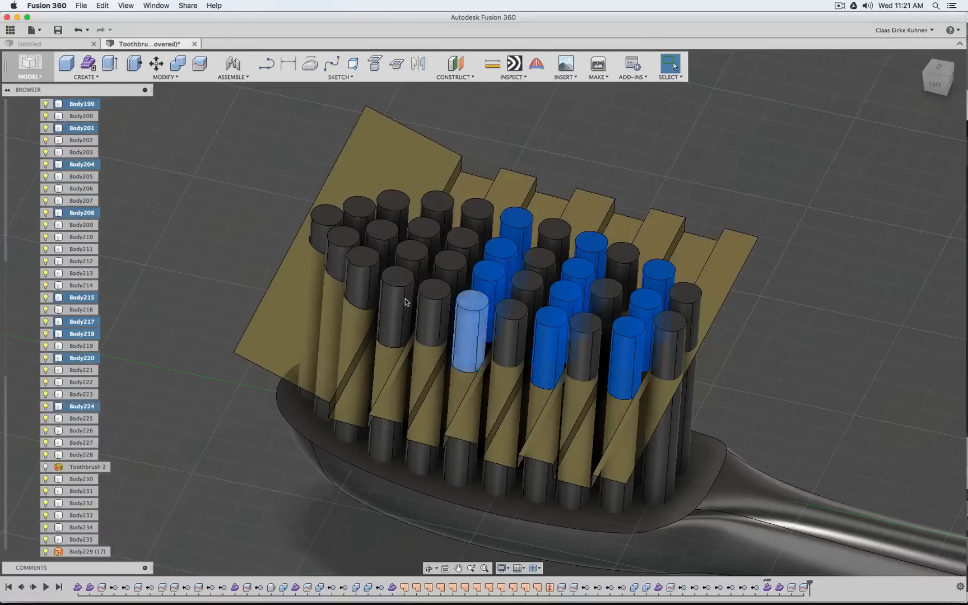
{"action": "left_click", "coordinate": [397, 286]}
{"action": "left_click", "coordinate": [412, 257]}
{"action": "left_click", "coordinate": [415, 237]}
{"action": "left_click", "coordinate": [432, 212]}
{"action": "right_click", "coordinate": [432, 213]}
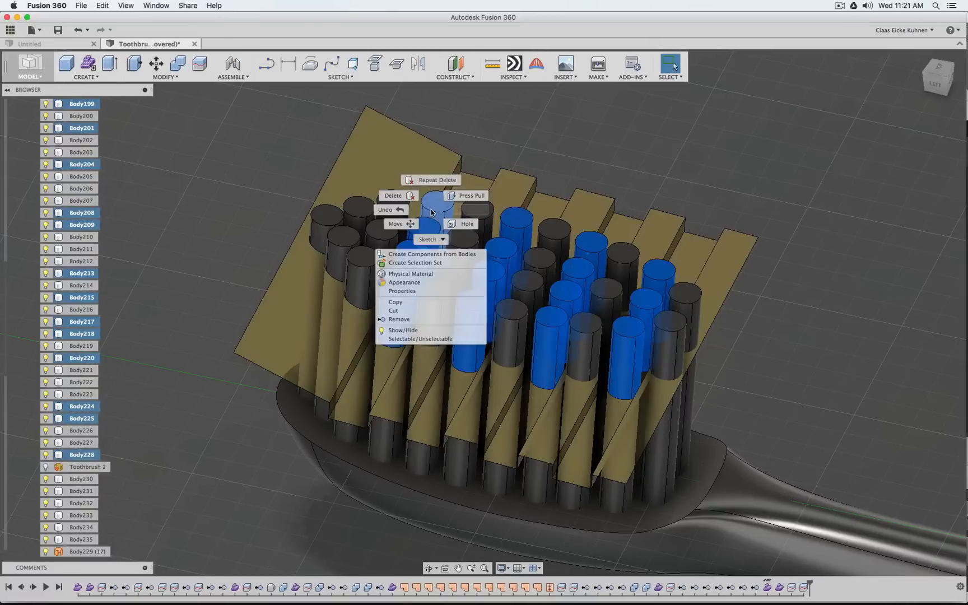
{"action": "left_click", "coordinate": [400, 319]}
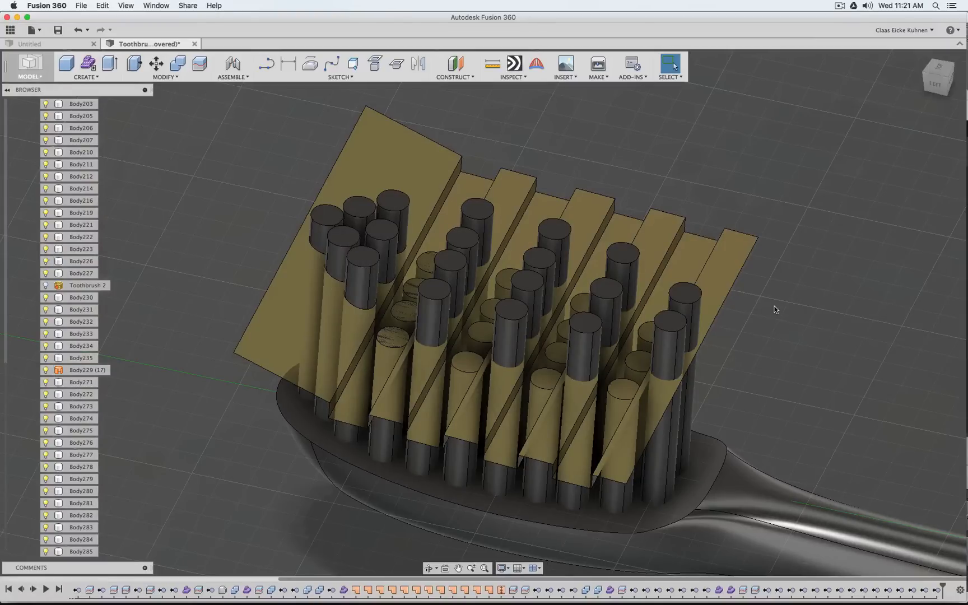
Split the 13 remaining full-length bristles behind the tip group with Split Body, using the stepped surface as splitting tool
{"action": "left_click", "coordinate": [199, 67]}
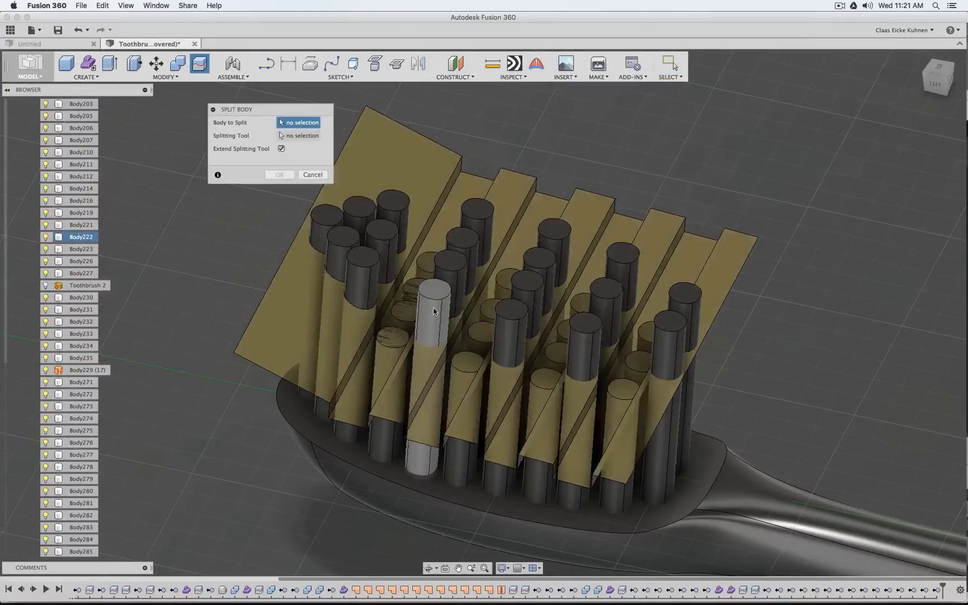
{"action": "left_click", "coordinate": [436, 310]}
{"action": "left_click", "coordinate": [449, 264]}
{"action": "left_click", "coordinate": [463, 239]}
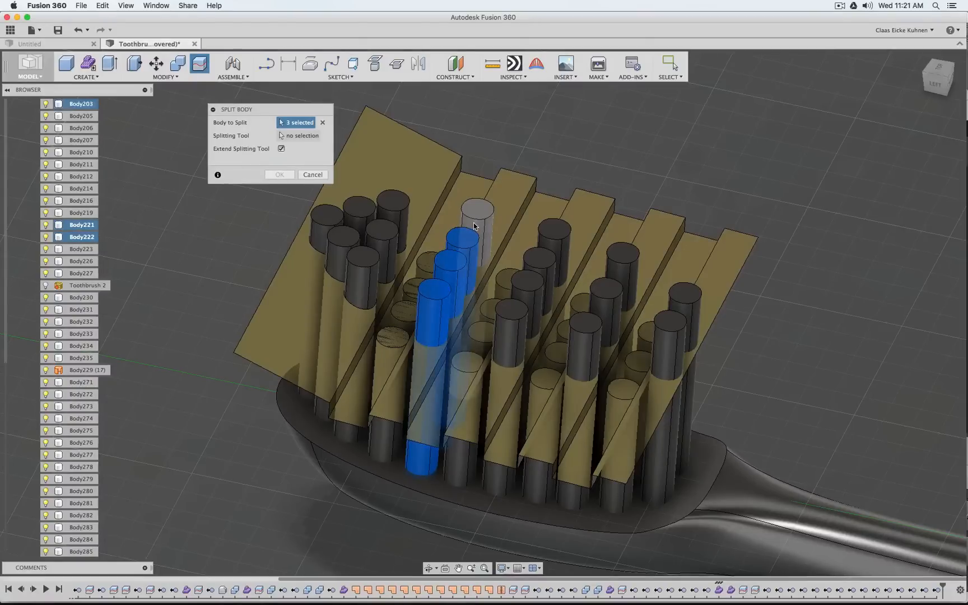
{"action": "left_click", "coordinate": [478, 212]}
{"action": "left_click", "coordinate": [512, 305]}
{"action": "left_click", "coordinate": [527, 282]}
{"action": "left_click", "coordinate": [540, 255]}
{"action": "left_click", "coordinate": [554, 226]}
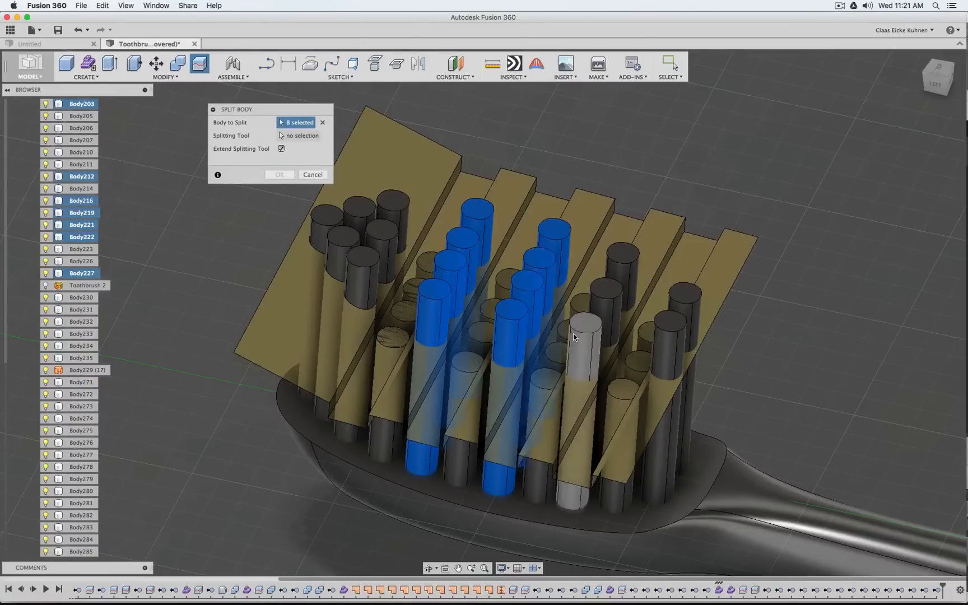
{"action": "left_click", "coordinate": [585, 322]}
{"action": "left_click", "coordinate": [614, 291]}
{"action": "left_click", "coordinate": [623, 255]}
{"action": "left_click", "coordinate": [669, 325]}
{"action": "left_click", "coordinate": [683, 303]}
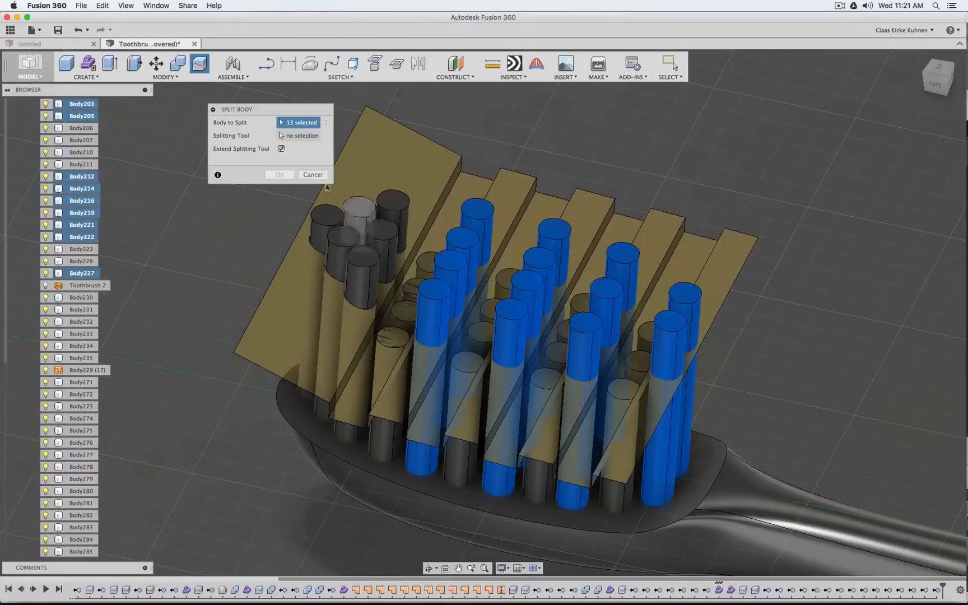
{"action": "left_click", "coordinate": [306, 139]}
{"action": "left_click", "coordinate": [404, 152]}
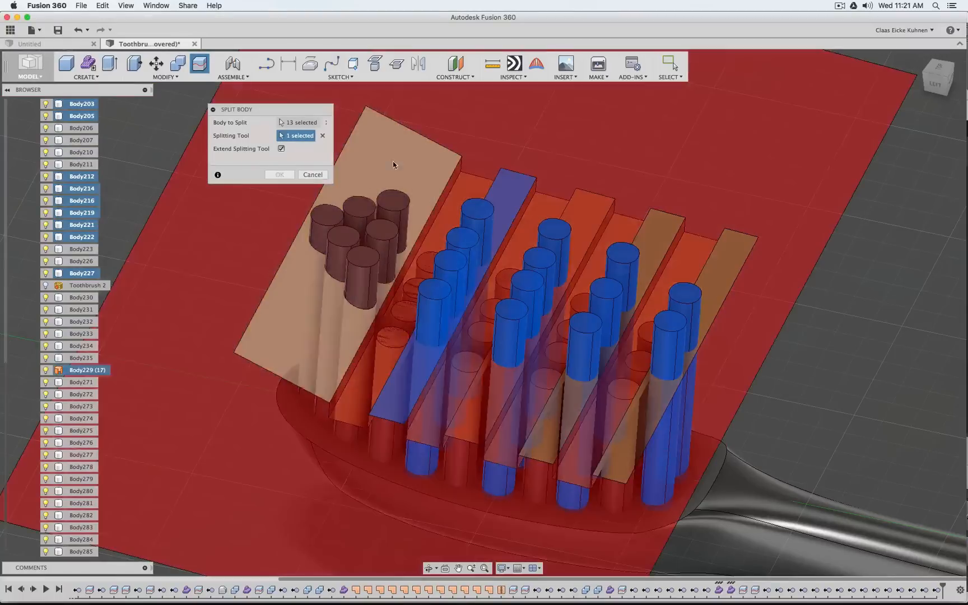
{"action": "left_click", "coordinate": [280, 175]}
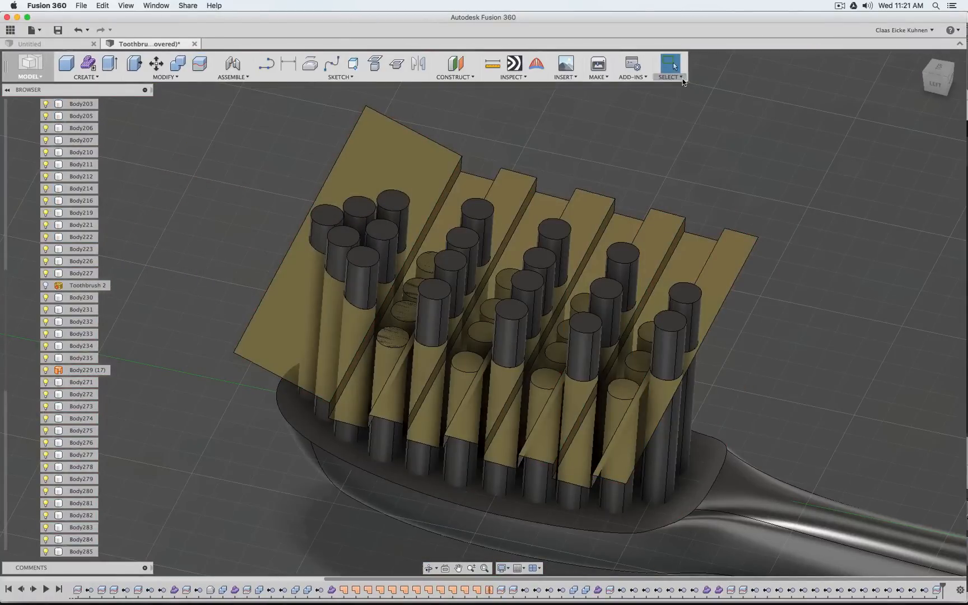
Remove the upper pieces of the 13 newly split bristles together with the stepped cutting surface
{"action": "left_click", "coordinate": [681, 78]}
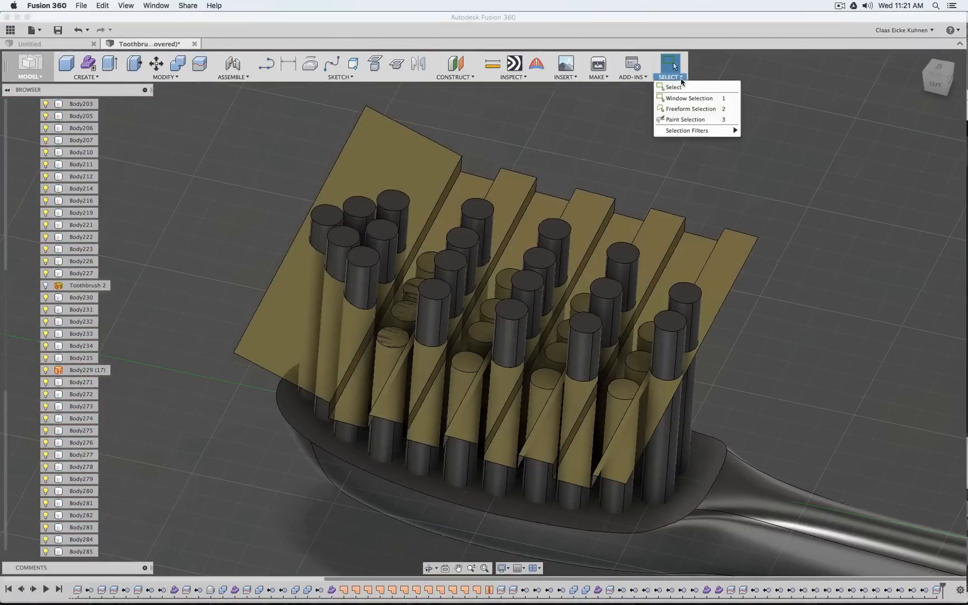
{"action": "mouse_move", "coordinate": [693, 131]}
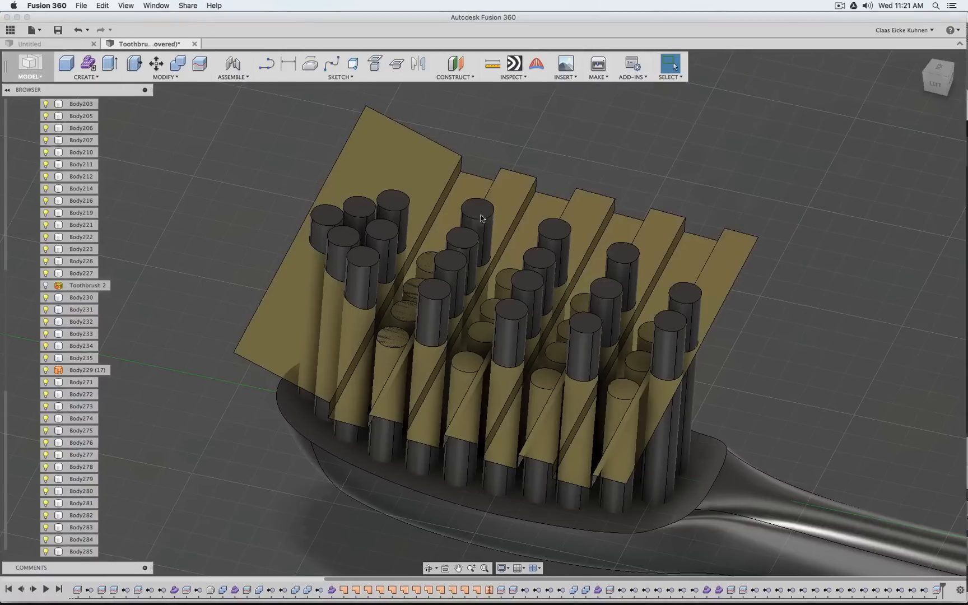
{"action": "left_click", "coordinate": [465, 262]}
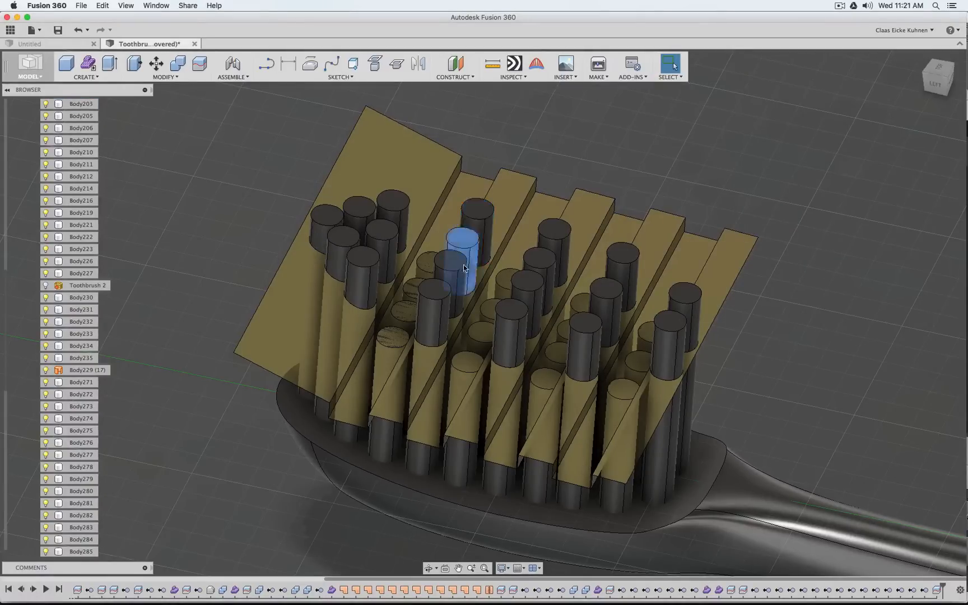
{"action": "left_click", "coordinate": [465, 268]}
{"action": "left_click", "coordinate": [441, 304]}
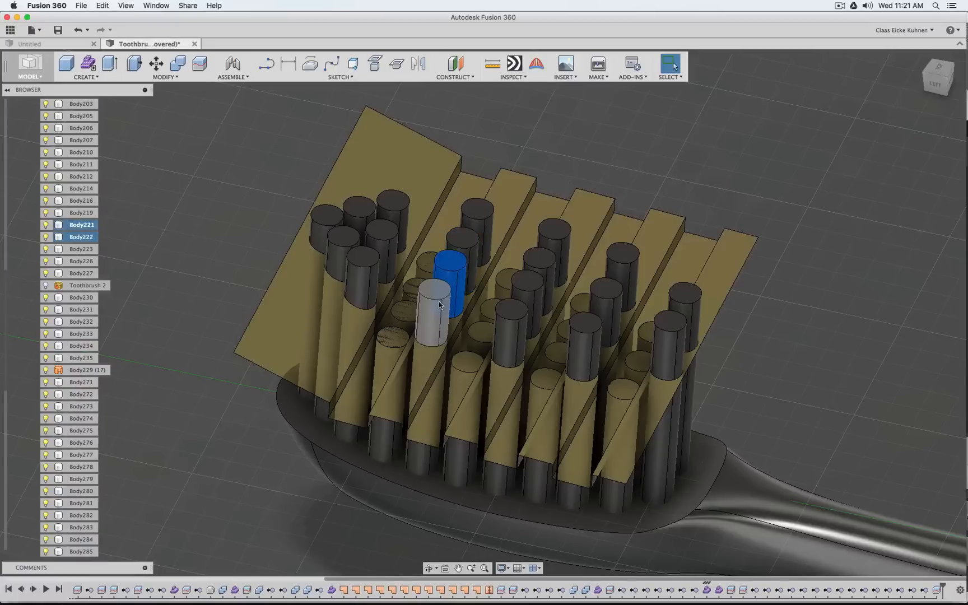
{"action": "left_click", "coordinate": [462, 246]}
{"action": "left_click", "coordinate": [477, 217]}
{"action": "left_click", "coordinate": [510, 320]}
{"action": "left_click", "coordinate": [527, 290]}
{"action": "left_click", "coordinate": [540, 263]}
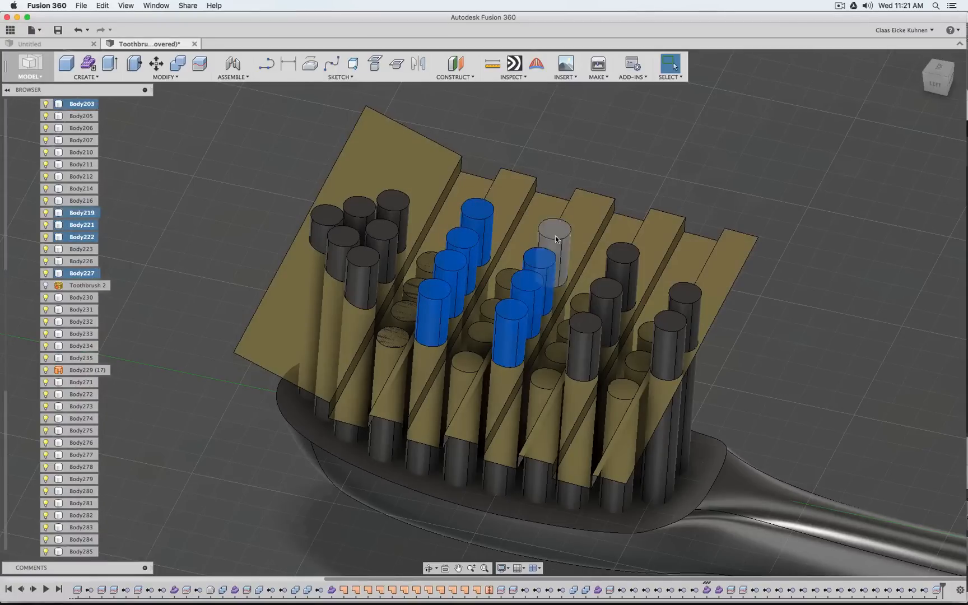
{"action": "left_click", "coordinate": [555, 236]}
{"action": "left_click", "coordinate": [584, 339]}
{"action": "left_click", "coordinate": [606, 297]}
{"action": "left_click", "coordinate": [623, 260]}
{"action": "left_click", "coordinate": [671, 339]}
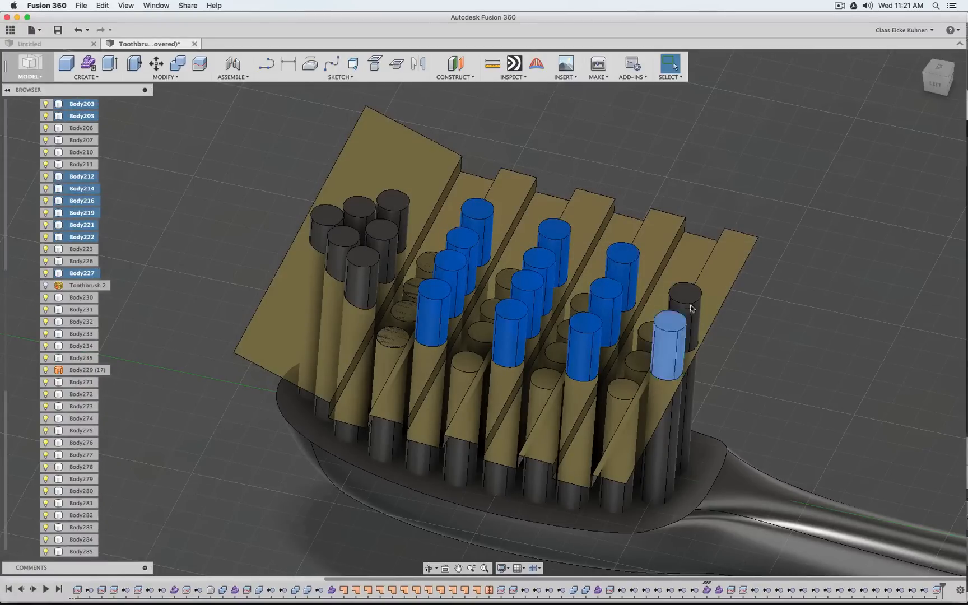
{"action": "left_click", "coordinate": [693, 308]}
{"action": "right_click", "coordinate": [721, 275]}
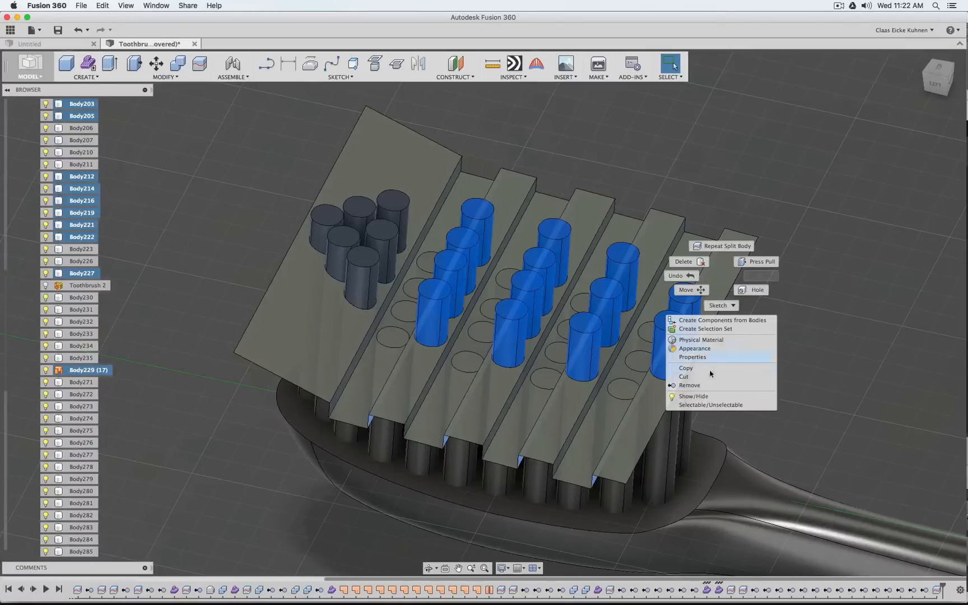
{"action": "left_click", "coordinate": [707, 390]}
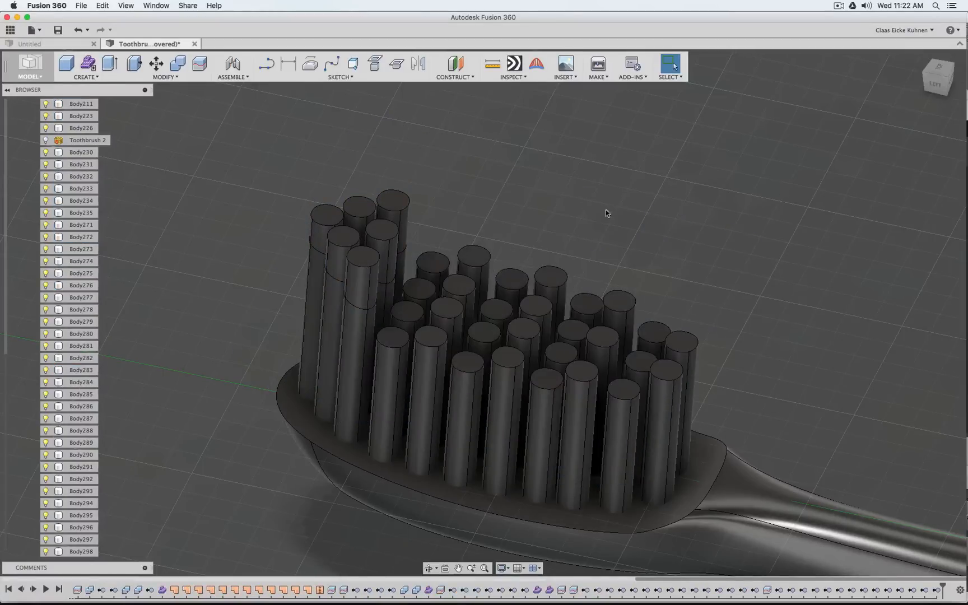
Remove the upper pieces of the six tall bristles at the tip of the brush head
{"action": "left_click", "coordinate": [363, 261]}
{"action": "left_click", "coordinate": [383, 233]}
{"action": "left_click", "coordinate": [392, 201]}
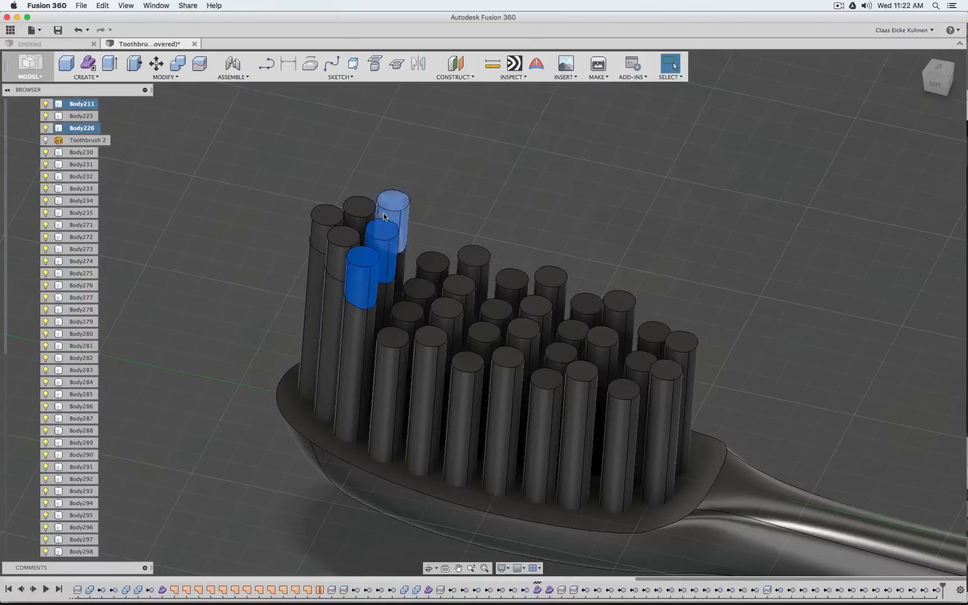
{"action": "left_click", "coordinate": [359, 207]}
{"action": "left_click", "coordinate": [343, 239]}
{"action": "right_click", "coordinate": [344, 240]}
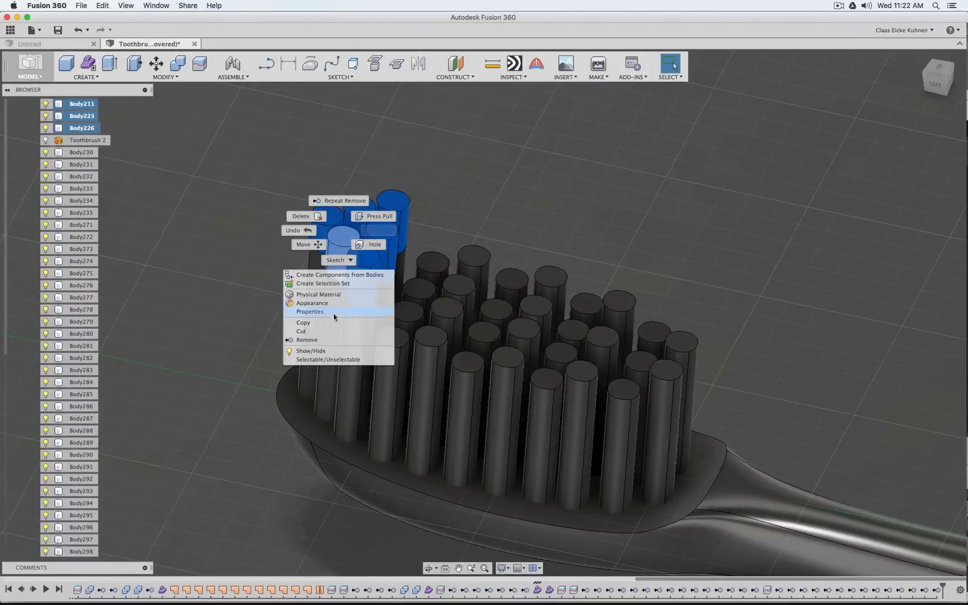
{"action": "left_click", "coordinate": [345, 341]}
Examine the whole toothbrush with its trimmed bristles and look through the remove and split features in the timeline
{"action": "scroll", "coordinate": [699, 253], "scroll_direction": "down", "scroll_amount": 5}
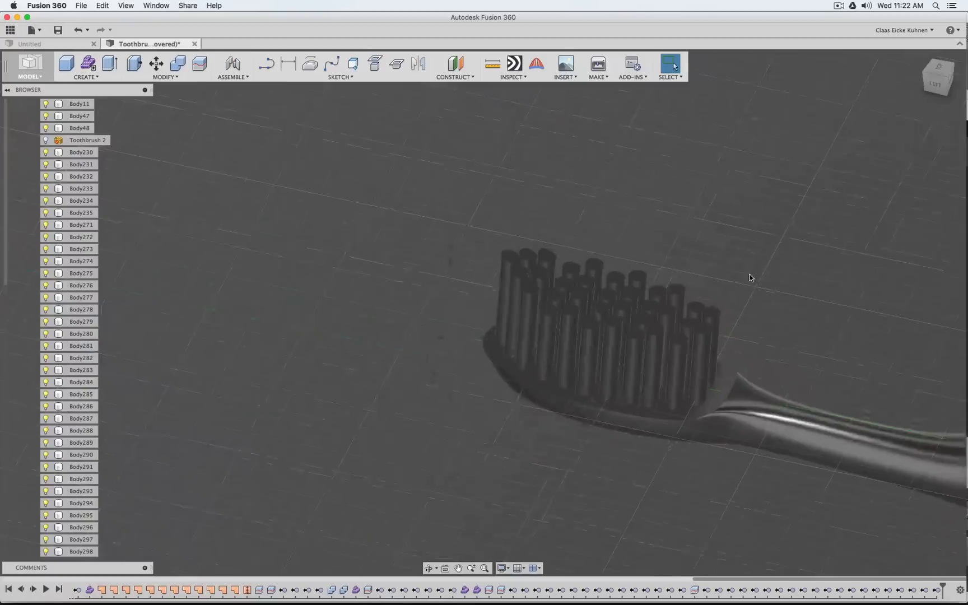
{"action": "middle_click_drag", "start_coordinate": [813, 236], "coordinate": [504, 195]}
{"action": "scroll", "coordinate": [601, 247], "scroll_direction": "down", "scroll_amount": 5}
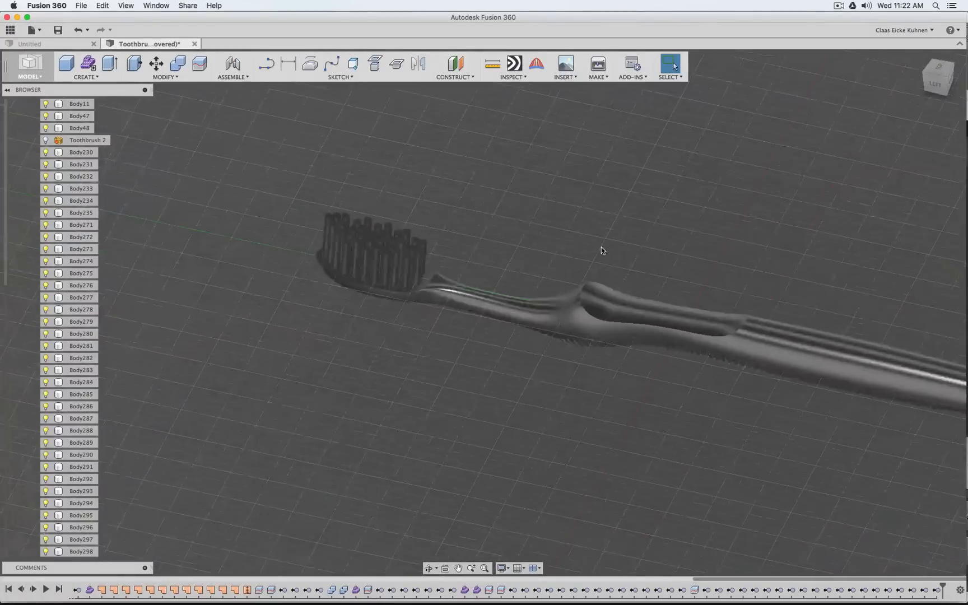
{"action": "mouse_move", "coordinate": [630, 209]}
{"action": "middle_mouse_down"}
{"action": "mouse_move", "coordinate": [514, 277]}
{"action": "mouse_move", "coordinate": [493, 249]}
{"action": "mouse_move", "coordinate": [611, 240]}
{"action": "middle_mouse_up"}
{"action": "scroll", "coordinate": [465, 264], "scroll_direction": "up", "scroll_amount": 3}
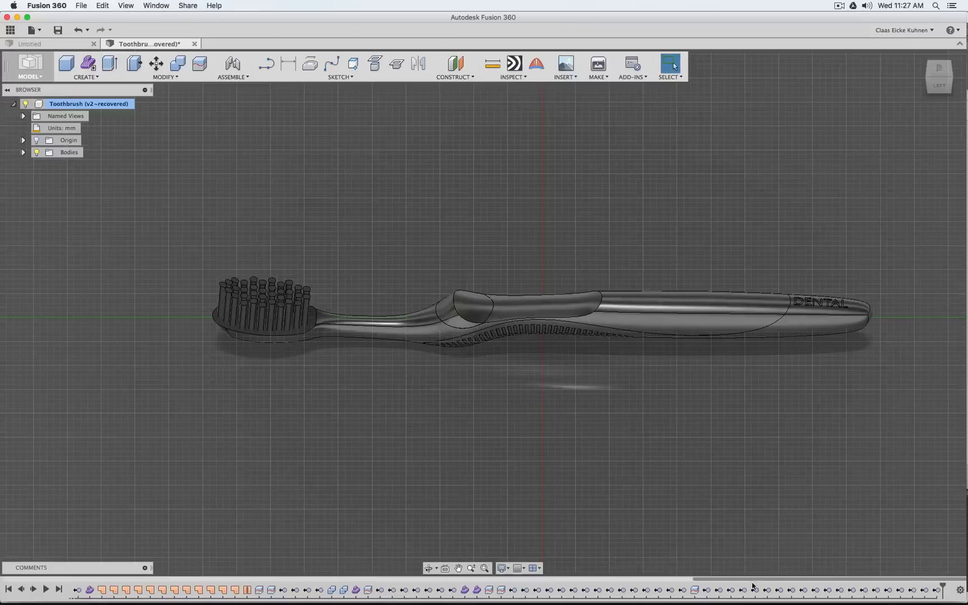
{"action": "left_click_drag", "start_coordinate": [753, 583], "coordinate": [841, 591]}
{"action": "left_click", "coordinate": [451, 589]}
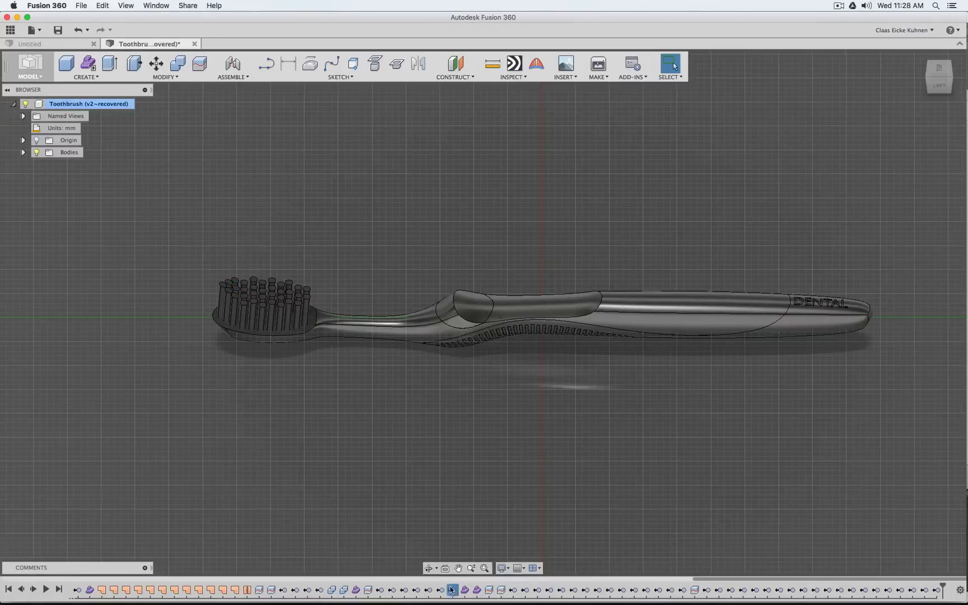
{"action": "left_click", "coordinate": [356, 590]}
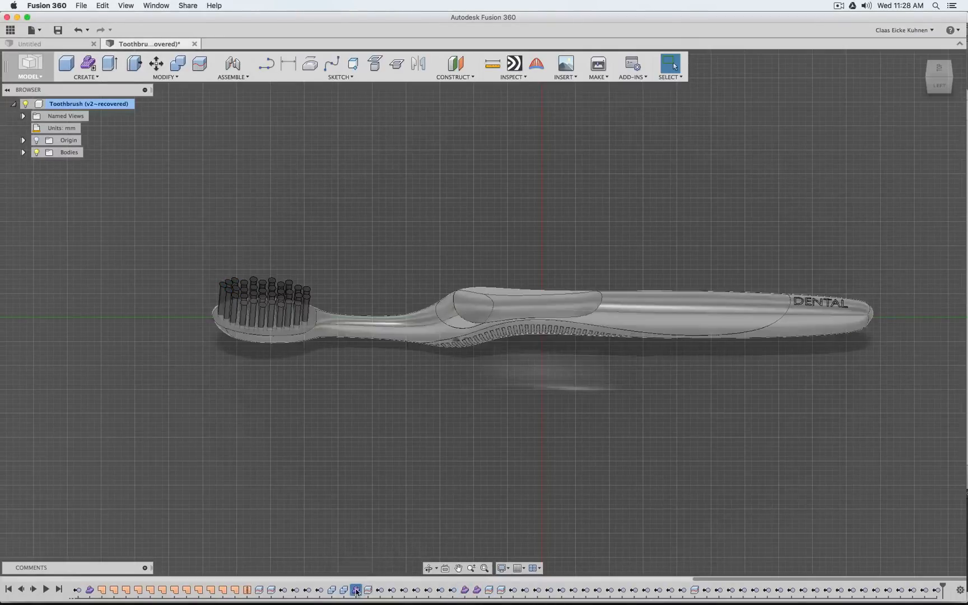
Group the bristle features in the timeline, from Form9 through the last body removal, and rename the group Bristel
{"action": "left_click", "coordinate": [465, 590]}
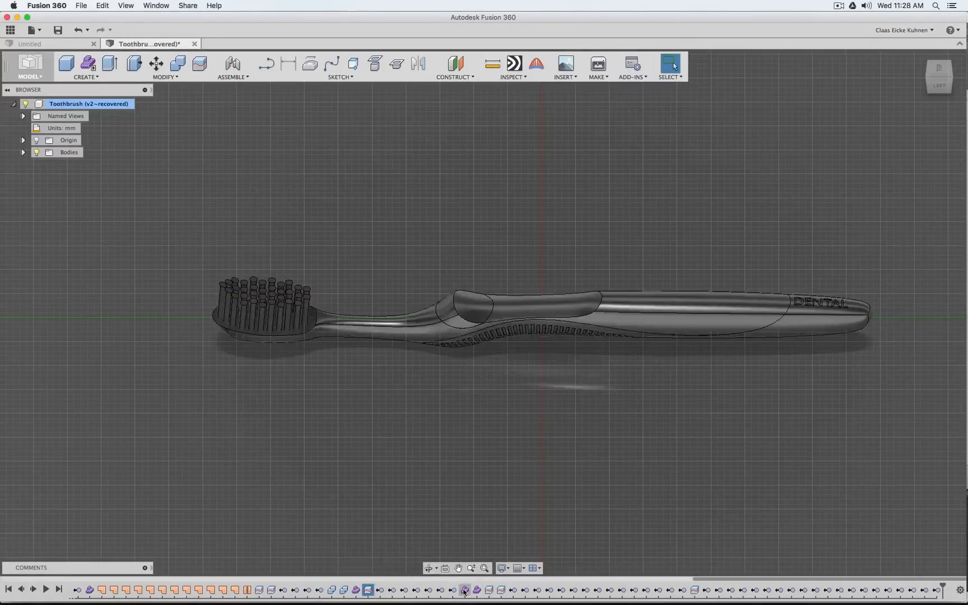
{"action": "left_click", "coordinate": [940, 591], "text": "shift"}
{"action": "right_click", "coordinate": [940, 590]}
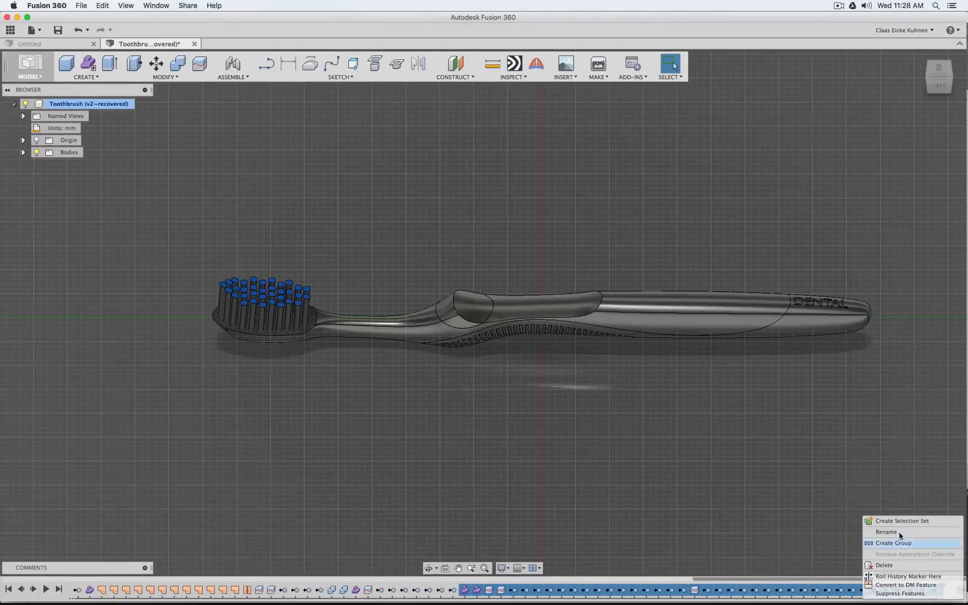
{"action": "left_click", "coordinate": [899, 543]}
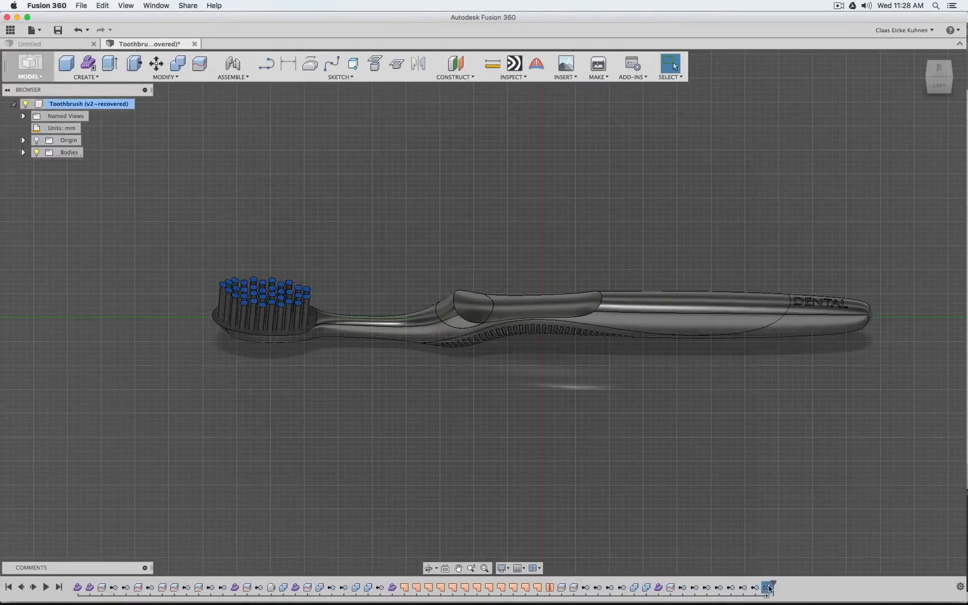
{"action": "right_click", "coordinate": [770, 588]}
{"action": "left_click", "coordinate": [781, 549]}
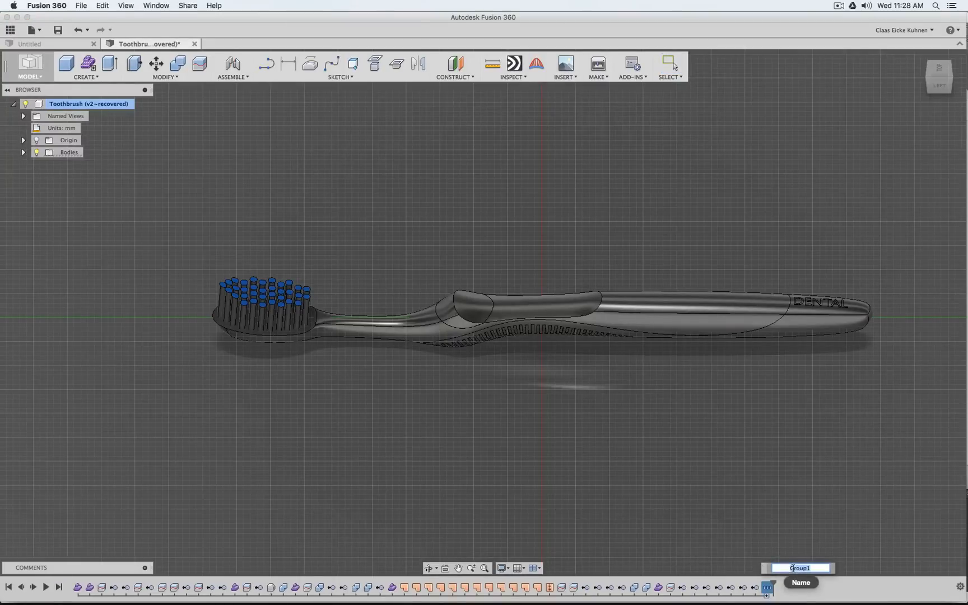
{"action": "type", "text": "Bristel"}
{"action": "key", "text": "Return"}
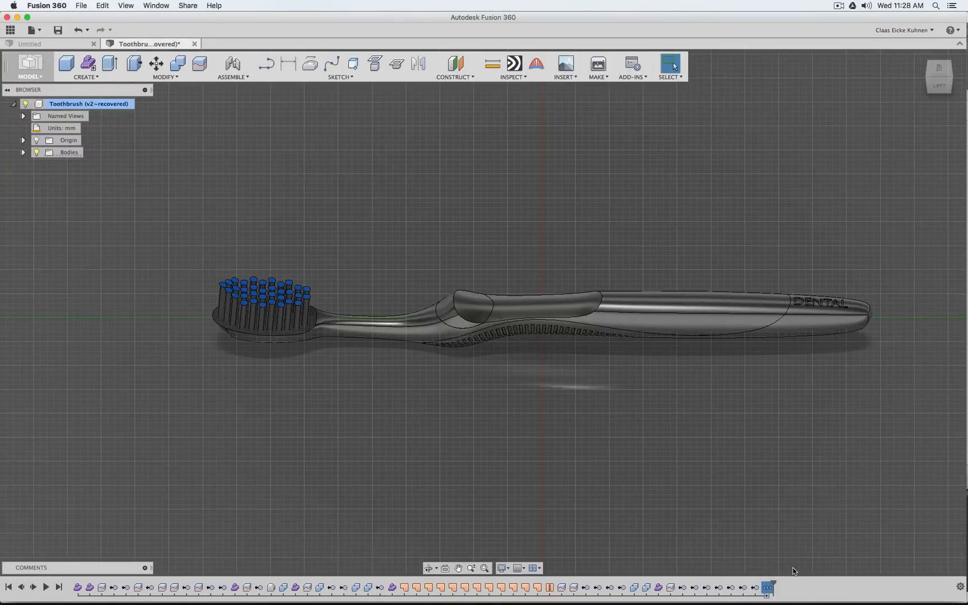
{"action": "left_click", "coordinate": [758, 540]}
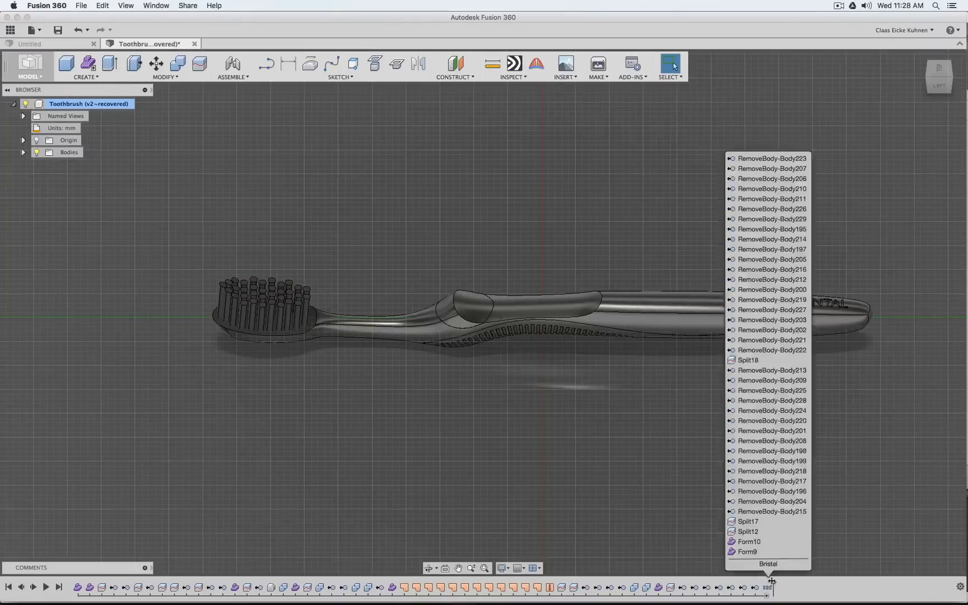
Roll the timeline back from the Bristel group to just before Form6 to identify which features build the DENTAL lettering
{"action": "left_click_drag", "start_coordinate": [772, 581], "coordinate": [760, 584]}
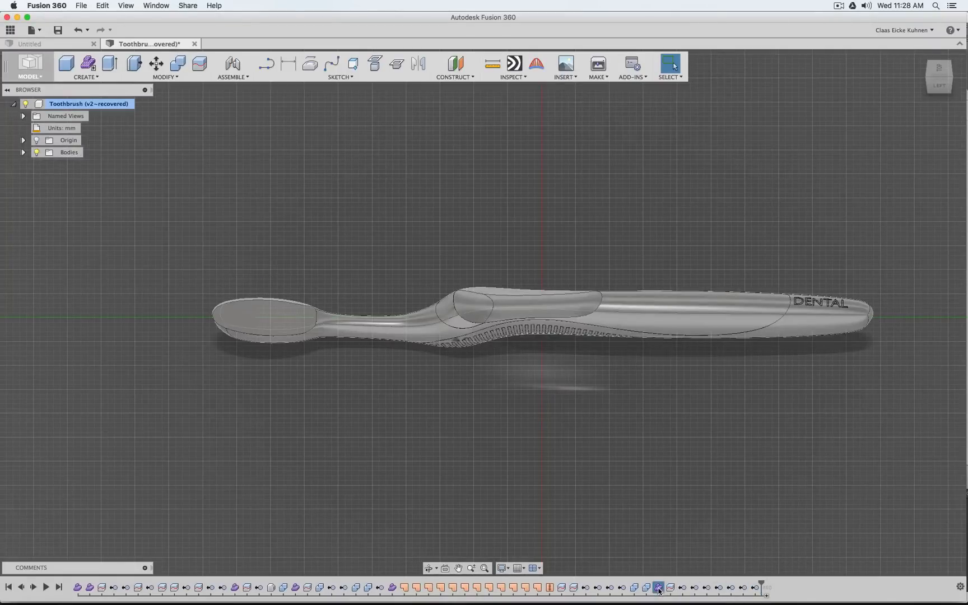
{"action": "left_click", "coordinate": [404, 591]}
{"action": "left_click", "coordinate": [417, 591]}
{"action": "left_click", "coordinate": [442, 591]}
{"action": "left_click", "coordinate": [453, 591]}
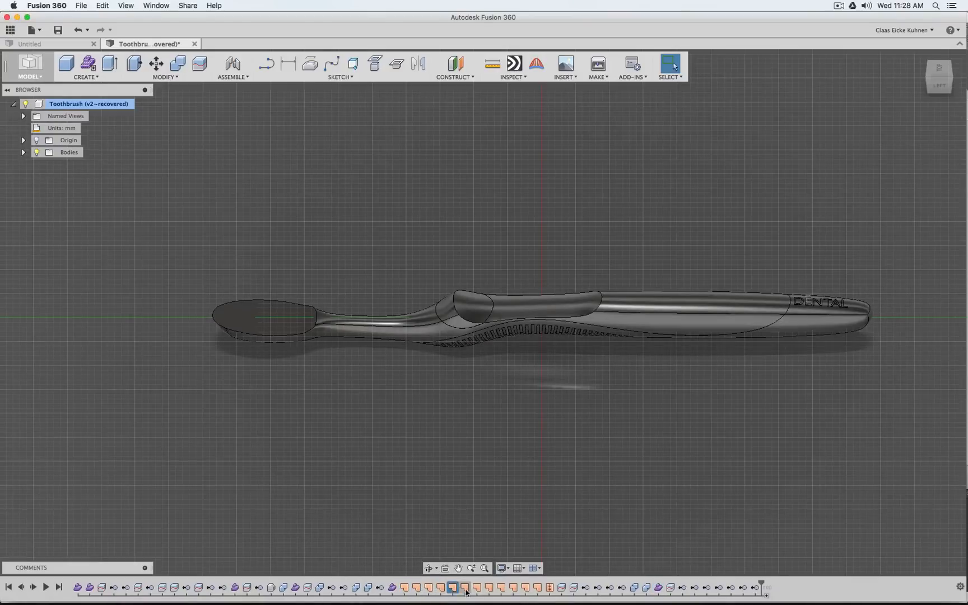
{"action": "left_click", "coordinate": [466, 592]}
{"action": "left_click", "coordinate": [573, 590]}
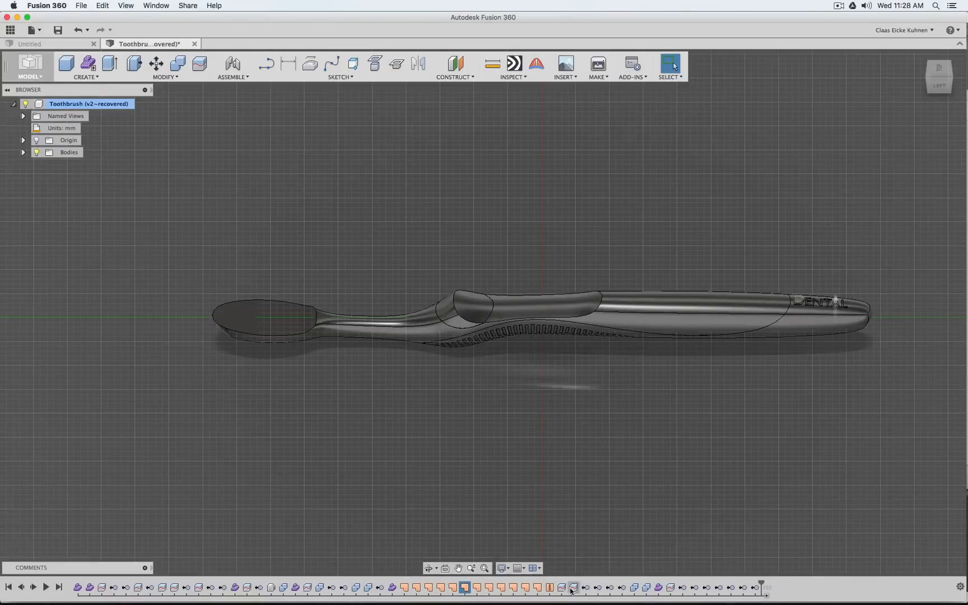
{"action": "left_click", "coordinate": [633, 589]}
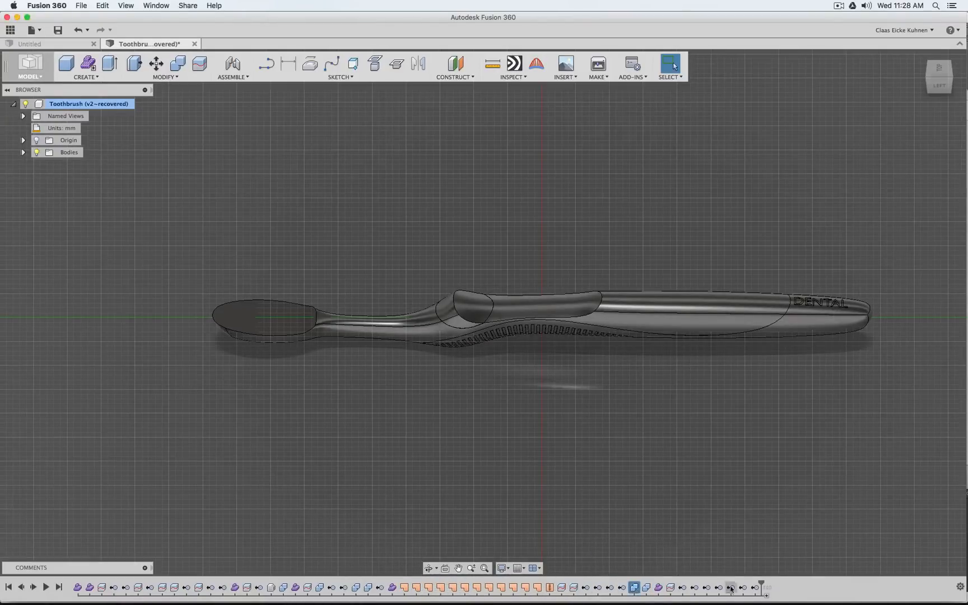
{"action": "left_click_drag", "start_coordinate": [710, 578], "coordinate": [628, 584]}
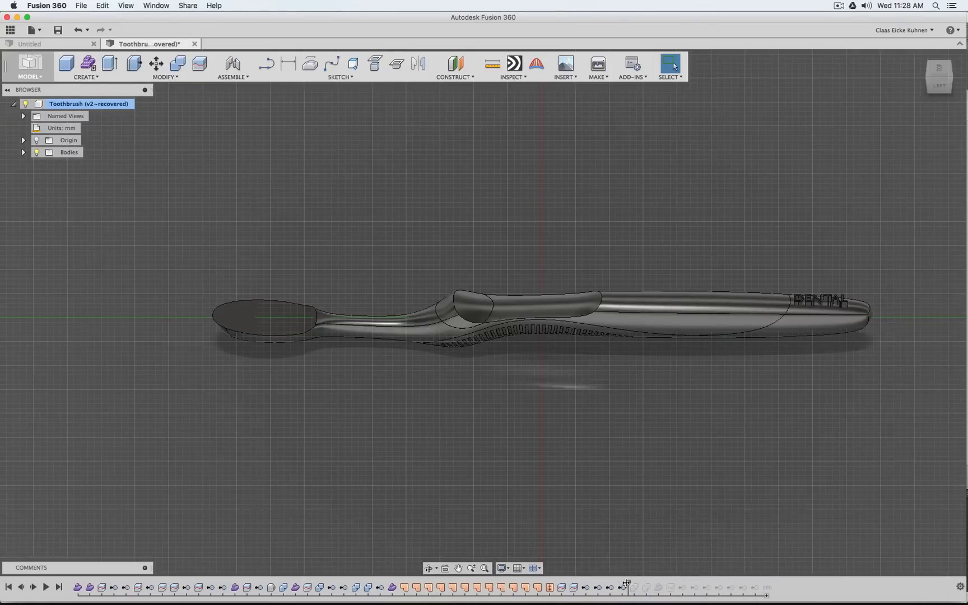
{"action": "left_click_drag", "start_coordinate": [628, 583], "coordinate": [385, 588]}
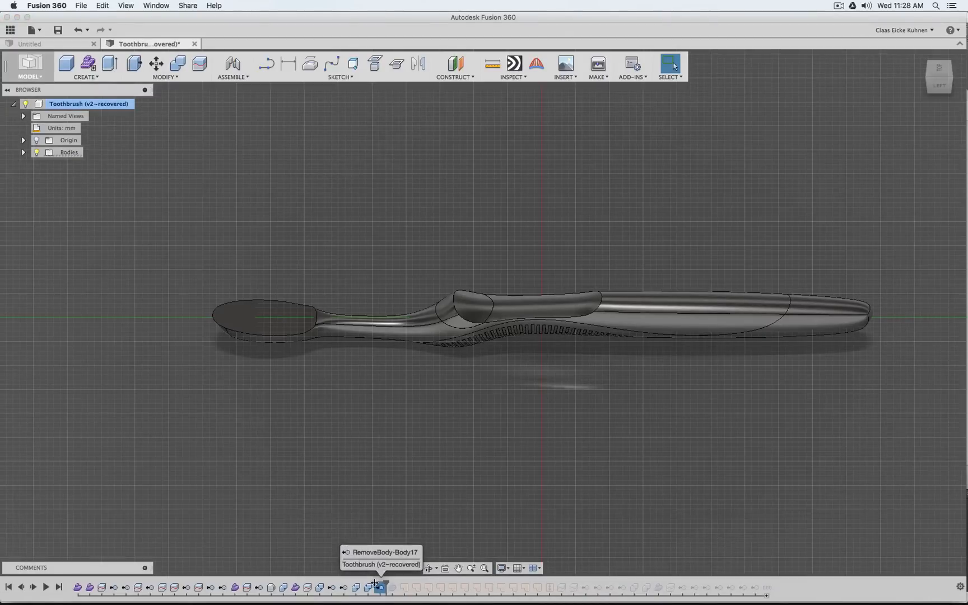
{"action": "mouse_move", "coordinate": [387, 583]}
{"action": "left_mouse_down"}
{"action": "mouse_move", "coordinate": [373, 584]}
{"action": "mouse_move", "coordinate": [387, 586]}
{"action": "left_mouse_up"}
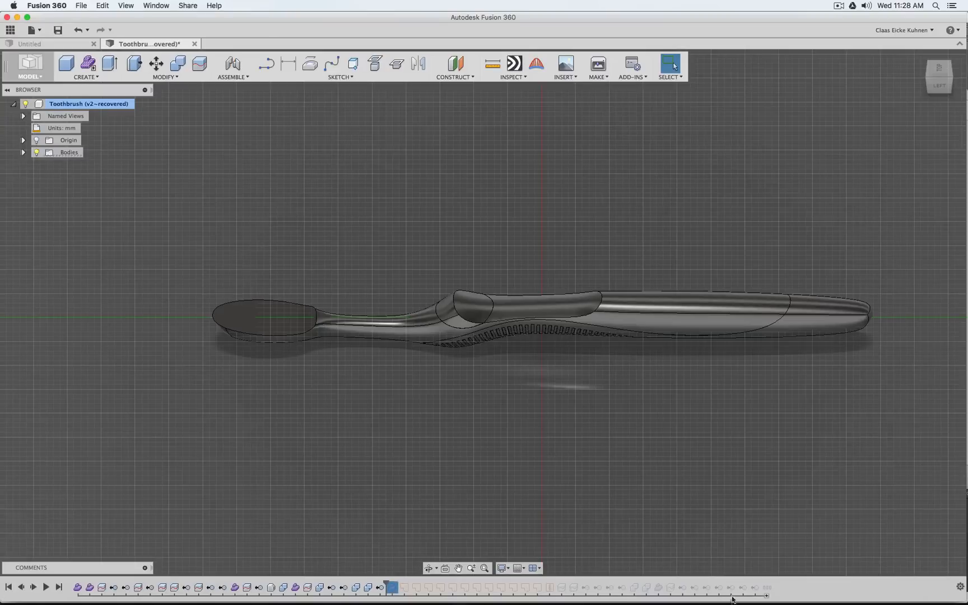
Roll the timeline forward to just before the Bristel group, then group the lettering features starting at Form6 under the name Letter
{"action": "left_click", "coordinate": [754, 588], "text": "shift"}
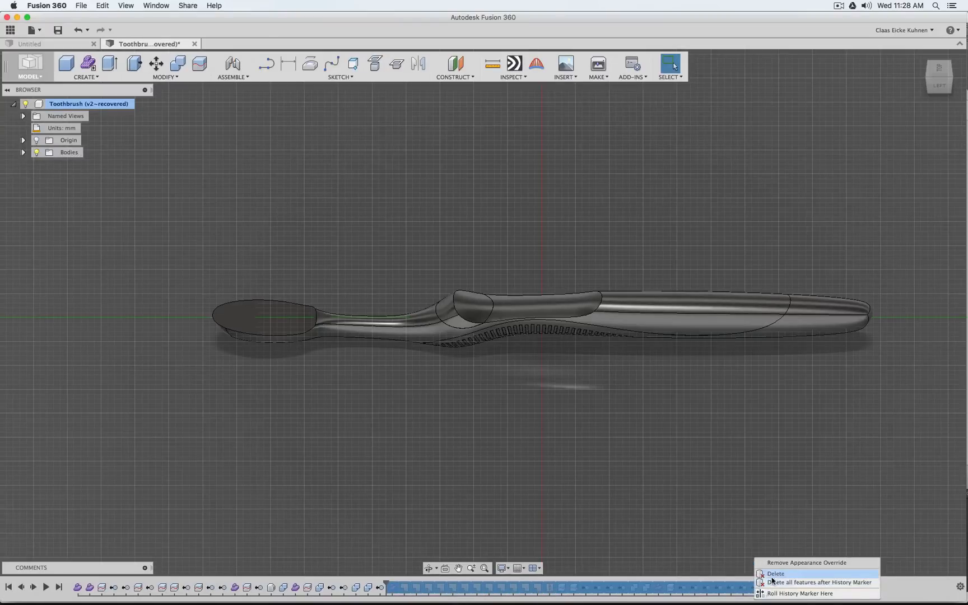
{"action": "left_click", "coordinate": [696, 505]}
{"action": "left_click_drag", "start_coordinate": [391, 588], "coordinate": [760, 588]}
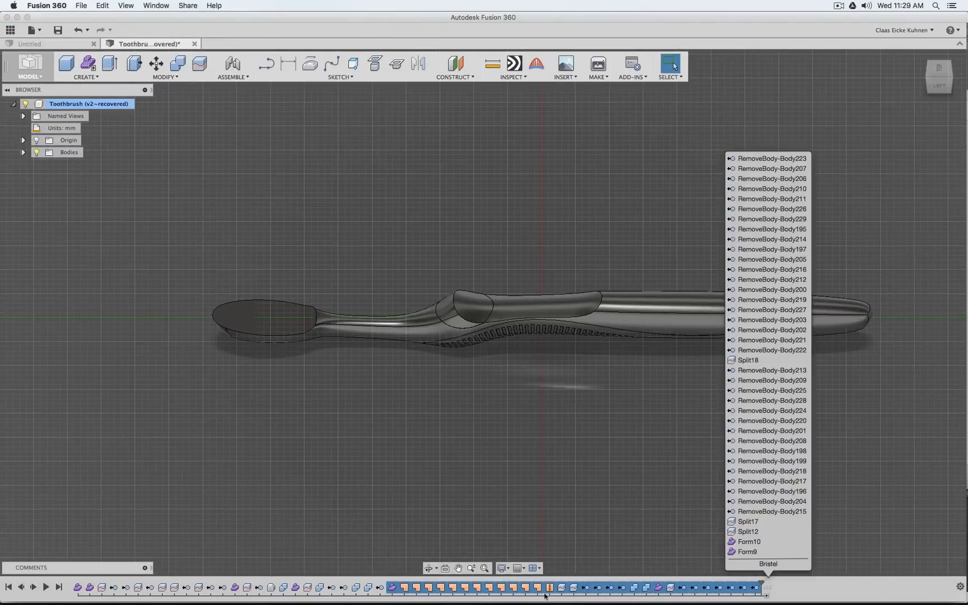
{"action": "left_click", "coordinate": [392, 588]}
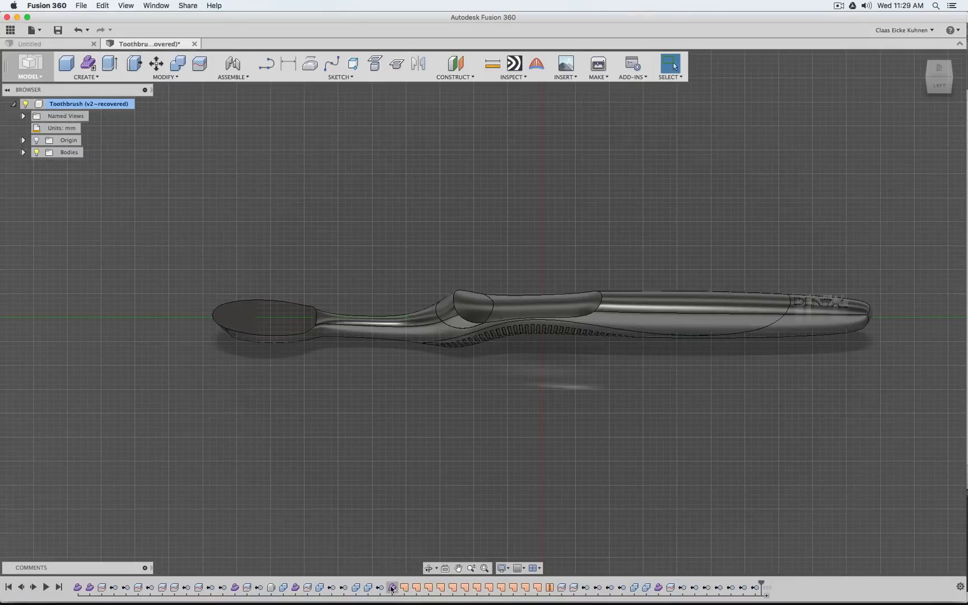
{"action": "left_click", "coordinate": [754, 588], "text": "shift"}
{"action": "right_click", "coordinate": [734, 590]}
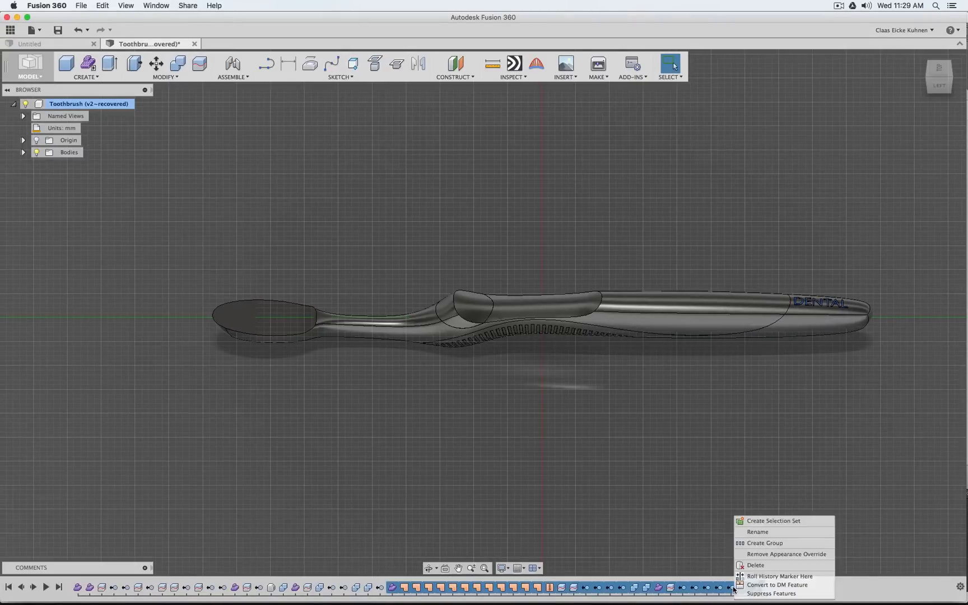
{"action": "left_click", "coordinate": [759, 543]}
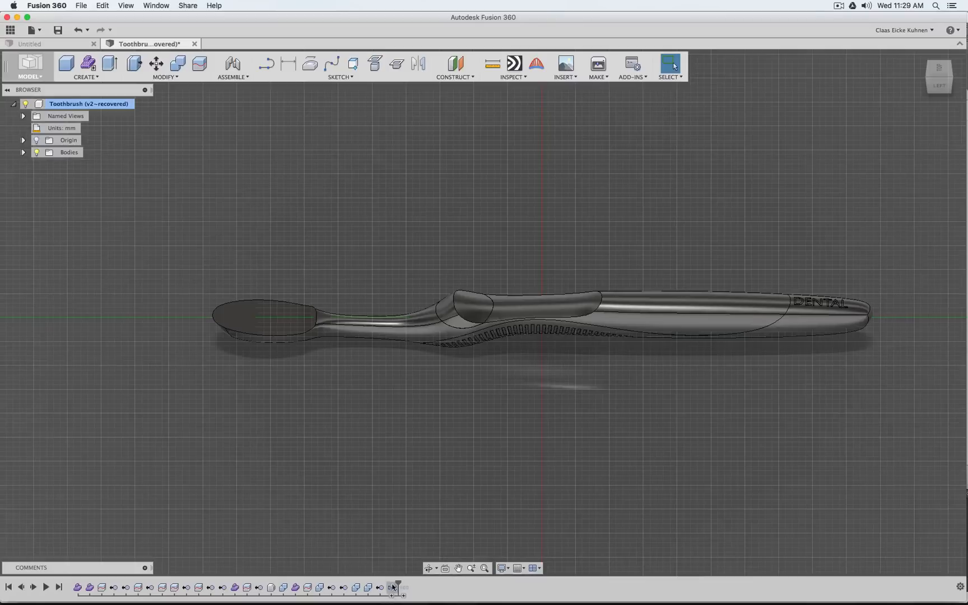
{"action": "right_click", "coordinate": [393, 587]}
{"action": "left_click", "coordinate": [413, 550]}
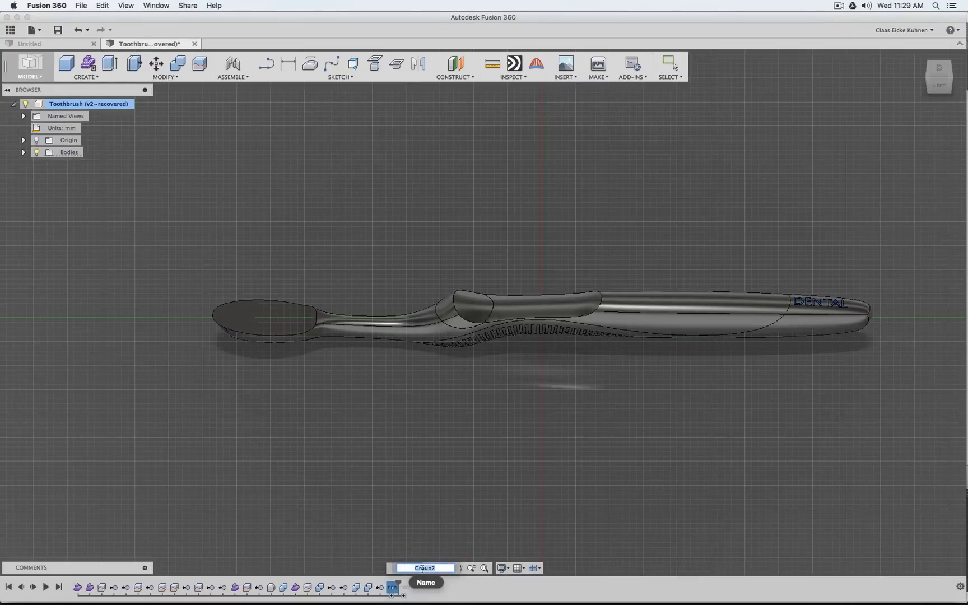
{"action": "key", "text": "Return"}
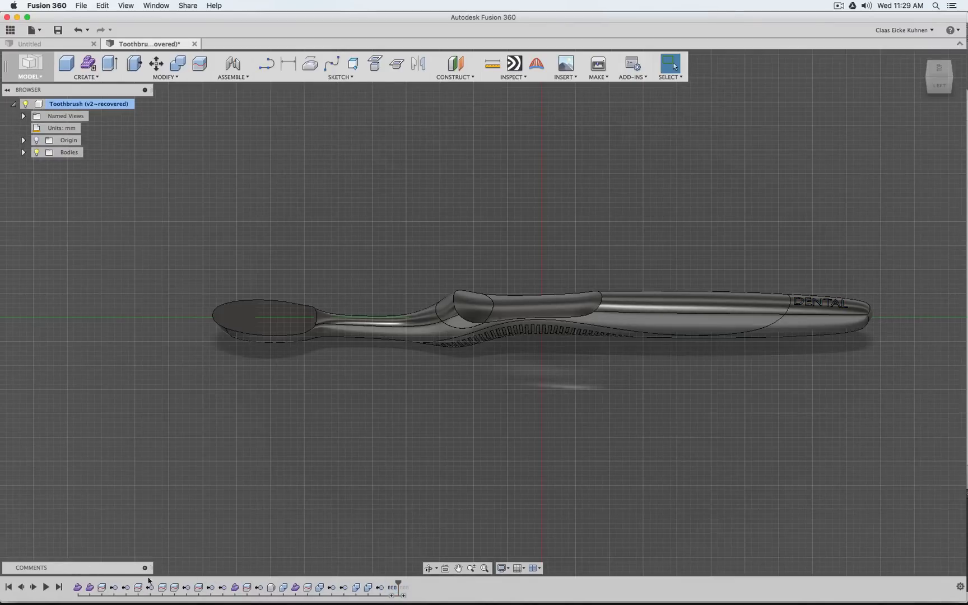
Roll the timeline forward past the Bristel group to restore the complete toothbrush
{"action": "left_click", "coordinate": [404, 596]}
{"action": "left_click", "coordinate": [405, 597]}
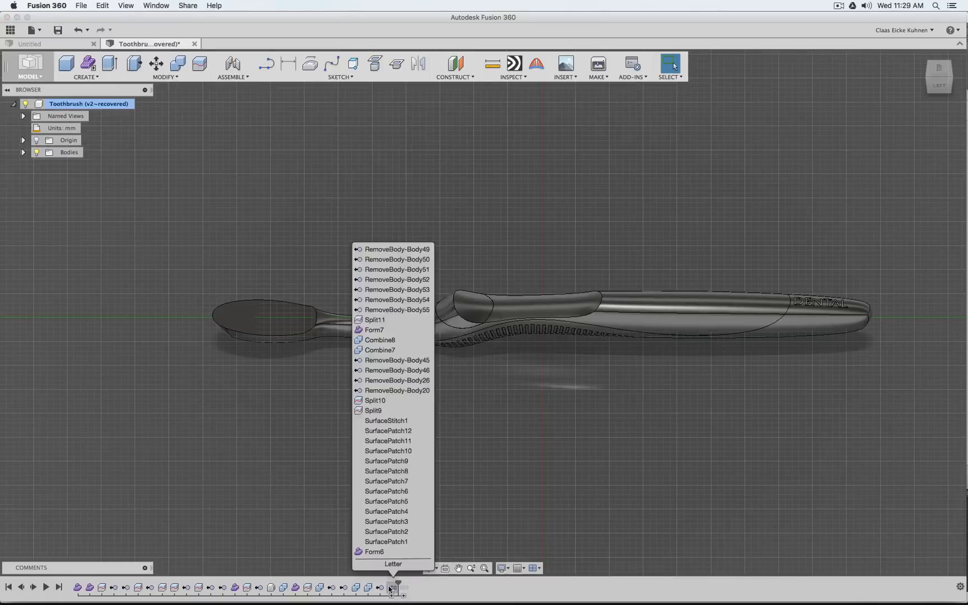
{"action": "left_click_drag", "start_coordinate": [399, 583], "coordinate": [405, 581]}
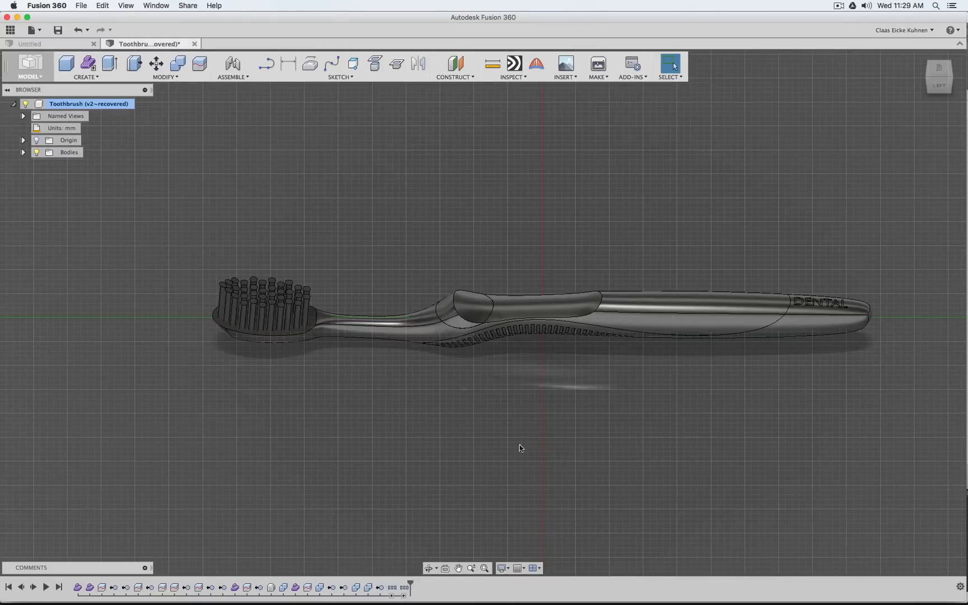
Apply the opaque Plastic - Glossy (White) appearance to the toothbrush's main body, covering the head, neck and handle shell
{"action": "middle_click_drag", "start_coordinate": [488, 217], "coordinate": [434, 248]}
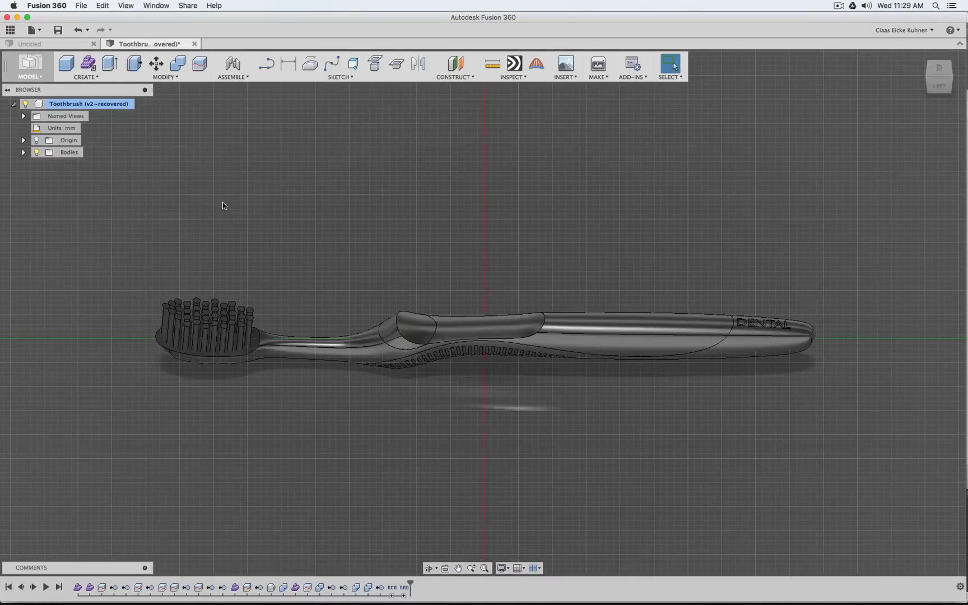
{"action": "left_click", "coordinate": [163, 76]}
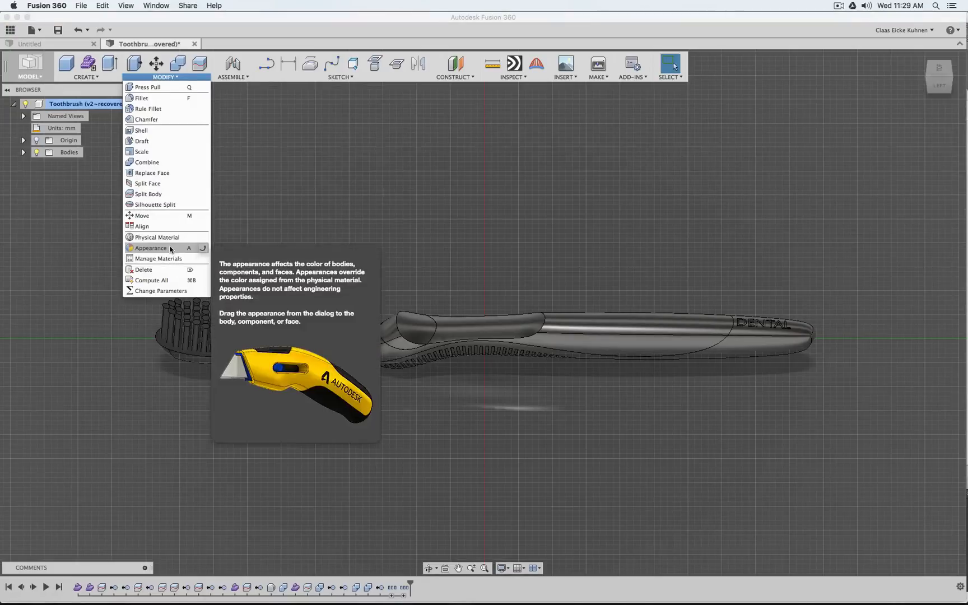
{"action": "key", "text": "a"}
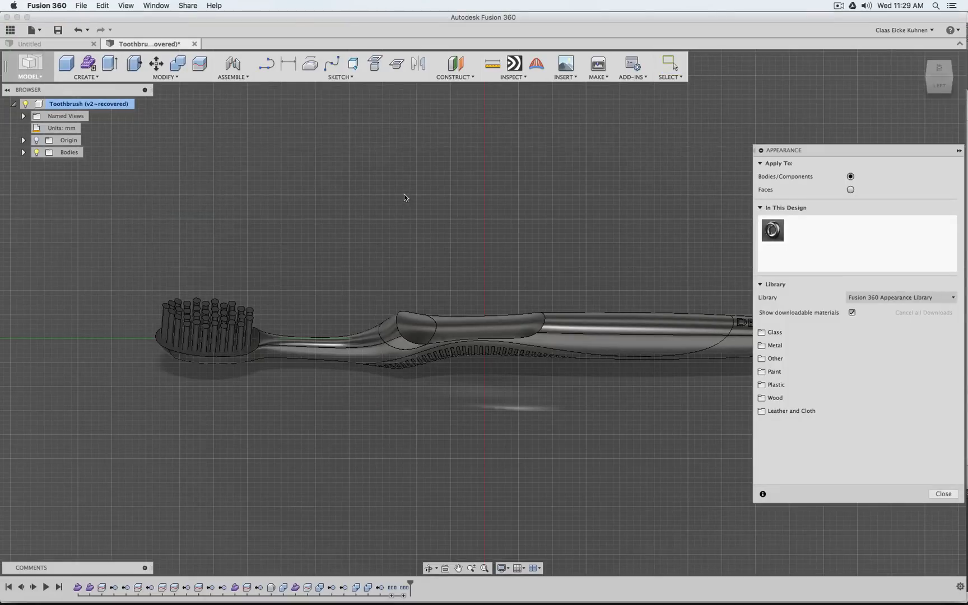
{"action": "middle_click_drag", "start_coordinate": [635, 260], "coordinate": [573, 249]}
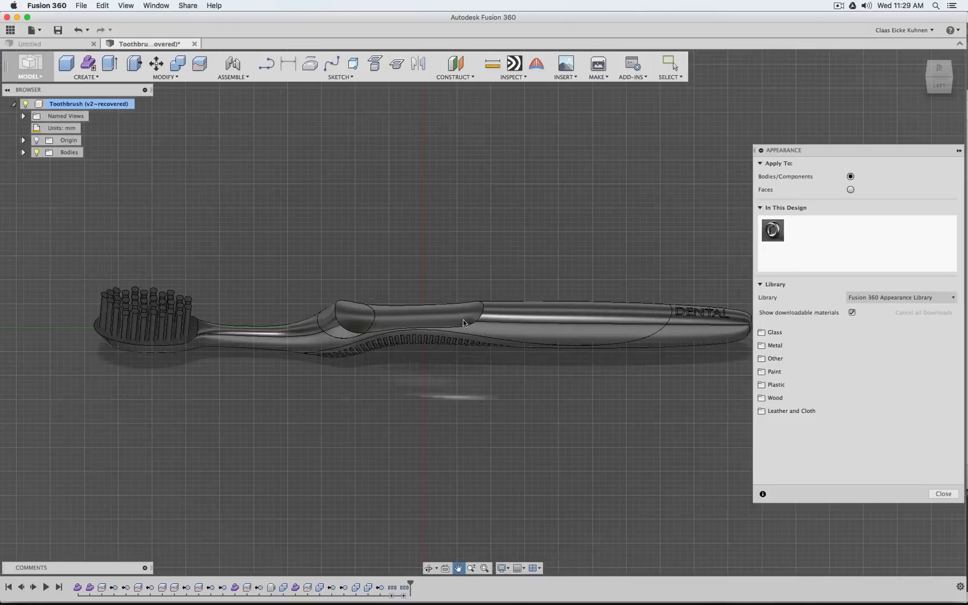
{"action": "left_click", "coordinate": [764, 384]}
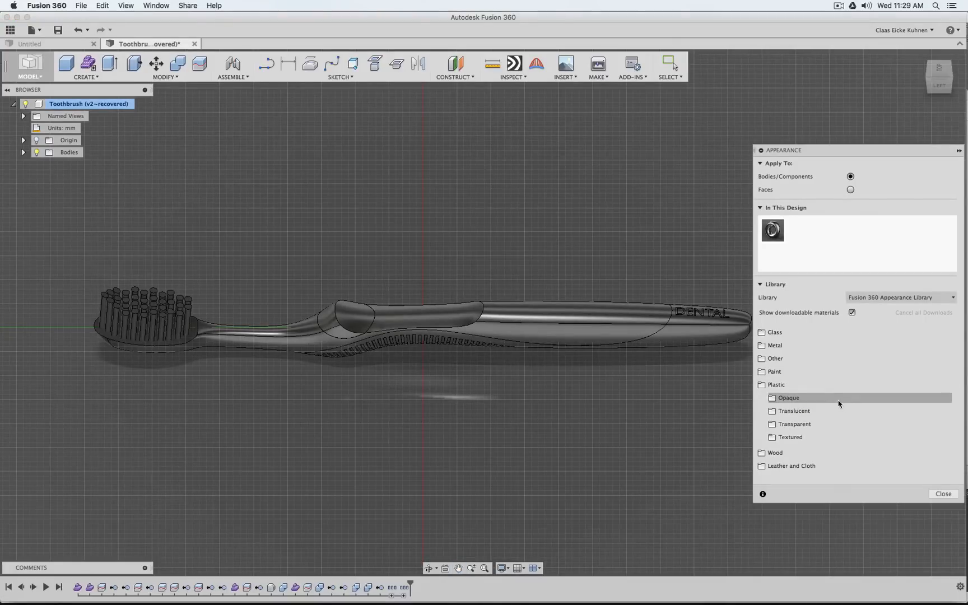
{"action": "left_click", "coordinate": [822, 402]}
{"action": "scroll", "coordinate": [873, 442], "scroll_direction": "down", "scroll_amount": 5}
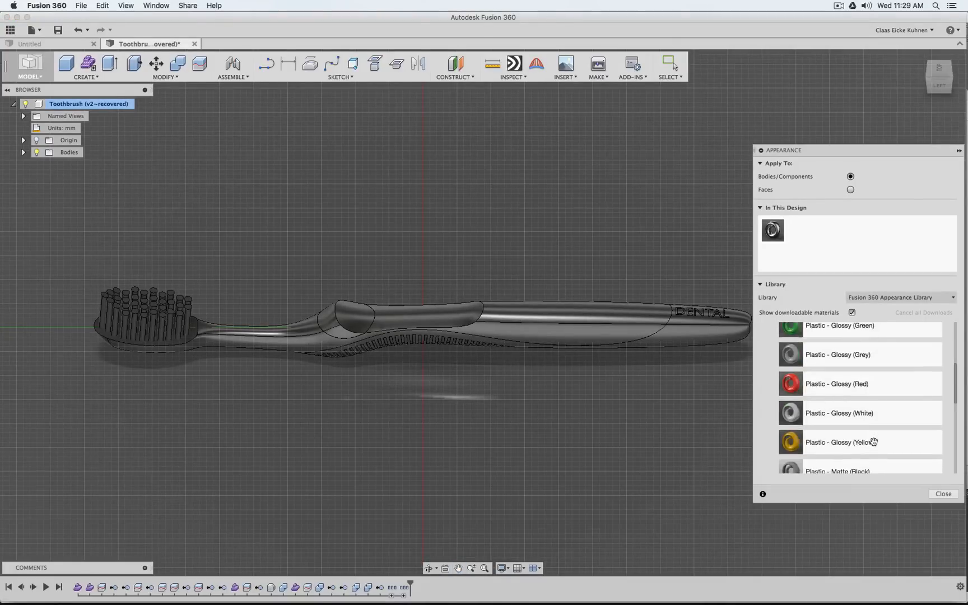
{"action": "scroll", "coordinate": [874, 442], "scroll_direction": "down", "scroll_amount": 1}
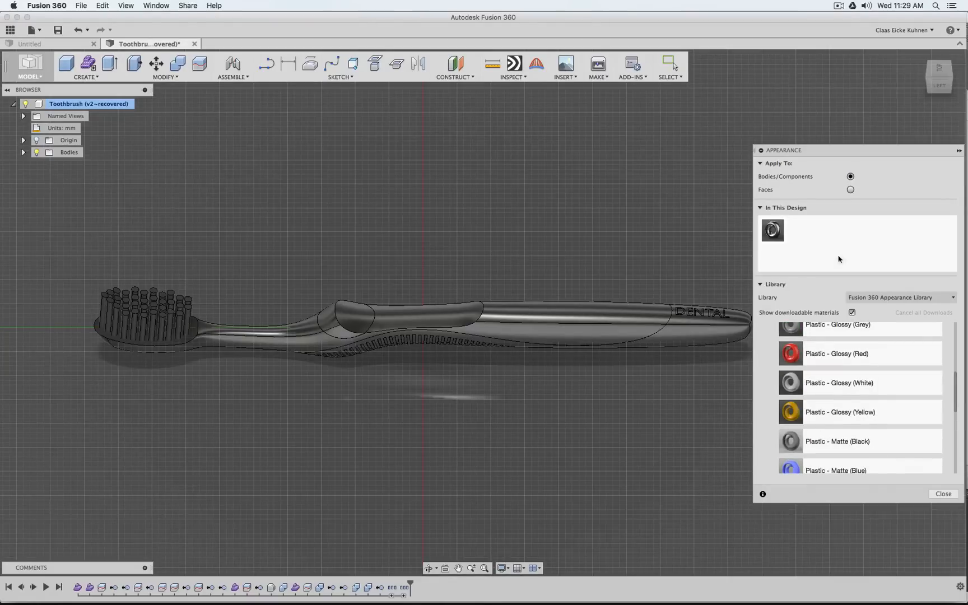
{"action": "left_click_drag", "start_coordinate": [835, 383], "coordinate": [268, 335]}
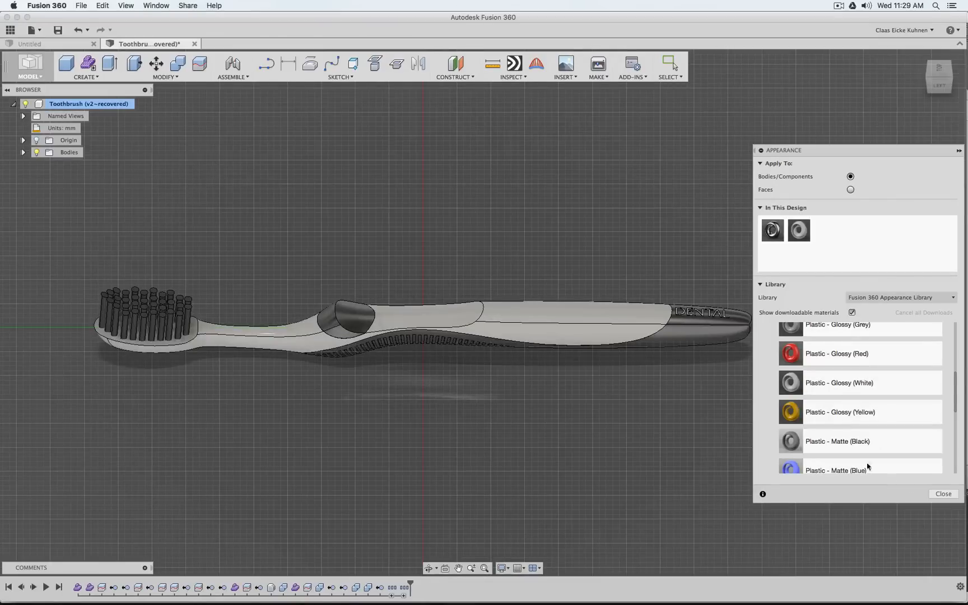
Apply the Plastic - Translucent Matte (Blue) appearance to the ribbed grip body that runs through the handle
{"action": "scroll", "coordinate": [858, 392], "scroll_direction": "up", "scroll_amount": 5}
{"action": "left_click", "coordinate": [778, 398]}
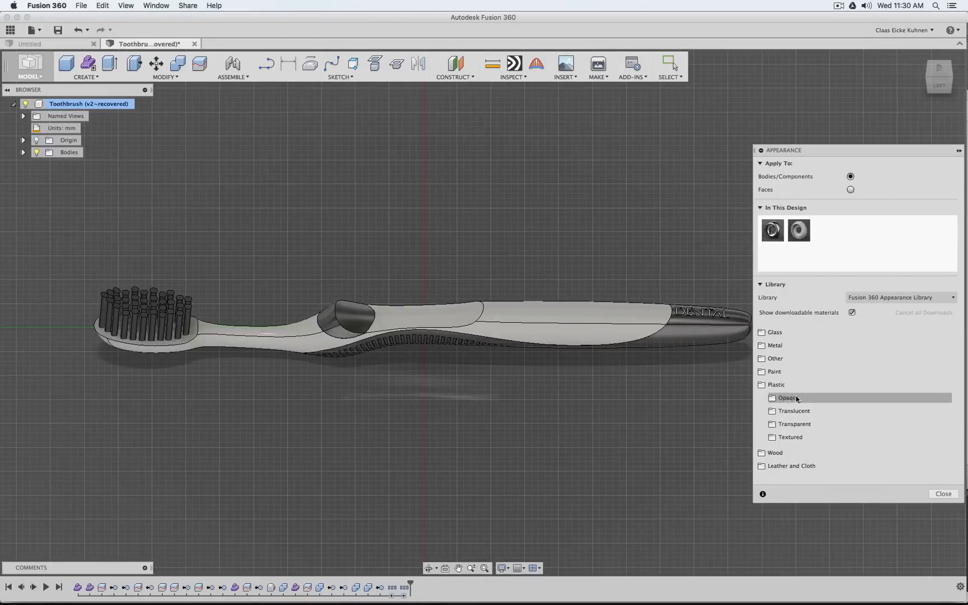
{"action": "left_click", "coordinate": [808, 414]}
{"action": "scroll", "coordinate": [893, 402], "scroll_direction": "down", "scroll_amount": 5}
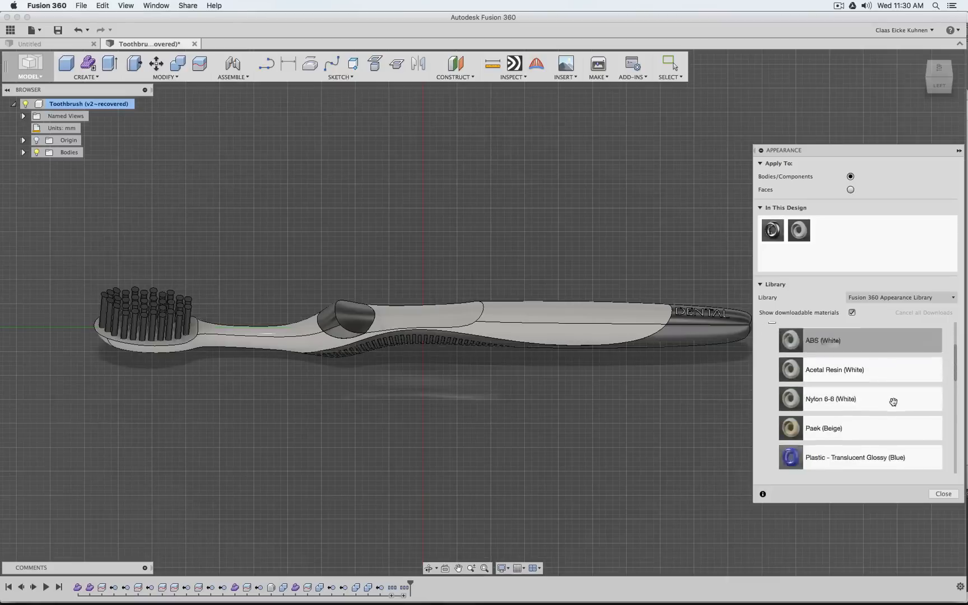
{"action": "scroll", "coordinate": [893, 401], "scroll_direction": "down", "scroll_amount": 5}
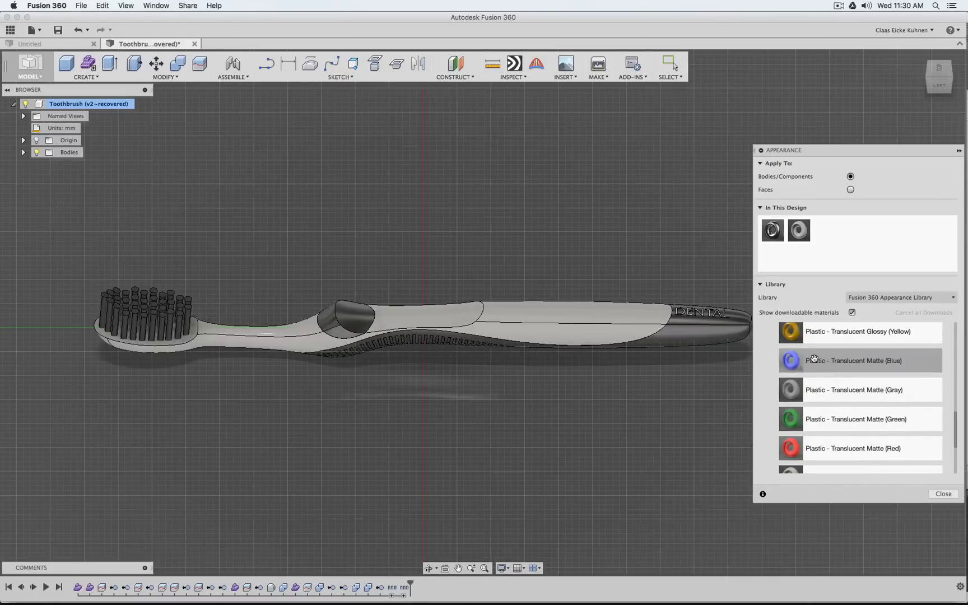
{"action": "left_click_drag", "start_coordinate": [812, 360], "coordinate": [734, 350]}
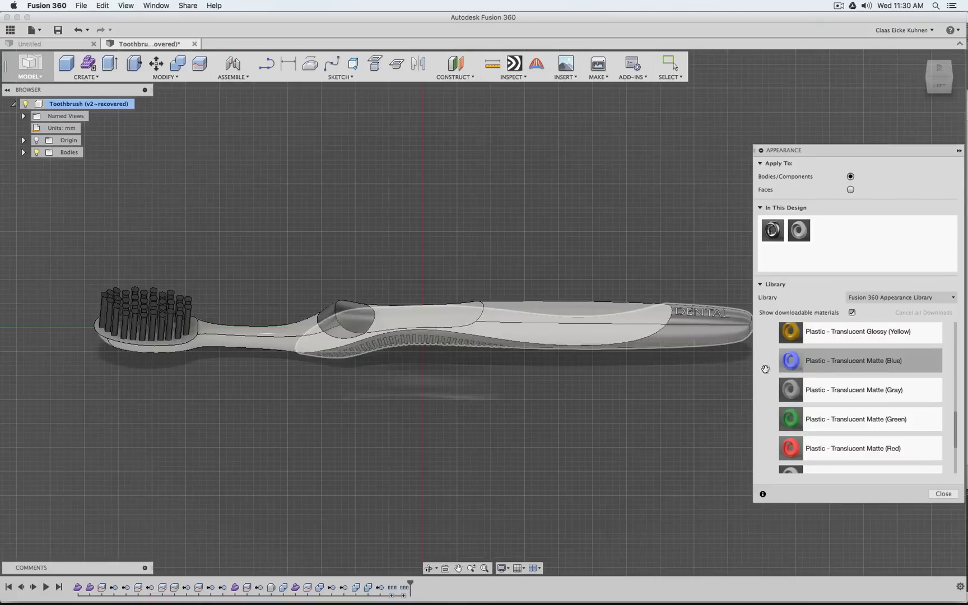
{"action": "left_click_drag", "start_coordinate": [790, 365], "coordinate": [360, 324]}
{"action": "scroll", "coordinate": [718, 335], "scroll_direction": "down", "scroll_amount": 5}
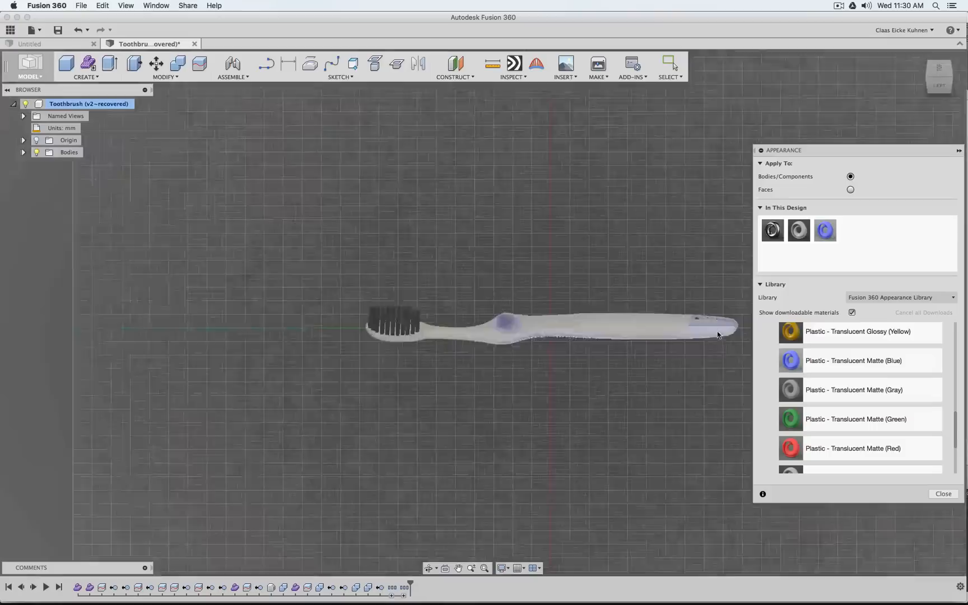
Apply the Plastic - Translucent Matte (Blue) appearance to the insides of the D and the A in the DENTAL lettering
{"action": "scroll", "coordinate": [709, 322], "scroll_direction": "up", "scroll_amount": 10}
{"action": "middle_click_drag", "start_coordinate": [705, 325], "coordinate": [516, 434]}
{"action": "left_click_drag", "start_coordinate": [794, 363], "coordinate": [455, 368]}
{"action": "left_click_drag", "start_coordinate": [791, 361], "coordinate": [633, 376]}
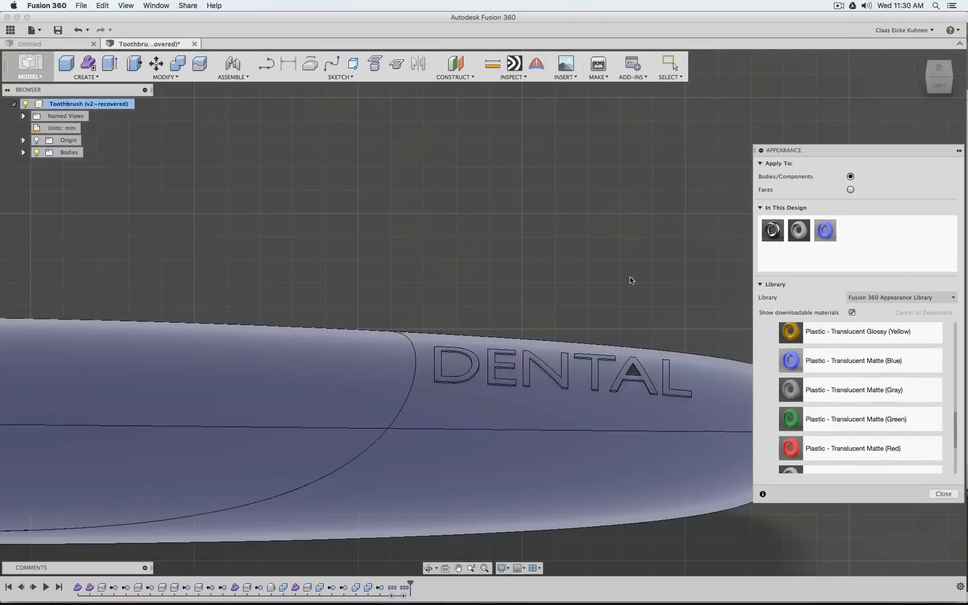
{"action": "scroll", "coordinate": [654, 273], "scroll_direction": "up", "scroll_amount": 5}
{"action": "scroll", "coordinate": [667, 434], "scroll_direction": "up", "scroll_amount": 5}
{"action": "middle_click_drag", "start_coordinate": [666, 434], "coordinate": [666, 342]}
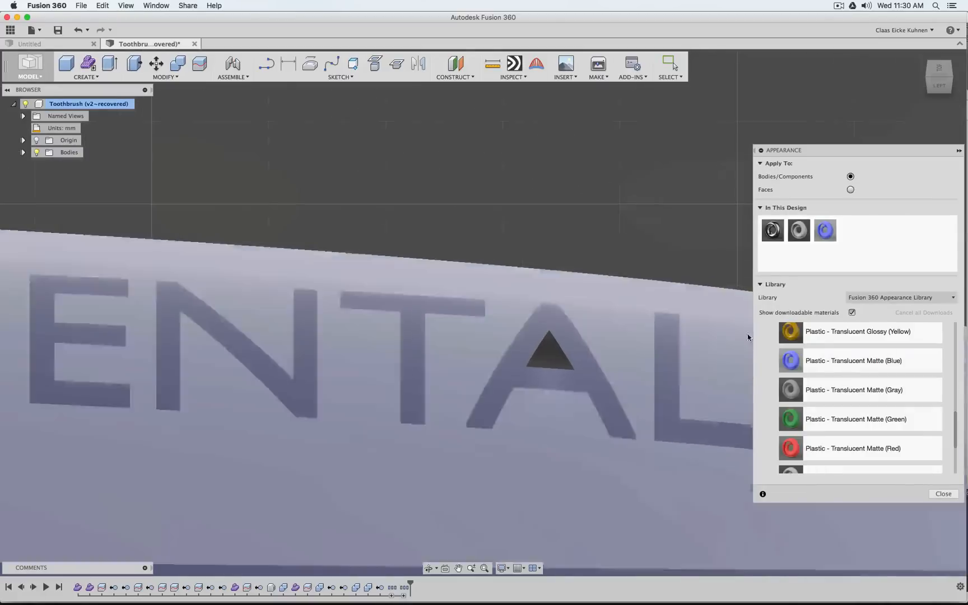
{"action": "left_click_drag", "start_coordinate": [791, 359], "coordinate": [551, 343]}
Apply the Plastic - Glossy (White) appearance to the DENTAL lettering at the end of the handle
{"action": "left_click_drag", "start_coordinate": [799, 230], "coordinate": [575, 354]}
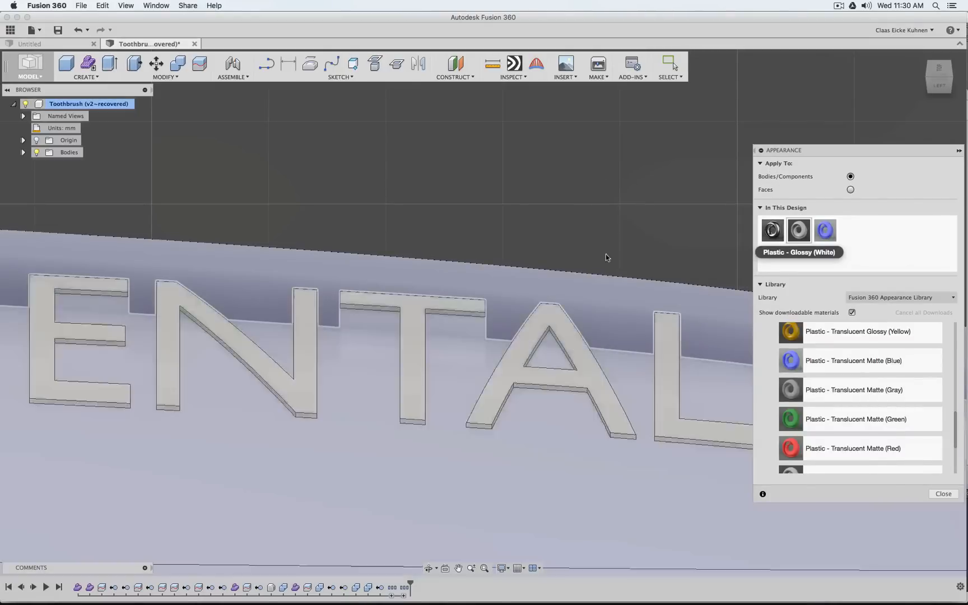
{"action": "scroll", "coordinate": [597, 177], "scroll_direction": "down", "scroll_amount": 10}
{"action": "middle_click_drag", "start_coordinate": [481, 173], "coordinate": [694, 254]}
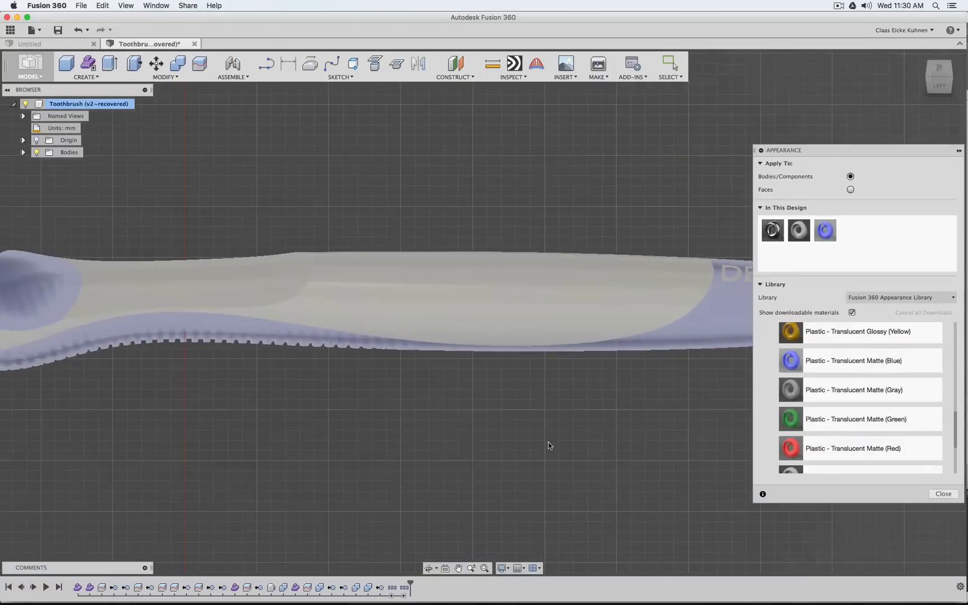
{"action": "scroll", "coordinate": [546, 438], "scroll_direction": "down", "scroll_amount": 5}
{"action": "scroll", "coordinate": [504, 473], "scroll_direction": "down", "scroll_amount": 5}
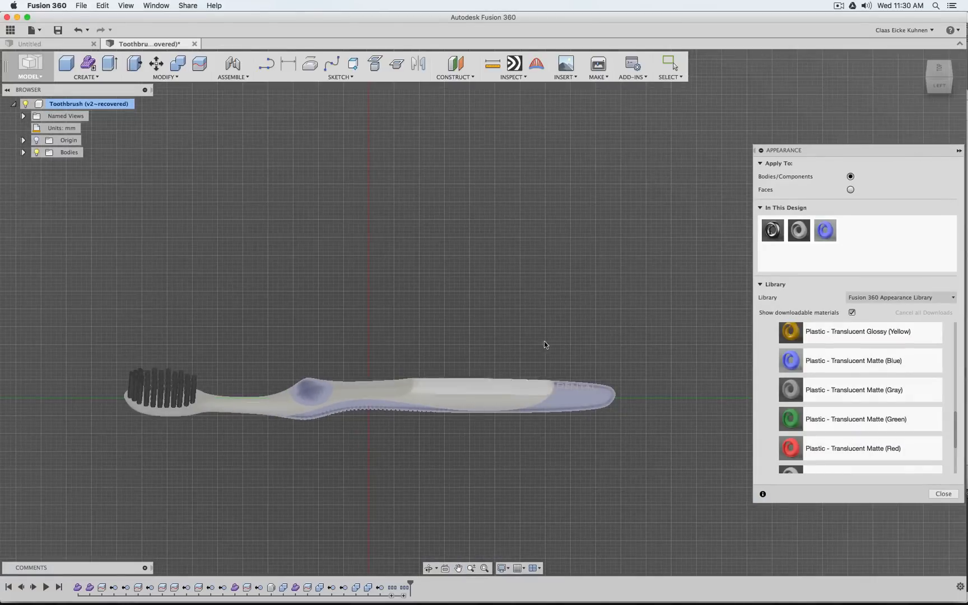
{"action": "scroll", "coordinate": [186, 440], "scroll_direction": "up", "scroll_amount": 5}
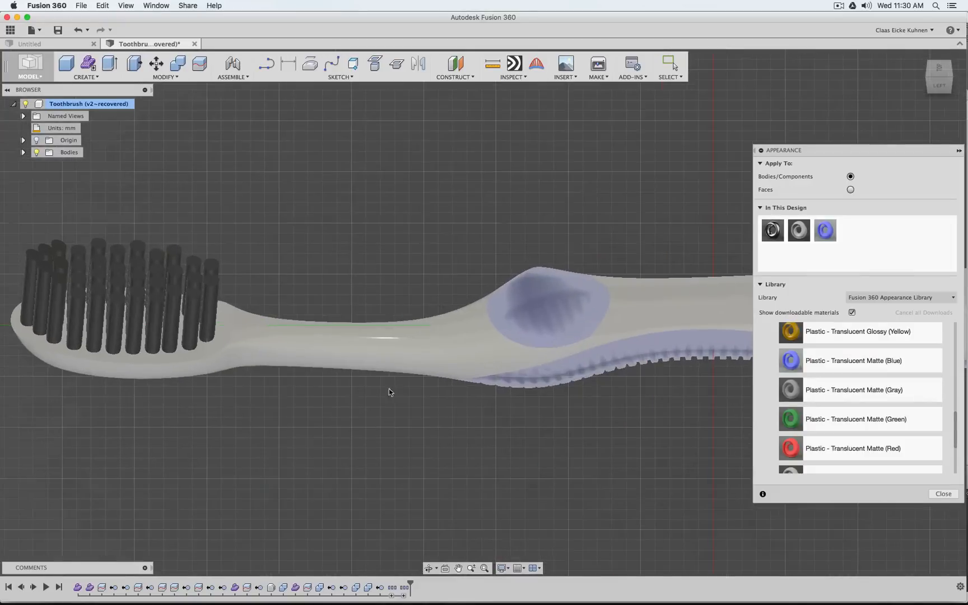
Try the Plastic - Translucent Glossy (Blue) appearance on the ribbed grip and the thumb pad
{"action": "mouse_move", "coordinate": [946, 87]}
{"action": "left_mouse_down"}
{"action": "mouse_move", "coordinate": [949, 72]}
{"action": "mouse_move", "coordinate": [924, 74]}
{"action": "mouse_move", "coordinate": [898, 100]}
{"action": "mouse_move", "coordinate": [925, 103]}
{"action": "mouse_move", "coordinate": [945, 77]}
{"action": "mouse_move", "coordinate": [909, 100]}
{"action": "mouse_move", "coordinate": [943, 79]}
{"action": "left_mouse_up"}
{"action": "scroll", "coordinate": [884, 391], "scroll_direction": "up", "scroll_amount": 8}
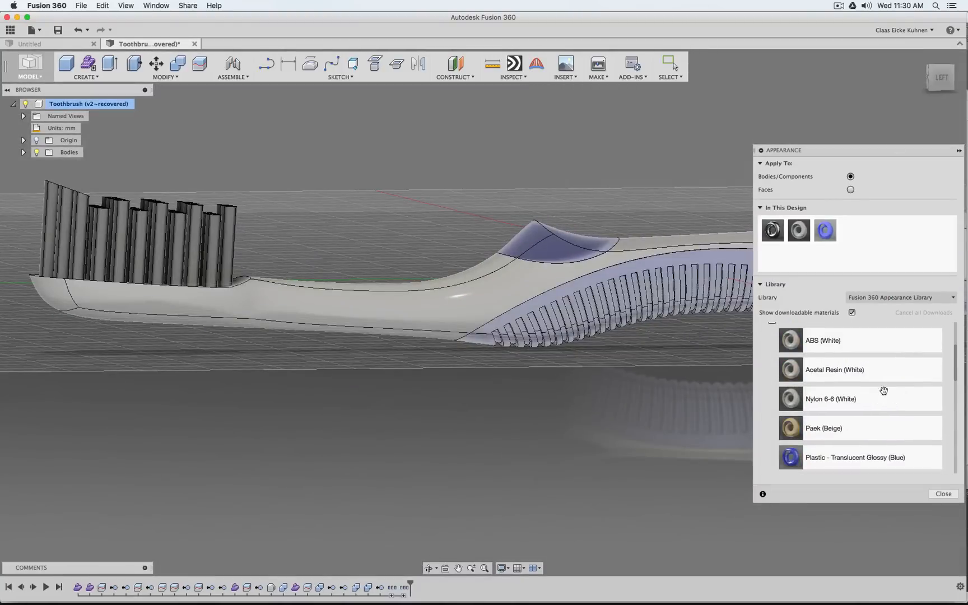
{"action": "scroll", "coordinate": [883, 391], "scroll_direction": "down", "scroll_amount": 2}
{"action": "middle_click_drag", "start_coordinate": [683, 437], "coordinate": [509, 482]}
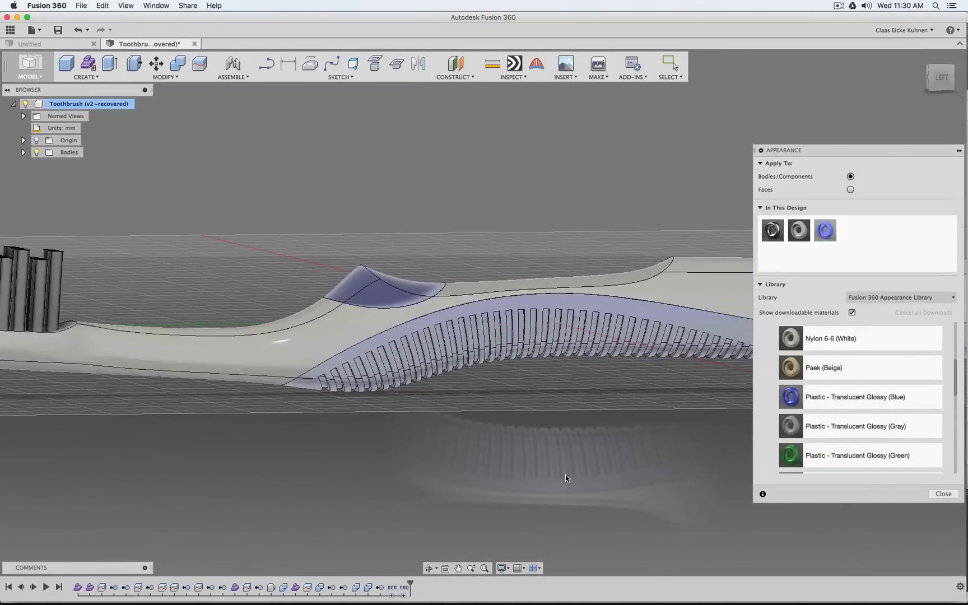
{"action": "left_click_drag", "start_coordinate": [685, 382], "coordinate": [613, 347]}
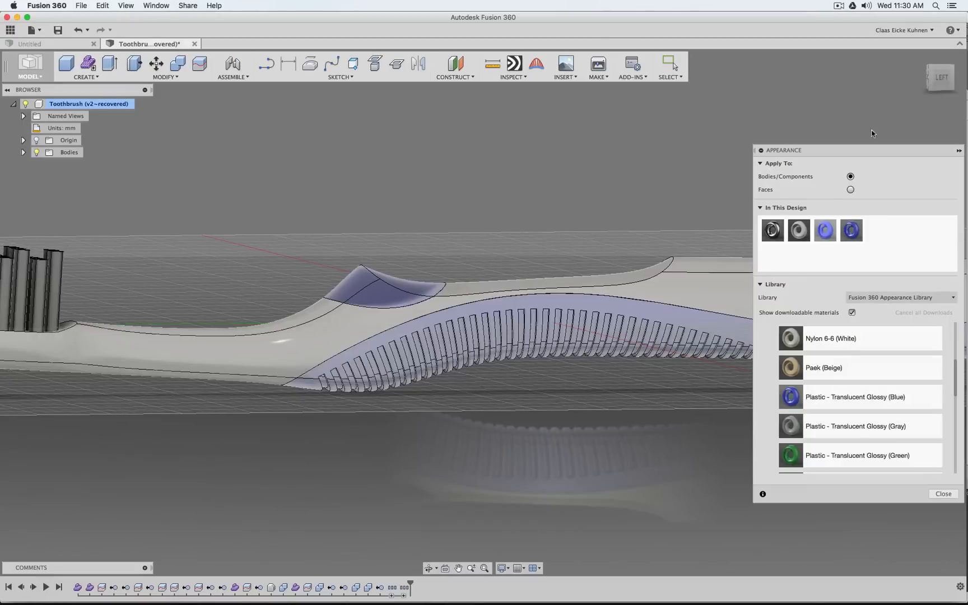
{"action": "left_click_drag", "start_coordinate": [851, 233], "coordinate": [396, 295]}
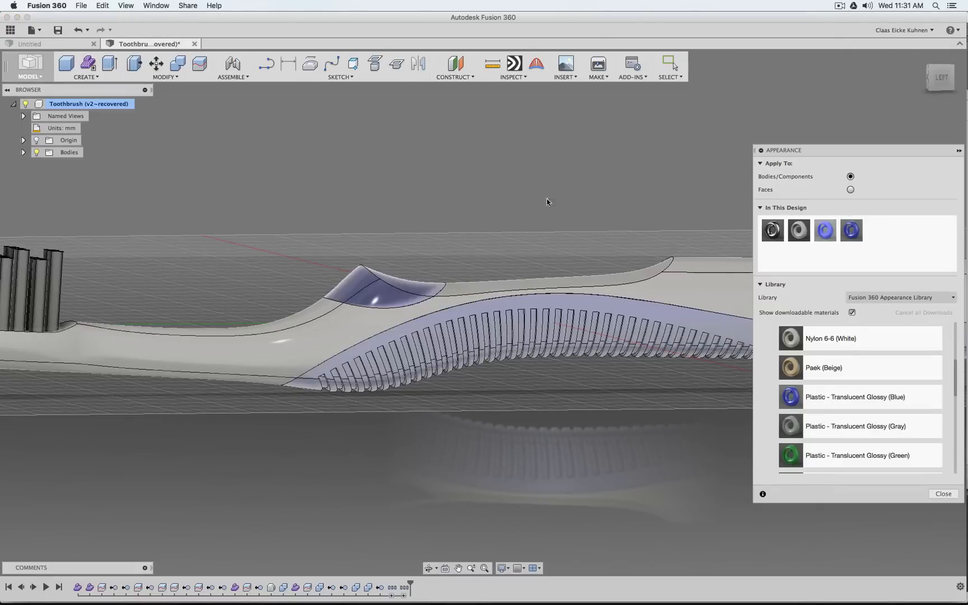
Apply the opaque Plastic - Glossy (Blue) appearance to the thumb pad and the ribbed grip body
{"action": "mouse_move", "coordinate": [941, 90]}
{"action": "left_mouse_down"}
{"action": "mouse_move", "coordinate": [926, 107]}
{"action": "mouse_move", "coordinate": [925, 162]}
{"action": "mouse_move", "coordinate": [902, 126]}
{"action": "left_mouse_up"}
{"action": "scroll", "coordinate": [866, 384], "scroll_direction": "up", "scroll_amount": 5}
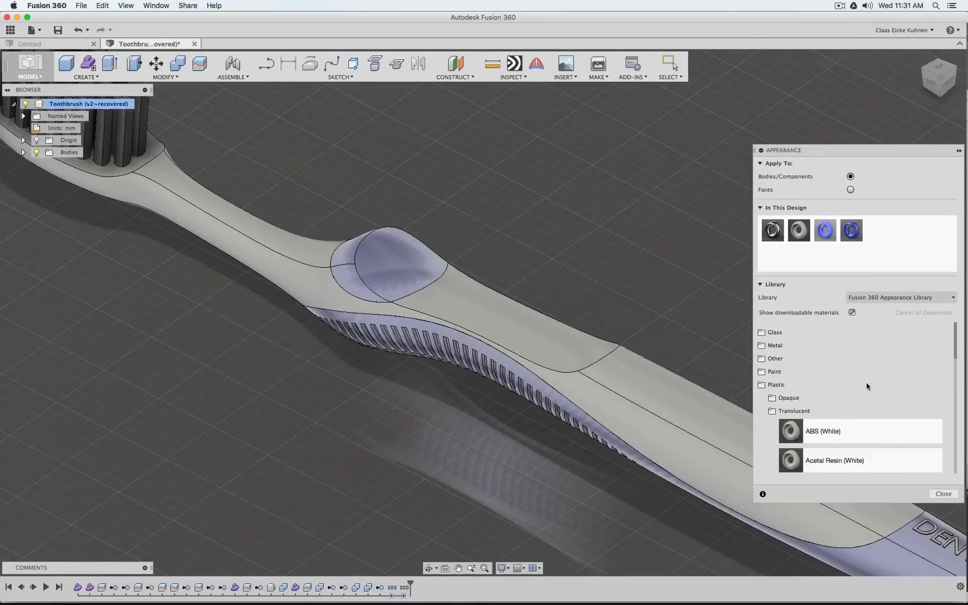
{"action": "left_click", "coordinate": [773, 412]}
{"action": "left_click", "coordinate": [774, 399]}
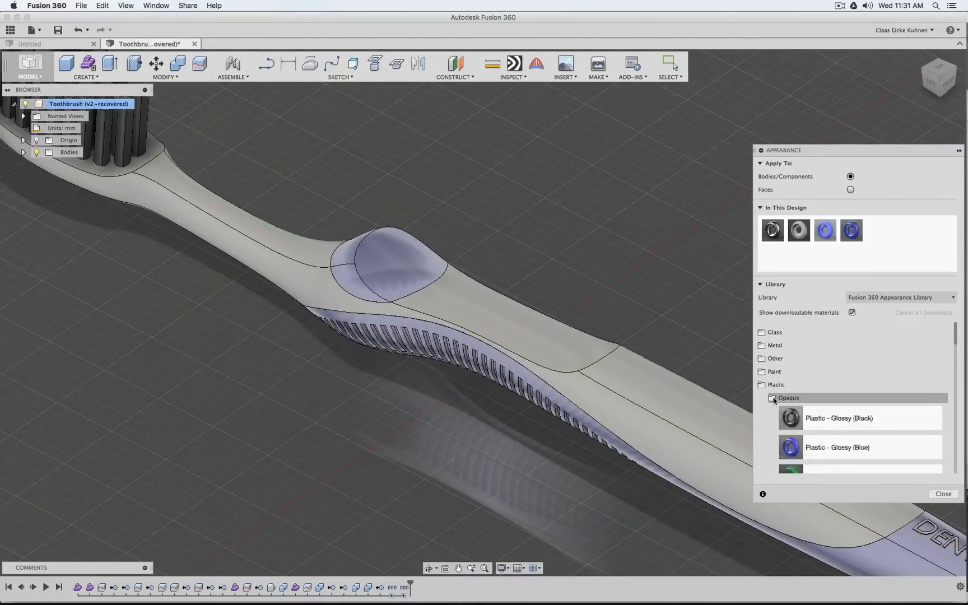
{"action": "left_click", "coordinate": [774, 399]}
{"action": "left_click", "coordinate": [773, 400]}
{"action": "scroll", "coordinate": [845, 426], "scroll_direction": "down", "scroll_amount": 2}
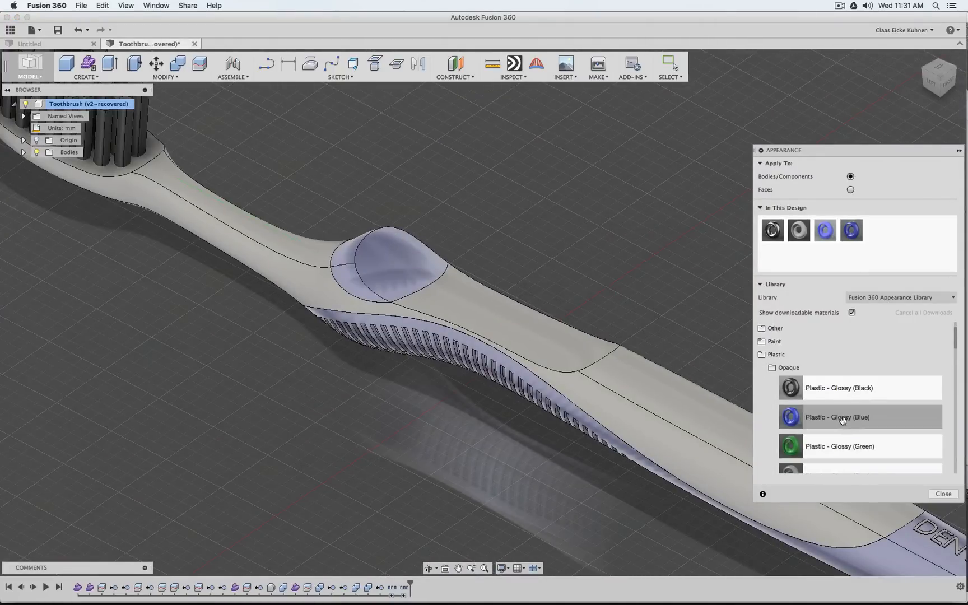
{"action": "left_click_drag", "start_coordinate": [846, 418], "coordinate": [388, 237]}
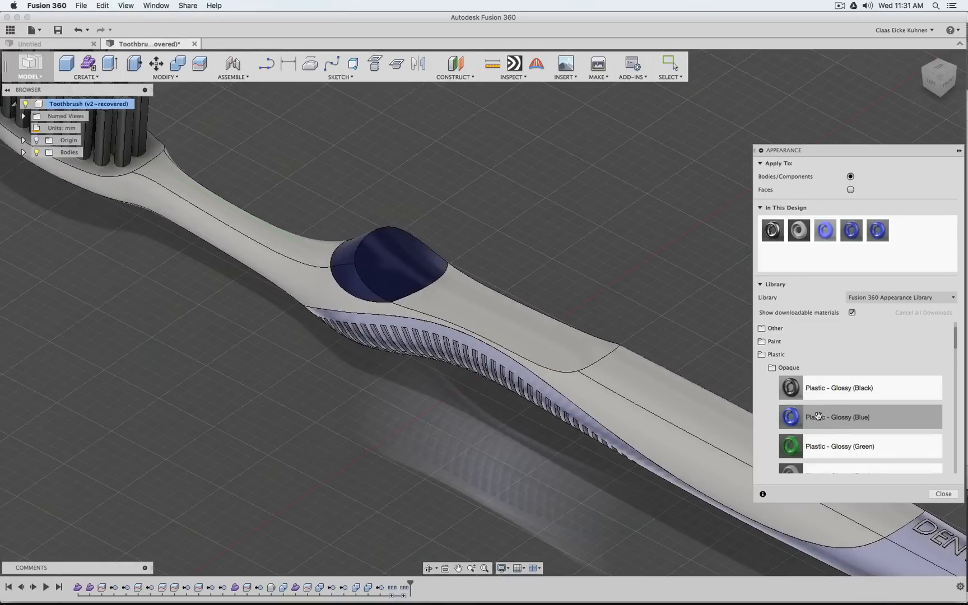
{"action": "left_click_drag", "start_coordinate": [815, 417], "coordinate": [529, 396]}
{"action": "scroll", "coordinate": [573, 245], "scroll_direction": "right", "scroll_amount": 5}
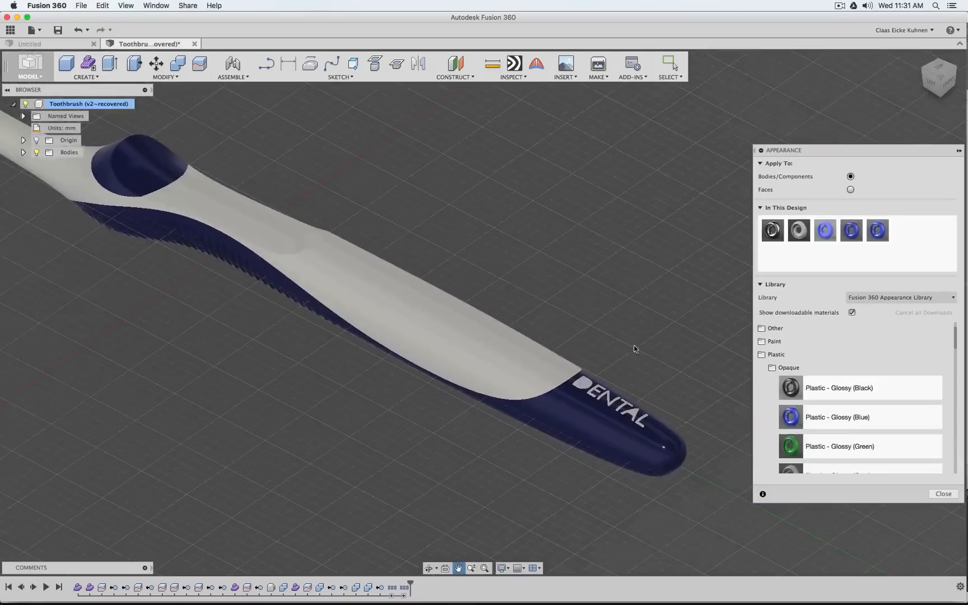
Apply the opaque Plastic - Glossy (Blue) appearance to the bodies inside the D and the A of the DENTAL lettering
{"action": "scroll", "coordinate": [621, 418], "scroll_direction": "up", "scroll_amount": 10}
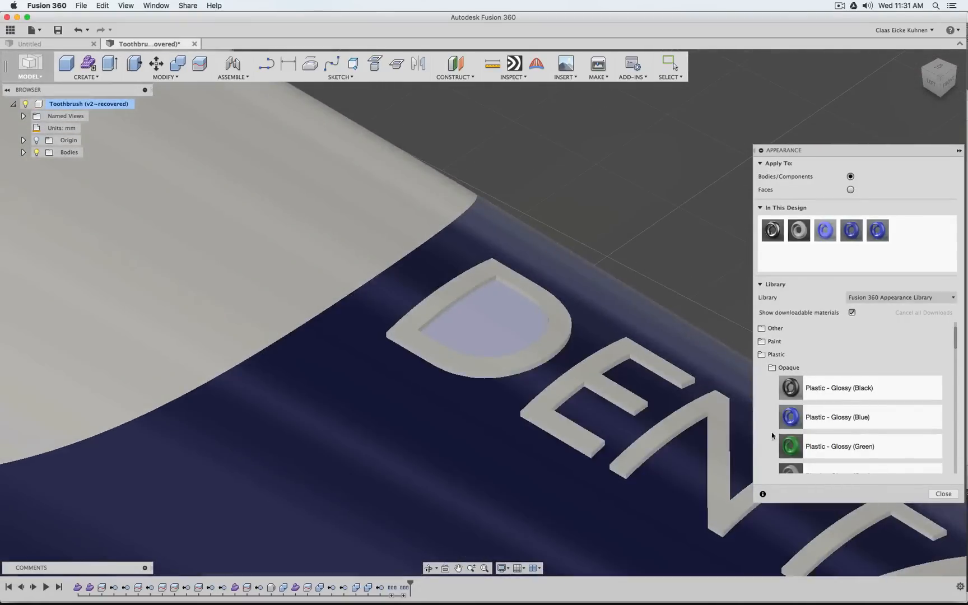
{"action": "left_click_drag", "start_coordinate": [791, 418], "coordinate": [515, 331]}
{"action": "scroll", "coordinate": [607, 386], "scroll_direction": "down", "scroll_amount": 3}
{"action": "middle_click_drag", "start_coordinate": [607, 387], "coordinate": [163, 160]}
{"action": "scroll", "coordinate": [384, 330], "scroll_direction": "up", "scroll_amount": 3}
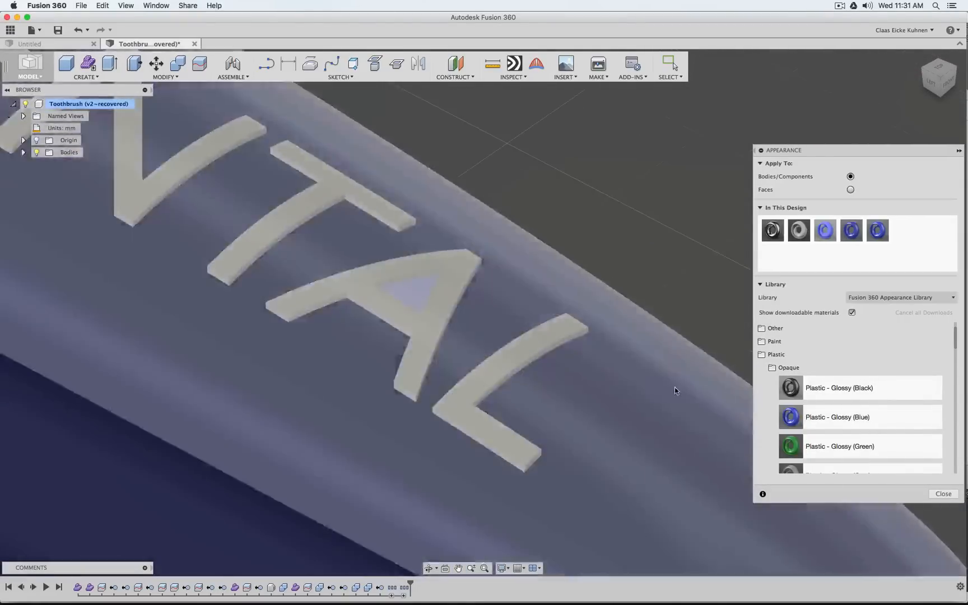
{"action": "left_click_drag", "start_coordinate": [794, 410], "coordinate": [958, 465]}
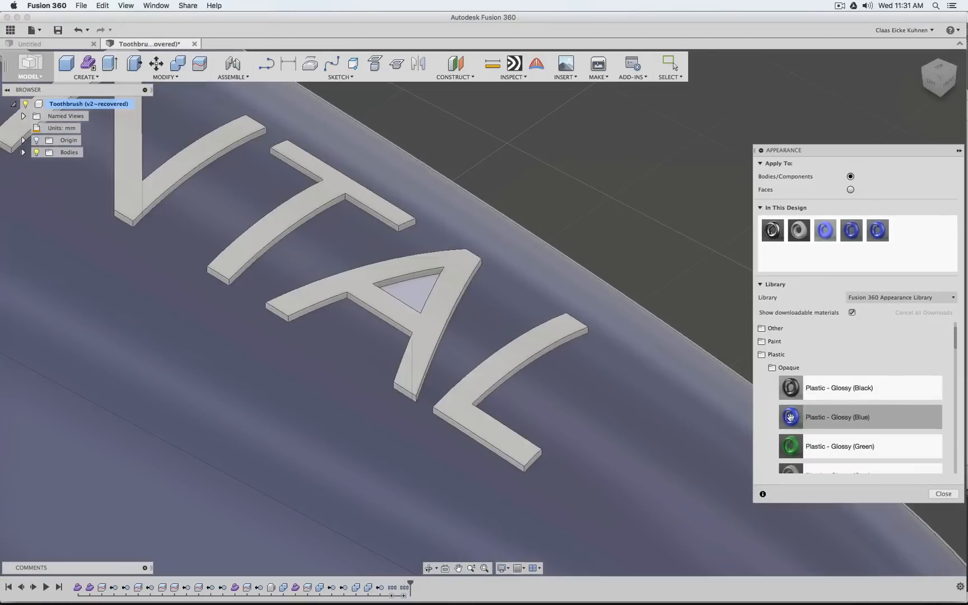
{"action": "left_click_drag", "start_coordinate": [787, 414], "coordinate": [400, 290]}
{"action": "scroll", "coordinate": [399, 290], "scroll_direction": "down", "scroll_amount": 10}
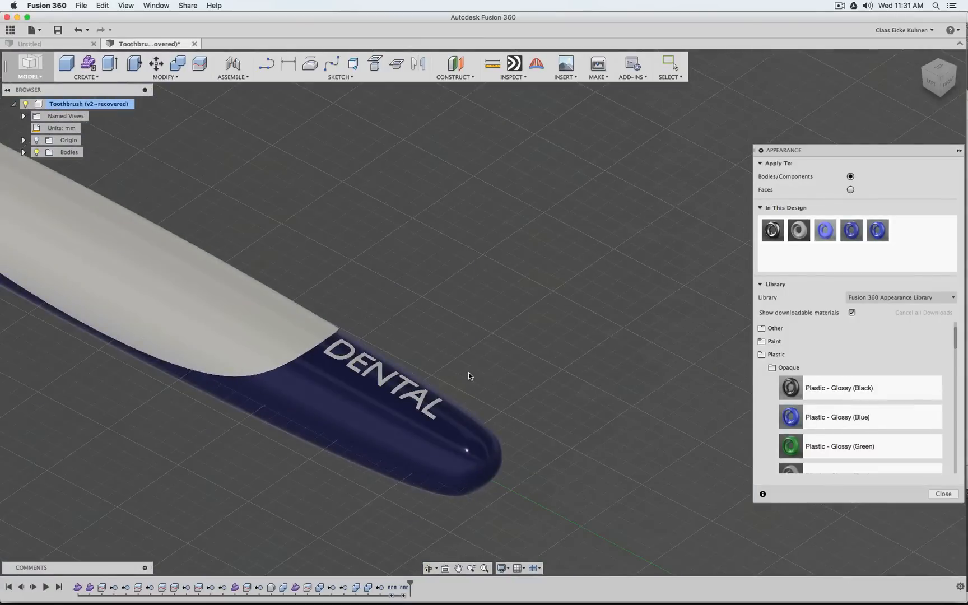
Apply the Plastic - Glossy (White) appearance to three bristles in one row across the neck end of the brush head
{"action": "scroll", "coordinate": [470, 376], "scroll_direction": "down", "scroll_amount": 10}
{"action": "middle_click_drag", "start_coordinate": [262, 348], "coordinate": [518, 480]}
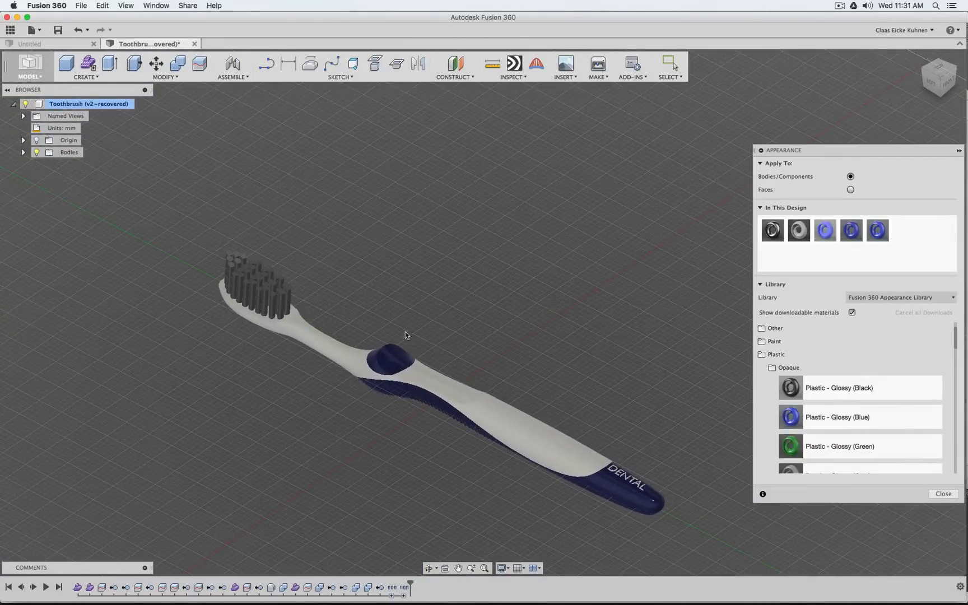
{"action": "mouse_move", "coordinate": [407, 335]}
{"action": "middle_mouse_down"}
{"action": "mouse_move", "coordinate": [631, 317]}
{"action": "mouse_move", "coordinate": [628, 339]}
{"action": "middle_mouse_up"}
{"action": "scroll", "coordinate": [513, 324], "scroll_direction": "up", "scroll_amount": 10}
{"action": "mouse_move", "coordinate": [551, 265]}
{"action": "middle_mouse_down"}
{"action": "mouse_move", "coordinate": [663, 373]}
{"action": "mouse_move", "coordinate": [685, 377]}
{"action": "middle_mouse_up"}
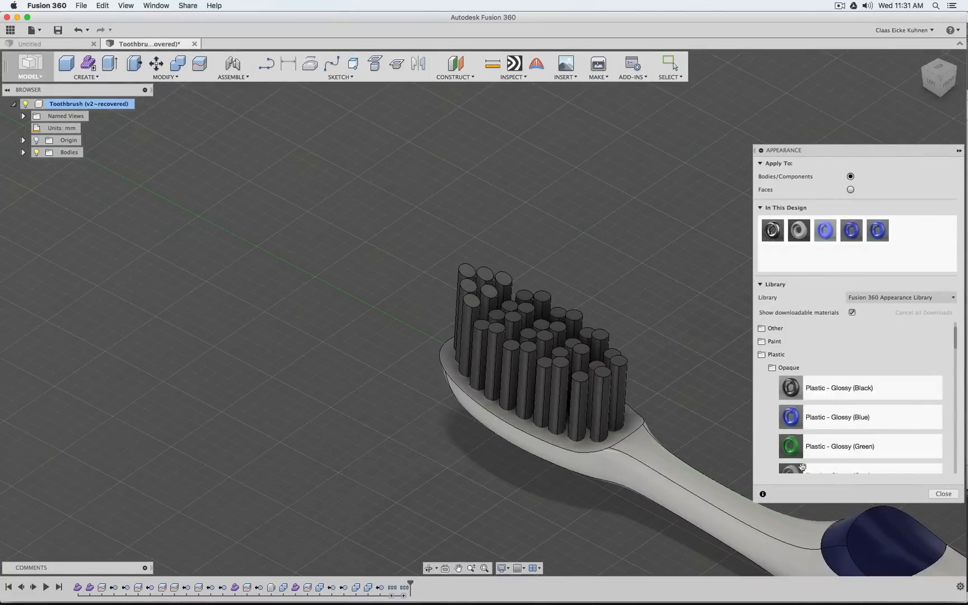
{"action": "left_click_drag", "start_coordinate": [800, 235], "coordinate": [601, 339]}
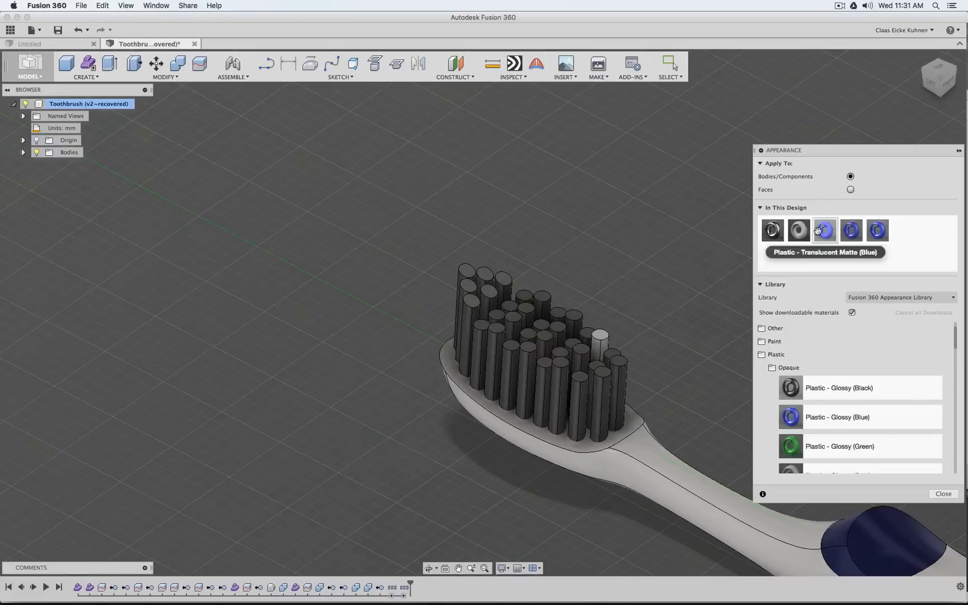
{"action": "left_click_drag", "start_coordinate": [800, 234], "coordinate": [582, 375]}
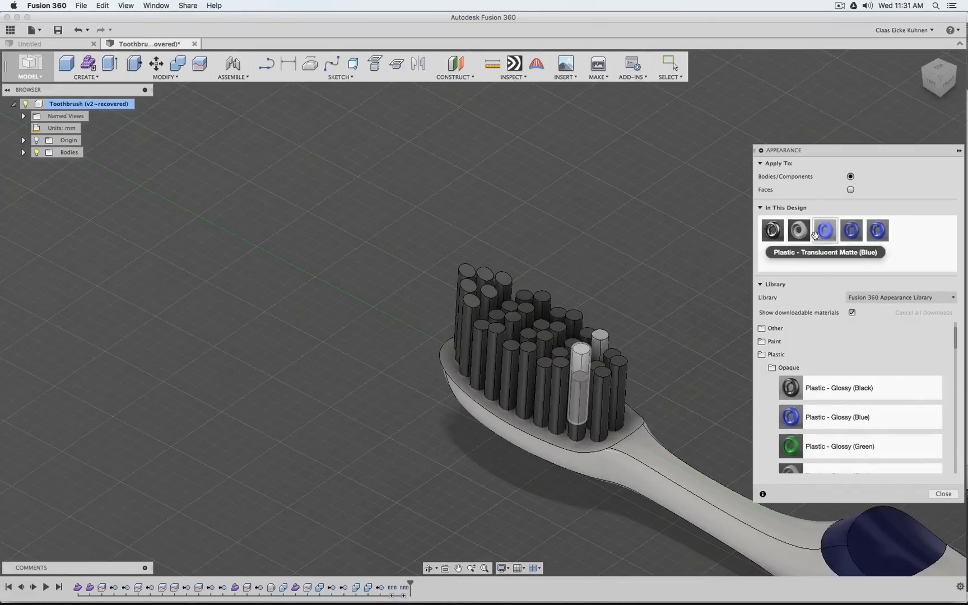
{"action": "left_click_drag", "start_coordinate": [801, 233], "coordinate": [565, 372]}
{"action": "scroll", "coordinate": [695, 256], "scroll_direction": "down", "scroll_amount": 4}
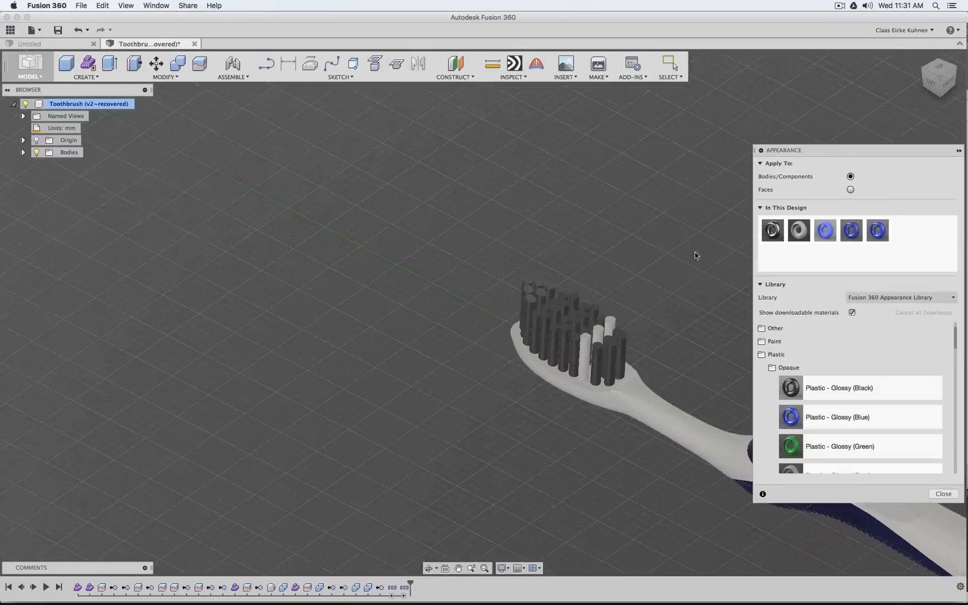
Check the coloured toothbrush from the left side and a back-left corner view, and finish assigning appearances
{"action": "middle_click_drag", "start_coordinate": [706, 457], "coordinate": [489, 358]}
{"action": "scroll", "coordinate": [493, 337], "scroll_direction": "down", "scroll_amount": 3}
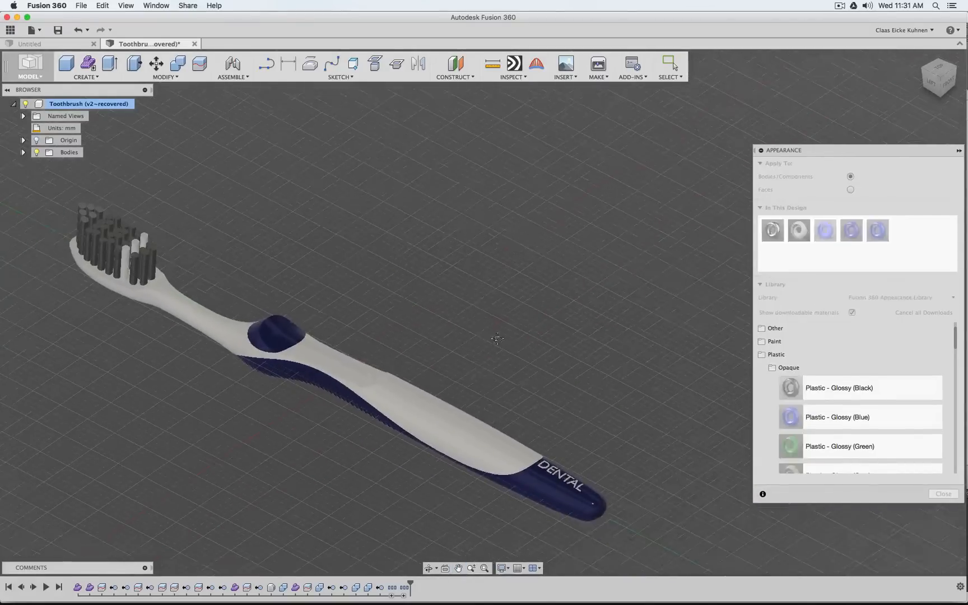
{"action": "left_click", "coordinate": [931, 83]}
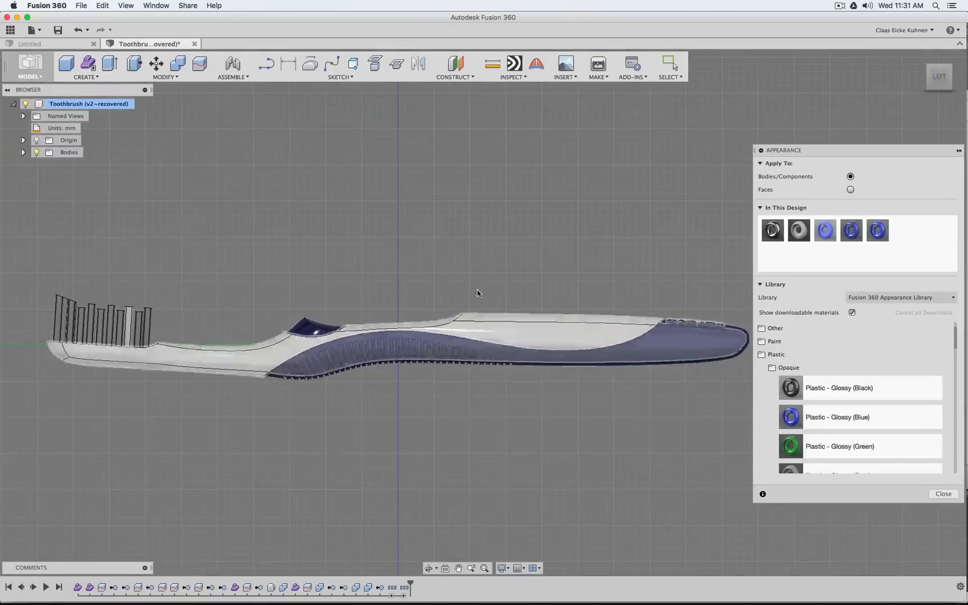
{"action": "left_click", "coordinate": [928, 69]}
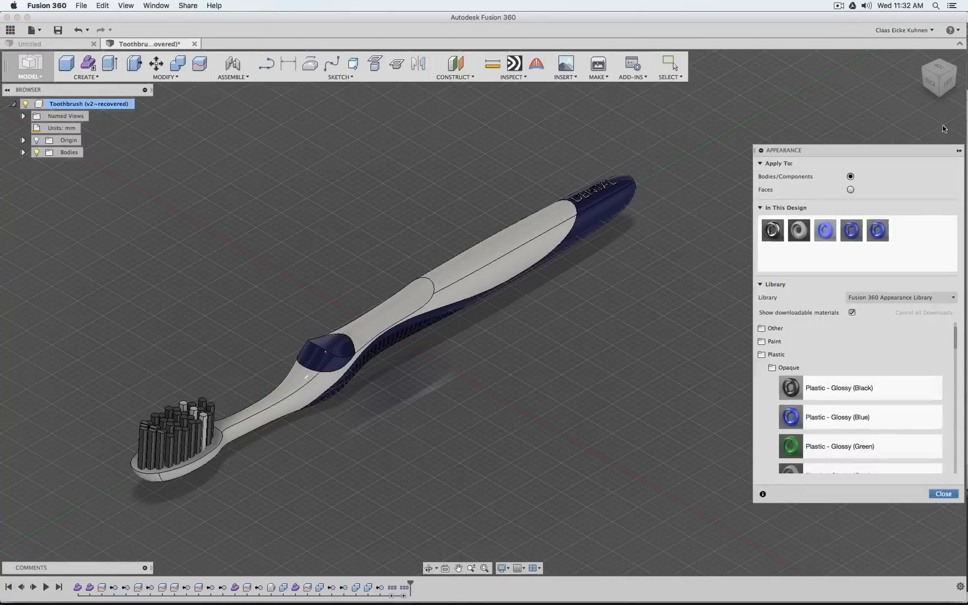
{"action": "left_click", "coordinate": [945, 493]}
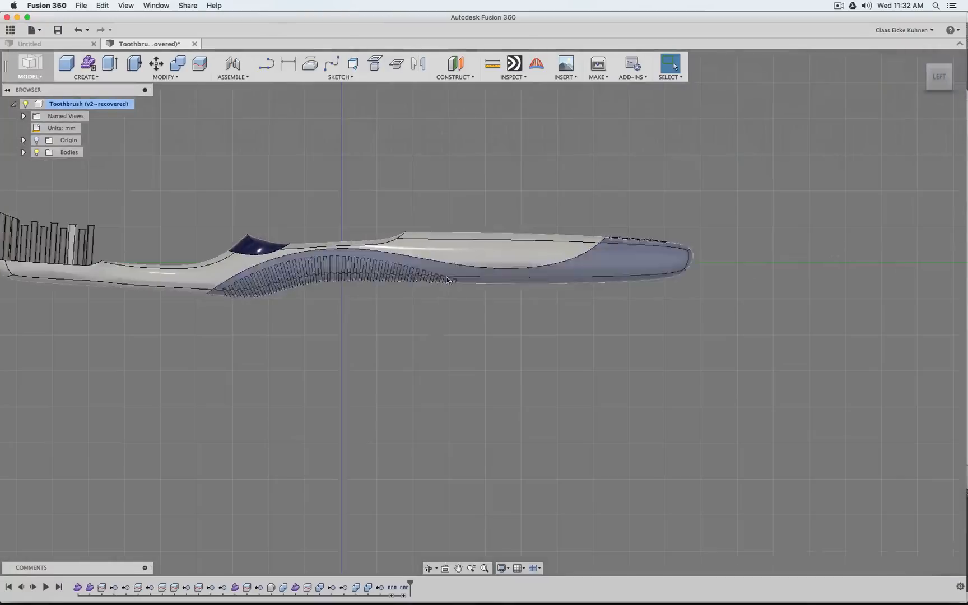
Examine the finished toothbrush in left, top and corner views, including the DENTAL lettering at the handle's end
{"action": "middle_click_drag", "start_coordinate": [390, 307], "coordinate": [624, 350]}
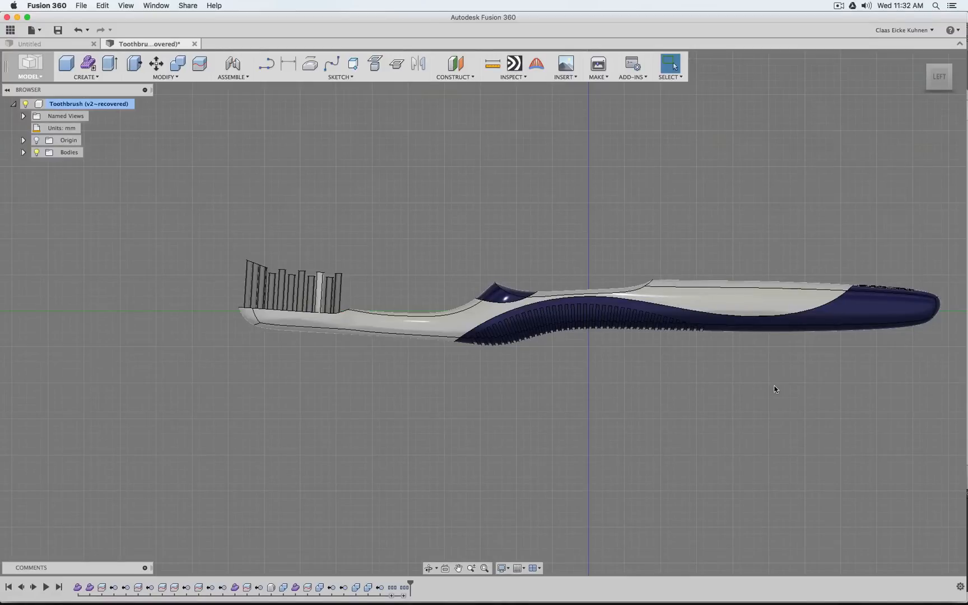
{"action": "mouse_move", "coordinate": [935, 87]}
{"action": "left_mouse_down"}
{"action": "mouse_move", "coordinate": [931, 230]}
{"action": "mouse_move", "coordinate": [923, 62]}
{"action": "mouse_move", "coordinate": [926, 179]}
{"action": "mouse_move", "coordinate": [929, 95]}
{"action": "mouse_move", "coordinate": [818, 64]}
{"action": "mouse_move", "coordinate": [756, 135]}
{"action": "mouse_move", "coordinate": [750, 174]}
{"action": "mouse_move", "coordinate": [796, 143]}
{"action": "mouse_move", "coordinate": [927, 92]}
{"action": "mouse_move", "coordinate": [913, 48]}
{"action": "mouse_move", "coordinate": [927, 20]}
{"action": "mouse_move", "coordinate": [931, 104]}
{"action": "mouse_move", "coordinate": [963, 124]}
{"action": "mouse_move", "coordinate": [950, 120]}
{"action": "mouse_move", "coordinate": [929, 143]}
{"action": "mouse_move", "coordinate": [932, 154]}
{"action": "left_mouse_up"}
{"action": "left_click", "coordinate": [942, 81]}
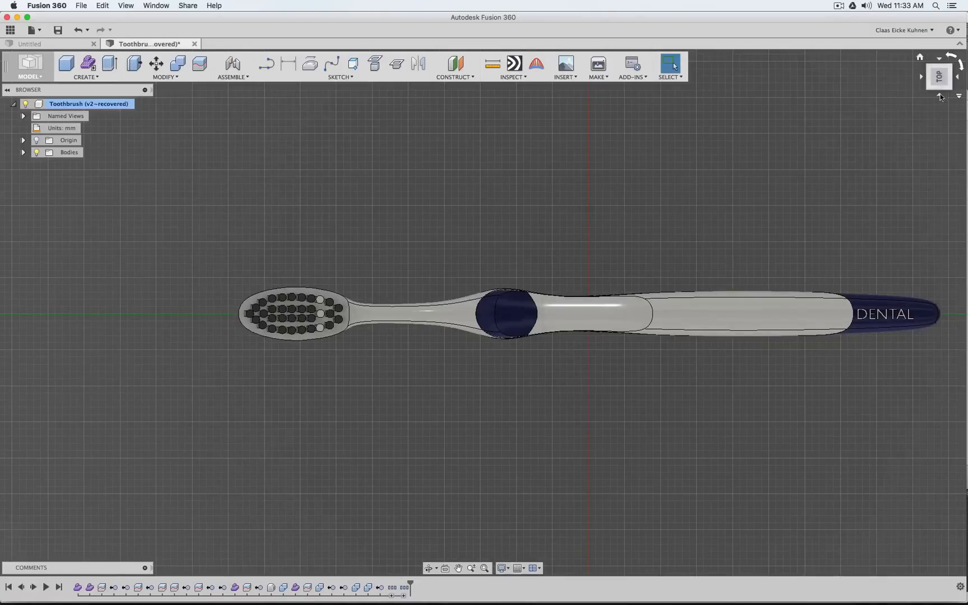
{"action": "left_click", "coordinate": [940, 94]}
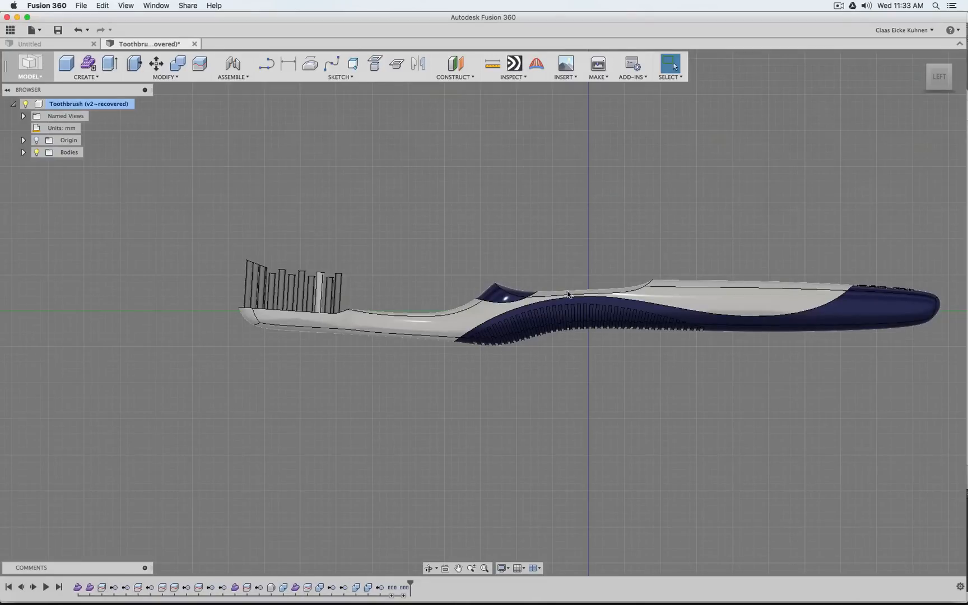
{"action": "left_click", "coordinate": [928, 70]}
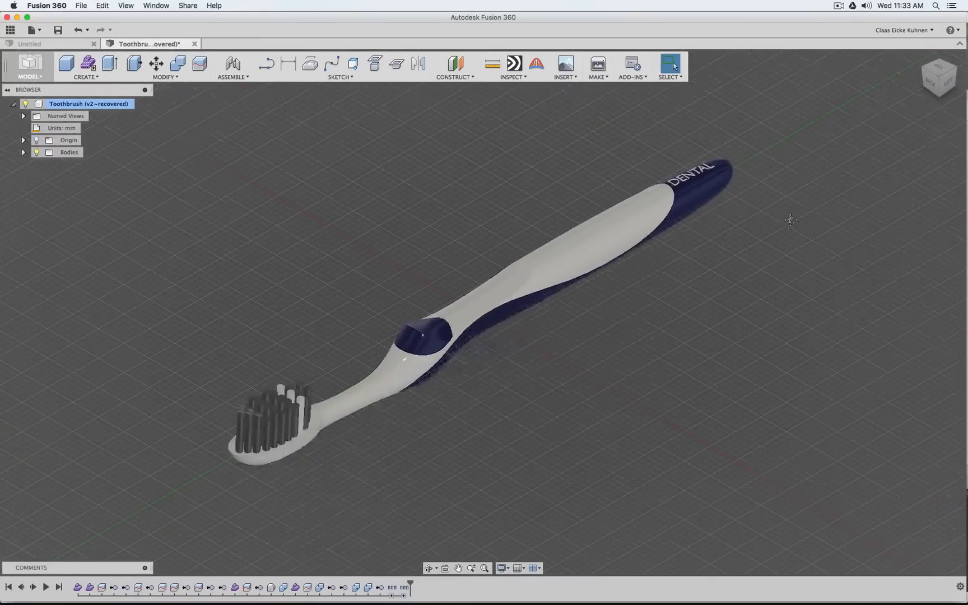
{"action": "left_click", "coordinate": [947, 73]}
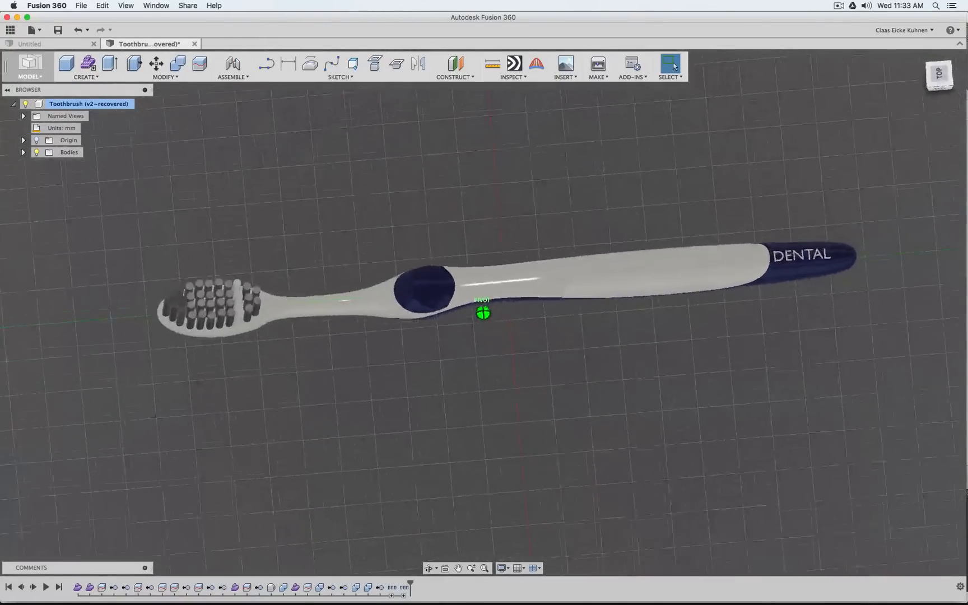
{"action": "mouse_move", "coordinate": [946, 79]}
{"action": "left_mouse_down"}
{"action": "mouse_move", "coordinate": [945, 114]}
{"action": "mouse_move", "coordinate": [944, 4]}
{"action": "mouse_move", "coordinate": [946, 73]}
{"action": "left_mouse_up"}
{"action": "left_click", "coordinate": [946, 73]}
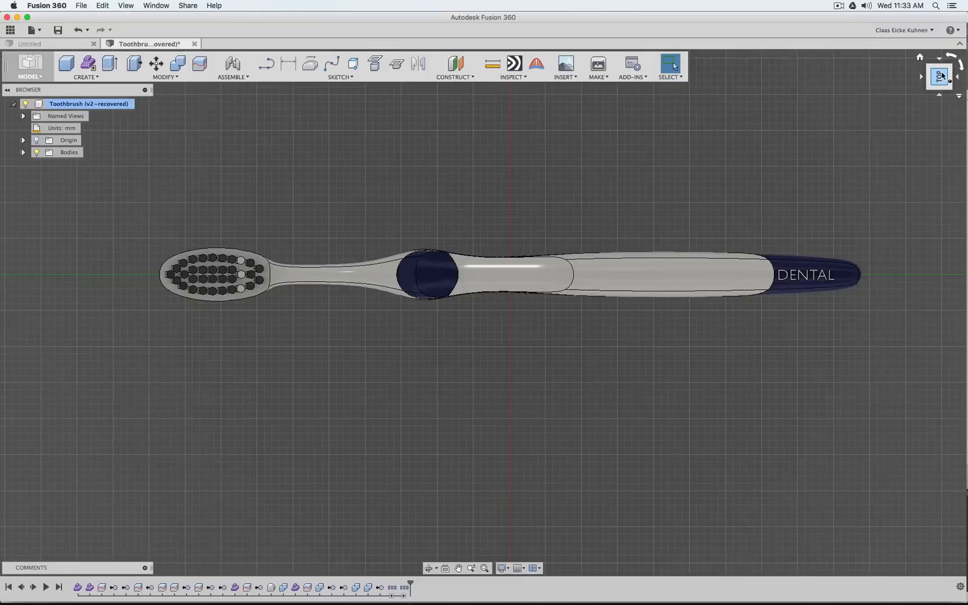
{"action": "scroll", "coordinate": [858, 232], "scroll_direction": "up", "scroll_amount": 5}
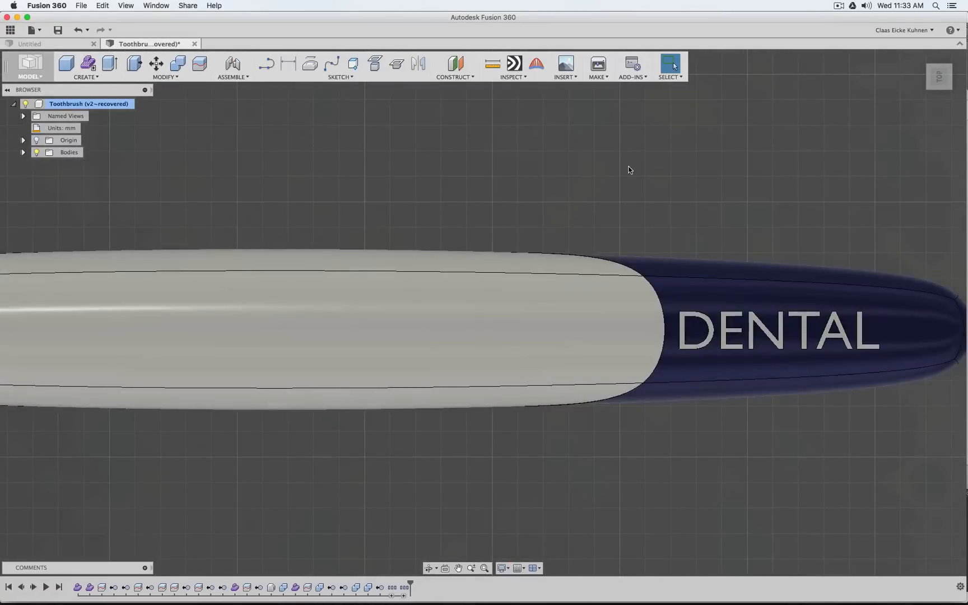
Fillet the upper rim edge of the brush head around the bristles with a constant radius of 0.3 mm
{"action": "scroll", "coordinate": [628, 169], "scroll_direction": "down", "scroll_amount": 6}
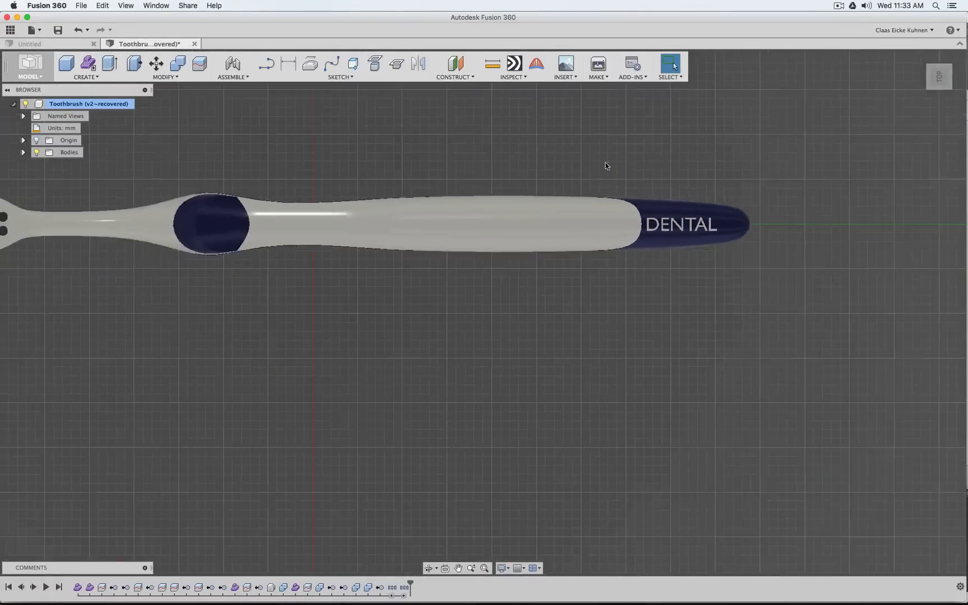
{"action": "middle_click_drag", "start_coordinate": [190, 147], "coordinate": [506, 173]}
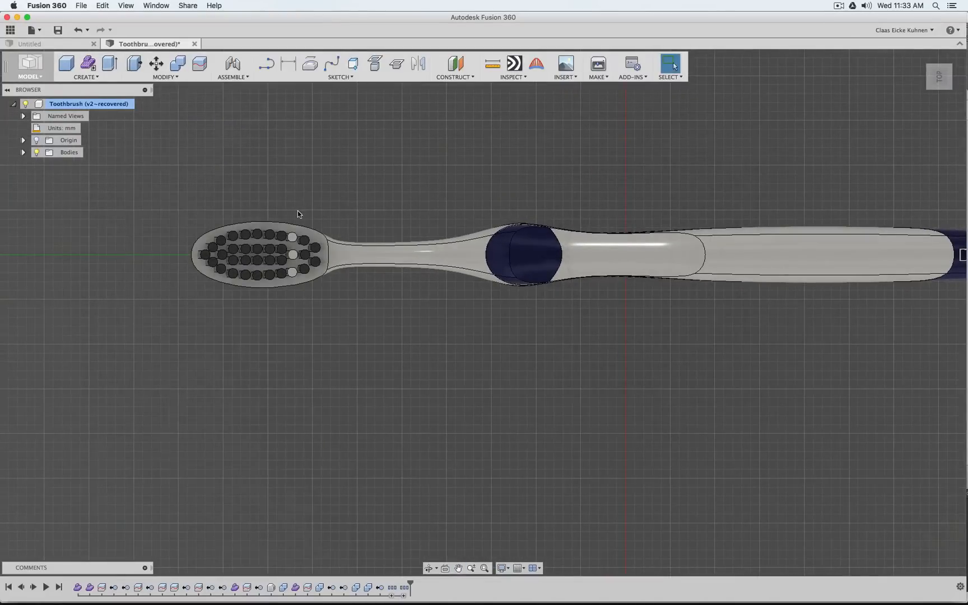
{"action": "scroll", "coordinate": [297, 213], "scroll_direction": "up", "scroll_amount": 3}
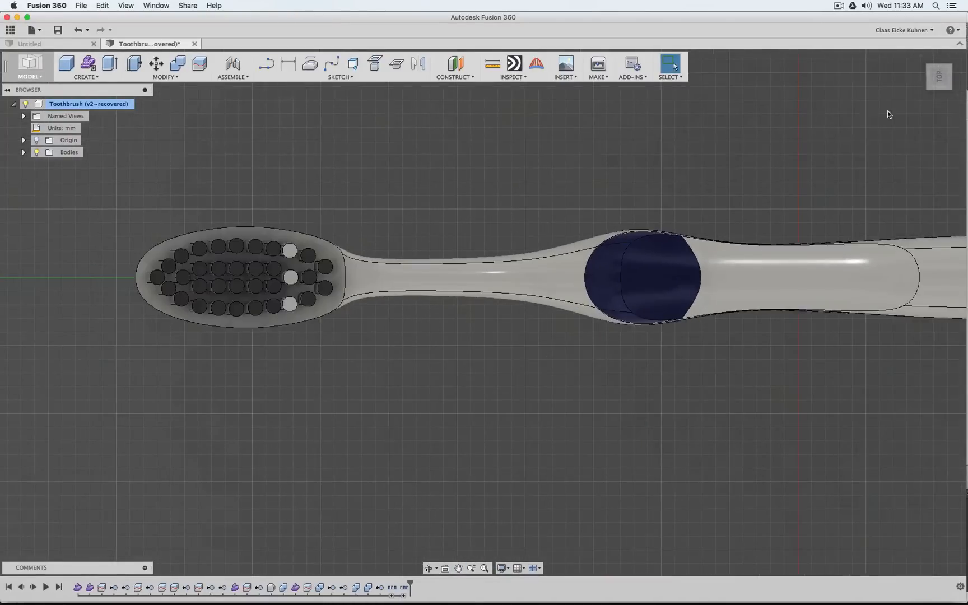
{"action": "left_click", "coordinate": [940, 95]}
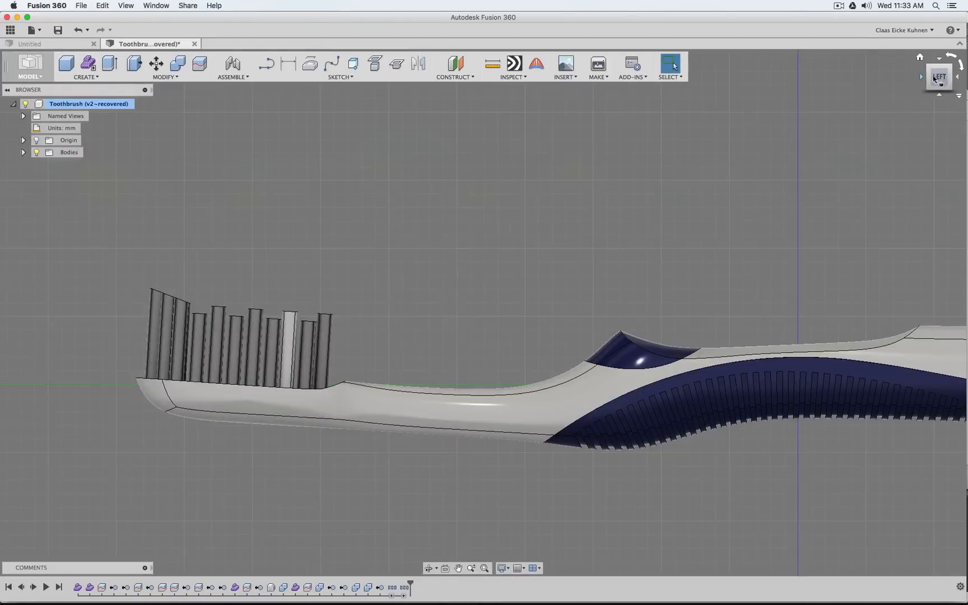
{"action": "left_click_drag", "start_coordinate": [940, 78], "coordinate": [954, 98]}
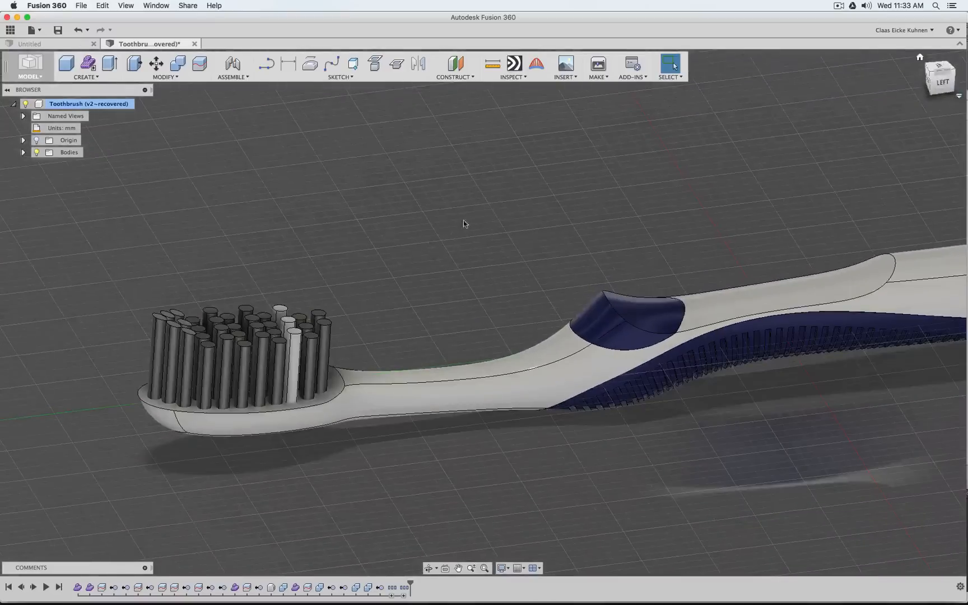
{"action": "left_click", "coordinate": [167, 76]}
{"action": "left_click", "coordinate": [154, 98]}
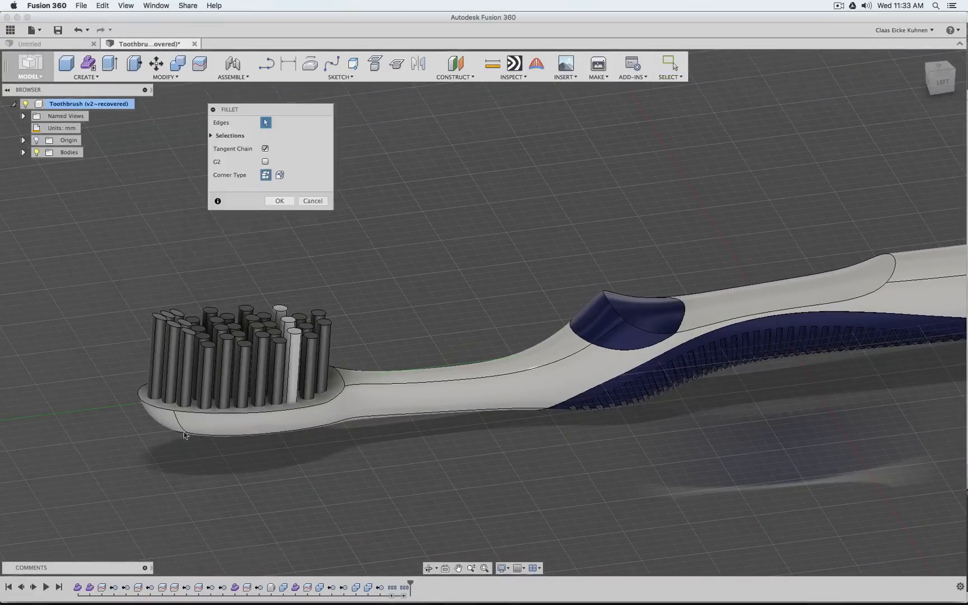
{"action": "left_click", "coordinate": [206, 415]}
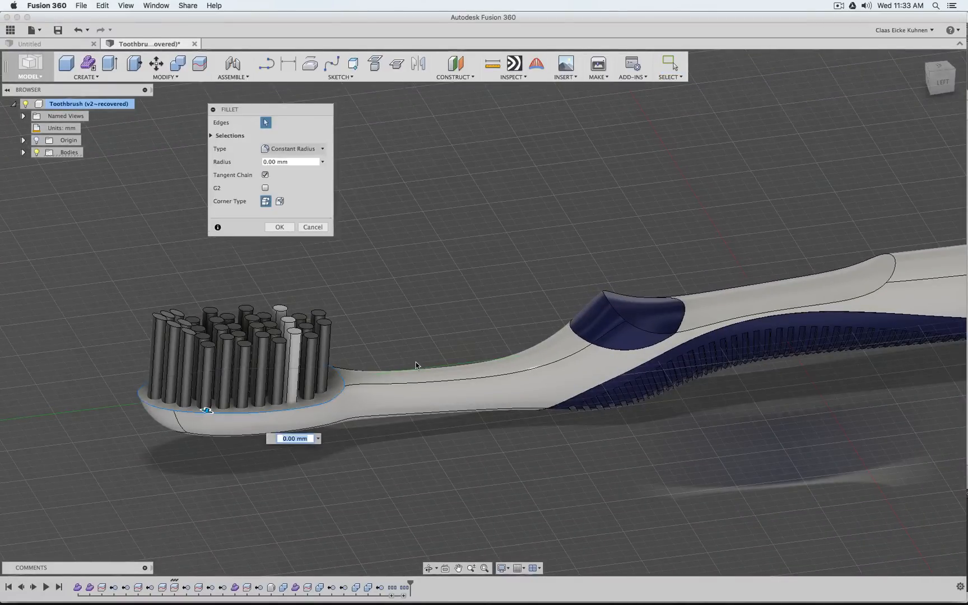
{"action": "type", "text": ".1"}
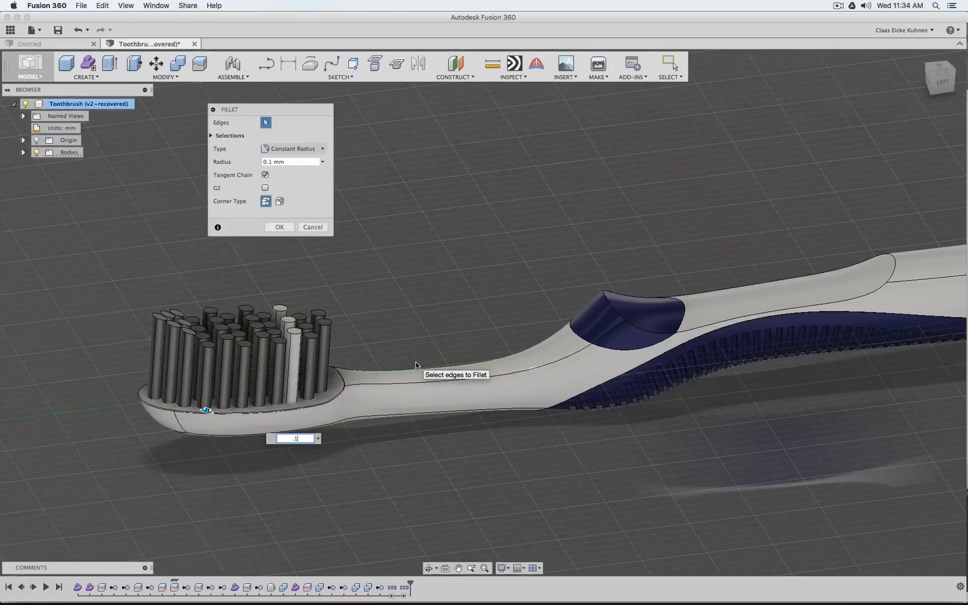
{"action": "type", "text": ".3"}
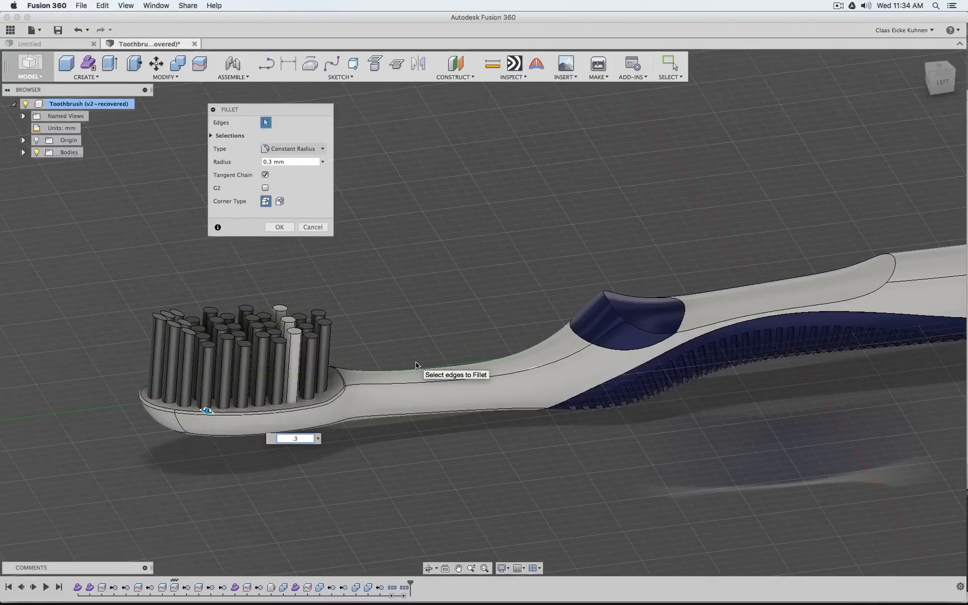
{"action": "key", "text": "Return"}
Examine the rounded brush head and the whole toothbrush from the top, the left side and angled views
{"action": "left_click", "coordinate": [941, 70]}
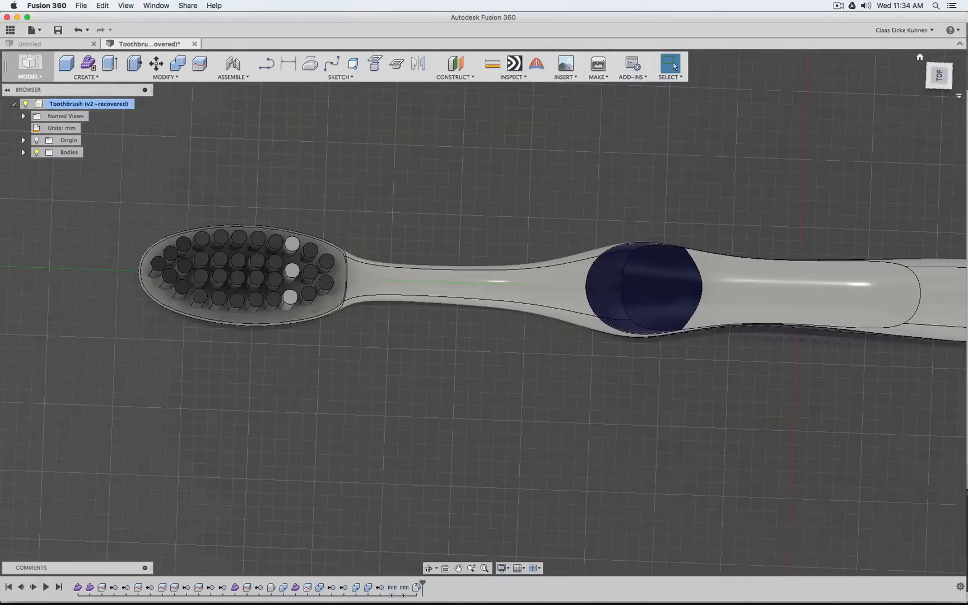
{"action": "left_click_drag", "start_coordinate": [941, 75], "coordinate": [924, 109]}
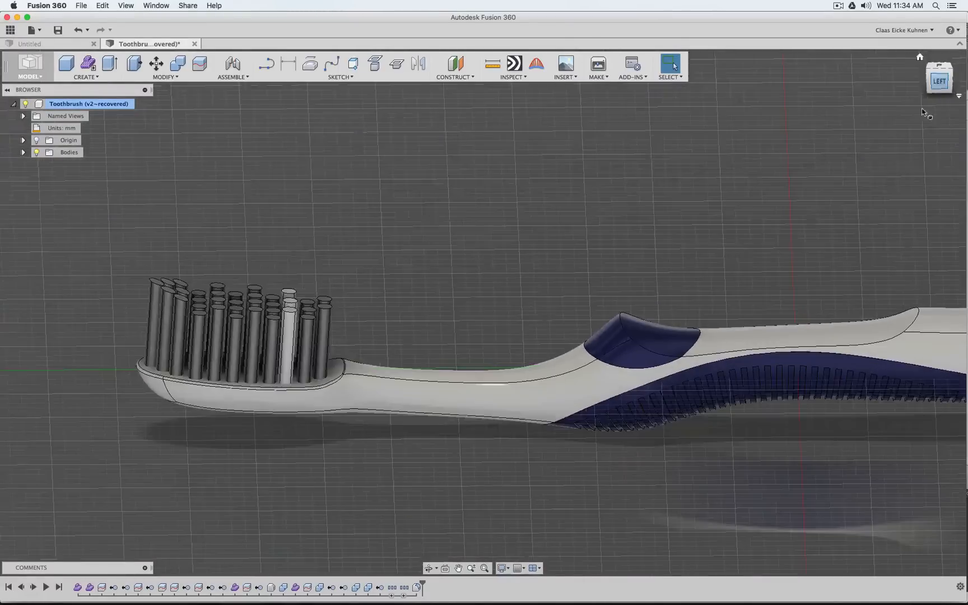
{"action": "middle_click_drag", "start_coordinate": [742, 278], "coordinate": [538, 246]}
{"action": "scroll", "coordinate": [575, 266], "scroll_direction": "down", "scroll_amount": 6}
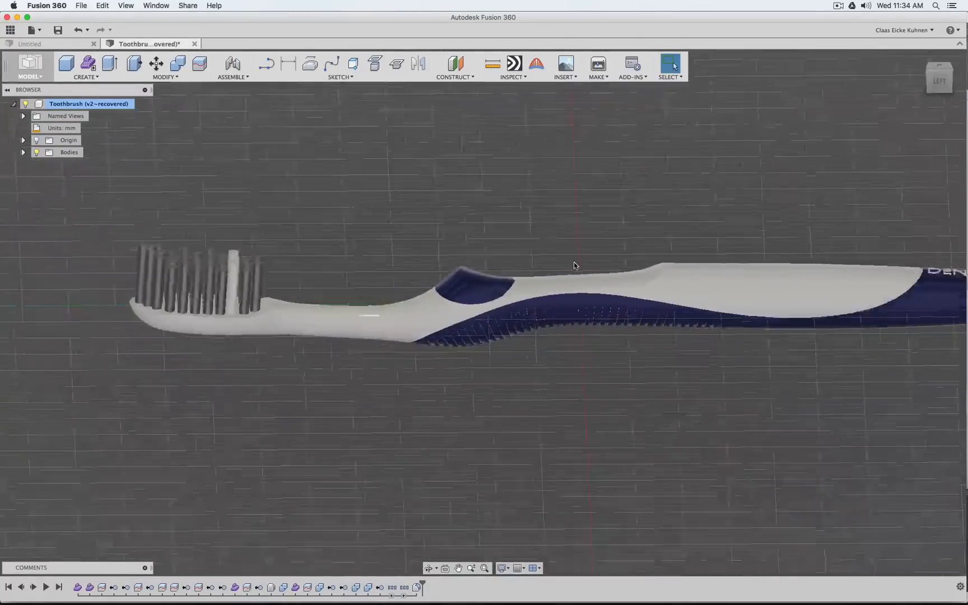
{"action": "middle_click_drag", "start_coordinate": [621, 221], "coordinate": [538, 251]}
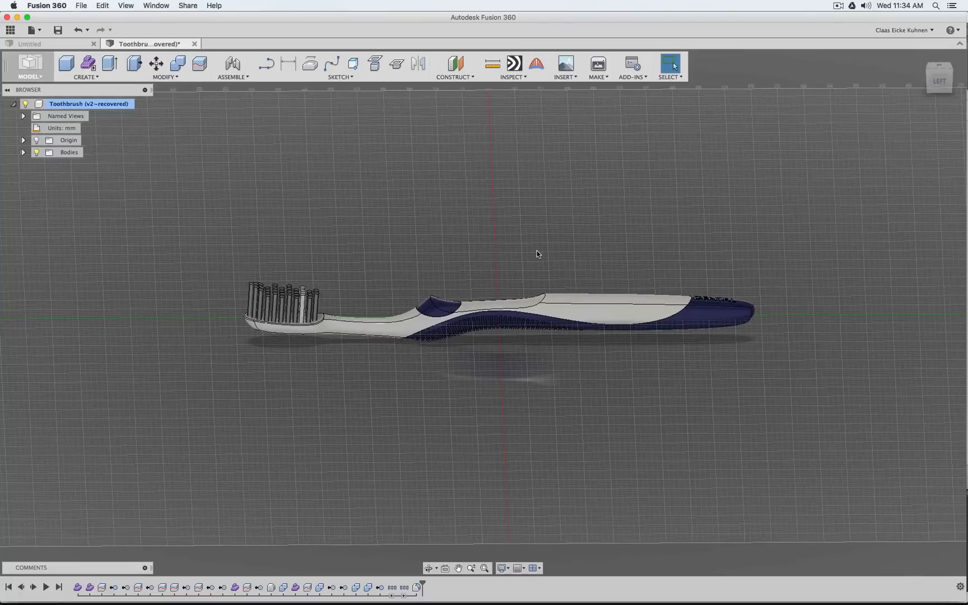
{"action": "left_click", "coordinate": [937, 82]}
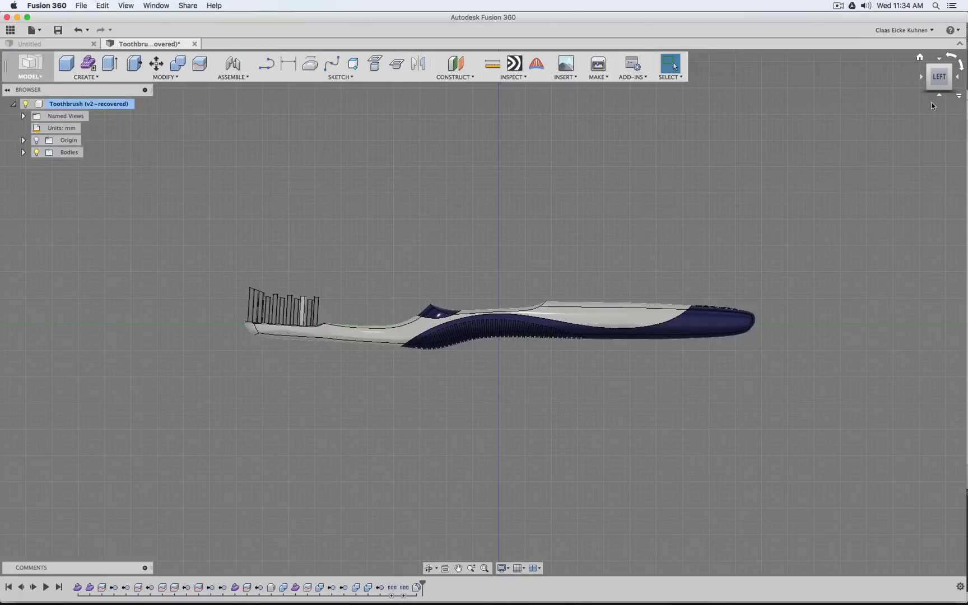
{"action": "mouse_move", "coordinate": [938, 83]}
{"action": "left_mouse_down"}
{"action": "mouse_move", "coordinate": [962, 105]}
{"action": "mouse_move", "coordinate": [933, 80]}
{"action": "left_mouse_up"}
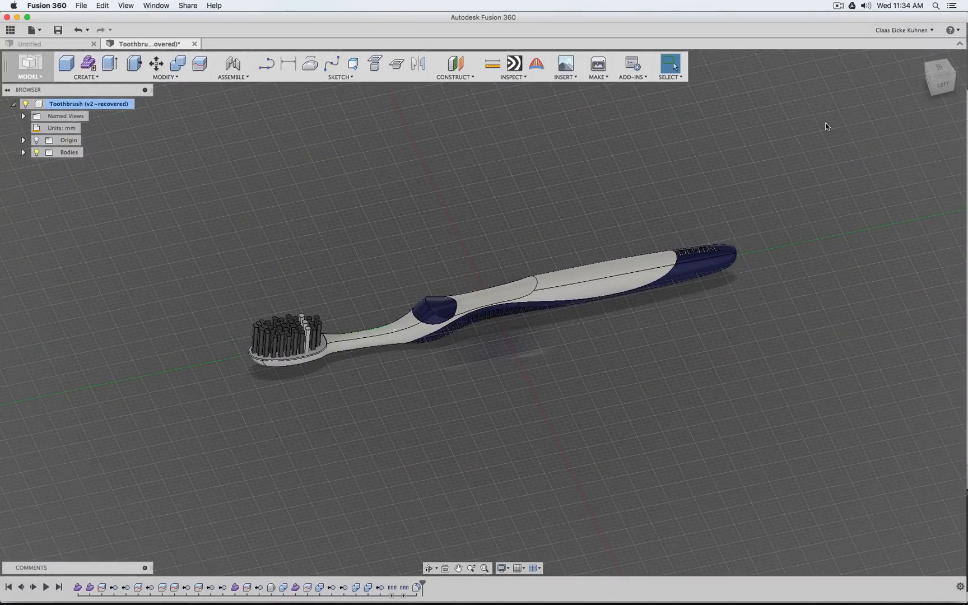
{"action": "left_click", "coordinate": [940, 79]}
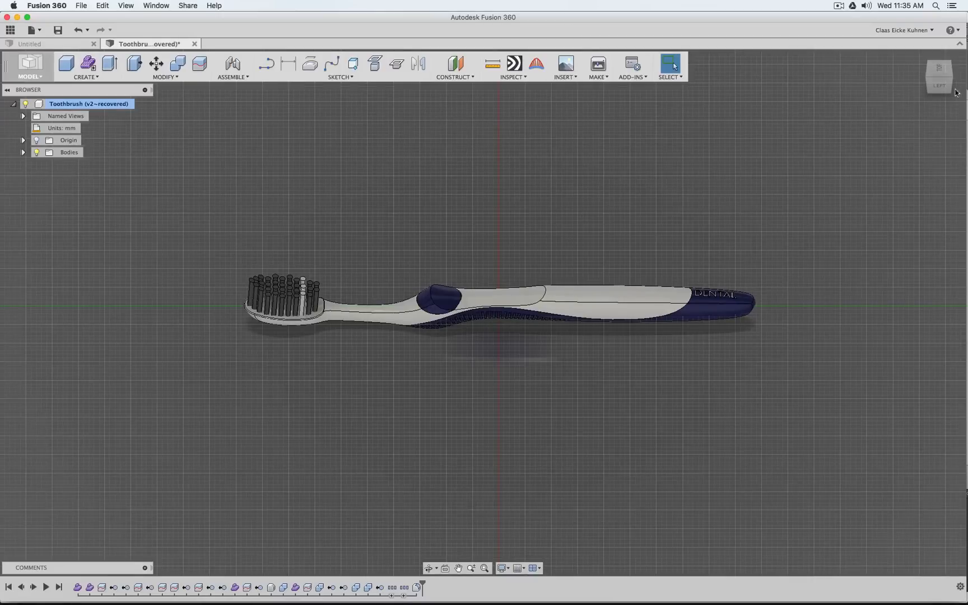
{"action": "left_click", "coordinate": [939, 68]}
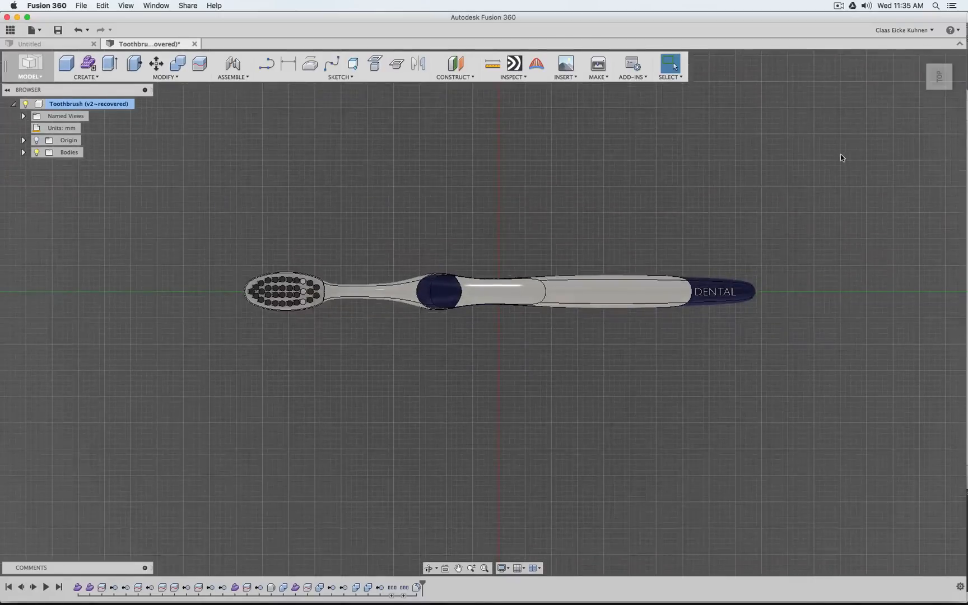